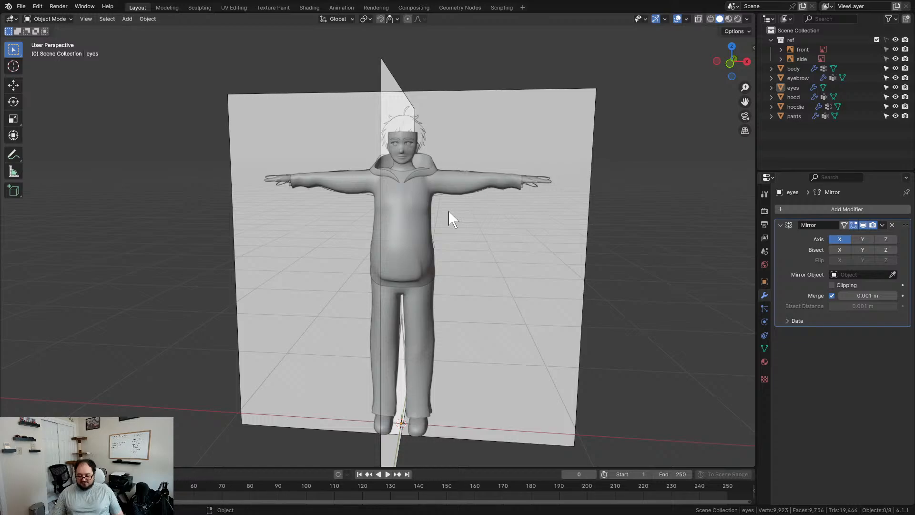
- Make the hoodie the active object and switch it to Sculpt Mode
{"action": "scroll", "coordinate": [443, 226], "scroll_direction": "up", "scroll_amount": 3}
{"action": "middle_click_drag", "start_coordinate": [438, 231], "coordinate": [427, 215]}
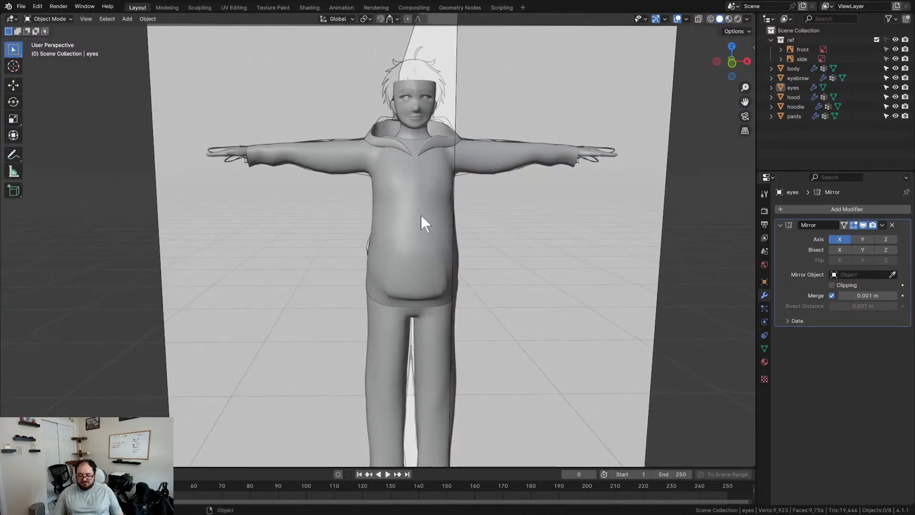
{"action": "middle_click_drag", "start_coordinate": [433, 266], "coordinate": [412, 274]}
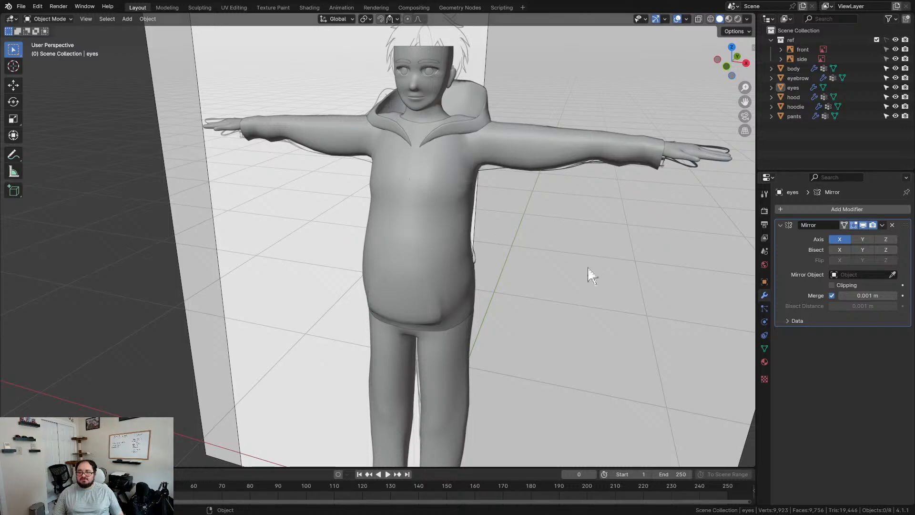
{"action": "left_click", "coordinate": [437, 267]}
{"action": "middle_click_drag", "start_coordinate": [437, 267], "coordinate": [467, 265]}
{"action": "key", "text": "ctrl+Tab"}
{"action": "left_click", "coordinate": [470, 325]}
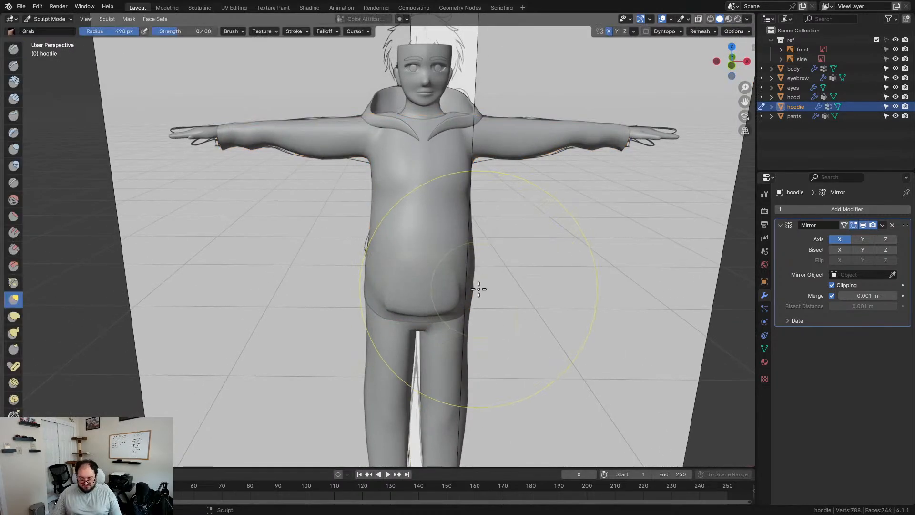
- Pull the hoodie's lower side outward above the hem with the Grab brush, working from the front view
{"action": "scroll", "coordinate": [474, 286], "scroll_direction": "up", "scroll_amount": 2}
{"action": "middle_click_drag", "start_coordinate": [475, 286], "coordinate": [482, 289]}
{"action": "left_click_drag", "start_coordinate": [487, 290], "coordinate": [499, 290]}
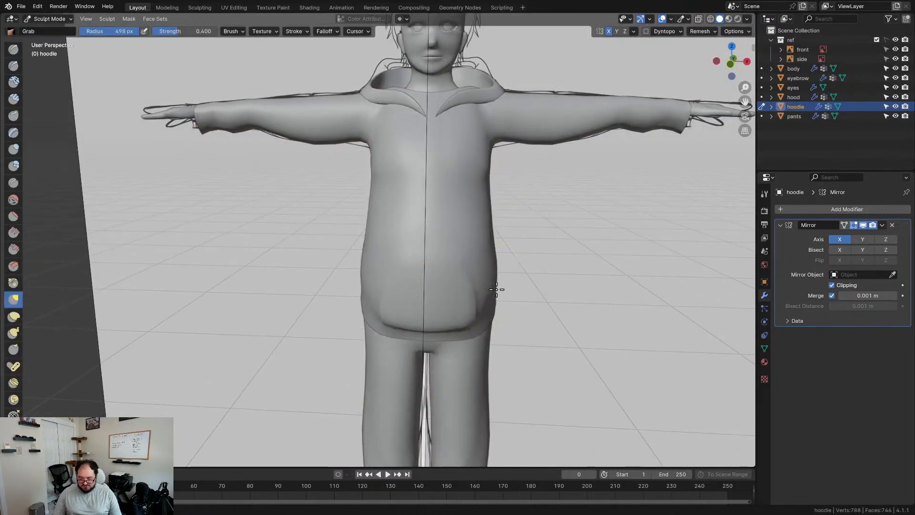
{"action": "middle_click_drag", "start_coordinate": [501, 290], "coordinate": [528, 289]}
{"action": "key", "text": "KP_1"}
{"action": "scroll", "coordinate": [527, 288], "scroll_direction": "up", "scroll_amount": 3}
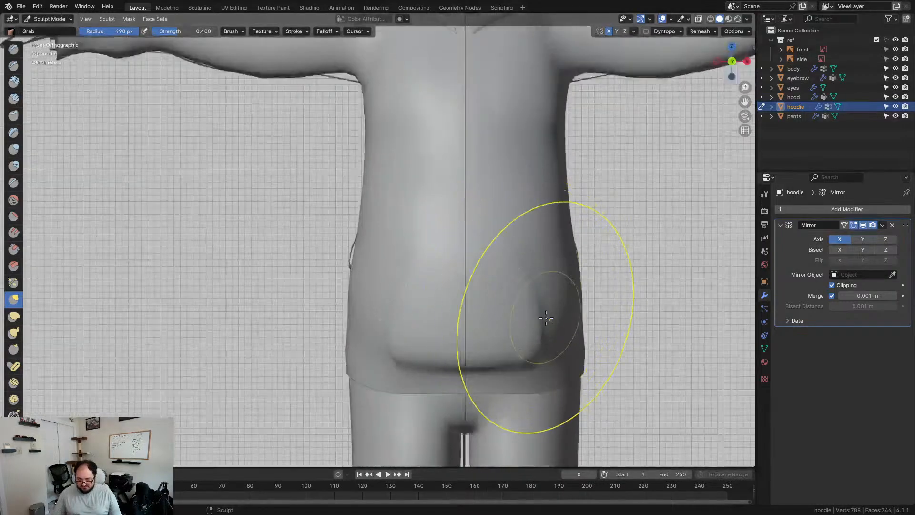
{"action": "mouse_move", "coordinate": [556, 329]}
{"action": "left_mouse_down"}
{"action": "mouse_move", "coordinate": [606, 343]}
{"action": "mouse_move", "coordinate": [592, 306]}
{"action": "mouse_move", "coordinate": [586, 316]}
{"action": "left_mouse_up"}
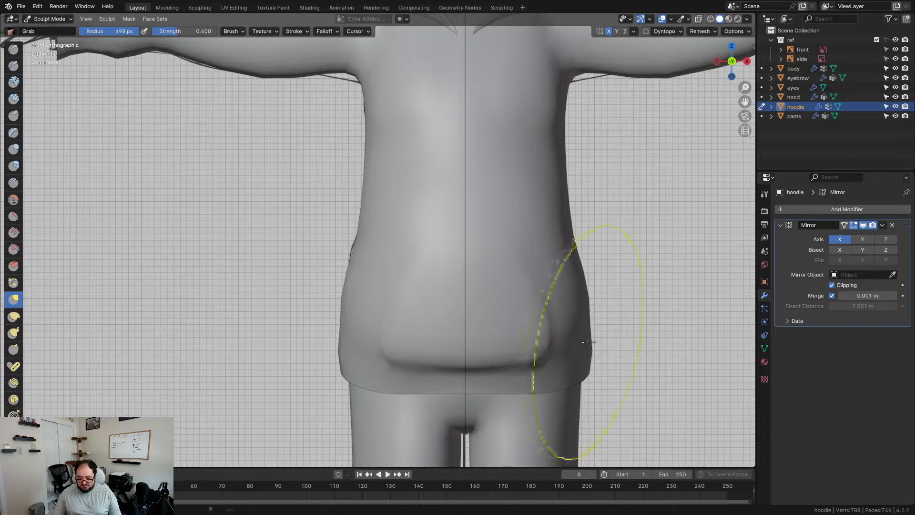
{"action": "left_click_drag", "start_coordinate": [582, 270], "coordinate": [580, 269]}
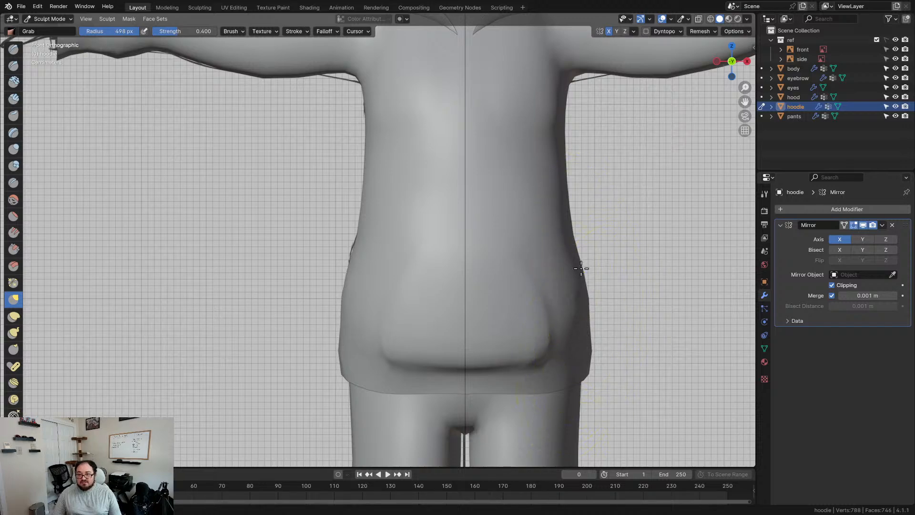
- Shape the hoodie's lower back and side above the hem with the Grab brush
{"action": "middle_click_drag", "start_coordinate": [582, 269], "coordinate": [532, 253]}
{"action": "mouse_move", "coordinate": [426, 246]}
{"action": "middle_mouse_down"}
{"action": "mouse_move", "coordinate": [474, 271]}
{"action": "mouse_move", "coordinate": [294, 271]}
{"action": "mouse_move", "coordinate": [340, 262]}
{"action": "mouse_move", "coordinate": [367, 288]}
{"action": "mouse_move", "coordinate": [467, 262]}
{"action": "mouse_move", "coordinate": [325, 268]}
{"action": "mouse_move", "coordinate": [435, 255]}
{"action": "mouse_move", "coordinate": [378, 250]}
{"action": "mouse_move", "coordinate": [333, 263]}
{"action": "mouse_move", "coordinate": [470, 266]}
{"action": "mouse_move", "coordinate": [328, 263]}
{"action": "mouse_move", "coordinate": [496, 262]}
{"action": "mouse_move", "coordinate": [467, 266]}
{"action": "mouse_move", "coordinate": [449, 286]}
{"action": "mouse_move", "coordinate": [419, 296]}
{"action": "mouse_move", "coordinate": [421, 267]}
{"action": "mouse_move", "coordinate": [522, 253]}
{"action": "middle_mouse_up"}
{"action": "key", "text": "Tab"}
{"action": "key", "text": "ctrl+Tab"}
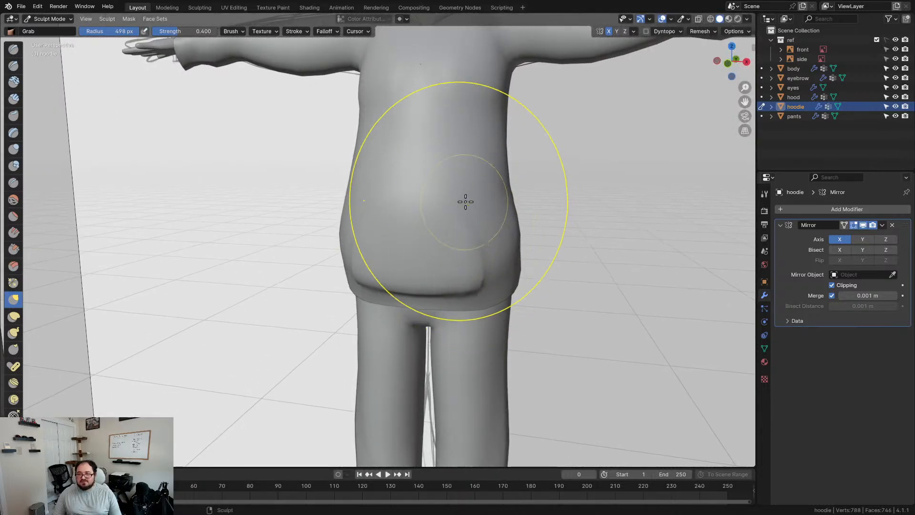
{"action": "middle_click_drag", "start_coordinate": [464, 194], "coordinate": [341, 166]}
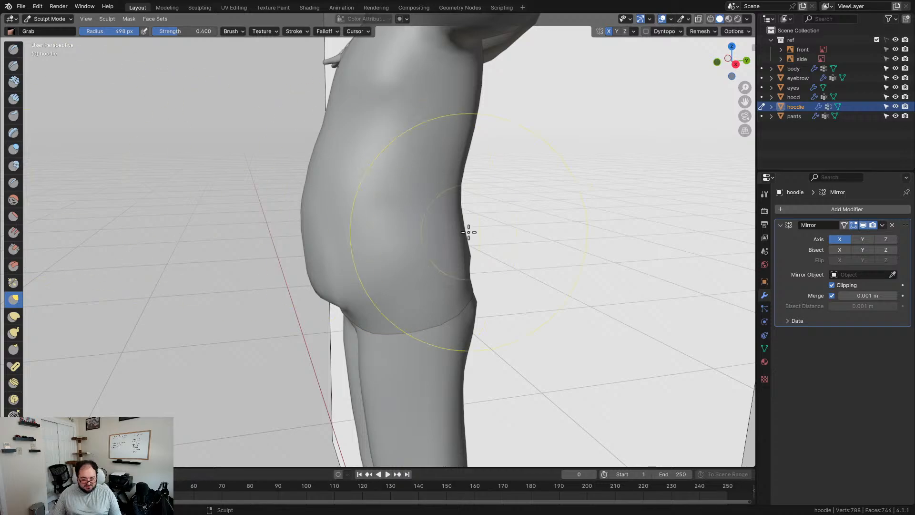
{"action": "middle_click_drag", "start_coordinate": [466, 231], "coordinate": [439, 224]}
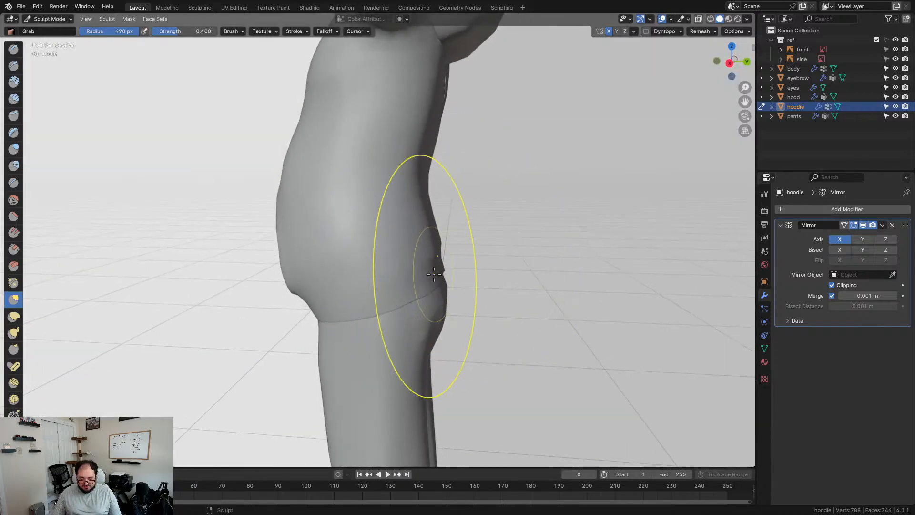
{"action": "middle_click_drag", "start_coordinate": [402, 299], "coordinate": [525, 282]}
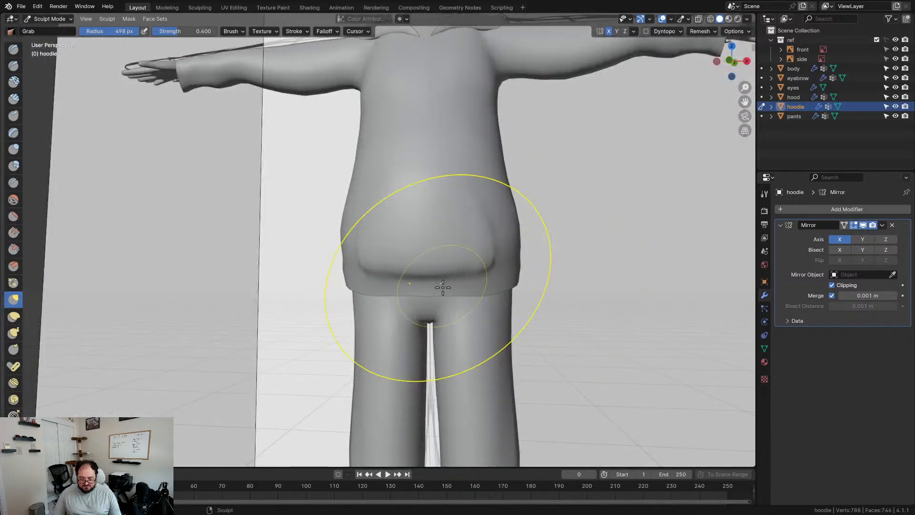
{"action": "mouse_move", "coordinate": [440, 291]}
{"action": "middle_mouse_down"}
{"action": "mouse_move", "coordinate": [523, 292]}
{"action": "mouse_move", "coordinate": [374, 288]}
{"action": "mouse_move", "coordinate": [311, 253]}
{"action": "middle_mouse_up"}
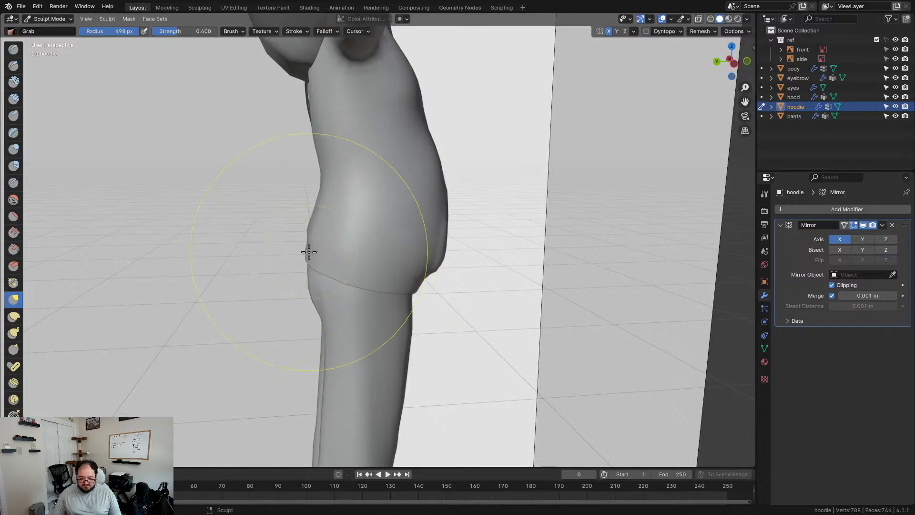
{"action": "middle_click_drag", "start_coordinate": [345, 267], "coordinate": [610, 272]}
{"action": "left_click_drag", "start_coordinate": [511, 282], "coordinate": [516, 282]}
- Reshape the hoodie's torso with short Grab strokes so it narrows at the waist and hangs fuller below
{"action": "middle_click_drag", "start_coordinate": [509, 241], "coordinate": [545, 236]}
{"action": "scroll", "coordinate": [528, 187], "scroll_direction": "down", "scroll_amount": 1}
{"action": "mouse_move", "coordinate": [533, 192]}
{"action": "middle_mouse_down"}
{"action": "mouse_move", "coordinate": [433, 194]}
{"action": "mouse_move", "coordinate": [534, 198]}
{"action": "mouse_move", "coordinate": [501, 265]}
{"action": "middle_mouse_up"}
{"action": "scroll", "coordinate": [531, 196], "scroll_direction": "down", "scroll_amount": 2}
{"action": "scroll", "coordinate": [487, 268], "scroll_direction": "up", "scroll_amount": 1}
{"action": "mouse_move", "coordinate": [460, 220]}
{"action": "left_mouse_down"}
{"action": "mouse_move", "coordinate": [453, 159]}
{"action": "mouse_move", "coordinate": [447, 225]}
{"action": "mouse_move", "coordinate": [455, 230]}
{"action": "left_mouse_up"}
{"action": "left_click_drag", "start_coordinate": [459, 271], "coordinate": [465, 257]}
{"action": "left_click_drag", "start_coordinate": [455, 153], "coordinate": [457, 157]}
{"action": "mouse_move", "coordinate": [457, 158]}
{"action": "middle_mouse_down"}
{"action": "mouse_move", "coordinate": [504, 266]}
{"action": "mouse_move", "coordinate": [389, 257]}
{"action": "mouse_move", "coordinate": [453, 257]}
{"action": "mouse_move", "coordinate": [441, 257]}
{"action": "middle_mouse_up"}
{"action": "scroll", "coordinate": [441, 257], "scroll_direction": "up", "scroll_amount": 4}
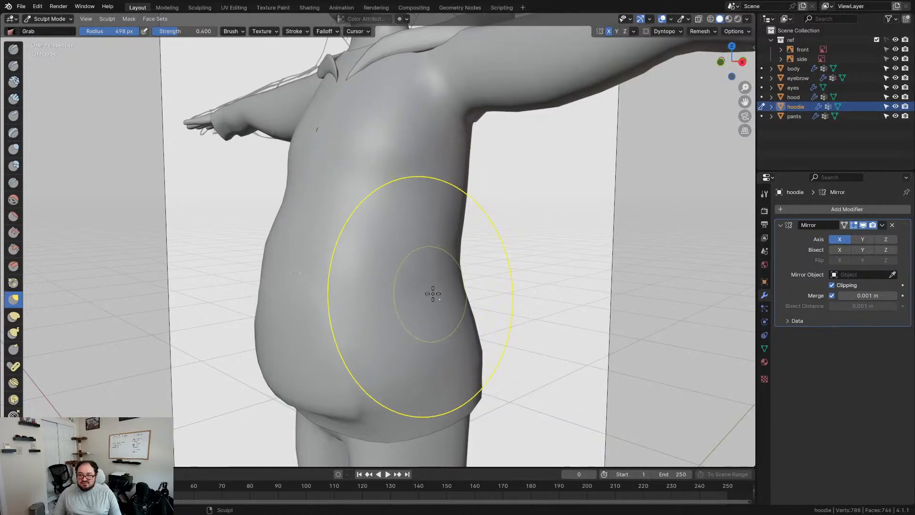
- Switch to the Crease brush and reduce its radius to 139 px
{"action": "middle_click_drag", "start_coordinate": [433, 293], "coordinate": [504, 343]}
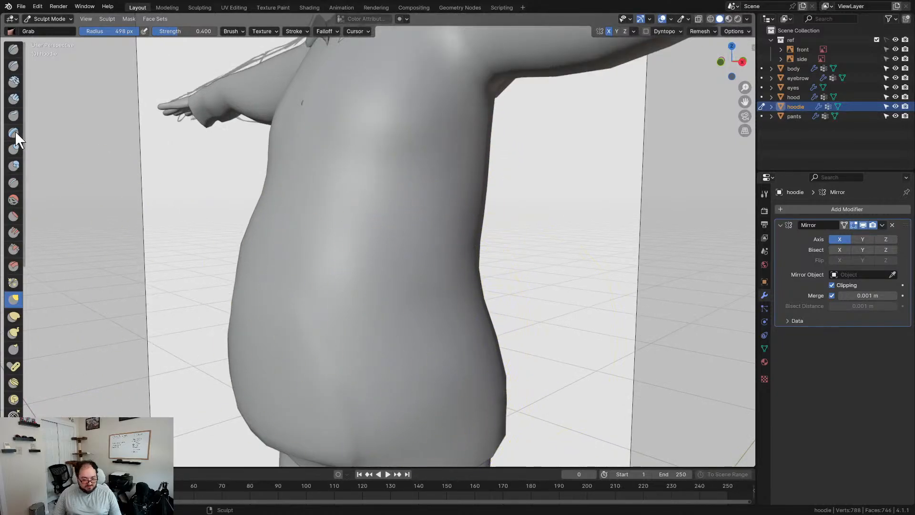
{"action": "left_click", "coordinate": [13, 181]}
{"action": "middle_click_drag", "start_coordinate": [348, 296], "coordinate": [429, 228]}
{"action": "key", "text": "shift+s"}
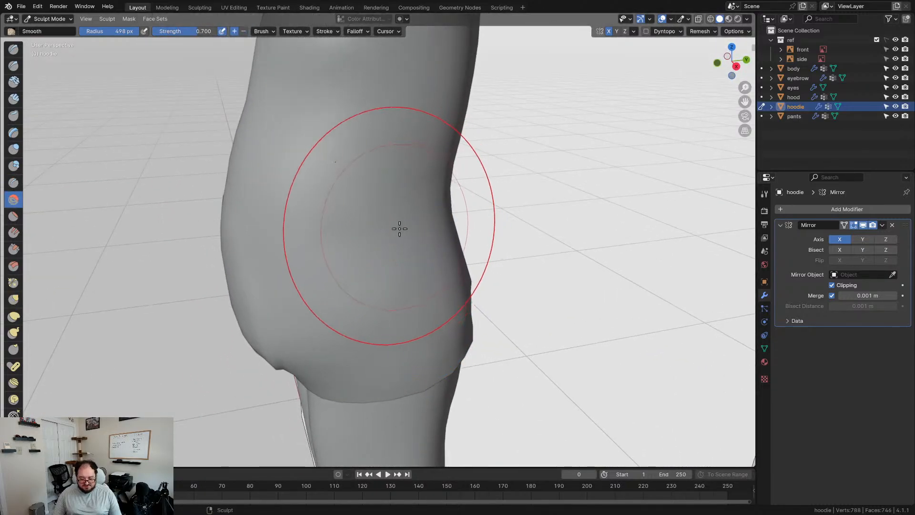
{"action": "left_click", "coordinate": [14, 183]}
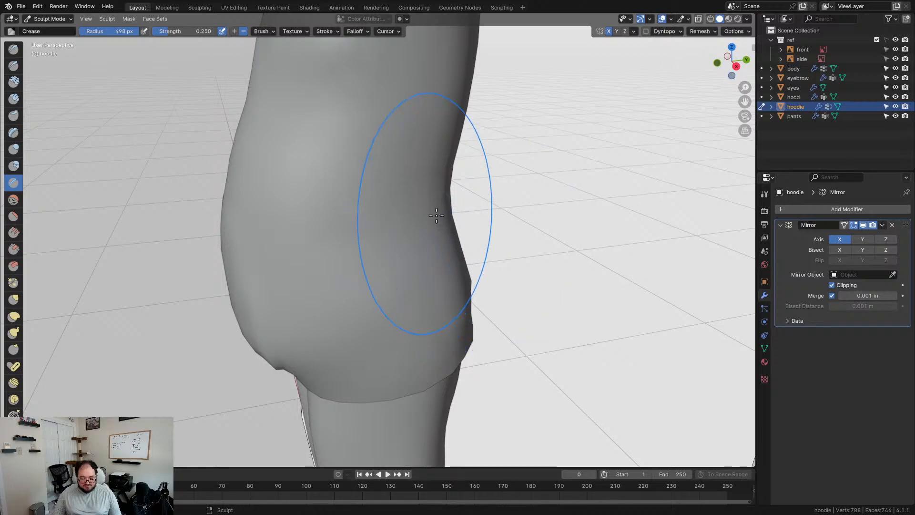
{"action": "key", "text": "f"}
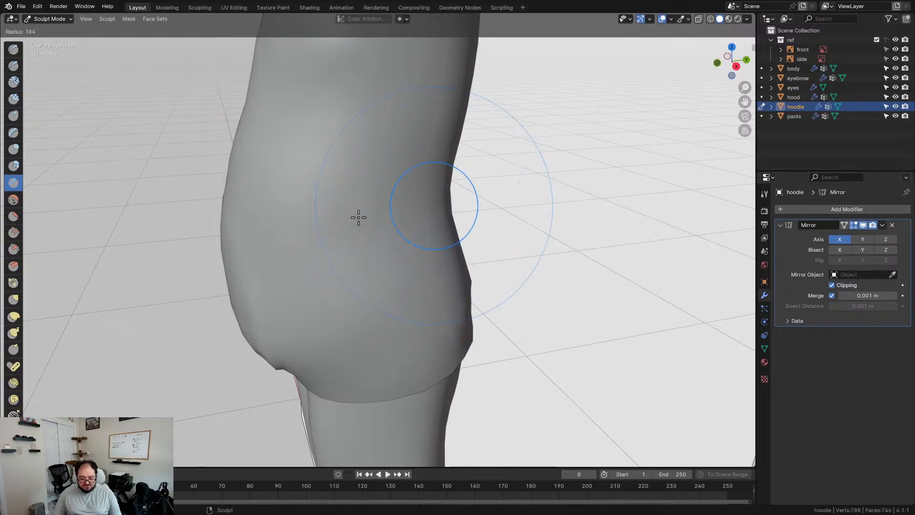
{"action": "left_click", "coordinate": [366, 214]}
{"action": "scroll", "coordinate": [472, 214], "scroll_direction": "up", "scroll_amount": 2}
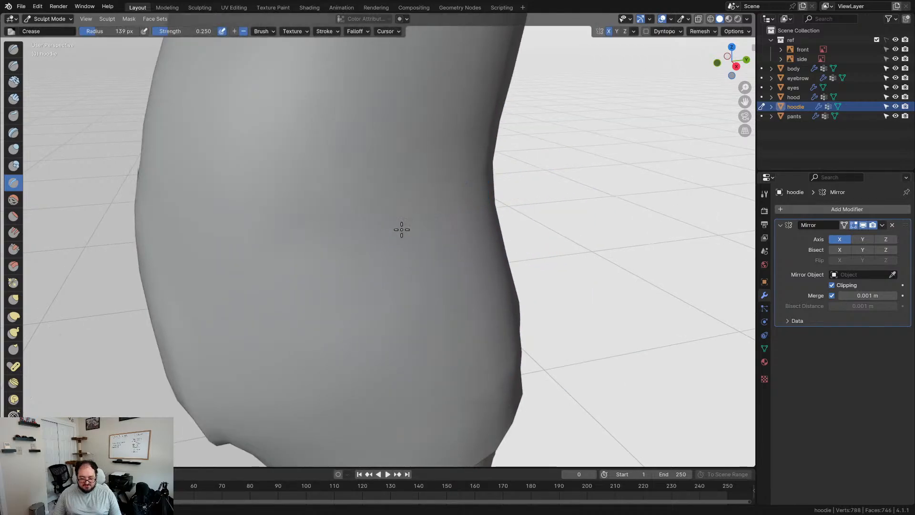
- Change the solid viewport lighting to MatCap for clearer surface shading on the hoodie
{"action": "left_click", "coordinate": [747, 20]}
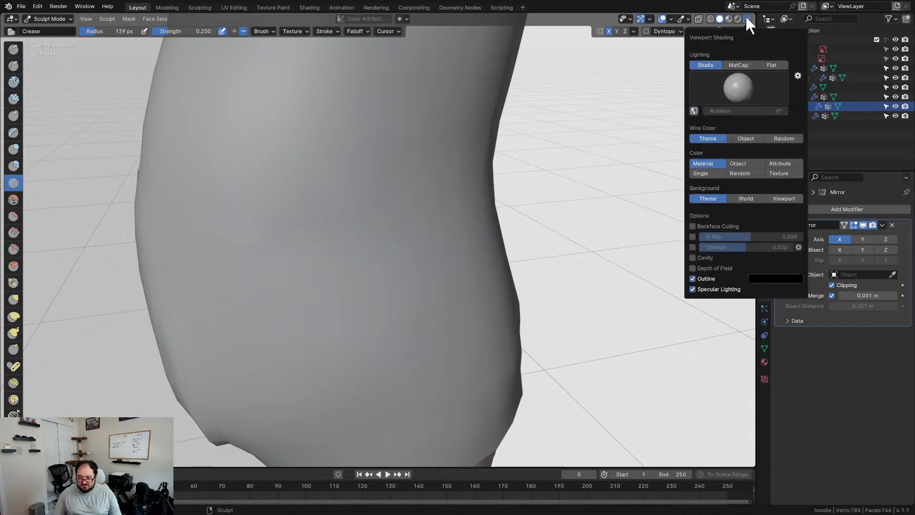
{"action": "left_click", "coordinate": [729, 66]}
{"action": "scroll", "coordinate": [474, 206], "scroll_direction": "up", "scroll_amount": 3}
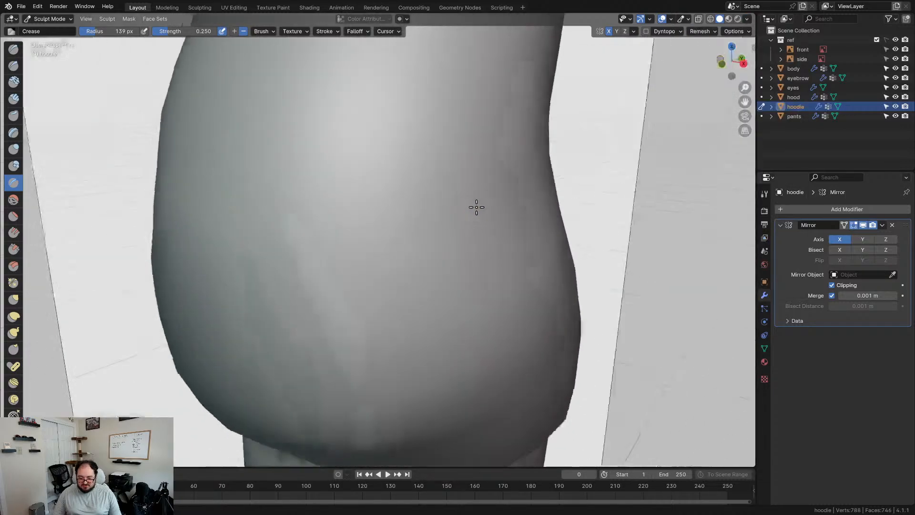
- Carve creases around the hoodie's waist from the back toward the side with the Crease brush
{"action": "middle_click_drag", "start_coordinate": [474, 206], "coordinate": [502, 204]}
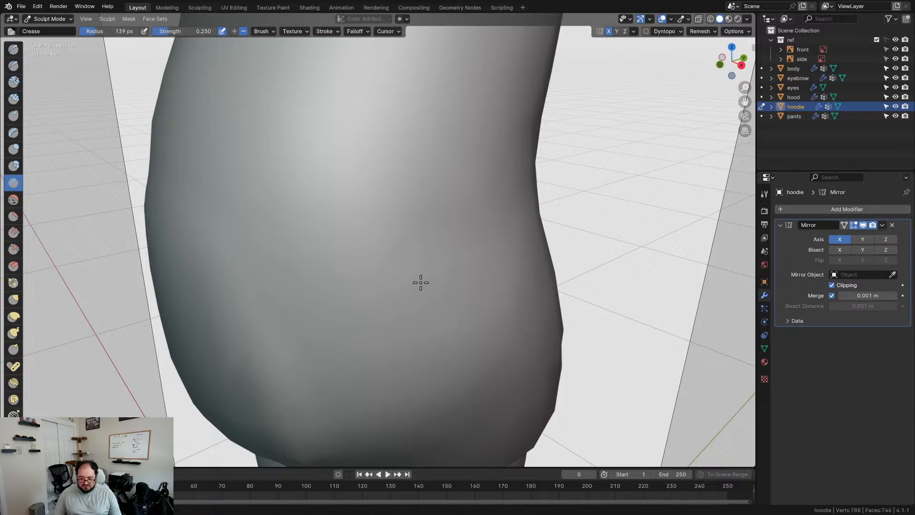
{"action": "middle_click_drag", "start_coordinate": [469, 243], "coordinate": [219, 250]}
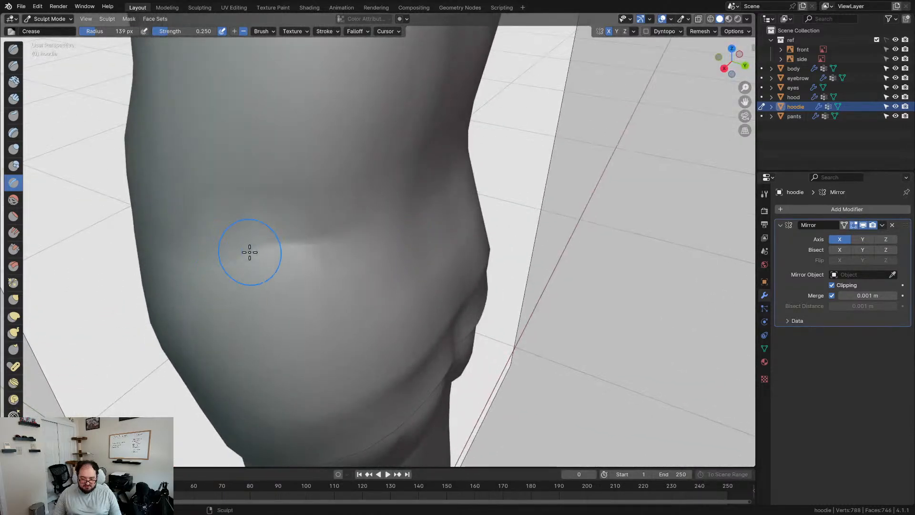
{"action": "middle_click_drag", "start_coordinate": [247, 252], "coordinate": [345, 212]}
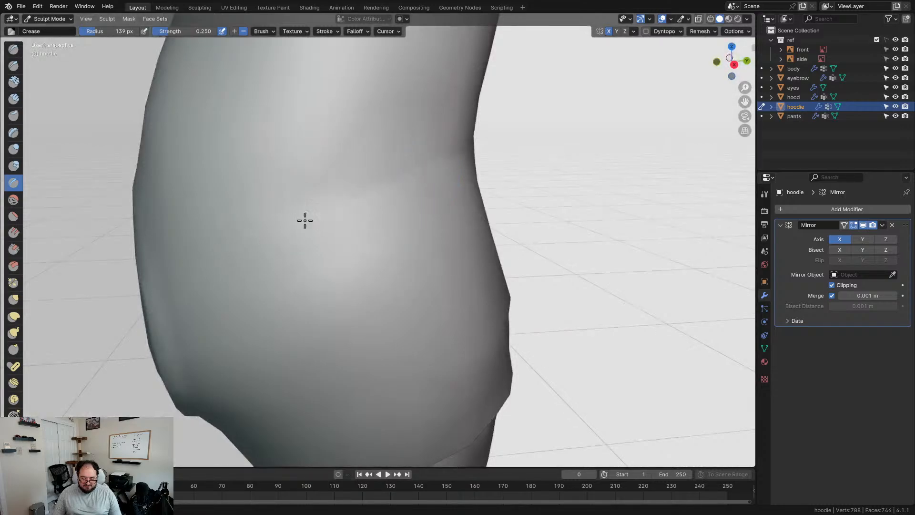
{"action": "middle_click_drag", "start_coordinate": [202, 274], "coordinate": [353, 260]}
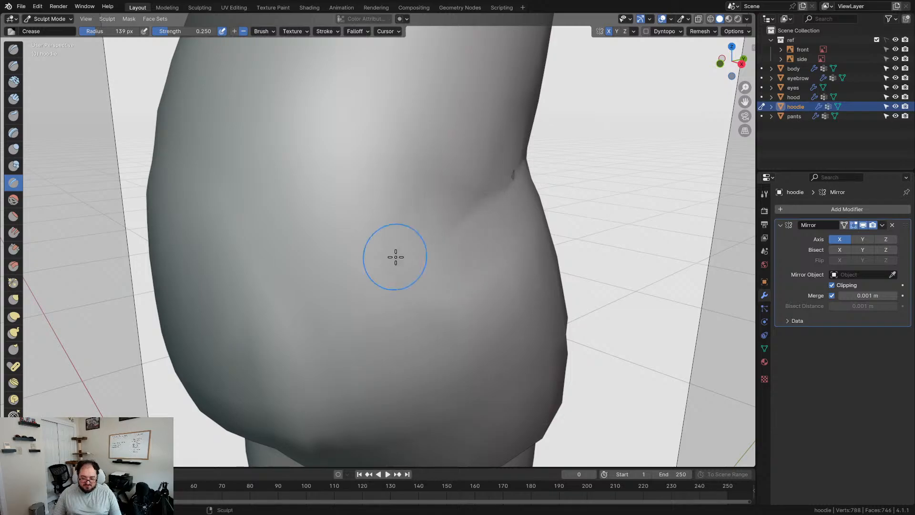
{"action": "mouse_move", "coordinate": [303, 300]}
{"action": "middle_mouse_down"}
{"action": "mouse_move", "coordinate": [427, 276]}
{"action": "mouse_move", "coordinate": [422, 298]}
{"action": "middle_mouse_up"}
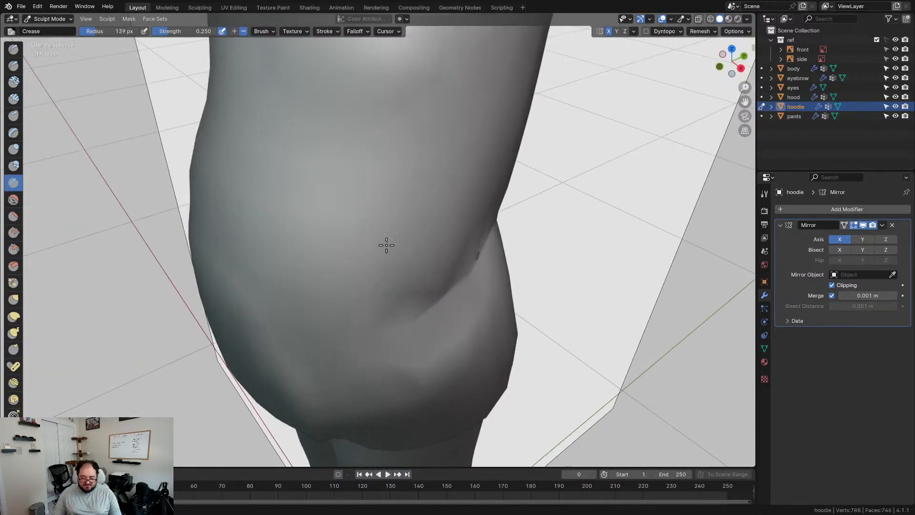
{"action": "mouse_move", "coordinate": [428, 211]}
{"action": "middle_mouse_down"}
{"action": "mouse_move", "coordinate": [476, 205]}
{"action": "mouse_move", "coordinate": [476, 219]}
{"action": "mouse_move", "coordinate": [441, 209]}
{"action": "middle_mouse_up"}
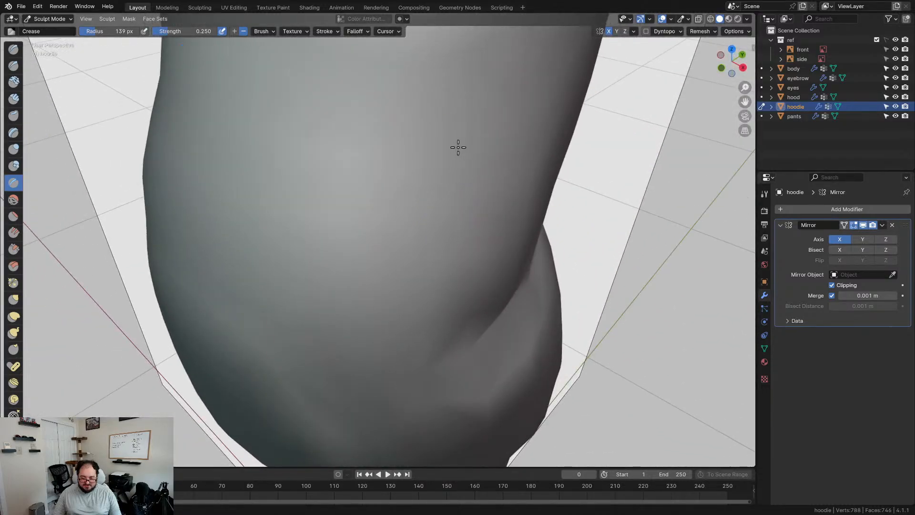
{"action": "mouse_move", "coordinate": [428, 287]}
{"action": "middle_mouse_down"}
{"action": "mouse_move", "coordinate": [543, 262]}
{"action": "mouse_move", "coordinate": [416, 245]}
{"action": "mouse_move", "coordinate": [441, 243]}
{"action": "mouse_move", "coordinate": [417, 253]}
{"action": "mouse_move", "coordinate": [428, 256]}
{"action": "middle_mouse_up"}
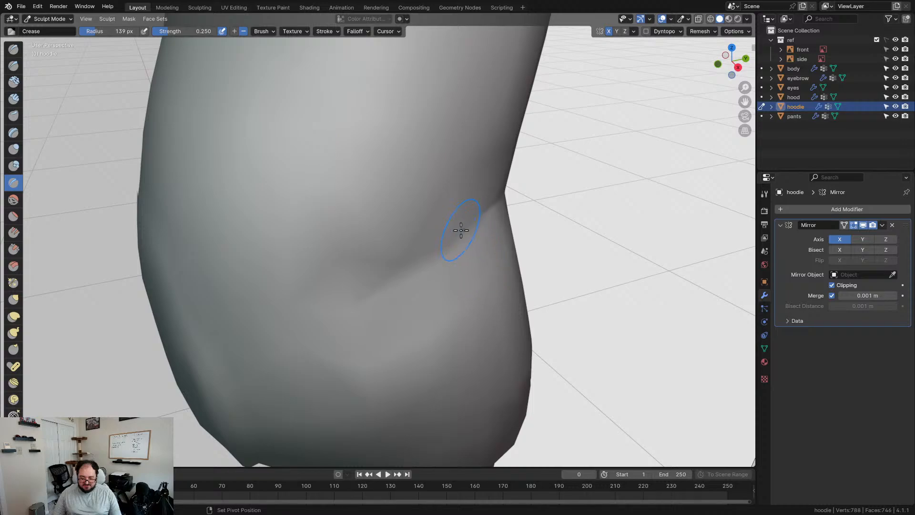
{"action": "mouse_move", "coordinate": [494, 278]}
{"action": "middle_mouse_down"}
{"action": "mouse_move", "coordinate": [517, 265]}
{"action": "mouse_move", "coordinate": [494, 289]}
{"action": "middle_mouse_up"}
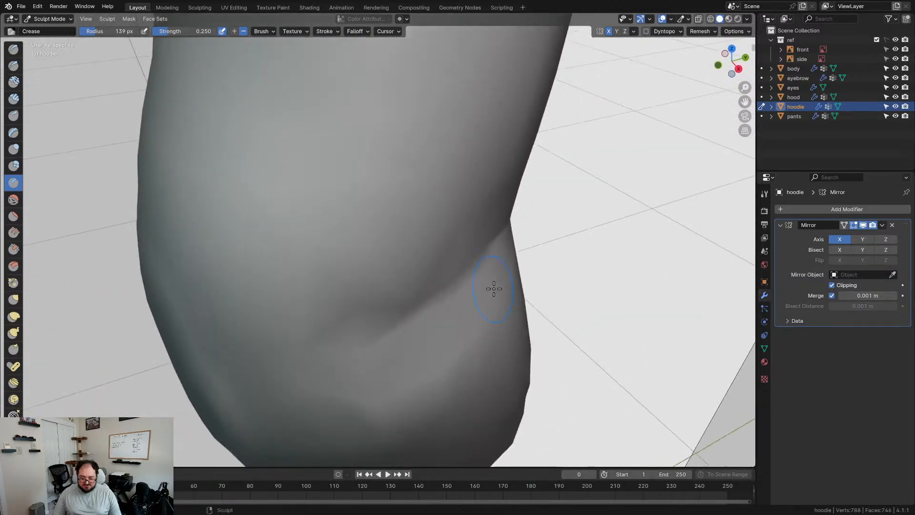
- Puff out the hoodie fabric below the waist crease using the Inflate/Deflate brush with a 216 px radius
{"action": "left_click", "coordinate": [14, 149]}
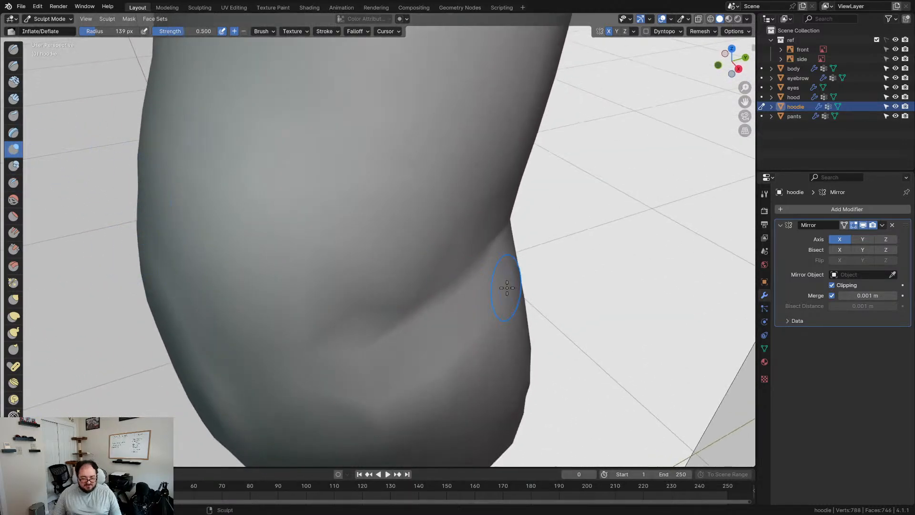
{"action": "key", "text": "f"}
{"action": "left_click", "coordinate": [506, 302]}
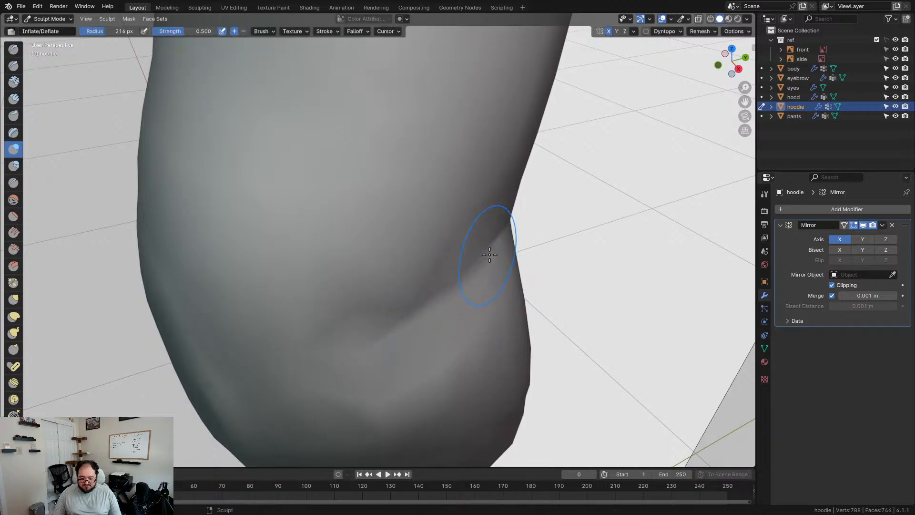
{"action": "scroll", "coordinate": [422, 320], "scroll_direction": "down", "scroll_amount": 5}
{"action": "middle_click_drag", "start_coordinate": [534, 291], "coordinate": [450, 286]}
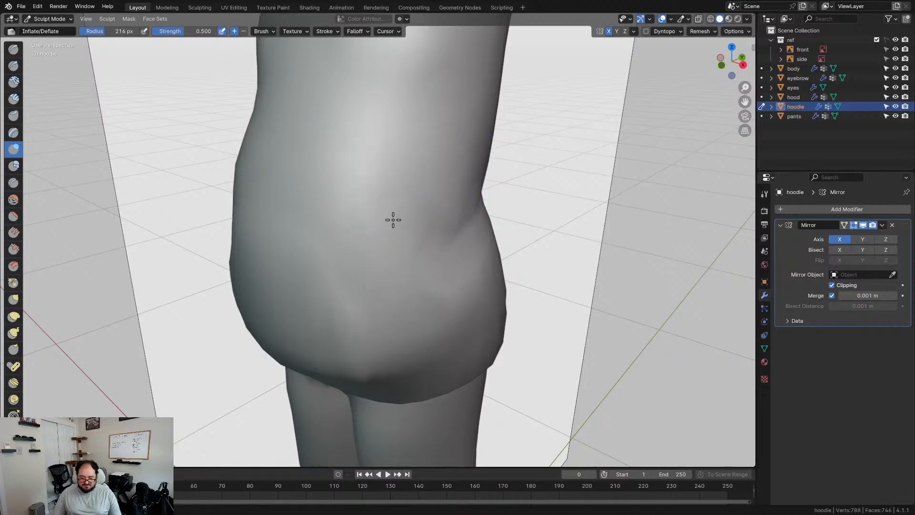
{"action": "key", "text": "KP_1"}
{"action": "mouse_move", "coordinate": [468, 221]}
{"action": "middle_mouse_down"}
{"action": "mouse_move", "coordinate": [547, 221]}
{"action": "mouse_move", "coordinate": [476, 219]}
{"action": "mouse_move", "coordinate": [448, 200]}
{"action": "mouse_move", "coordinate": [380, 198]}
{"action": "mouse_move", "coordinate": [267, 226]}
{"action": "middle_mouse_up"}
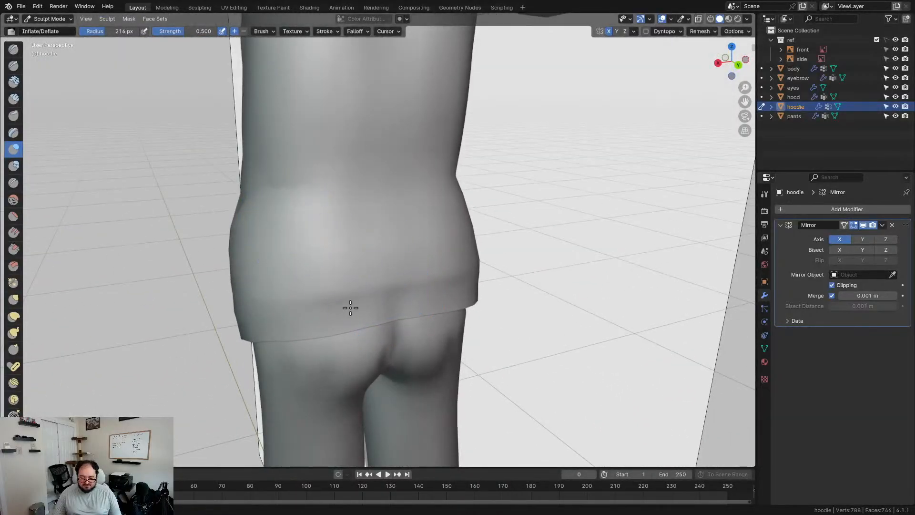
{"action": "mouse_move", "coordinate": [275, 320]}
{"action": "middle_mouse_down"}
{"action": "mouse_move", "coordinate": [438, 322]}
{"action": "mouse_move", "coordinate": [527, 343]}
{"action": "mouse_move", "coordinate": [487, 301]}
{"action": "mouse_move", "coordinate": [410, 309]}
{"action": "mouse_move", "coordinate": [441, 327]}
{"action": "mouse_move", "coordinate": [312, 130]}
{"action": "mouse_move", "coordinate": [468, 284]}
{"action": "mouse_move", "coordinate": [505, 276]}
{"action": "mouse_move", "coordinate": [450, 261]}
{"action": "mouse_move", "coordinate": [494, 255]}
{"action": "mouse_move", "coordinate": [450, 249]}
{"action": "mouse_move", "coordinate": [462, 276]}
{"action": "mouse_move", "coordinate": [453, 266]}
{"action": "middle_mouse_up"}
{"action": "scroll", "coordinate": [494, 255], "scroll_direction": "down", "scroll_amount": 1}
{"action": "middle_click_drag", "start_coordinate": [494, 243], "coordinate": [497, 268]}
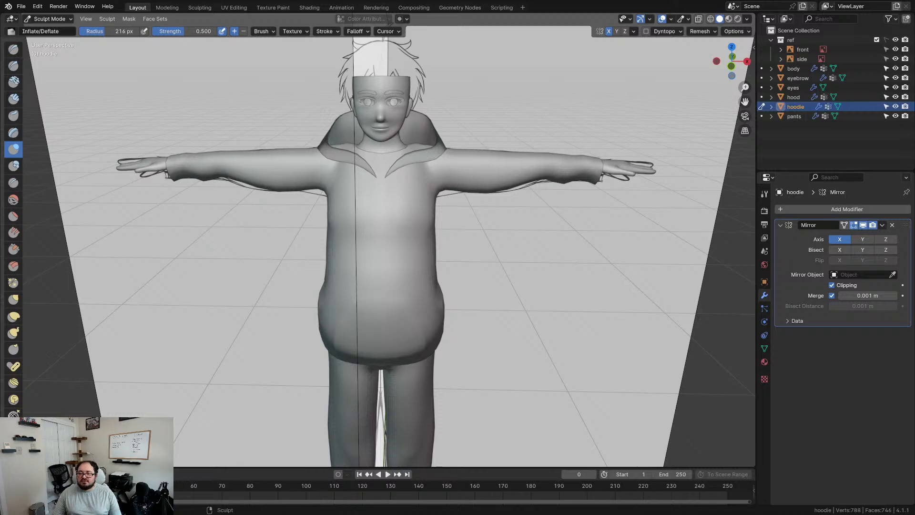
- Return the hoodie to Object Mode and set the solid viewport lighting to Studio
{"action": "scroll", "coordinate": [500, 262], "scroll_direction": "down", "scroll_amount": 4}
{"action": "middle_click_drag", "start_coordinate": [501, 262], "coordinate": [456, 207]}
{"action": "key", "text": "ctrl+Tab"}
{"action": "left_click", "coordinate": [382, 233]}
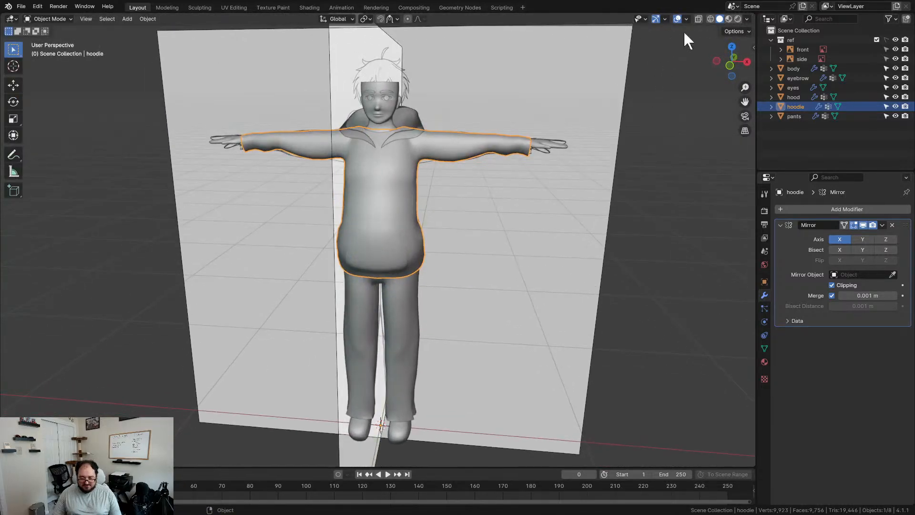
{"action": "left_click", "coordinate": [747, 19]}
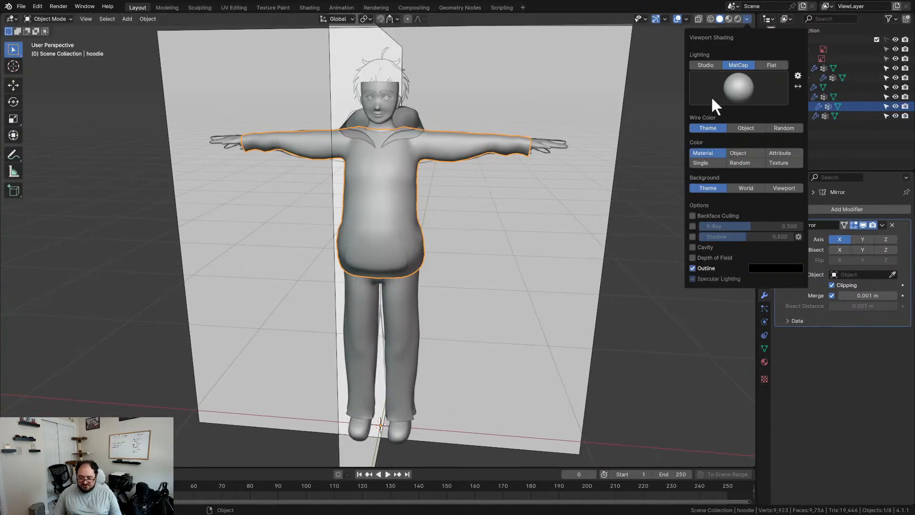
{"action": "left_click", "coordinate": [706, 64]}
{"action": "left_click", "coordinate": [508, 204]}
- Examine the hoodie's waist crease from the side and check how its mesh vertices are laid out there
{"action": "scroll", "coordinate": [495, 215], "scroll_direction": "up", "scroll_amount": 1}
{"action": "middle_click_drag", "start_coordinate": [495, 216], "coordinate": [417, 207]}
{"action": "scroll", "coordinate": [417, 207], "scroll_direction": "up", "scroll_amount": 3}
{"action": "left_click", "coordinate": [369, 176]}
{"action": "scroll", "coordinate": [371, 175], "scroll_direction": "up", "scroll_amount": 1}
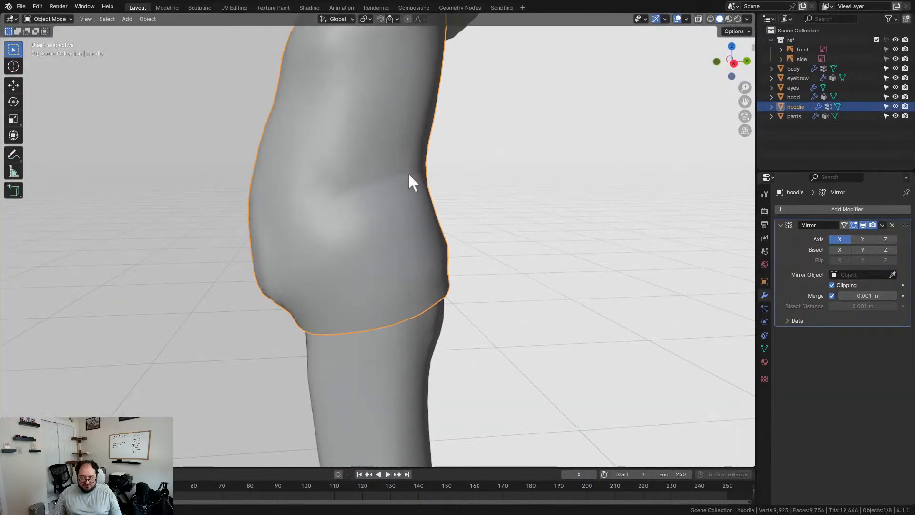
{"action": "middle_click_drag", "start_coordinate": [408, 172], "coordinate": [417, 212]}
{"action": "key", "text": "Tab"}
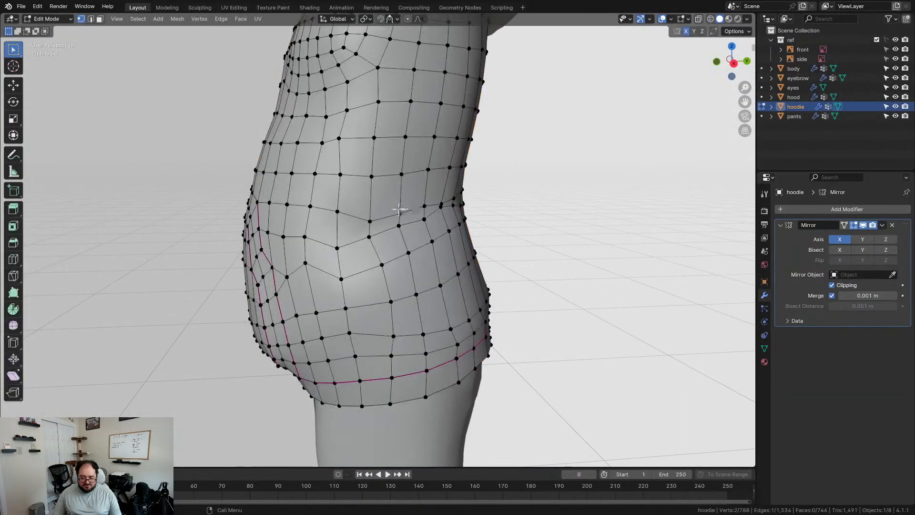
{"action": "key", "text": "Tab"}
- Reshape the hoodie's side waist fold in Sculpt Mode with a resized Grab brush and return to Object Mode
{"action": "key", "text": "ctrl+Tab"}
{"action": "left_click", "coordinate": [387, 253]}
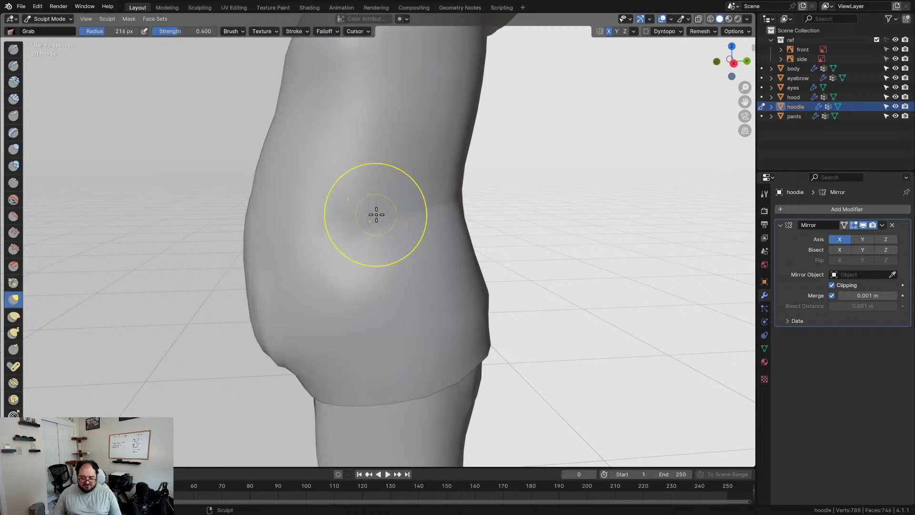
{"action": "key", "text": "f"}
{"action": "left_click", "coordinate": [404, 216]}
{"action": "mouse_move", "coordinate": [400, 202]}
{"action": "left_mouse_down"}
{"action": "mouse_move", "coordinate": [404, 219]}
{"action": "mouse_move", "coordinate": [409, 213]}
{"action": "left_mouse_up"}
{"action": "mouse_move", "coordinate": [347, 220]}
{"action": "left_mouse_down"}
{"action": "mouse_move", "coordinate": [330, 282]}
{"action": "mouse_move", "coordinate": [339, 267]}
{"action": "left_mouse_up"}
{"action": "mouse_move", "coordinate": [433, 225]}
{"action": "middle_mouse_down"}
{"action": "mouse_move", "coordinate": [493, 200]}
{"action": "mouse_move", "coordinate": [333, 206]}
{"action": "mouse_move", "coordinate": [457, 205]}
{"action": "middle_mouse_up"}
{"action": "key", "text": "ctrl+Tab"}
{"action": "left_click", "coordinate": [404, 210]}
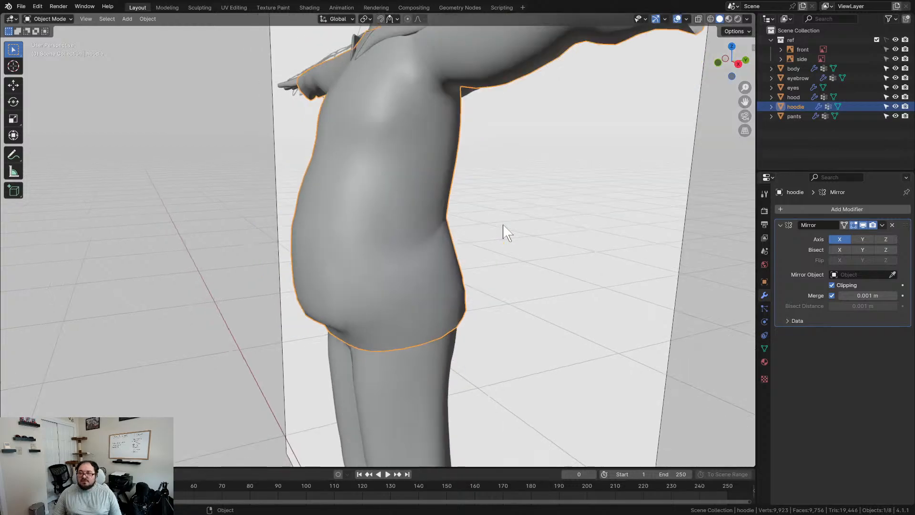
- Select the pants and open their mesh for editing in front view, framed on the upper leg below the crotch
{"action": "middle_click_drag", "start_coordinate": [506, 231], "coordinate": [575, 234]}
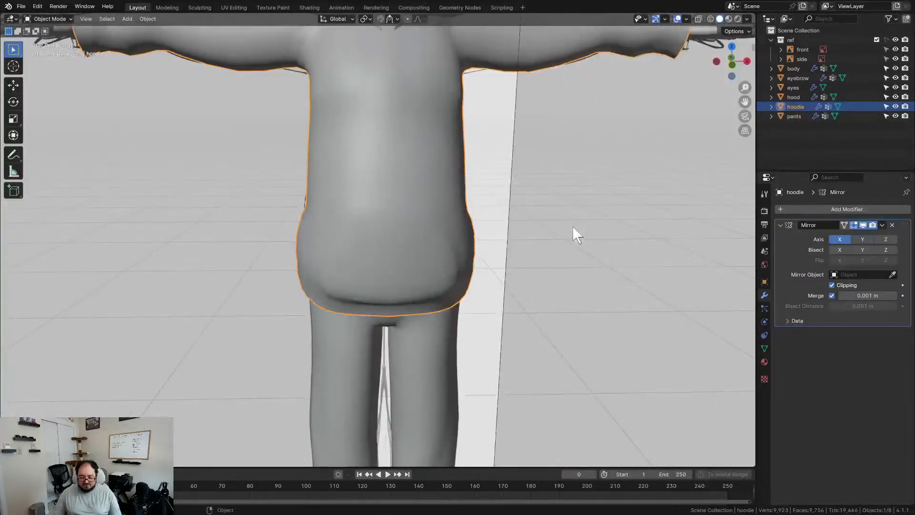
{"action": "left_click", "coordinate": [573, 226]}
{"action": "scroll", "coordinate": [525, 238], "scroll_direction": "down", "scroll_amount": 5}
{"action": "scroll", "coordinate": [417, 198], "scroll_direction": "up", "scroll_amount": 8}
{"action": "middle_click_drag", "start_coordinate": [391, 190], "coordinate": [433, 179]}
{"action": "left_click", "coordinate": [441, 173]}
{"action": "key", "text": "KP_1"}
{"action": "scroll", "coordinate": [433, 181], "scroll_direction": "up", "scroll_amount": 5}
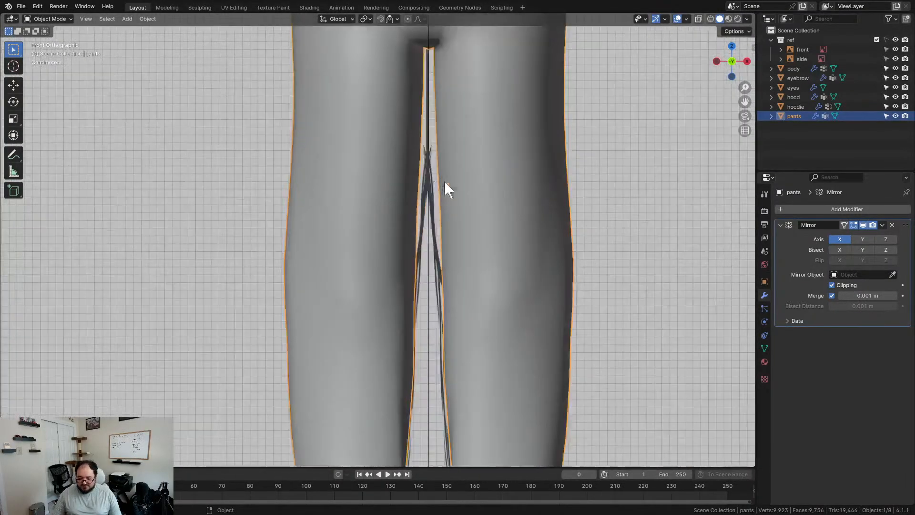
{"action": "scroll", "coordinate": [406, 273], "scroll_direction": "down", "scroll_amount": 4}
{"action": "key", "text": "Tab"}
{"action": "scroll", "coordinate": [446, 178], "scroll_direction": "up", "scroll_amount": 4}
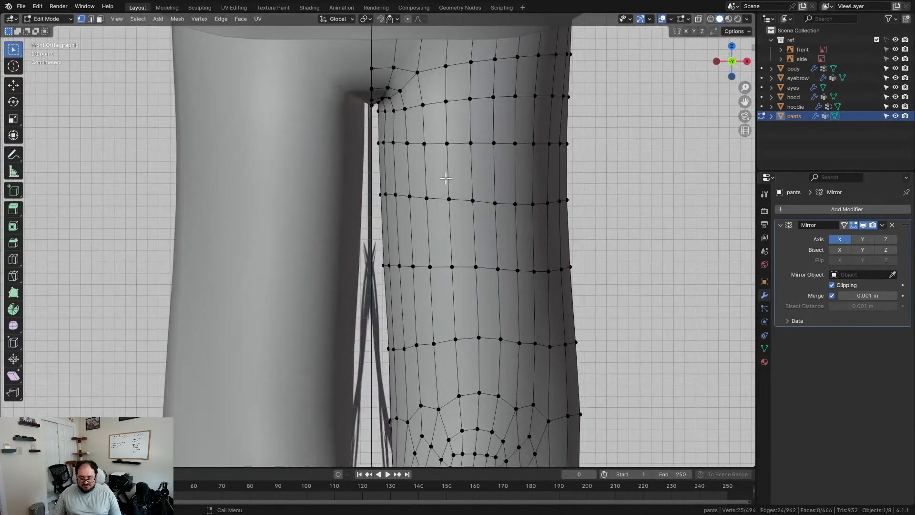
- Widen the two full edge loops of the pants leg directly below the crotch by scaling each up slightly
{"action": "left_click", "coordinate": [430, 142], "text": "alt"}
{"action": "key", "text": "s"}
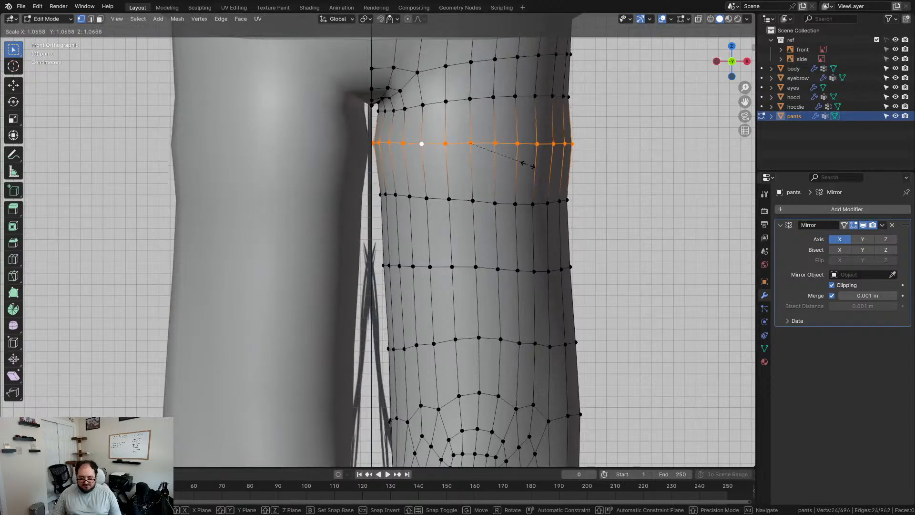
{"action": "left_click", "coordinate": [530, 166]}
{"action": "left_click", "coordinate": [476, 203], "text": "alt"}
{"action": "key", "text": "s"}
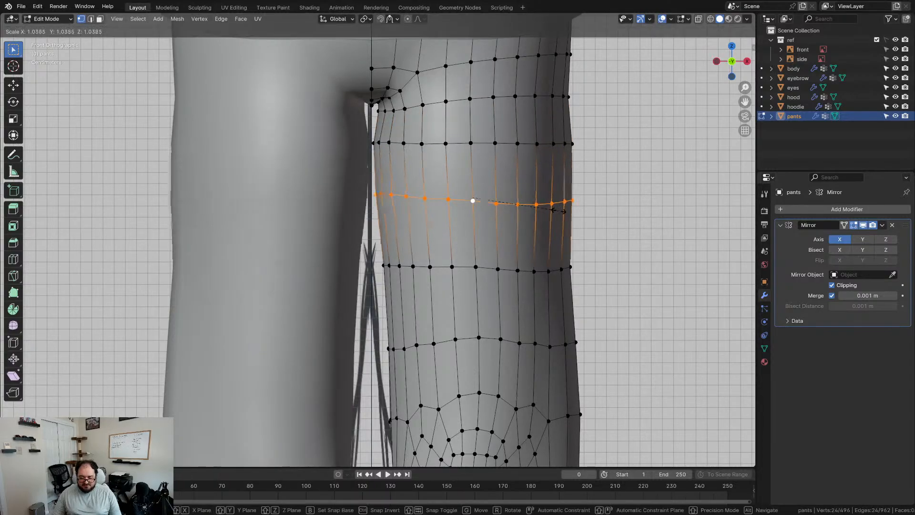
{"action": "left_click", "coordinate": [504, 242]}
- Scale up the next two edge loops down the thigh, the upper one by 1.065 and the one above the knee slightly
{"action": "left_click", "coordinate": [464, 267], "text": "alt"}
{"action": "key", "text": "s"}
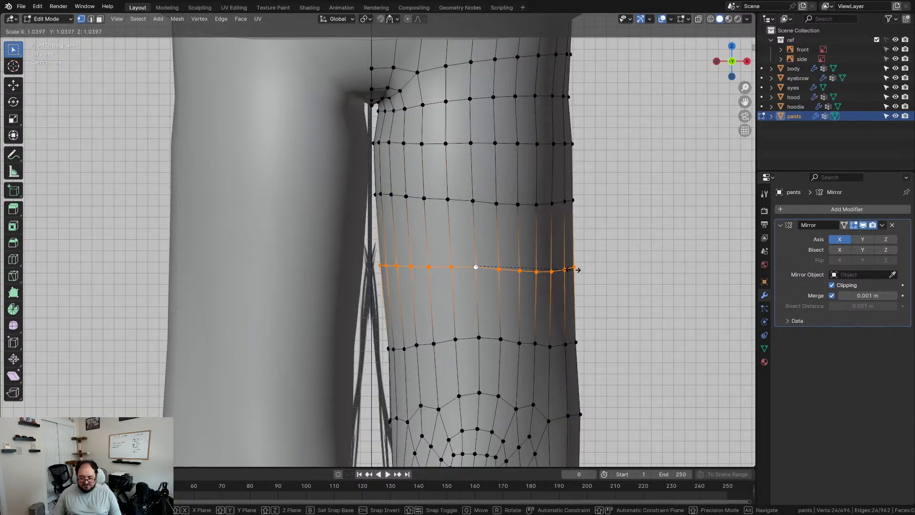
{"action": "left_click", "coordinate": [573, 270]}
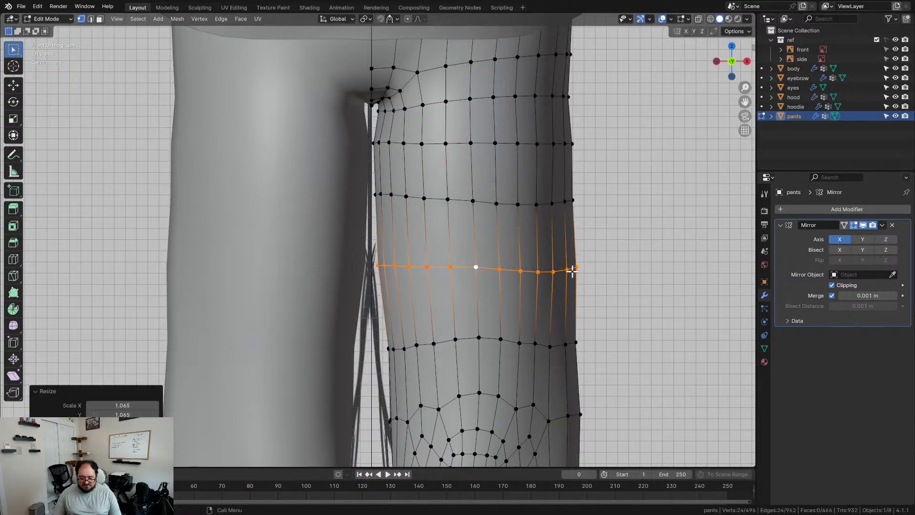
{"action": "left_click", "coordinate": [471, 340], "text": "alt"}
{"action": "key", "text": "s"}
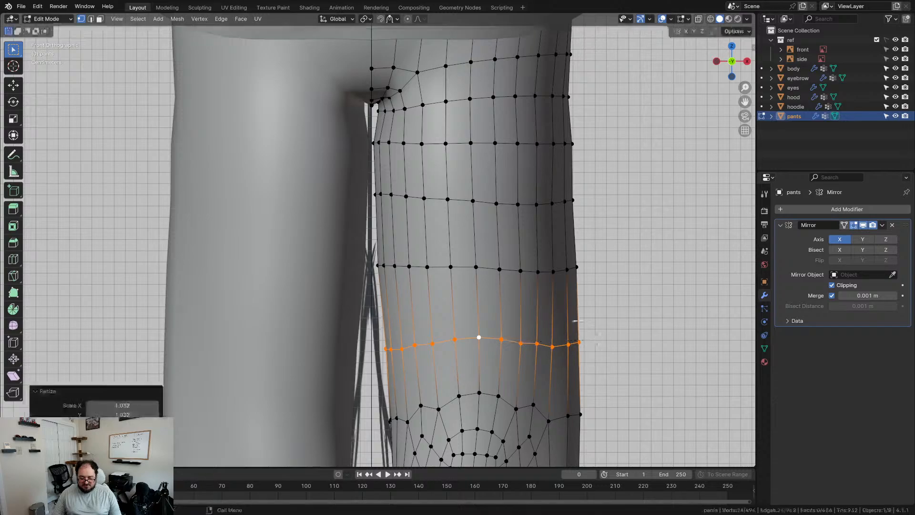
- Smooth the vertices of the first thigh edge loop below the crotch and return the pants to Object Mode
{"action": "left_click", "coordinate": [441, 143], "text": "alt"}
{"action": "right_click", "coordinate": [481, 158]}
{"action": "left_click", "coordinate": [481, 159]}
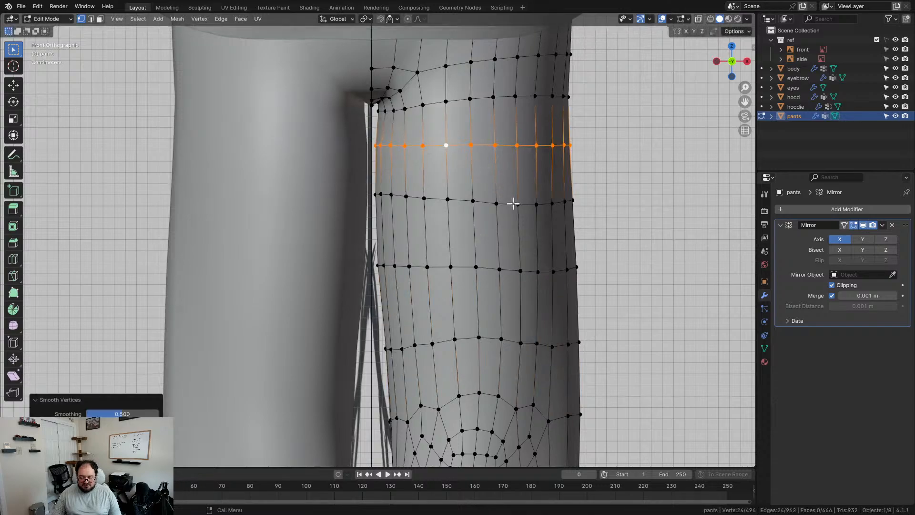
{"action": "key", "text": "Tab"}
{"action": "scroll", "coordinate": [494, 199], "scroll_direction": "down", "scroll_amount": 6}
{"action": "scroll", "coordinate": [453, 205], "scroll_direction": "up", "scroll_amount": 4}
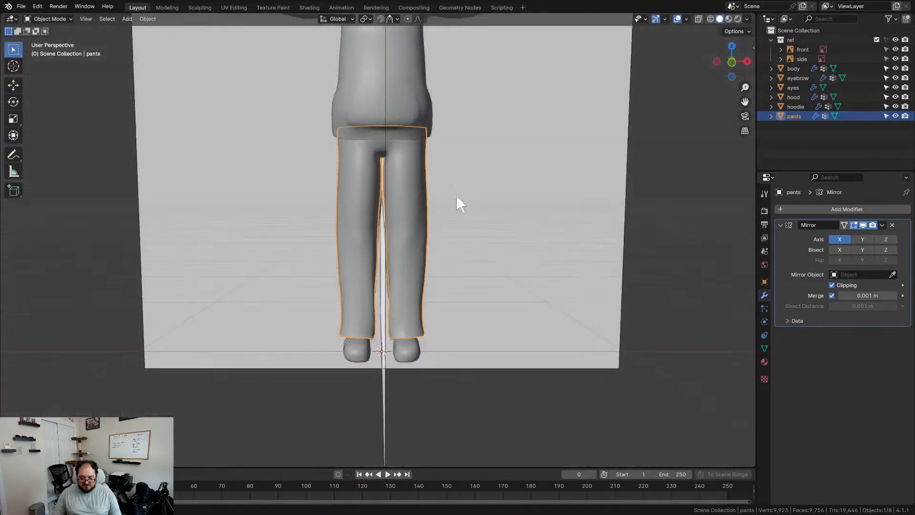
- Select the second thigh edge loop in front view, grow the selection to its neighbouring loops and smooth their vertices
{"action": "key", "text": "Tab"}
{"action": "scroll", "coordinate": [428, 181], "scroll_direction": "up", "scroll_amount": 5}
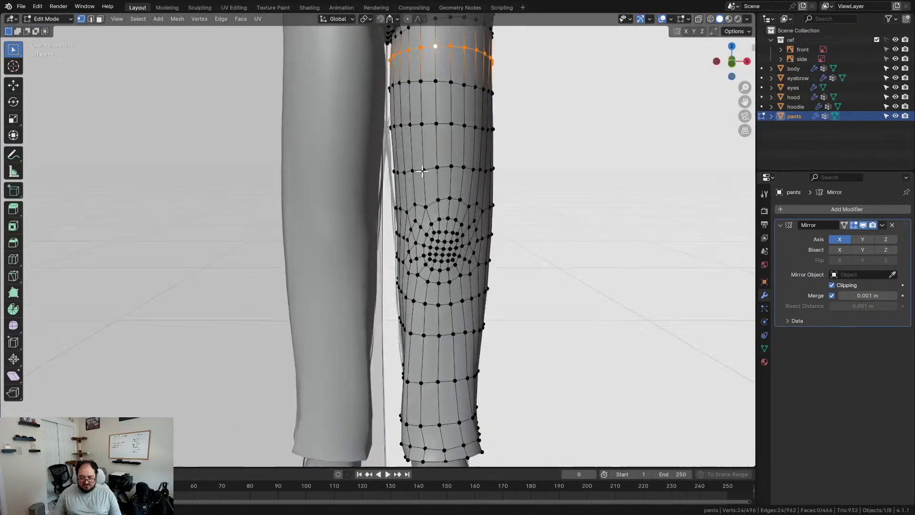
{"action": "key", "text": "KP_1"}
{"action": "scroll", "coordinate": [422, 190], "scroll_direction": "up", "scroll_amount": 3}
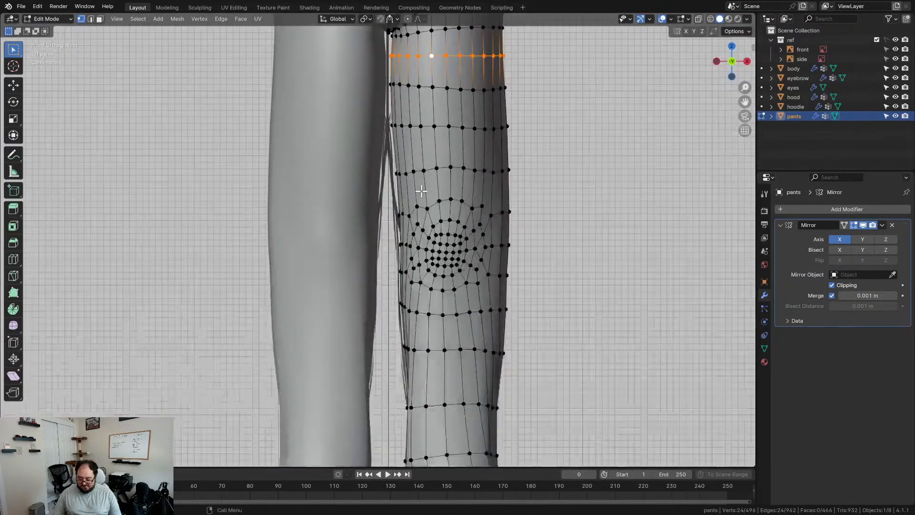
{"action": "left_click", "coordinate": [437, 88], "text": "alt"}
{"action": "key", "text": "ctrl+KP_Add"}
{"action": "key", "text": "q"}
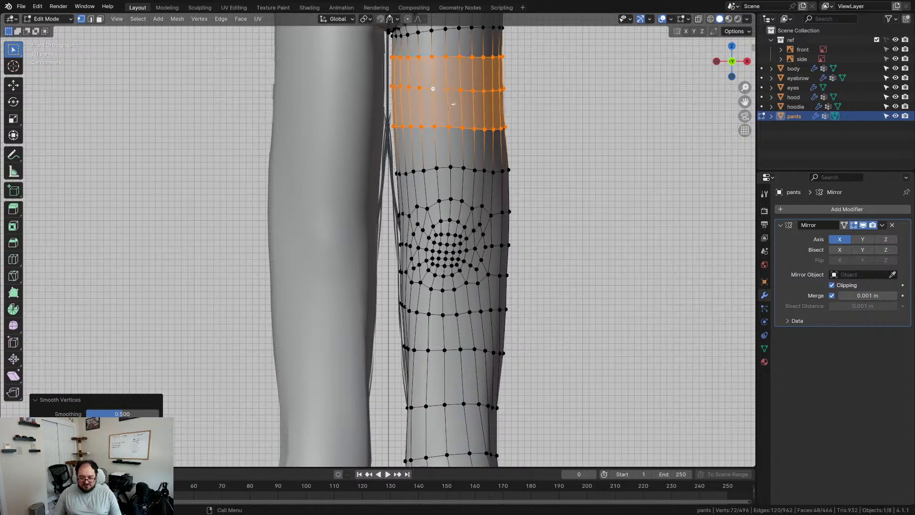
- Stretch the three selected thigh loops apart along the Z axis and leave Edit Mode
{"action": "key", "text": "s"}
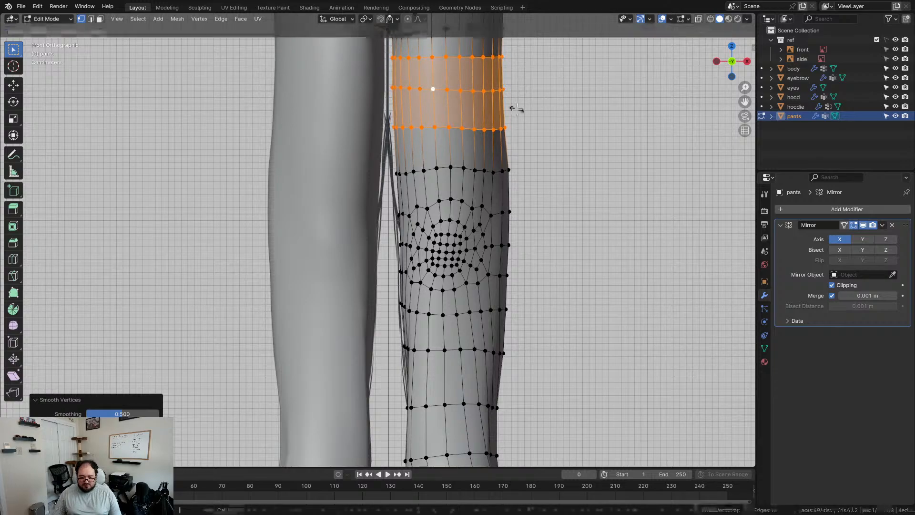
{"action": "key", "text": "z"}
{"action": "left_click", "coordinate": [521, 119]}
{"action": "scroll", "coordinate": [521, 119], "scroll_direction": "down", "scroll_amount": 6}
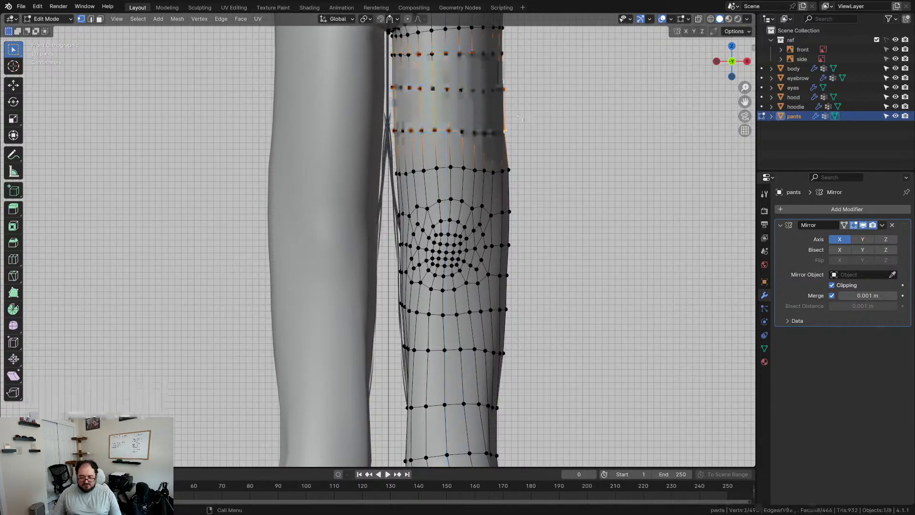
{"action": "key", "text": "Tab"}
- Deselect the pants and review the whole character, ending in front view
{"action": "middle_click_drag", "start_coordinate": [500, 207], "coordinate": [448, 224]}
{"action": "scroll", "coordinate": [459, 200], "scroll_direction": "down", "scroll_amount": 3}
{"action": "left_click", "coordinate": [453, 235]}
{"action": "middle_click_drag", "start_coordinate": [433, 184], "coordinate": [448, 205]}
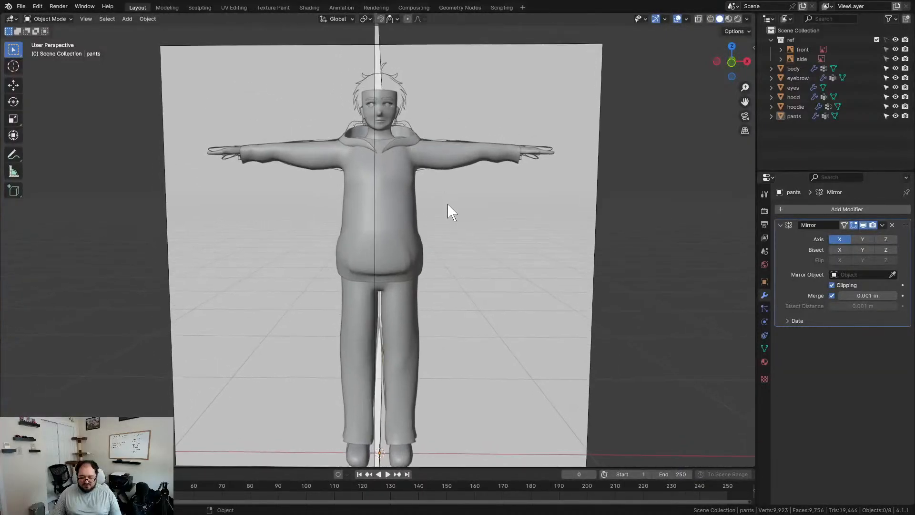
{"action": "key", "text": "KP_1"}
{"action": "scroll", "coordinate": [447, 210], "scroll_direction": "up", "scroll_amount": 2}
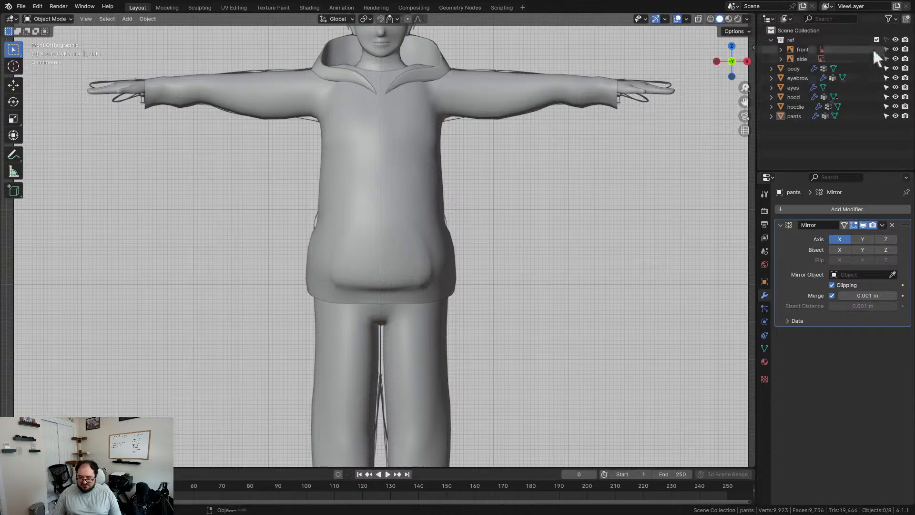
- Hide the body, eyebrow, eyes, hood, hoodie and pants to study the hoodie details in the front reference drawing
{"action": "left_click_drag", "start_coordinate": [895, 116], "coordinate": [894, 69]}
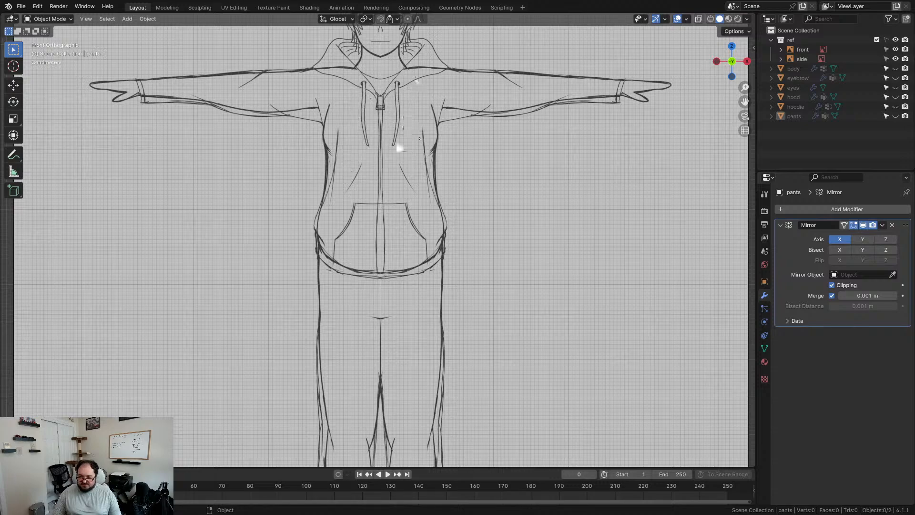
{"action": "scroll", "coordinate": [505, 135], "scroll_direction": "down", "scroll_amount": 1}
{"action": "middle_click_drag", "start_coordinate": [479, 119], "coordinate": [505, 219], "text": "shift"}
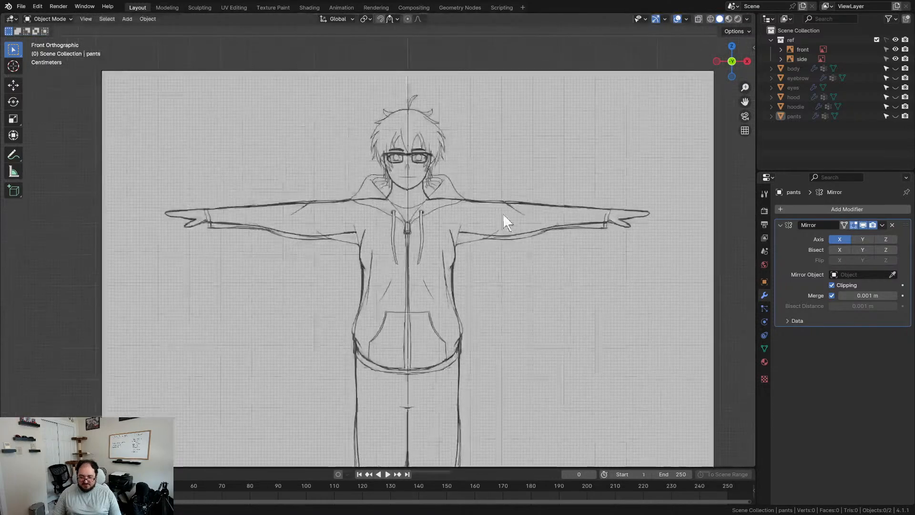
{"action": "scroll", "coordinate": [502, 212], "scroll_direction": "up", "scroll_amount": 4}
{"action": "scroll", "coordinate": [467, 224], "scroll_direction": "down", "scroll_amount": 4}
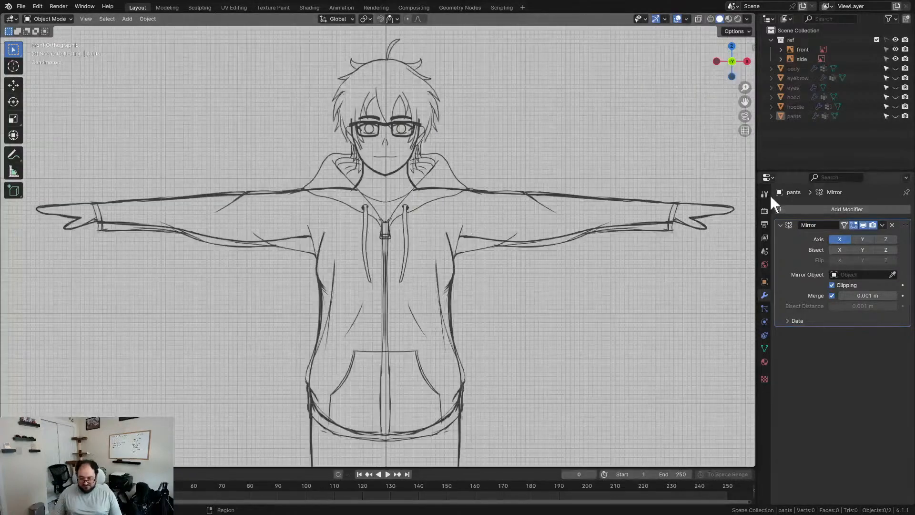
- Show all the character meshes again and compare the model with the reference outline from the front
{"action": "left_click_drag", "start_coordinate": [895, 68], "coordinate": [893, 122]}
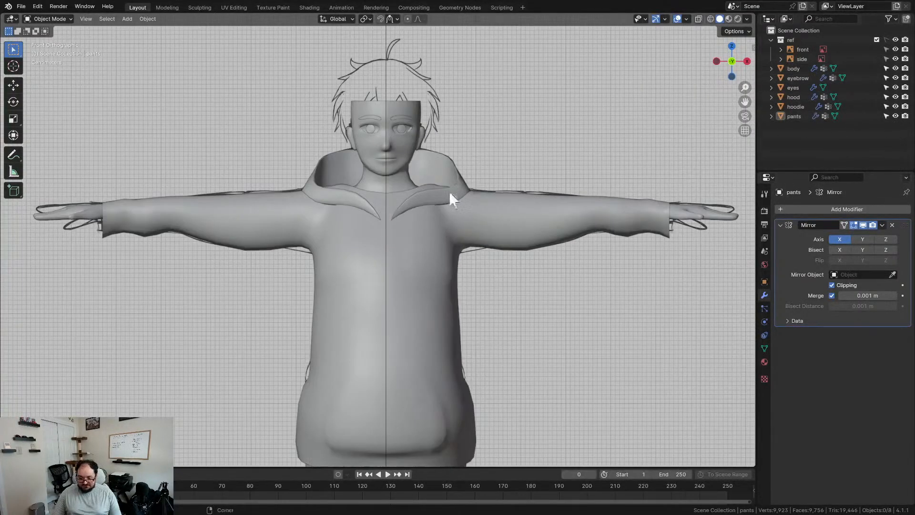
{"action": "scroll", "coordinate": [446, 190], "scroll_direction": "up", "scroll_amount": 3}
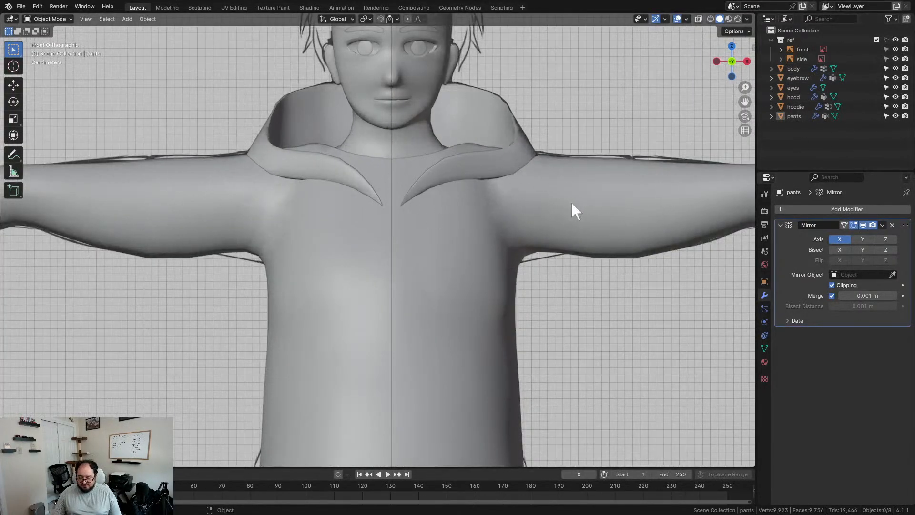
{"action": "scroll", "coordinate": [417, 193], "scroll_direction": "down", "scroll_amount": 5}
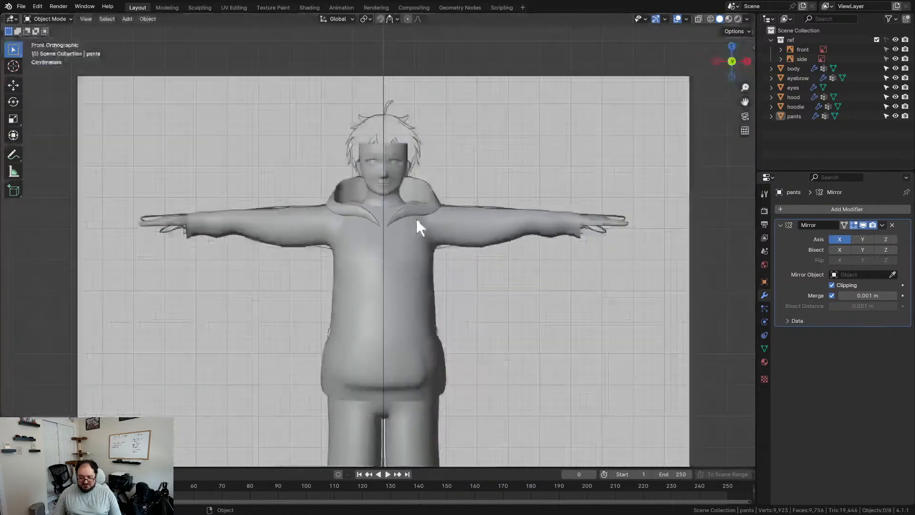
{"action": "middle_click_drag", "start_coordinate": [518, 258], "coordinate": [493, 199], "text": "shift"}
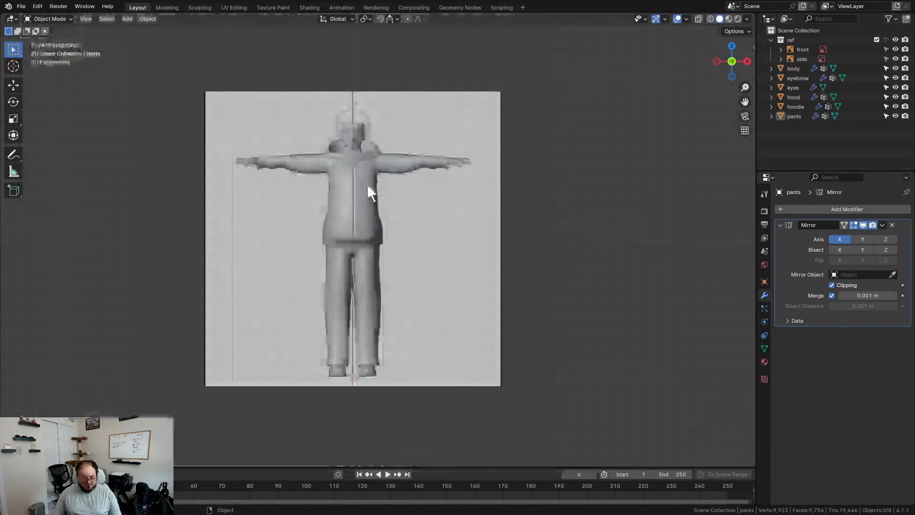
- Duplicate the hoodie face beside the center line at mid-torso in Edit Mode and place the copy against the mirror line
{"action": "scroll", "coordinate": [367, 184], "scroll_direction": "up", "scroll_amount": 6}
{"action": "left_click", "coordinate": [361, 157]}
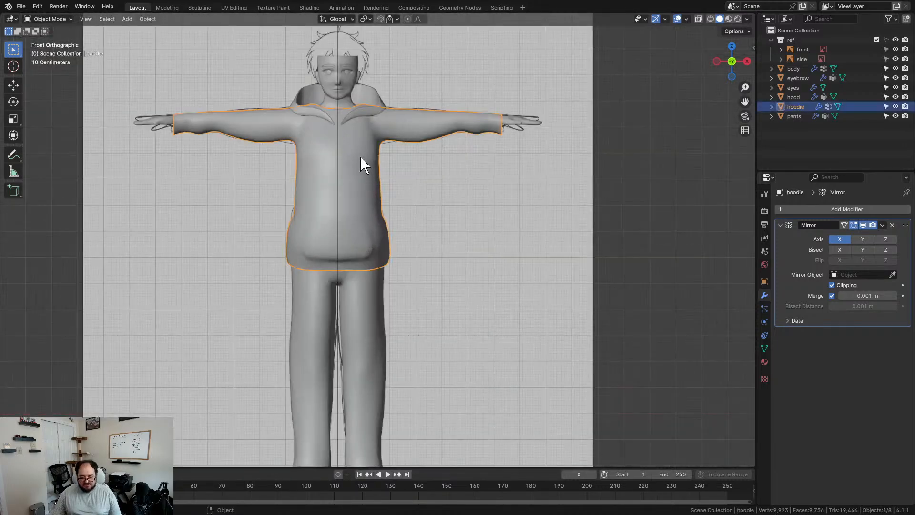
{"action": "scroll", "coordinate": [388, 196], "scroll_direction": "up", "scroll_amount": 8}
{"action": "key", "text": "Tab"}
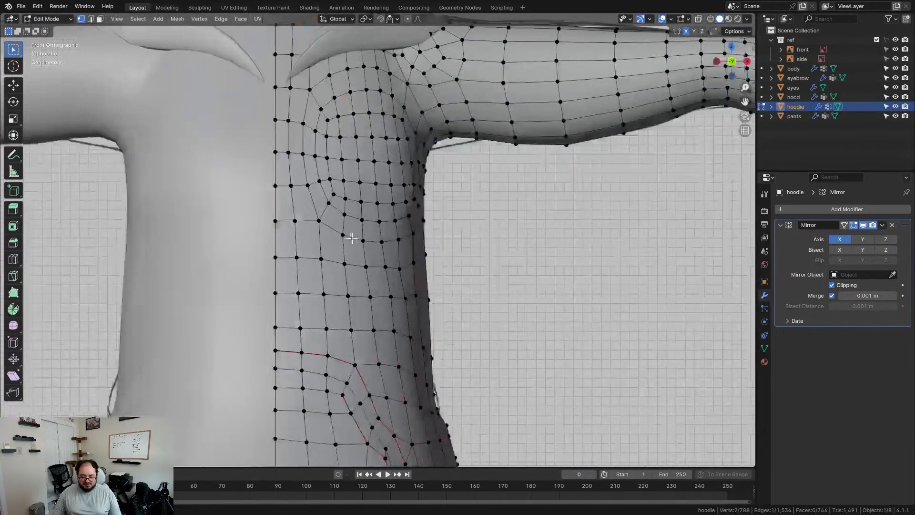
{"action": "middle_click_drag", "start_coordinate": [278, 222], "coordinate": [351, 200], "text": "shift"}
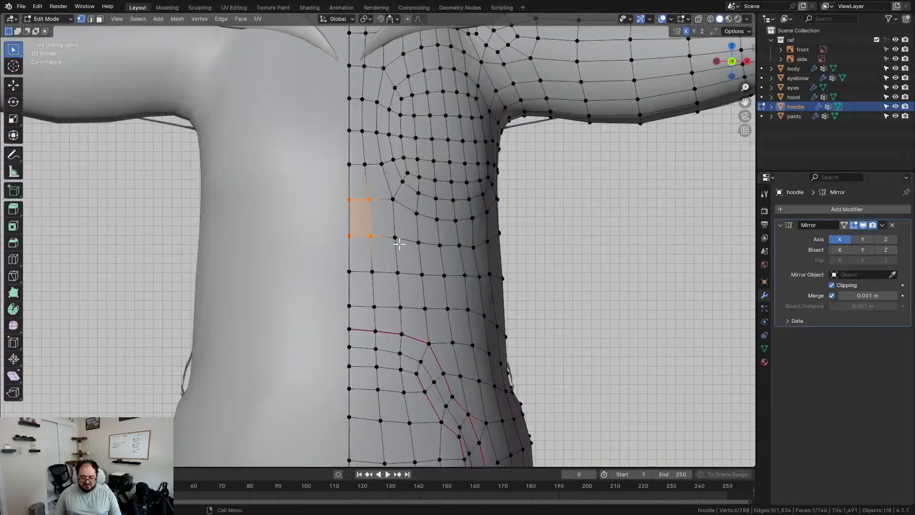
{"action": "key", "text": "g"}
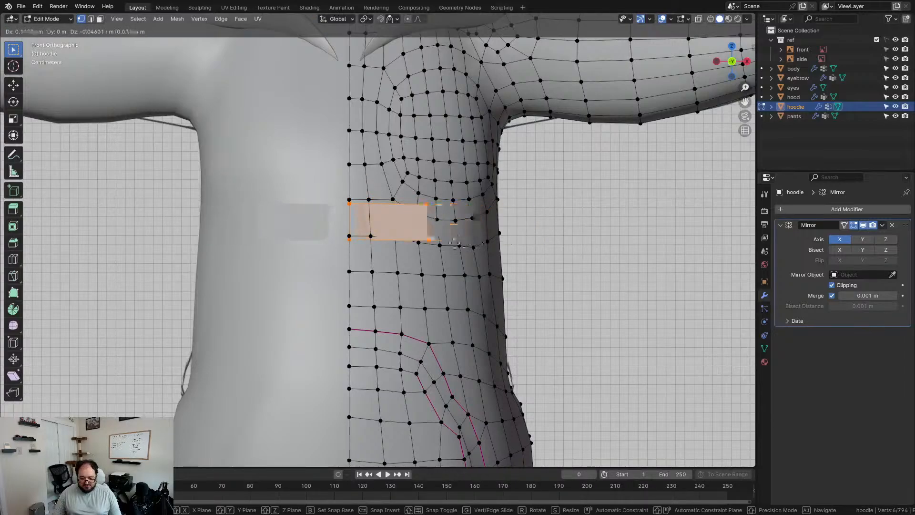
{"action": "left_click", "coordinate": [391, 241]}
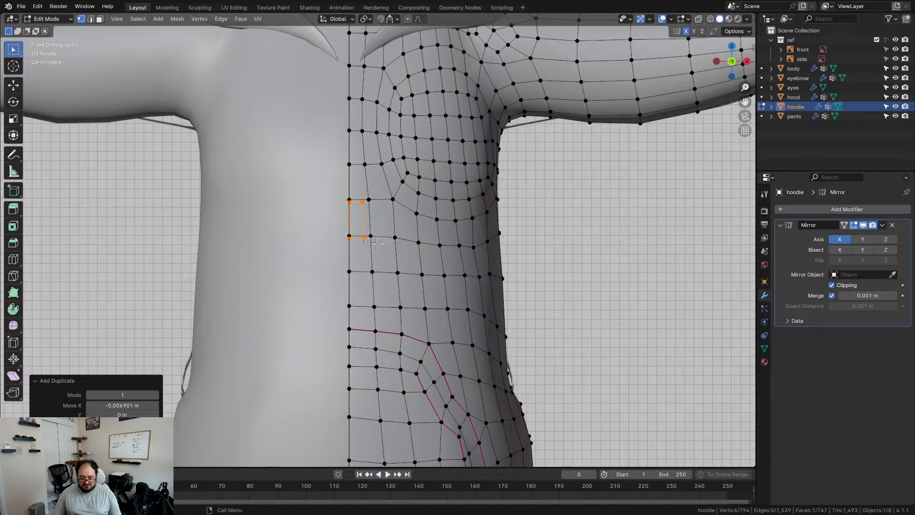
- Separate the duplicated mid-torso face from the hoodie into its own object and return to Object Mode
{"action": "key", "text": "p"}
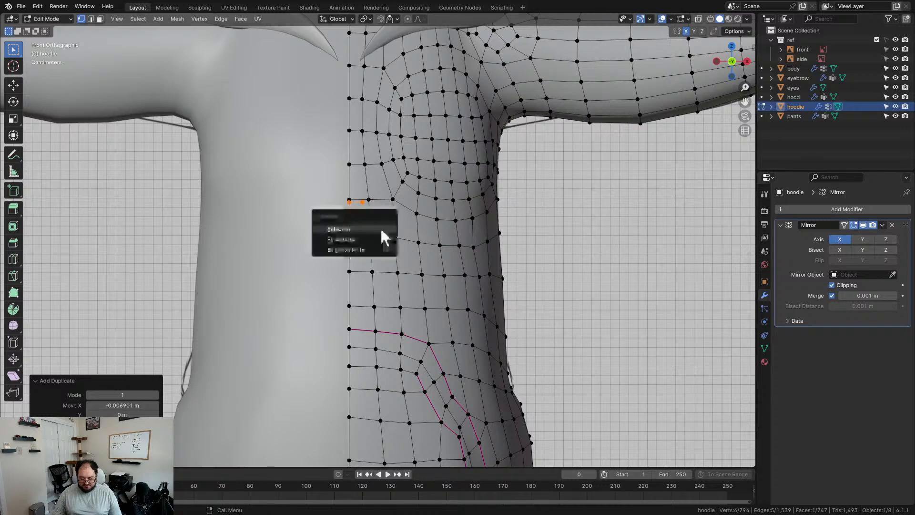
{"action": "left_click", "coordinate": [338, 229]}
{"action": "key", "text": "Tab"}
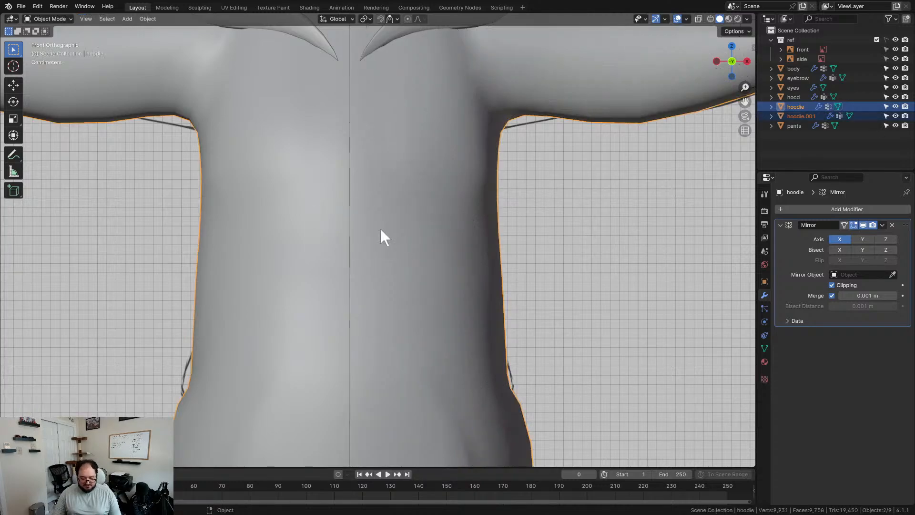
- Rename the active object as zipper
{"action": "key", "text": "F2"}
{"action": "type", "text": "zippe"}
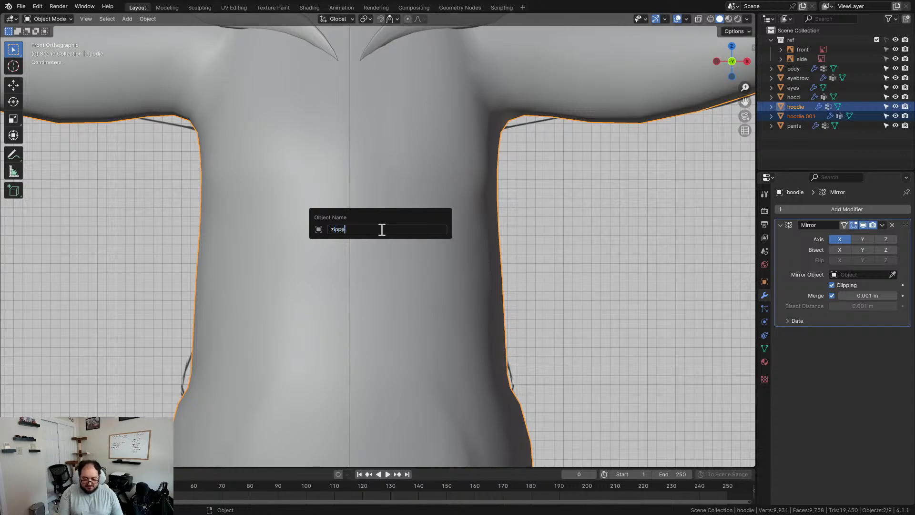
{"action": "type", "text": "r"}
{"action": "key", "text": "Return"}
{"action": "scroll", "coordinate": [451, 203], "scroll_direction": "down", "scroll_amount": 2}
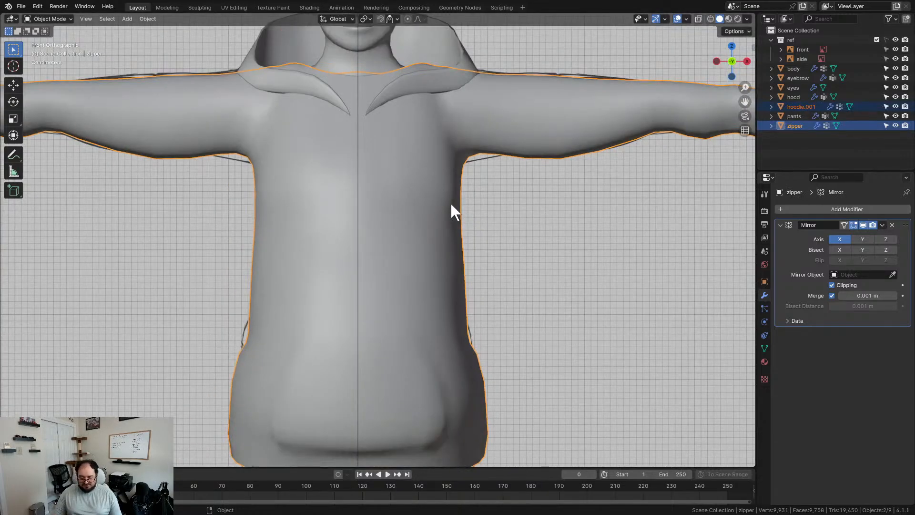
- Try to move the geometry forward in side view, undo the move and leave Edit Mode
{"action": "key", "text": "KP_3"}
{"action": "key", "text": "Tab"}
{"action": "key", "text": "g"}
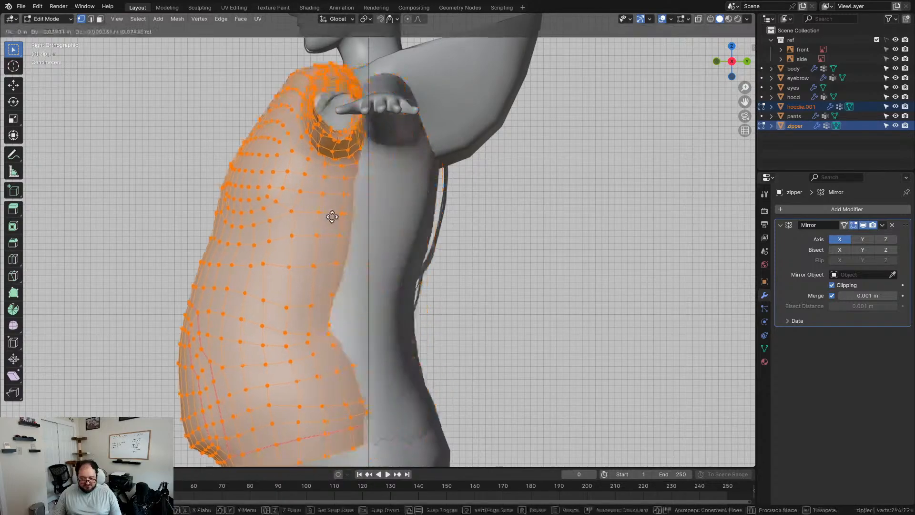
{"action": "left_click", "coordinate": [290, 215]}
{"action": "key", "text": "ctrl+z"}
{"action": "left_click", "coordinate": [799, 122]}
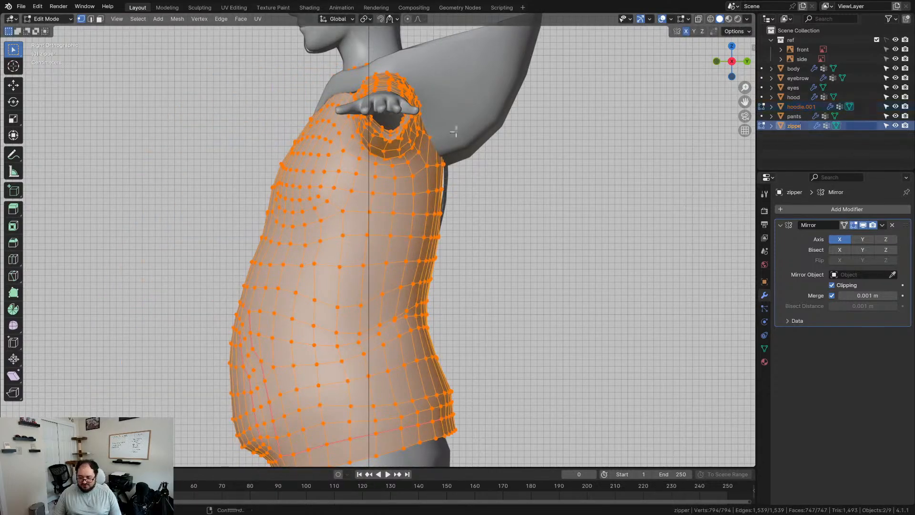
{"action": "key", "text": "Tab"}
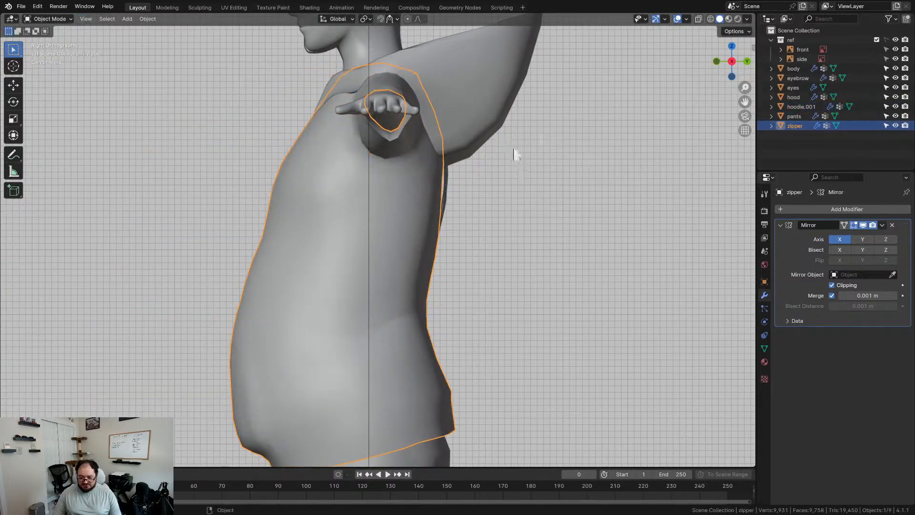
- Select the separated face object hoodie.001 and move its geometry forward, clear of the hoodie's chest
{"action": "left_click", "coordinate": [796, 116]}
{"action": "left_click", "coordinate": [799, 125], "text": "shift"}
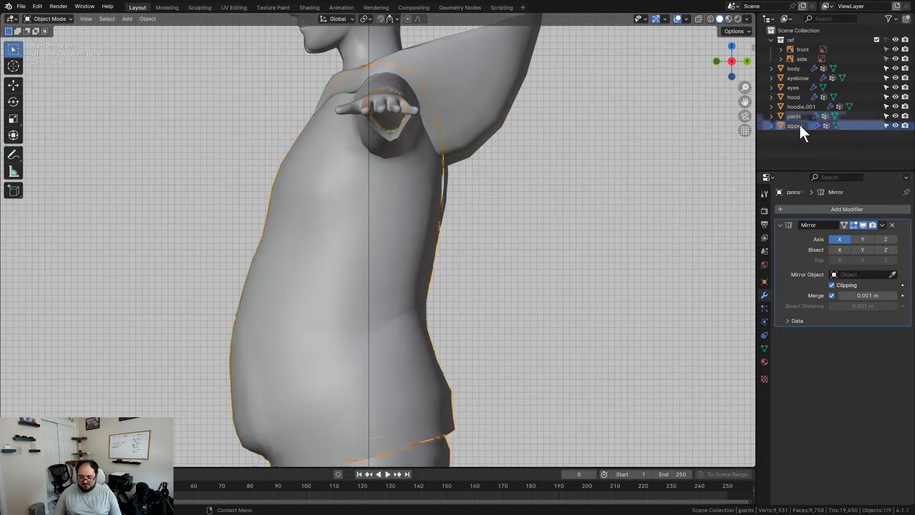
{"action": "left_click", "coordinate": [798, 105]}
{"action": "middle_click_drag", "start_coordinate": [342, 190], "coordinate": [384, 220]}
{"action": "key", "text": "Tab"}
{"action": "key", "text": "g"}
{"action": "left_click", "coordinate": [351, 239]}
{"action": "key", "text": "Tab"}
- Rename the garment object as hoodie and the small separated face object as zipper
{"action": "key", "text": "F2"}
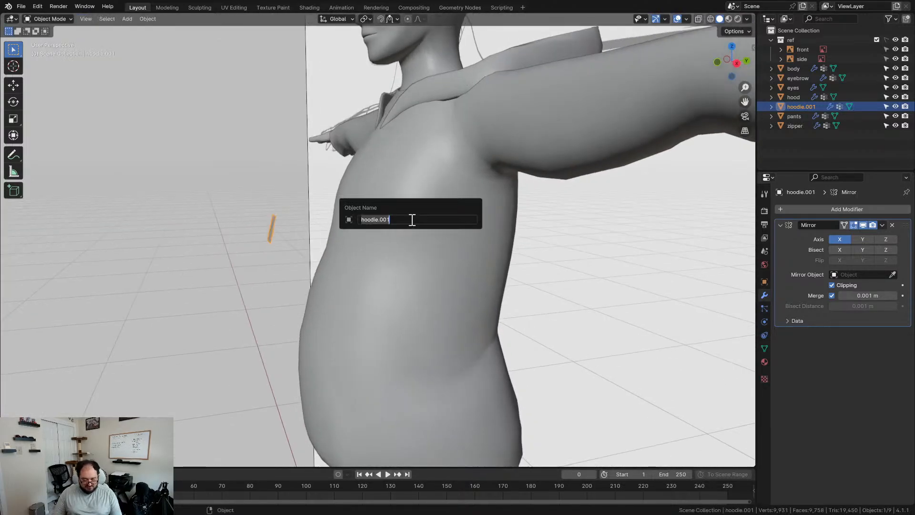
{"action": "type", "text": "zipper"}
{"action": "key", "text": "Return"}
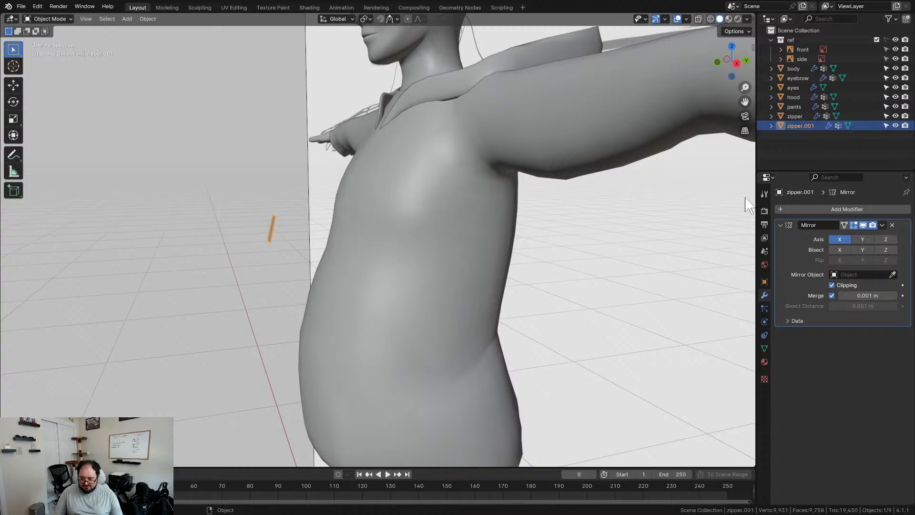
{"action": "left_click", "coordinate": [795, 116]}
{"action": "double_click", "coordinate": [794, 116]}
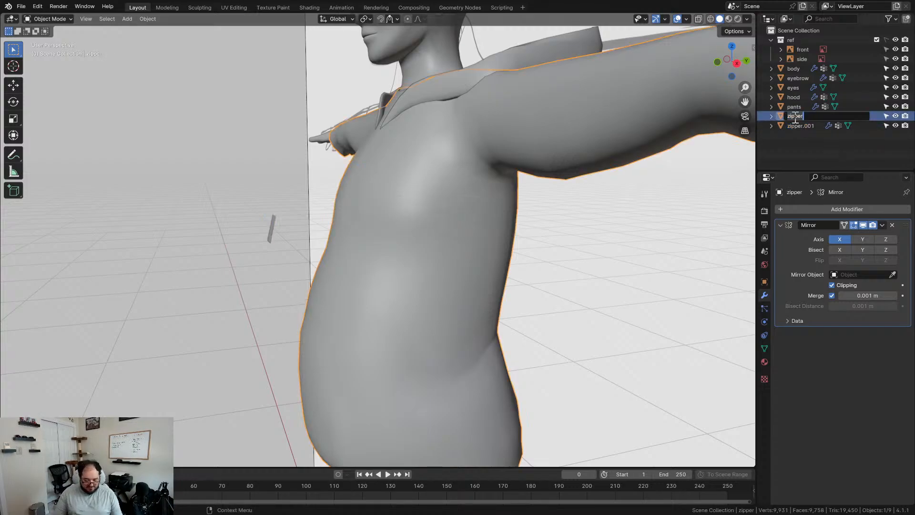
{"action": "type", "text": "hoodie"}
{"action": "key", "text": "Return"}
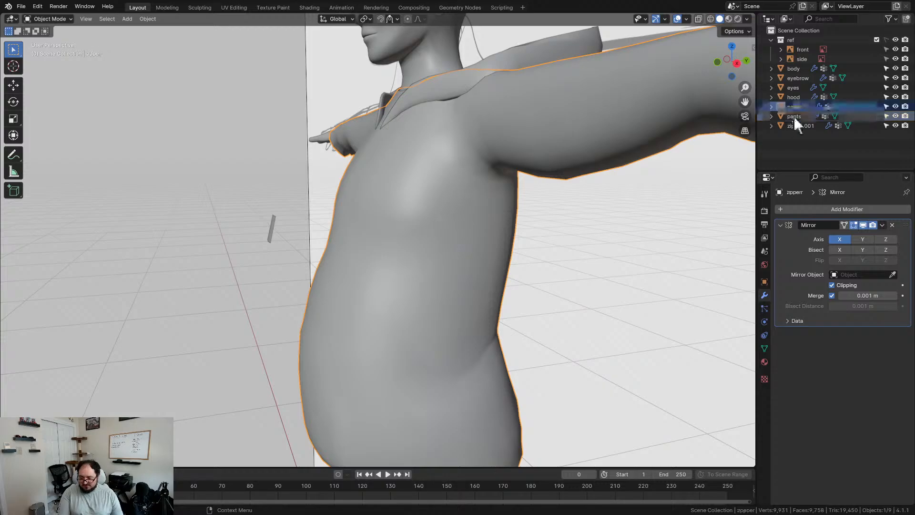
{"action": "left_click", "coordinate": [273, 227]}
{"action": "key", "text": "F2"}
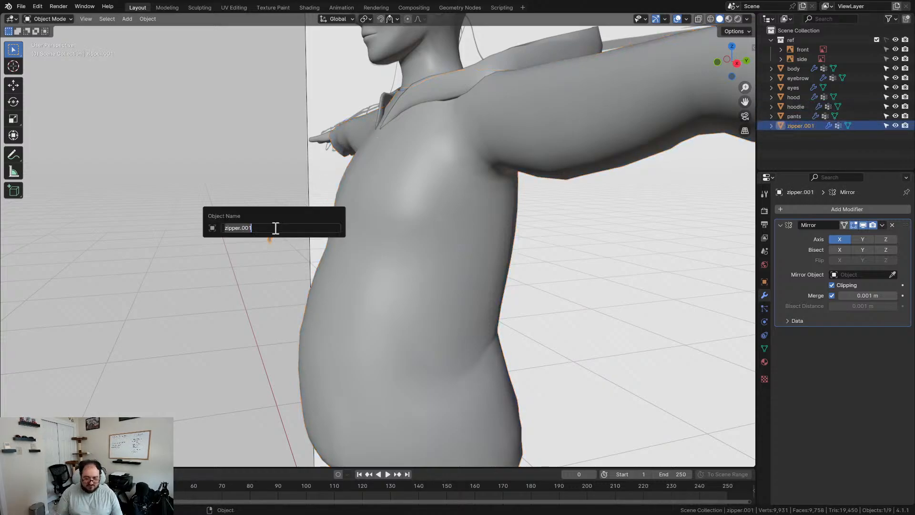
{"action": "key", "text": "Return"}
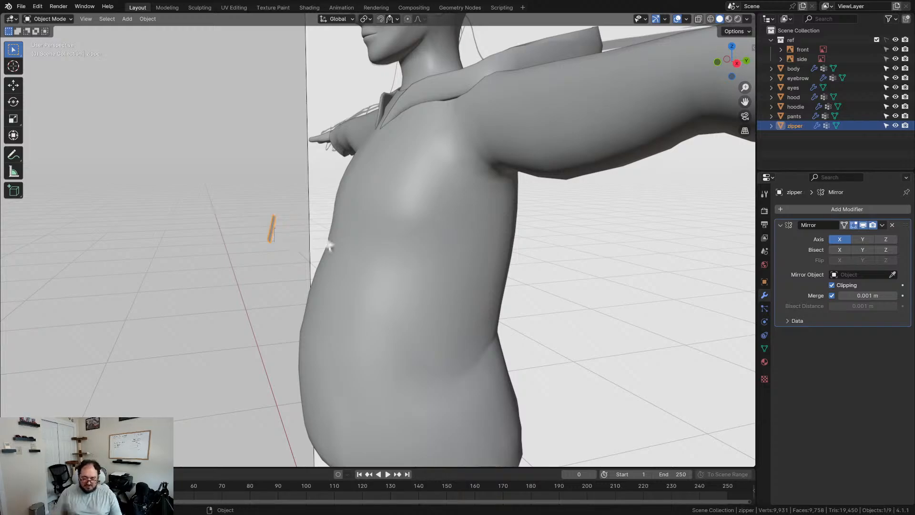
- Hide the body, eyebrow, eyes, hood, hoodie and pants in front view, leaving only the zipper over the reference drawing
{"action": "key", "text": "KP_1"}
{"action": "key", "text": "KP_1"}
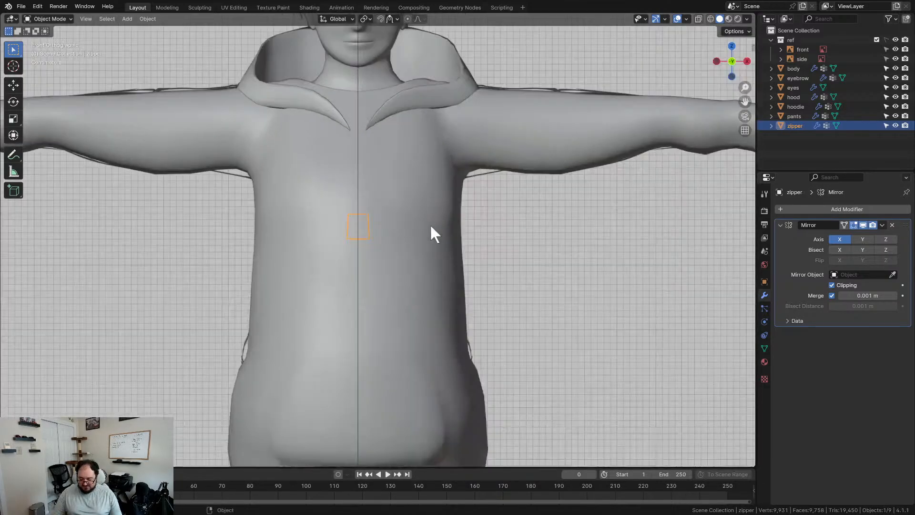
{"action": "scroll", "coordinate": [413, 240], "scroll_direction": "up", "scroll_amount": 4}
{"action": "scroll", "coordinate": [421, 236], "scroll_direction": "down", "scroll_amount": 4}
{"action": "scroll", "coordinate": [470, 202], "scroll_direction": "up", "scroll_amount": 1}
{"action": "scroll", "coordinate": [486, 231], "scroll_direction": "down", "scroll_amount": 2}
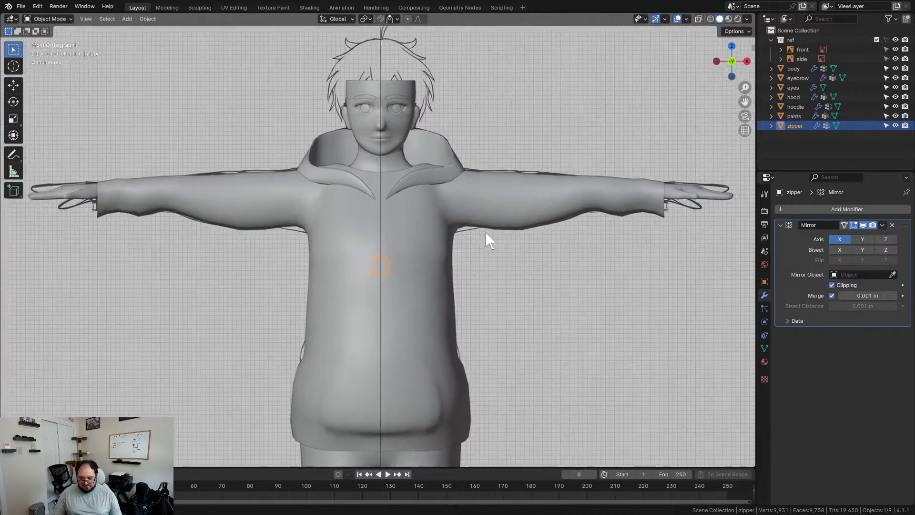
{"action": "scroll", "coordinate": [479, 224], "scroll_direction": "up", "scroll_amount": 2}
{"action": "middle_click_drag", "start_coordinate": [480, 224], "coordinate": [486, 221], "text": "shift"}
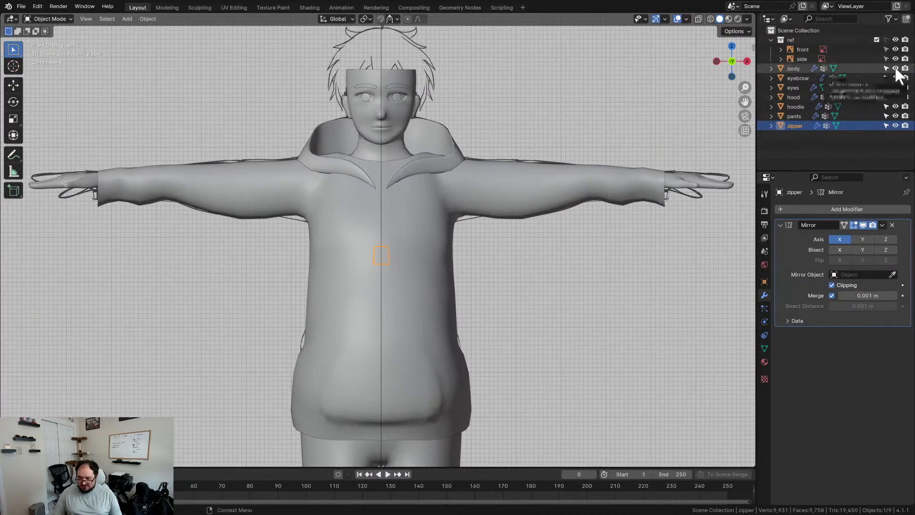
{"action": "left_click_drag", "start_coordinate": [896, 69], "coordinate": [900, 128]}
{"action": "left_click", "coordinate": [896, 125]}
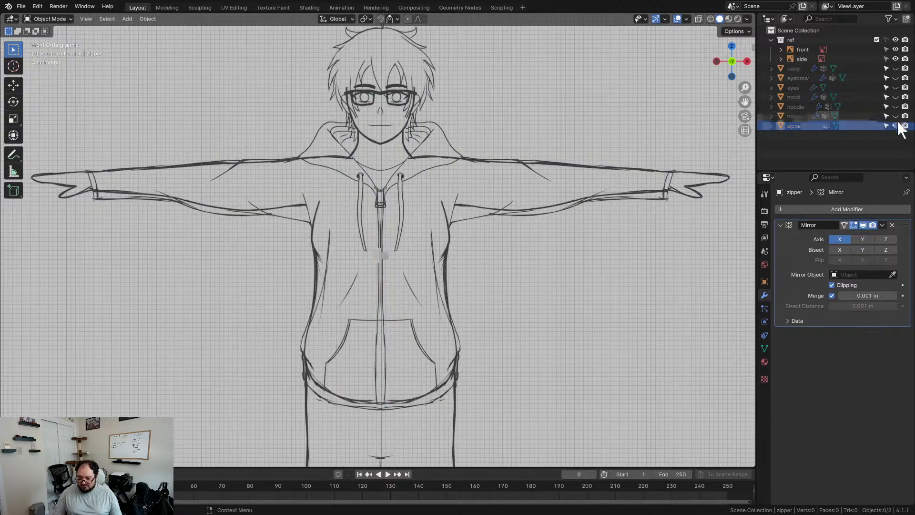
- Move the zipper's face up in Edit Mode onto the zipper slider in the front reference drawing
{"action": "scroll", "coordinate": [441, 210], "scroll_direction": "up", "scroll_amount": 4}
{"action": "scroll", "coordinate": [406, 250], "scroll_direction": "up", "scroll_amount": 5}
{"action": "key", "text": "Tab"}
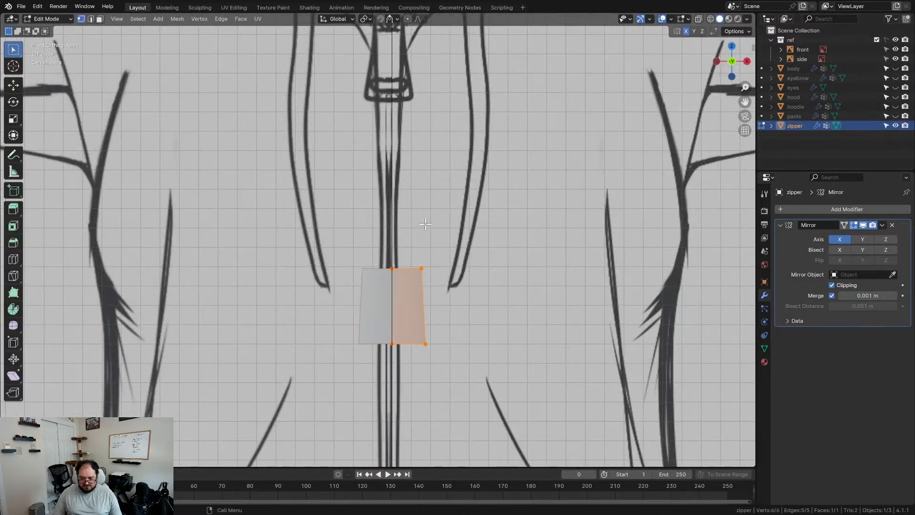
{"action": "middle_click_drag", "start_coordinate": [407, 251], "coordinate": [401, 335], "text": "shift"}
{"action": "key", "text": "g"}
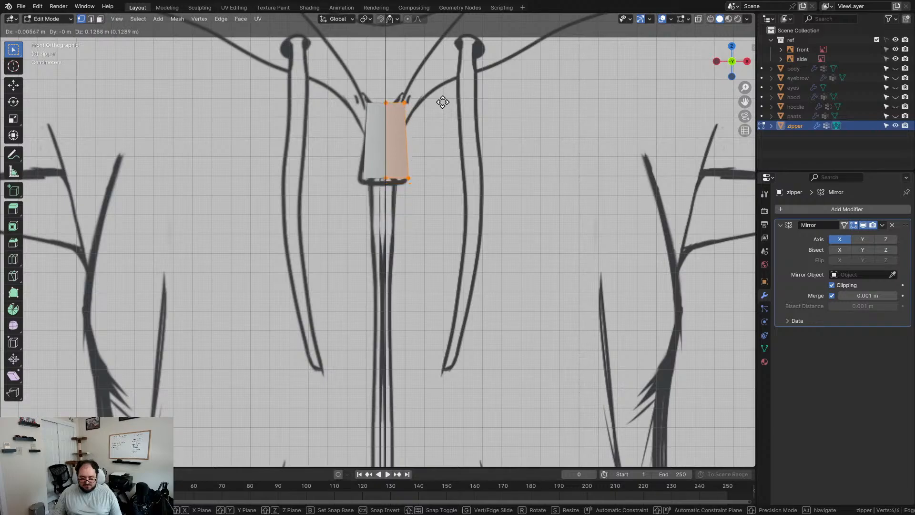
{"action": "left_click", "coordinate": [441, 98]}
{"action": "scroll", "coordinate": [410, 190], "scroll_direction": "up", "scroll_amount": 3}
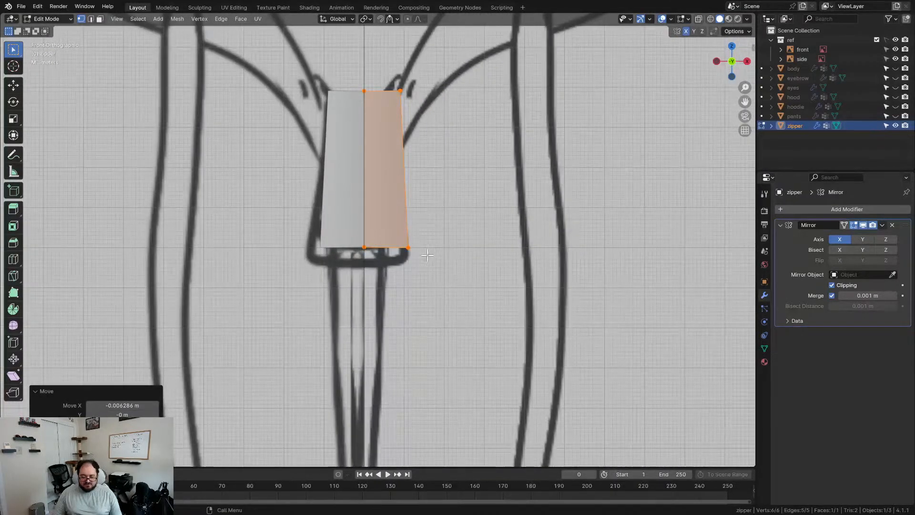
{"action": "key", "text": "g"}
{"action": "key", "text": "Escape"}
- Raise the zipper face's lower edge to mid-slider height and fit its outer edge to the slider outline
{"action": "left_click_drag", "start_coordinate": [346, 221], "coordinate": [417, 257]}
{"action": "key", "text": "g"}
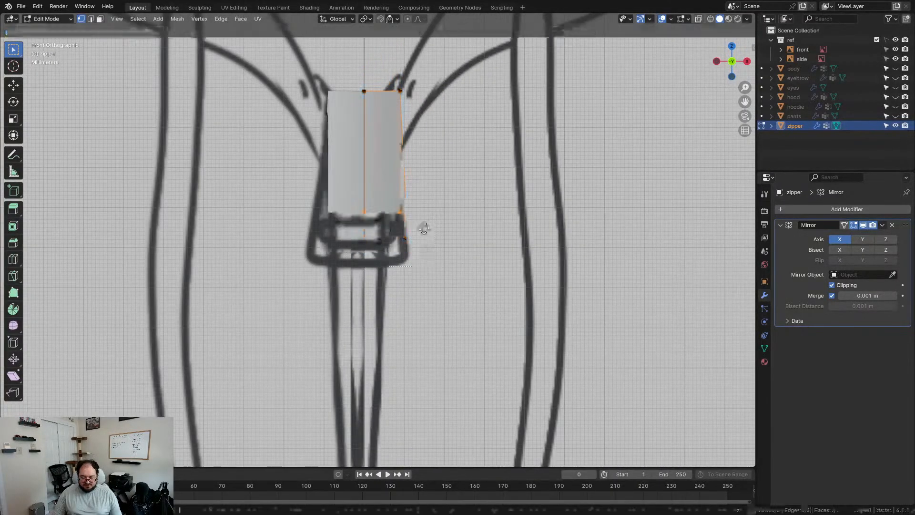
{"action": "left_click", "coordinate": [432, 193]}
{"action": "left_click_drag", "start_coordinate": [382, 72], "coordinate": [423, 190]}
{"action": "key", "text": "g"}
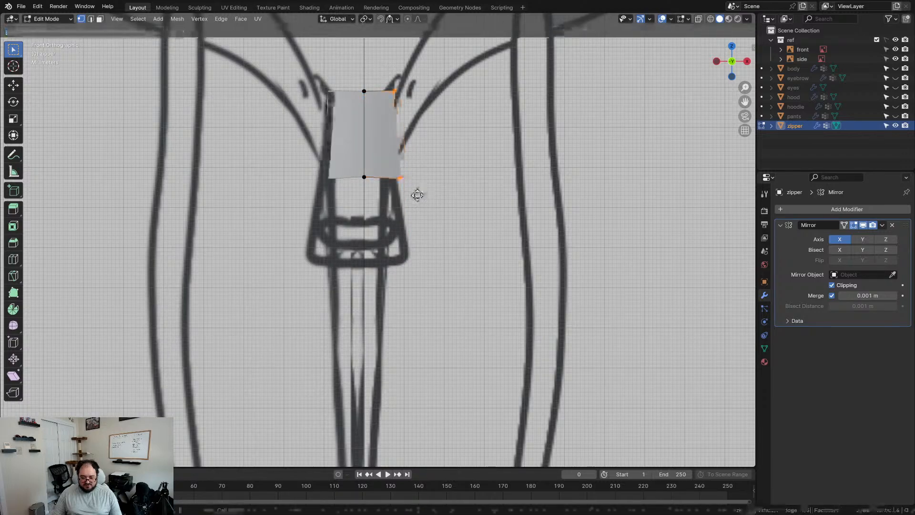
{"action": "left_click", "coordinate": [370, 166]}
- Extrude the zipper's lower edge down to the slider's flared base and nudge the middle edge into line
{"action": "left_click_drag", "start_coordinate": [355, 168], "coordinate": [412, 187]}
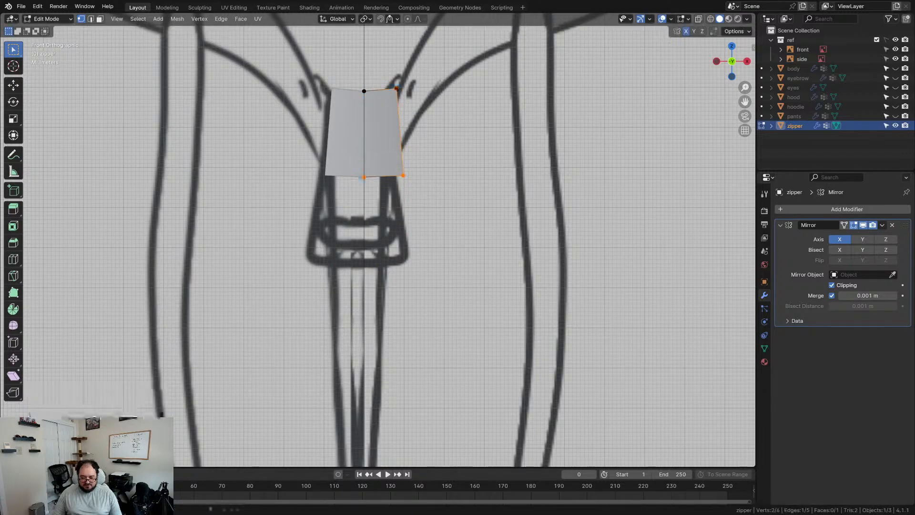
{"action": "key", "text": "e"}
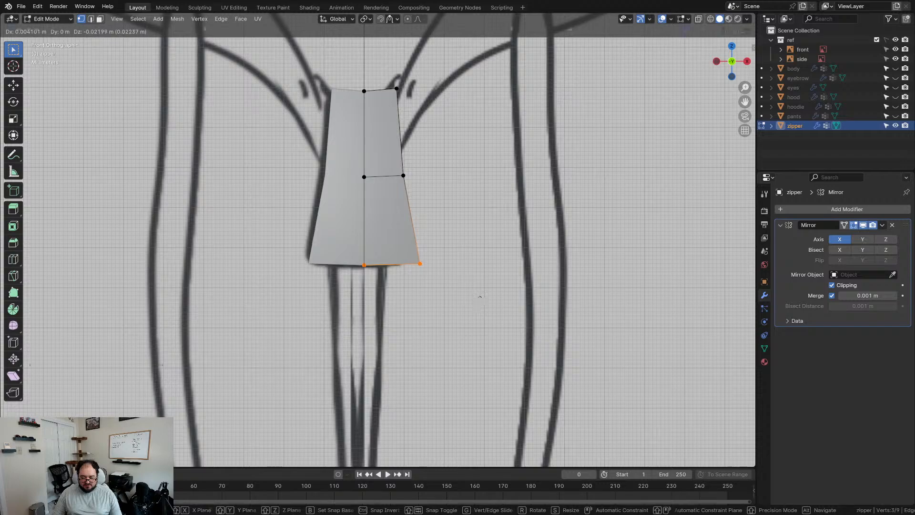
{"action": "left_click", "coordinate": [480, 300]}
{"action": "left_click_drag", "start_coordinate": [474, 217], "coordinate": [474, 213]}
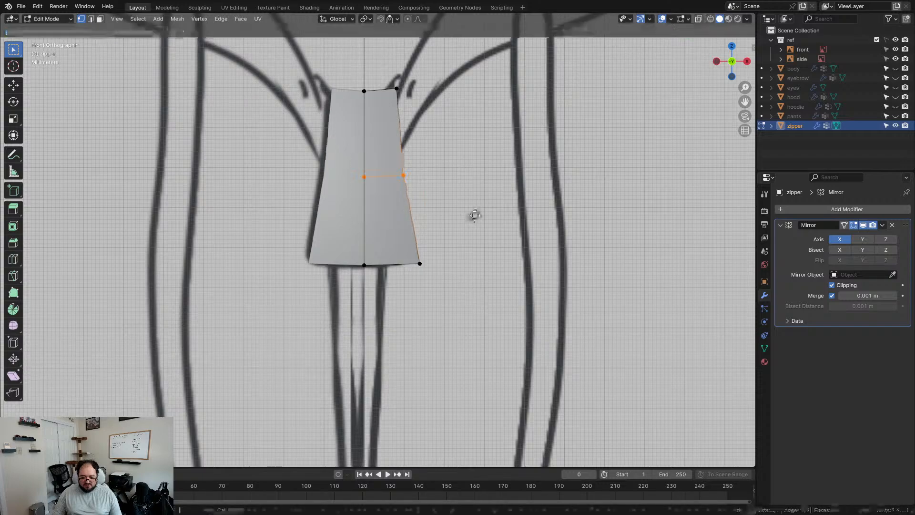
{"action": "key", "text": "g"}
{"action": "left_click", "coordinate": [476, 213]}
- Apply the Mirror modifier to the zipper in Object Mode
{"action": "scroll", "coordinate": [359, 212], "scroll_direction": "up", "scroll_amount": 2}
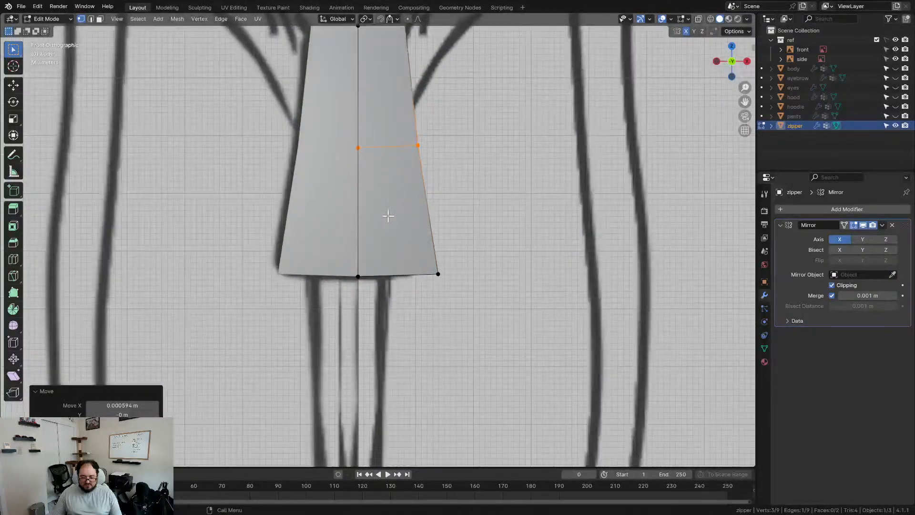
{"action": "left_click", "coordinate": [389, 187]}
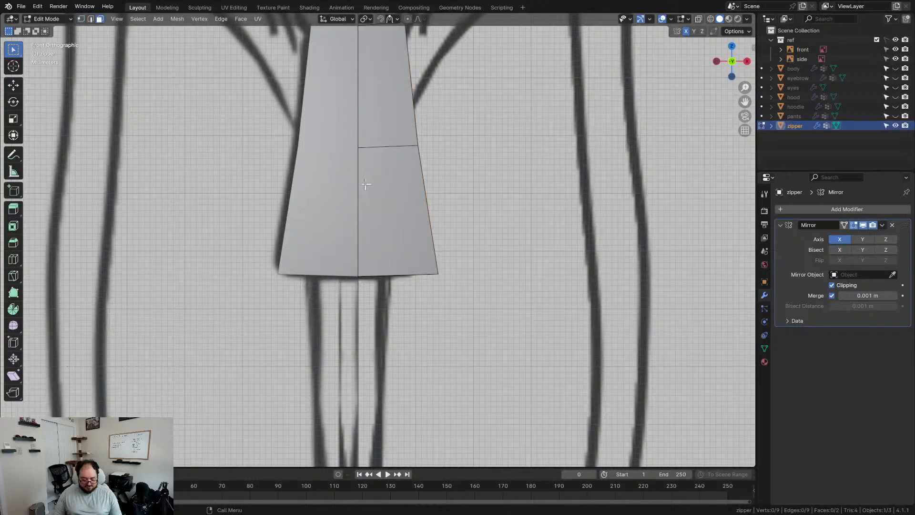
{"action": "scroll", "coordinate": [399, 184], "scroll_direction": "down", "scroll_amount": 4}
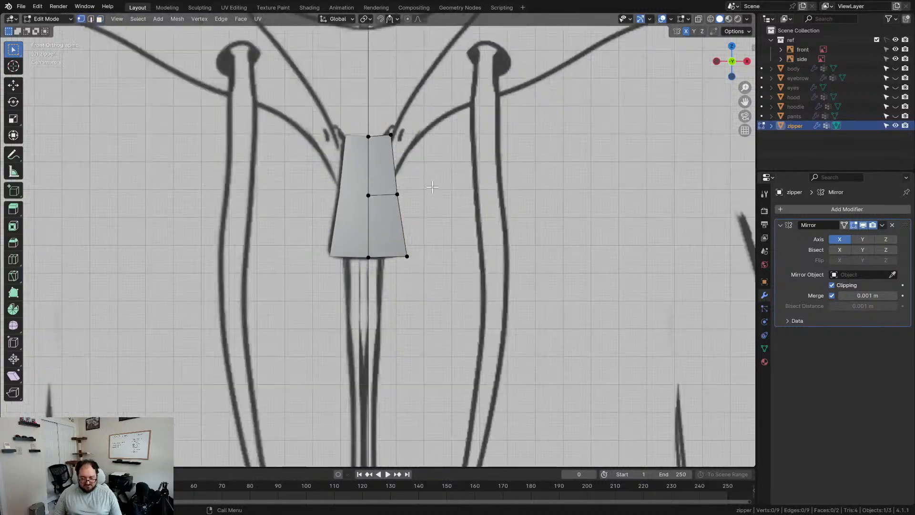
{"action": "left_click", "coordinate": [882, 225]}
{"action": "key", "text": "Escape"}
{"action": "key", "text": "Tab"}
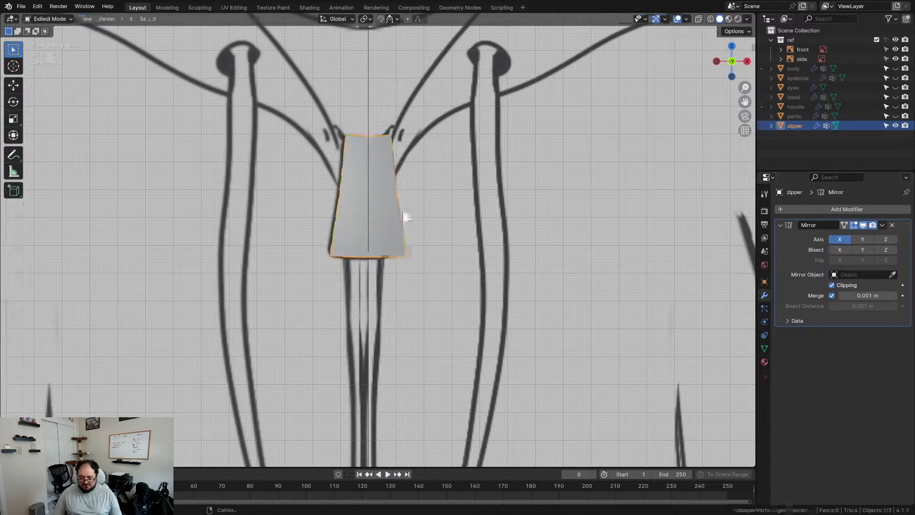
{"action": "left_click", "coordinate": [883, 225]}
{"action": "left_click", "coordinate": [853, 232]}
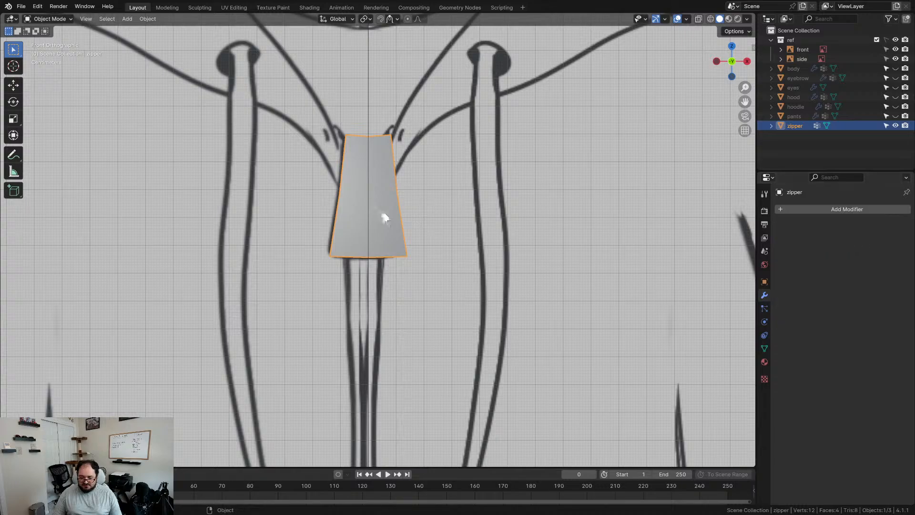
- Inset the zipper's two lower faces in Edit Mode by about 0.0054 m and delete the inner faces to cut an opening
{"action": "scroll", "coordinate": [385, 218], "scroll_direction": "up", "scroll_amount": 5}
{"action": "key", "text": "Tab"}
{"action": "middle_click_drag", "start_coordinate": [363, 195], "coordinate": [369, 235], "text": "shift"}
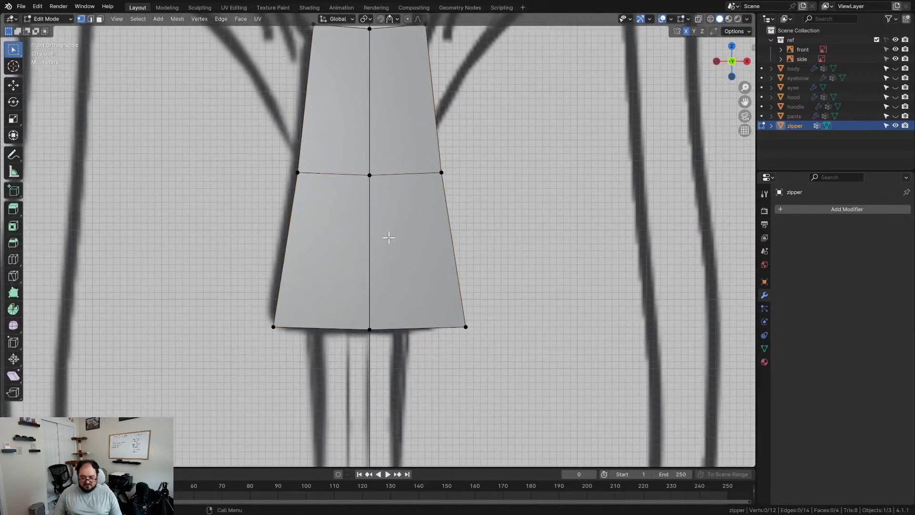
{"action": "left_click_drag", "start_coordinate": [397, 251], "coordinate": [398, 251]}
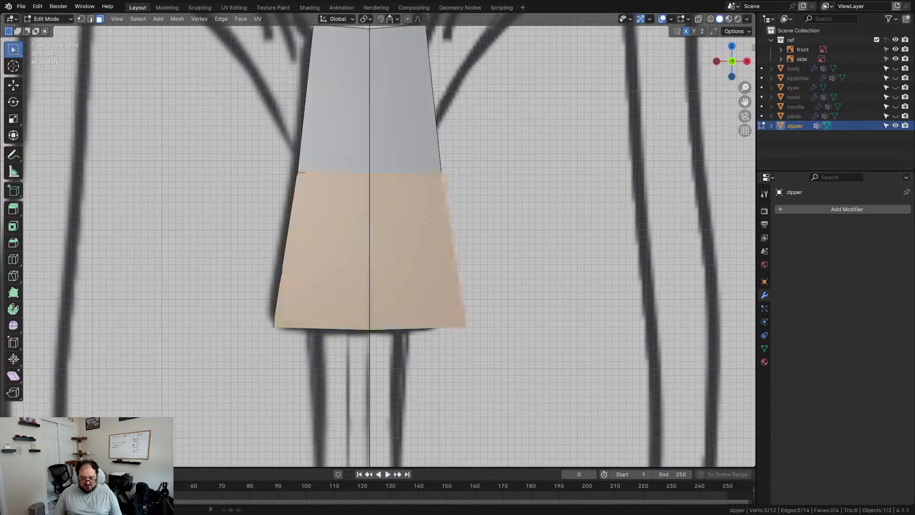
{"action": "key", "text": "i"}
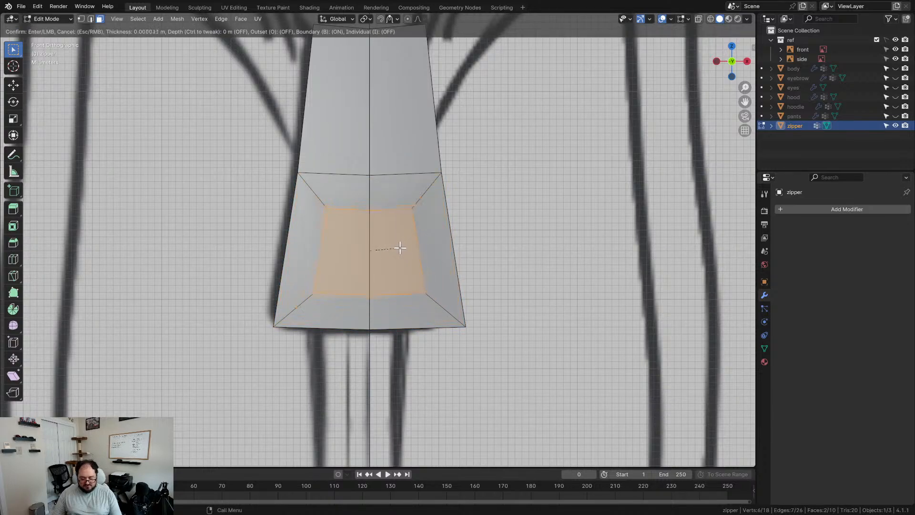
{"action": "left_click", "coordinate": [398, 248]}
{"action": "key", "text": "x"}
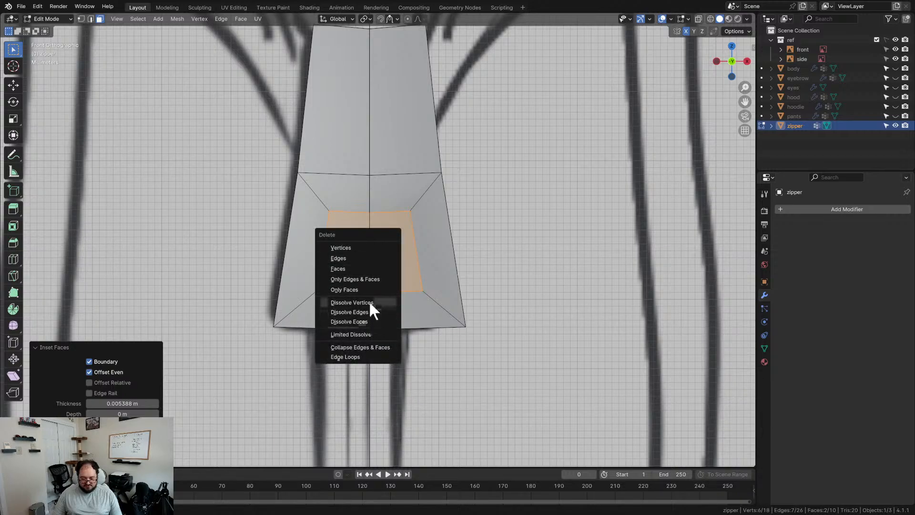
{"action": "left_click", "coordinate": [368, 268]}
- Try to reposition the upper edge of the zipper's opening with Edge Slide
{"action": "scroll", "coordinate": [407, 266], "scroll_direction": "up", "scroll_amount": 2}
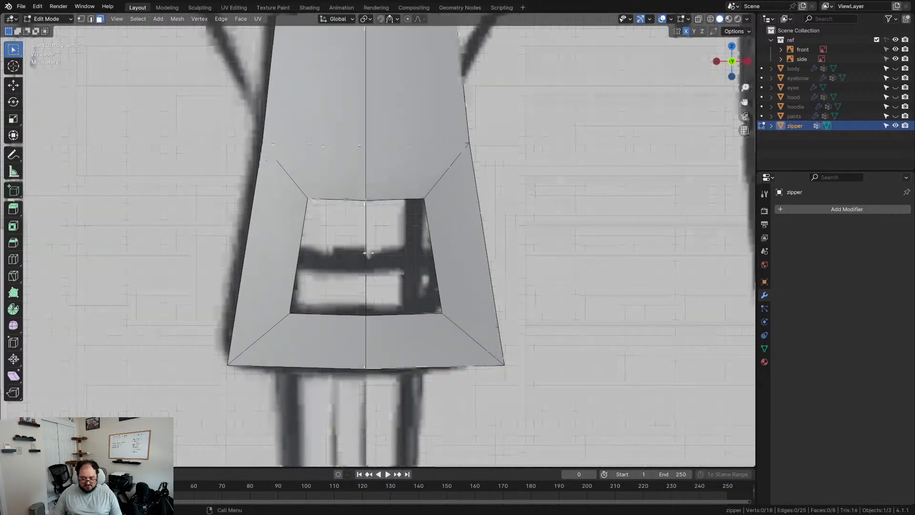
{"action": "key", "text": "2"}
{"action": "scroll", "coordinate": [417, 216], "scroll_direction": "down", "scroll_amount": 1}
{"action": "key", "text": "g"}
{"action": "key", "text": "g"}
{"action": "left_click", "coordinate": [412, 252]}
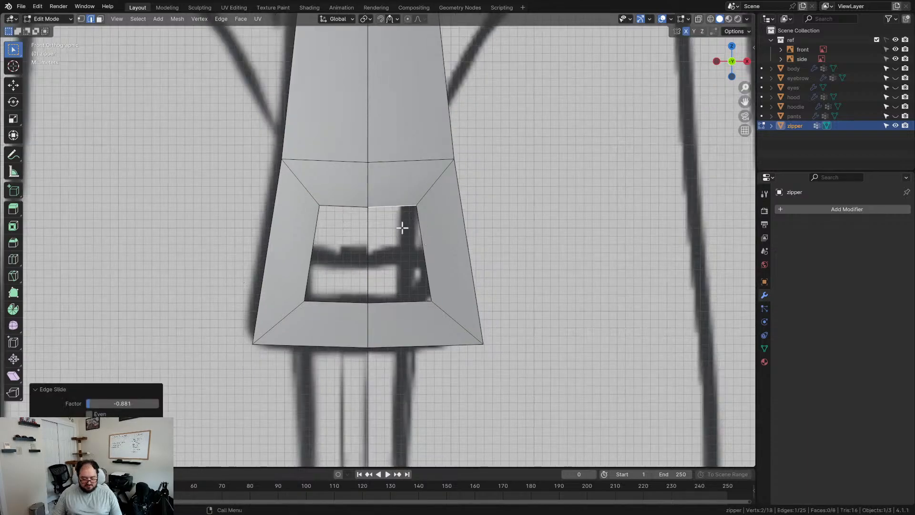
- Lower the upper edge of the zipper's opening along Z to narrow it to a low slot
{"action": "left_click_drag", "start_coordinate": [324, 196], "coordinate": [409, 225]}
{"action": "key", "text": "g"}
{"action": "key", "text": "z"}
{"action": "left_click", "coordinate": [409, 279]}
{"action": "left_click", "coordinate": [377, 272]}
{"action": "left_click_drag", "start_coordinate": [373, 268], "coordinate": [374, 269]}
{"action": "key", "text": "g"}
{"action": "key", "text": "z"}
{"action": "left_click", "coordinate": [378, 266]}
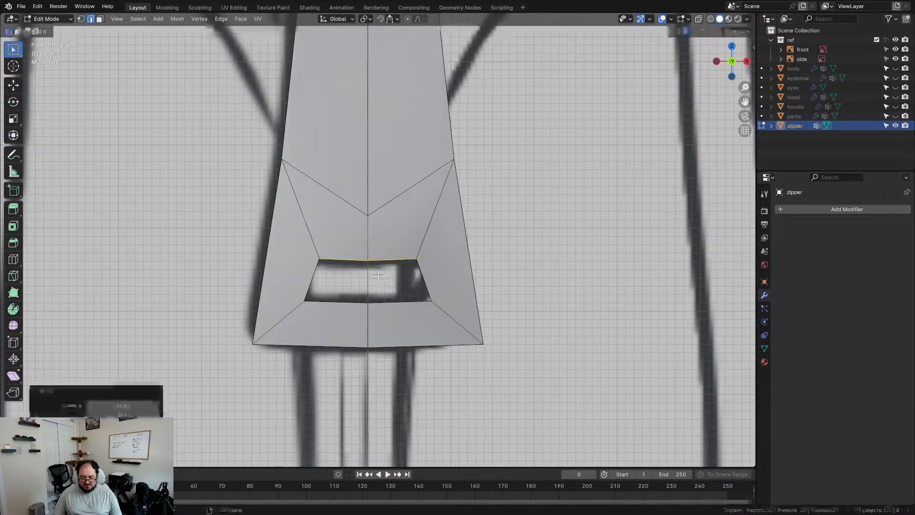
- Turn on X-ray and add a centred loop cut across the zipper frame on each side of the slot
{"action": "left_click", "coordinate": [699, 19]}
{"action": "scroll", "coordinate": [413, 173], "scroll_direction": "up", "scroll_amount": 1}
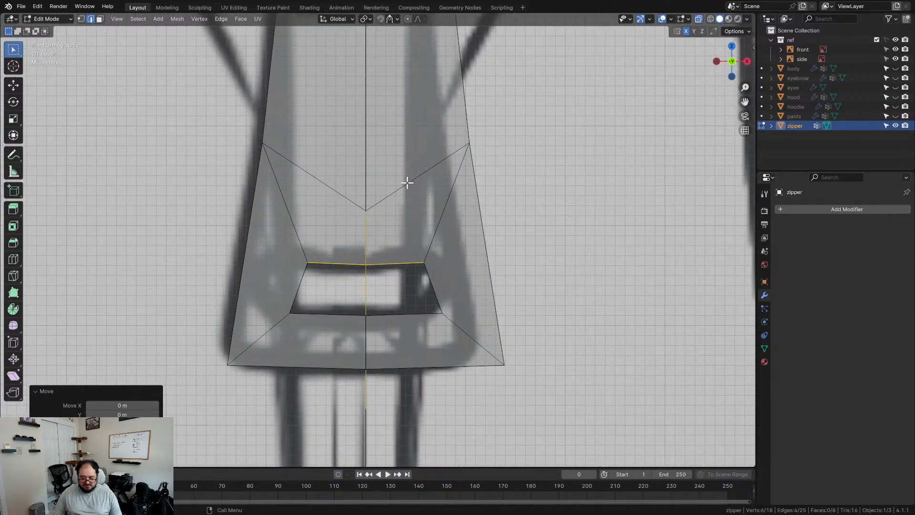
{"action": "scroll", "coordinate": [414, 192], "scroll_direction": "down", "scroll_amount": 1}
{"action": "key", "text": "ctrl+r"}
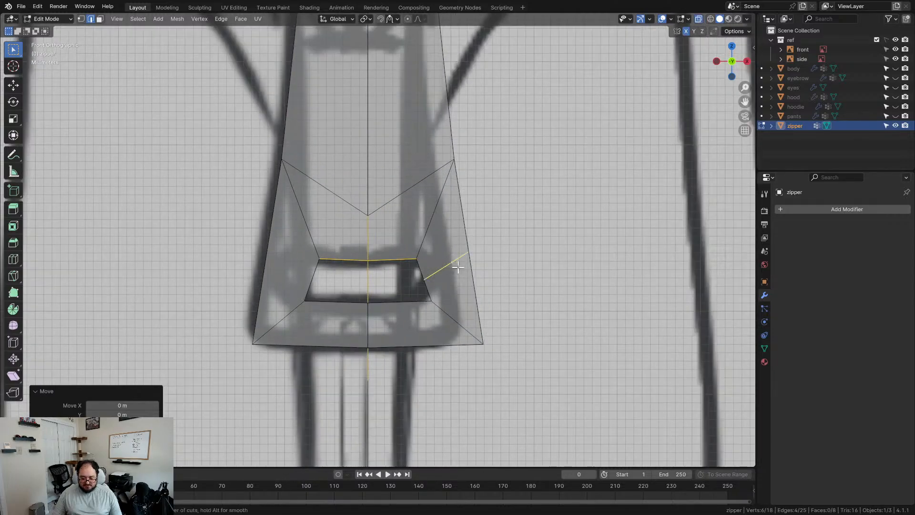
{"action": "left_click", "coordinate": [457, 267]}
{"action": "right_click", "coordinate": [296, 272]}
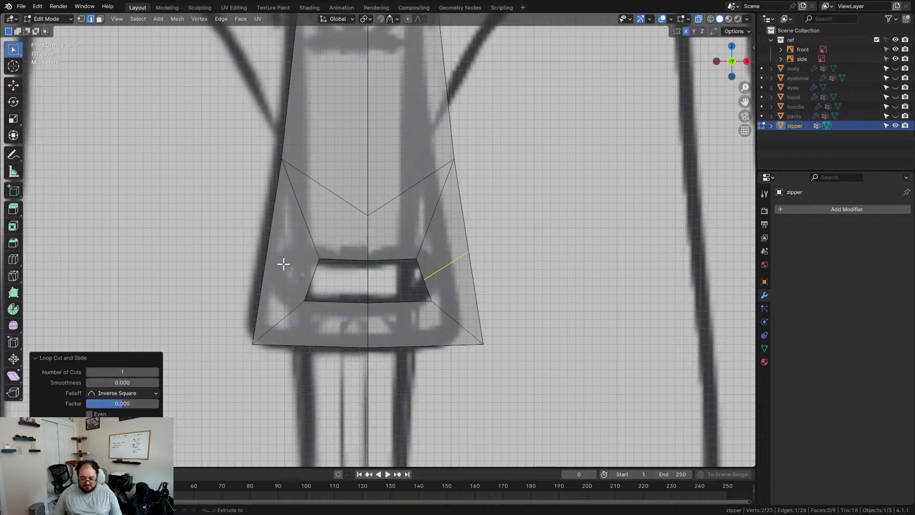
- Move the zipper's outer side vertices to follow the slider outline in the front reference
{"action": "left_click", "coordinate": [473, 257]}
{"action": "key", "text": "1"}
{"action": "left_click", "coordinate": [482, 257]}
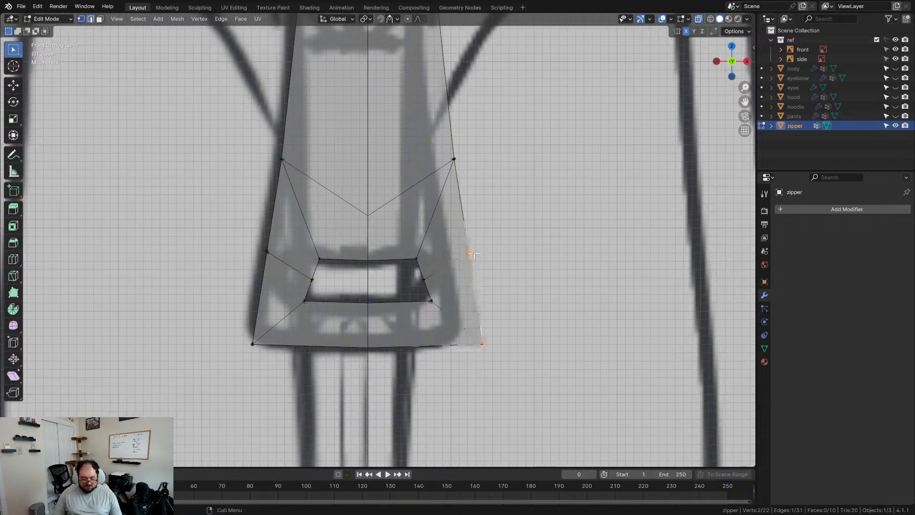
{"action": "key", "text": "g"}
{"action": "left_click", "coordinate": [496, 252]}
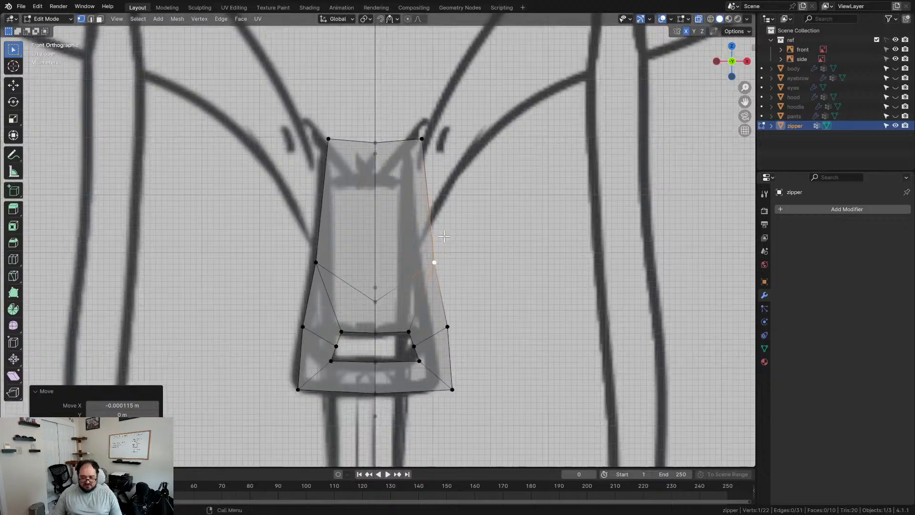
- Lower the centre vertex of the zipper's upper edge along Z to form a shallow notch
{"action": "scroll", "coordinate": [444, 236], "scroll_direction": "up", "scroll_amount": 2}
{"action": "left_click_drag", "start_coordinate": [362, 92], "coordinate": [394, 132]}
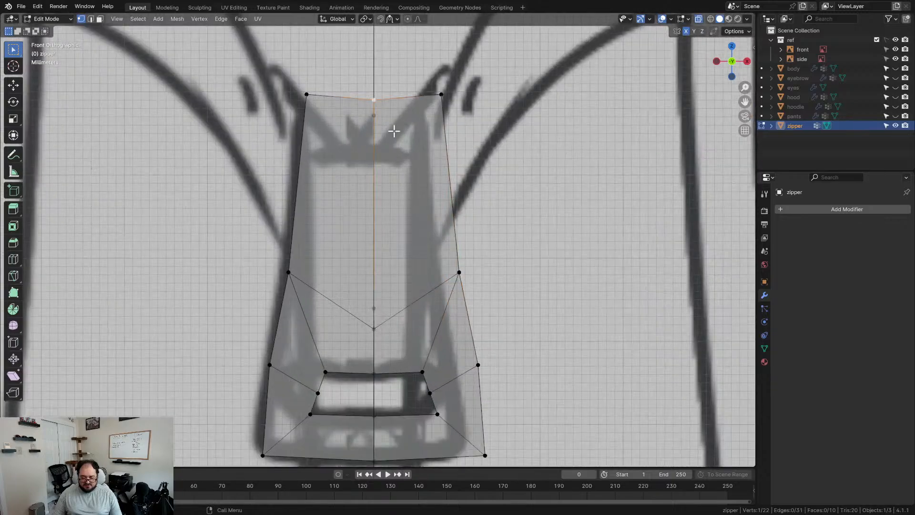
{"action": "key", "text": "g"}
{"action": "key", "text": "z"}
{"action": "left_click", "coordinate": [394, 139]}
- Move the whole zipper mesh -0.000743 m in X with mirroring on to bring its sides inward, replacing a first attempt
{"action": "scroll", "coordinate": [392, 147], "scroll_direction": "down", "scroll_amount": 2}
{"action": "key", "text": "a"}
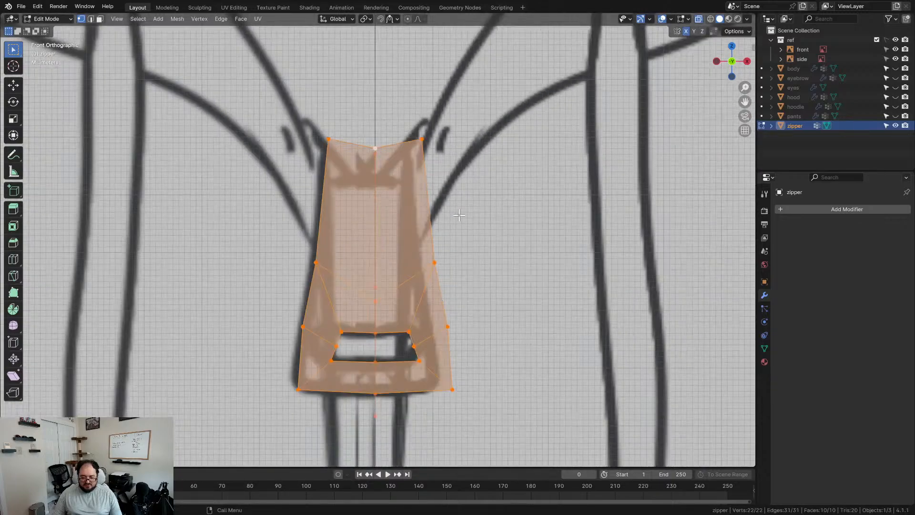
{"action": "key", "text": "g"}
{"action": "left_click", "coordinate": [470, 223]}
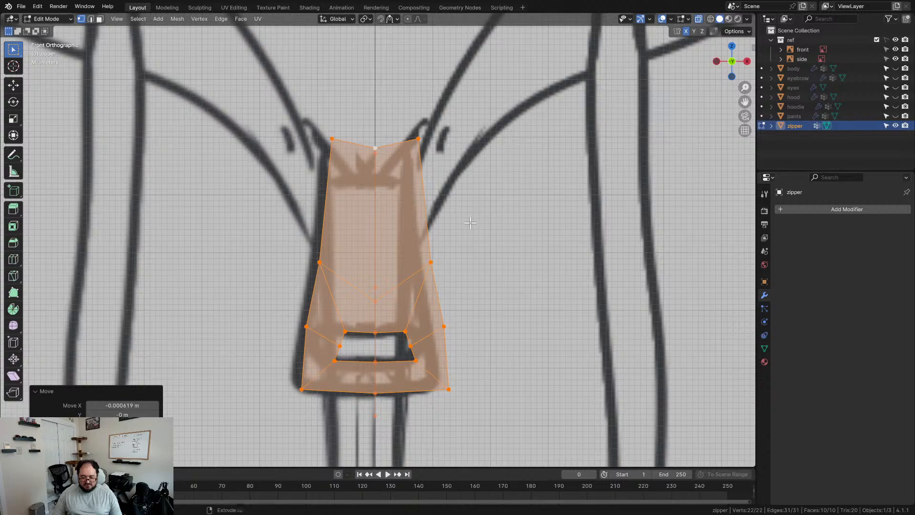
{"action": "key", "text": "ctrl+z"}
{"action": "key", "text": "g"}
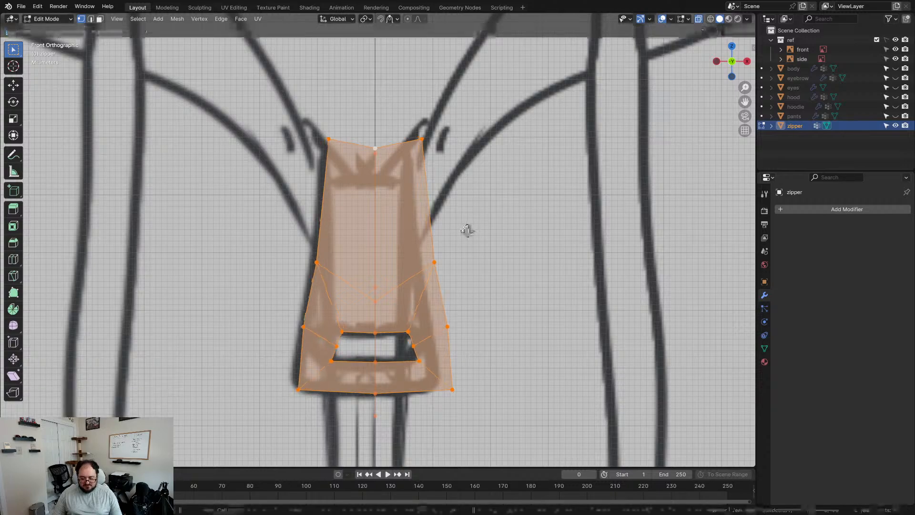
{"action": "left_click", "coordinate": [455, 228]}
{"action": "scroll", "coordinate": [455, 228], "scroll_direction": "down", "scroll_amount": 4}
{"action": "scroll", "coordinate": [454, 228], "scroll_direction": "up", "scroll_amount": 4}
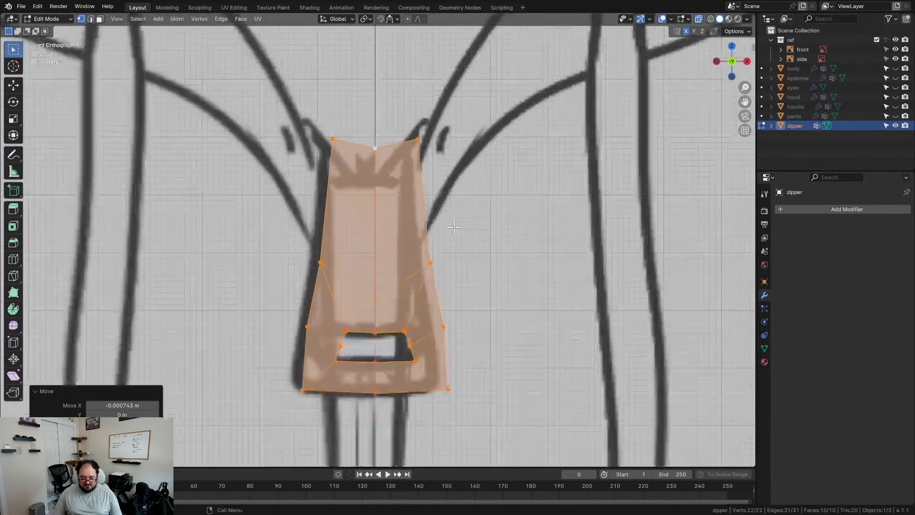
{"action": "scroll", "coordinate": [454, 228], "scroll_direction": "down", "scroll_amount": 3}
{"action": "scroll", "coordinate": [524, 127], "scroll_direction": "up", "scroll_amount": 3}
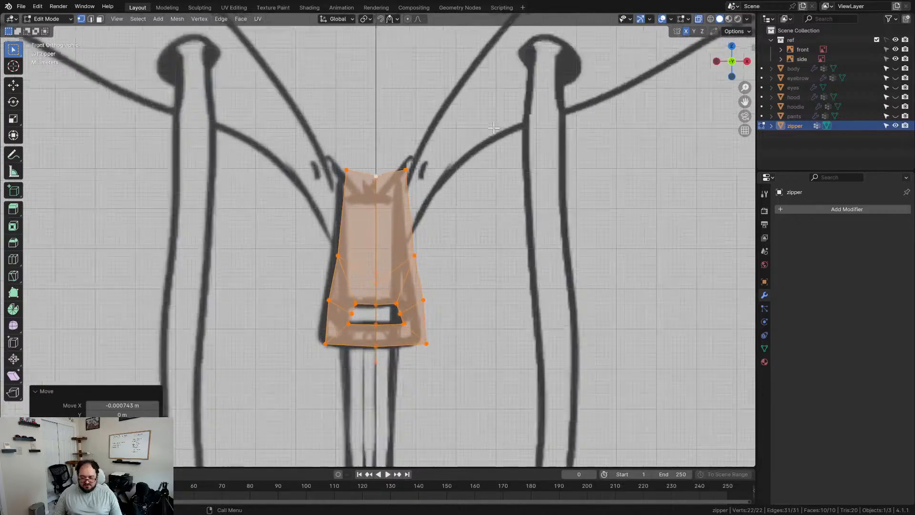
{"action": "left_click", "coordinate": [491, 132]}
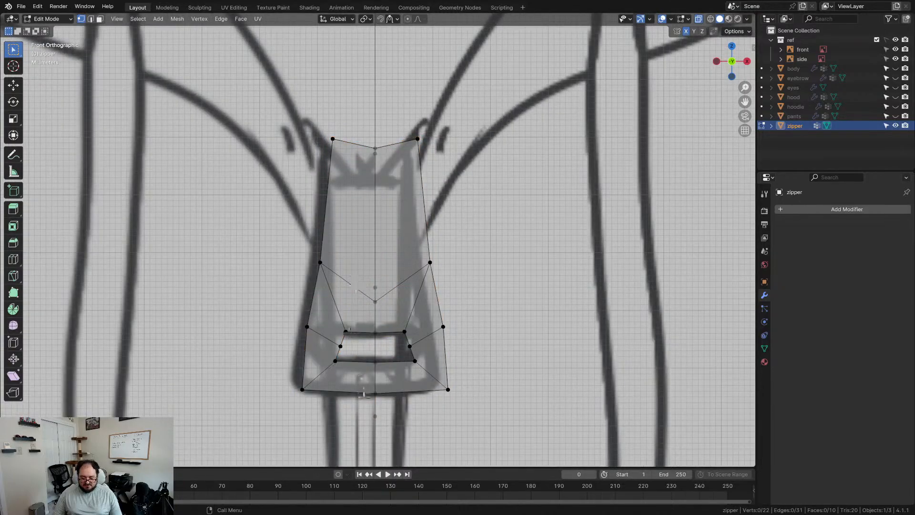
- Delete the three stray vertices lying away from the zipper slider
{"action": "middle_click_drag", "start_coordinate": [458, 422], "coordinate": [445, 341]}
{"action": "left_click_drag", "start_coordinate": [615, 368], "coordinate": [617, 370]}
{"action": "key", "text": "x"}
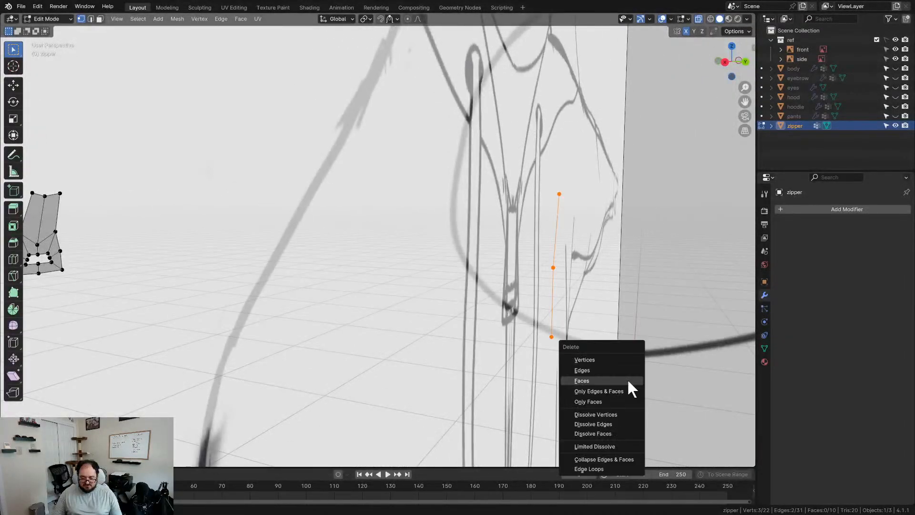
{"action": "left_click", "coordinate": [593, 358]}
{"action": "middle_click_drag", "start_coordinate": [593, 358], "coordinate": [402, 228]}
{"action": "scroll", "coordinate": [494, 282], "scroll_direction": "up", "scroll_amount": 5}
{"action": "scroll", "coordinate": [494, 282], "scroll_direction": "down", "scroll_amount": 5}
- Make the ref collection selectable and move the front reference image 0.001684 m along X to centre it on the zipper
{"action": "key", "text": "KP_1"}
{"action": "scroll", "coordinate": [460, 267], "scroll_direction": "up", "scroll_amount": 4}
{"action": "scroll", "coordinate": [460, 266], "scroll_direction": "up", "scroll_amount": 4}
{"action": "scroll", "coordinate": [412, 227], "scroll_direction": "down", "scroll_amount": 1}
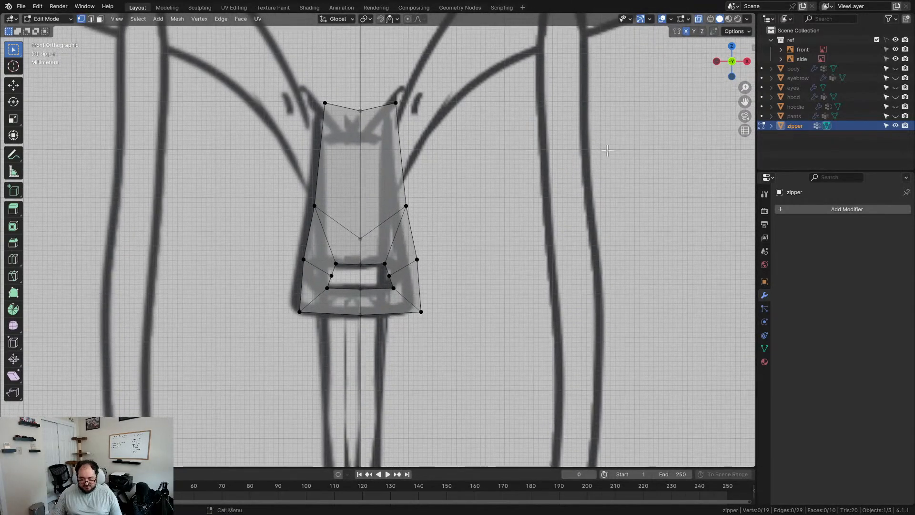
{"action": "left_click", "coordinate": [805, 49]}
{"action": "left_click", "coordinate": [885, 40]}
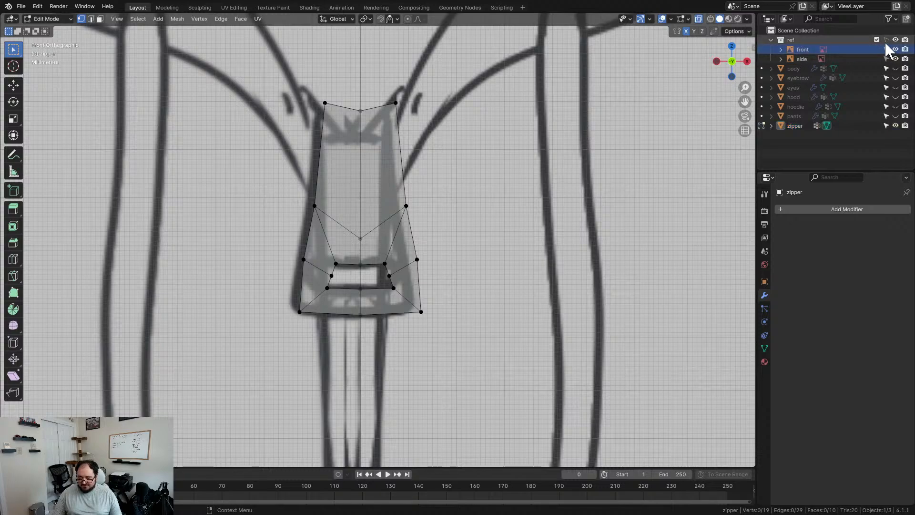
{"action": "key", "text": "Tab"}
{"action": "left_click", "coordinate": [801, 50]}
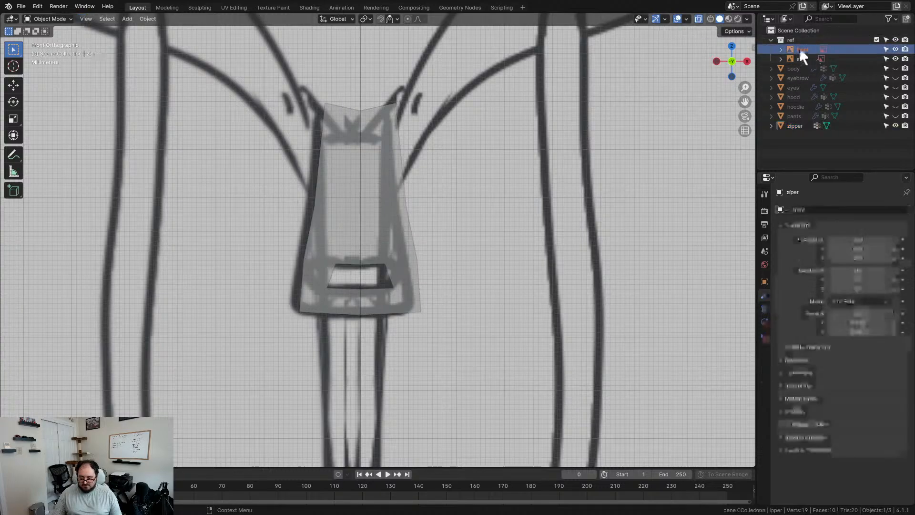
{"action": "key", "text": "g"}
{"action": "key", "text": "x"}
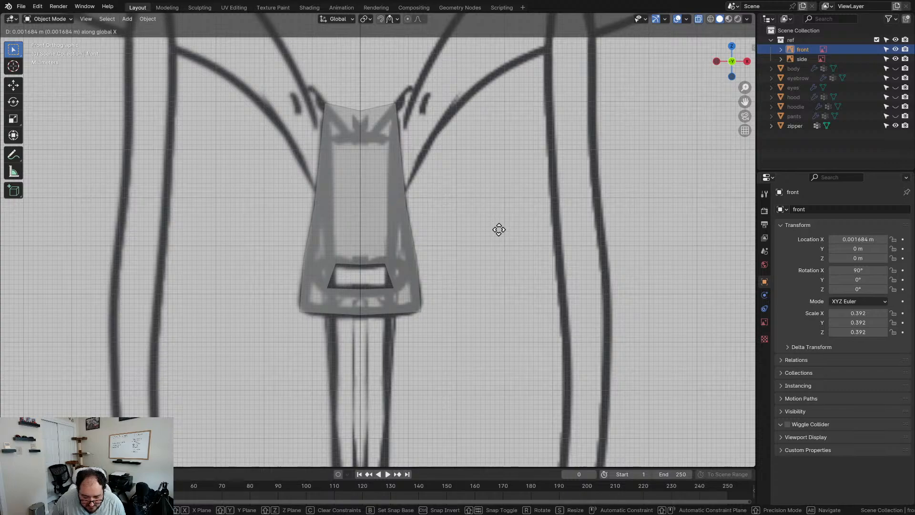
{"action": "left_click", "coordinate": [499, 230]}
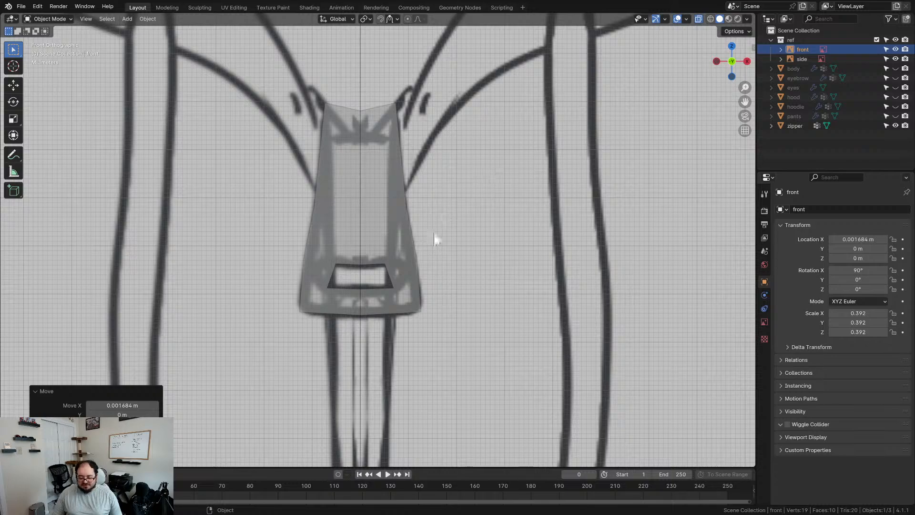
- Examine how the zipper and the centre line fit the shifted front reference, near the slider and across the hoodie
{"action": "scroll", "coordinate": [433, 239], "scroll_direction": "down", "scroll_amount": 5}
{"action": "scroll", "coordinate": [435, 241], "scroll_direction": "up", "scroll_amount": 6}
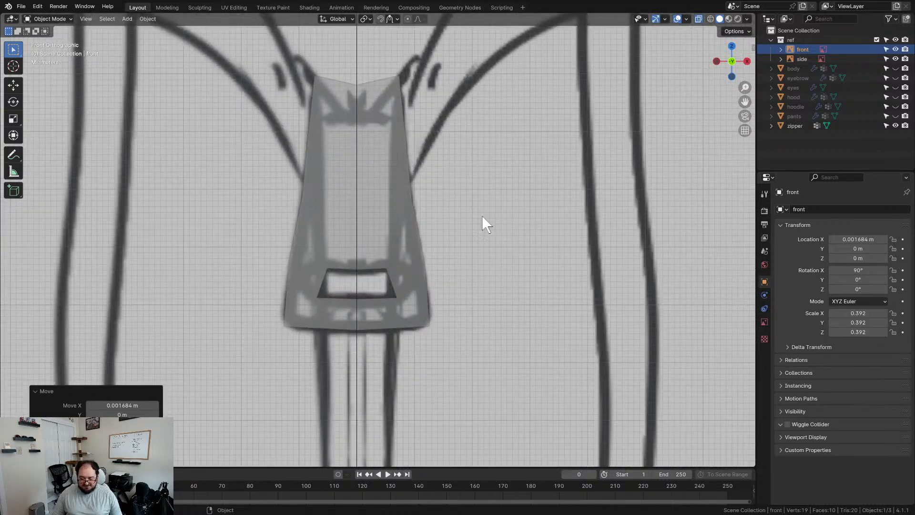
{"action": "scroll", "coordinate": [476, 220], "scroll_direction": "down", "scroll_amount": 6}
{"action": "scroll", "coordinate": [465, 222], "scroll_direction": "up", "scroll_amount": 4}
{"action": "scroll", "coordinate": [462, 220], "scroll_direction": "down", "scroll_amount": 4}
{"action": "scroll", "coordinate": [461, 221], "scroll_direction": "up", "scroll_amount": 2}
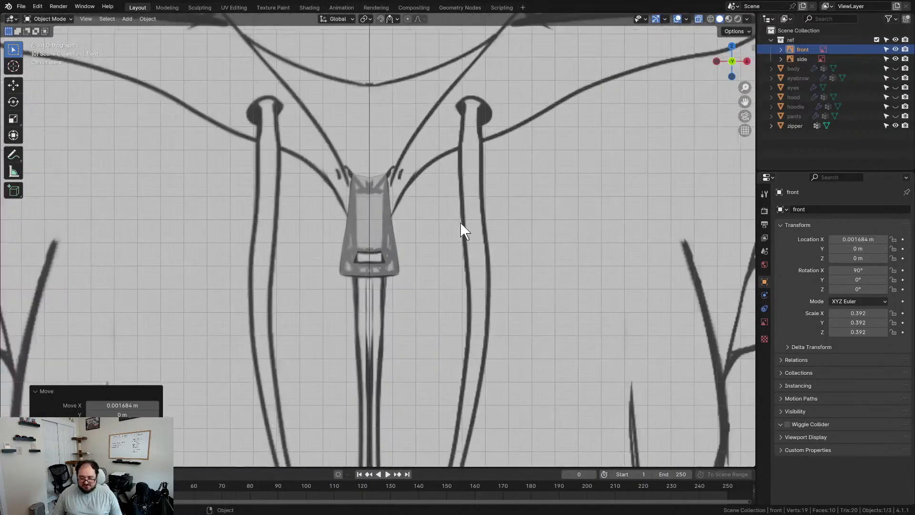
{"action": "scroll", "coordinate": [457, 231], "scroll_direction": "up", "scroll_amount": 1}
{"action": "left_click", "coordinate": [384, 209]}
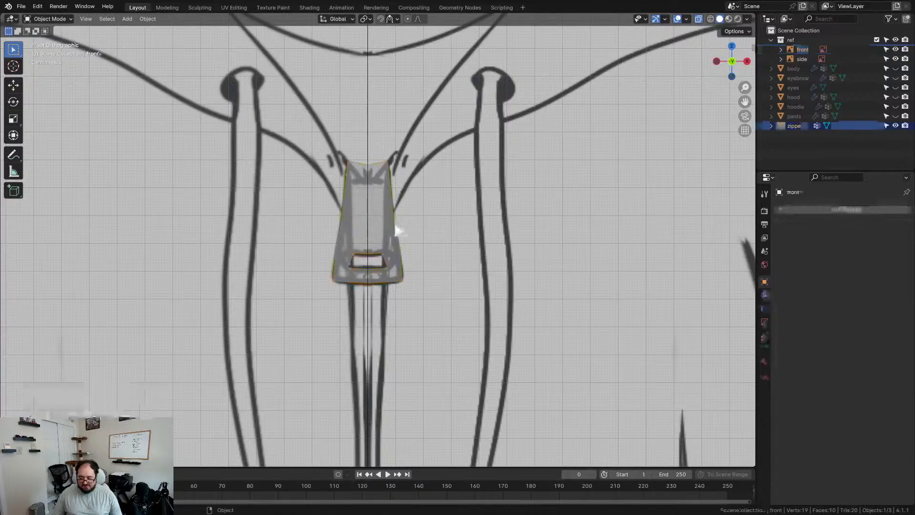
{"action": "scroll", "coordinate": [410, 210], "scroll_direction": "up", "scroll_amount": 3}
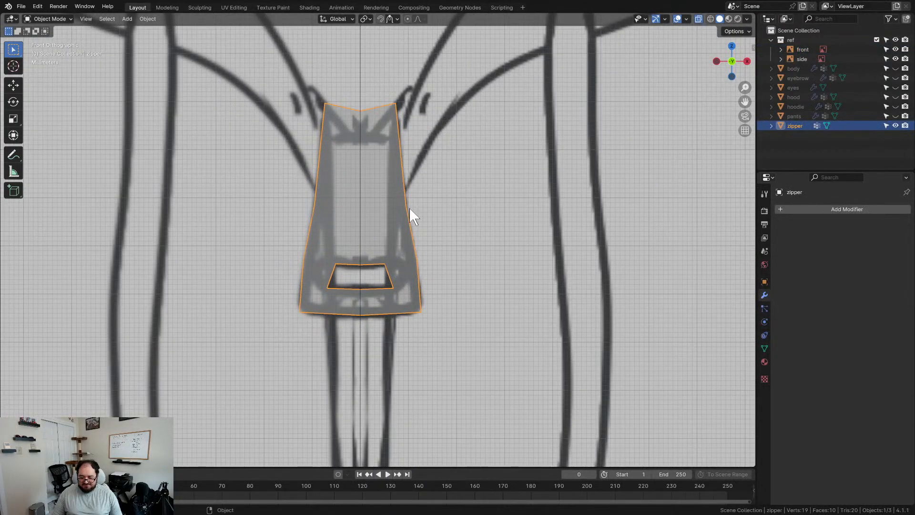
{"action": "scroll", "coordinate": [409, 208], "scroll_direction": "down", "scroll_amount": 3}
{"action": "scroll", "coordinate": [462, 146], "scroll_direction": "down", "scroll_amount": 5}
{"action": "scroll", "coordinate": [460, 147], "scroll_direction": "up", "scroll_amount": 4}
{"action": "scroll", "coordinate": [458, 157], "scroll_direction": "down", "scroll_amount": 1}
{"action": "scroll", "coordinate": [455, 166], "scroll_direction": "up", "scroll_amount": 2}
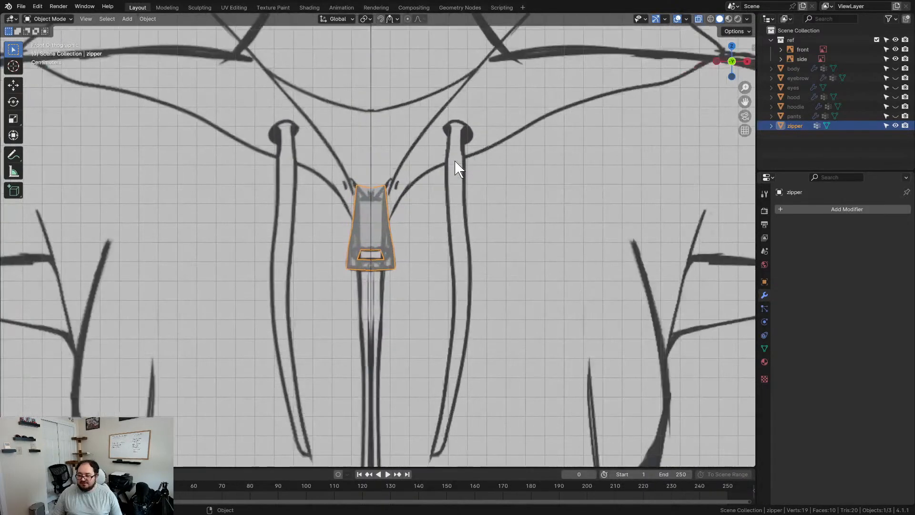
{"action": "scroll", "coordinate": [457, 171], "scroll_direction": "down", "scroll_amount": 2}
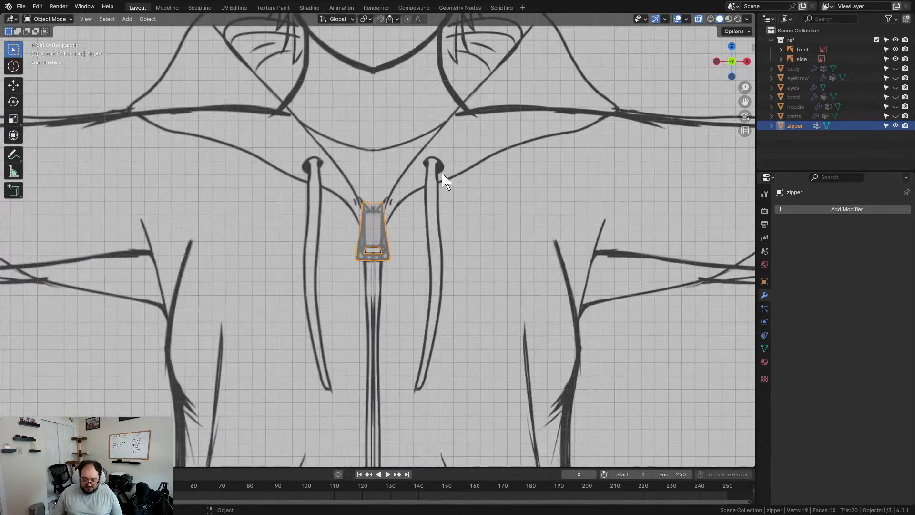
{"action": "scroll", "coordinate": [442, 174], "scroll_direction": "up", "scroll_amount": 3}
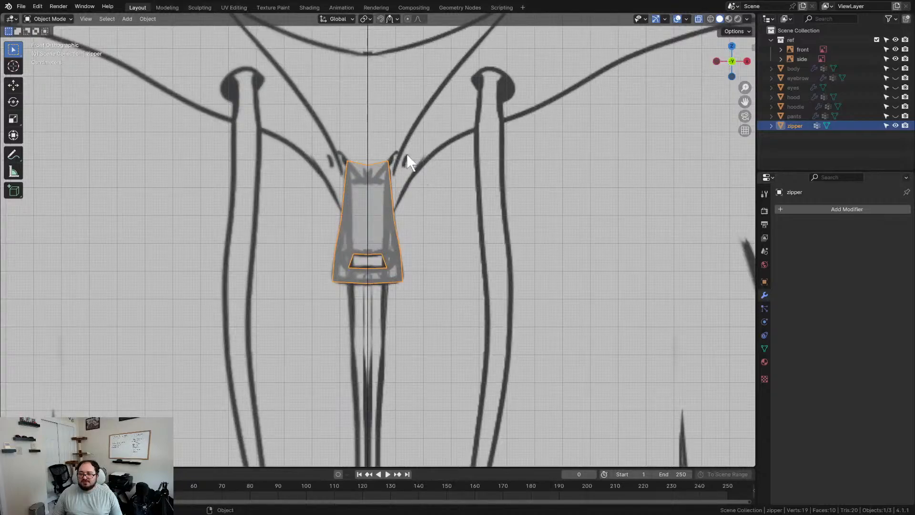
- Reselect the zipper and inspect its side profile and depth relative to the reference drawings
{"action": "left_click", "coordinate": [394, 175]}
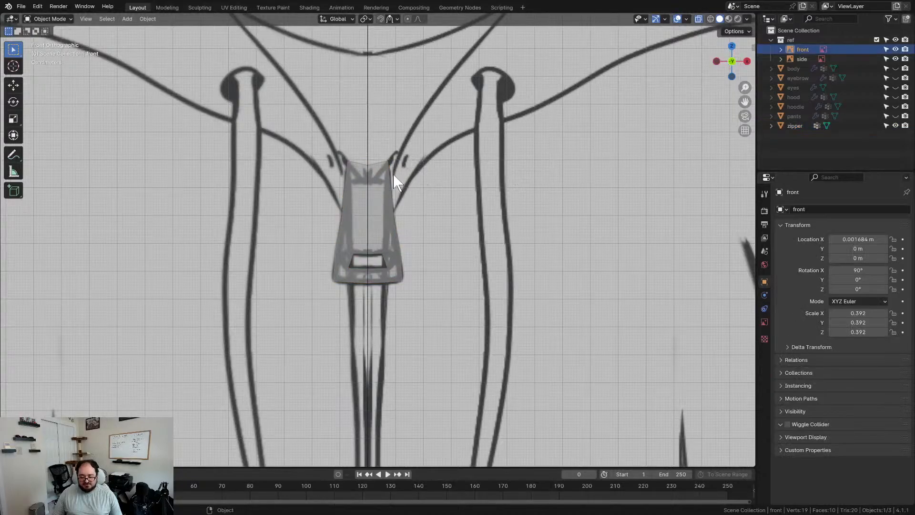
{"action": "left_click", "coordinate": [377, 208]}
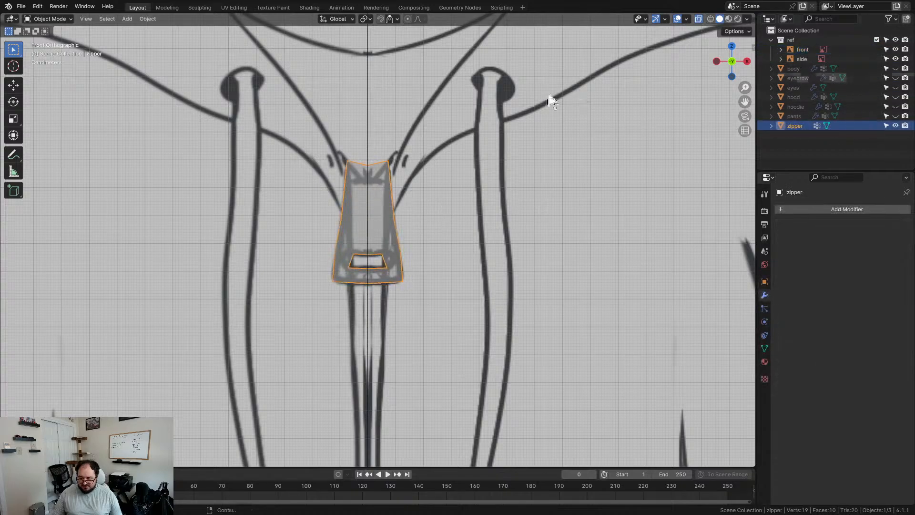
{"action": "scroll", "coordinate": [408, 204], "scroll_direction": "down", "scroll_amount": 3}
{"action": "mouse_move", "coordinate": [408, 204]}
{"action": "middle_mouse_down"}
{"action": "mouse_move", "coordinate": [374, 245]}
{"action": "mouse_move", "coordinate": [332, 241]}
{"action": "mouse_move", "coordinate": [361, 241]}
{"action": "mouse_move", "coordinate": [334, 233]}
{"action": "middle_mouse_up"}
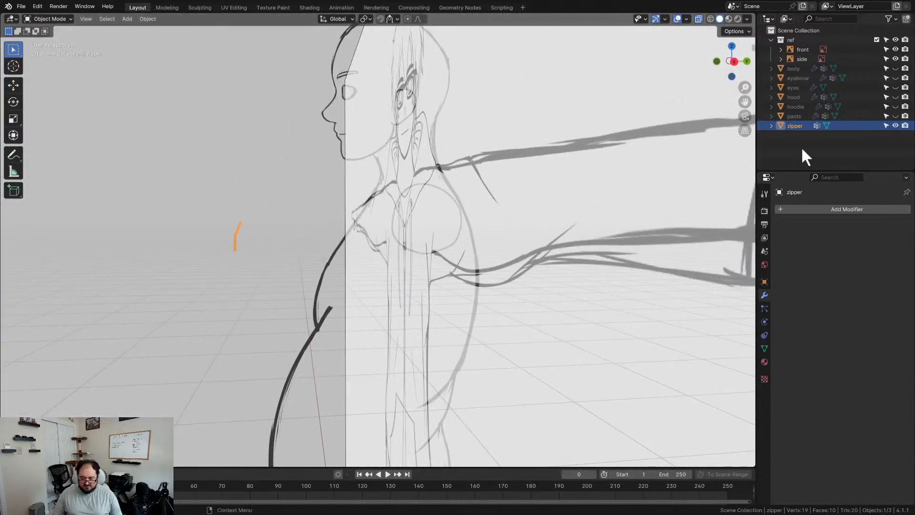
- Show the hoodie and move the whole zipper mesh about 0.144 m along Y towards the hoodie's chest
{"action": "left_click", "coordinate": [896, 107]}
{"action": "middle_click_drag", "start_coordinate": [334, 210], "coordinate": [520, 241]}
{"action": "left_click", "coordinate": [525, 241]}
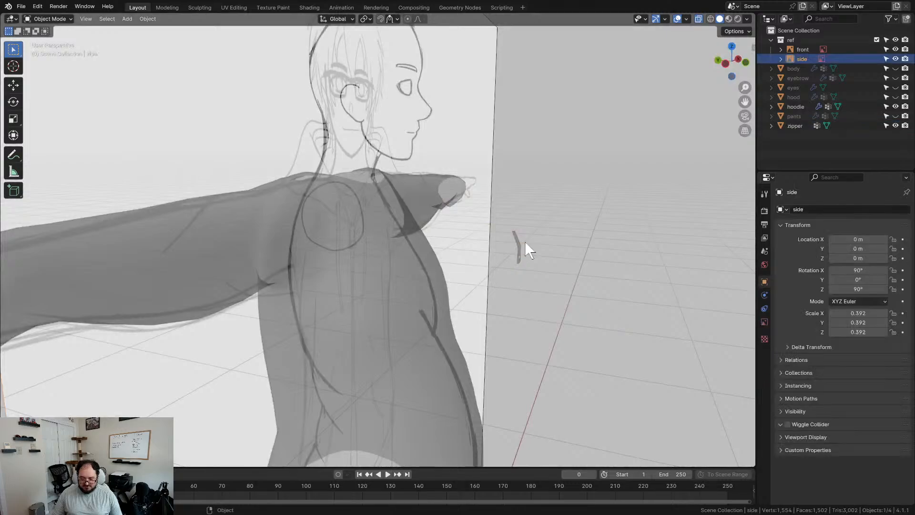
{"action": "left_click", "coordinate": [515, 241]}
{"action": "key", "text": "Tab"}
{"action": "key", "text": "KP_3"}
{"action": "scroll", "coordinate": [483, 252], "scroll_direction": "up", "scroll_amount": 3}
{"action": "key", "text": "a"}
{"action": "key", "text": "g"}
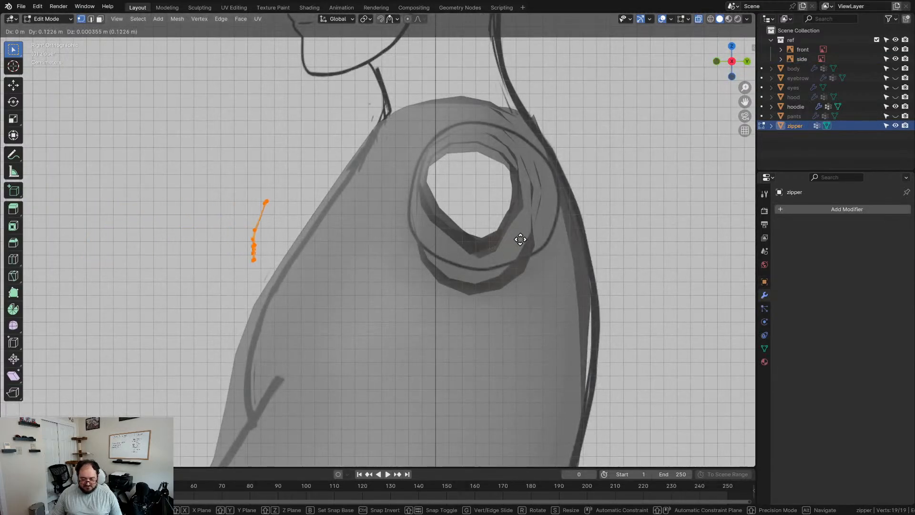
{"action": "left_click", "coordinate": [546, 239]}
{"action": "scroll", "coordinate": [376, 225], "scroll_direction": "up", "scroll_amount": 2}
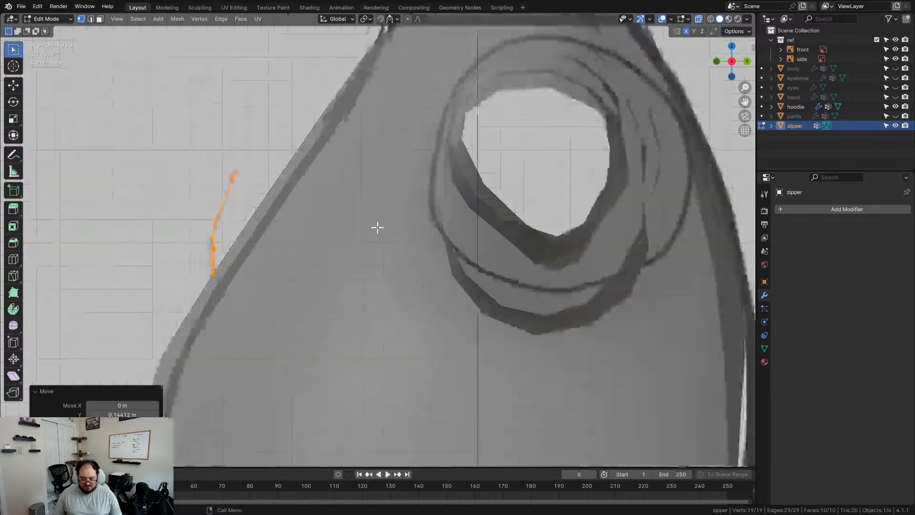
- Flatten the zipper mesh by scaling it to 0 along Y and rotate it about 43° to follow the chest slope
{"action": "key", "text": "s"}
{"action": "key", "text": "y"}
{"action": "key", "text": "0"}
{"action": "key", "text": "Return"}
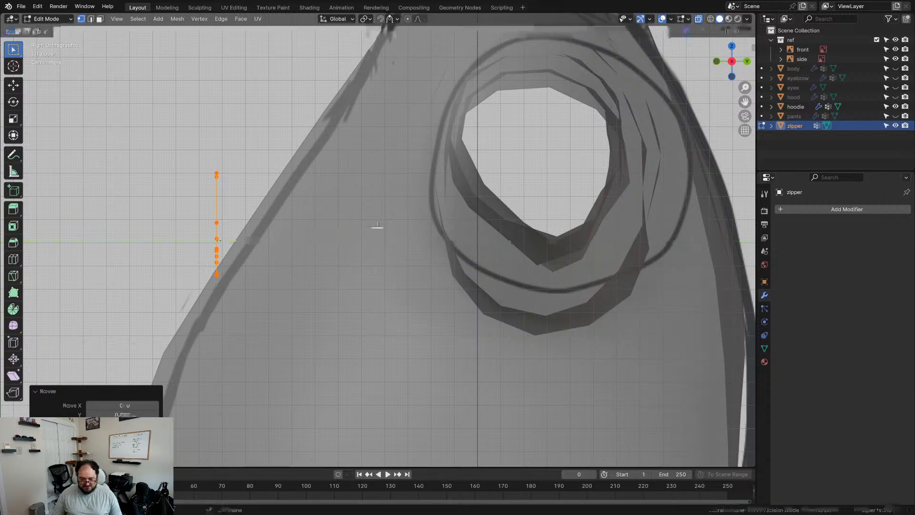
{"action": "key", "text": "r"}
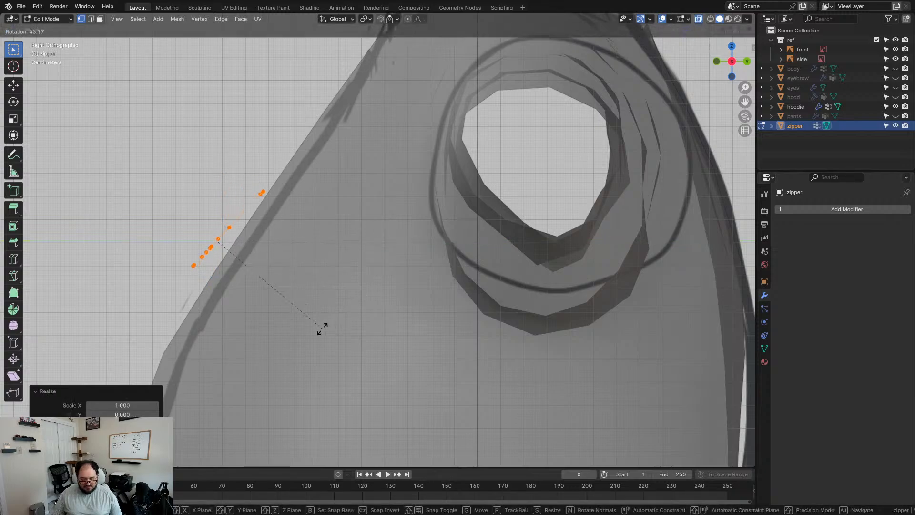
{"action": "left_click", "coordinate": [322, 329]}
- Extrude the zipper faces outward slightly to give the slider thickness, and compare it with the front reference
{"action": "key", "text": "e"}
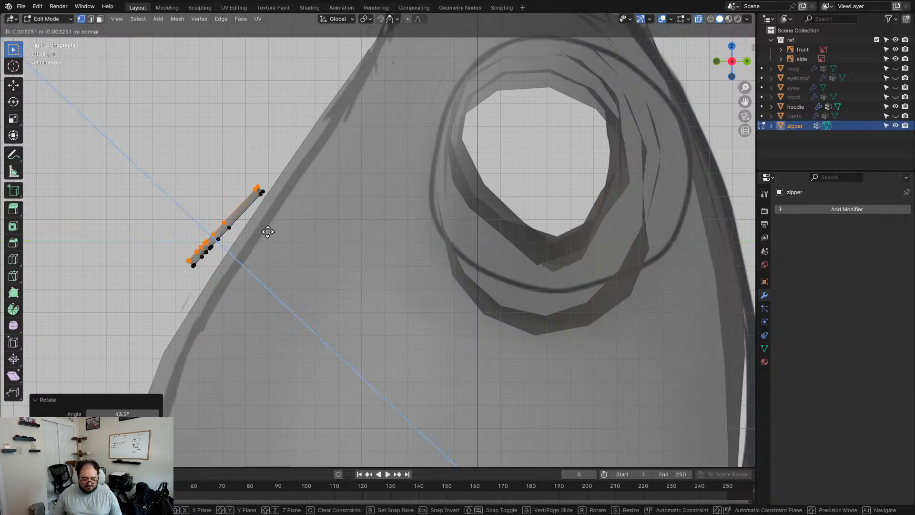
{"action": "left_click", "coordinate": [268, 231]}
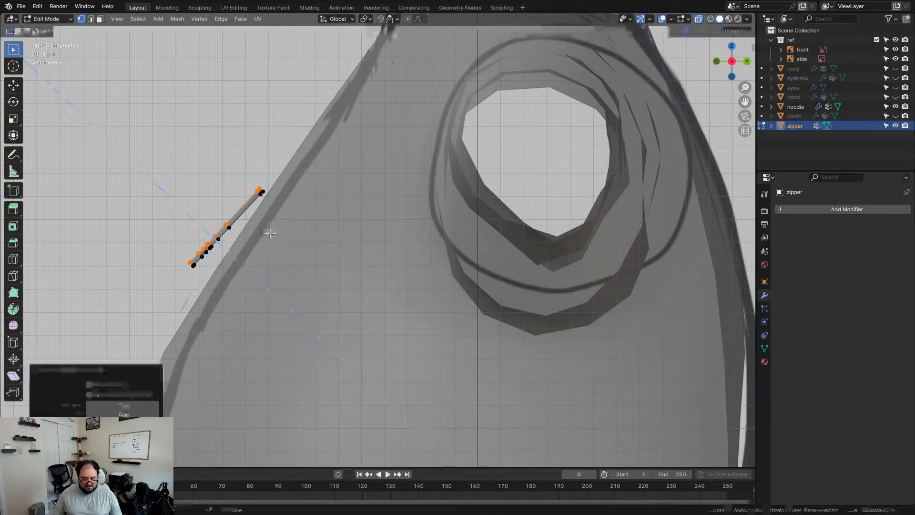
{"action": "middle_click_drag", "start_coordinate": [267, 232], "coordinate": [285, 247]}
{"action": "scroll", "coordinate": [376, 238], "scroll_direction": "down", "scroll_amount": 3}
{"action": "key", "text": "KP_1"}
{"action": "scroll", "coordinate": [284, 246], "scroll_direction": "up", "scroll_amount": 2}
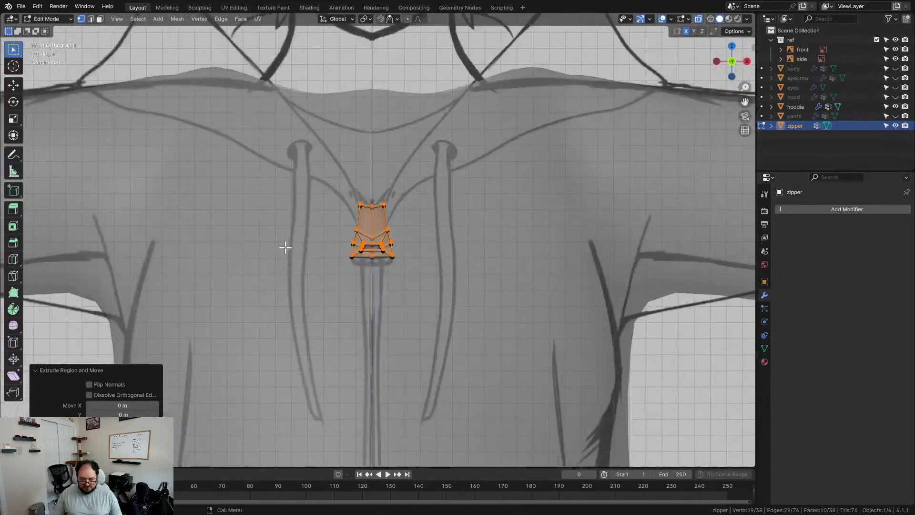
{"action": "scroll", "coordinate": [284, 247], "scroll_direction": "down", "scroll_amount": 3}
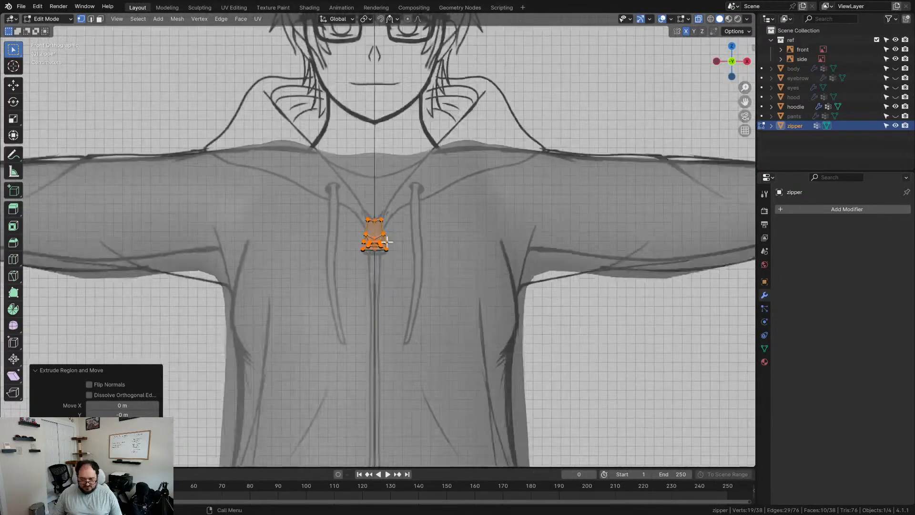
- Show the hood and move the whole zipper about 0.0068 m along Y to sit against the chest below the hood opening
{"action": "left_click", "coordinate": [896, 96]}
{"action": "middle_click_drag", "start_coordinate": [452, 181], "coordinate": [369, 187]}
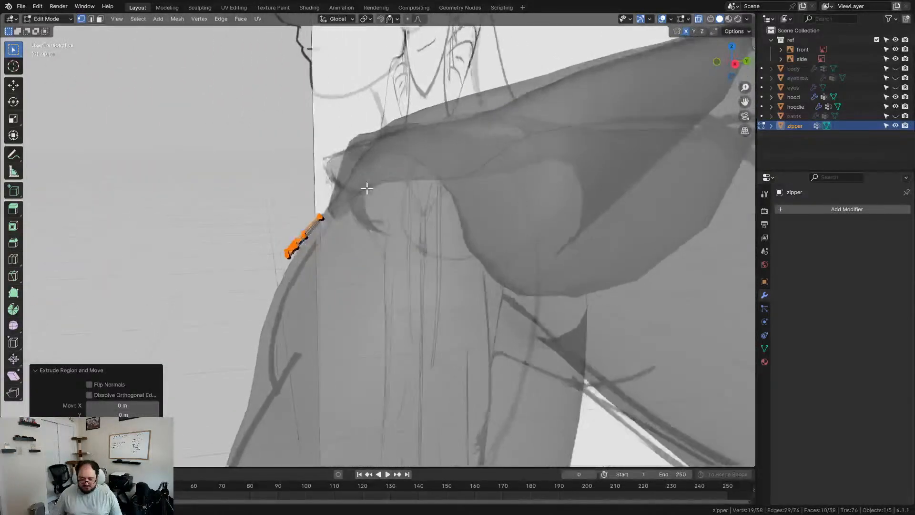
{"action": "key", "text": "KP_3"}
{"action": "scroll", "coordinate": [296, 205], "scroll_direction": "up", "scroll_amount": 2}
{"action": "key", "text": "a"}
{"action": "key", "text": "g"}
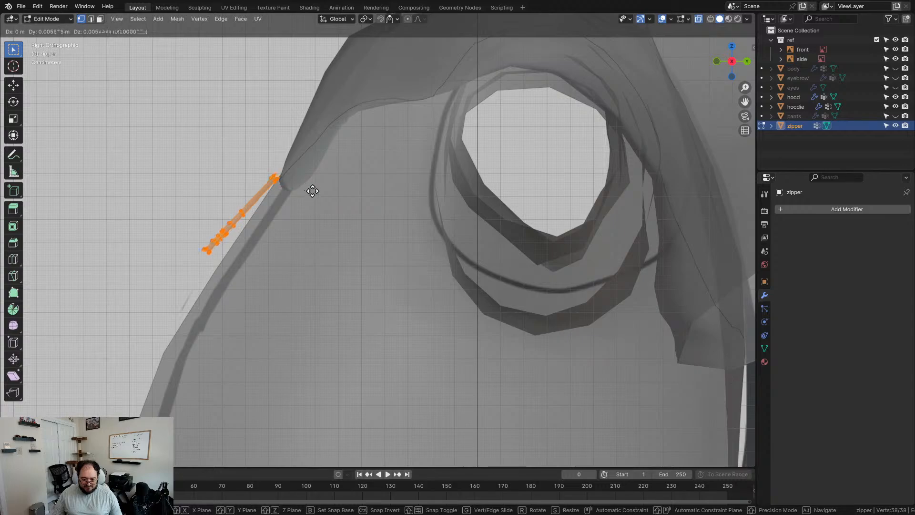
{"action": "left_click", "coordinate": [311, 190]}
{"action": "key", "text": "KP_1"}
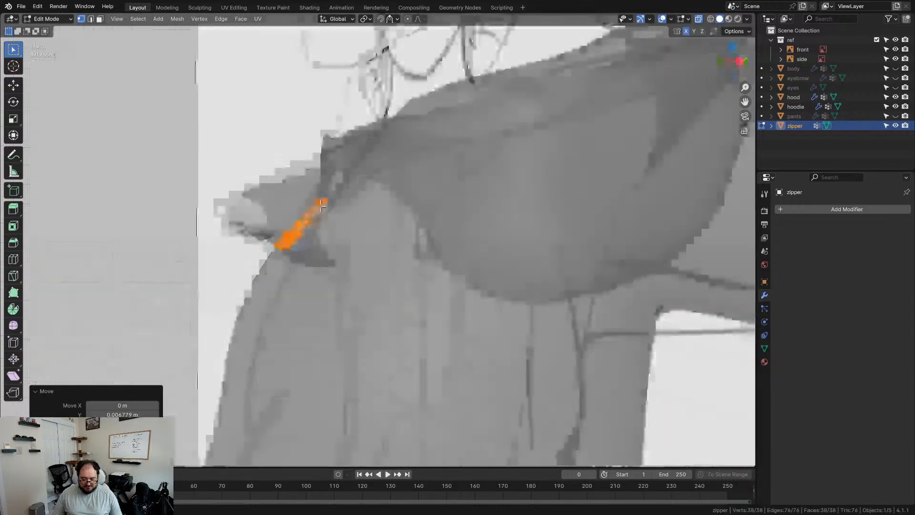
{"action": "scroll", "coordinate": [390, 227], "scroll_direction": "down", "scroll_amount": 3}
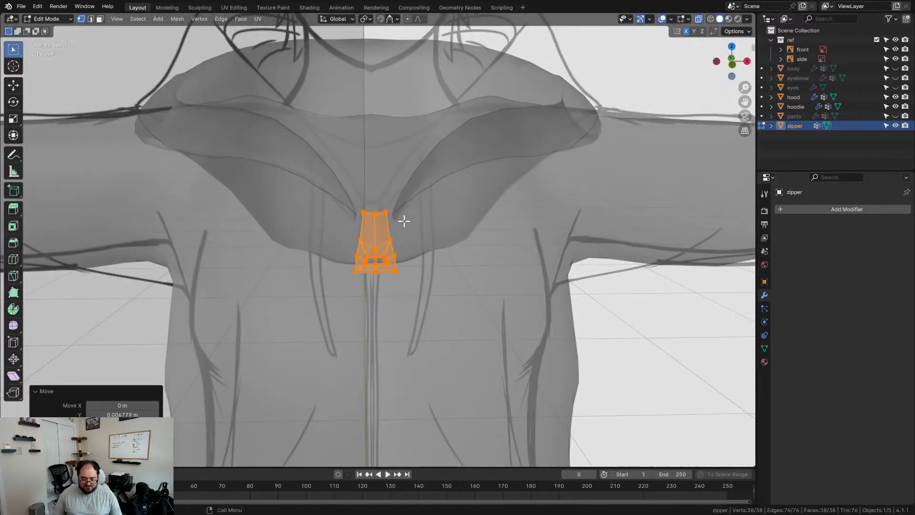
- Edit the hood and move its three front tip vertices about 0.027 m inward and 0.012 m down to meet at the centre line
{"action": "key", "text": "Tab"}
{"action": "middle_click_drag", "start_coordinate": [403, 218], "coordinate": [398, 231]}
{"action": "key", "text": "KP_1"}
{"action": "scroll", "coordinate": [448, 169], "scroll_direction": "up", "scroll_amount": 3}
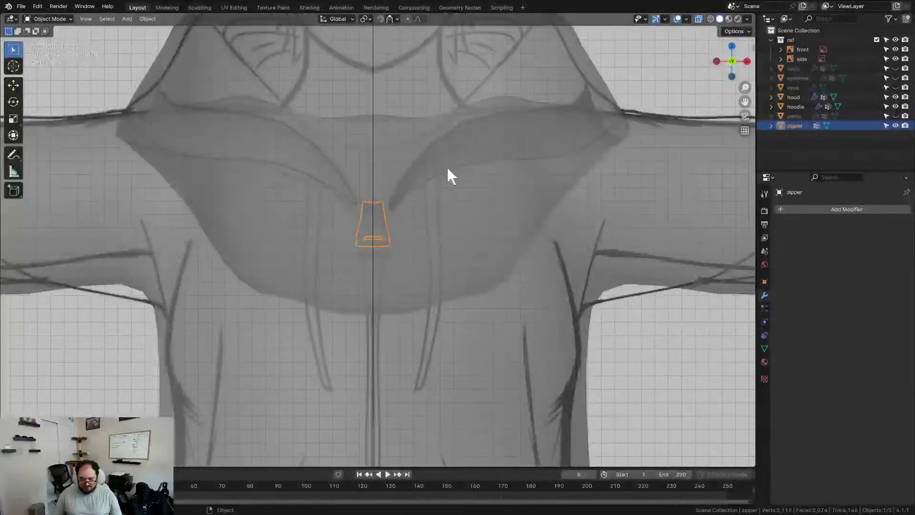
{"action": "left_click", "coordinate": [441, 171]}
{"action": "scroll", "coordinate": [419, 179], "scroll_direction": "up", "scroll_amount": 2}
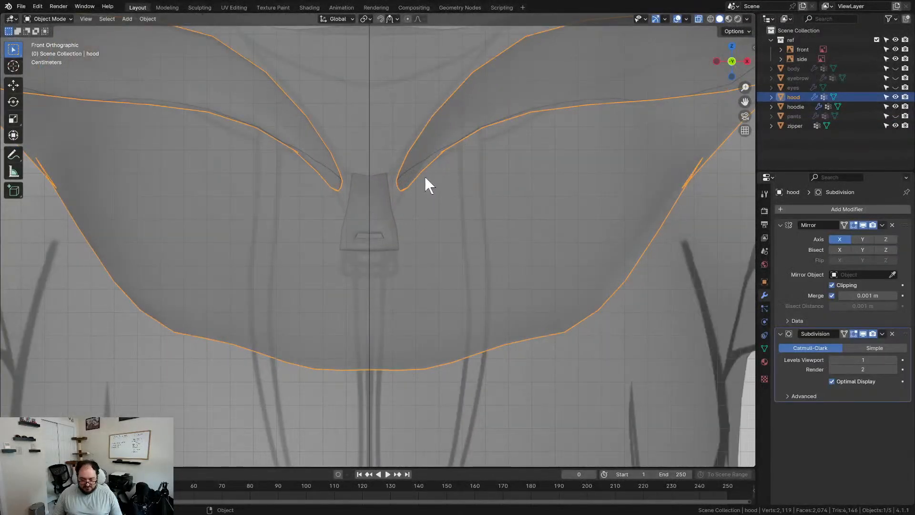
{"action": "key", "text": "Tab"}
{"action": "middle_click_drag", "start_coordinate": [384, 198], "coordinate": [327, 214]}
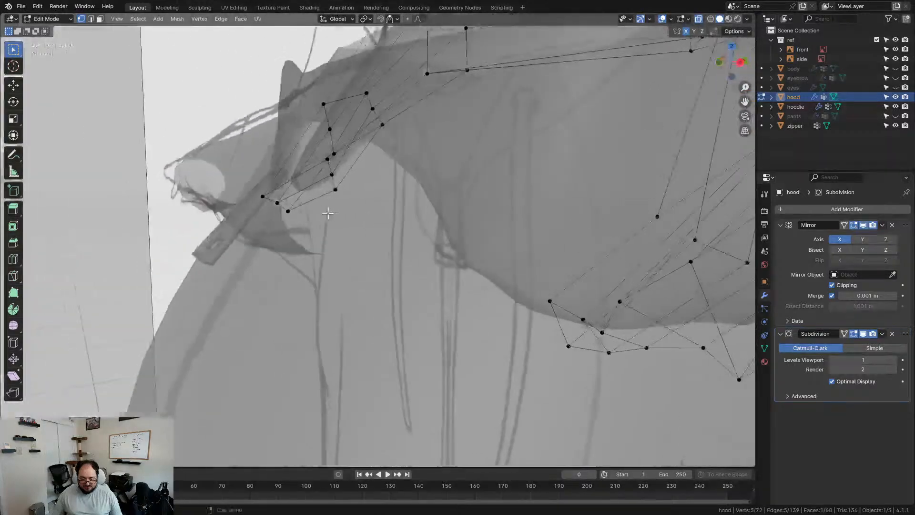
{"action": "left_click_drag", "start_coordinate": [245, 177], "coordinate": [299, 238]}
{"action": "key", "text": "KP_1"}
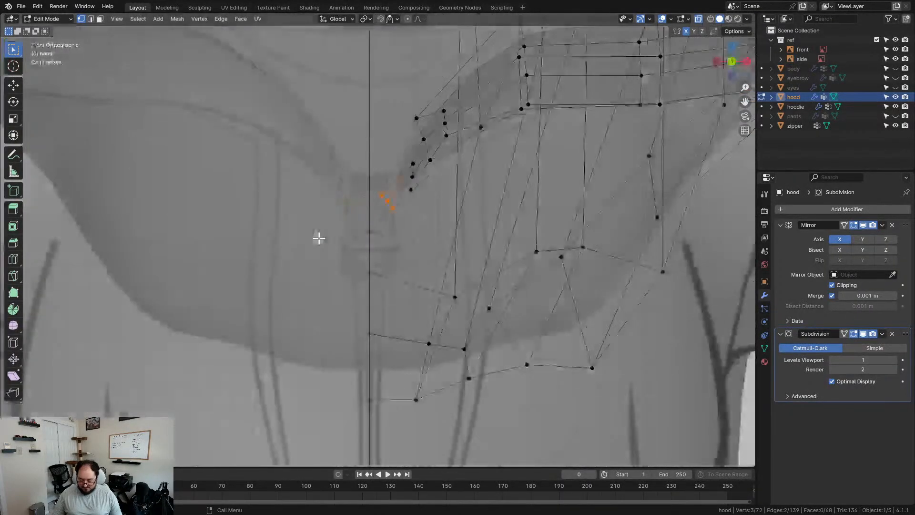
{"action": "key", "text": "g"}
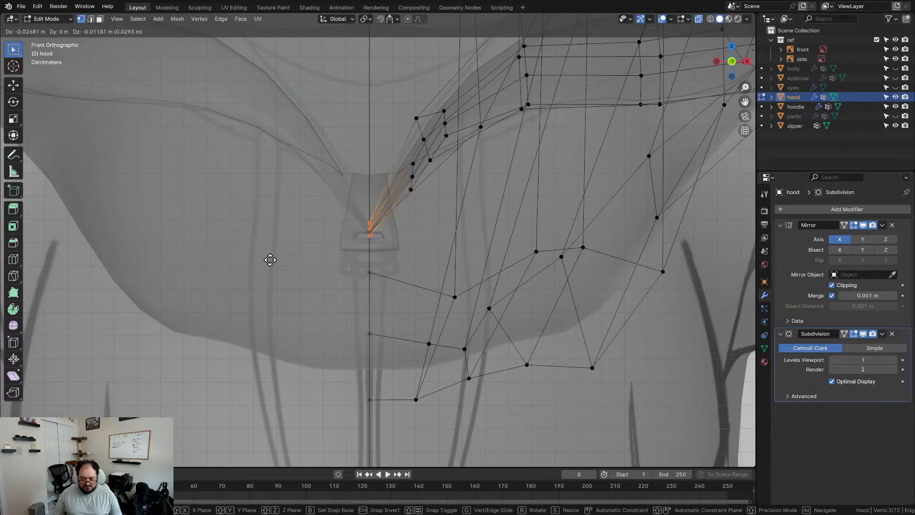
{"action": "left_click", "coordinate": [270, 260]}
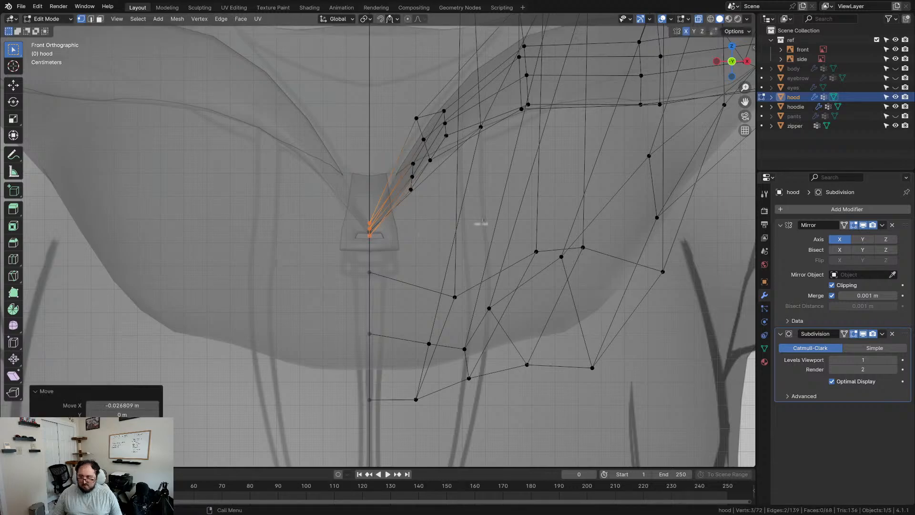
- Move the hood's front tip vertices about 0.0066 m forward, scale them closer together, and adjust their position behind the zipper
{"action": "key", "text": "KP_3"}
{"action": "key", "text": "g"}
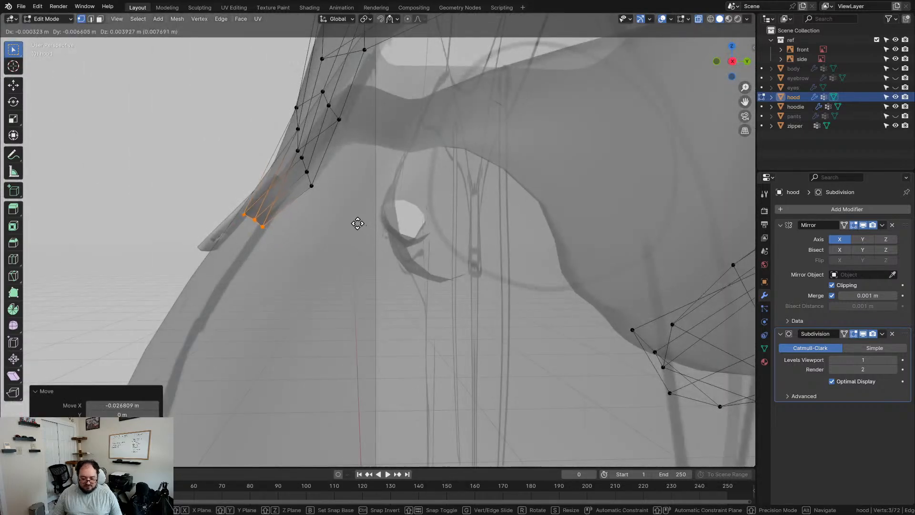
{"action": "left_click", "coordinate": [357, 223]}
{"action": "middle_click_drag", "start_coordinate": [362, 227], "coordinate": [414, 253]}
{"action": "key", "text": "s"}
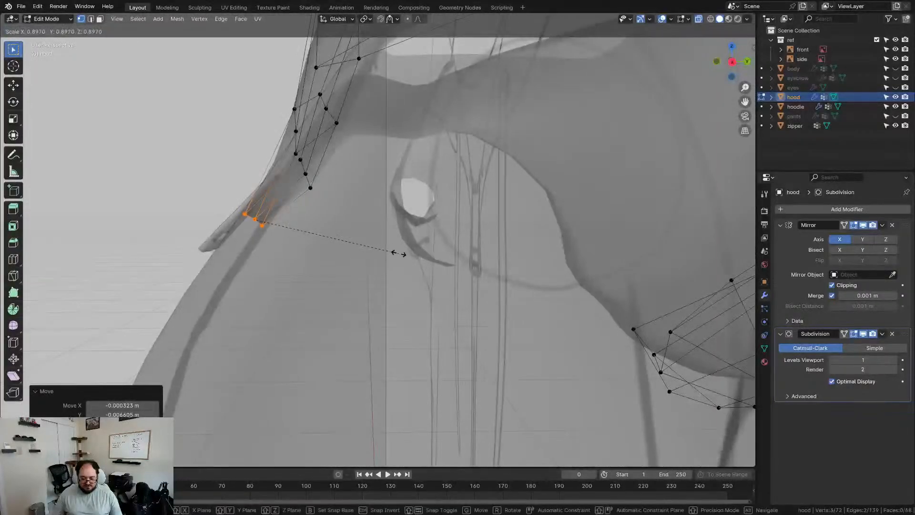
{"action": "left_click", "coordinate": [329, 211]}
{"action": "middle_click_drag", "start_coordinate": [339, 215], "coordinate": [431, 236]}
{"action": "key", "text": "g"}
{"action": "left_click", "coordinate": [336, 222]}
{"action": "scroll", "coordinate": [431, 234], "scroll_direction": "up", "scroll_amount": 1}
{"action": "key", "text": "Tab"}
{"action": "scroll", "coordinate": [420, 233], "scroll_direction": "down", "scroll_amount": 3}
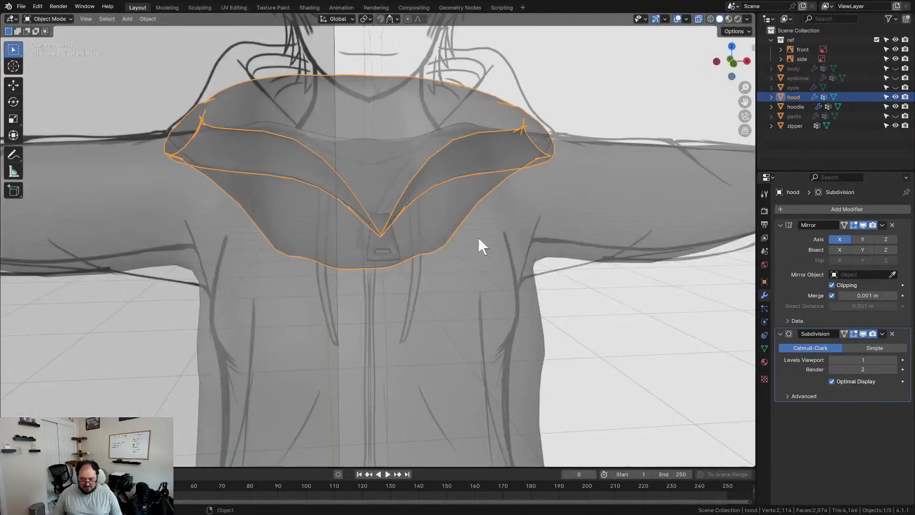
- Duplicate a vertical edge on the hoodie's front beside the zipper in place and separate it into its own object
{"action": "key", "text": "KP_1"}
{"action": "left_click", "coordinate": [476, 301]}
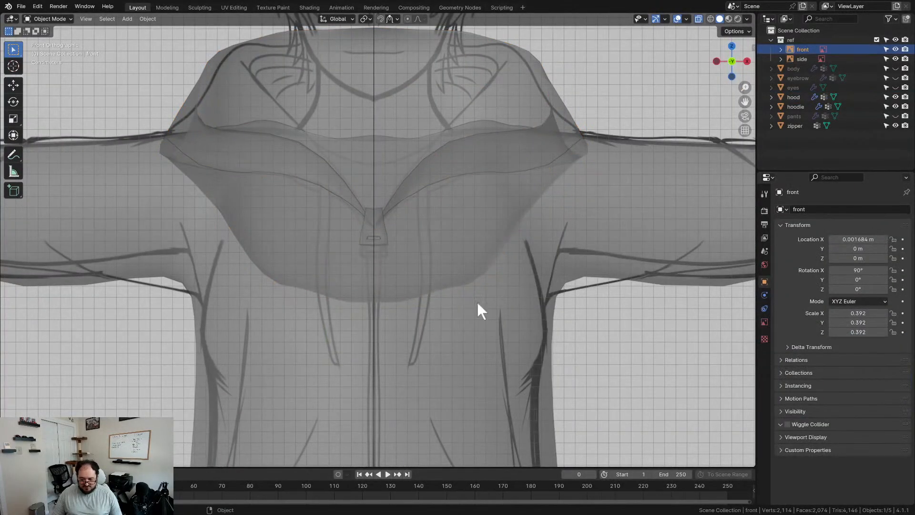
{"action": "scroll", "coordinate": [475, 300], "scroll_direction": "up", "scroll_amount": 2}
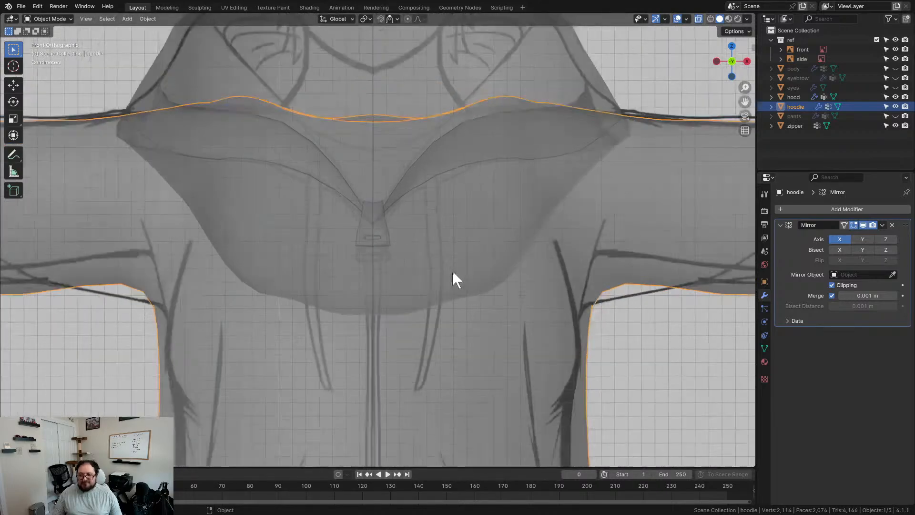
{"action": "left_click", "coordinate": [460, 305]}
{"action": "scroll", "coordinate": [460, 304], "scroll_direction": "down", "scroll_amount": 3}
{"action": "left_click", "coordinate": [429, 306]}
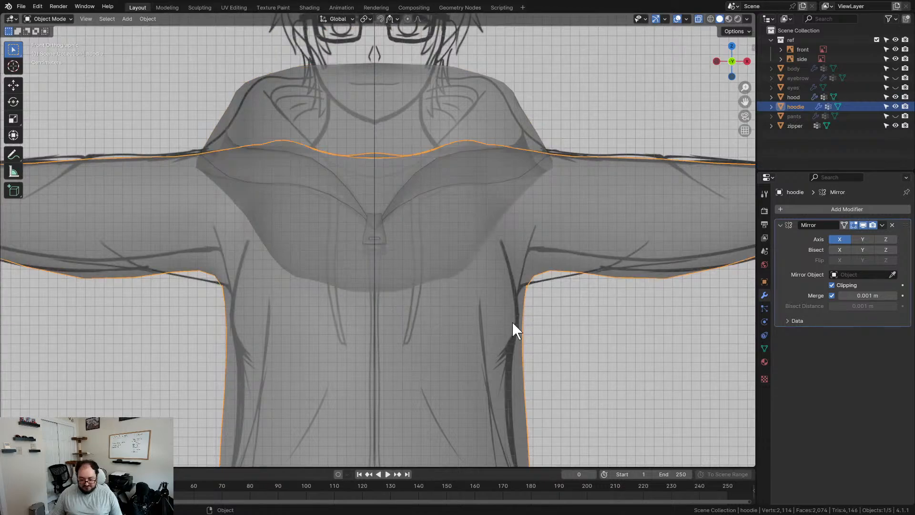
{"action": "key", "text": "Tab"}
{"action": "key", "text": "alt+a"}
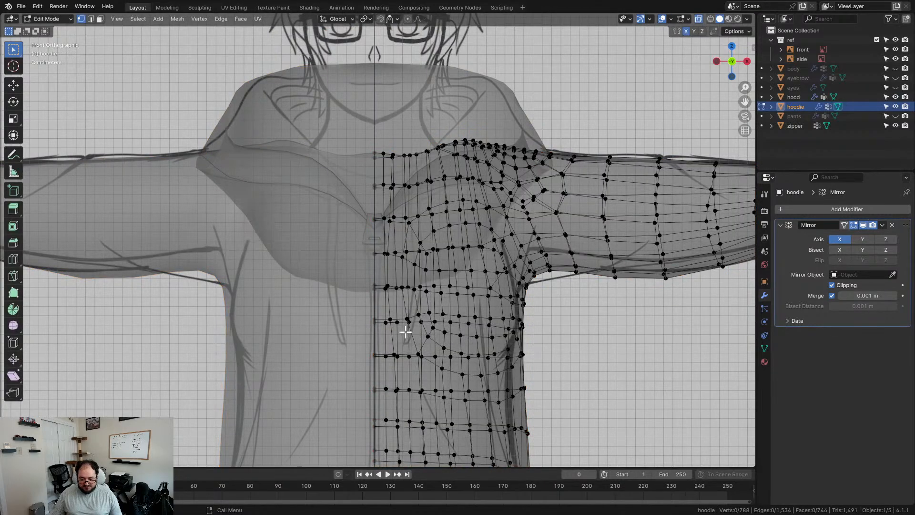
{"action": "scroll", "coordinate": [404, 329], "scroll_direction": "up", "scroll_amount": 3}
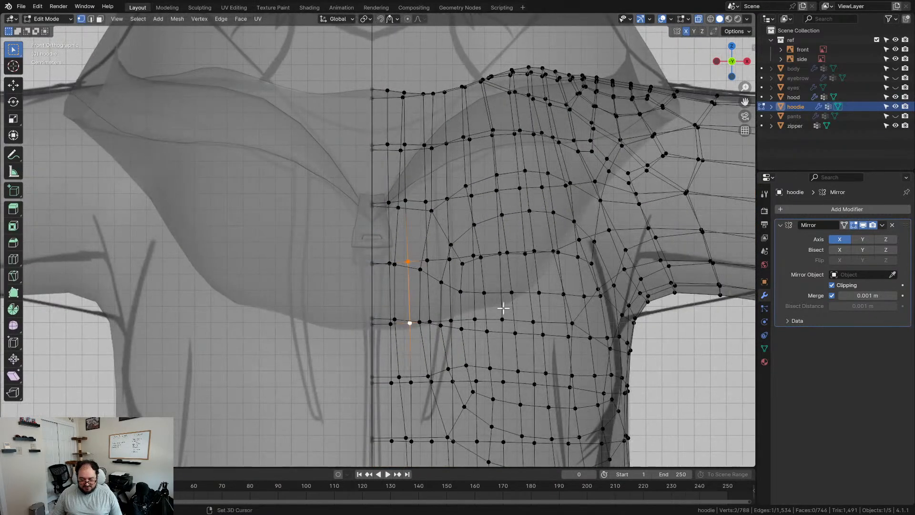
{"action": "key", "text": "shift+d"}
{"action": "right_click", "coordinate": [436, 311]}
{"action": "key", "text": "p"}
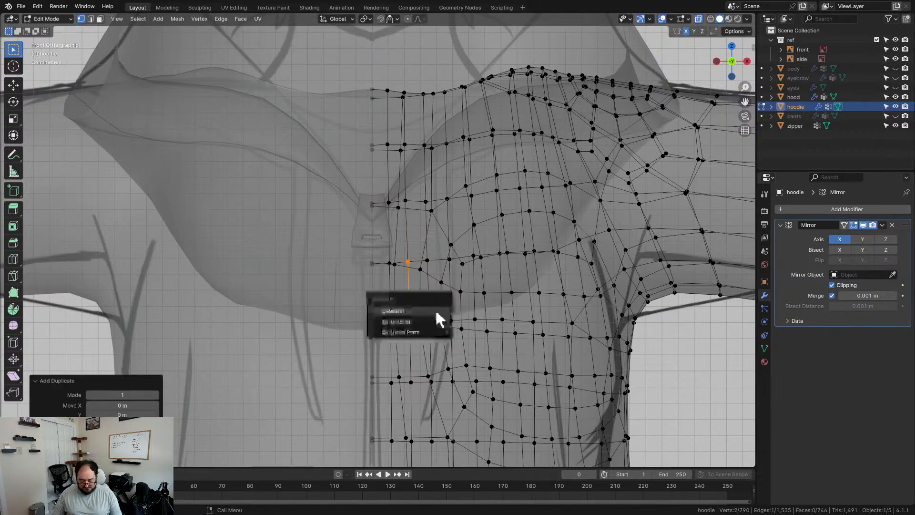
{"action": "left_click", "coordinate": [436, 308]}
{"action": "key", "text": "Tab"}
- Rename the separated edge object hoodie.001 as string
{"action": "left_click", "coordinate": [408, 294]}
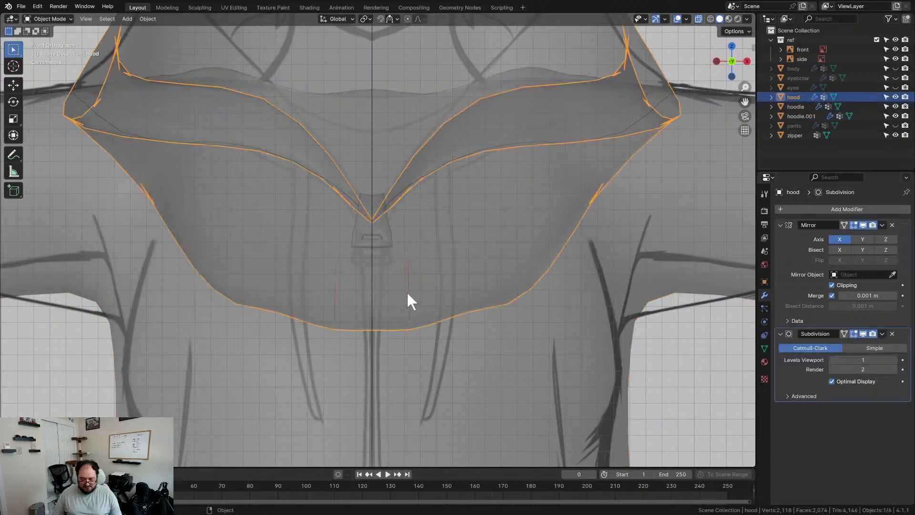
{"action": "left_click", "coordinate": [408, 295]}
{"action": "left_click", "coordinate": [408, 294]}
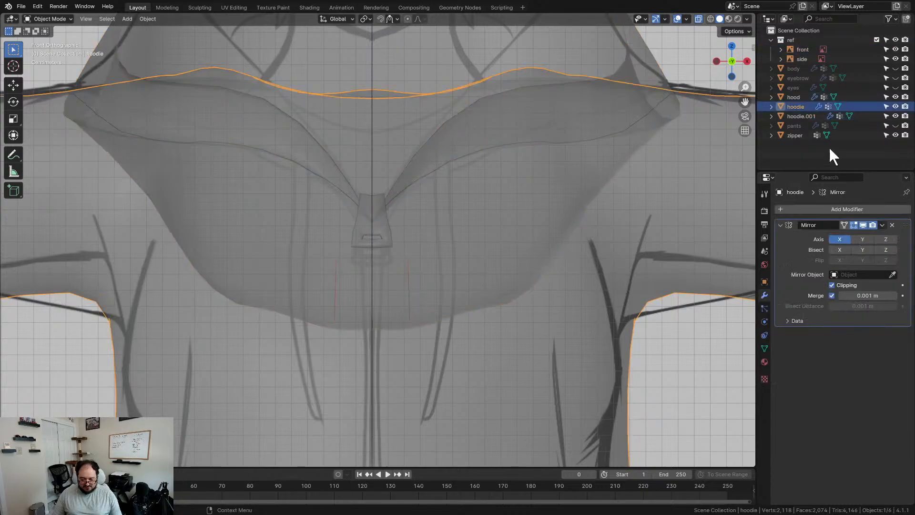
{"action": "left_click", "coordinate": [804, 116]}
{"action": "key", "text": "F2"}
{"action": "type", "text": "string"}
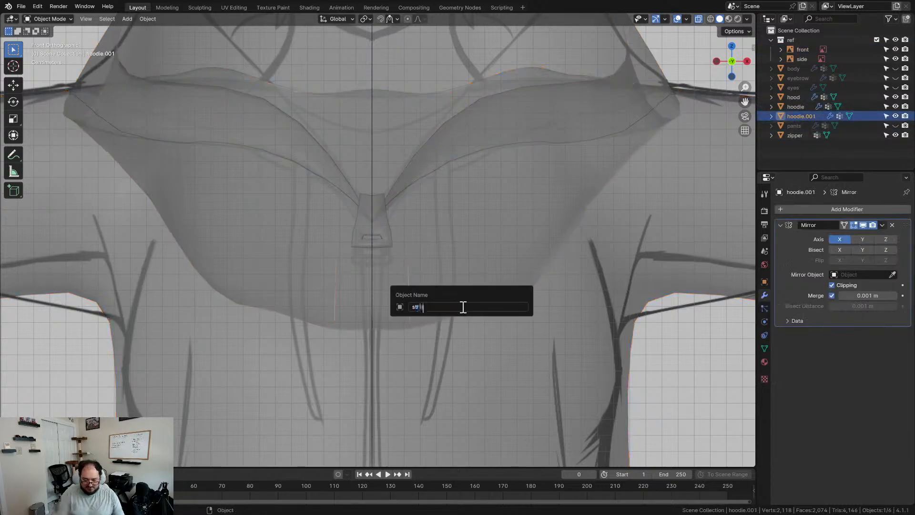
{"action": "key", "text": "Return"}
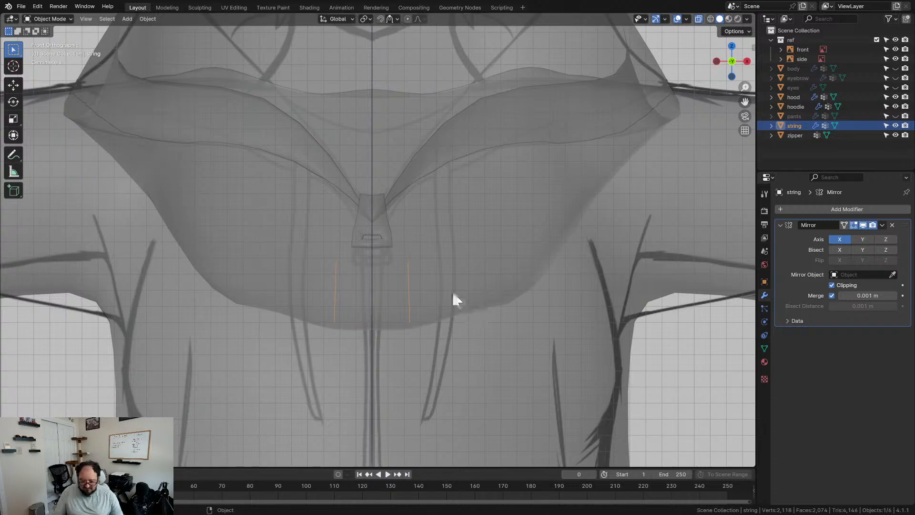
- Edit the string object and move its edge outward and up to the top of the reference drawstring
{"action": "scroll", "coordinate": [453, 293], "scroll_direction": "down", "scroll_amount": 4}
{"action": "scroll", "coordinate": [424, 272], "scroll_direction": "up", "scroll_amount": 4}
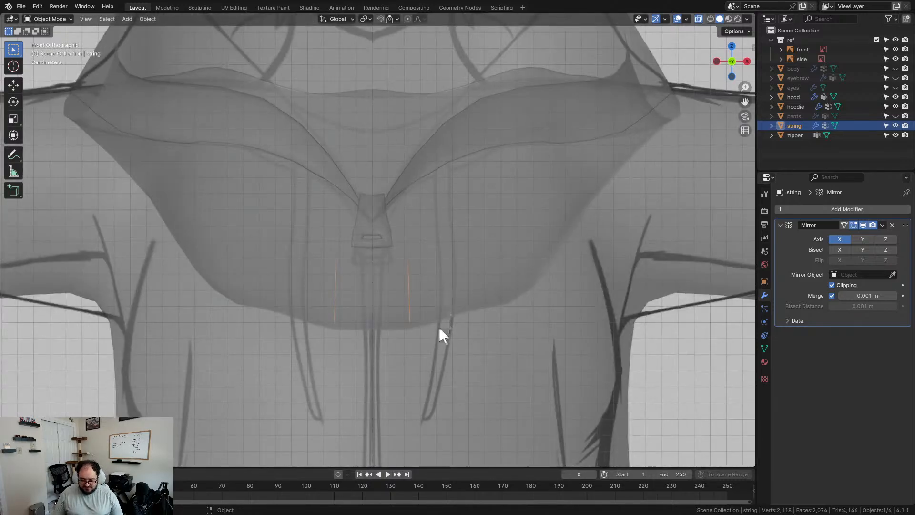
{"action": "left_click", "coordinate": [408, 273]}
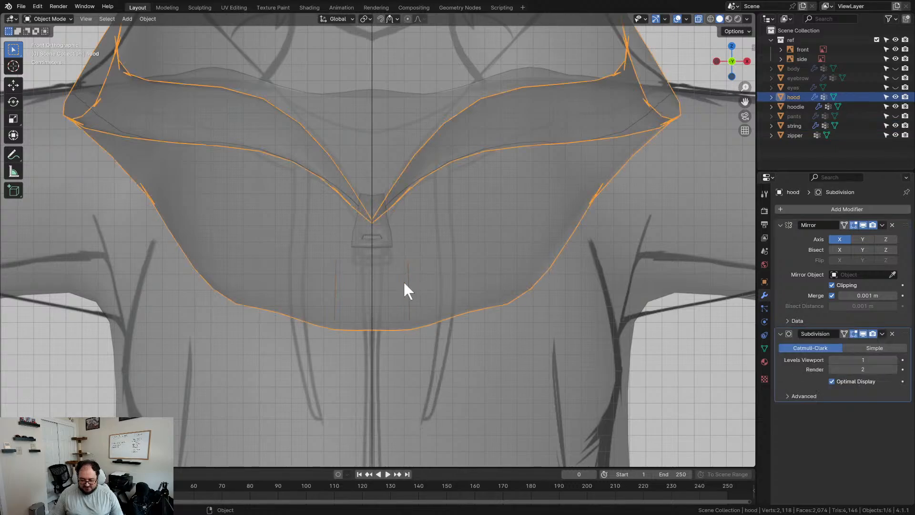
{"action": "left_click", "coordinate": [408, 283]}
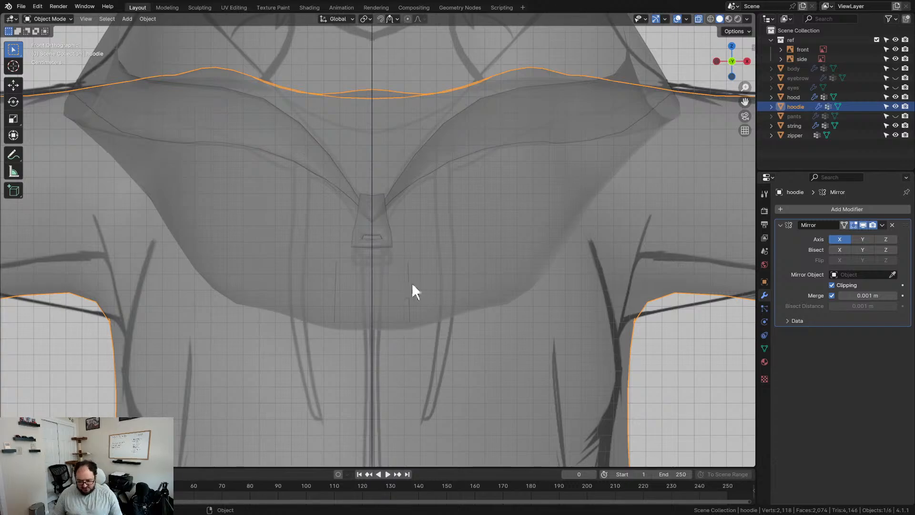
{"action": "left_click", "coordinate": [794, 126]}
{"action": "key", "text": "Tab"}
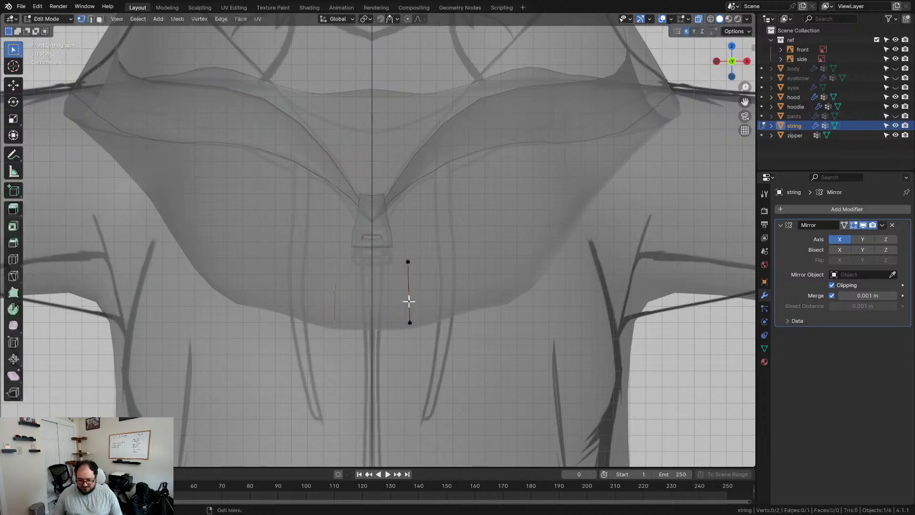
{"action": "key", "text": "g"}
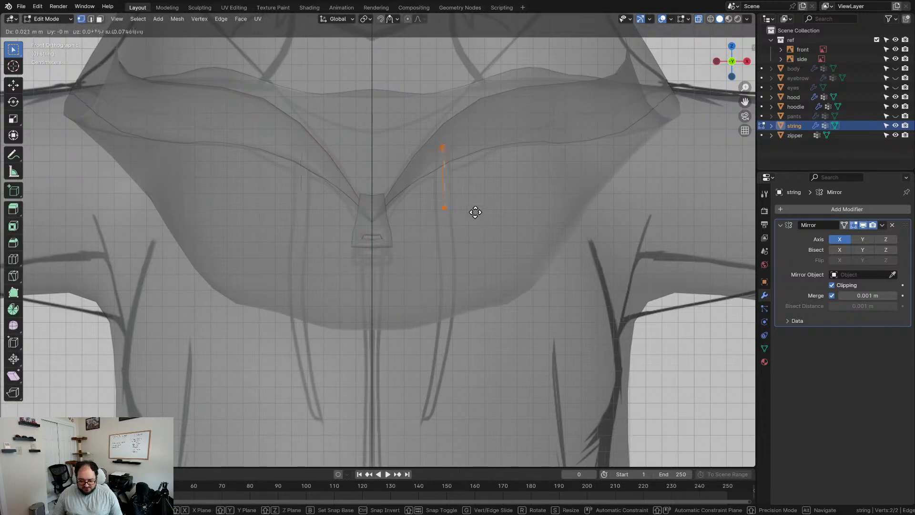
{"action": "left_click", "coordinate": [453, 206]}
- Extrude the string's lower vertex four times down along the reference drawstring, ending at its tip
{"action": "left_click", "coordinate": [444, 208]}
{"action": "key", "text": "e"}
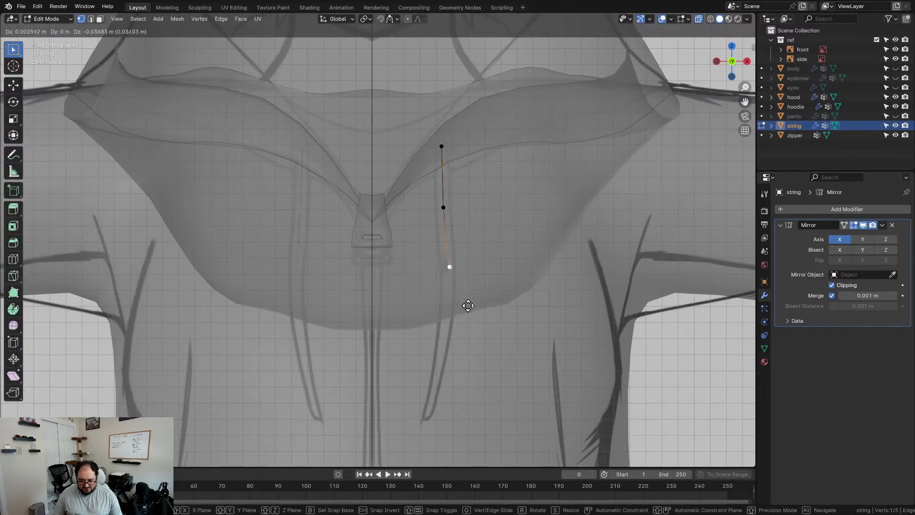
{"action": "left_click", "coordinate": [465, 301]}
{"action": "key", "text": "e"}
{"action": "left_click", "coordinate": [465, 366]}
{"action": "key", "text": "e"}
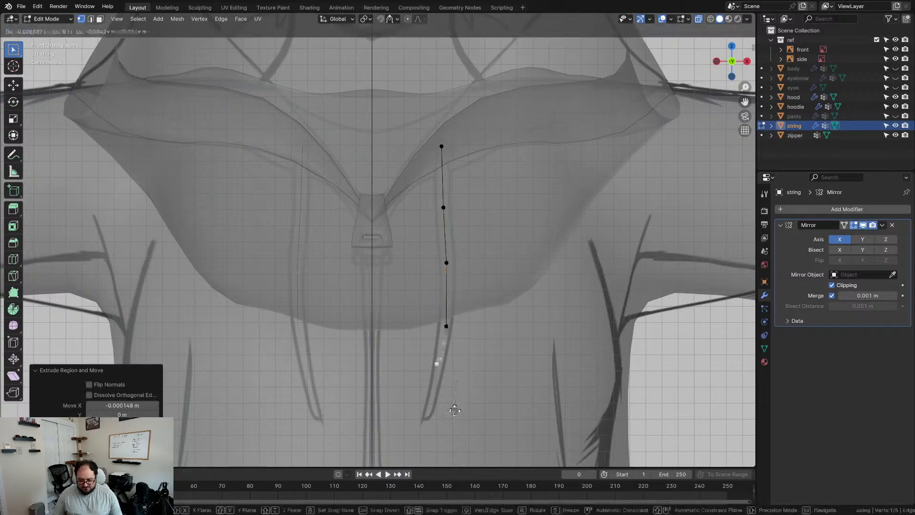
{"action": "left_click", "coordinate": [453, 428]}
{"action": "key", "text": "e"}
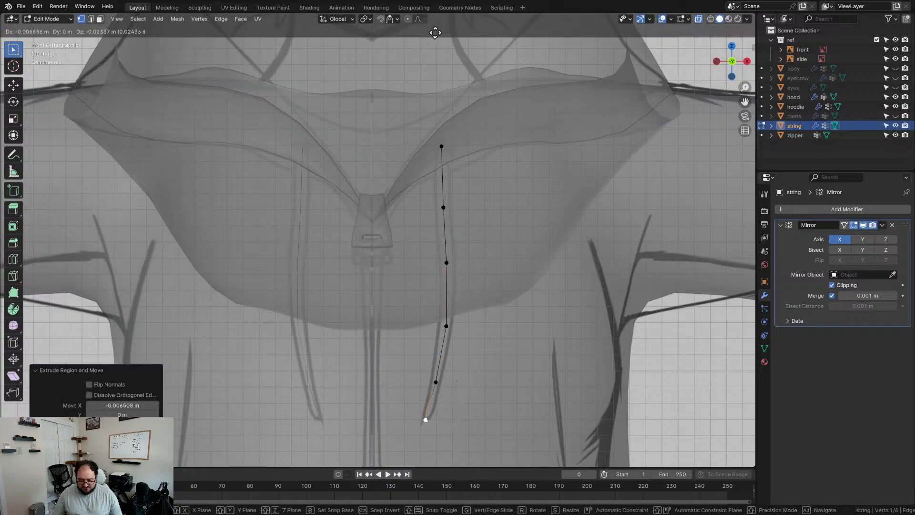
{"action": "left_click", "coordinate": [435, 32]}
- Move all the string's vertices forward along the Y axis so they stand in front of the chest
{"action": "key", "text": "a"}
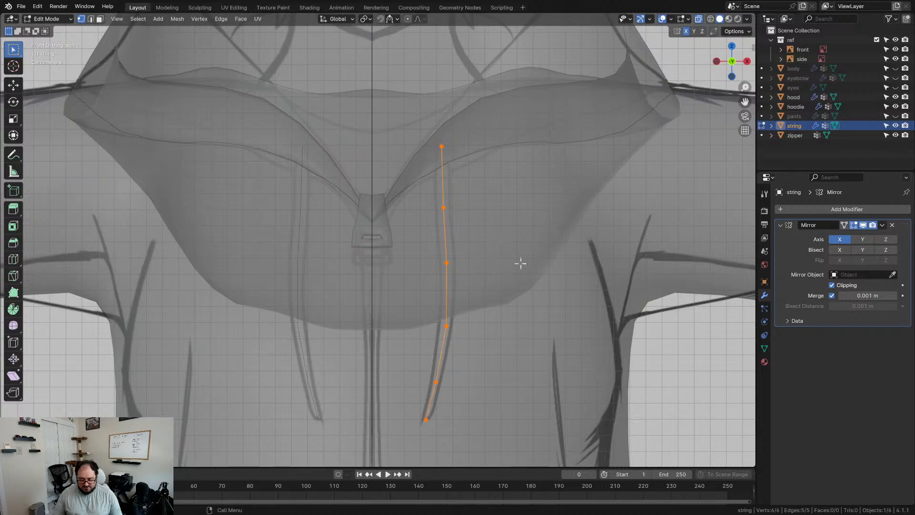
{"action": "middle_click_drag", "start_coordinate": [508, 210], "coordinate": [416, 213]}
{"action": "key", "text": "KP_3"}
{"action": "key", "text": "g"}
{"action": "key", "text": "y"}
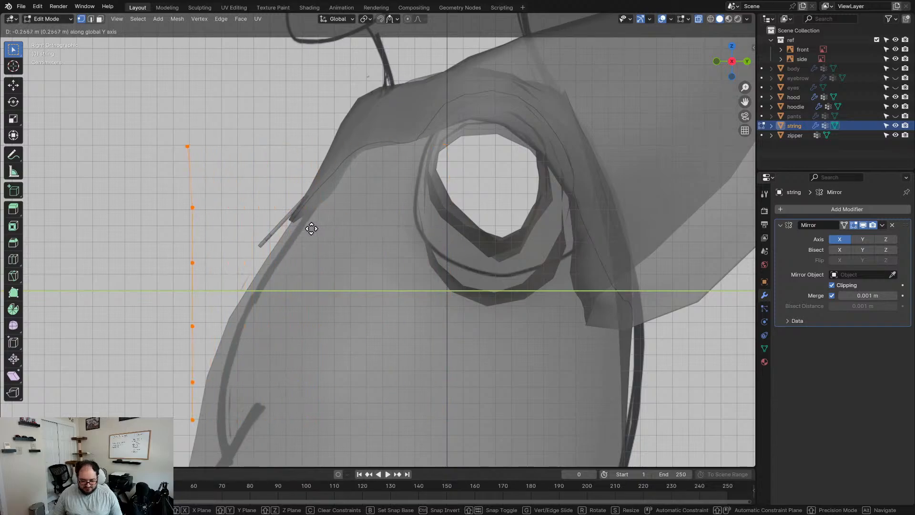
{"action": "left_click", "coordinate": [307, 226]}
- Move the string's top three vertices back along the Y axis, the second by about 0.064 m, to follow the hood and chest slope
{"action": "left_click", "coordinate": [186, 146]}
{"action": "key", "text": "g"}
{"action": "key", "text": "y"}
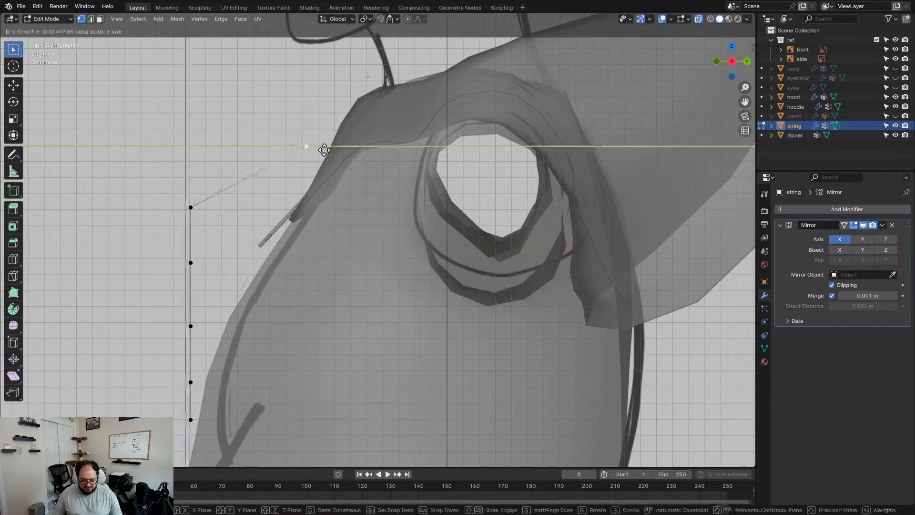
{"action": "left_click", "coordinate": [362, 159]}
{"action": "left_click", "coordinate": [190, 207]}
{"action": "key", "text": "g"}
{"action": "key", "text": "y"}
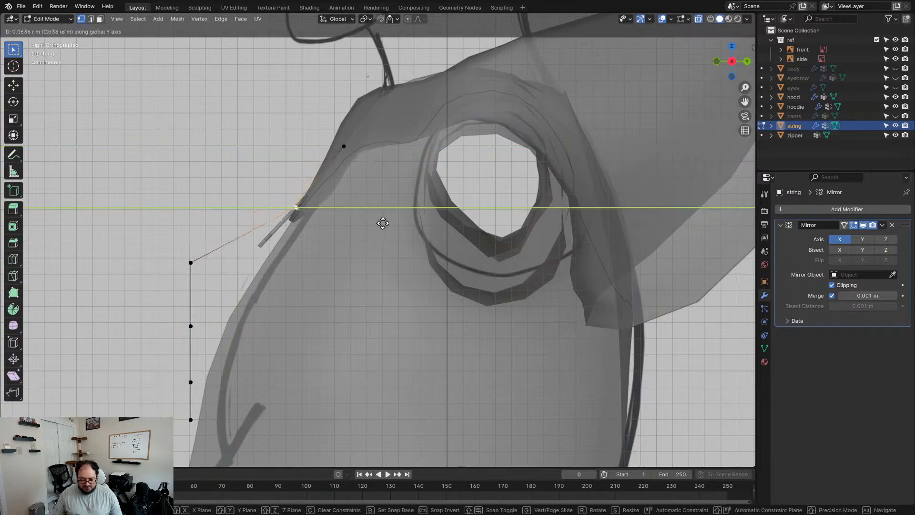
{"action": "left_click", "coordinate": [383, 223]}
{"action": "left_click", "coordinate": [193, 261]}
{"action": "key", "text": "g"}
{"action": "key", "text": "y"}
{"action": "left_click", "coordinate": [370, 265]}
- Move the string's fourth vertex back about 0.013 m along Y and the fifth slightly, keeping them just in front of the hoodie
{"action": "left_click", "coordinate": [279, 328]}
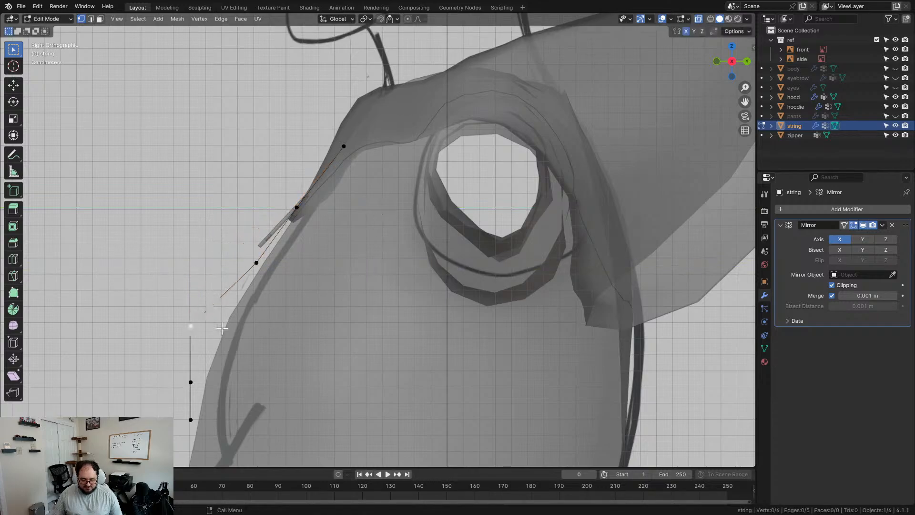
{"action": "key", "text": "g"}
{"action": "key", "text": "y"}
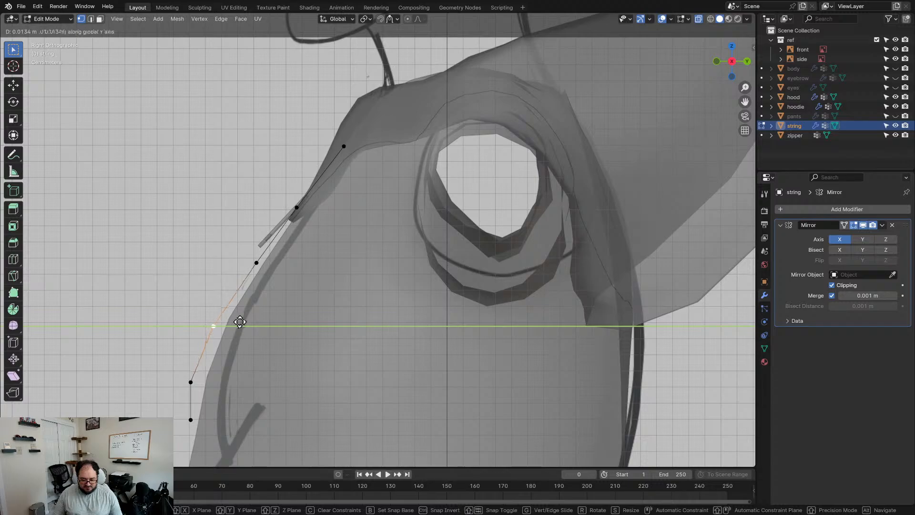
{"action": "left_click", "coordinate": [240, 322]}
{"action": "left_click", "coordinate": [192, 381]}
{"action": "key", "text": "g"}
{"action": "key", "text": "y"}
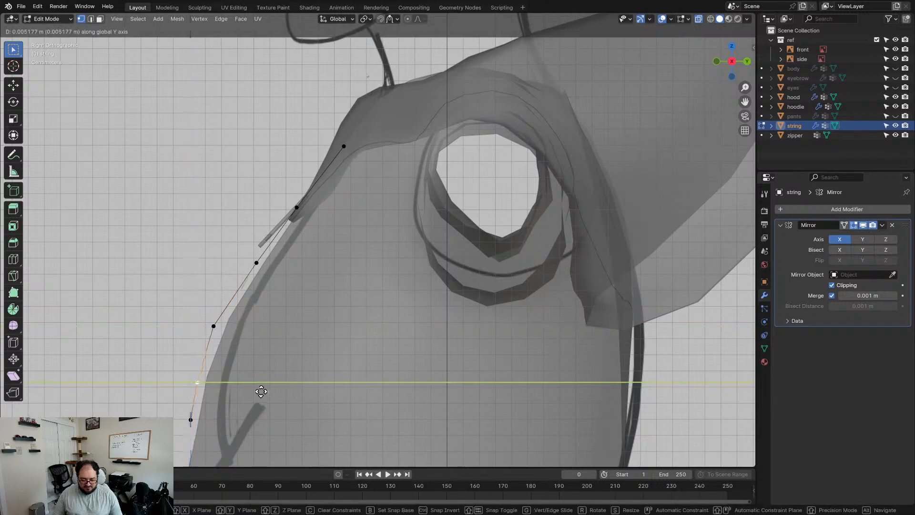
{"action": "left_click", "coordinate": [258, 387]}
{"action": "left_click", "coordinate": [214, 326]}
{"action": "key", "text": "g"}
{"action": "key", "text": "y"}
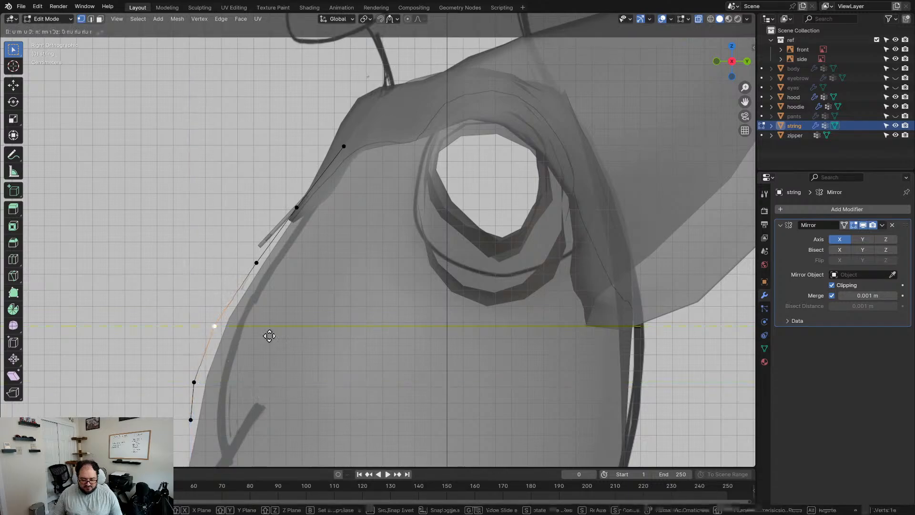
{"action": "left_click", "coordinate": [268, 335]}
{"action": "middle_click_drag", "start_coordinate": [268, 334], "coordinate": [402, 267]}
{"action": "key", "text": "Tab"}
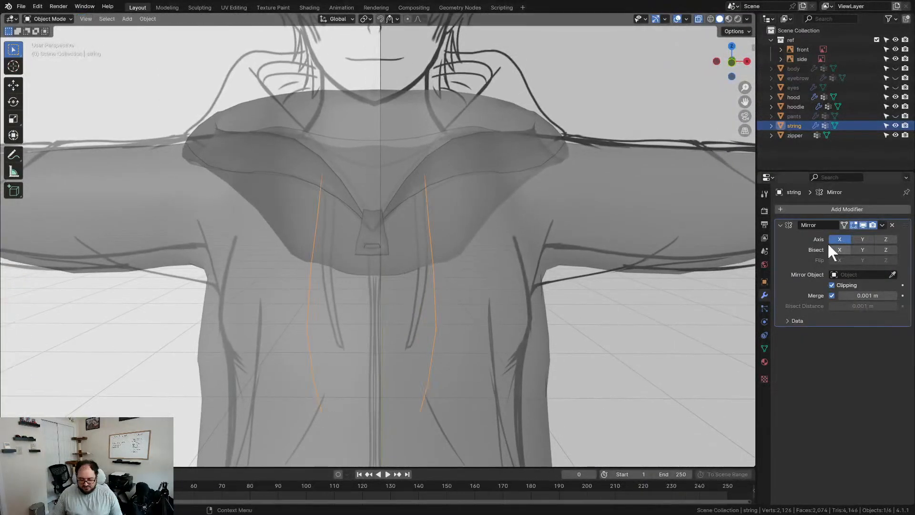
- Add a Skin modifier to the string object to try giving it thickness
{"action": "left_click", "coordinate": [810, 209]}
{"action": "left_click", "coordinate": [781, 210]}
{"action": "type", "text": "skin"}
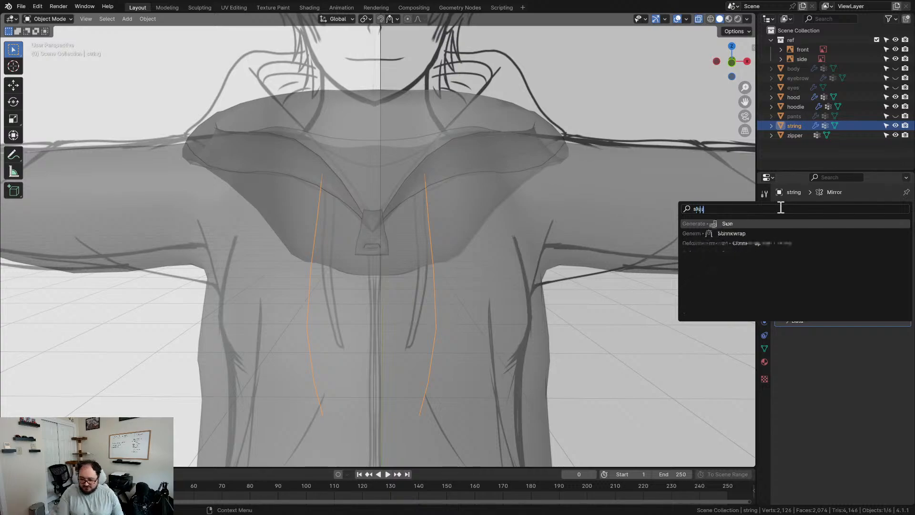
{"action": "key", "text": "Return"}
{"action": "scroll", "coordinate": [450, 253], "scroll_direction": "down", "scroll_amount": 8}
{"action": "scroll", "coordinate": [450, 253], "scroll_direction": "up", "scroll_amount": 8}
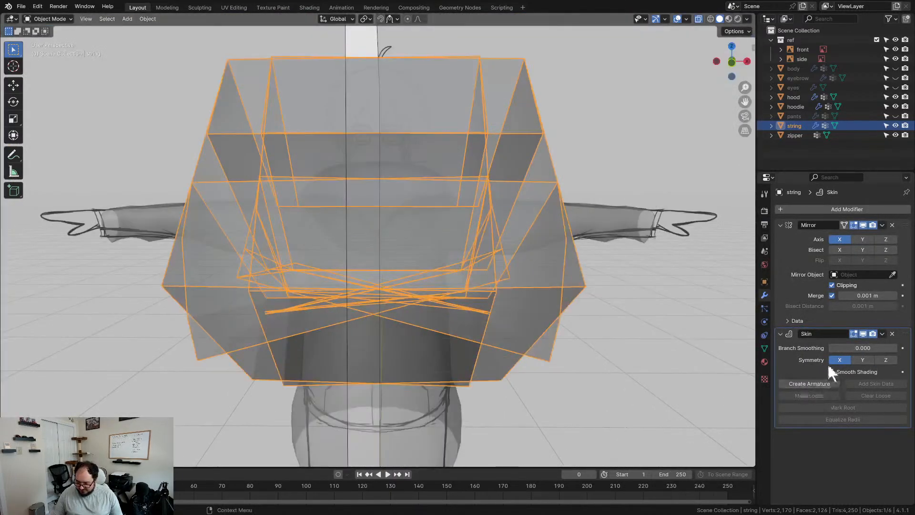
- Check the Skin modifier's shape and settings on the string, and remove the modifier
{"action": "mouse_move", "coordinate": [416, 288]}
{"action": "middle_mouse_down"}
{"action": "mouse_move", "coordinate": [541, 284]}
{"action": "mouse_move", "coordinate": [542, 266]}
{"action": "mouse_move", "coordinate": [427, 302]}
{"action": "middle_mouse_up"}
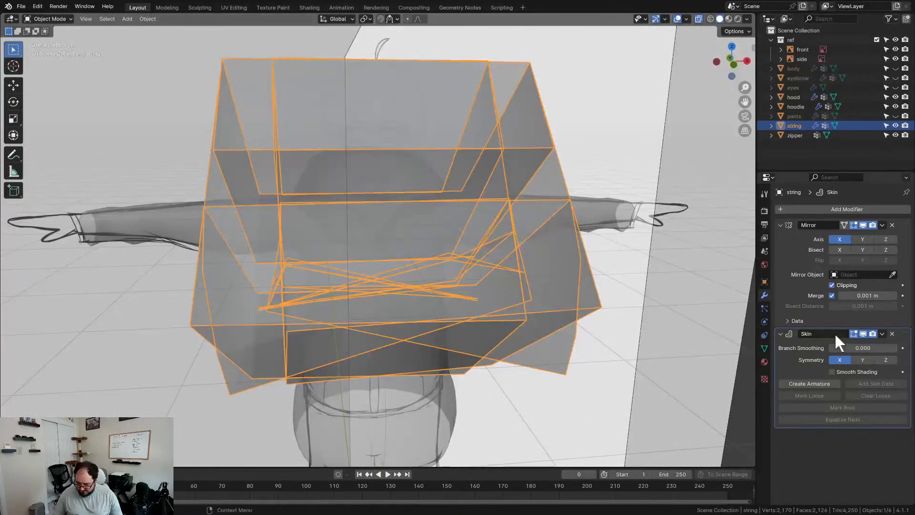
{"action": "mouse_move", "coordinate": [831, 348]}
{"action": "left_mouse_down"}
{"action": "mouse_move", "coordinate": [840, 347]}
{"action": "mouse_move", "coordinate": [828, 364]}
{"action": "left_mouse_up"}
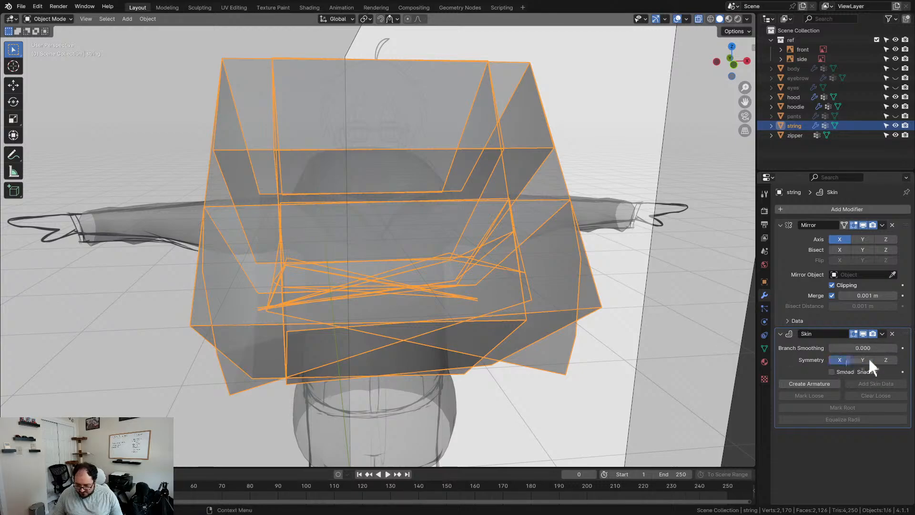
{"action": "left_click", "coordinate": [858, 369]}
{"action": "left_click", "coordinate": [858, 369]}
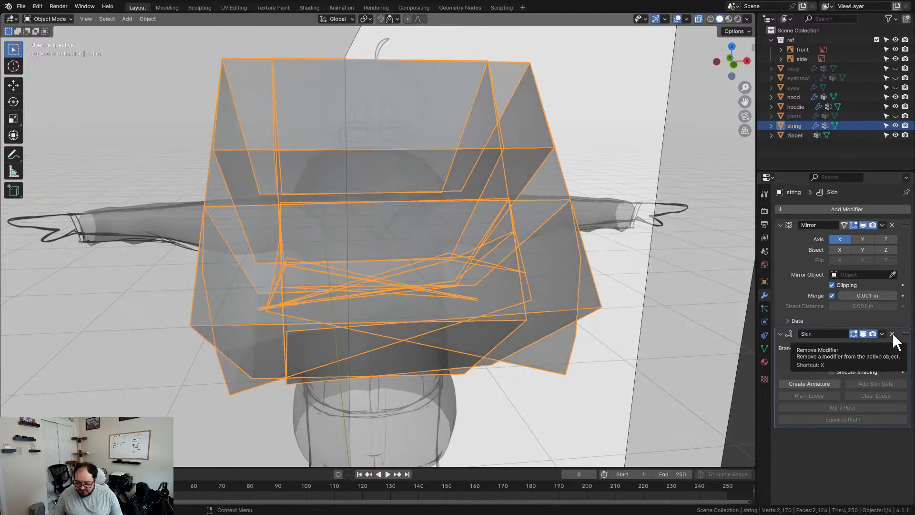
{"action": "middle_click_drag", "start_coordinate": [500, 228], "coordinate": [445, 258]}
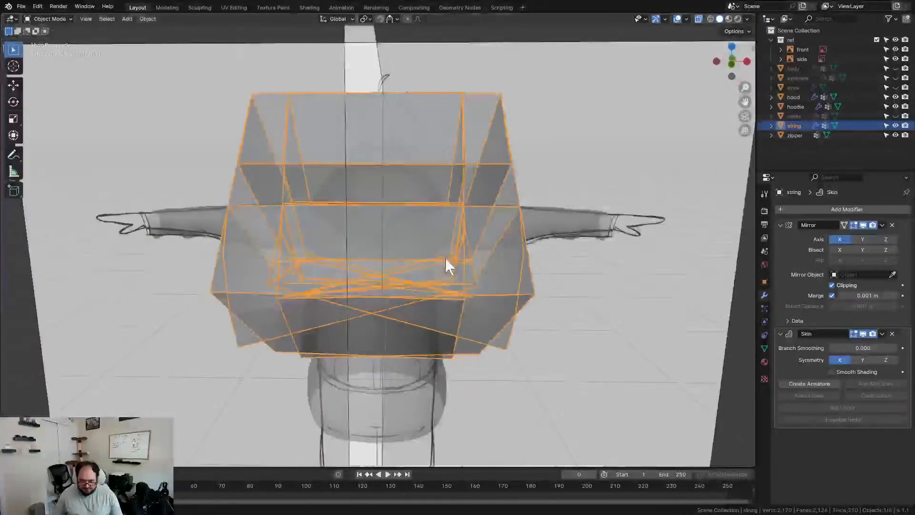
{"action": "left_click", "coordinate": [892, 333]}
{"action": "scroll", "coordinate": [478, 271], "scroll_direction": "up", "scroll_amount": 5}
{"action": "left_click", "coordinate": [827, 209]}
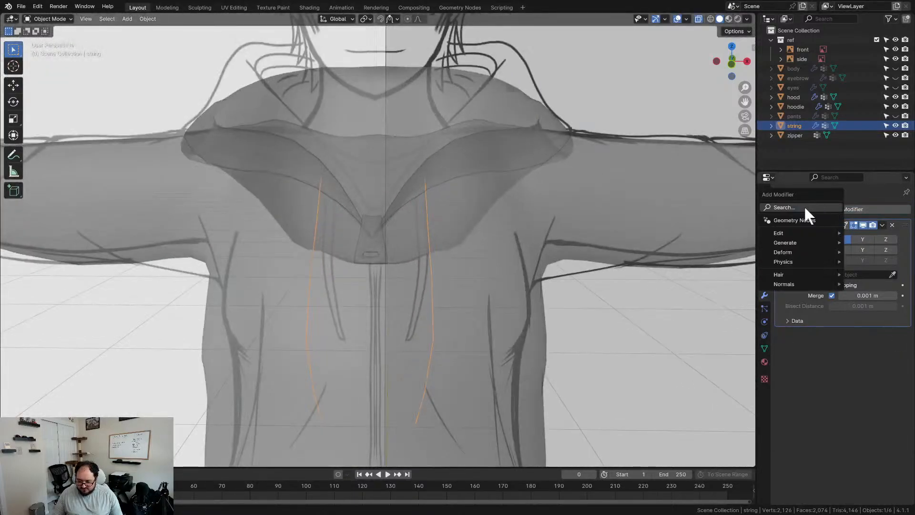
{"action": "left_click", "coordinate": [804, 209]}
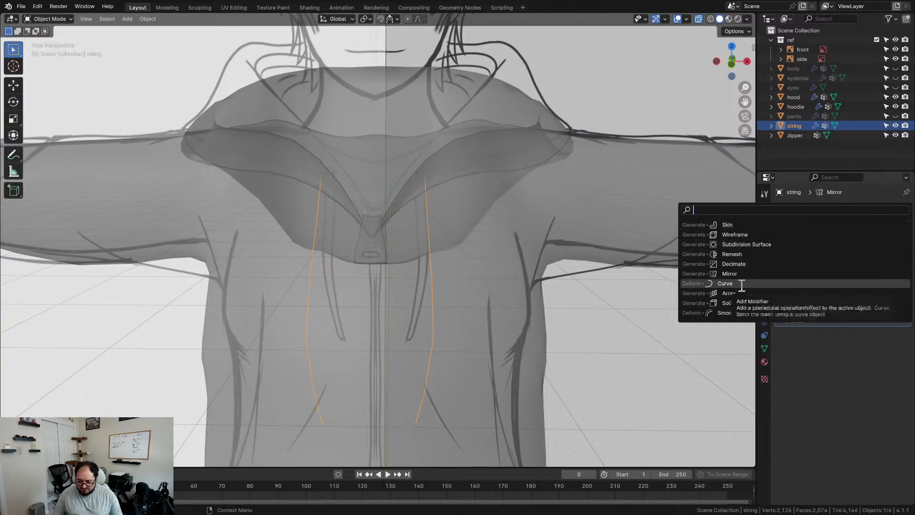
- Convert the mirrored string mesh to a curve object
{"action": "right_click", "coordinate": [427, 229]}
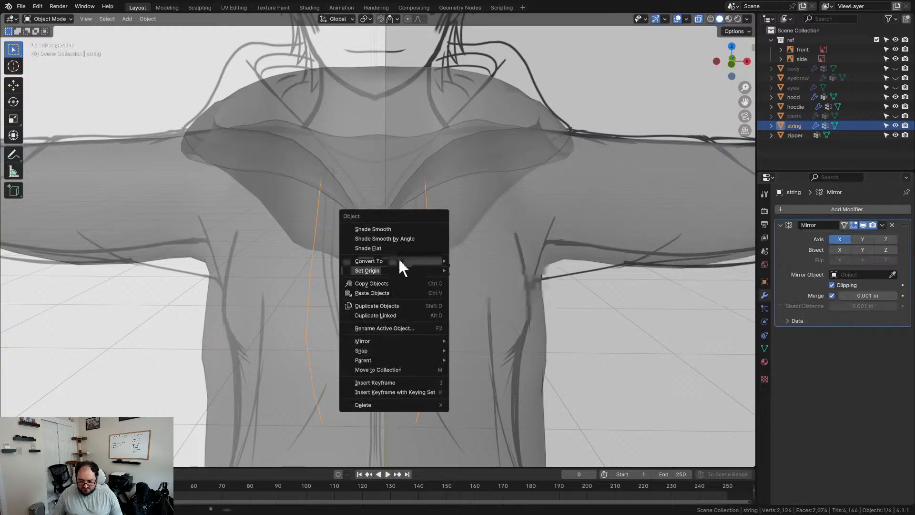
{"action": "left_click", "coordinate": [460, 259]}
{"action": "middle_click_drag", "start_coordinate": [459, 260], "coordinate": [452, 226]}
- Give the string curve a round bevel with a depth of 0.004 m, matching its thickness to the reference drawstrings
{"action": "left_click", "coordinate": [764, 281]}
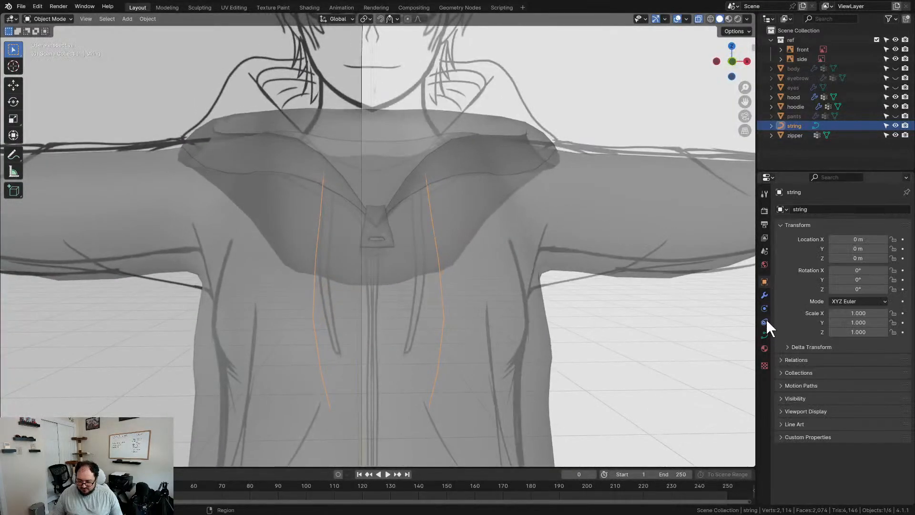
{"action": "left_click", "coordinate": [765, 337]}
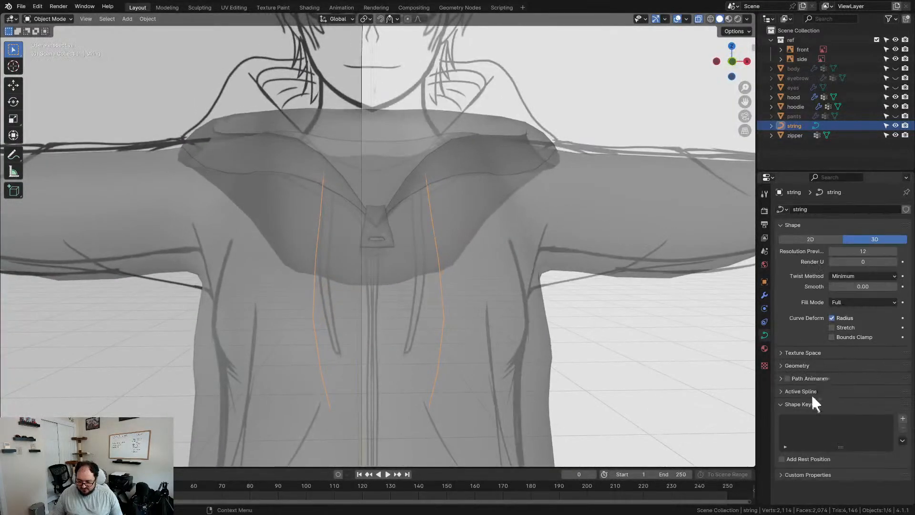
{"action": "left_click", "coordinate": [805, 363]}
{"action": "scroll", "coordinate": [805, 361], "scroll_direction": "down", "scroll_amount": 5}
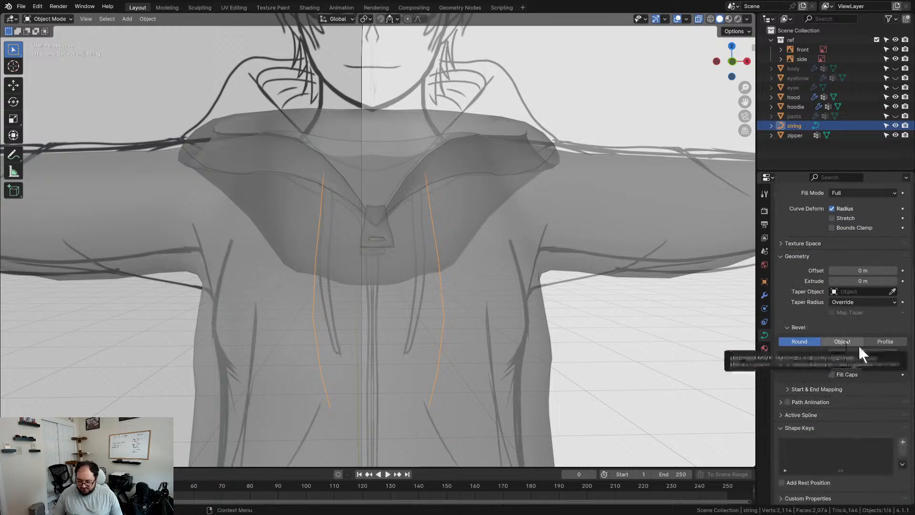
{"action": "left_click", "coordinate": [895, 353]}
{"action": "mouse_move", "coordinate": [520, 270]}
{"action": "middle_mouse_down"}
{"action": "mouse_move", "coordinate": [505, 252]}
{"action": "mouse_move", "coordinate": [432, 265]}
{"action": "mouse_move", "coordinate": [450, 277]}
{"action": "mouse_move", "coordinate": [502, 266]}
{"action": "mouse_move", "coordinate": [508, 274]}
{"action": "middle_mouse_up"}
{"action": "scroll", "coordinate": [503, 266], "scroll_direction": "up", "scroll_amount": 1}
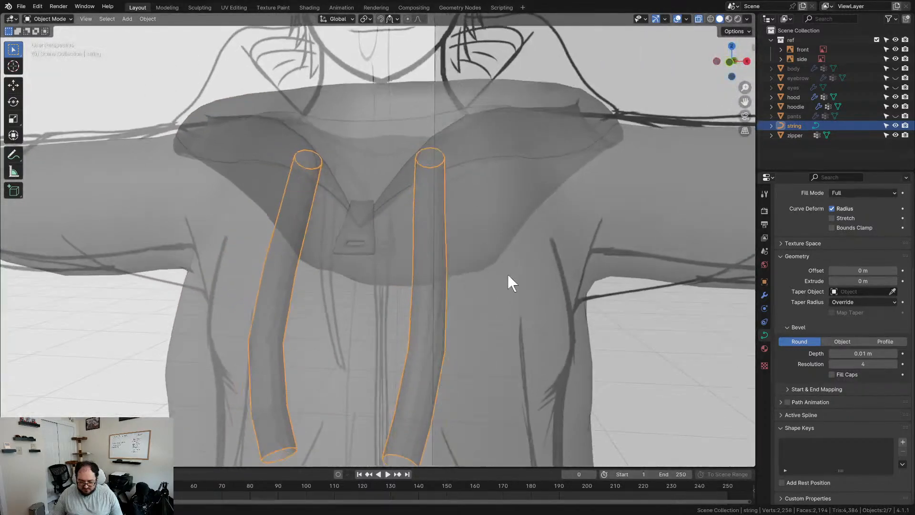
{"action": "left_click_drag", "start_coordinate": [868, 353], "coordinate": [867, 353]}
{"action": "key", "text": "KP_1"}
{"action": "scroll", "coordinate": [586, 333], "scroll_direction": "up", "scroll_amount": 3}
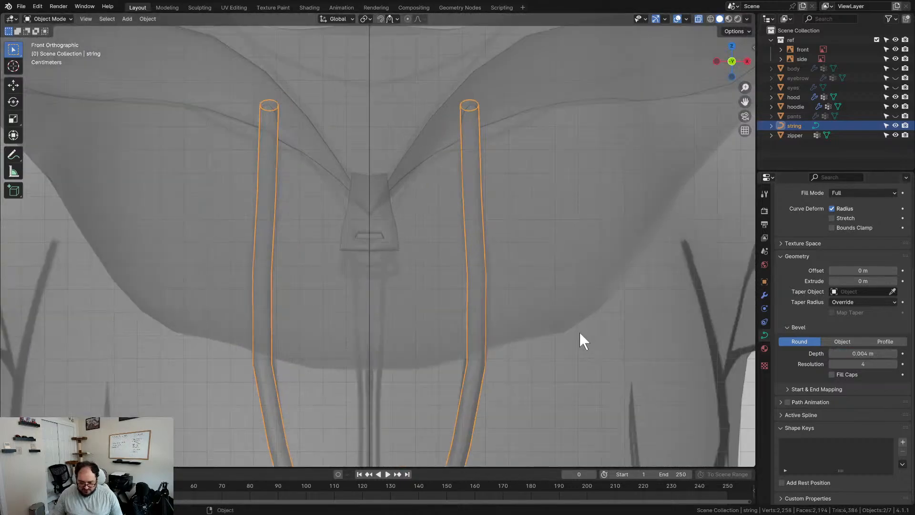
{"action": "scroll", "coordinate": [545, 326], "scroll_direction": "down", "scroll_amount": 3}
{"action": "scroll", "coordinate": [544, 325], "scroll_direction": "up", "scroll_amount": 2}
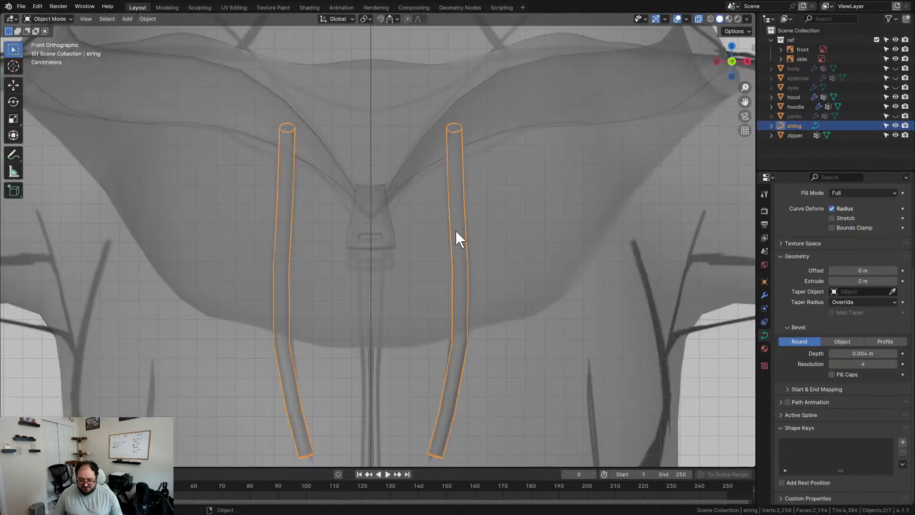
- Lower the string curve's preview resolution to 1
{"action": "left_click", "coordinate": [458, 252]}
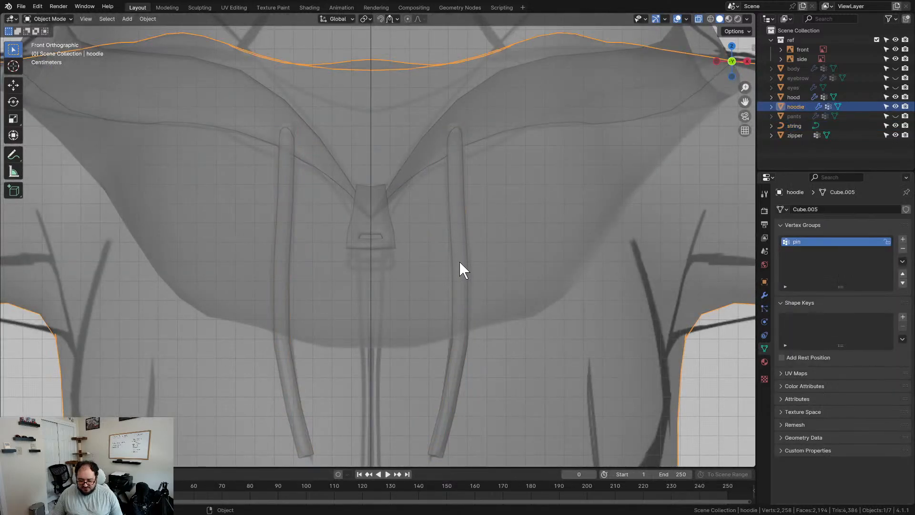
{"action": "left_click", "coordinate": [456, 357]}
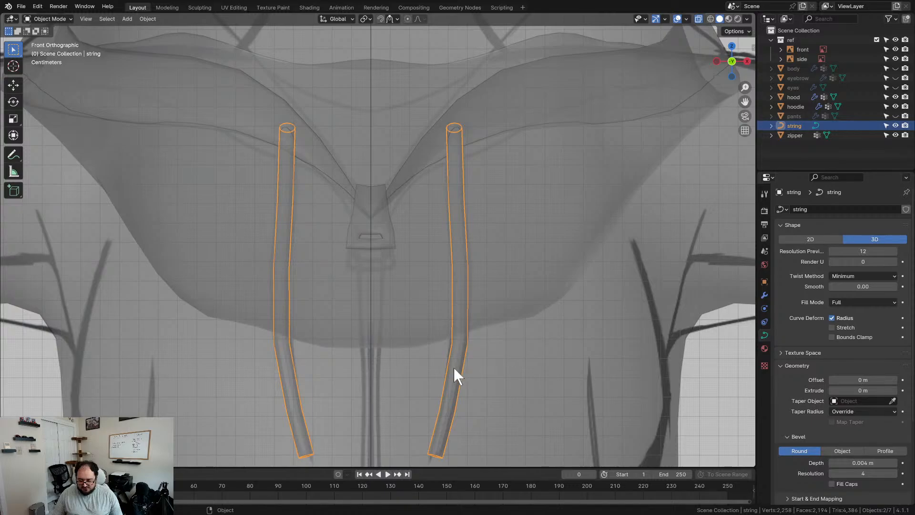
{"action": "middle_click_drag", "start_coordinate": [456, 364], "coordinate": [453, 319]}
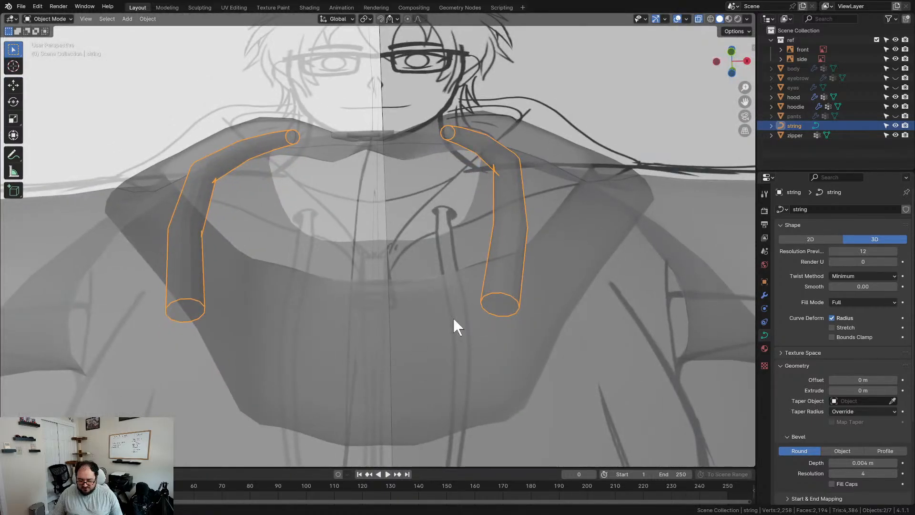
{"action": "left_click", "coordinate": [832, 251]}
{"action": "left_click", "coordinate": [832, 251]}
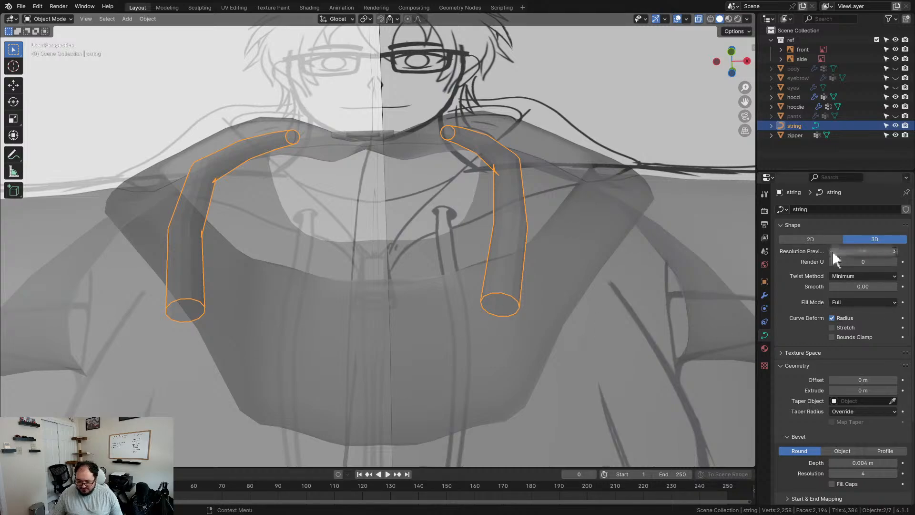
{"action": "left_click", "coordinate": [832, 251]}
{"action": "left_click", "coordinate": [831, 251]}
{"action": "left_click", "coordinate": [831, 250]}
{"action": "left_click", "coordinate": [832, 251]}
{"action": "left_click", "coordinate": [831, 251]}
{"action": "left_click", "coordinate": [831, 251]}
{"action": "left_click", "coordinate": [832, 250]}
{"action": "left_click", "coordinate": [831, 251]}
{"action": "left_click", "coordinate": [831, 250]}
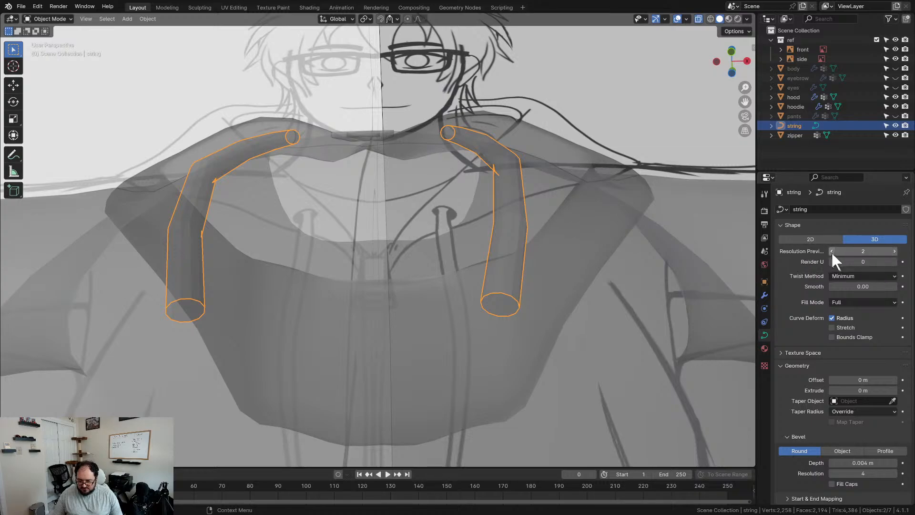
- Set the string curve's bevel resolution to 2
{"action": "left_click", "coordinate": [832, 473]}
{"action": "left_click", "coordinate": [832, 473]}
{"action": "left_click", "coordinate": [832, 474]}
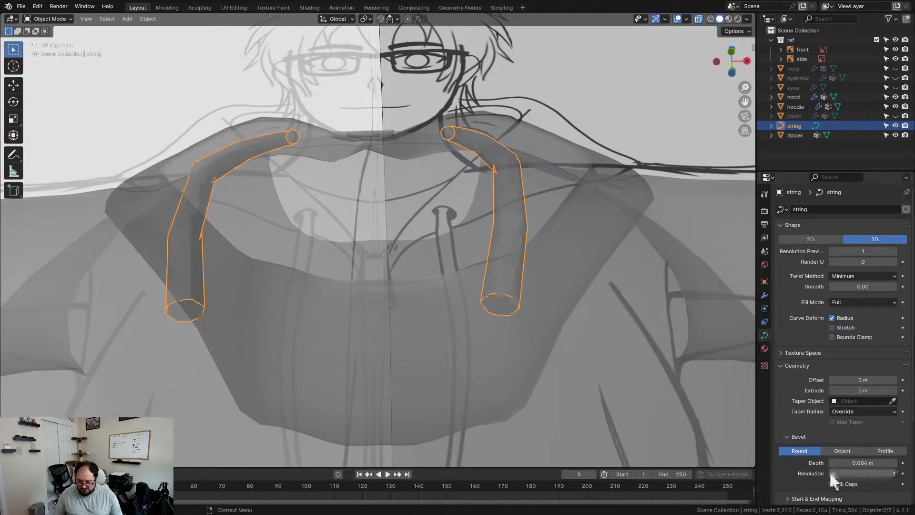
{"action": "left_click", "coordinate": [894, 474]}
- Convert the bevelled string curve to a mesh
{"action": "middle_click_drag", "start_coordinate": [553, 226], "coordinate": [525, 289]}
{"action": "scroll", "coordinate": [854, 367], "scroll_direction": "down", "scroll_amount": 2}
{"action": "scroll", "coordinate": [855, 370], "scroll_direction": "down", "scroll_amount": 4}
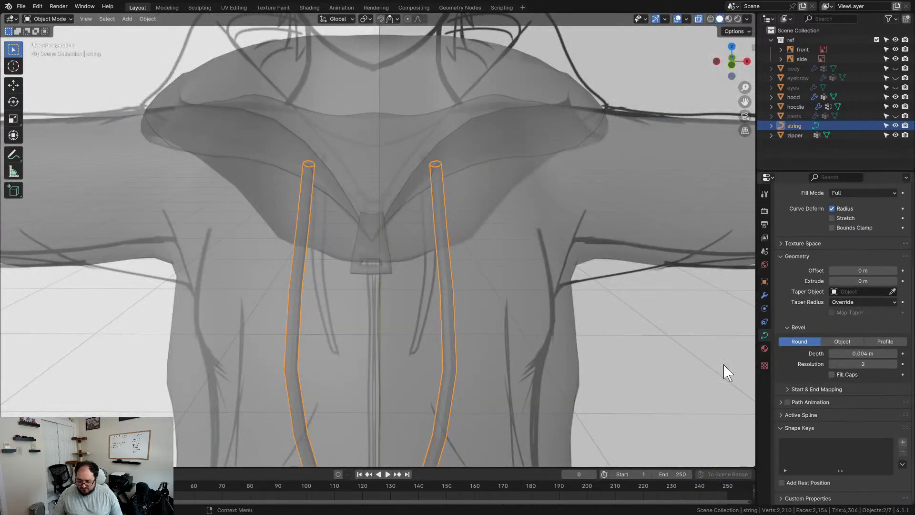
{"action": "right_click", "coordinate": [447, 265]}
{"action": "mouse_move", "coordinate": [445, 259]}
{"action": "left_click", "coordinate": [500, 272]}
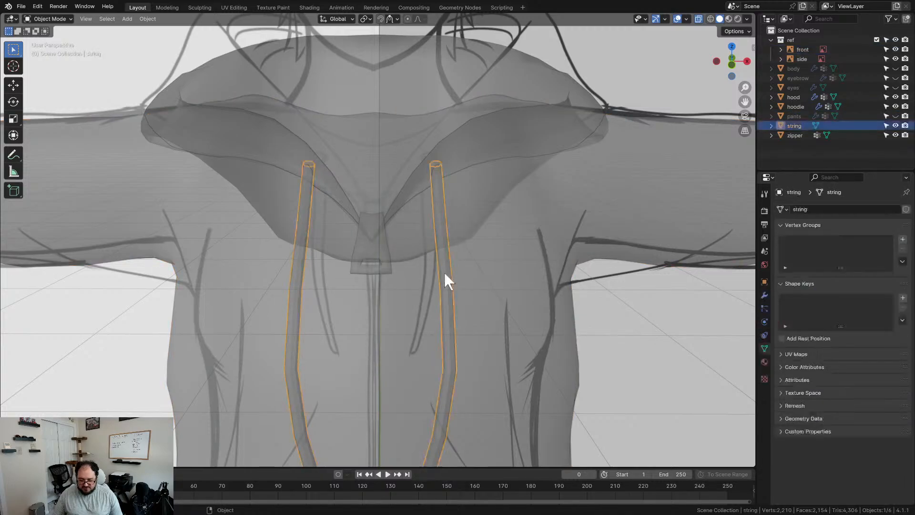
- Collapse the lower end ring of the right-hand string to a point by scaling it to 0, and adjust the tip
{"action": "key", "text": "Tab"}
{"action": "scroll", "coordinate": [457, 267], "scroll_direction": "down", "scroll_amount": 3}
{"action": "key", "text": "KP_1"}
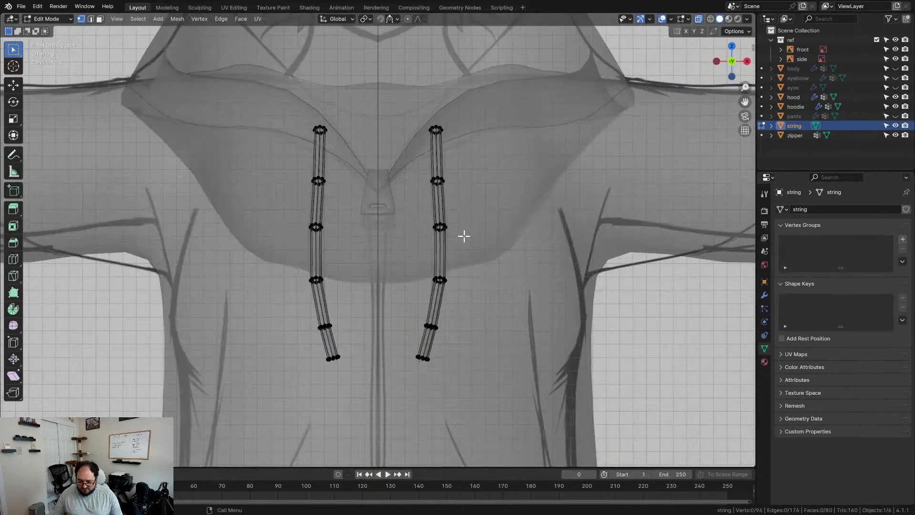
{"action": "scroll", "coordinate": [457, 270], "scroll_direction": "up", "scroll_amount": 5}
{"action": "scroll", "coordinate": [453, 310], "scroll_direction": "down", "scroll_amount": 4, "text": "shift"}
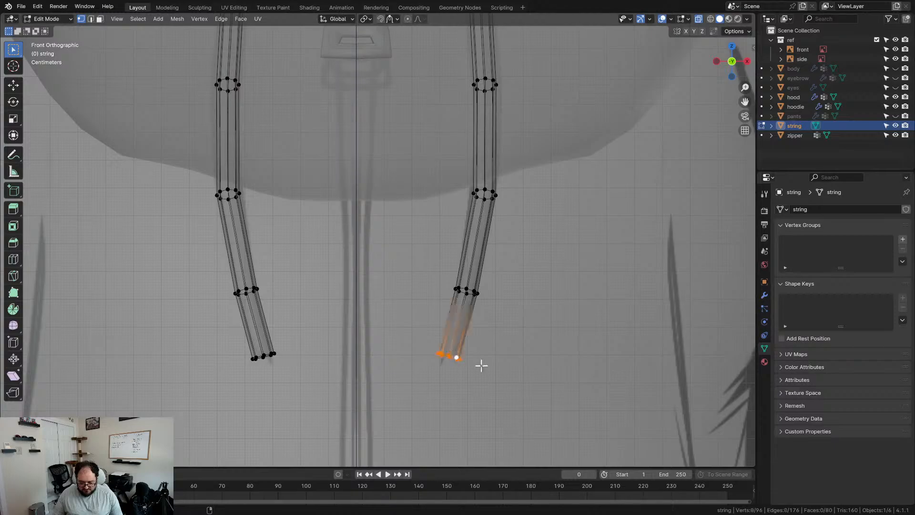
{"action": "key", "text": "s"}
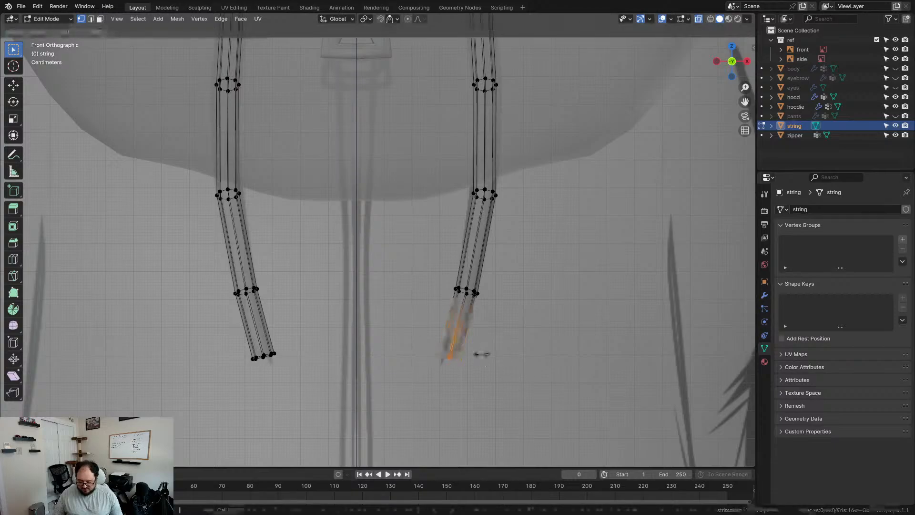
{"action": "key", "text": "0"}
{"action": "key", "text": "Return"}
{"action": "left_click", "coordinate": [476, 370]}
- Select the edge ring just above the string's pointed tip and nudge it slightly to refine the taper
{"action": "scroll", "coordinate": [500, 295], "scroll_direction": "down", "scroll_amount": 2}
{"action": "middle_click_drag", "start_coordinate": [488, 286], "coordinate": [482, 347], "text": "shift"}
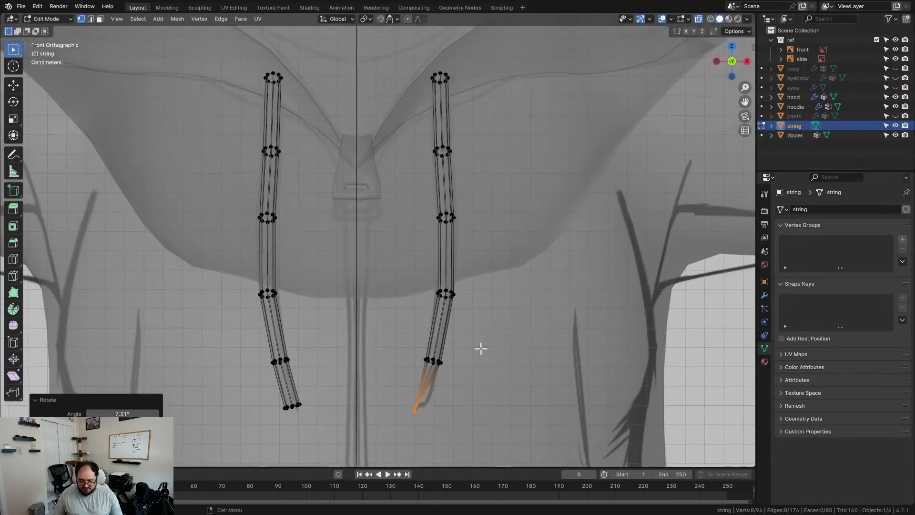
{"action": "scroll", "coordinate": [453, 367], "scroll_direction": "up", "scroll_amount": 2}
{"action": "scroll", "coordinate": [427, 379], "scroll_direction": "down", "scroll_amount": 2}
{"action": "left_click", "coordinate": [430, 360], "text": "alt"}
{"action": "key", "text": "g"}
{"action": "left_click", "coordinate": [498, 385]}
- Extrude the upper end ring of the right-hand string back into the hood and rotate it about 37.9°
{"action": "middle_click_drag", "start_coordinate": [493, 228], "coordinate": [488, 373], "text": "shift"}
{"action": "scroll", "coordinate": [471, 285], "scroll_direction": "up", "scroll_amount": 4}
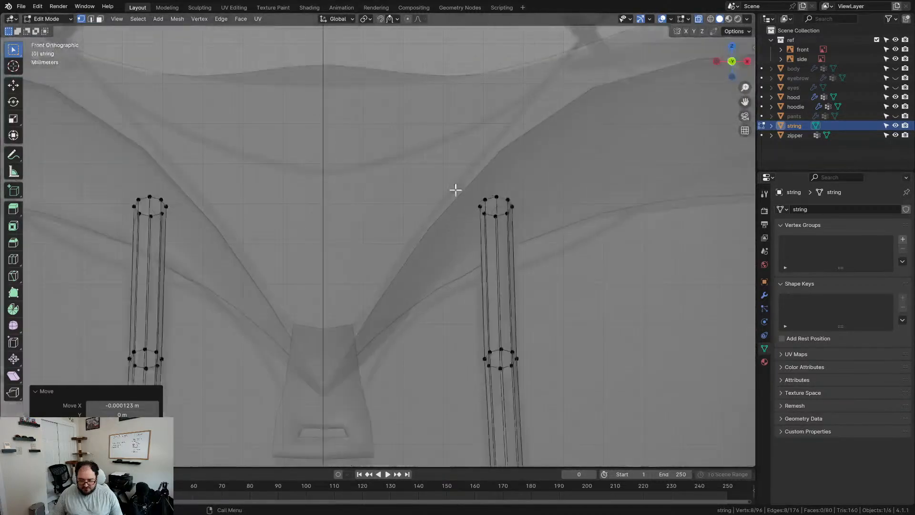
{"action": "left_click_drag", "start_coordinate": [571, 238], "coordinate": [570, 238]}
{"action": "scroll", "coordinate": [558, 251], "scroll_direction": "up", "scroll_amount": 1}
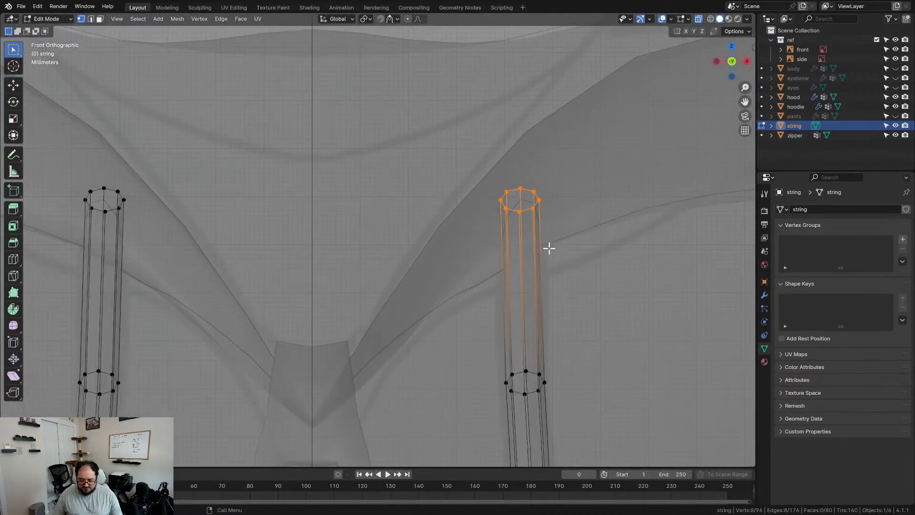
{"action": "scroll", "coordinate": [549, 248], "scroll_direction": "down", "scroll_amount": 3}
{"action": "middle_click_drag", "start_coordinate": [544, 245], "coordinate": [435, 251]}
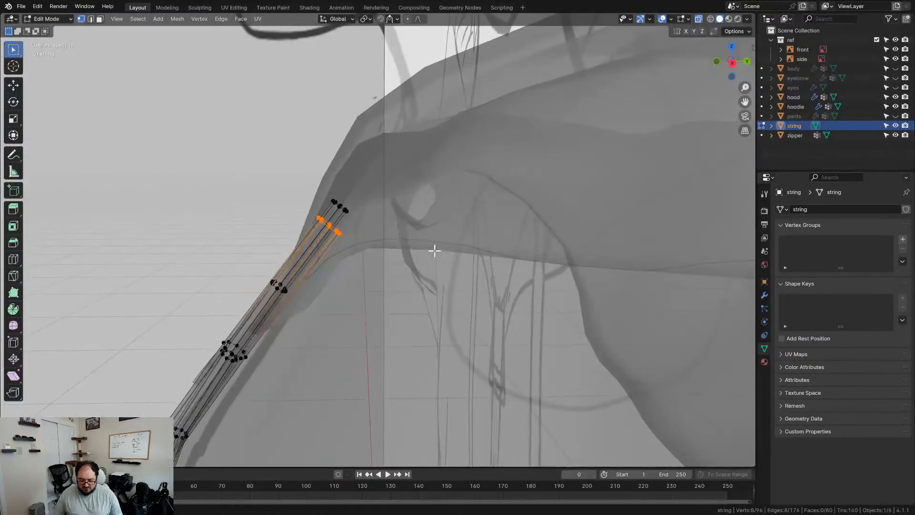
{"action": "key", "text": "KP_3"}
{"action": "scroll", "coordinate": [426, 248], "scroll_direction": "up", "scroll_amount": 2}
{"action": "key", "text": "e"}
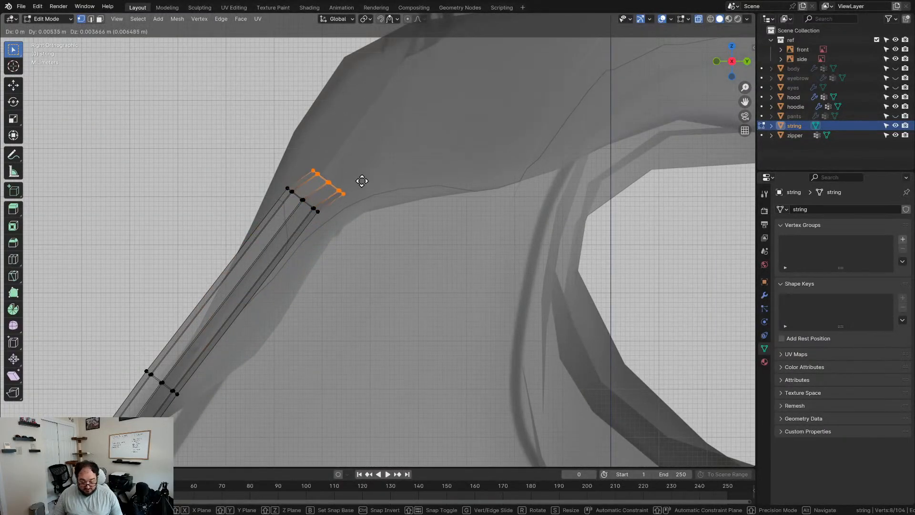
{"action": "left_click", "coordinate": [412, 184]}
{"action": "key", "text": "r"}
{"action": "left_click", "coordinate": [385, 224]}
- Try to collapse the extruded upper ring by scaling it to 0
{"action": "key", "text": "s"}
{"action": "key", "text": "0"}
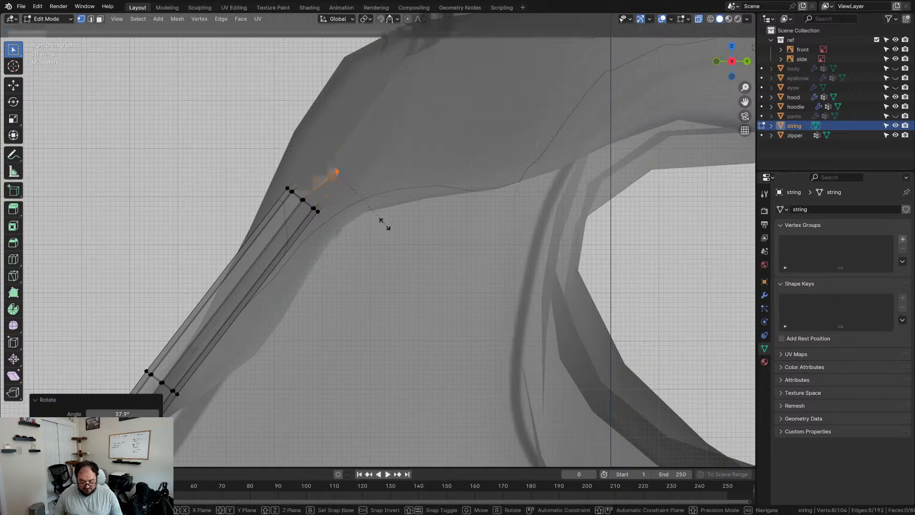
{"action": "left_click", "coordinate": [385, 224]}
{"action": "key", "text": "ctrl+z"}
- Scale, move and rotate the extruded upper ring so the string bends into the hood
{"action": "key", "text": "s"}
{"action": "left_click", "coordinate": [384, 217]}
{"action": "key", "text": "g"}
{"action": "left_click", "coordinate": [388, 233]}
{"action": "key", "text": "r"}
{"action": "left_click", "coordinate": [383, 246]}
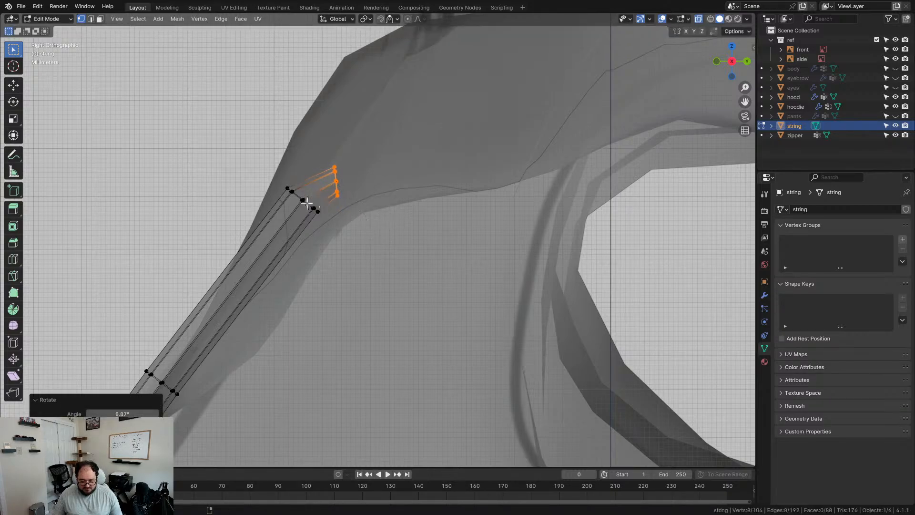
{"action": "middle_click_drag", "start_coordinate": [316, 211], "coordinate": [373, 227]}
{"action": "left_click", "coordinate": [422, 224], "text": "alt"}
{"action": "key", "text": "shift+r"}
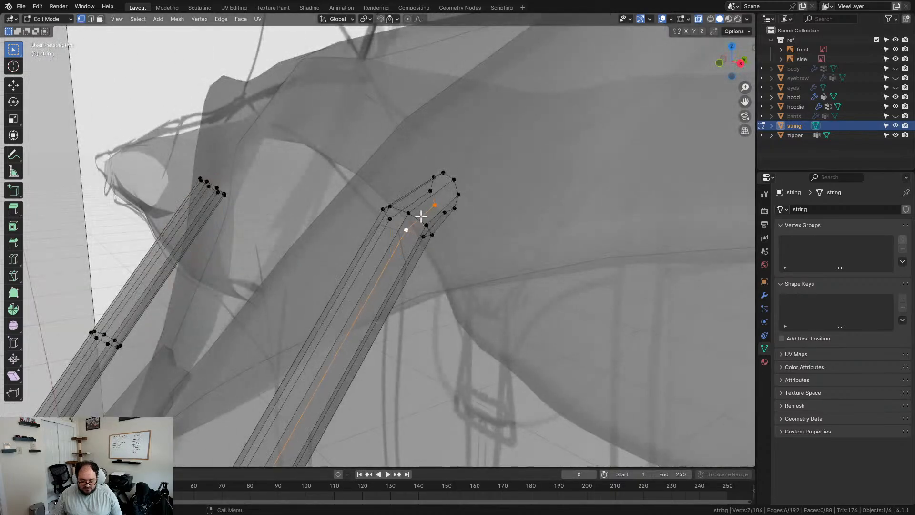
{"action": "key", "text": "shift+r"}
- Delete all vertices of the unedited left-hand string
{"action": "middle_click_drag", "start_coordinate": [425, 228], "coordinate": [395, 265]}
{"action": "key", "text": "alt+a"}
{"action": "scroll", "coordinate": [522, 300], "scroll_direction": "down", "scroll_amount": 3}
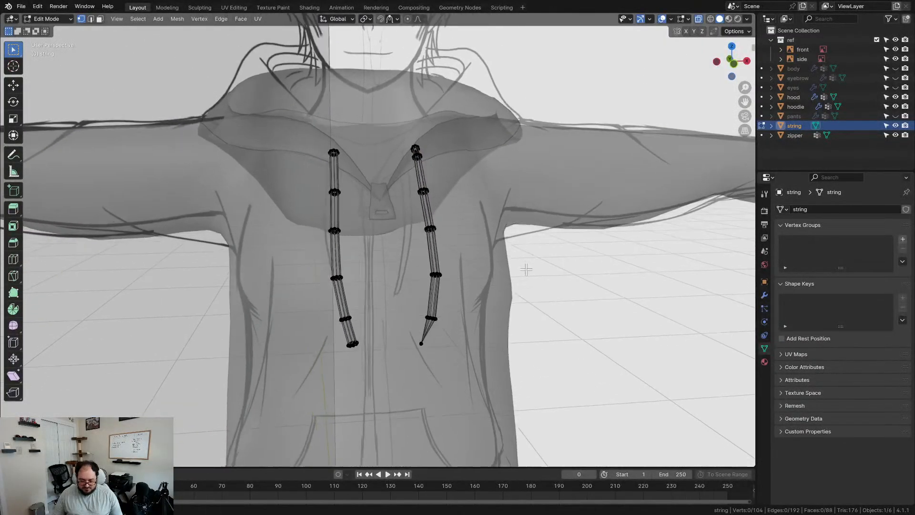
{"action": "key", "text": "l"}
{"action": "key", "text": "x"}
{"action": "left_click", "coordinate": [333, 244]}
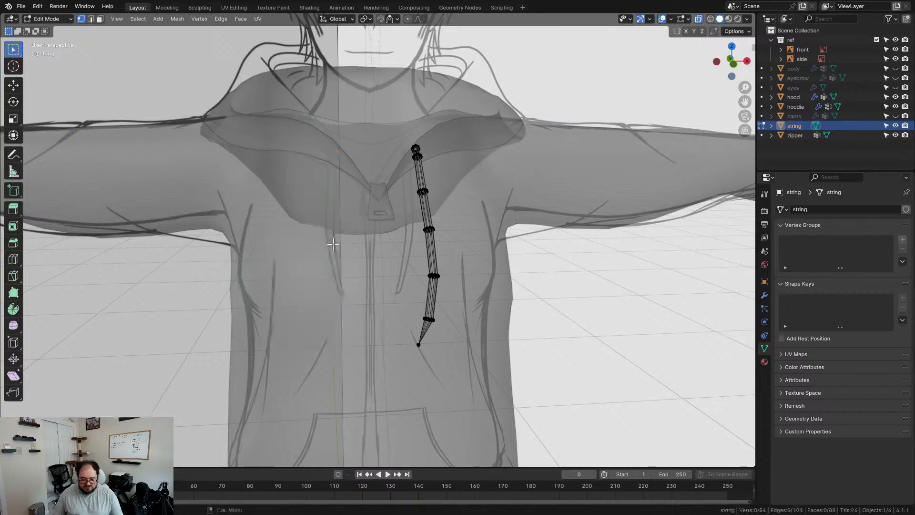
- Try to mirror the remaining string's vertices, first along global X and then with Interactive Mirror
{"action": "right_click", "coordinate": [437, 228]}
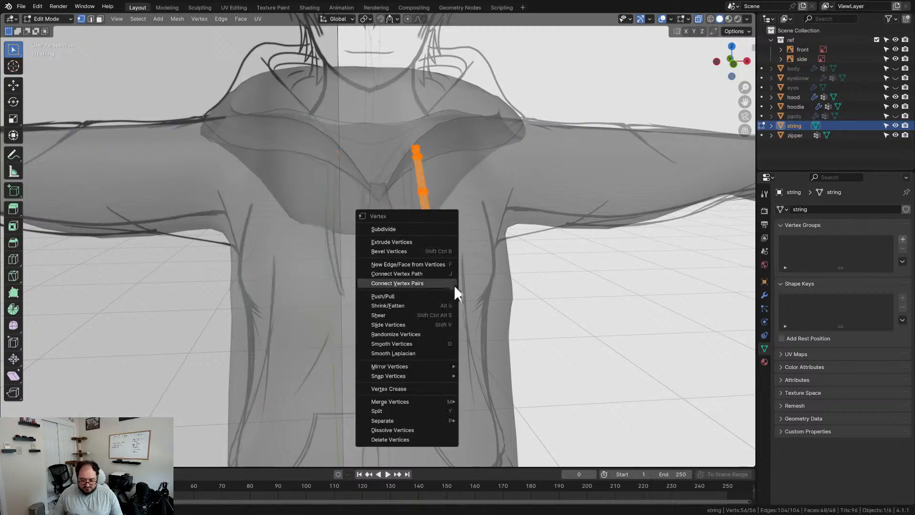
{"action": "mouse_move", "coordinate": [422, 366]}
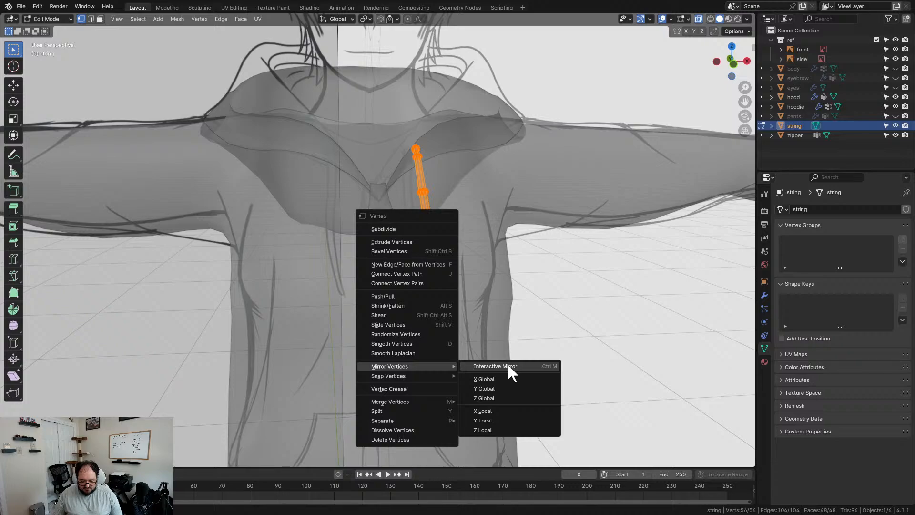
{"action": "left_click", "coordinate": [498, 377]}
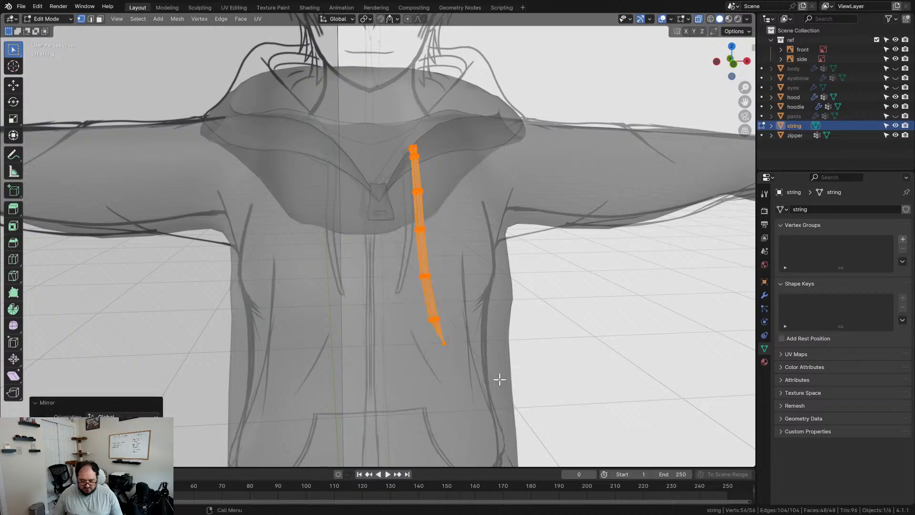
{"action": "right_click", "coordinate": [411, 243]}
{"action": "mouse_move", "coordinate": [422, 236]}
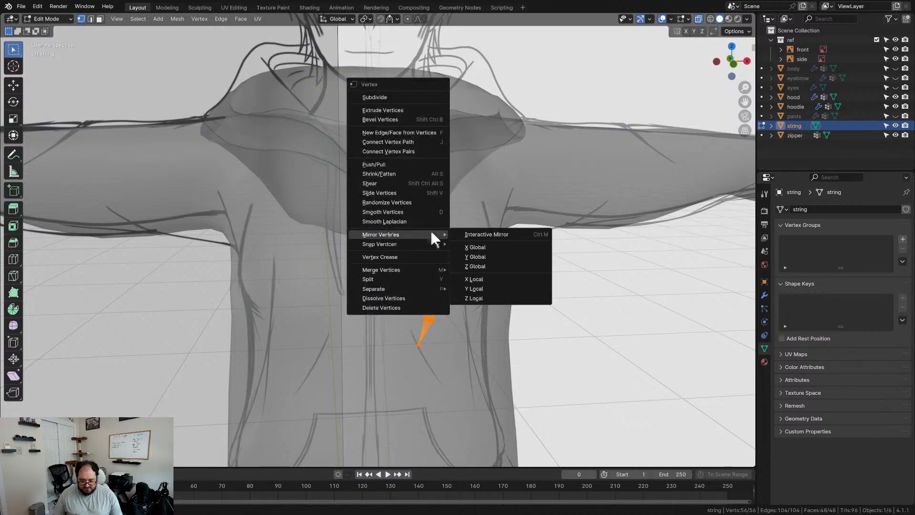
{"action": "left_click", "coordinate": [489, 234]}
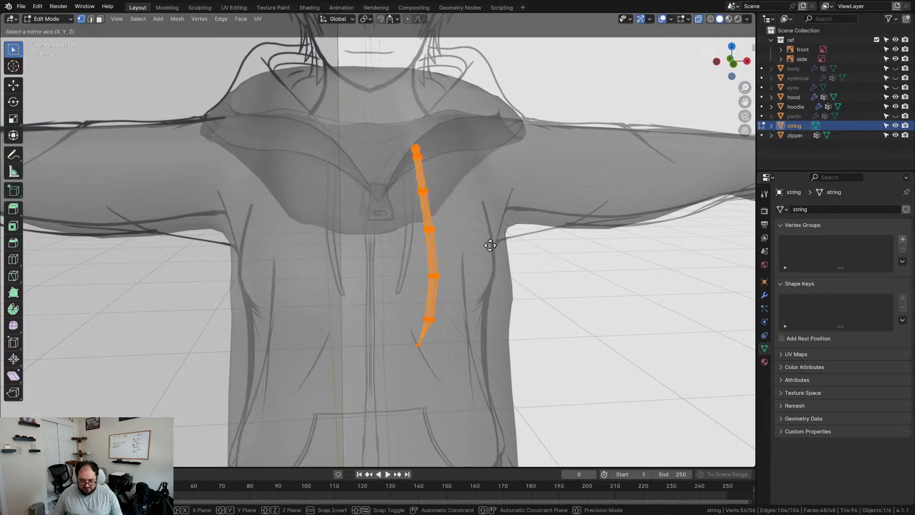
{"action": "left_click", "coordinate": [545, 277]}
- Add a Mirror modifier on the X axis to the string object
{"action": "key", "text": "Tab"}
{"action": "scroll", "coordinate": [479, 235], "scroll_direction": "down", "scroll_amount": 1}
{"action": "middle_click_drag", "start_coordinate": [478, 236], "coordinate": [463, 242]}
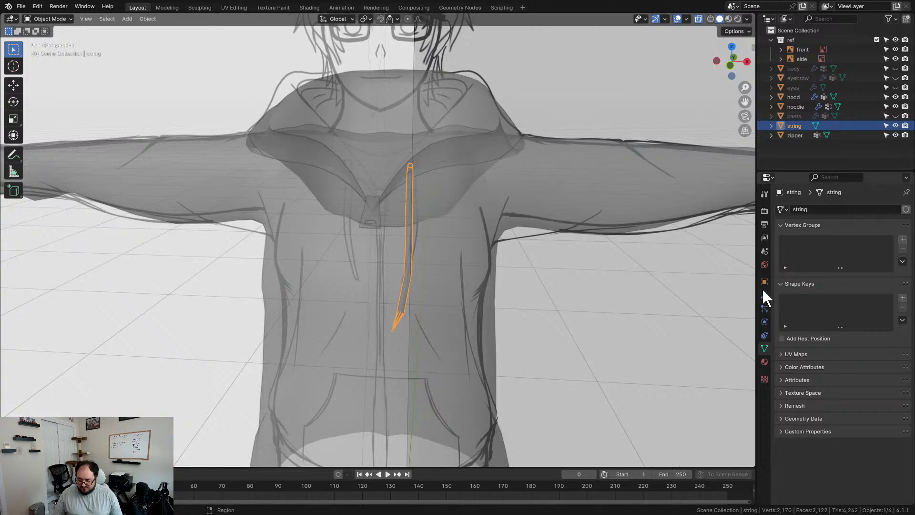
{"action": "left_click", "coordinate": [764, 295]}
{"action": "left_click", "coordinate": [825, 205]}
{"action": "left_click", "coordinate": [786, 205]}
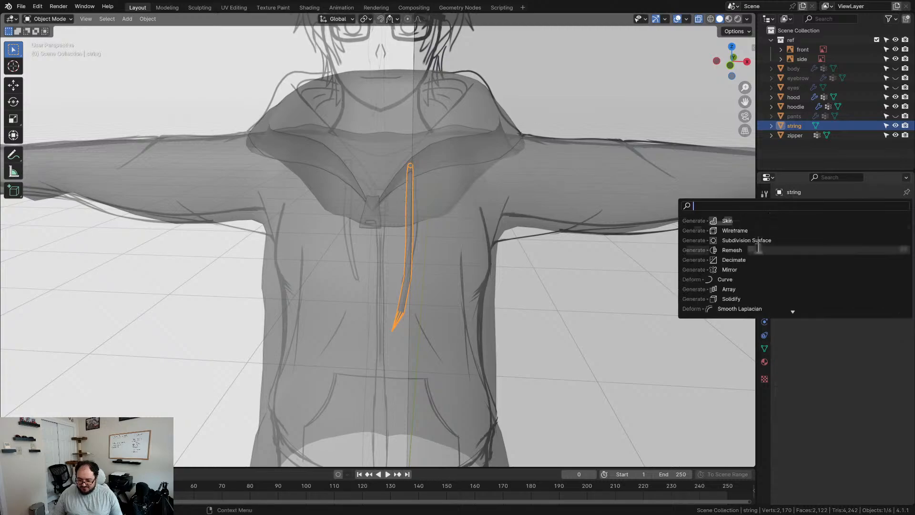
{"action": "left_click", "coordinate": [733, 269]}
{"action": "scroll", "coordinate": [605, 267], "scroll_direction": "up", "scroll_amount": 3}
{"action": "mouse_move", "coordinate": [591, 258]}
{"action": "middle_mouse_down"}
{"action": "mouse_move", "coordinate": [439, 253]}
{"action": "mouse_move", "coordinate": [500, 264]}
{"action": "mouse_move", "coordinate": [600, 261]}
{"action": "middle_mouse_up"}
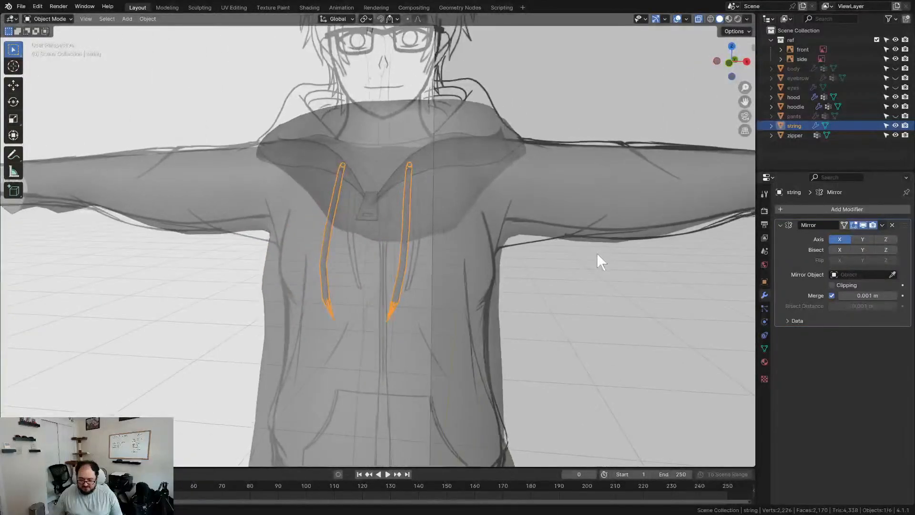
- Add one centred edge loop in the string's tapered tip section and smooth the vertices around it
{"action": "middle_click_drag", "start_coordinate": [473, 235], "coordinate": [476, 239]}
{"action": "key", "text": "Tab"}
{"action": "key", "text": "KP_Decimal"}
{"action": "middle_click_drag", "start_coordinate": [435, 269], "coordinate": [481, 371]}
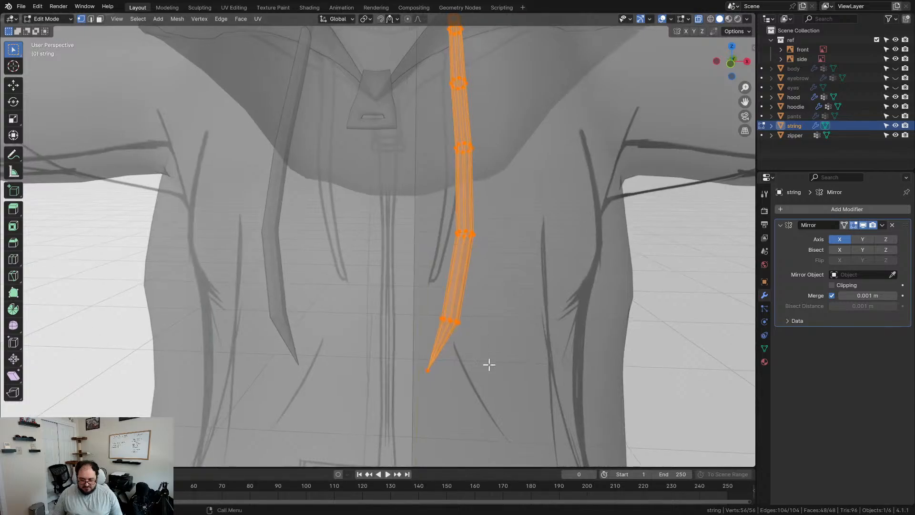
{"action": "left_click", "coordinate": [444, 337]}
{"action": "right_click", "coordinate": [445, 337]}
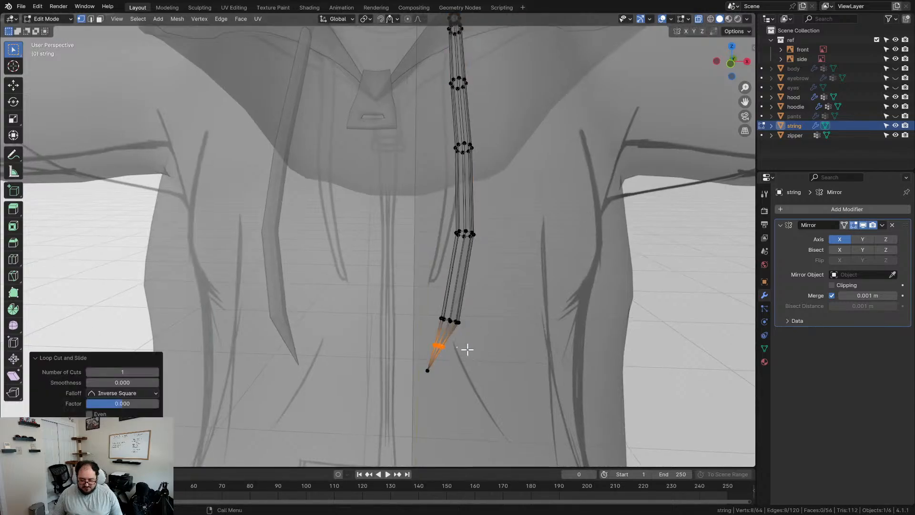
{"action": "key", "text": "ctrl+KP_Add"}
{"action": "right_click", "coordinate": [461, 321]}
{"action": "left_click", "coordinate": [461, 322]}
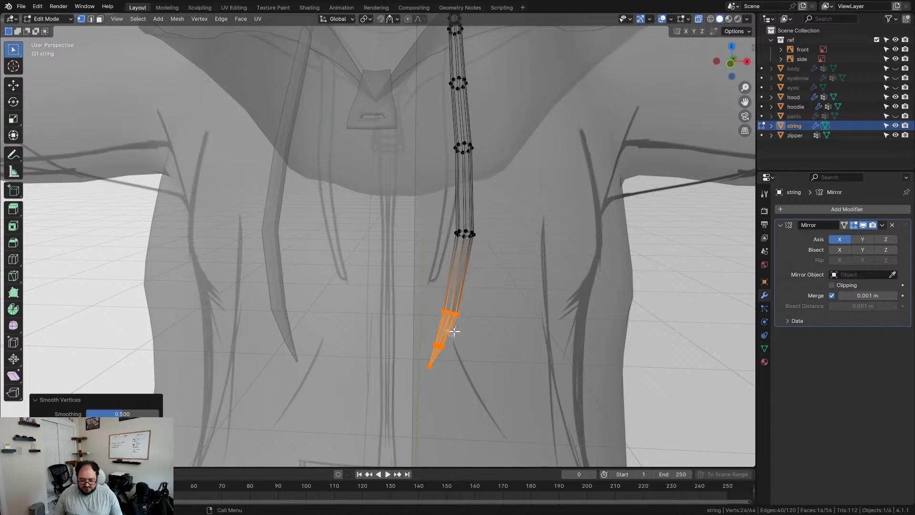
- Bevel the edge loop at the bend above the string's tapered tip into two loops
{"action": "left_click", "coordinate": [446, 327]}
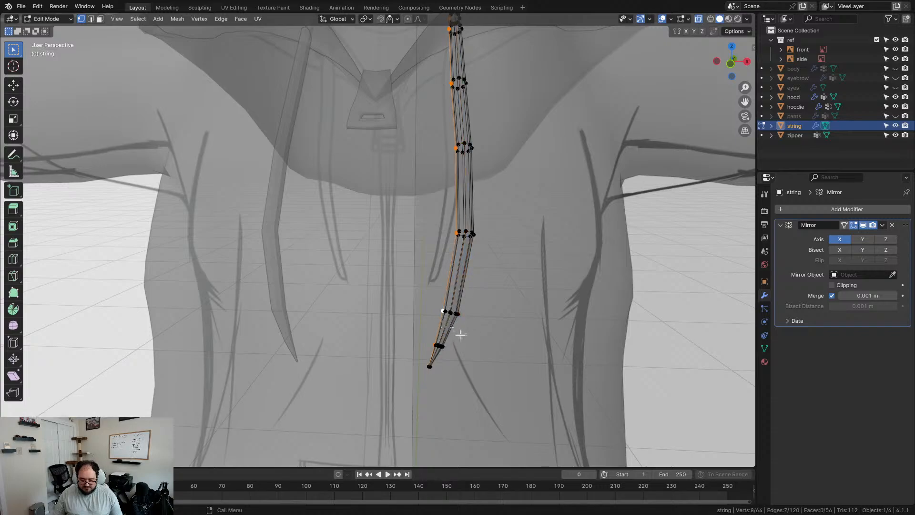
{"action": "left_click", "coordinate": [459, 333]}
{"action": "right_click", "coordinate": [461, 330]}
{"action": "key", "text": "ctrl+KP_Add"}
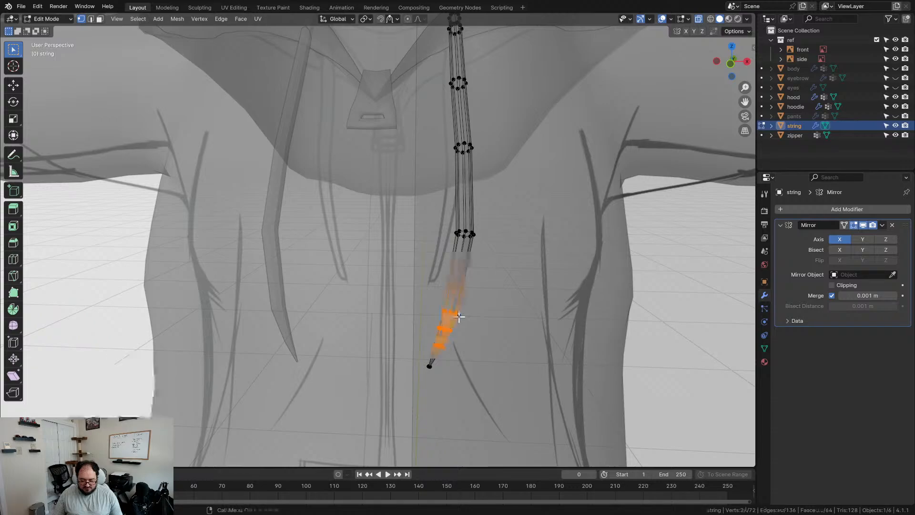
- Smooth the vertices around the next edge loop up the string and bevel that loop into two
{"action": "left_click", "coordinate": [463, 233]}
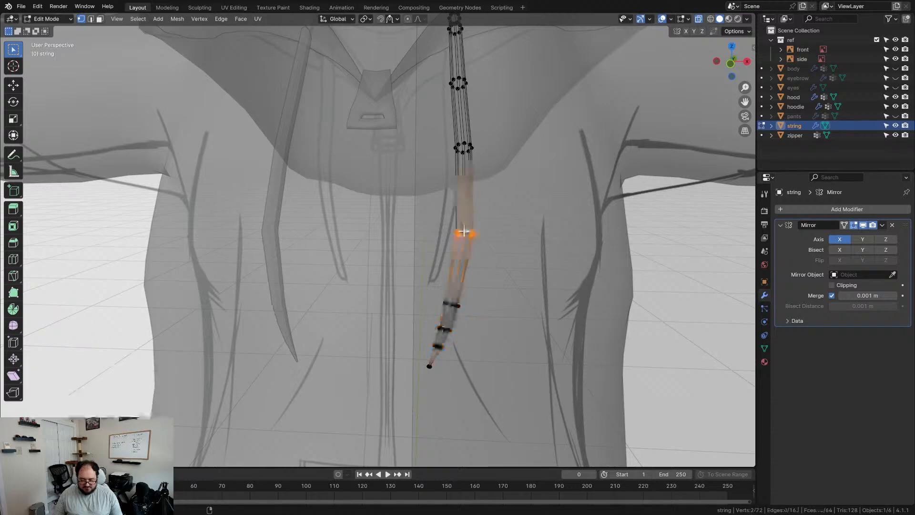
{"action": "key", "text": "ctrl+KP_Add"}
{"action": "right_click", "coordinate": [465, 231]}
{"action": "left_click", "coordinate": [463, 229]}
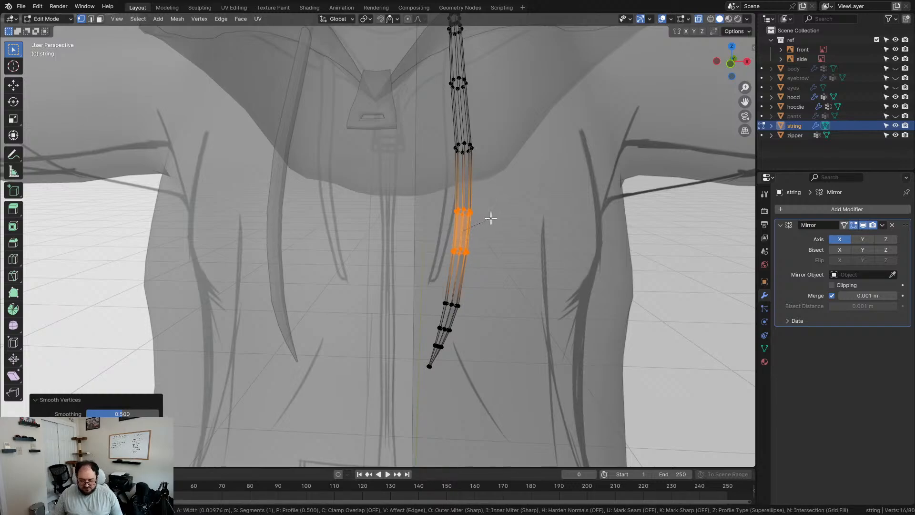
{"action": "right_click", "coordinate": [491, 222]}
- Leave Edit Mode and apply smooth shading to the string object
{"action": "middle_click_drag", "start_coordinate": [445, 188], "coordinate": [430, 260], "text": "shift"}
{"action": "scroll", "coordinate": [453, 242], "scroll_direction": "down", "scroll_amount": 2}
{"action": "key", "text": "Tab"}
{"action": "right_click", "coordinate": [420, 209]}
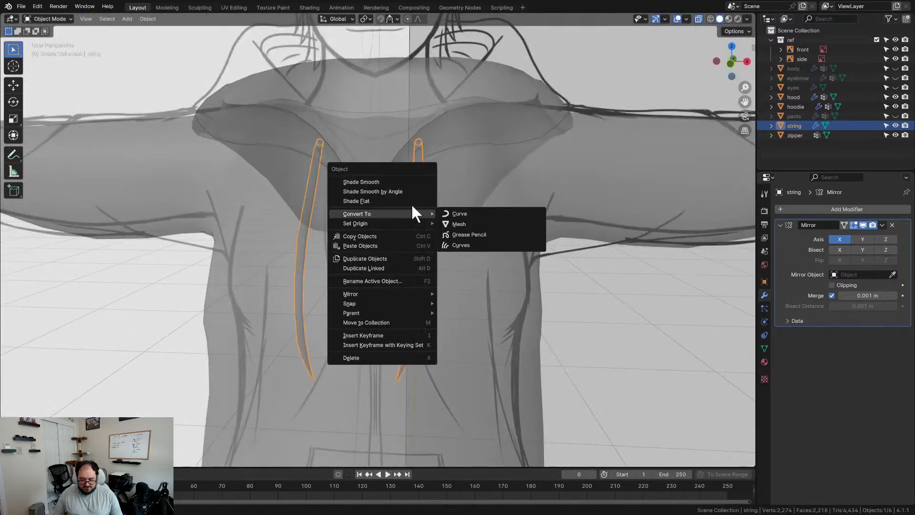
{"action": "left_click", "coordinate": [382, 179]}
{"action": "middle_click_drag", "start_coordinate": [388, 194], "coordinate": [469, 248]}
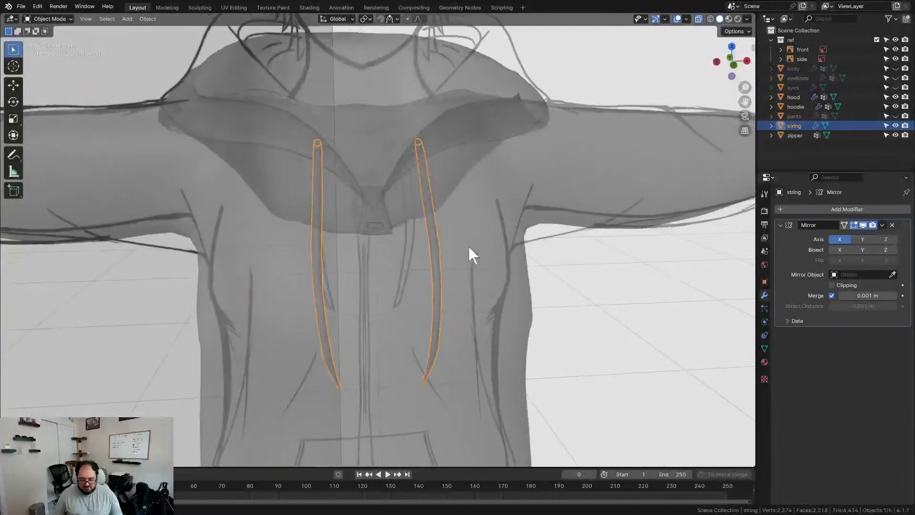
{"action": "scroll", "coordinate": [432, 228], "scroll_direction": "down", "scroll_amount": 3}
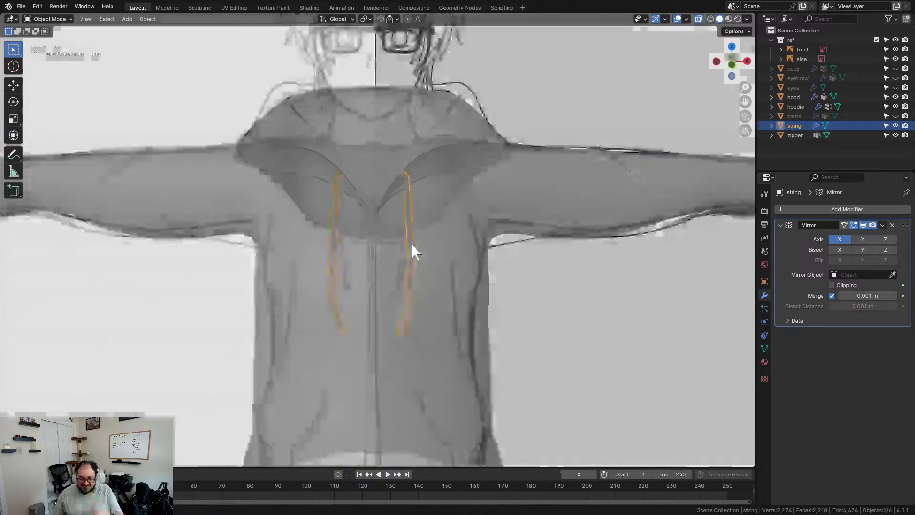
{"action": "key", "text": "h"}
{"action": "key", "text": "ctrl+z"}
{"action": "mouse_move", "coordinate": [408, 241]}
{"action": "middle_mouse_down"}
{"action": "mouse_move", "coordinate": [521, 255]}
{"action": "mouse_move", "coordinate": [529, 247]}
{"action": "mouse_move", "coordinate": [342, 237]}
{"action": "mouse_move", "coordinate": [320, 248]}
{"action": "mouse_move", "coordinate": [436, 248]}
{"action": "mouse_move", "coordinate": [424, 233]}
{"action": "middle_mouse_up"}
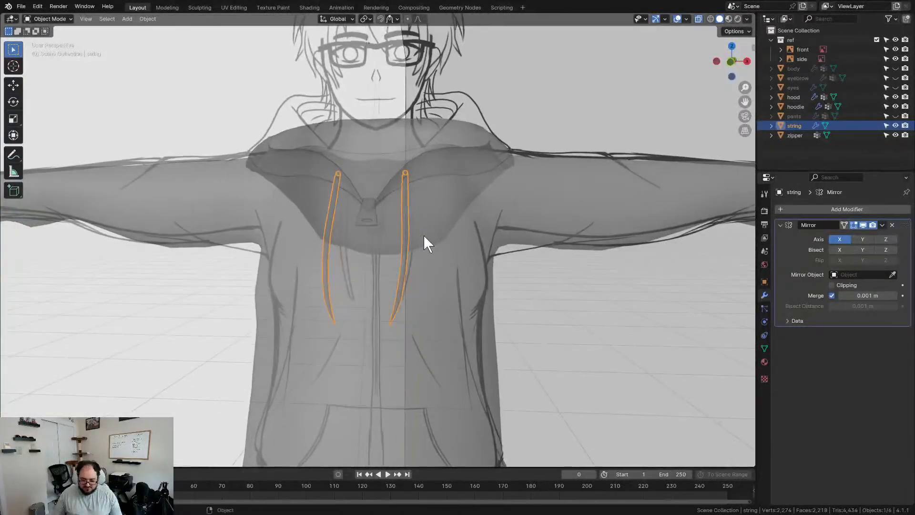
- Set the viewport to opaque solid shading with X-ray turned off
{"action": "left_click", "coordinate": [423, 234]}
{"action": "scroll", "coordinate": [409, 297], "scroll_direction": "down", "scroll_amount": 3}
{"action": "key", "text": "shift+z"}
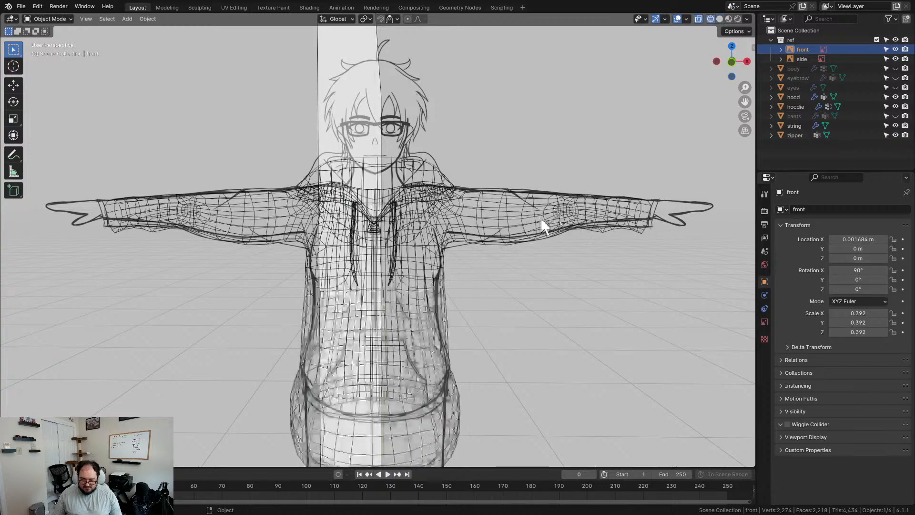
{"action": "left_click", "coordinate": [719, 18]}
{"action": "left_click", "coordinate": [699, 18]}
- Examine the hood, zipper and mirrored drawstrings up close from the front and from several angles
{"action": "scroll", "coordinate": [505, 226], "scroll_direction": "up", "scroll_amount": 2}
{"action": "mouse_move", "coordinate": [502, 219]}
{"action": "middle_mouse_down"}
{"action": "mouse_move", "coordinate": [454, 233]}
{"action": "mouse_move", "coordinate": [397, 220]}
{"action": "mouse_move", "coordinate": [505, 227]}
{"action": "middle_mouse_up"}
{"action": "scroll", "coordinate": [426, 214], "scroll_direction": "up", "scroll_amount": 3}
{"action": "scroll", "coordinate": [426, 213], "scroll_direction": "up", "scroll_amount": 2}
{"action": "middle_click_drag", "start_coordinate": [419, 208], "coordinate": [381, 320]}
{"action": "scroll", "coordinate": [416, 299], "scroll_direction": "down", "scroll_amount": 3}
{"action": "scroll", "coordinate": [361, 342], "scroll_direction": "up", "scroll_amount": 4}
{"action": "scroll", "coordinate": [394, 284], "scroll_direction": "down", "scroll_amount": 3}
{"action": "middle_click_drag", "start_coordinate": [394, 284], "coordinate": [370, 284]}
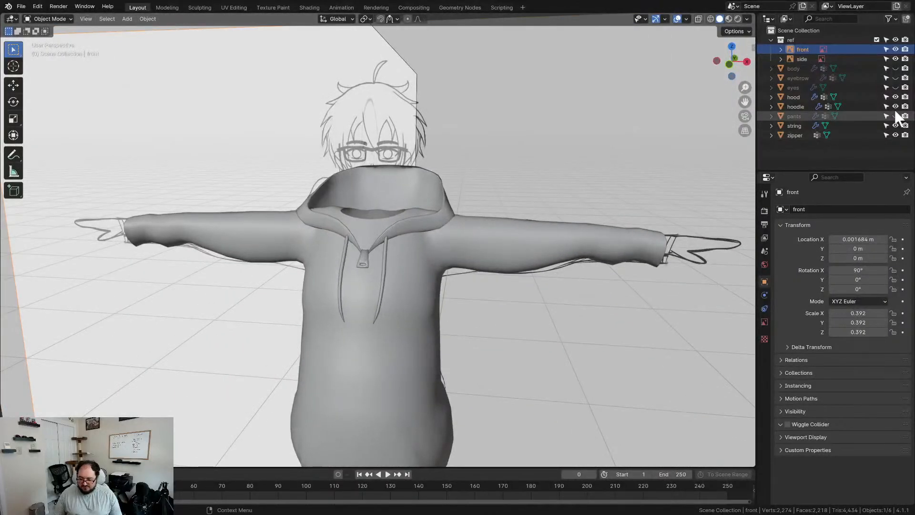
- Unhide the body, pants, eyebrow and eyes objects, and make the ref collection unselectable
{"action": "left_click", "coordinate": [896, 70]}
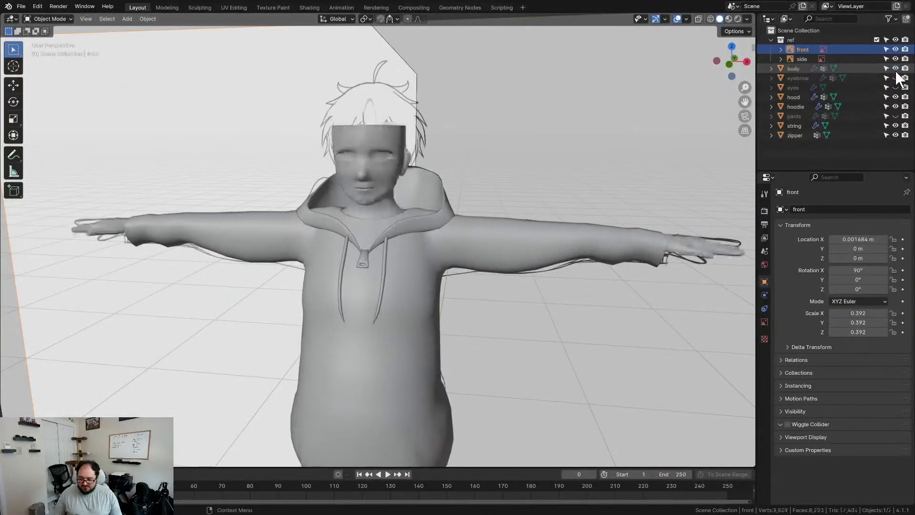
{"action": "middle_click_drag", "start_coordinate": [534, 204], "coordinate": [468, 213]}
{"action": "scroll", "coordinate": [467, 212], "scroll_direction": "down", "scroll_amount": 5}
{"action": "middle_click_drag", "start_coordinate": [459, 261], "coordinate": [475, 234]}
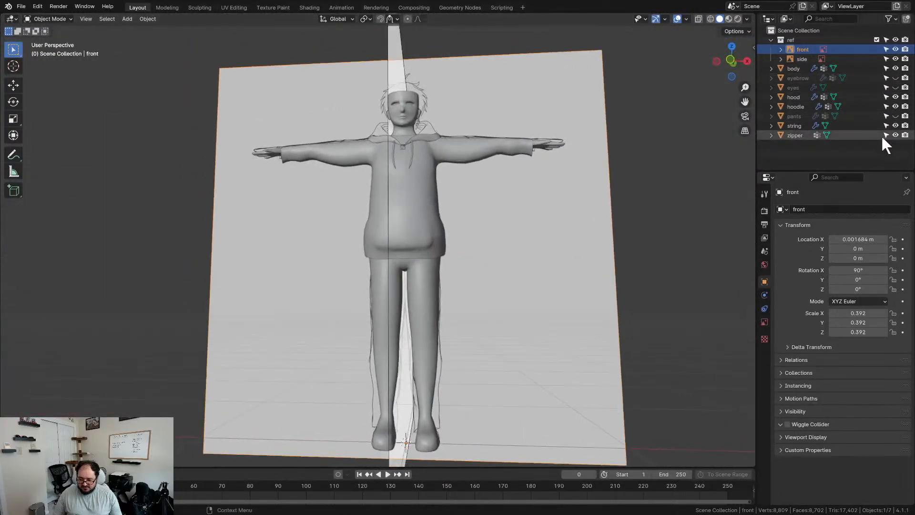
{"action": "left_click", "coordinate": [896, 116]}
{"action": "middle_click_drag", "start_coordinate": [443, 336], "coordinate": [484, 257]}
{"action": "scroll", "coordinate": [484, 257], "scroll_direction": "up", "scroll_amount": 3}
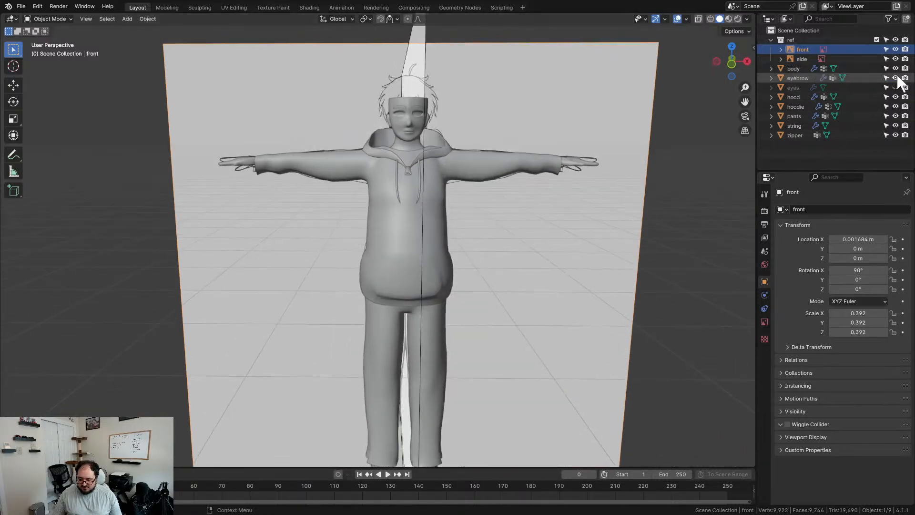
{"action": "middle_click_drag", "start_coordinate": [543, 246], "coordinate": [520, 248]}
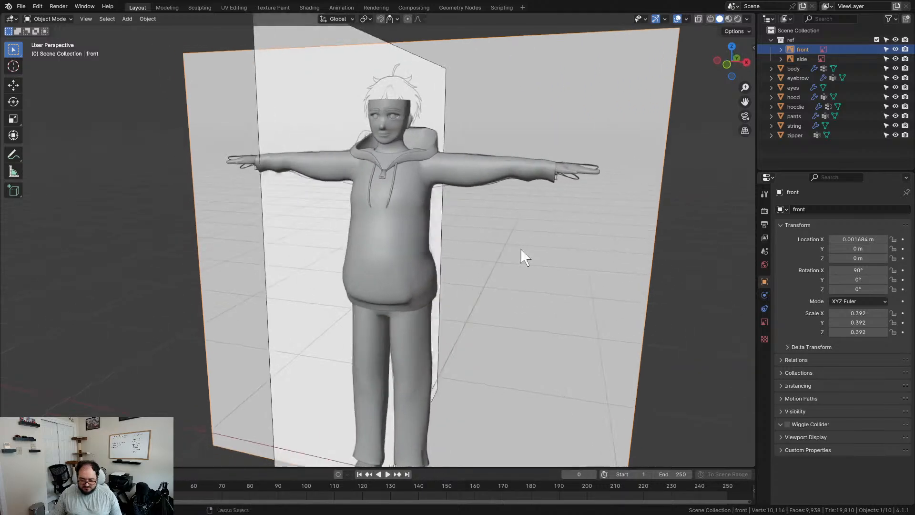
{"action": "left_click", "coordinate": [885, 39]}
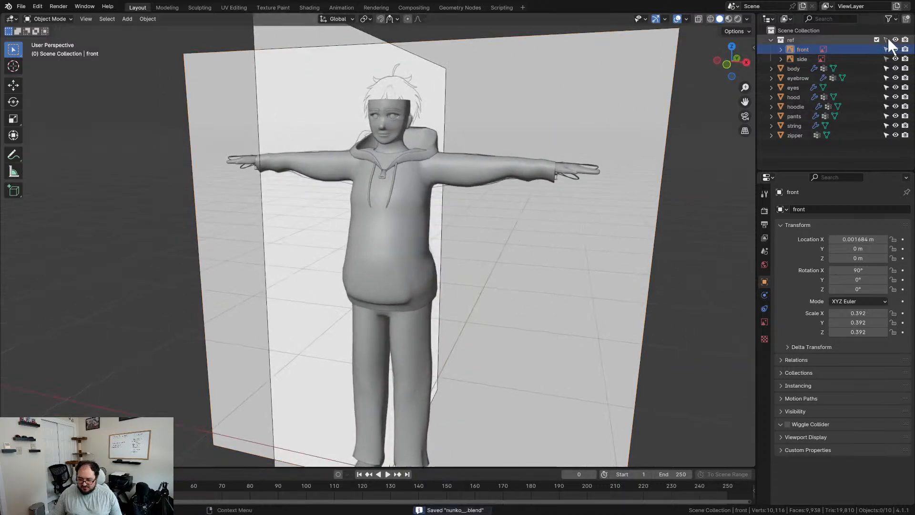
- Examine the full character from several angles, checking the face, hood, drawstrings, hoodie hem and feet
{"action": "middle_click_drag", "start_coordinate": [481, 269], "coordinate": [480, 204]}
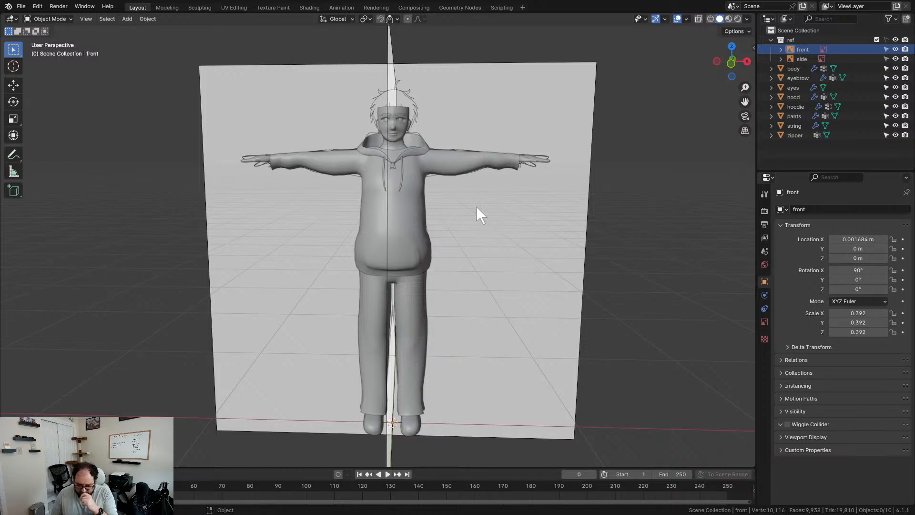
{"action": "scroll", "coordinate": [474, 210], "scroll_direction": "up", "scroll_amount": 4}
{"action": "middle_click_drag", "start_coordinate": [449, 180], "coordinate": [429, 206]}
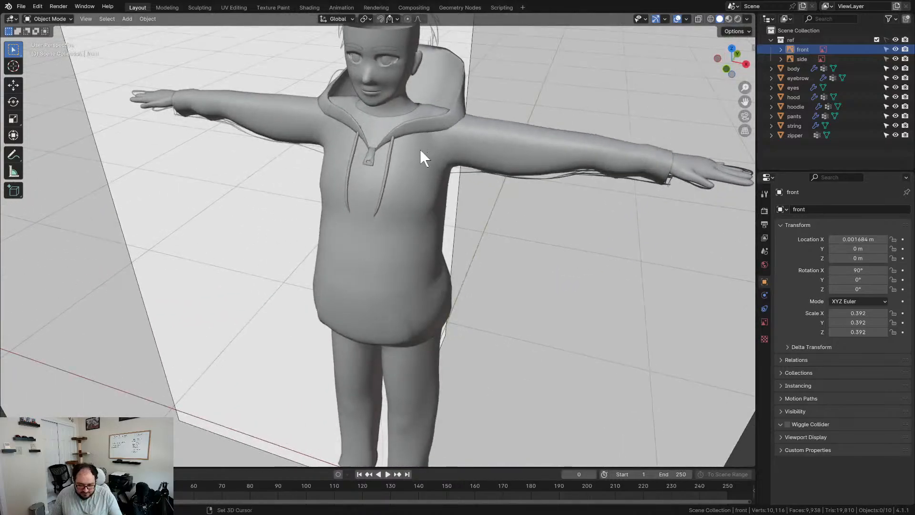
{"action": "middle_click_drag", "start_coordinate": [423, 153], "coordinate": [426, 244]}
{"action": "scroll", "coordinate": [426, 245], "scroll_direction": "up", "scroll_amount": 8}
{"action": "scroll", "coordinate": [428, 234], "scroll_direction": "down", "scroll_amount": 2}
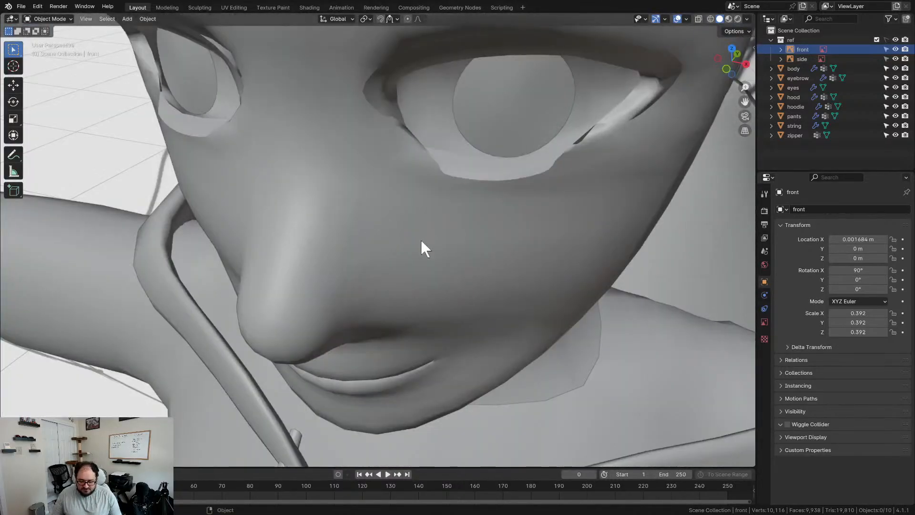
{"action": "scroll", "coordinate": [422, 240], "scroll_direction": "down", "scroll_amount": 6}
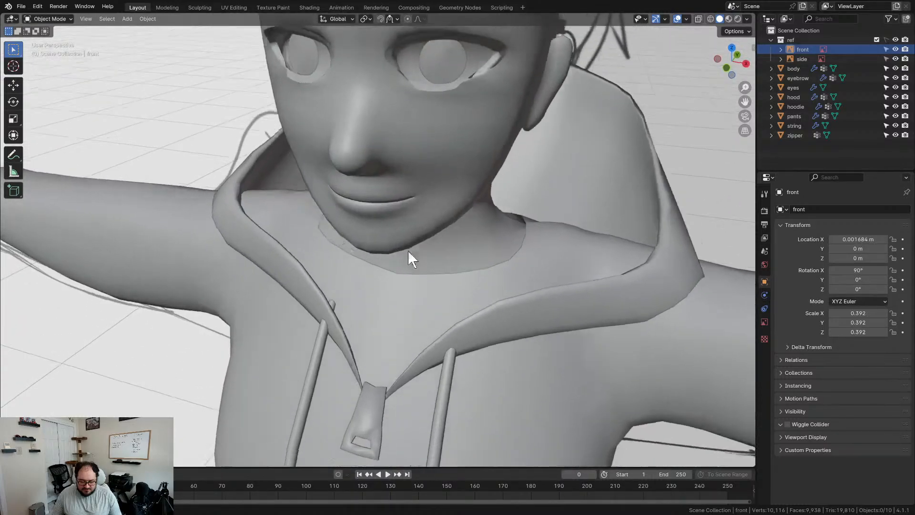
{"action": "scroll", "coordinate": [409, 251], "scroll_direction": "down", "scroll_amount": 5}
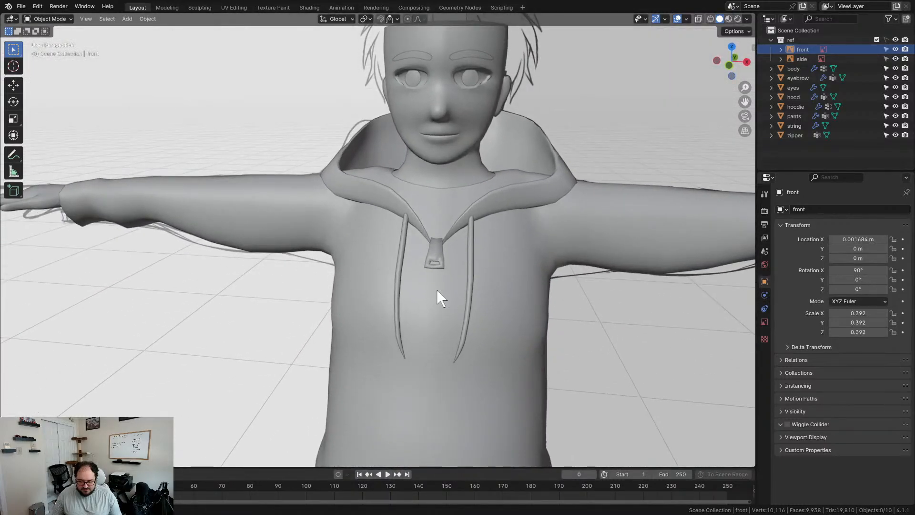
{"action": "middle_click_drag", "start_coordinate": [437, 290], "coordinate": [426, 291], "text": "shift"}
{"action": "scroll", "coordinate": [427, 291], "scroll_direction": "down", "scroll_amount": 3}
{"action": "middle_click_drag", "start_coordinate": [442, 339], "coordinate": [448, 274], "text": "shift"}
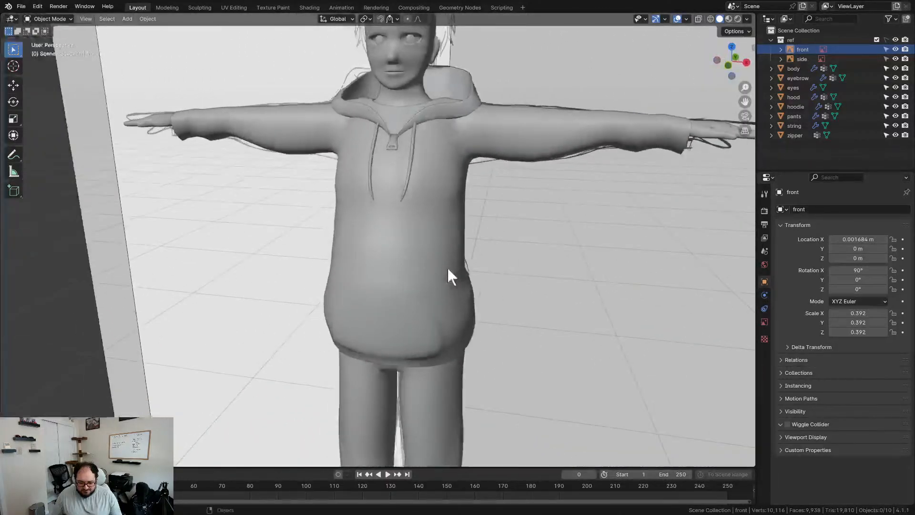
{"action": "scroll", "coordinate": [447, 267], "scroll_direction": "down", "scroll_amount": 8}
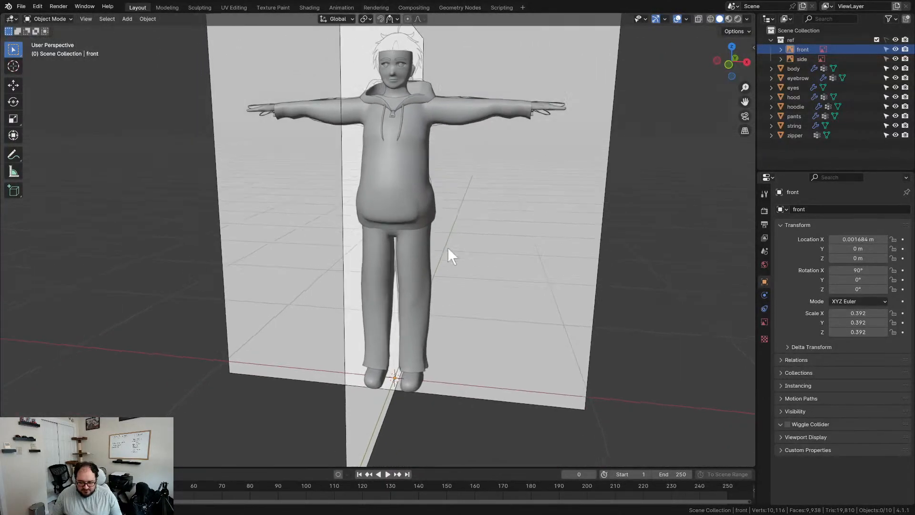
{"action": "middle_click_drag", "start_coordinate": [447, 247], "coordinate": [404, 231]}
- Compare the feet and pants hems with the front reference sketch in a front wireframe view
{"action": "left_click", "coordinate": [371, 369]}
{"action": "middle_click_drag", "start_coordinate": [493, 356], "coordinate": [539, 363]}
{"action": "key", "text": "KP_1"}
{"action": "key", "text": "shift+z"}
{"action": "scroll", "coordinate": [535, 361], "scroll_direction": "up", "scroll_amount": 5}
{"action": "scroll", "coordinate": [534, 362], "scroll_direction": "down", "scroll_amount": 4}
{"action": "scroll", "coordinate": [537, 370], "scroll_direction": "up", "scroll_amount": 4}
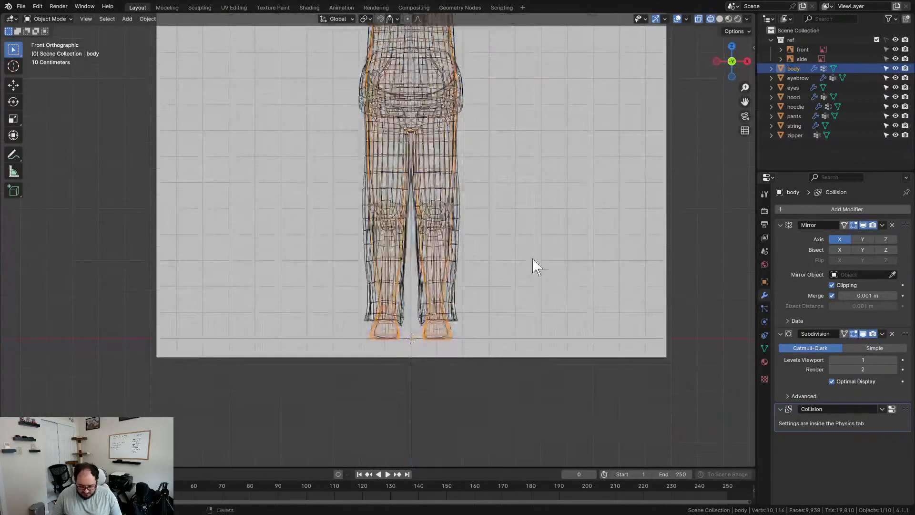
{"action": "left_click", "coordinate": [534, 265]}
{"action": "scroll", "coordinate": [534, 286], "scroll_direction": "up", "scroll_amount": 7}
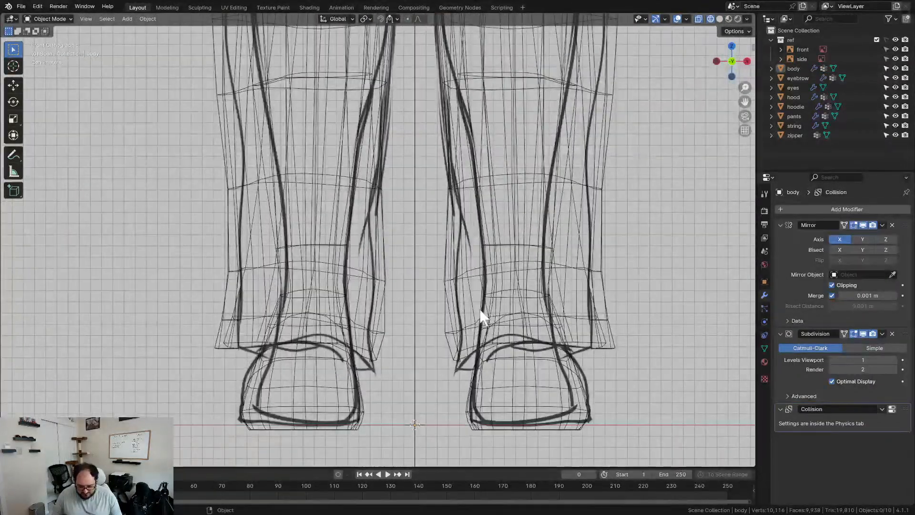
{"action": "mouse_move", "coordinate": [553, 355]}
{"action": "middle_mouse_down", "text": "shift"}
{"action": "mouse_move", "coordinate": [454, 296]}
{"action": "mouse_move", "coordinate": [393, 285]}
{"action": "mouse_move", "coordinate": [435, 296]}
{"action": "mouse_move", "coordinate": [464, 321]}
{"action": "mouse_move", "coordinate": [490, 323]}
{"action": "mouse_move", "coordinate": [494, 334]}
{"action": "mouse_move", "coordinate": [445, 313]}
{"action": "mouse_move", "coordinate": [313, 343]}
{"action": "middle_mouse_up", "text": "shift"}
- Duplicate the foot portion of the body mesh in place and separate it into its own object
{"action": "key", "text": "shift+z"}
{"action": "scroll", "coordinate": [509, 321], "scroll_direction": "up", "scroll_amount": 4}
{"action": "left_click", "coordinate": [464, 321]}
{"action": "key", "text": "Tab"}
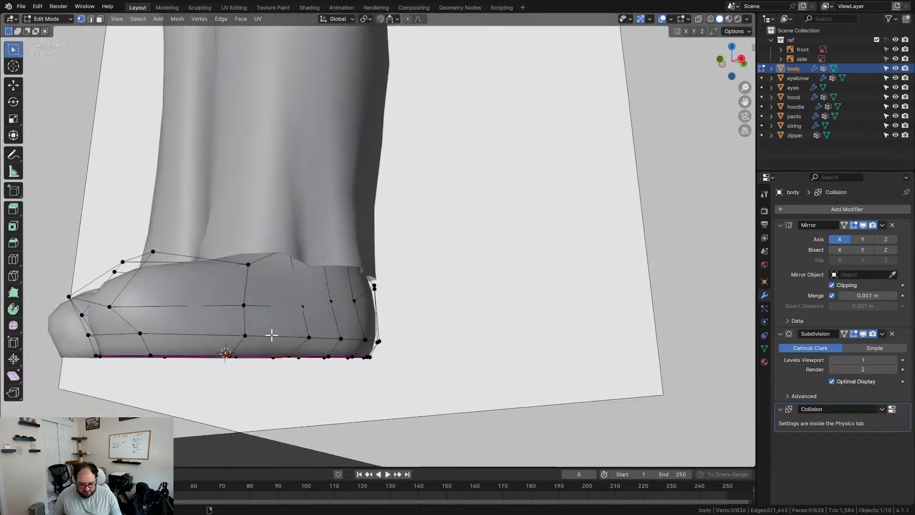
{"action": "key", "text": "ctrl+l"}
{"action": "middle_click_drag", "start_coordinate": [380, 271], "coordinate": [434, 292]}
{"action": "key", "text": "g"}
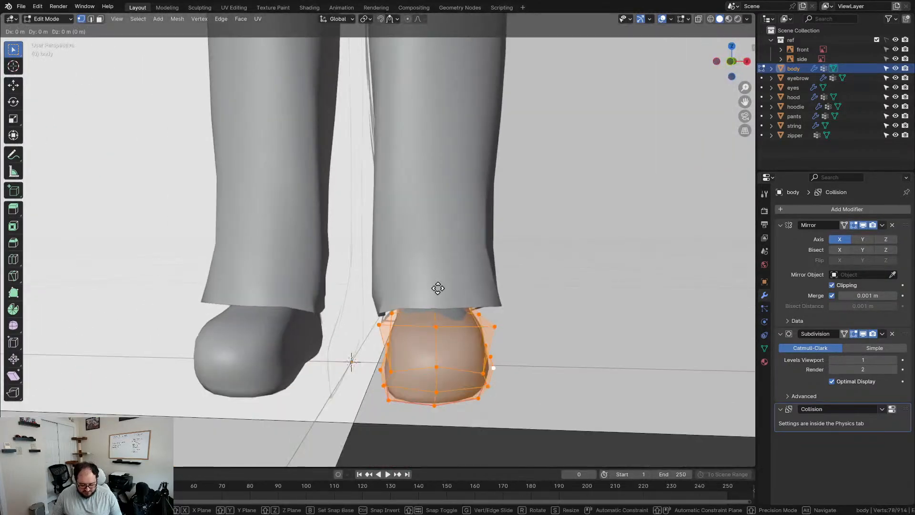
{"action": "right_click", "coordinate": [438, 288]}
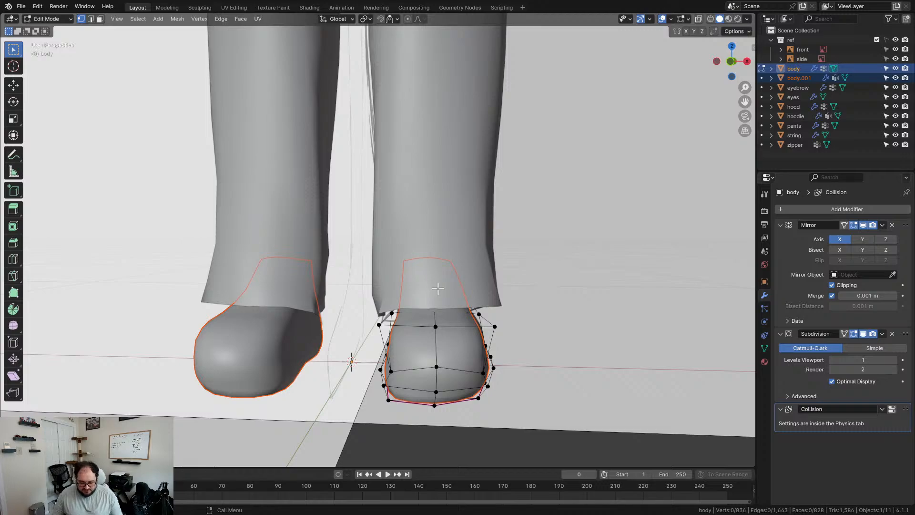
{"action": "key", "text": "Tab"}
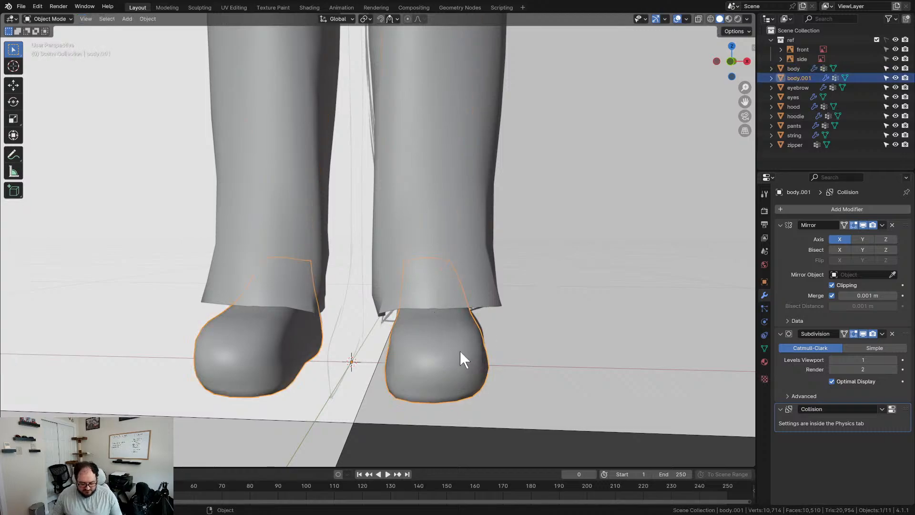
- Rename the separated foot object as shoe
{"action": "key", "text": "F2"}
{"action": "type", "text": "shoe"}
{"action": "key", "text": "Return"}
- Examine the shoe mesh against the reference sketch in wireframe and solid shading
{"action": "mouse_move", "coordinate": [459, 351]}
{"action": "middle_mouse_down"}
{"action": "mouse_move", "coordinate": [439, 301]}
{"action": "mouse_move", "coordinate": [477, 305]}
{"action": "mouse_move", "coordinate": [409, 321]}
{"action": "mouse_move", "coordinate": [349, 286]}
{"action": "mouse_move", "coordinate": [439, 337]}
{"action": "mouse_move", "coordinate": [486, 310]}
{"action": "mouse_move", "coordinate": [486, 252]}
{"action": "mouse_move", "coordinate": [413, 320]}
{"action": "mouse_move", "coordinate": [468, 347]}
{"action": "middle_mouse_up"}
{"action": "scroll", "coordinate": [403, 321], "scroll_direction": "up", "scroll_amount": 3}
{"action": "key", "text": "Tab"}
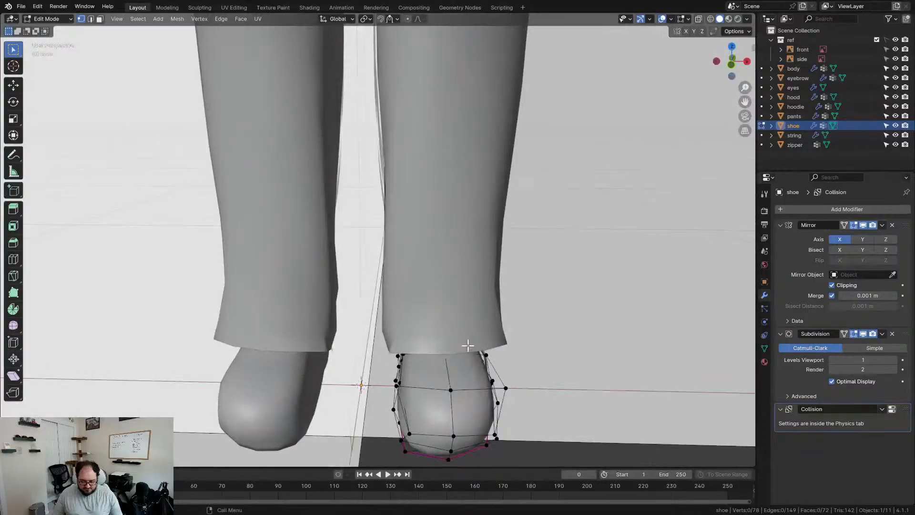
{"action": "scroll", "coordinate": [486, 324], "scroll_direction": "up", "scroll_amount": 2}
{"action": "key", "text": "shift+z"}
{"action": "mouse_move", "coordinate": [578, 341]}
{"action": "middle_mouse_down"}
{"action": "mouse_move", "coordinate": [567, 348]}
{"action": "mouse_move", "coordinate": [579, 354]}
{"action": "mouse_move", "coordinate": [480, 340]}
{"action": "mouse_move", "coordinate": [556, 347]}
{"action": "middle_mouse_up"}
{"action": "scroll", "coordinate": [552, 347], "scroll_direction": "up", "scroll_amount": 3}
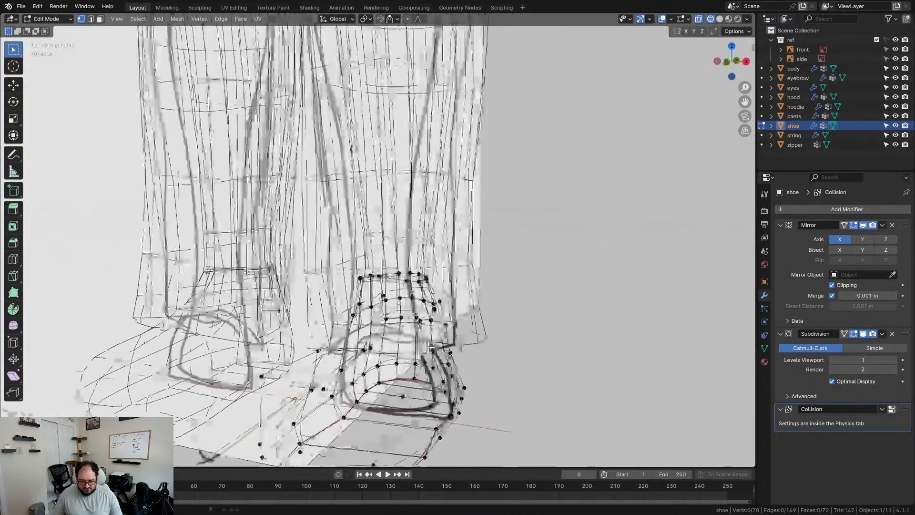
{"action": "key", "text": "Tab"}
{"action": "key", "text": "shift+z"}
{"action": "middle_click_drag", "start_coordinate": [413, 376], "coordinate": [423, 279]}
- Enter Edit Mode on the shoe and hide the pants object to expose the ankle
{"action": "key", "text": "Tab"}
{"action": "scroll", "coordinate": [424, 316], "scroll_direction": "up", "scroll_amount": 2}
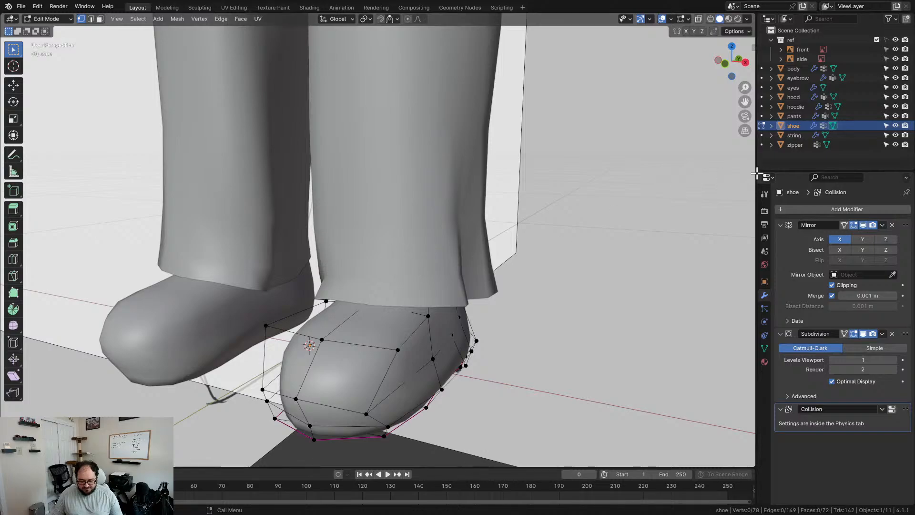
{"action": "left_click", "coordinate": [895, 116]}
{"action": "middle_click_drag", "start_coordinate": [389, 324], "coordinate": [423, 323]}
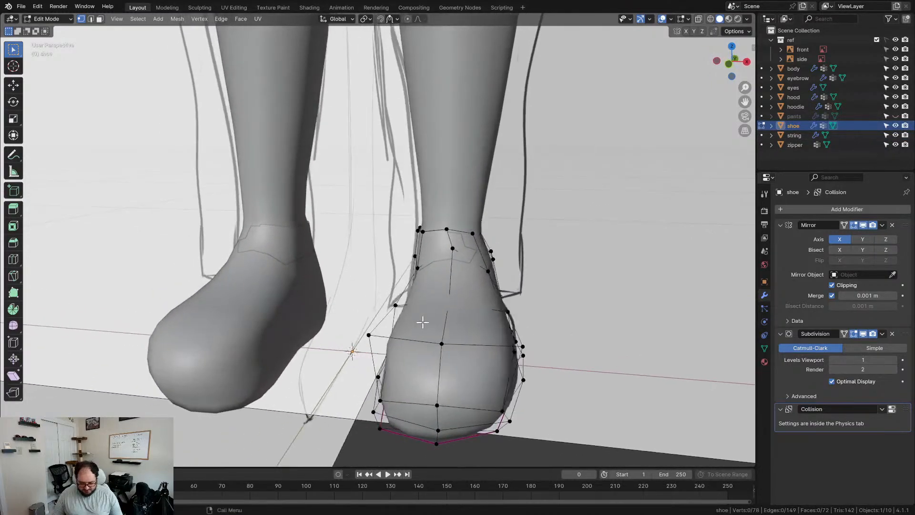
- Select the faces along the top of the shoe's instep and inset them by about 0.021 m
{"action": "left_click_drag", "start_coordinate": [445, 286], "coordinate": [458, 335]}
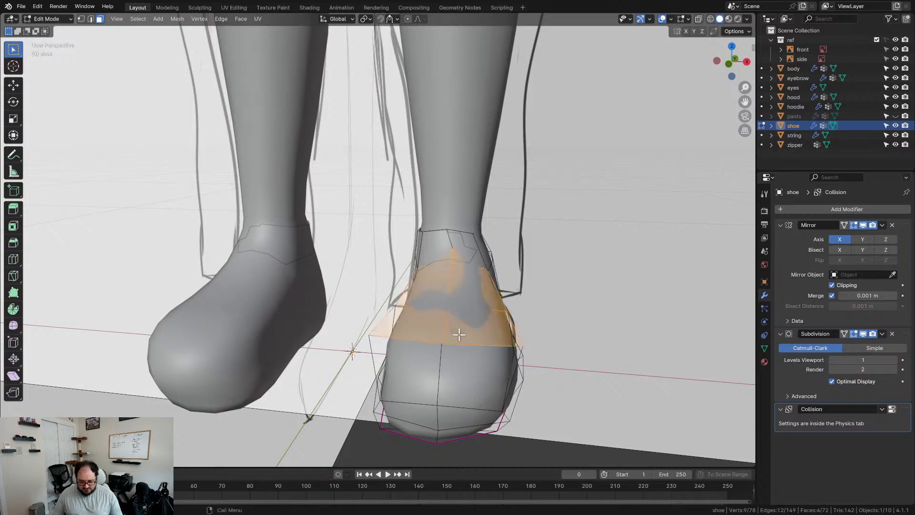
{"action": "mouse_move", "coordinate": [471, 313]}
{"action": "middle_mouse_down"}
{"action": "mouse_move", "coordinate": [446, 316]}
{"action": "mouse_move", "coordinate": [465, 317]}
{"action": "middle_mouse_up"}
{"action": "key", "text": "i"}
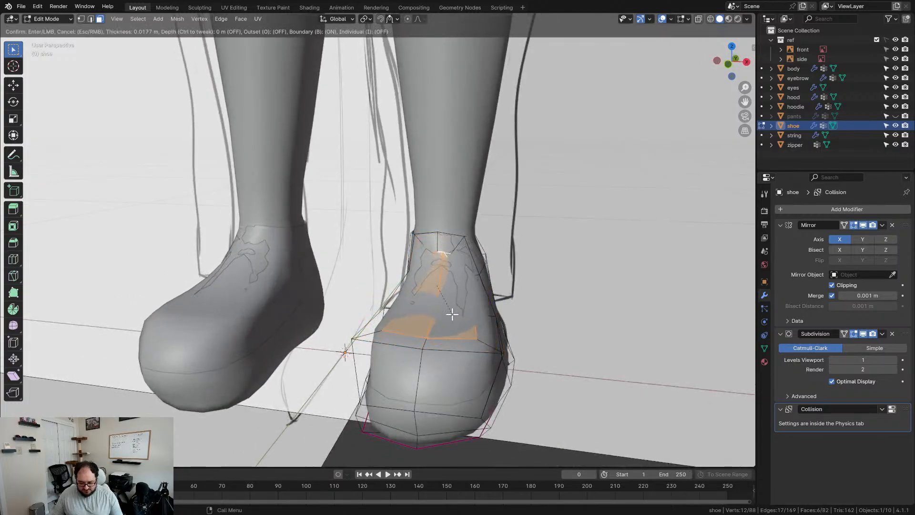
{"action": "left_click", "coordinate": [449, 313]}
- Shift the inset instep faces slightly along the shoe's profile in side view, then clear the selection
{"action": "middle_click_drag", "start_coordinate": [473, 333], "coordinate": [408, 309]}
{"action": "key", "text": "KP_3"}
{"action": "middle_click_drag", "start_coordinate": [293, 305], "coordinate": [429, 338], "text": "shift"}
{"action": "scroll", "coordinate": [420, 335], "scroll_direction": "up", "scroll_amount": 3}
{"action": "key", "text": "g"}
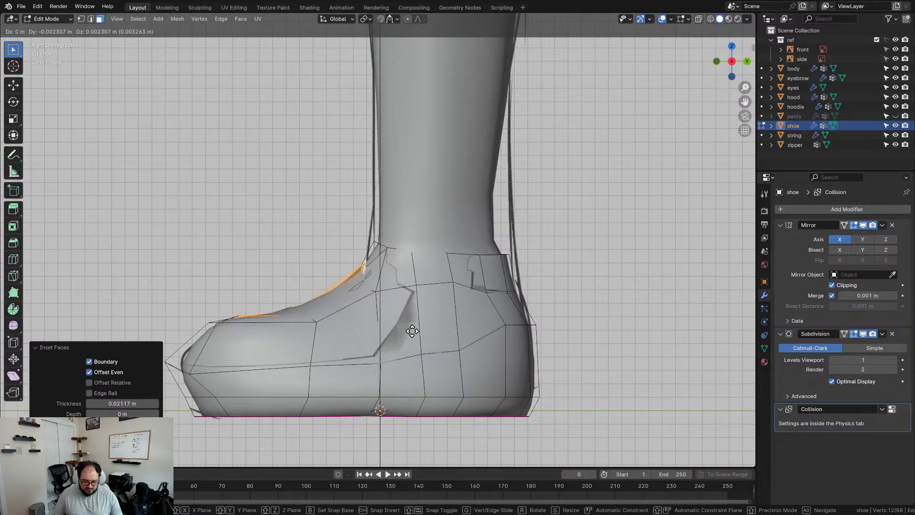
{"action": "left_click", "coordinate": [410, 330]}
{"action": "middle_click_drag", "start_coordinate": [410, 330], "coordinate": [433, 358]}
{"action": "key", "text": "alt+a"}
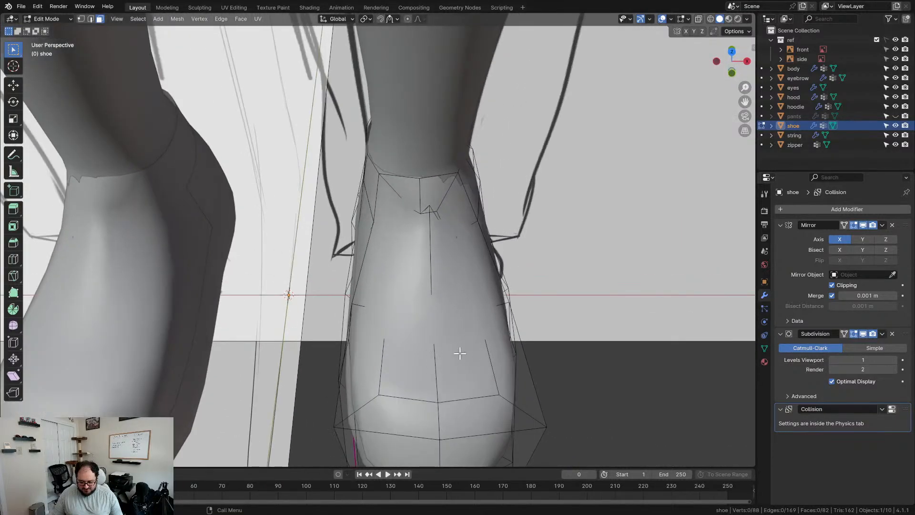
- Select the edges outlining the front of the instep inset and crease them with a value of 1
{"action": "middle_click_drag", "start_coordinate": [431, 349], "coordinate": [442, 321]}
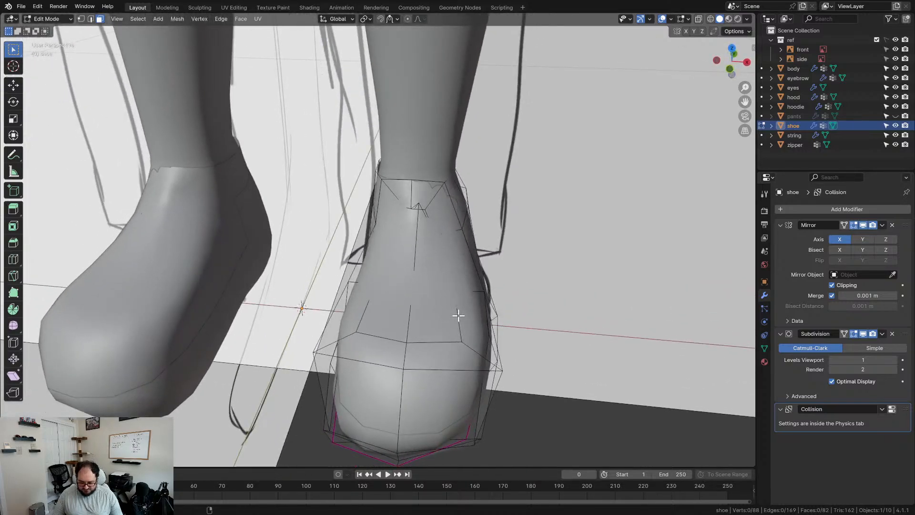
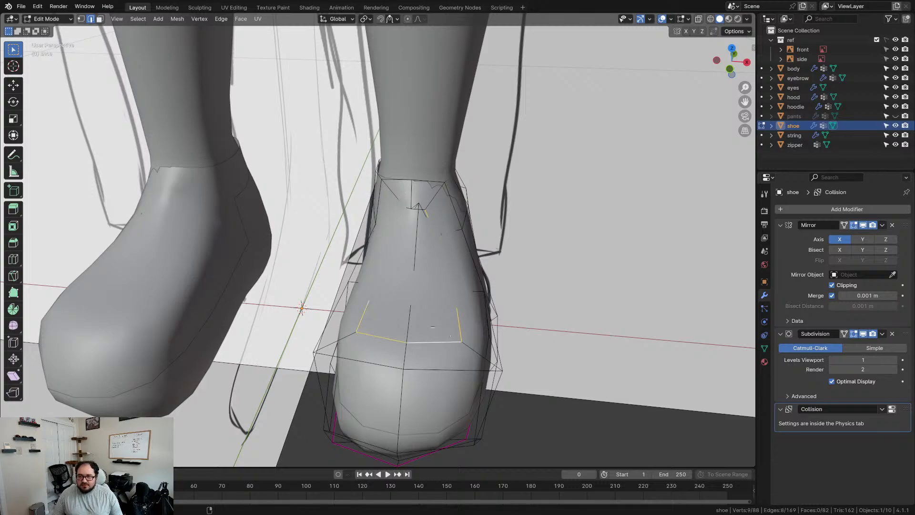
{"action": "middle_click_drag", "start_coordinate": [454, 284], "coordinate": [423, 260]}
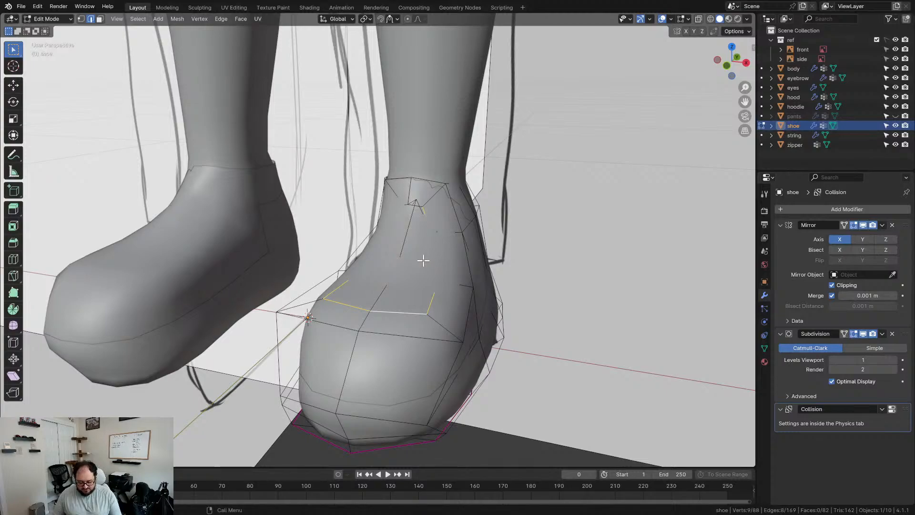
{"action": "key", "text": "shift+e"}
{"action": "type", "text": "1"}
{"action": "key", "text": "Return"}
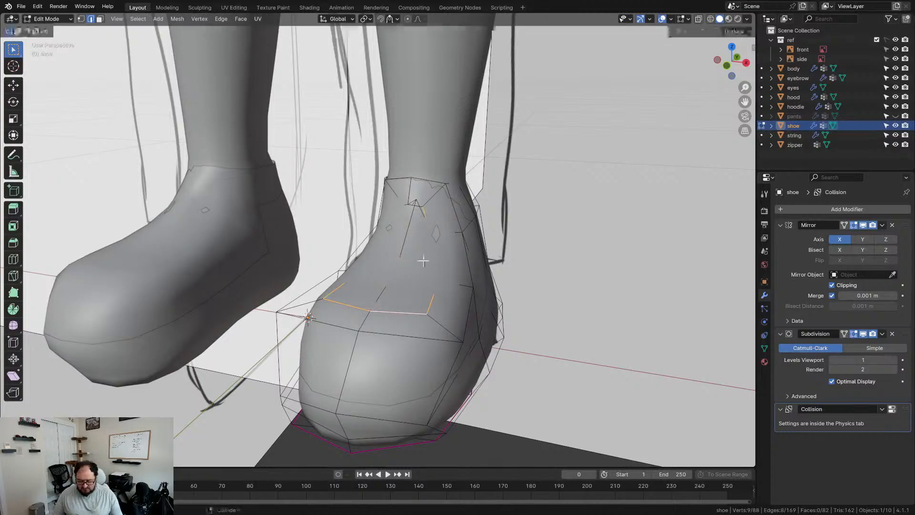
- Crease the remaining side edges of the instep inset up toward the ankle, working in wireframe display
{"action": "middle_click_drag", "start_coordinate": [424, 260], "coordinate": [463, 279]}
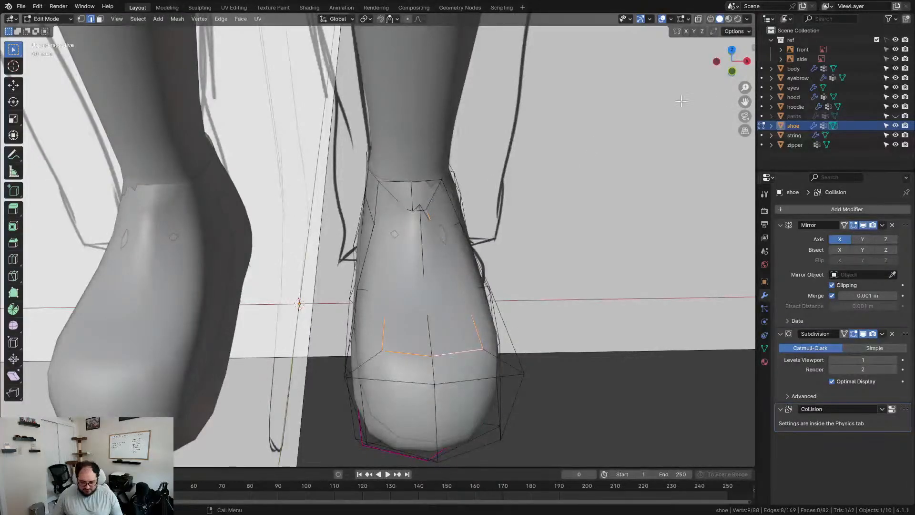
{"action": "key", "text": "shift+z"}
{"action": "middle_click_drag", "start_coordinate": [481, 227], "coordinate": [591, 217]}
{"action": "scroll", "coordinate": [410, 230], "scroll_direction": "up", "scroll_amount": 3}
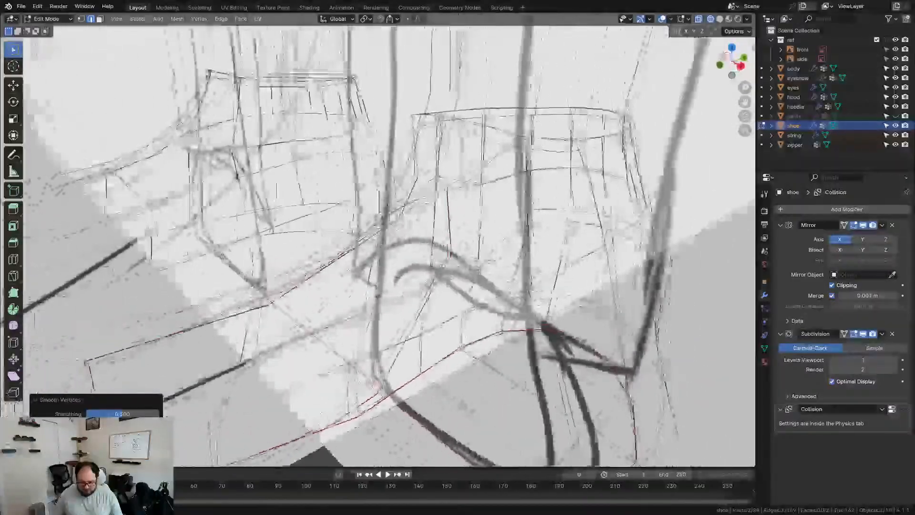
{"action": "key", "text": "ctrl+r"}
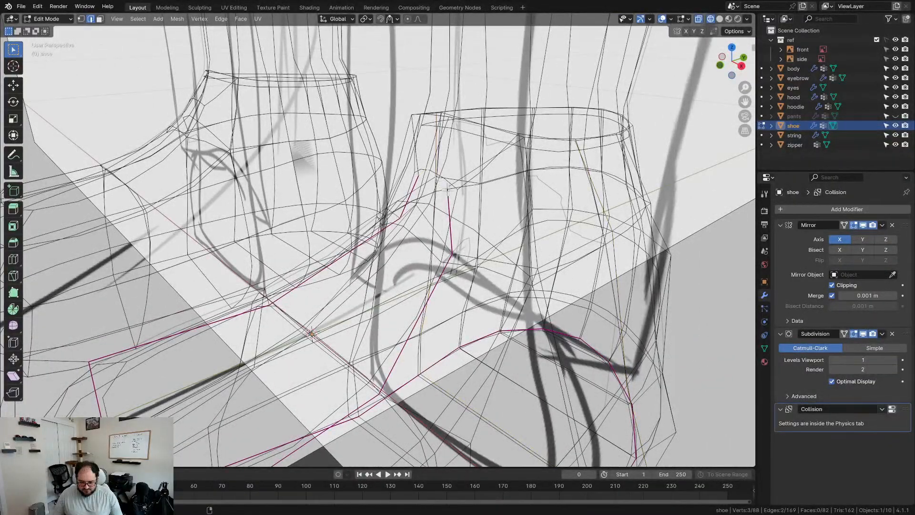
{"action": "middle_click_drag", "start_coordinate": [447, 190], "coordinate": [486, 195]}
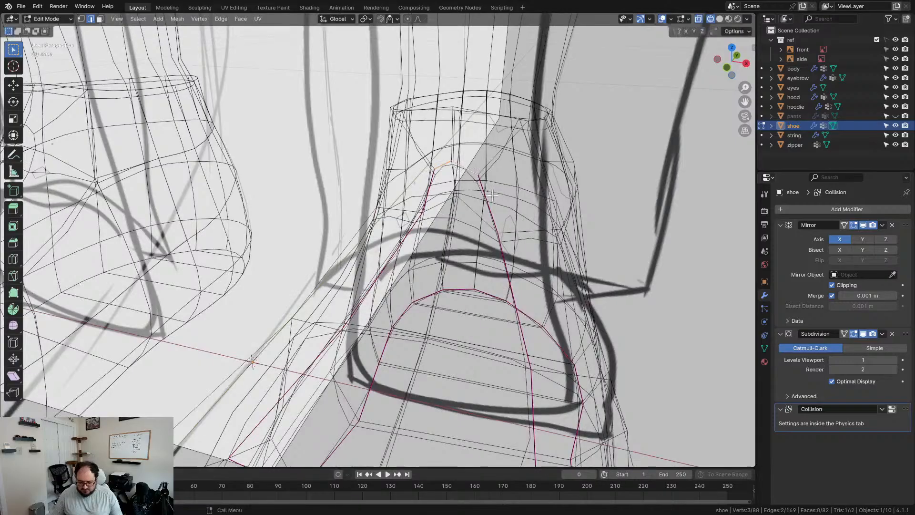
{"action": "scroll", "coordinate": [497, 199], "scroll_direction": "down", "scroll_amount": 5}
{"action": "middle_click_drag", "start_coordinate": [497, 199], "coordinate": [482, 216]}
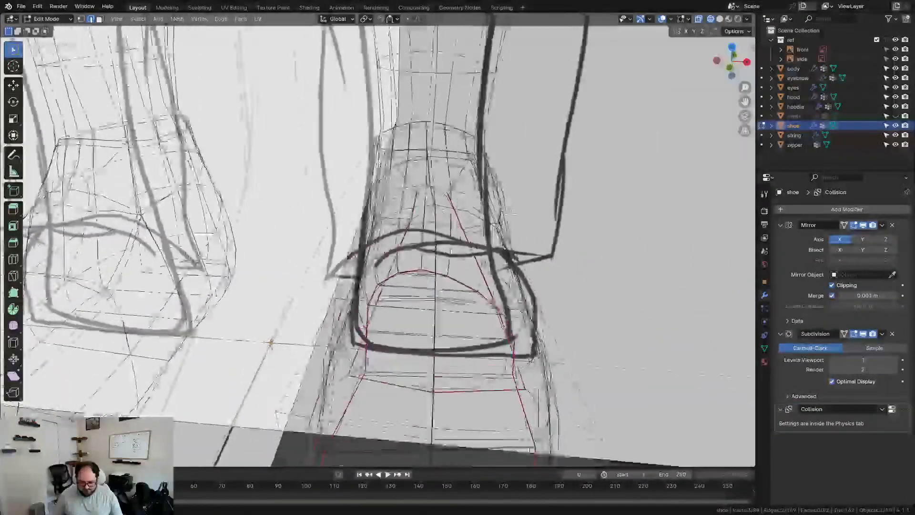
{"action": "scroll", "coordinate": [460, 193], "scroll_direction": "up", "scroll_amount": 2}
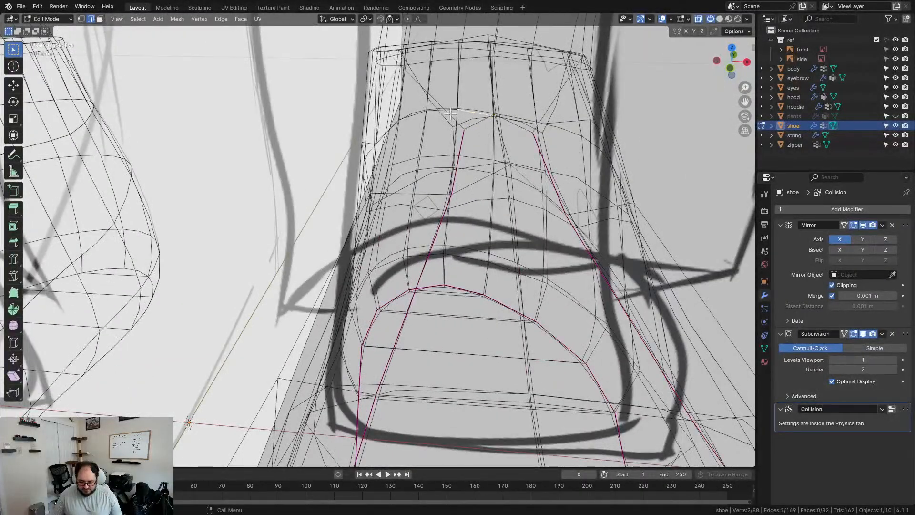
- Hide the body object and crease the shoe edges running from the inset's upper corners to the ankle opening
{"action": "middle_click_drag", "start_coordinate": [448, 109], "coordinate": [545, 121]}
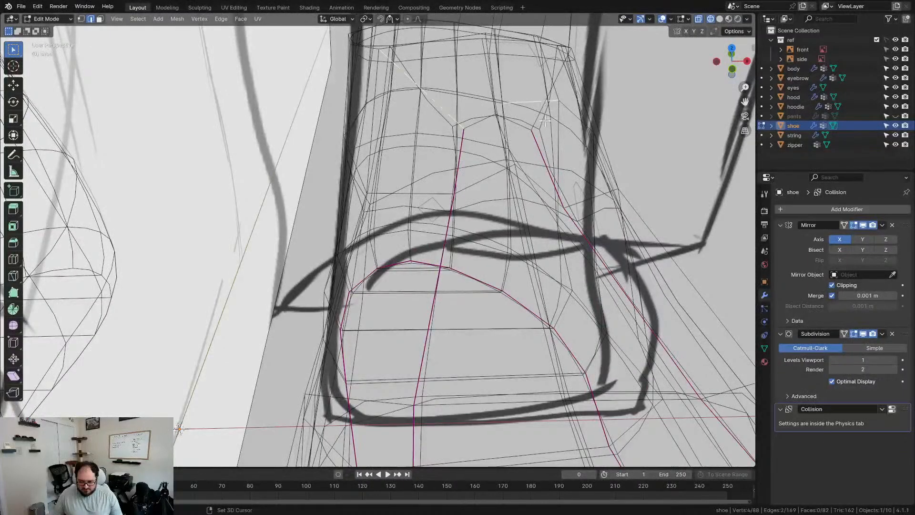
{"action": "scroll", "coordinate": [544, 150], "scroll_direction": "down", "scroll_amount": 4}
{"action": "key", "text": "shift+z"}
{"action": "mouse_move", "coordinate": [548, 181]}
{"action": "middle_mouse_down"}
{"action": "mouse_move", "coordinate": [541, 174]}
{"action": "mouse_move", "coordinate": [493, 193]}
{"action": "middle_mouse_up"}
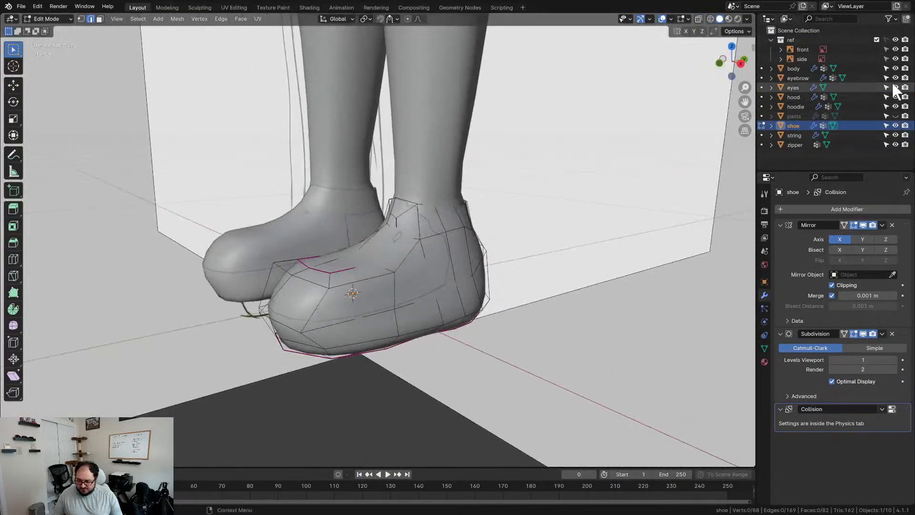
{"action": "left_click", "coordinate": [895, 69]}
{"action": "scroll", "coordinate": [591, 149], "scroll_direction": "up", "scroll_amount": 3}
{"action": "middle_click_drag", "start_coordinate": [591, 148], "coordinate": [440, 214]}
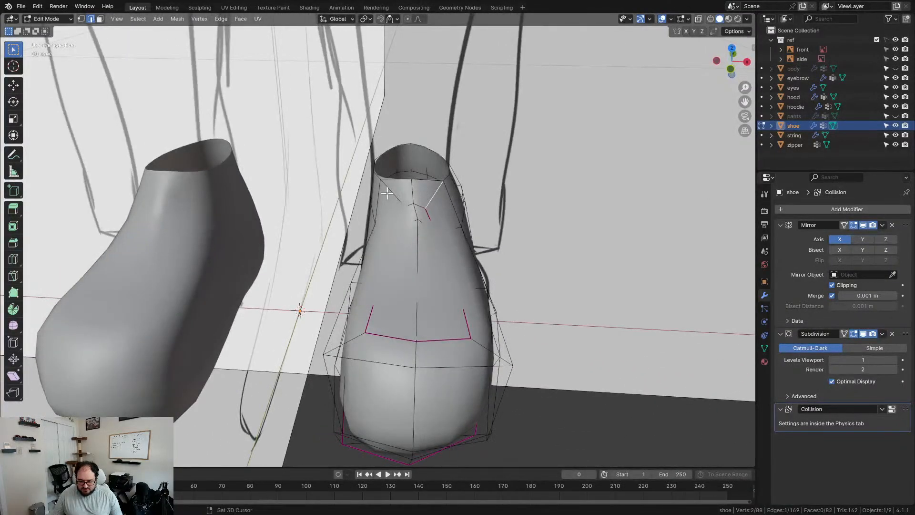
{"action": "middle_click_drag", "start_coordinate": [432, 222], "coordinate": [444, 222]}
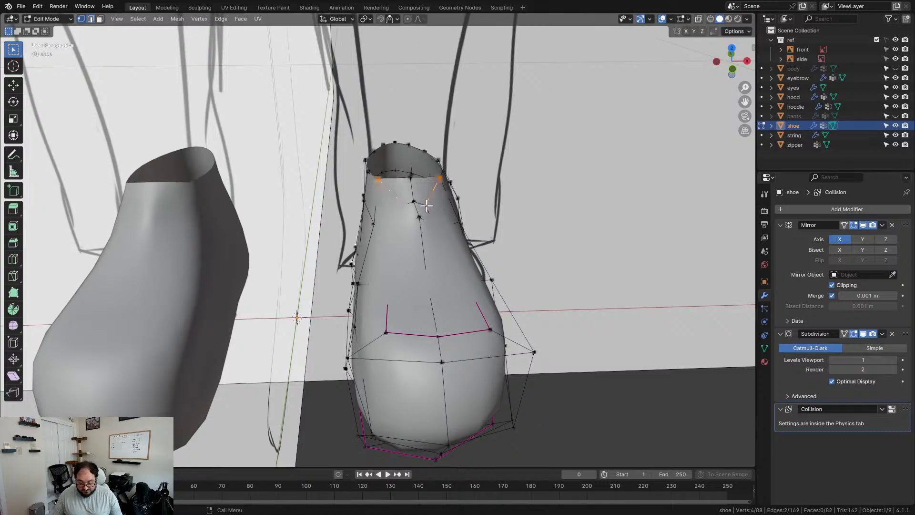
- Slide the two upper corner vertices of the instep inset outward to widen its top
{"action": "left_click", "coordinate": [427, 206]}
{"action": "key", "text": "shift+v"}
{"action": "left_click", "coordinate": [455, 213]}
{"action": "key", "text": "ctrl+z"}
{"action": "key", "text": "g"}
{"action": "left_click", "coordinate": [457, 212]}
{"action": "left_click", "coordinate": [398, 205]}
{"action": "key", "text": "g"}
{"action": "left_click", "coordinate": [390, 215]}
- Spread the vertices just below the inset's top corners outward and smooth the center vertex with 0.5 smoothing
{"action": "left_click", "coordinate": [392, 226]}
{"action": "key", "text": "g"}
{"action": "left_click", "coordinate": [388, 229]}
{"action": "left_click", "coordinate": [438, 226]}
{"action": "key", "text": "g"}
{"action": "left_click", "coordinate": [444, 226]}
{"action": "key", "text": "ctrl+v"}
{"action": "middle_click_drag", "start_coordinate": [419, 217], "coordinate": [428, 256]}
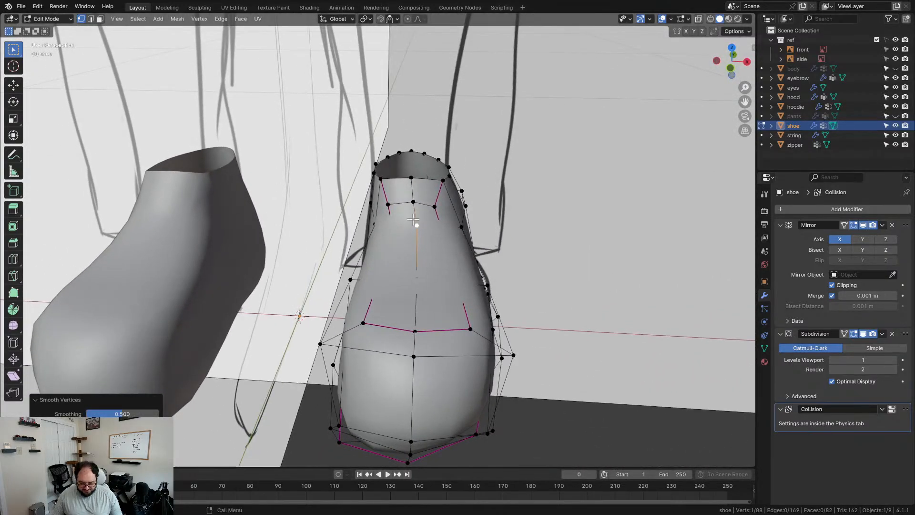
- Extrude the instep panel faces and shrink them inward along their normals to form a recessed tongue
{"action": "left_click_drag", "start_coordinate": [434, 316], "coordinate": [435, 315]}
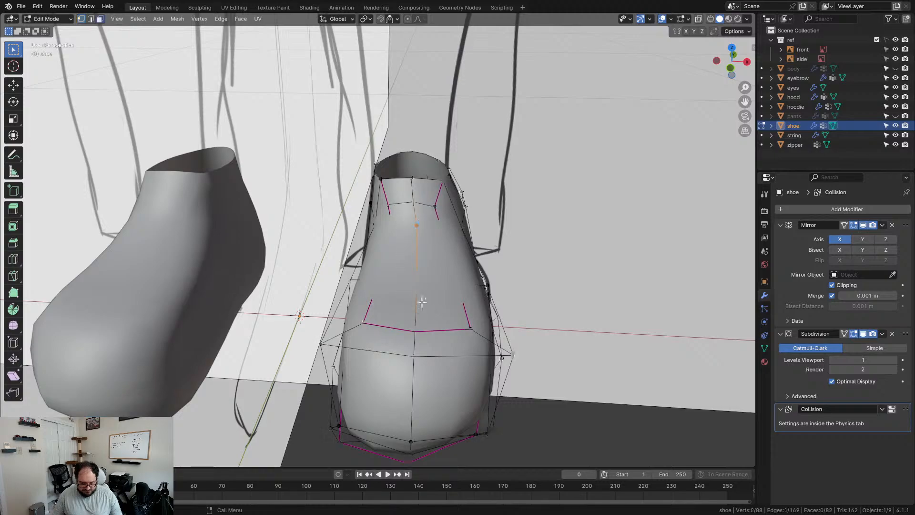
{"action": "middle_click_drag", "start_coordinate": [428, 308], "coordinate": [402, 265]}
{"action": "key", "text": "g"}
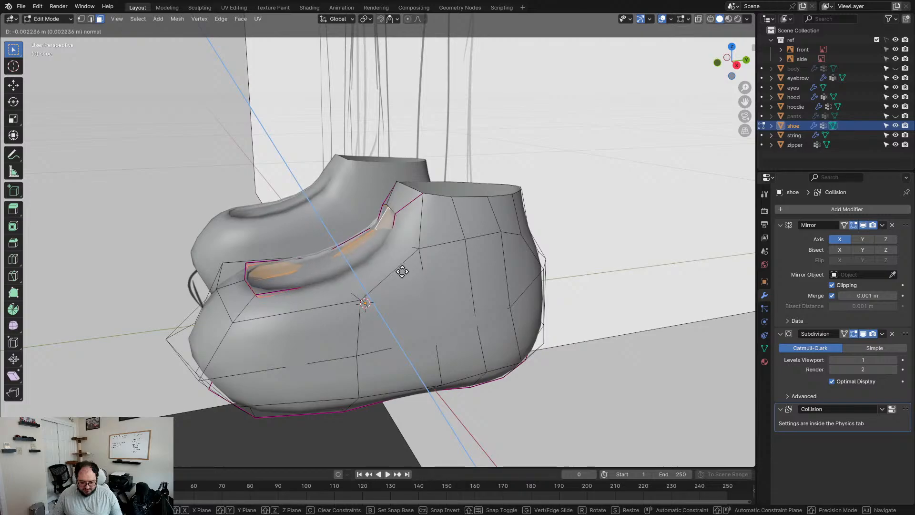
{"action": "right_click", "coordinate": [402, 272]}
{"action": "key", "text": "s"}
{"action": "left_click", "coordinate": [418, 271]}
{"action": "middle_click_drag", "start_coordinate": [418, 271], "coordinate": [465, 292]}
{"action": "scroll", "coordinate": [462, 285], "scroll_direction": "up", "scroll_amount": 5}
{"action": "mouse_move", "coordinate": [439, 259]}
{"action": "middle_mouse_down"}
{"action": "mouse_move", "coordinate": [429, 286]}
{"action": "mouse_move", "coordinate": [461, 284]}
{"action": "mouse_move", "coordinate": [439, 272]}
{"action": "mouse_move", "coordinate": [442, 281]}
{"action": "mouse_move", "coordinate": [510, 280]}
{"action": "mouse_move", "coordinate": [372, 270]}
{"action": "mouse_move", "coordinate": [453, 284]}
{"action": "mouse_move", "coordinate": [466, 302]}
{"action": "mouse_move", "coordinate": [424, 265]}
{"action": "mouse_move", "coordinate": [419, 276]}
{"action": "mouse_move", "coordinate": [419, 262]}
{"action": "mouse_move", "coordinate": [354, 246]}
{"action": "mouse_move", "coordinate": [431, 270]}
{"action": "middle_mouse_up"}
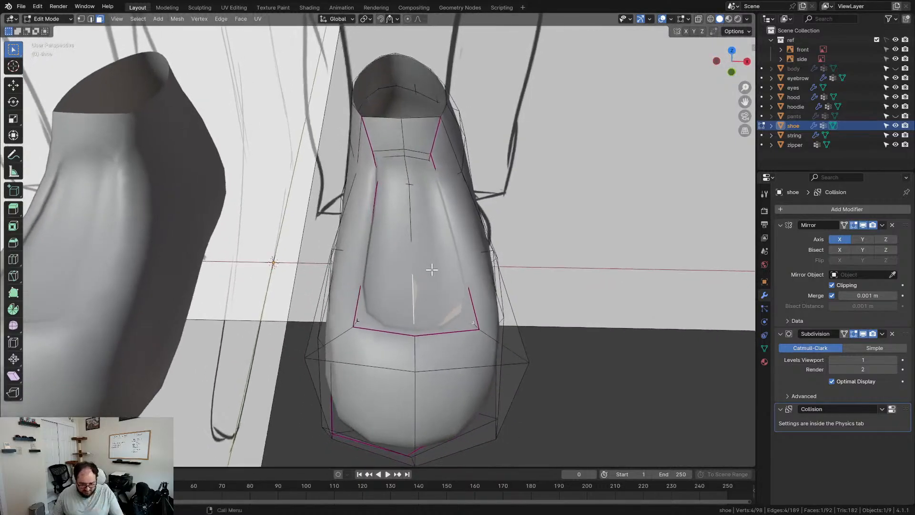
- Leave the shoe's Edit Mode and duplicate the hoodie's drawstring object in place
{"action": "key", "text": "Tab"}
{"action": "scroll", "coordinate": [486, 243], "scroll_direction": "down", "scroll_amount": 4}
{"action": "middle_click_drag", "start_coordinate": [431, 211], "coordinate": [430, 278], "text": "shift"}
{"action": "scroll", "coordinate": [424, 266], "scroll_direction": "down", "scroll_amount": 5}
{"action": "scroll", "coordinate": [409, 260], "scroll_direction": "down", "scroll_amount": 2}
{"action": "middle_click_drag", "start_coordinate": [408, 237], "coordinate": [416, 309], "text": "shift"}
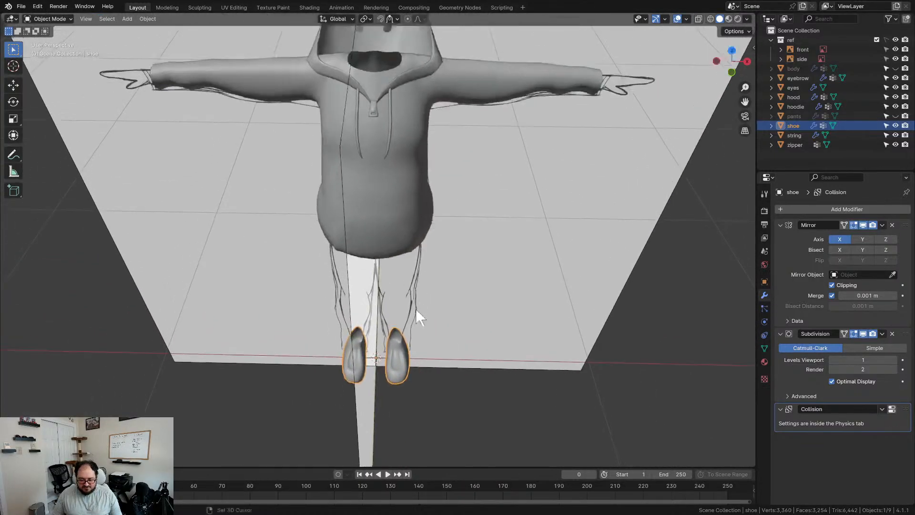
{"action": "left_click", "coordinate": [390, 138]}
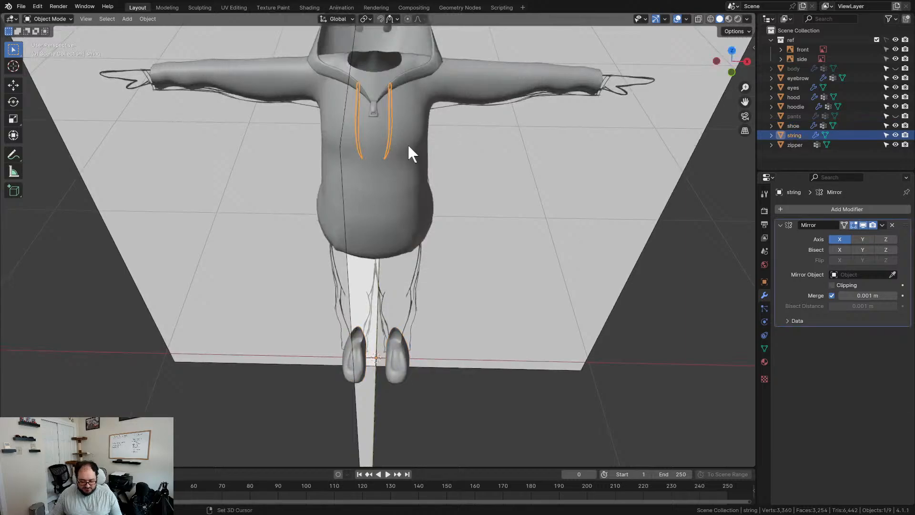
{"action": "key", "text": "shift+d"}
{"action": "right_click", "coordinate": [408, 144]}
- Enter Edit Mode on the duplicated string and move its mesh down to the shoe in front view
{"action": "key", "text": "Tab"}
{"action": "key", "text": "g"}
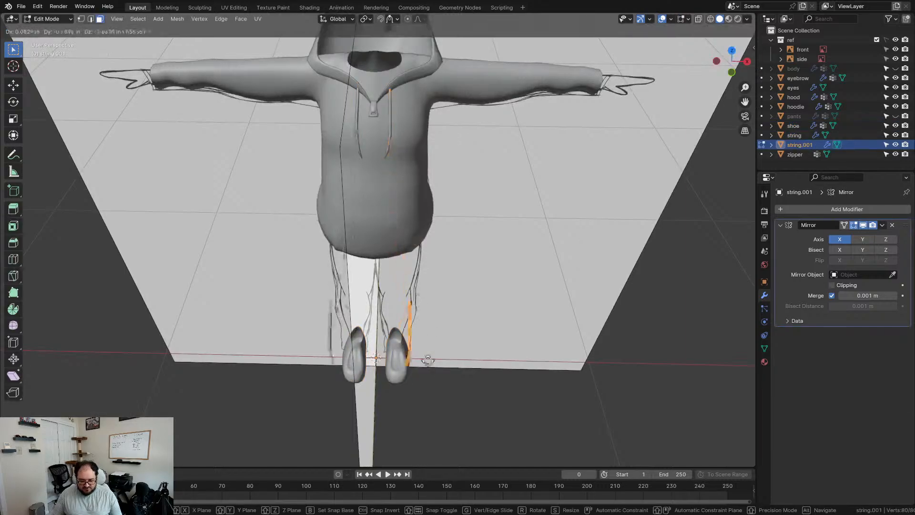
{"action": "left_click", "coordinate": [425, 367]}
{"action": "key", "text": "KP_1"}
{"action": "key", "text": "g"}
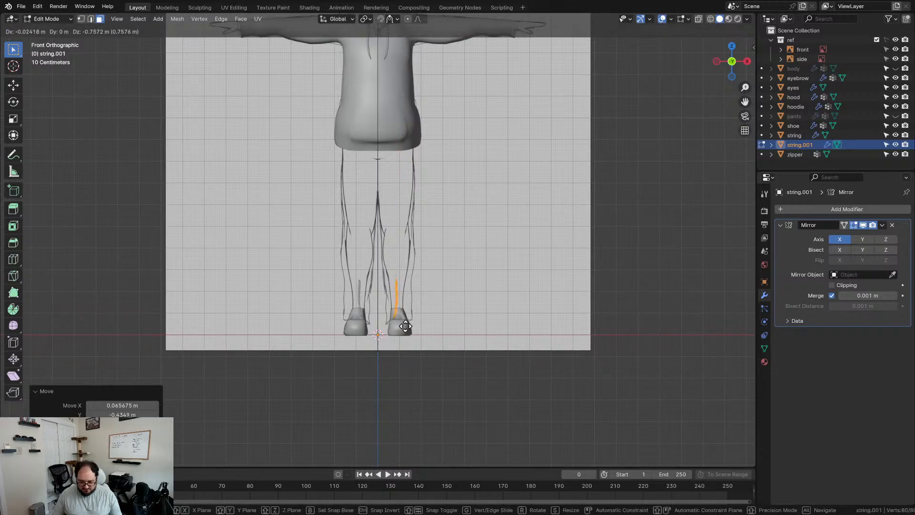
{"action": "left_click", "coordinate": [405, 338]}
{"action": "scroll", "coordinate": [404, 337], "scroll_direction": "up", "scroll_amount": 3}
{"action": "scroll", "coordinate": [405, 338], "scroll_direction": "down", "scroll_amount": 2}
{"action": "middle_click_drag", "start_coordinate": [404, 338], "coordinate": [359, 206]}
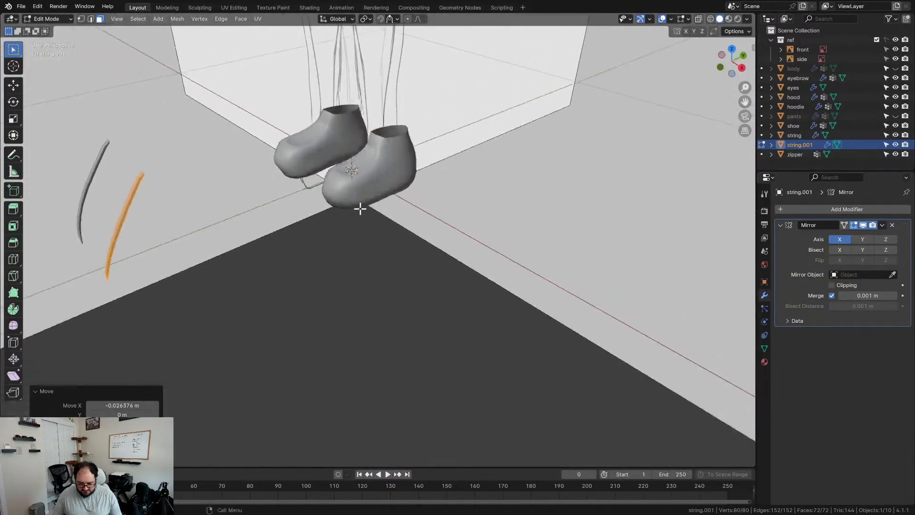
- Move and rotate the string mesh over the shoe's instep in side view and scale it to about 0.454
{"action": "key", "text": "KP_3"}
{"action": "key", "text": "g"}
{"action": "left_click", "coordinate": [487, 179]}
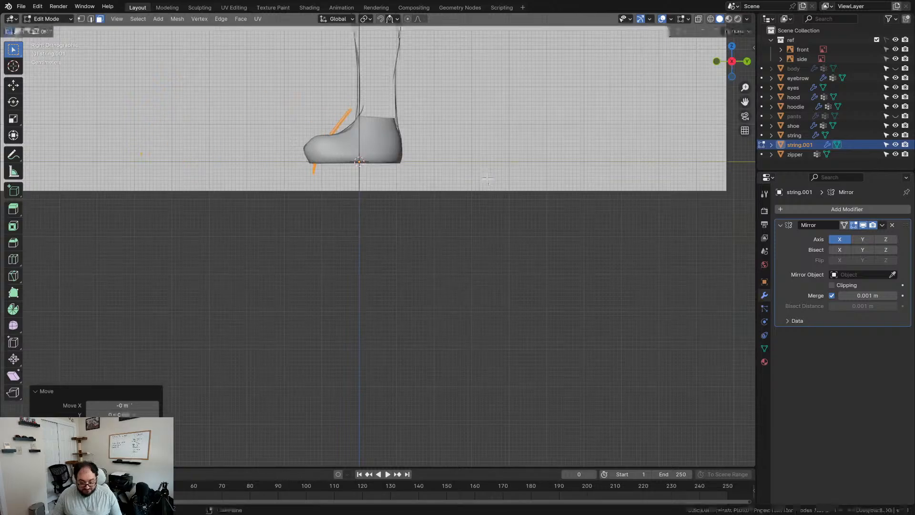
{"action": "key", "text": "r"}
{"action": "left_click", "coordinate": [464, 221]}
{"action": "key", "text": "g"}
{"action": "left_click", "coordinate": [460, 203]}
{"action": "key", "text": "s"}
{"action": "left_click", "coordinate": [406, 154]}
- Rotate the string diagonally across the recessed tongue and reposition it as a shoelace segment
{"action": "key", "text": "KP_1"}
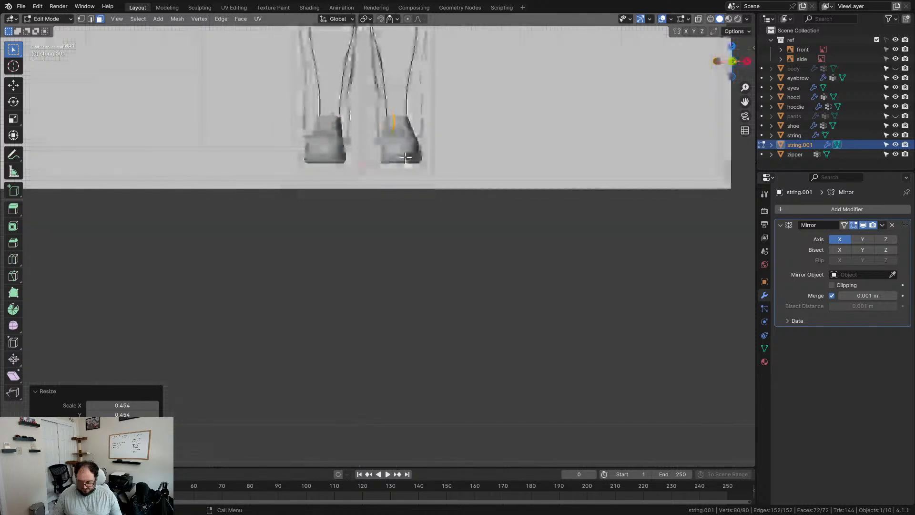
{"action": "scroll", "coordinate": [412, 157], "scroll_direction": "up", "scroll_amount": 4}
{"action": "middle_click_drag", "start_coordinate": [455, 75], "coordinate": [457, 201], "text": "shift"}
{"action": "middle_click_drag", "start_coordinate": [448, 139], "coordinate": [448, 225]}
{"action": "scroll", "coordinate": [445, 198], "scroll_direction": "up", "scroll_amount": 5}
{"action": "key", "text": "r"}
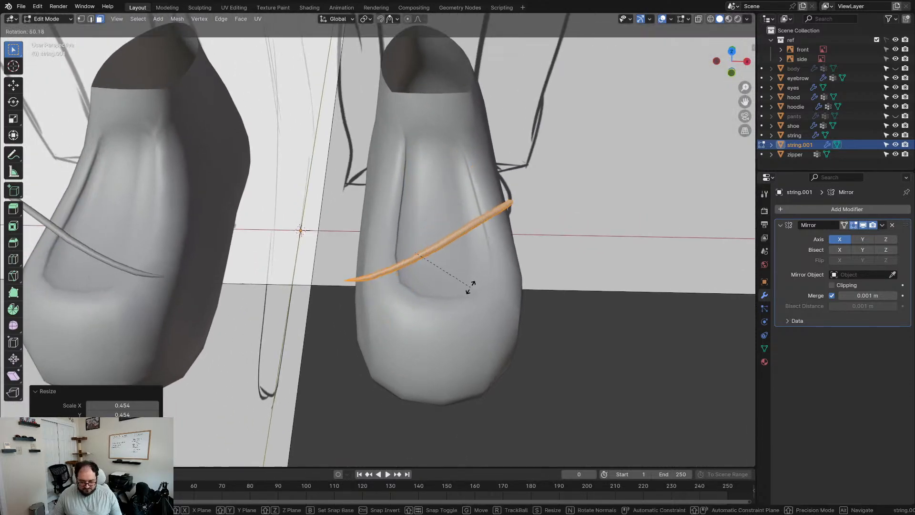
{"action": "left_click", "coordinate": [474, 281]}
{"action": "key", "text": "g"}
{"action": "left_click", "coordinate": [486, 222]}
- Delete the tapered tip and adjoining faces at the lace's lower end, including the leftover loose geometry
{"action": "scroll", "coordinate": [500, 230], "scroll_direction": "up", "scroll_amount": 3}
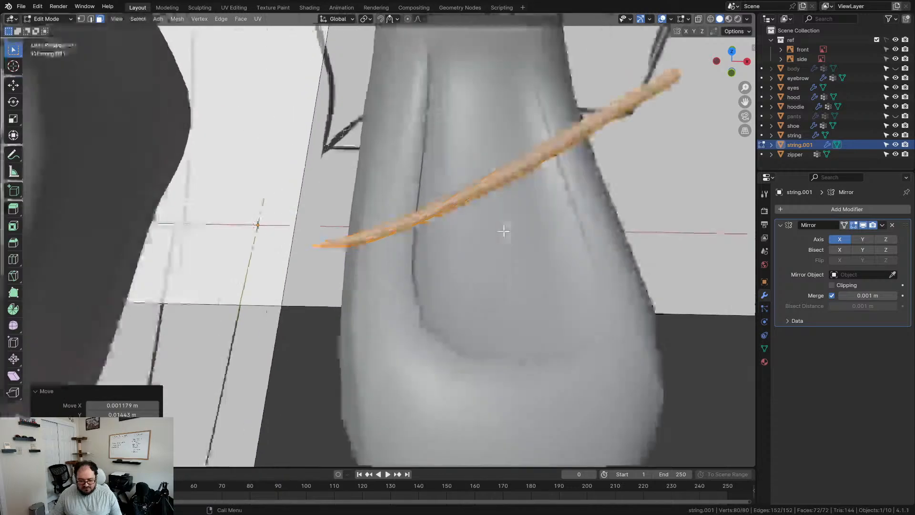
{"action": "scroll", "coordinate": [482, 274], "scroll_direction": "up", "scroll_amount": 2}
{"action": "middle_click_drag", "start_coordinate": [460, 298], "coordinate": [445, 249], "text": "shift"}
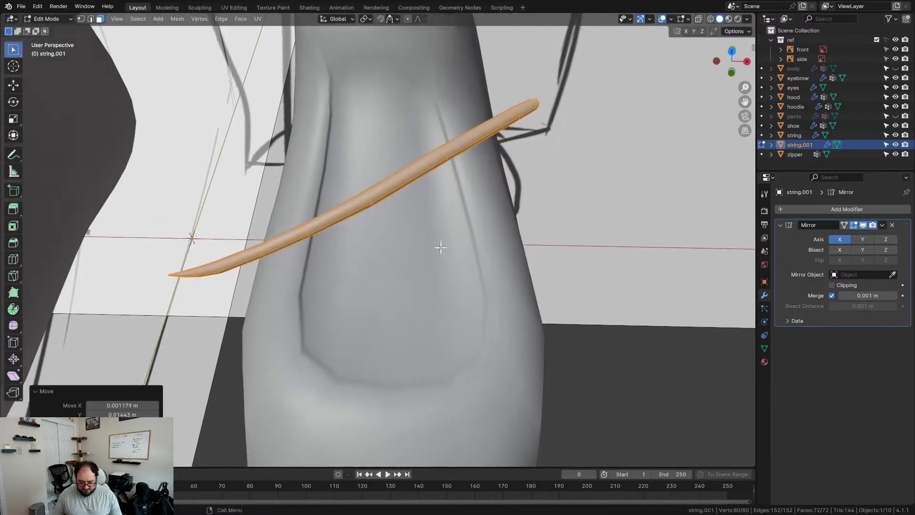
{"action": "left_click", "coordinate": [214, 265]}
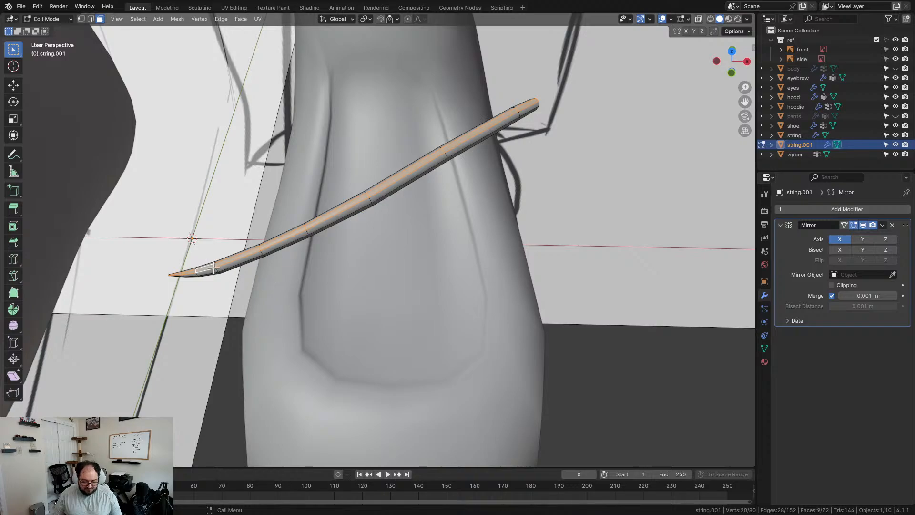
{"action": "key", "text": "x"}
{"action": "left_click", "coordinate": [263, 275]}
{"action": "key", "text": "l"}
{"action": "key", "text": "x"}
{"action": "left_click", "coordinate": [210, 305]}
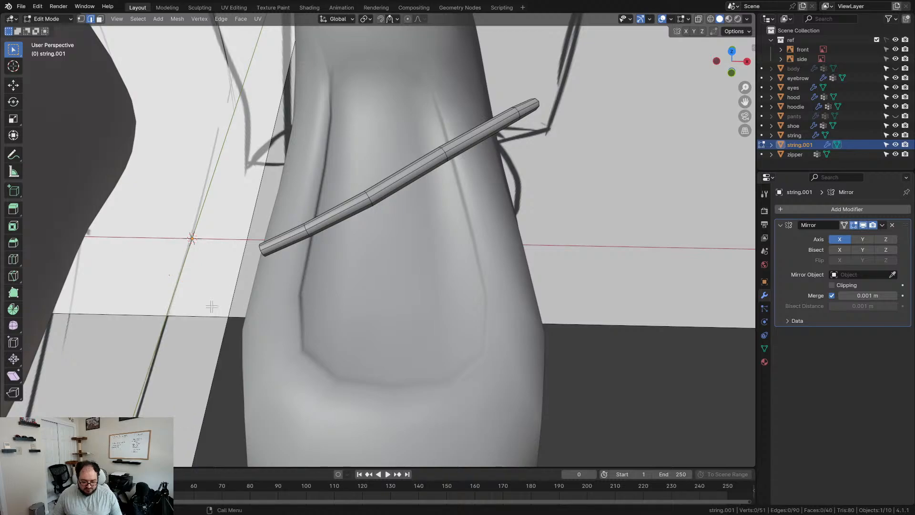
{"action": "key", "text": "x"}
{"action": "left_click", "coordinate": [186, 300]}
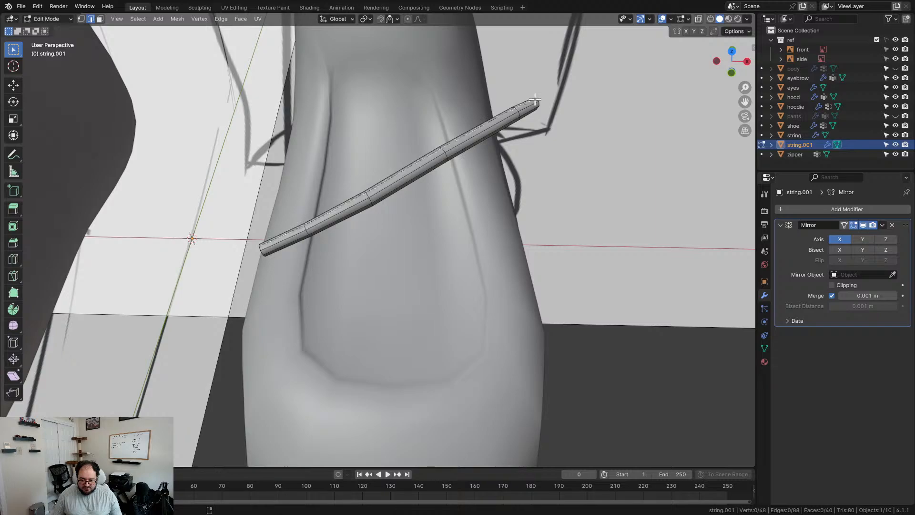
- Delete the rounded cap at the lace's upper end
{"action": "key", "text": "x"}
{"action": "key", "text": "Escape"}
{"action": "key", "text": "x"}
{"action": "left_click", "coordinate": [538, 103]}
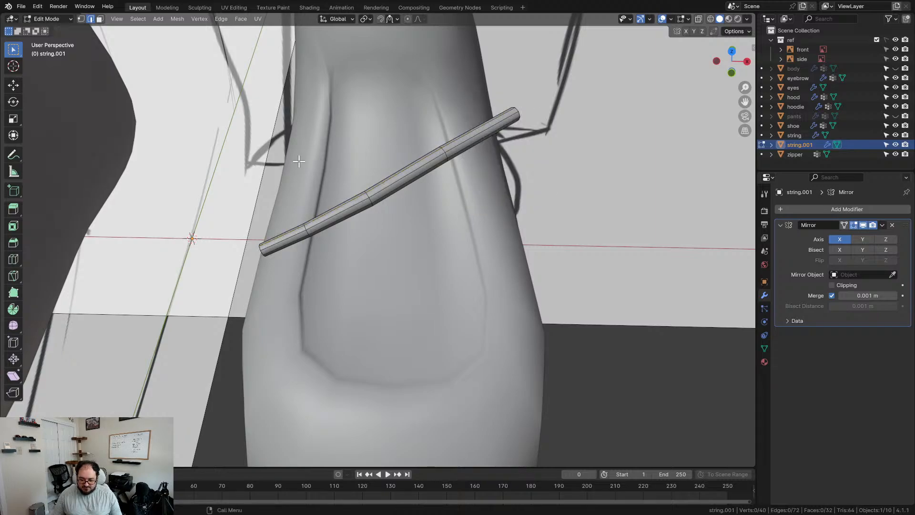
- Move the whole lace segment down onto the shoe's instep in side view
{"action": "key", "text": "a"}
{"action": "middle_click_drag", "start_coordinate": [375, 136], "coordinate": [385, 209]}
{"action": "key", "text": "KP_3"}
{"action": "scroll", "coordinate": [372, 257], "scroll_direction": "down", "scroll_amount": 3}
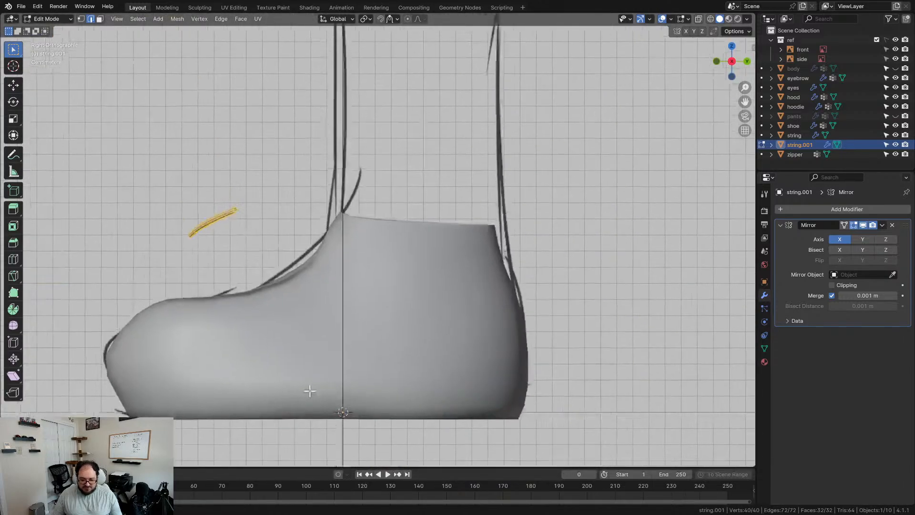
{"action": "key", "text": "g"}
{"action": "left_click", "coordinate": [360, 349]}
- Reposition the lace segment in front view and rotate it to a slight diagonal across the recessed tongue
{"action": "middle_click_drag", "start_coordinate": [361, 351], "coordinate": [454, 362]}
{"action": "key", "text": "KP_1"}
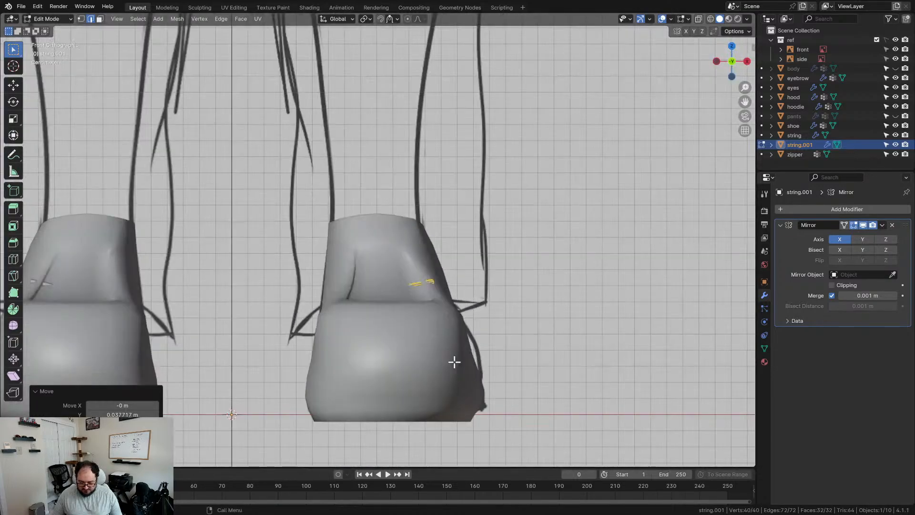
{"action": "key", "text": "KP_7"}
{"action": "scroll", "coordinate": [454, 362], "scroll_direction": "down", "scroll_amount": 4}
{"action": "middle_click_drag", "start_coordinate": [454, 389], "coordinate": [463, 243], "text": "shift"}
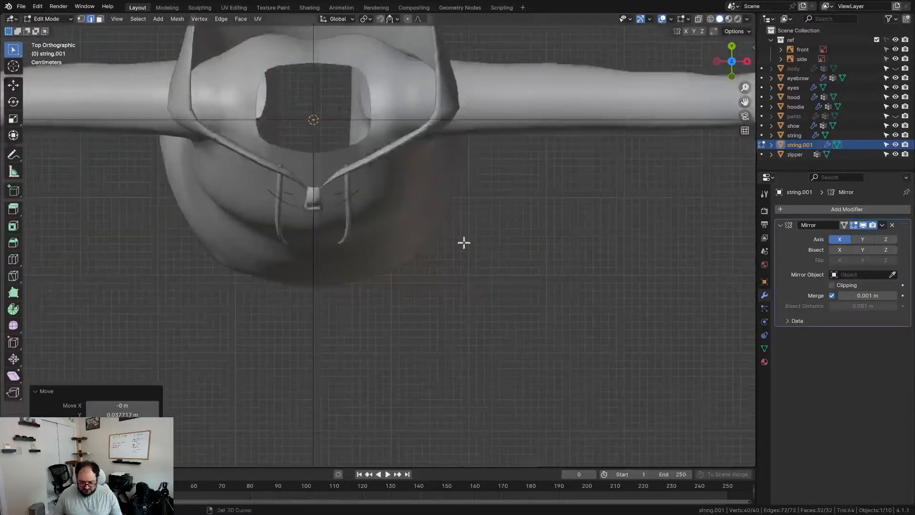
{"action": "key", "text": "KP_1"}
{"action": "scroll", "coordinate": [464, 243], "scroll_direction": "up", "scroll_amount": 1}
{"action": "scroll", "coordinate": [464, 243], "scroll_direction": "up", "scroll_amount": 4}
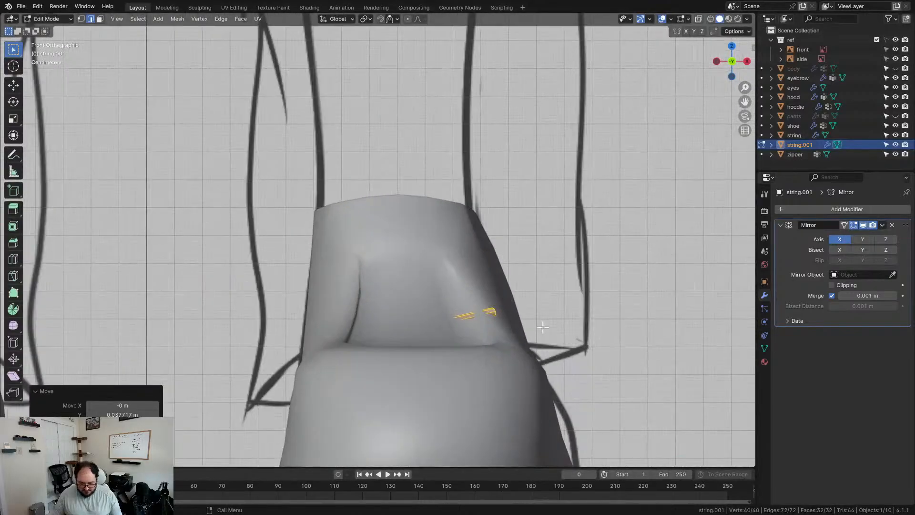
{"action": "key", "text": "g"}
{"action": "left_click", "coordinate": [541, 304]}
{"action": "key", "text": "r"}
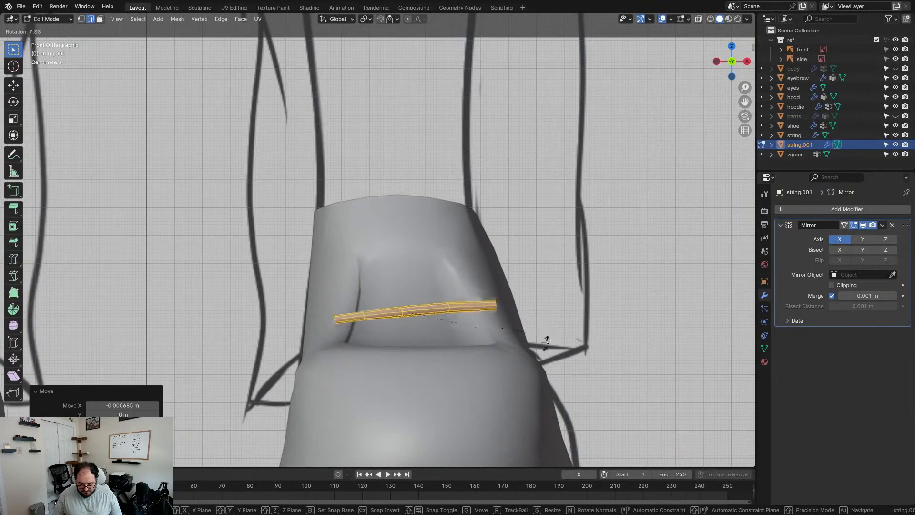
{"action": "left_click", "coordinate": [545, 344]}
{"action": "key", "text": "g"}
{"action": "left_click", "coordinate": [542, 342]}
{"action": "key", "text": "r"}
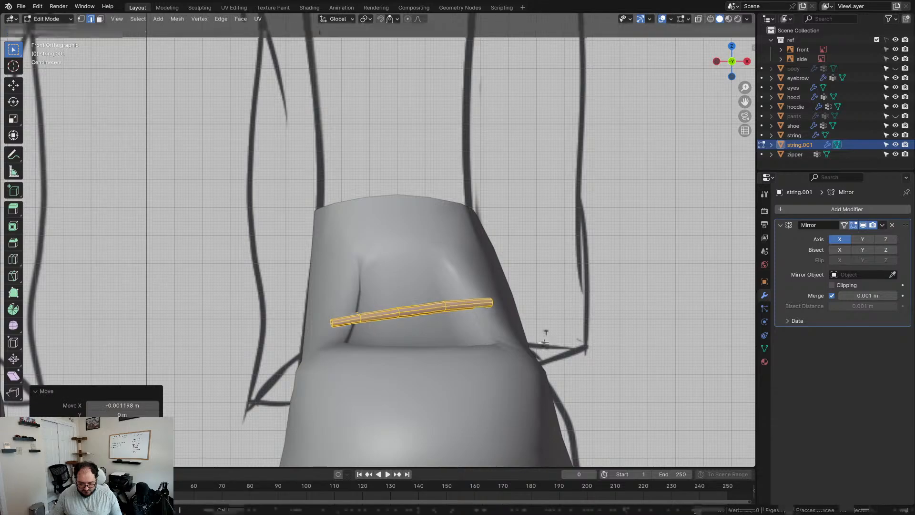
{"action": "left_click", "coordinate": [544, 331]}
- Scale the lace segment to span the tongue and move it toward the tongue's upper end
{"action": "middle_click_drag", "start_coordinate": [545, 331], "coordinate": [493, 212]}
{"action": "key", "text": "s"}
{"action": "left_click", "coordinate": [499, 210]}
{"action": "key", "text": "g"}
{"action": "left_click", "coordinate": [501, 220]}
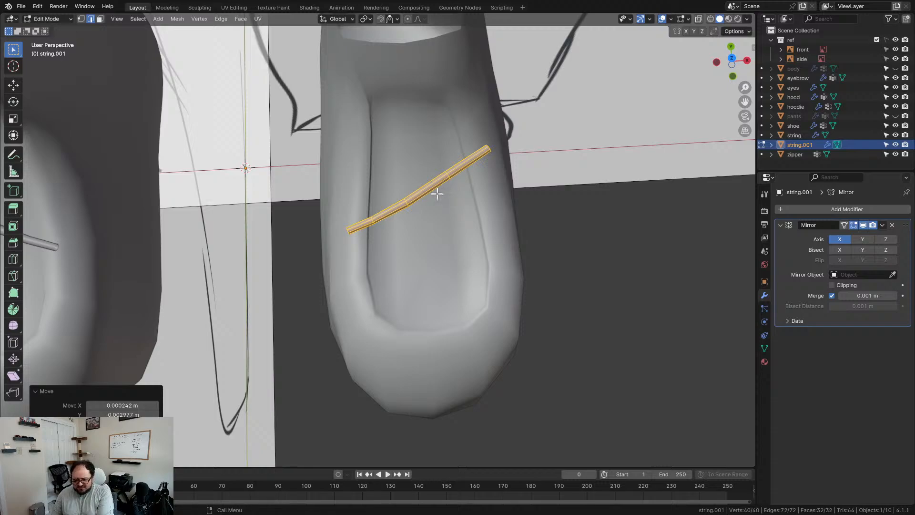
{"action": "middle_click_drag", "start_coordinate": [436, 183], "coordinate": [446, 208]}
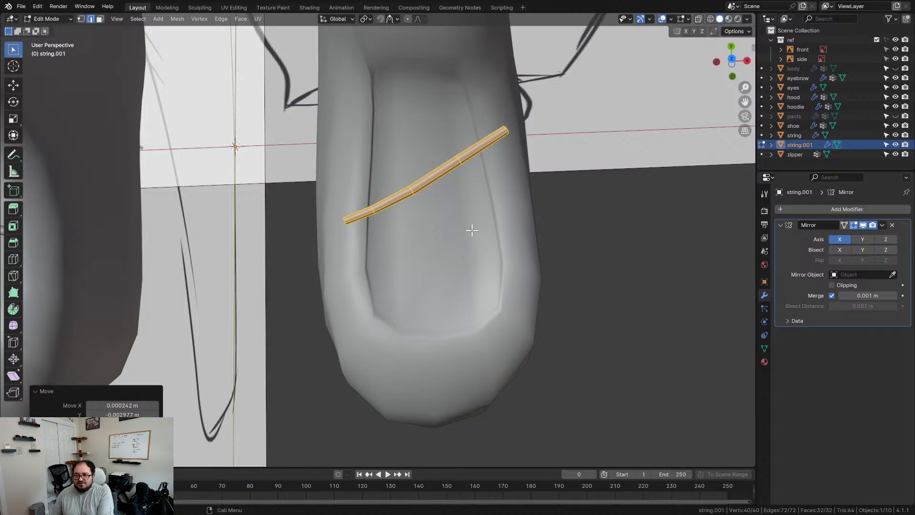
{"action": "middle_click_drag", "start_coordinate": [449, 241], "coordinate": [505, 253]}
{"action": "key", "text": "g"}
{"action": "left_click", "coordinate": [508, 199]}
{"action": "key", "text": "g"}
{"action": "key", "text": "y"}
{"action": "key", "text": "z"}
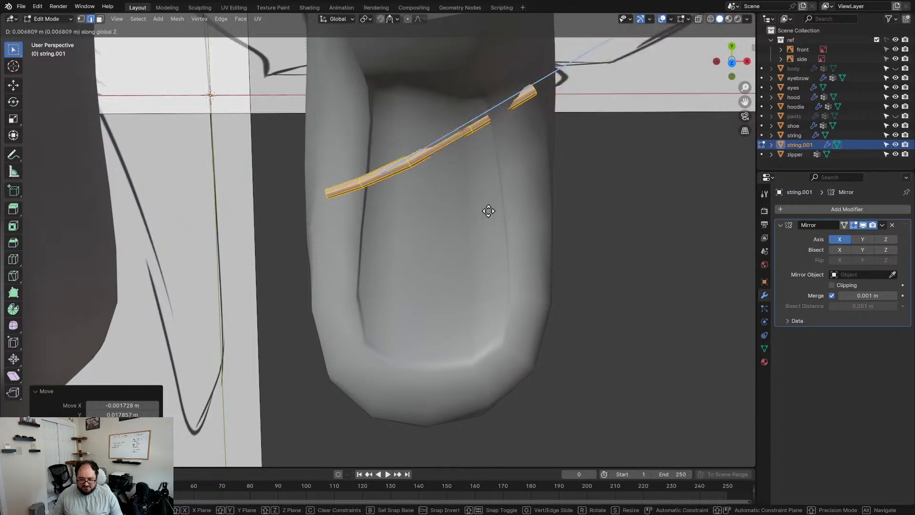
{"action": "right_click", "coordinate": [488, 211]}
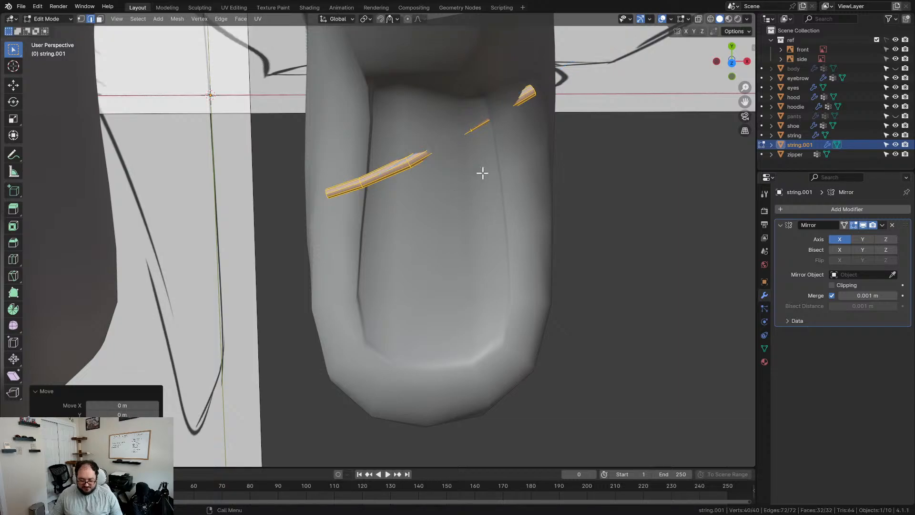
- Duplicate the lace segment twice toward the toe, spacing three parallel diagonal laces along the tongue
{"action": "key", "text": "shift+d"}
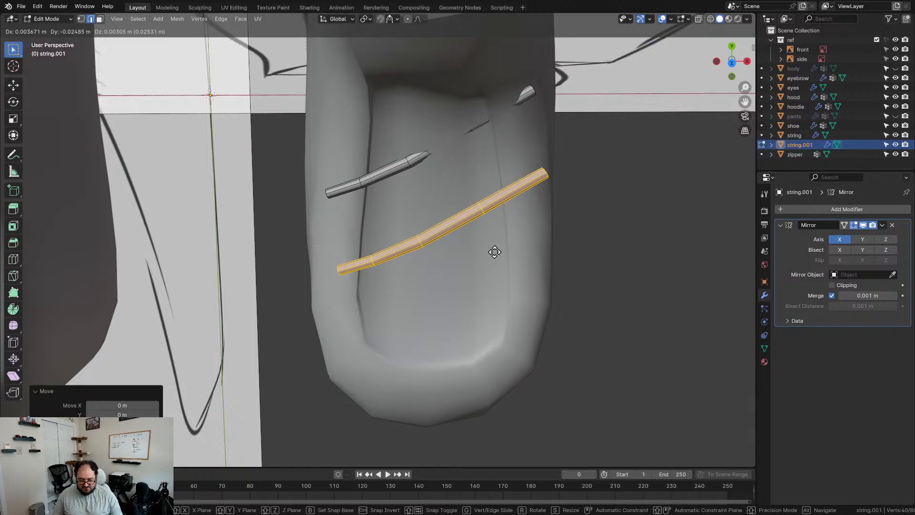
{"action": "left_click", "coordinate": [495, 252]}
{"action": "key", "text": "shift+d"}
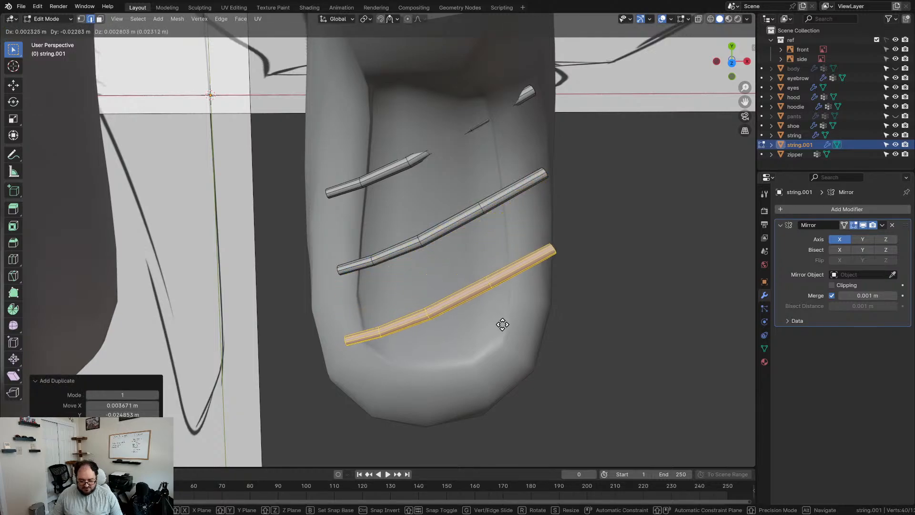
{"action": "left_click", "coordinate": [503, 314]}
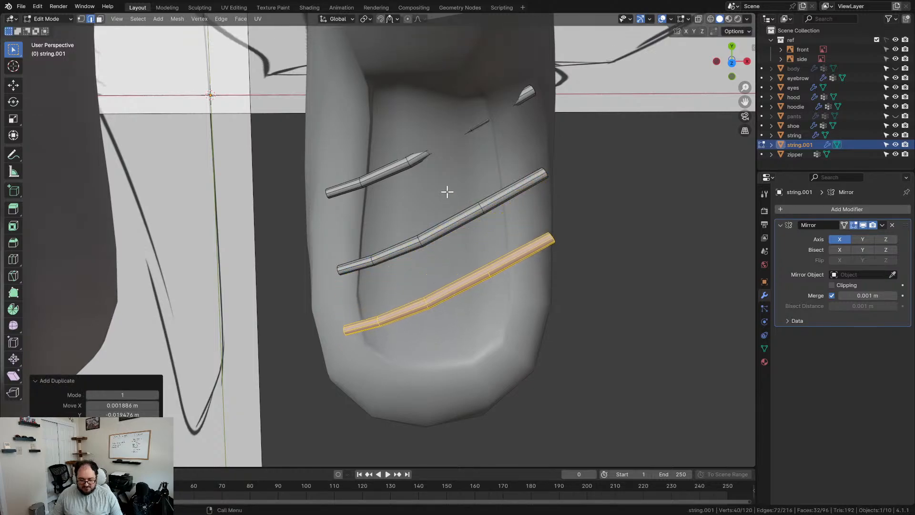
- Duplicate all three lace segments in place and mirror the copies along the global X axis to form crossings
{"action": "key", "text": "a"}
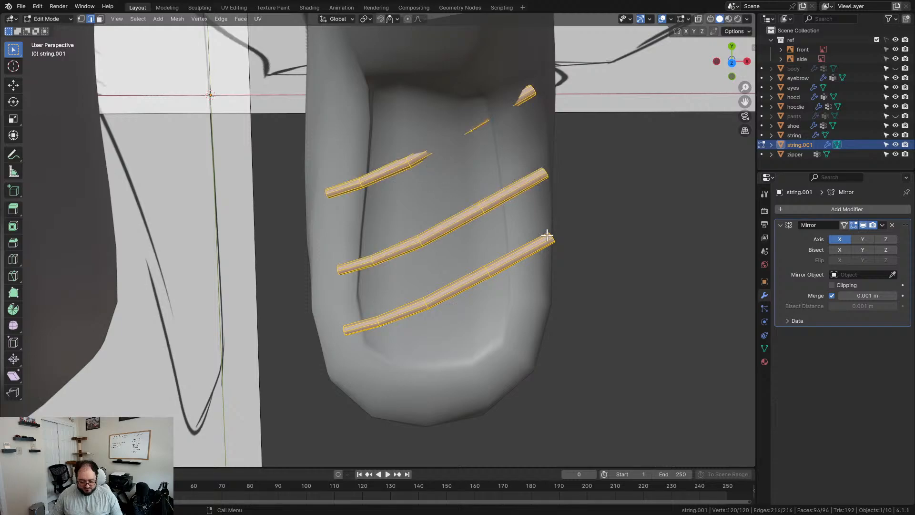
{"action": "key", "text": "g"}
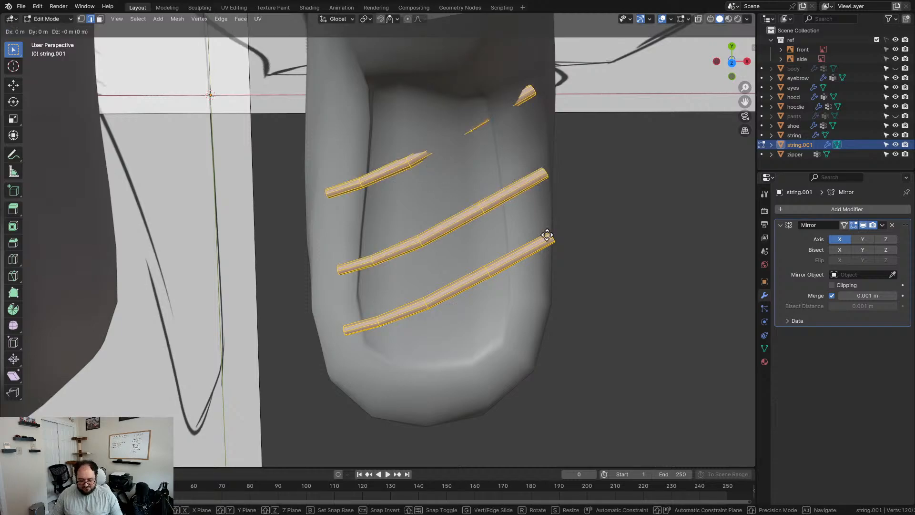
{"action": "right_click", "coordinate": [547, 236]}
{"action": "key", "text": "ctrl+e"}
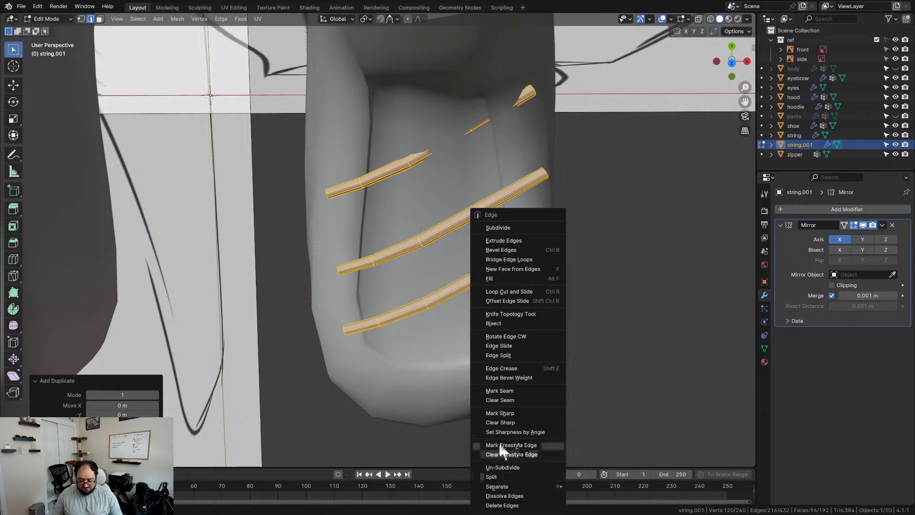
{"action": "key", "text": "ctrl+e"}
{"action": "key", "text": "Escape"}
{"action": "key", "text": "1"}
{"action": "key", "text": "ctrl+v"}
{"action": "mouse_move", "coordinate": [447, 215]}
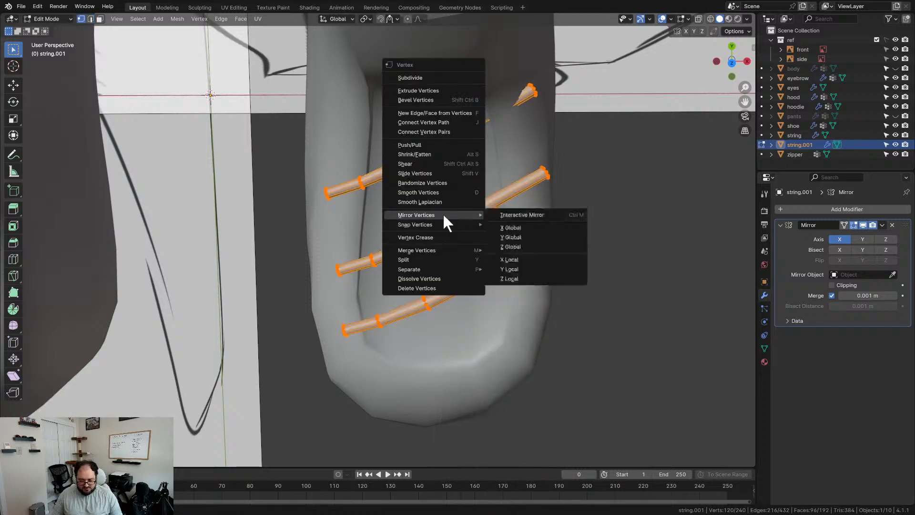
{"action": "left_click", "coordinate": [525, 227]}
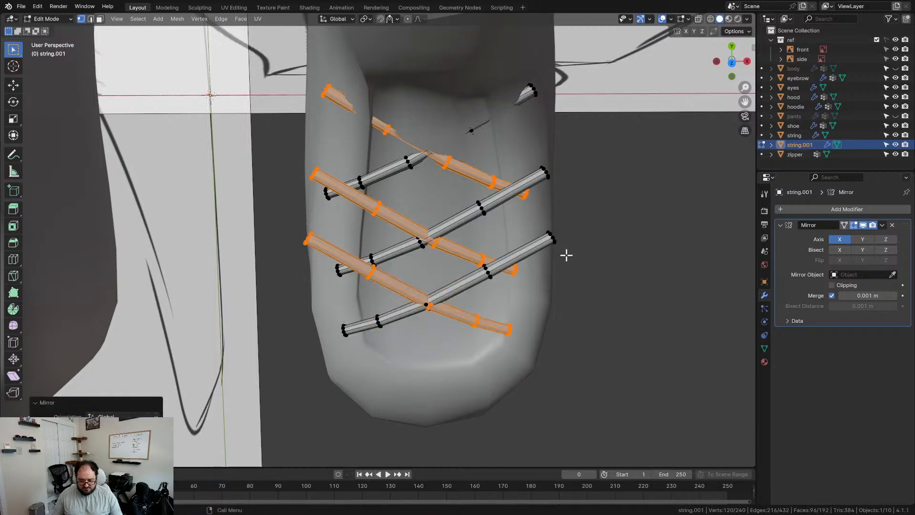
- Rotate all the laces by -17.5° in side view and move them down to follow the instep's slope
{"action": "middle_click_drag", "start_coordinate": [571, 293], "coordinate": [484, 368]}
{"action": "key", "text": "a"}
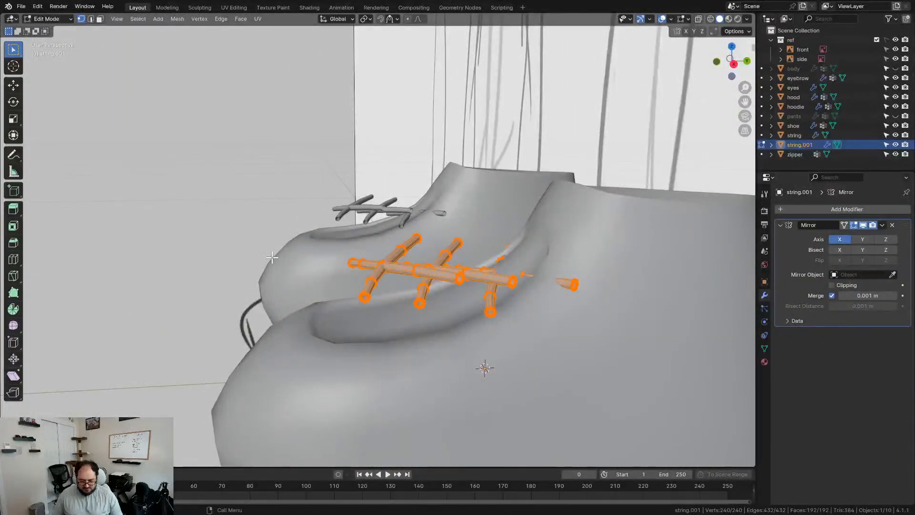
{"action": "key", "text": "KP_3"}
{"action": "scroll", "coordinate": [270, 257], "scroll_direction": "up", "scroll_amount": 3}
{"action": "key", "text": "r"}
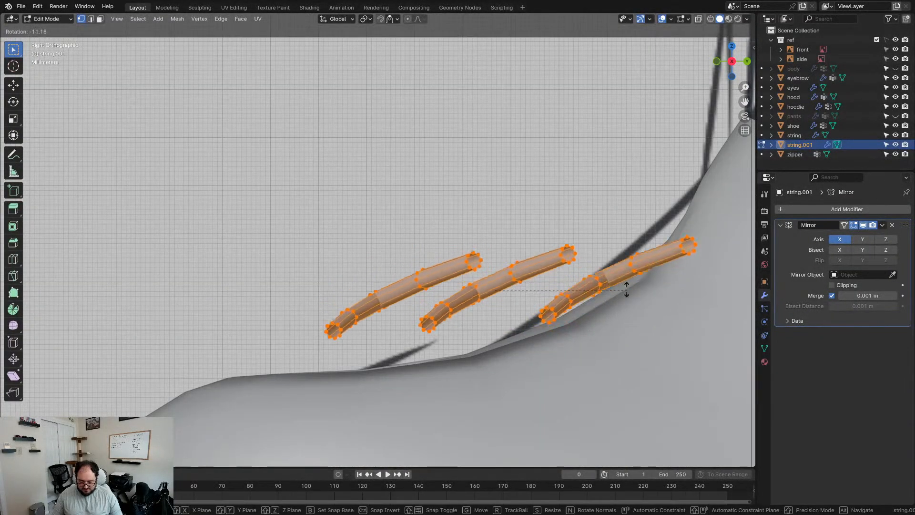
{"action": "left_click", "coordinate": [619, 277]}
{"action": "key", "text": "g"}
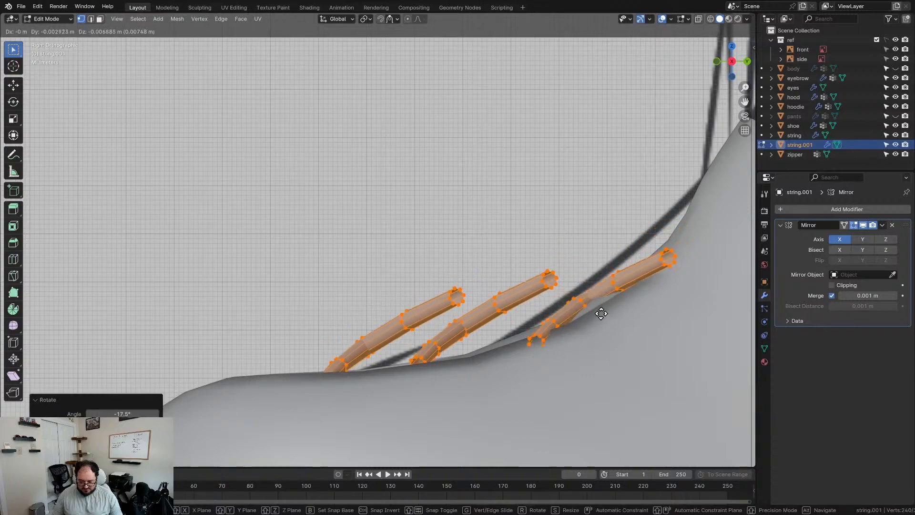
{"action": "left_click", "coordinate": [557, 315]}
- Hide the eyebrow, eyes, hood, hoodie and zipper objects to clear the top view of the shoes
{"action": "middle_click_drag", "start_coordinate": [557, 314], "coordinate": [545, 341]}
{"action": "key", "text": "KP_7"}
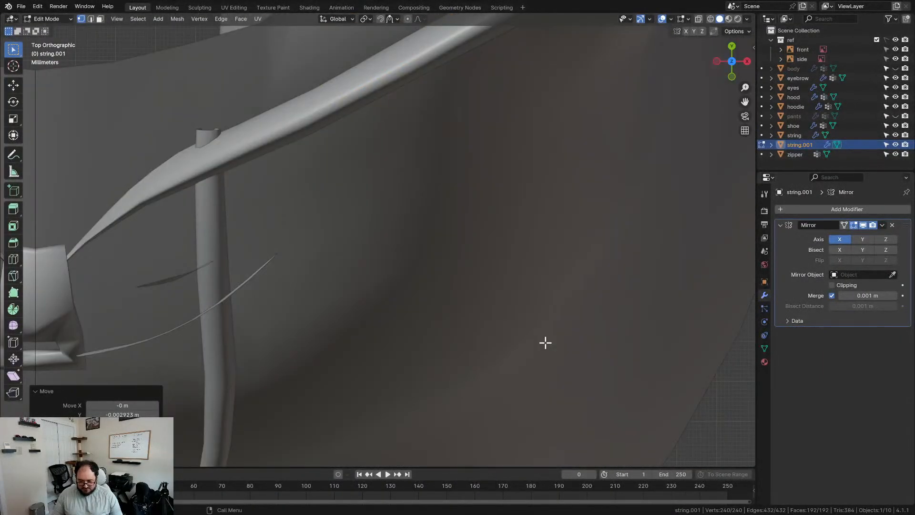
{"action": "scroll", "coordinate": [545, 342], "scroll_direction": "down", "scroll_amount": 7}
{"action": "middle_click_drag", "start_coordinate": [460, 329], "coordinate": [457, 279]}
{"action": "scroll", "coordinate": [457, 280], "scroll_direction": "up", "scroll_amount": 3}
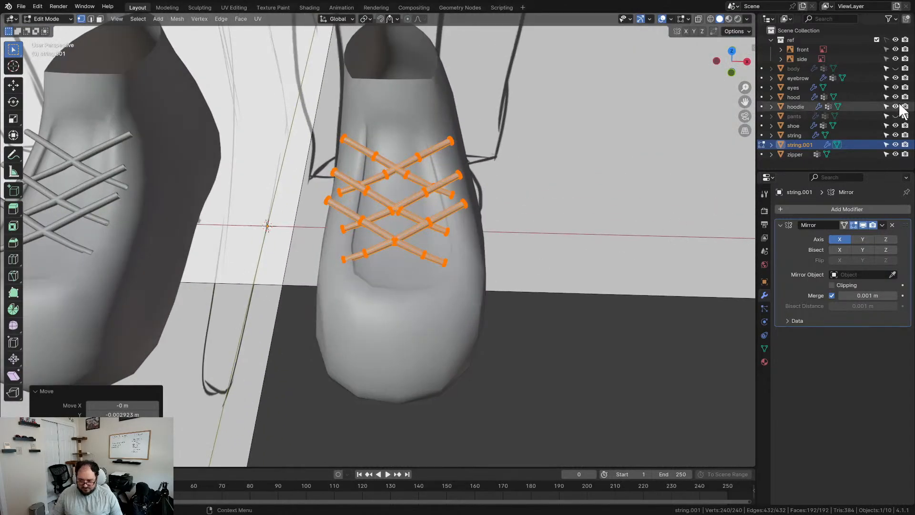
{"action": "left_click_drag", "start_coordinate": [896, 77], "coordinate": [896, 101]}
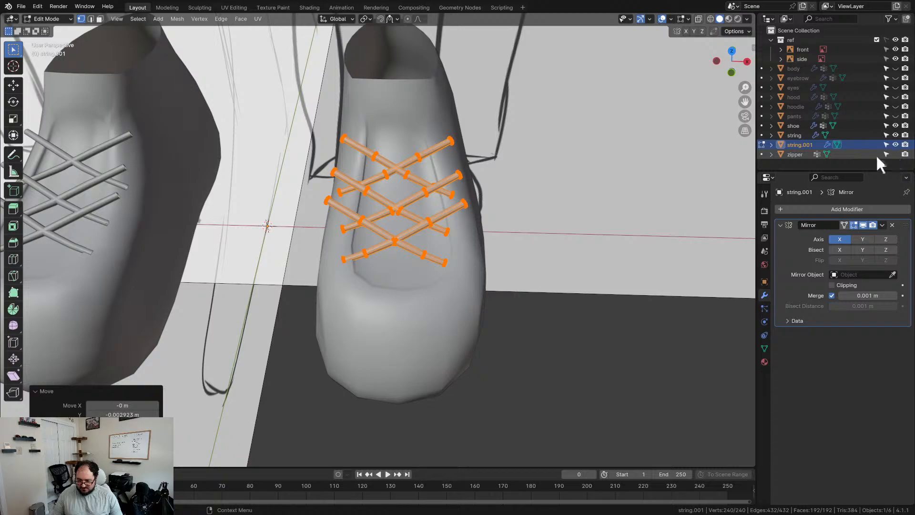
- Move the laces in top view by about 0.0039 m in X and -0.0032 m in Y to centre them over the tongue
{"action": "middle_click_drag", "start_coordinate": [429, 157], "coordinate": [416, 186]}
{"action": "key", "text": "KP_7"}
{"action": "scroll", "coordinate": [415, 186], "scroll_direction": "up", "scroll_amount": 4}
{"action": "key", "text": "g"}
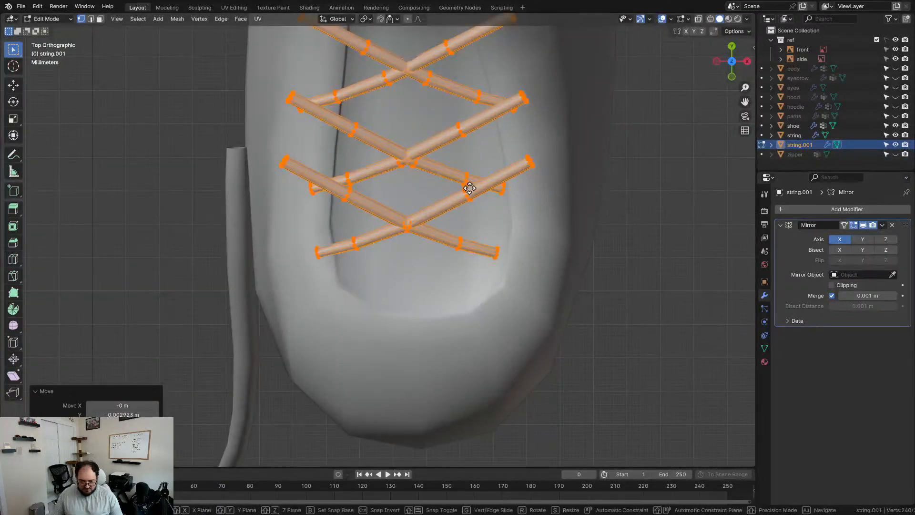
{"action": "left_click", "coordinate": [482, 198]}
{"action": "scroll", "coordinate": [472, 219], "scroll_direction": "down", "scroll_amount": 2}
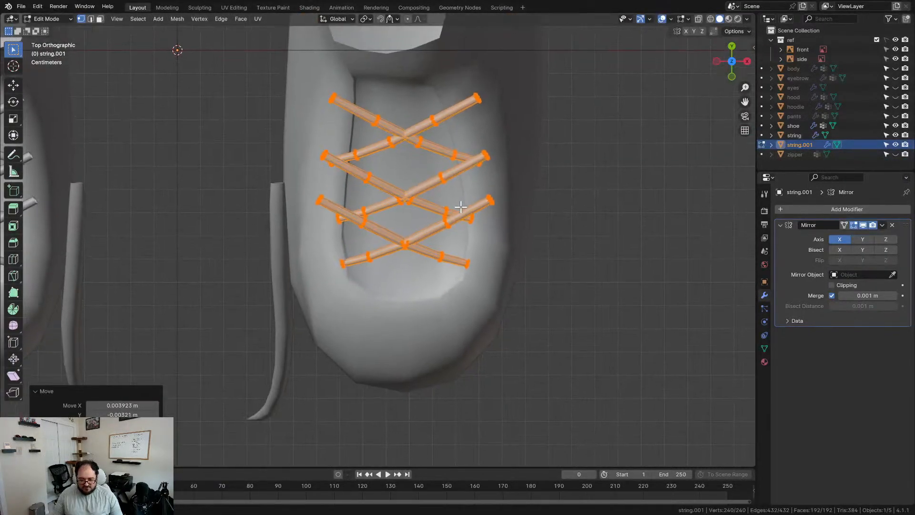
{"action": "scroll", "coordinate": [460, 236], "scroll_direction": "down", "scroll_amount": 3}
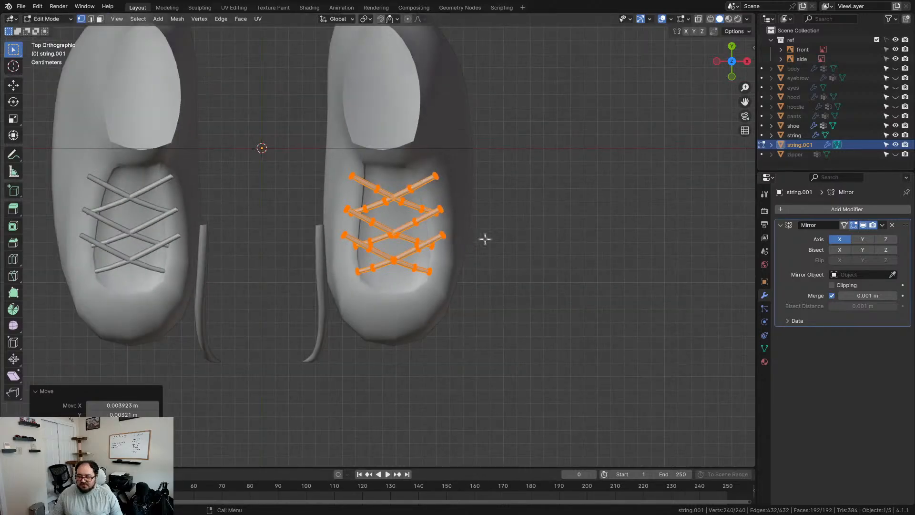
- Widen the laces along the X axis and recentre them over the tongue
{"action": "scroll", "coordinate": [484, 239], "scroll_direction": "up", "scroll_amount": 4}
{"action": "key", "text": "s"}
{"action": "key", "text": "x"}
{"action": "left_click", "coordinate": [524, 248]}
{"action": "key", "text": "g"}
{"action": "left_click", "coordinate": [524, 258]}
- Stretch the laces along the Y axis to about 1.145 and shift them along Y to fit the tongue's length
{"action": "key", "text": "s"}
{"action": "key", "text": "y"}
{"action": "left_click", "coordinate": [547, 267]}
{"action": "key", "text": "g"}
{"action": "key", "text": "y"}
{"action": "left_click", "coordinate": [548, 272]}
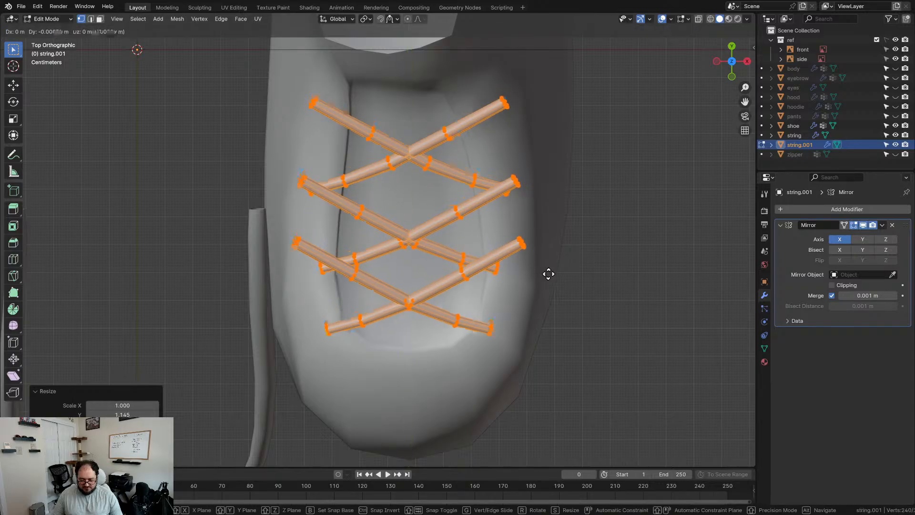
- Switch to Sculpt Mode and bend the laces' raised outer-side ends down toward the shoe with the Grab brush
{"action": "scroll", "coordinate": [531, 280], "scroll_direction": "down", "scroll_amount": 3}
{"action": "mouse_move", "coordinate": [531, 280]}
{"action": "middle_mouse_down"}
{"action": "mouse_move", "coordinate": [519, 245]}
{"action": "mouse_move", "coordinate": [470, 180]}
{"action": "mouse_move", "coordinate": [534, 279]}
{"action": "mouse_move", "coordinate": [488, 256]}
{"action": "mouse_move", "coordinate": [529, 233]}
{"action": "middle_mouse_up"}
{"action": "key", "text": "ctrl+Tab"}
{"action": "left_click", "coordinate": [534, 336]}
{"action": "scroll", "coordinate": [527, 265], "scroll_direction": "up", "scroll_amount": 3}
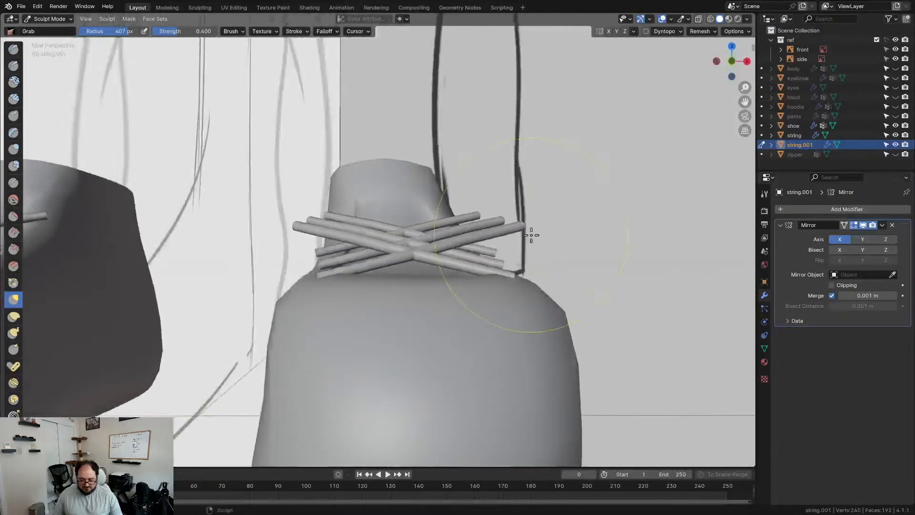
{"action": "mouse_move", "coordinate": [501, 222]}
{"action": "left_mouse_down"}
{"action": "mouse_move", "coordinate": [500, 235]}
{"action": "mouse_move", "coordinate": [474, 210]}
{"action": "left_mouse_up"}
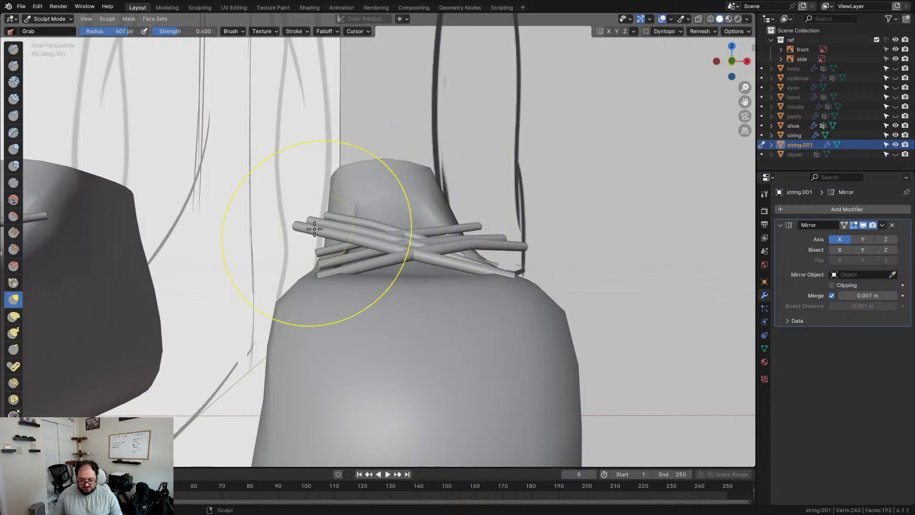
- Bend the laces' inner-side ends down toward the shoe and adjust the uppermost lace with the Grab brush
{"action": "middle_click_drag", "start_coordinate": [307, 225], "coordinate": [309, 253]}
{"action": "mouse_move", "coordinate": [310, 218]}
{"action": "left_mouse_down"}
{"action": "mouse_move", "coordinate": [327, 190]}
{"action": "mouse_move", "coordinate": [316, 251]}
{"action": "left_mouse_up"}
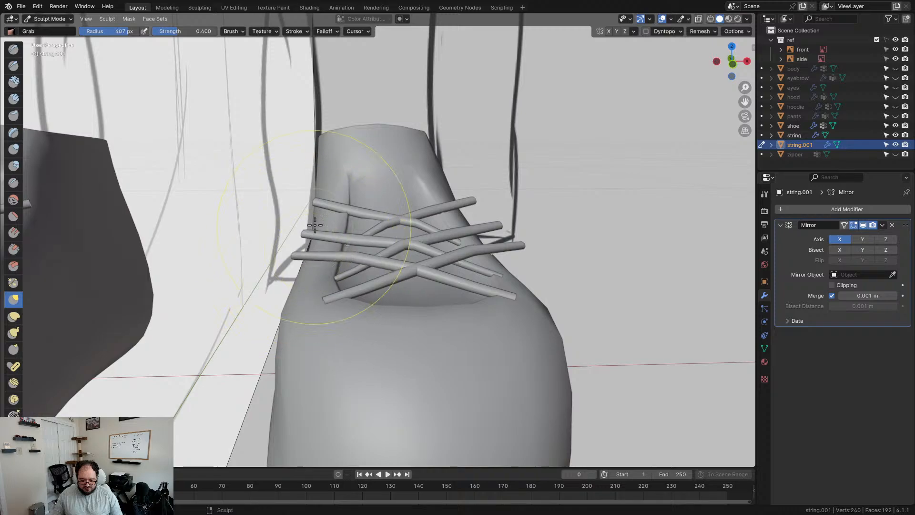
{"action": "left_click_drag", "start_coordinate": [385, 221], "coordinate": [368, 204]}
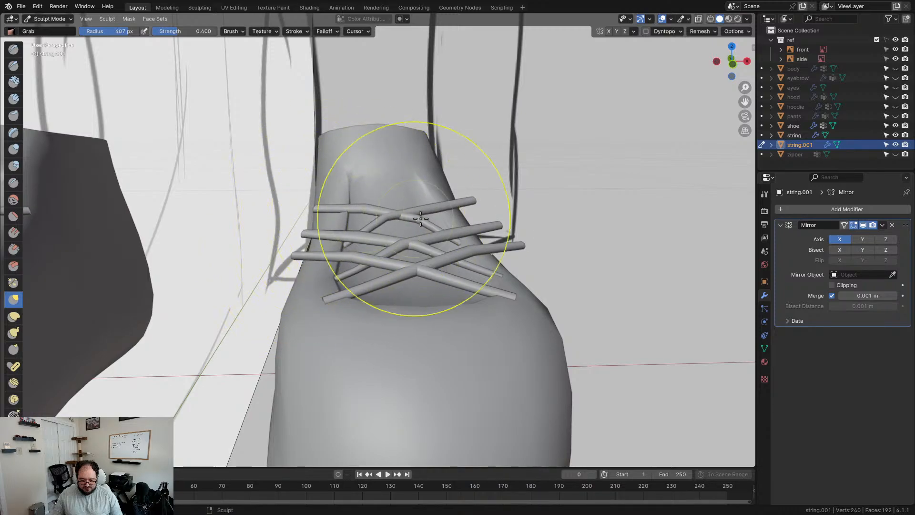
- Lower the uppermost lace crossing toward the tongue with the Grab brush
{"action": "mouse_move", "coordinate": [457, 209]}
{"action": "middle_mouse_down"}
{"action": "mouse_move", "coordinate": [472, 247]}
{"action": "mouse_move", "coordinate": [463, 200]}
{"action": "middle_mouse_up"}
{"action": "middle_click_drag", "start_coordinate": [394, 224], "coordinate": [398, 265]}
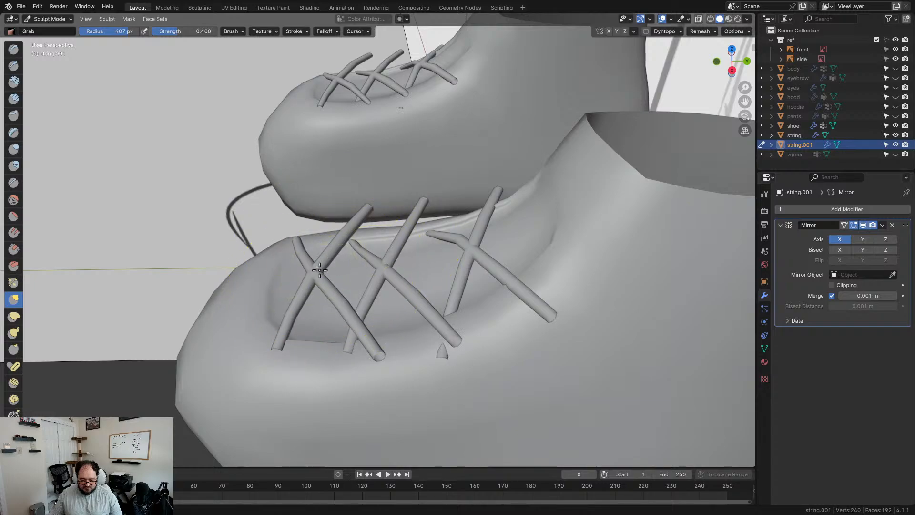
{"action": "middle_click_drag", "start_coordinate": [445, 248], "coordinate": [517, 263]}
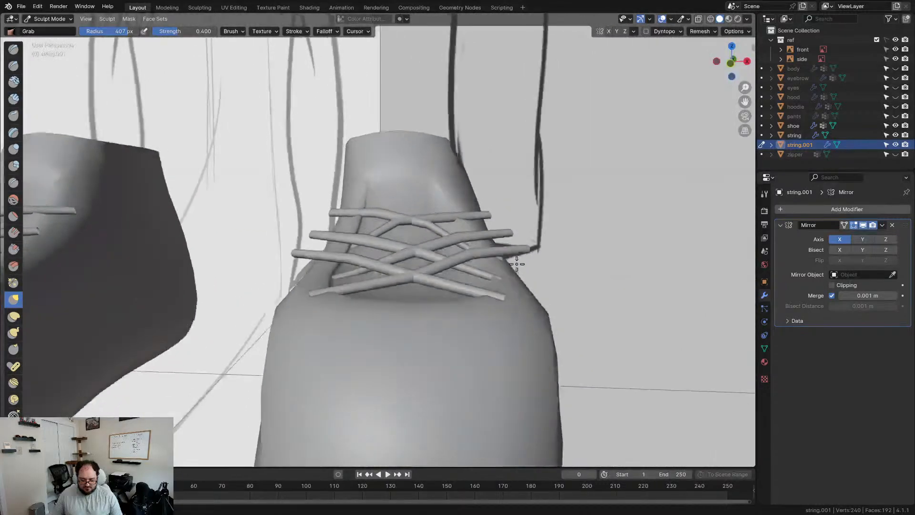
{"action": "left_click_drag", "start_coordinate": [416, 220], "coordinate": [415, 229]}
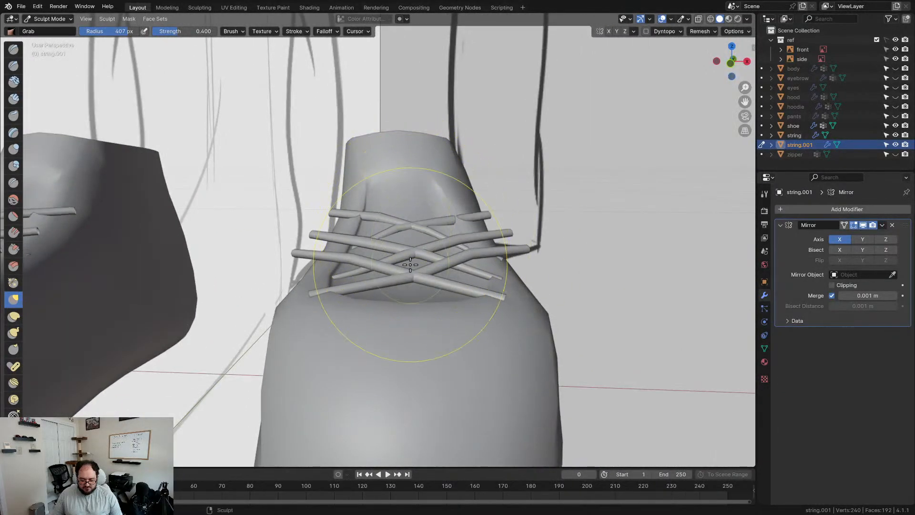
- Bend the lower two lace crossings toward the tongue and shoe surface with the Grab brush
{"action": "left_click_drag", "start_coordinate": [414, 275], "coordinate": [415, 282]}
{"action": "left_click_drag", "start_coordinate": [487, 242], "coordinate": [493, 252]}
{"action": "mouse_move", "coordinate": [352, 250]}
{"action": "left_mouse_down"}
{"action": "mouse_move", "coordinate": [350, 260]}
{"action": "mouse_move", "coordinate": [313, 249]}
{"action": "mouse_move", "coordinate": [313, 259]}
{"action": "left_mouse_up"}
{"action": "mouse_move", "coordinate": [395, 270]}
{"action": "left_mouse_down"}
{"action": "mouse_move", "coordinate": [389, 258]}
{"action": "mouse_move", "coordinate": [358, 265]}
{"action": "left_mouse_up"}
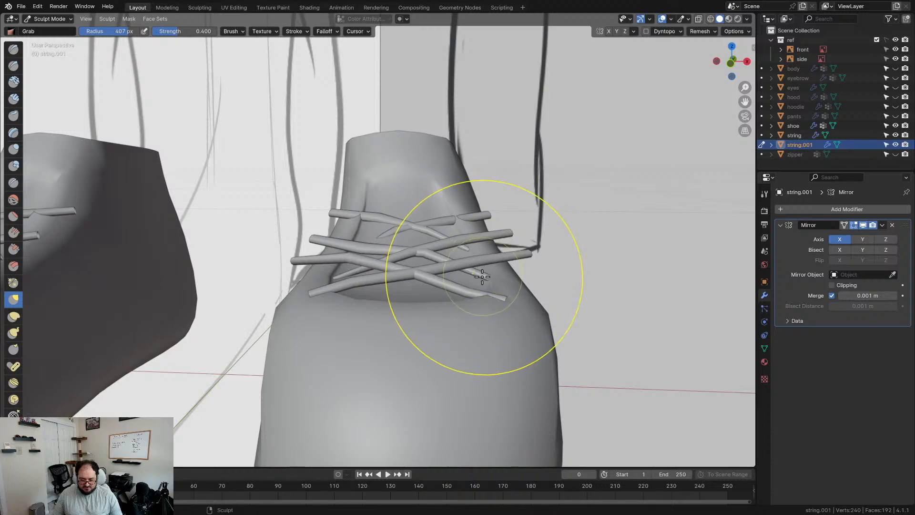
{"action": "left_click_drag", "start_coordinate": [473, 289], "coordinate": [474, 284]}
{"action": "left_click_drag", "start_coordinate": [418, 271], "coordinate": [417, 279]}
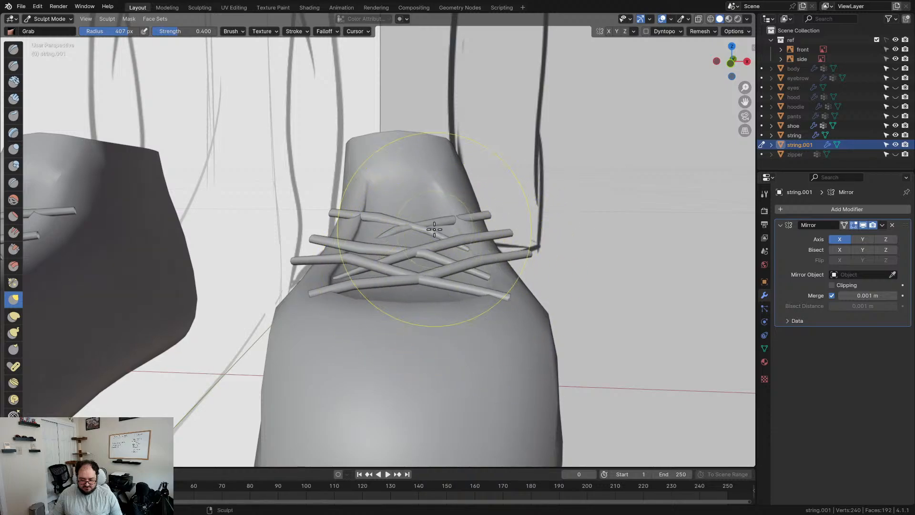
- Refine the uppermost lace crossing's shape with the Grab brush, then undo the last stroke made from the side
{"action": "mouse_move", "coordinate": [401, 235]}
{"action": "left_mouse_down"}
{"action": "mouse_move", "coordinate": [395, 228]}
{"action": "mouse_move", "coordinate": [445, 221]}
{"action": "mouse_move", "coordinate": [485, 232]}
{"action": "left_mouse_up"}
{"action": "left_click_drag", "start_coordinate": [382, 212], "coordinate": [382, 219]}
{"action": "middle_click_drag", "start_coordinate": [384, 229], "coordinate": [523, 238]}
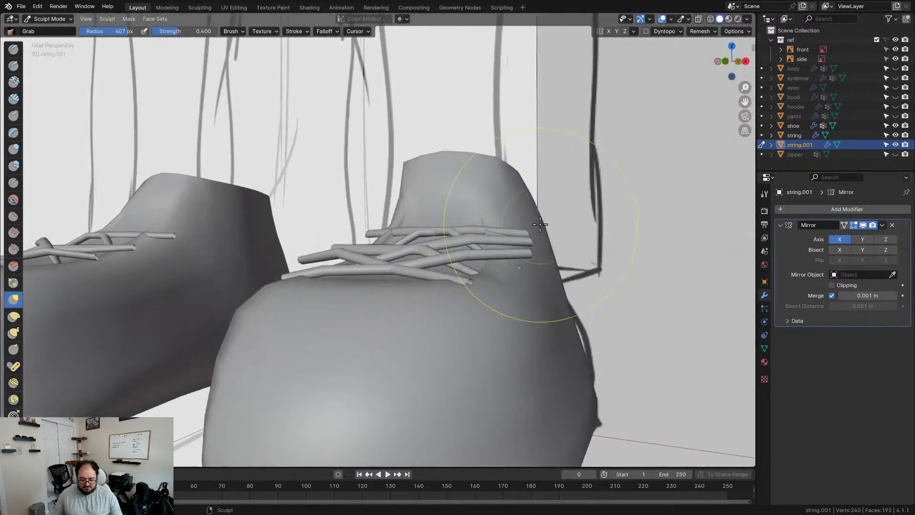
{"action": "mouse_move", "coordinate": [500, 282]}
{"action": "middle_mouse_down"}
{"action": "mouse_move", "coordinate": [456, 284]}
{"action": "mouse_move", "coordinate": [556, 288]}
{"action": "middle_mouse_up"}
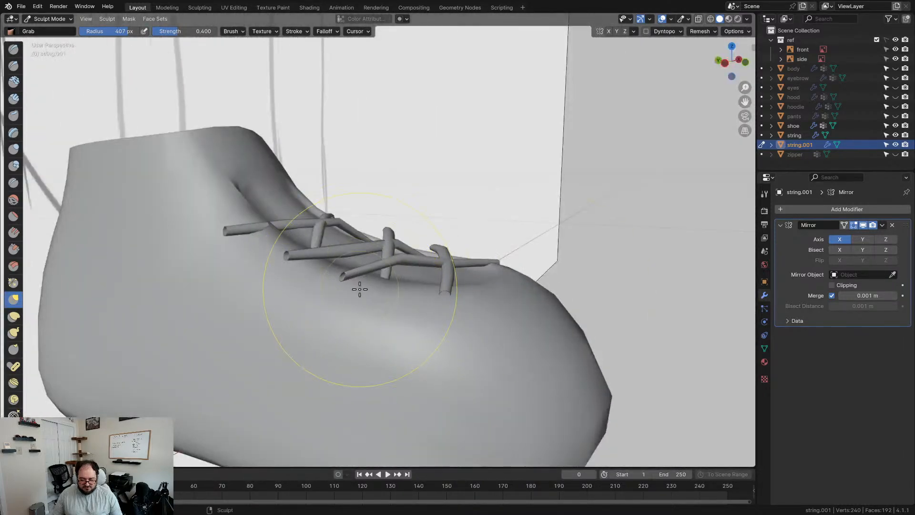
{"action": "mouse_move", "coordinate": [431, 308]}
{"action": "middle_mouse_down"}
{"action": "mouse_move", "coordinate": [376, 302]}
{"action": "mouse_move", "coordinate": [368, 265]}
{"action": "mouse_move", "coordinate": [416, 281]}
{"action": "middle_mouse_up"}
{"action": "mouse_move", "coordinate": [378, 238]}
{"action": "left_mouse_down"}
{"action": "mouse_move", "coordinate": [358, 324]}
{"action": "mouse_move", "coordinate": [357, 286]}
{"action": "mouse_move", "coordinate": [481, 268]}
{"action": "mouse_move", "coordinate": [418, 219]}
{"action": "mouse_move", "coordinate": [438, 226]}
{"action": "left_mouse_up"}
{"action": "key", "text": "ctrl+z"}
- Switch to Edit Mode and move both outermost ends of the uppermost lace crossing inward, hiding them inside the tongue opening's edges
{"action": "middle_click_drag", "start_coordinate": [437, 227], "coordinate": [431, 298]}
{"action": "key", "text": "Tab"}
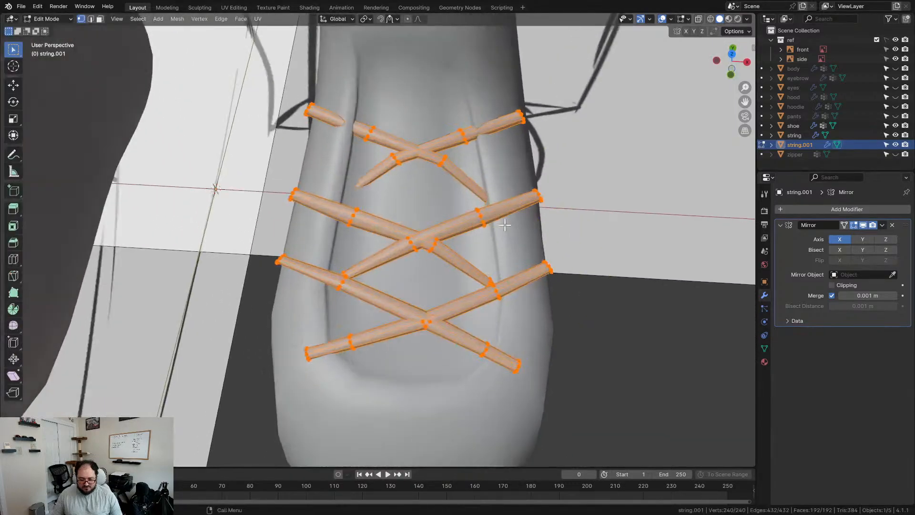
{"action": "middle_click_drag", "start_coordinate": [485, 247], "coordinate": [519, 125]}
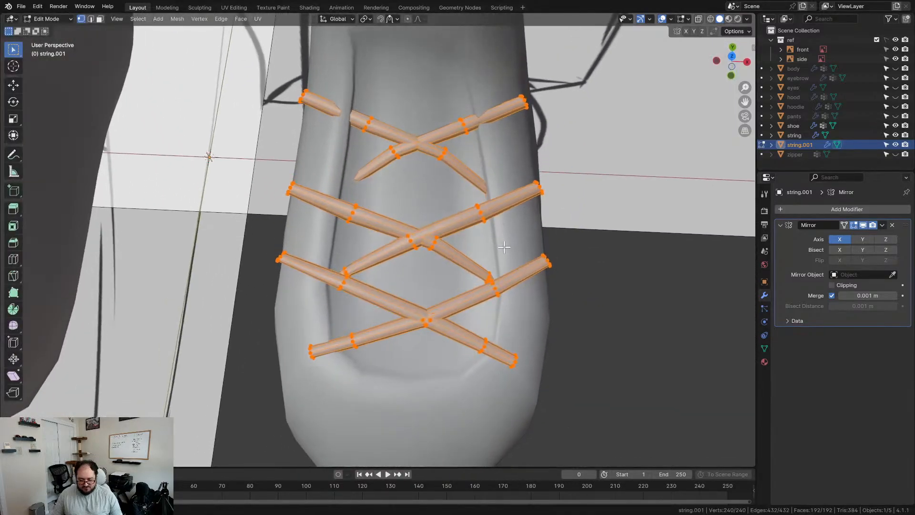
{"action": "left_click", "coordinate": [522, 98]}
{"action": "key", "text": "g"}
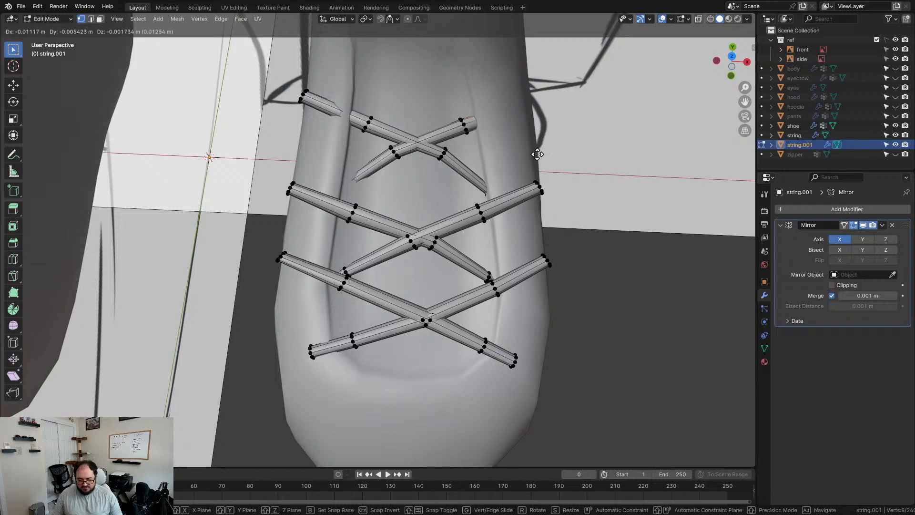
{"action": "left_click", "coordinate": [537, 154]}
{"action": "left_click", "coordinate": [305, 94]}
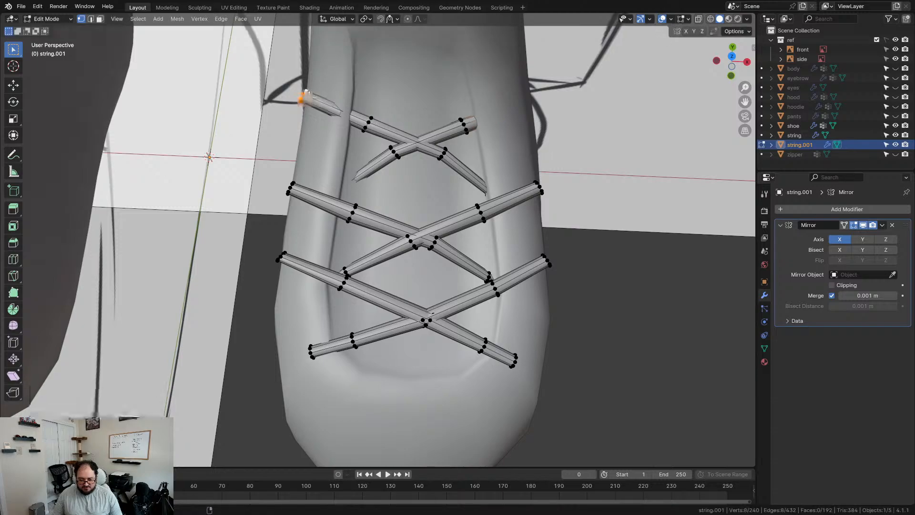
{"action": "key", "text": "g"}
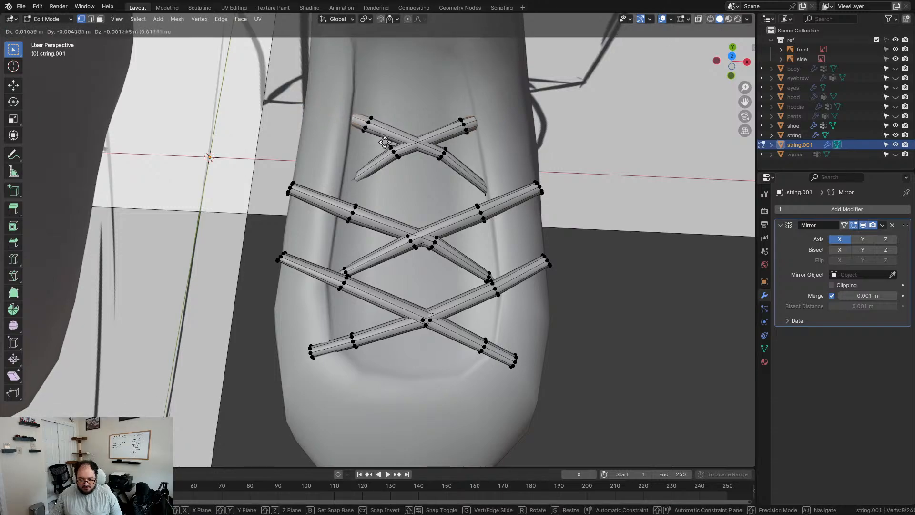
{"action": "left_click", "coordinate": [384, 142]}
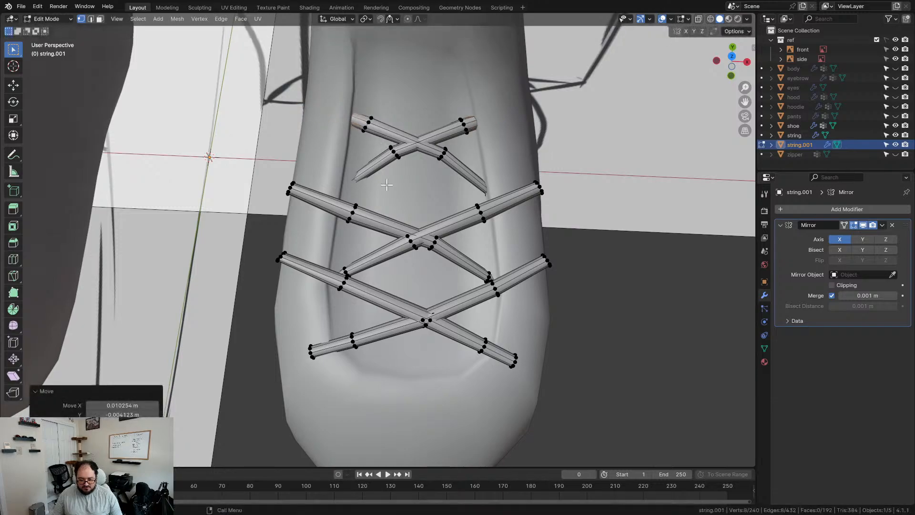
- Move the middle crossing's upper outer-side end inward toward the opening's edge and rotate it about 10.9°
{"action": "left_click", "coordinate": [537, 188]}
{"action": "key", "text": "g"}
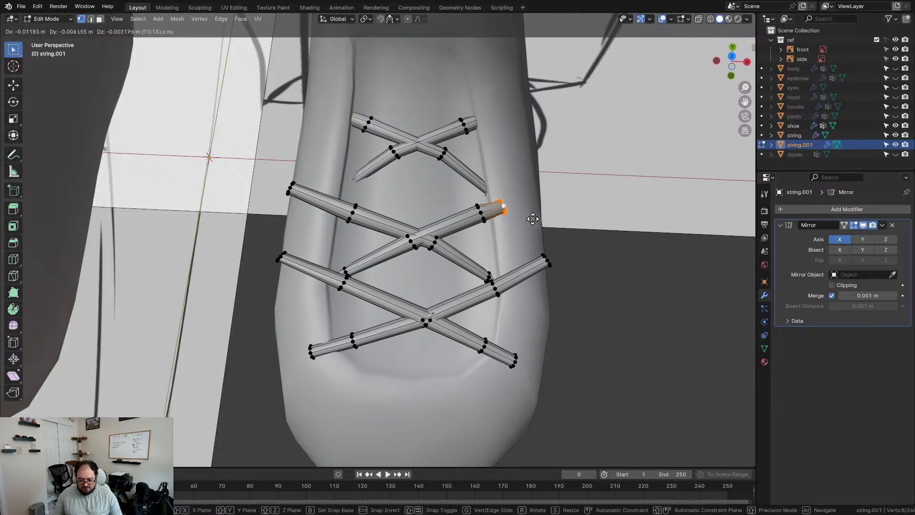
{"action": "left_click", "coordinate": [533, 219]}
{"action": "middle_click_drag", "start_coordinate": [531, 253], "coordinate": [577, 270]}
{"action": "key", "text": "g"}
{"action": "key", "text": "r"}
{"action": "left_click", "coordinate": [575, 283]}
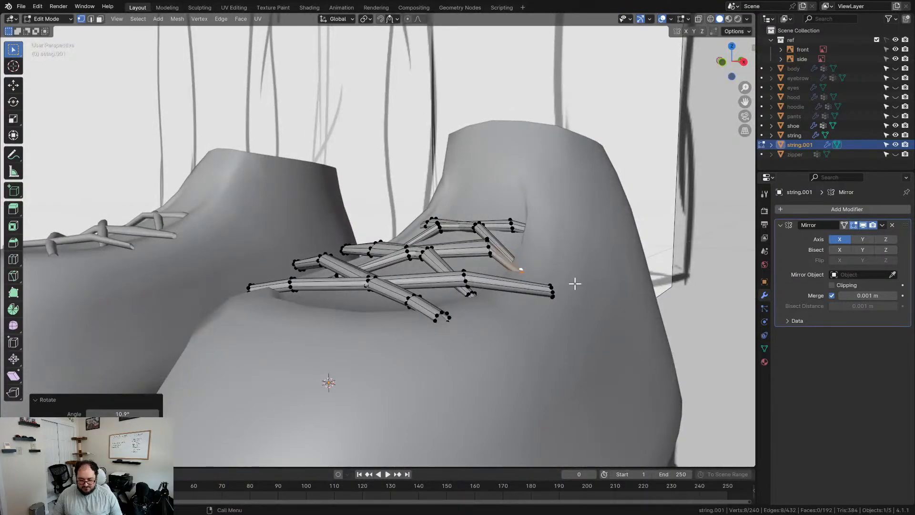
- Lower the edge loop next to the middle crossing's upper outer-side end and smooth its vertices
{"action": "left_click", "coordinate": [492, 246]}
{"action": "left_click", "coordinate": [488, 248], "text": "alt"}
{"action": "key", "text": "g"}
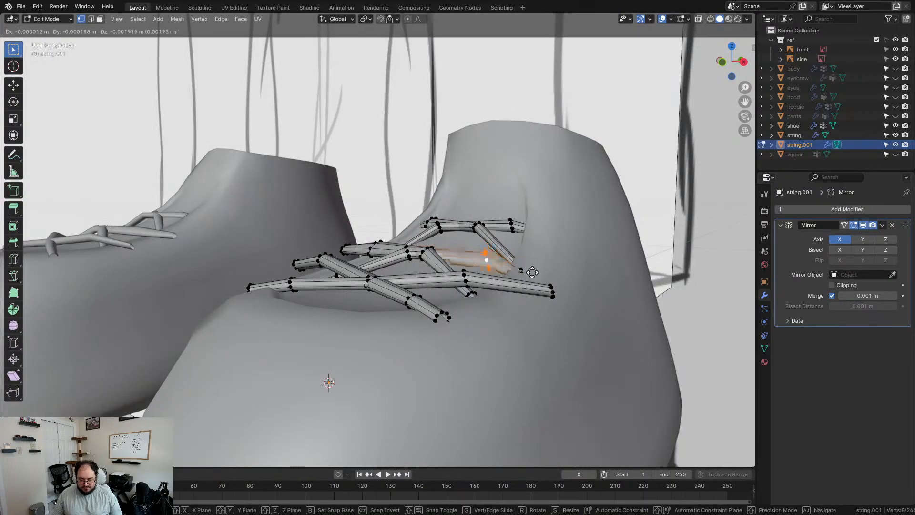
{"action": "left_click", "coordinate": [528, 272]}
{"action": "right_click", "coordinate": [528, 272]}
{"action": "left_click", "coordinate": [528, 272]}
{"action": "middle_click_drag", "start_coordinate": [529, 272], "coordinate": [587, 315]}
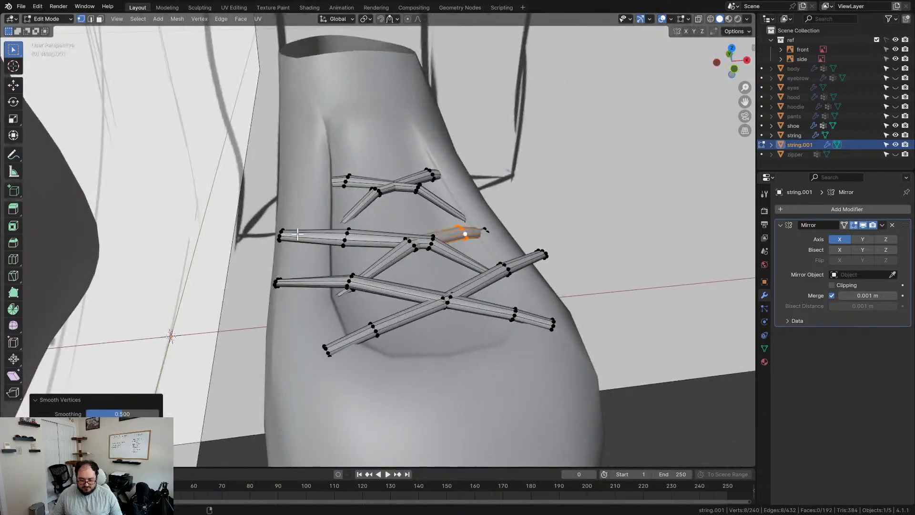
- Tuck the middle crossing's upper inner-side end into the opening's edge and smooth the neighbouring edge loop twice
{"action": "left_click", "coordinate": [282, 233], "text": "alt"}
{"action": "key", "text": "g"}
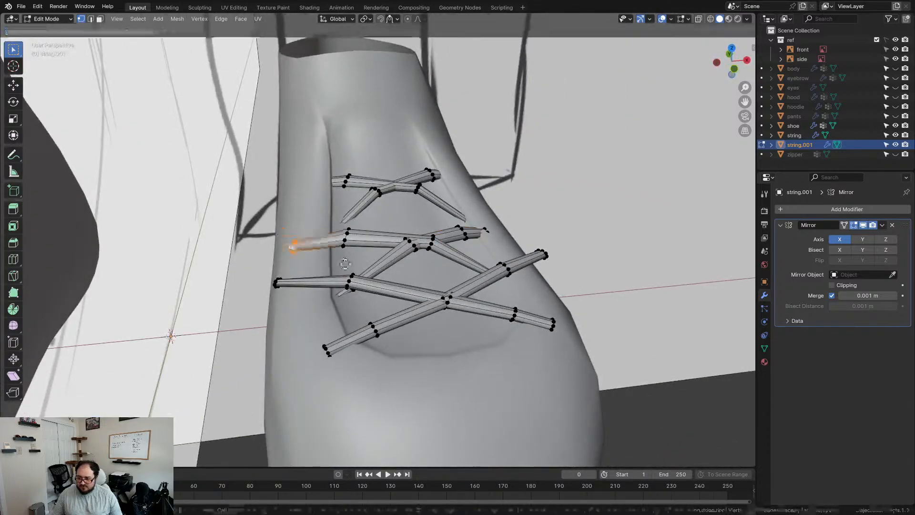
{"action": "left_click", "coordinate": [358, 265]}
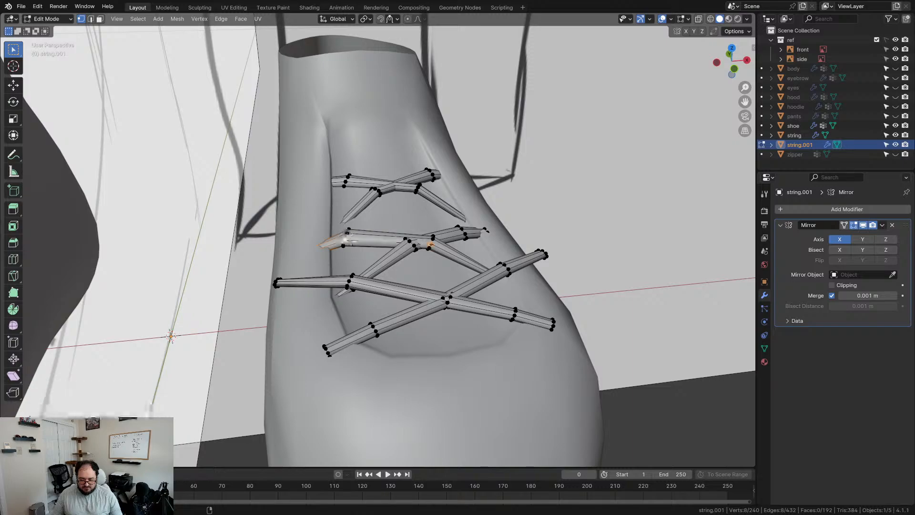
{"action": "left_click", "coordinate": [349, 235], "text": "alt"}
{"action": "key", "text": "shift+r"}
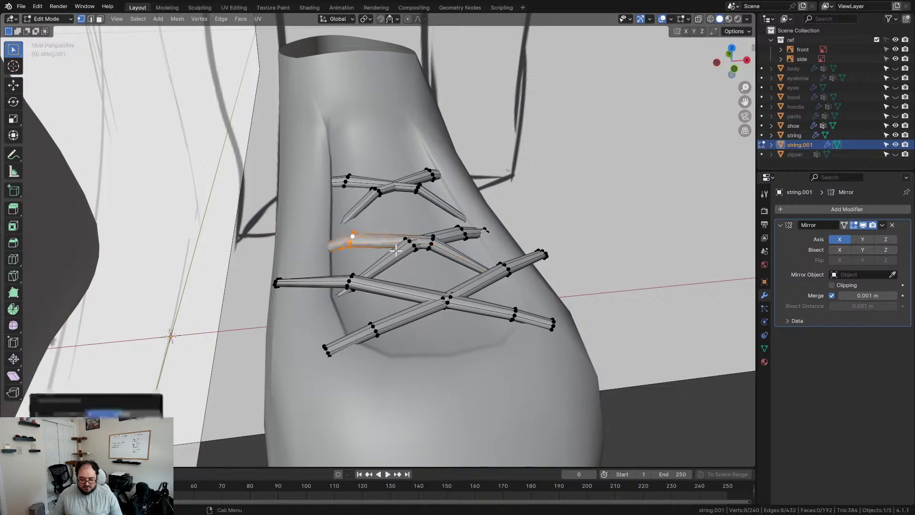
{"action": "key", "text": "shift+r"}
{"action": "middle_click_drag", "start_coordinate": [430, 262], "coordinate": [284, 256]}
- Tuck the lowest crossing's upper inner-side end into the shoe and smooth the edge loop beside it
{"action": "left_click", "coordinate": [280, 276], "text": "alt"}
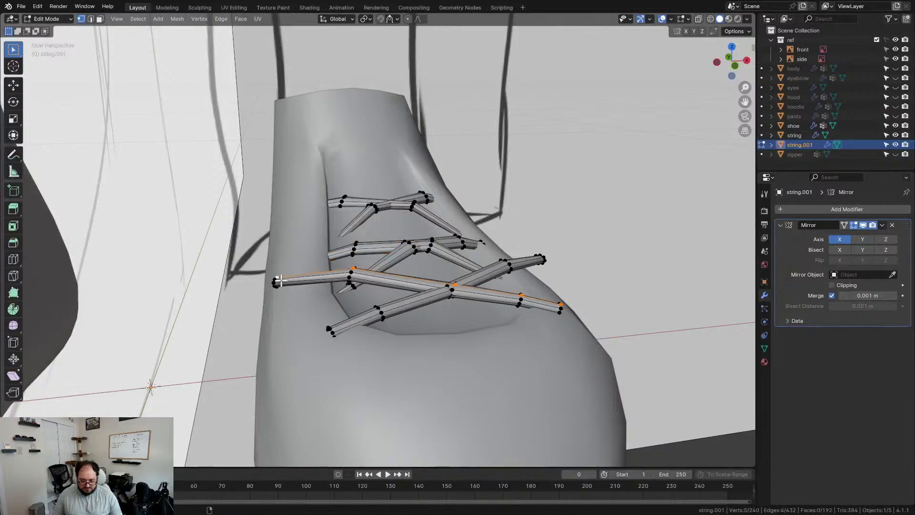
{"action": "middle_click_drag", "start_coordinate": [275, 280], "coordinate": [281, 288]}
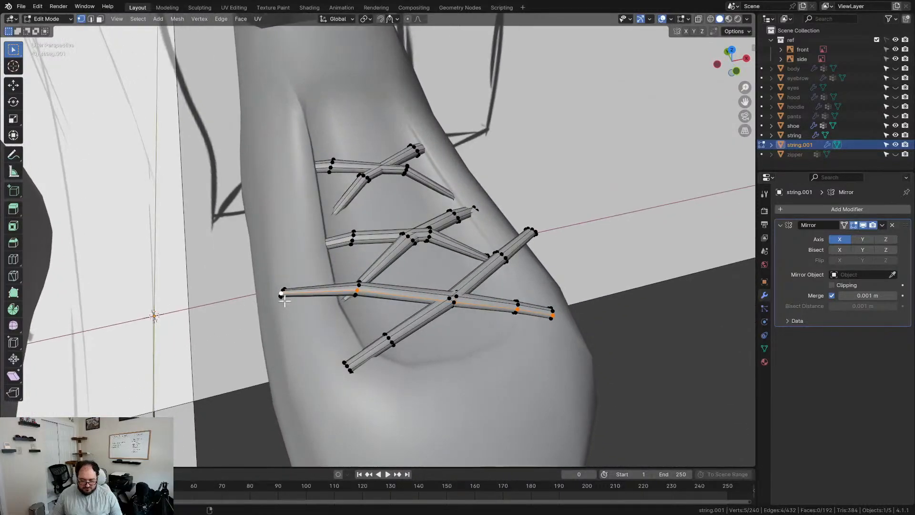
{"action": "left_click", "coordinate": [281, 290], "text": "alt"}
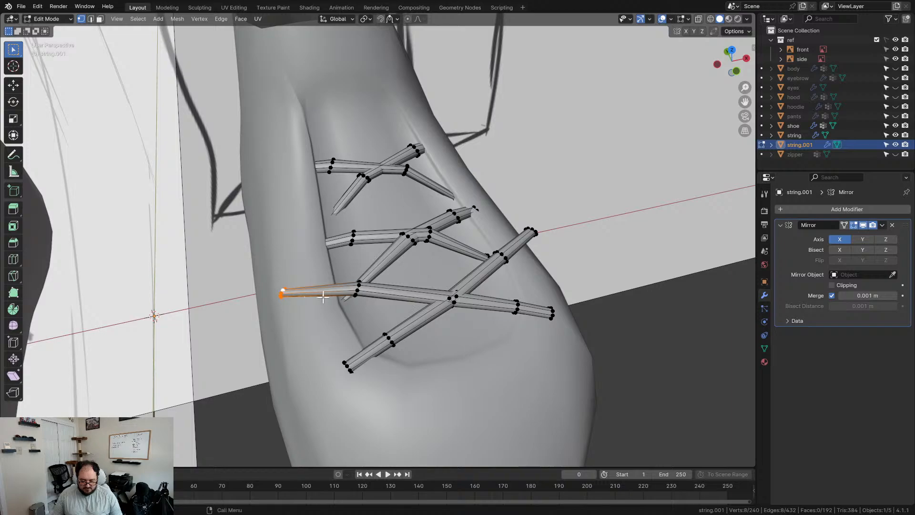
{"action": "key", "text": "g"}
{"action": "left_click", "coordinate": [362, 311]}
{"action": "middle_click_drag", "start_coordinate": [374, 312], "coordinate": [355, 286]}
{"action": "key", "text": "g"}
{"action": "left_click", "coordinate": [365, 278]}
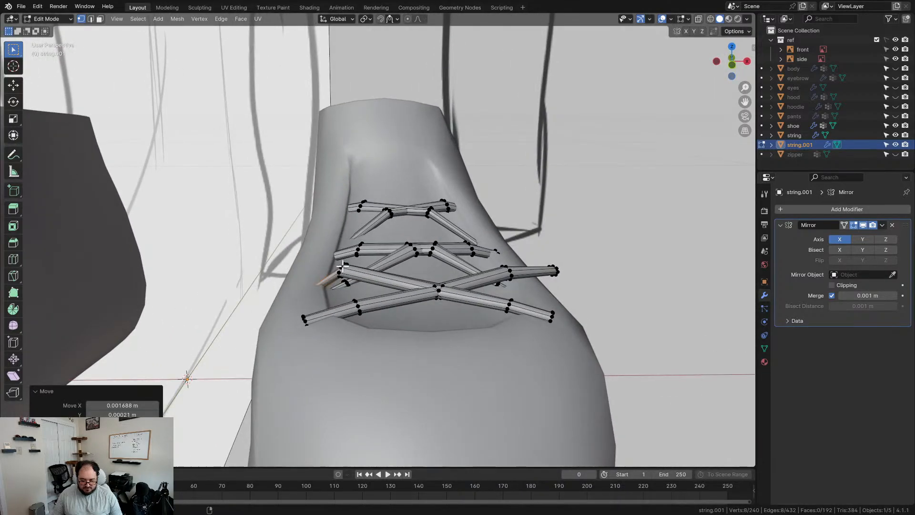
{"action": "left_click", "coordinate": [342, 266], "text": "alt"}
{"action": "right_click", "coordinate": [372, 285]}
{"action": "left_click", "coordinate": [372, 285]}
{"action": "middle_click_drag", "start_coordinate": [372, 285], "coordinate": [578, 313]}
- Move the lowest crossing's toe-side outer end into the shoe surface and smooth the adjacent edge loop
{"action": "left_click", "coordinate": [540, 325], "text": "alt"}
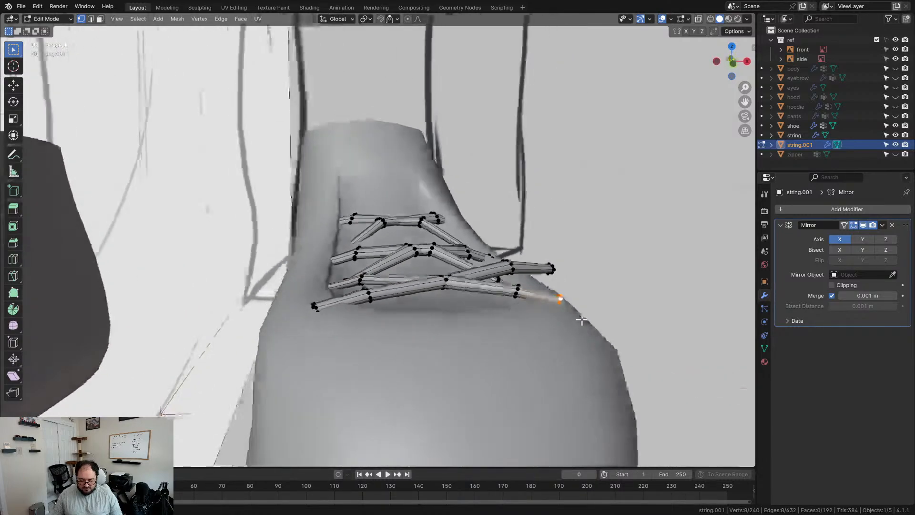
{"action": "key", "text": "g"}
{"action": "left_click", "coordinate": [572, 328]}
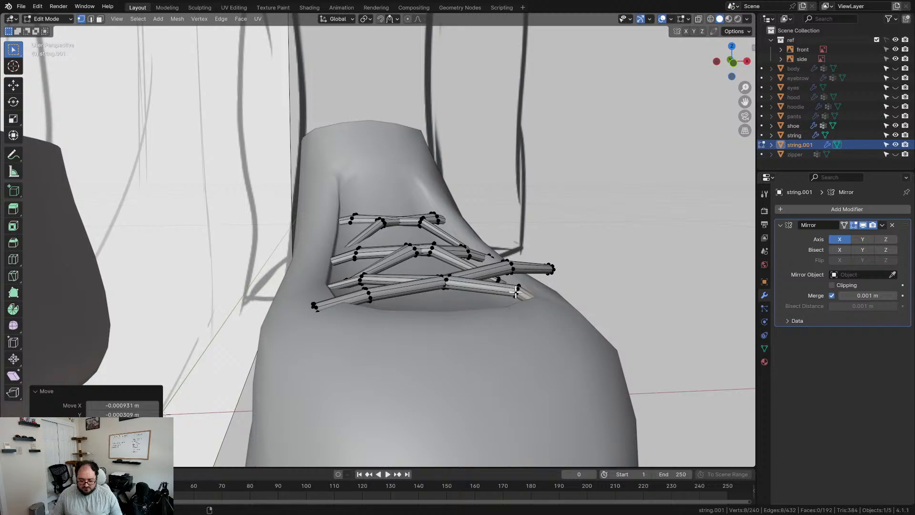
{"action": "left_click", "coordinate": [519, 293], "text": "alt"}
{"action": "right_click", "coordinate": [543, 302]}
{"action": "left_click", "coordinate": [543, 302]}
{"action": "middle_click_drag", "start_coordinate": [543, 302], "coordinate": [476, 292]}
- Lower the lowest crossing's upper outer-side end toward the shoe, then smooth that end and its neighbouring edge loop
{"action": "left_click", "coordinate": [532, 276], "text": "alt"}
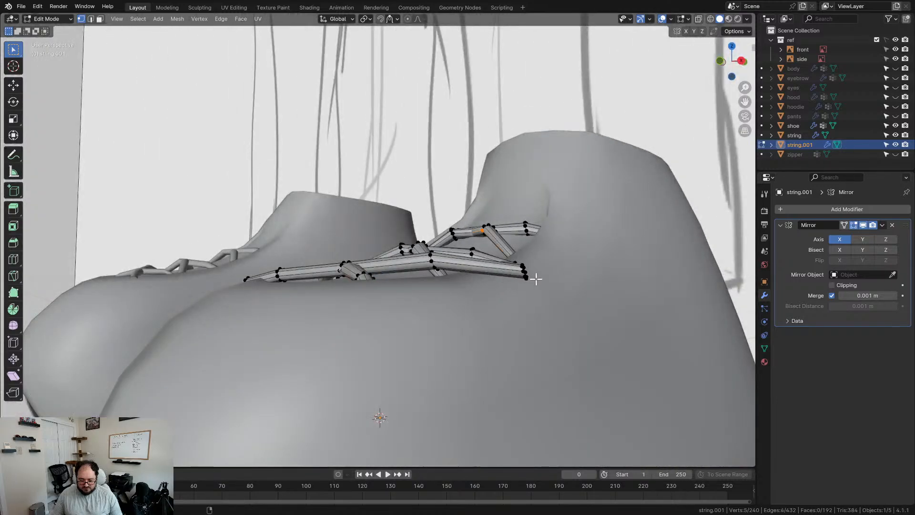
{"action": "left_click", "coordinate": [522, 269], "text": "alt"}
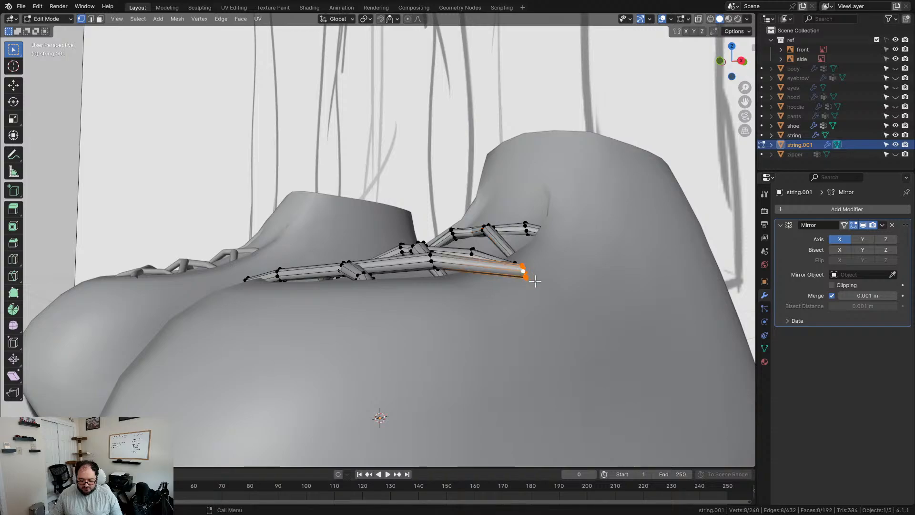
{"action": "key", "text": "g"}
{"action": "left_click", "coordinate": [526, 305]}
{"action": "right_click", "coordinate": [530, 311]}
{"action": "left_click", "coordinate": [530, 310]}
{"action": "middle_click_drag", "start_coordinate": [511, 314], "coordinate": [539, 333]}
{"action": "left_click", "coordinate": [483, 290], "text": "alt"}
{"action": "right_click", "coordinate": [522, 303]}
{"action": "left_click", "coordinate": [524, 309]}
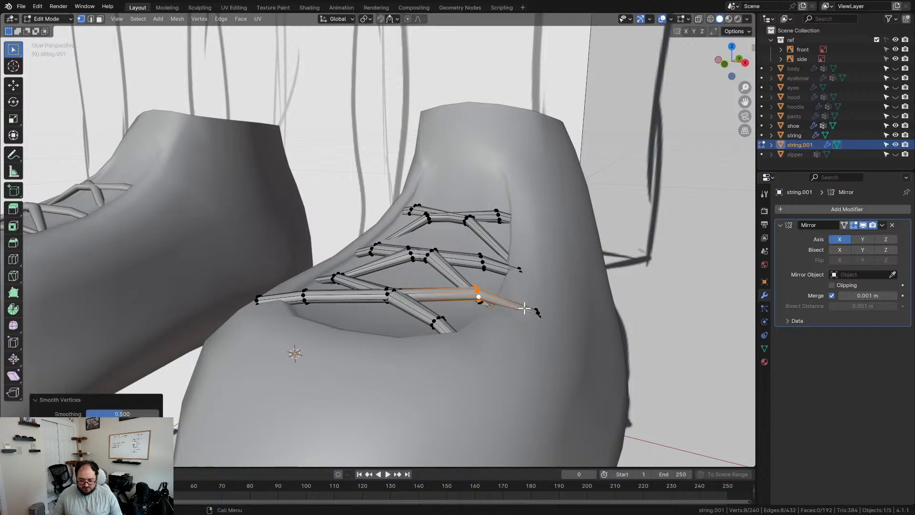
- Smooth the lowest crossing's toe-side inner end and move it into the edge of the tongue opening
{"action": "middle_click_drag", "start_coordinate": [389, 304], "coordinate": [312, 301]}
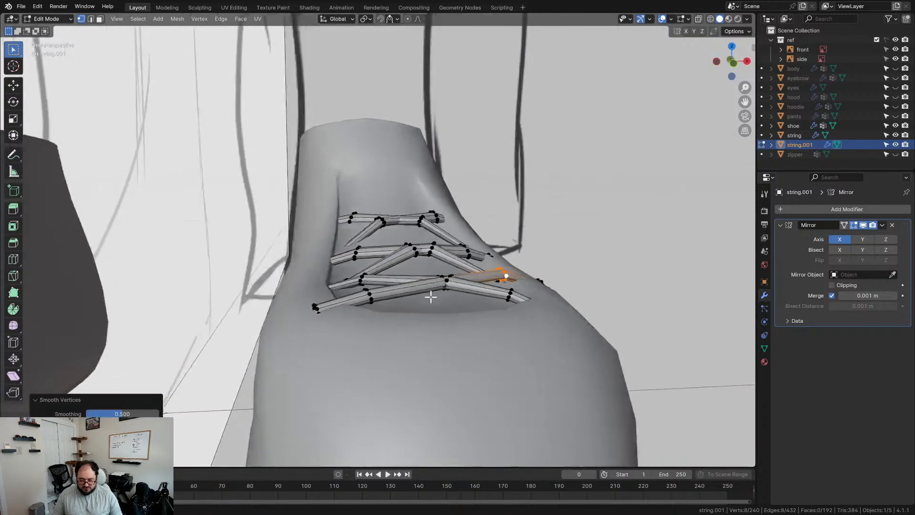
{"action": "left_click", "coordinate": [317, 308]}
{"action": "right_click", "coordinate": [408, 312]}
{"action": "left_click", "coordinate": [408, 312]}
{"action": "mouse_move", "coordinate": [408, 312]}
{"action": "middle_mouse_down"}
{"action": "mouse_move", "coordinate": [380, 304]}
{"action": "mouse_move", "coordinate": [412, 304]}
{"action": "mouse_move", "coordinate": [417, 327]}
{"action": "middle_mouse_up"}
{"action": "key", "text": "g"}
{"action": "left_click", "coordinate": [379, 305]}
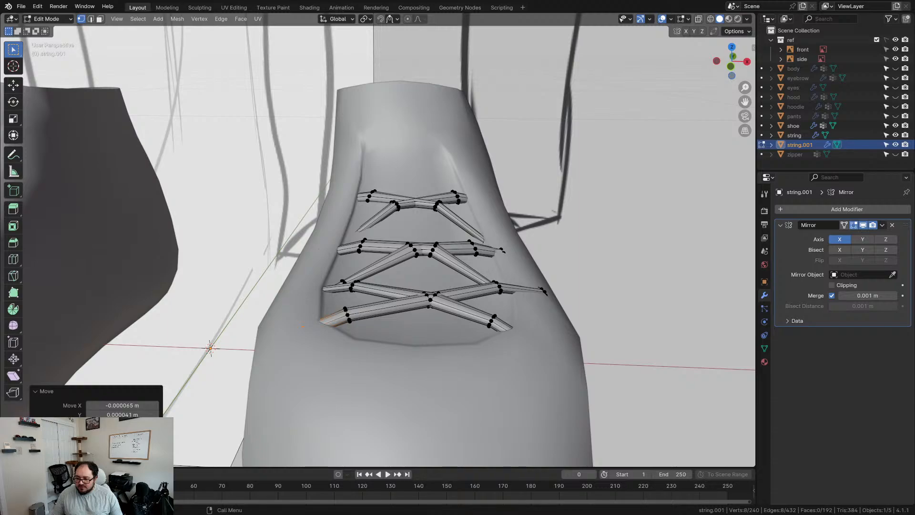
- Pull the lowest crossing's upper outer-side end inward into the opening's edge and smooth the adjacent edge loop
{"action": "middle_click_drag", "start_coordinate": [461, 303], "coordinate": [437, 317]}
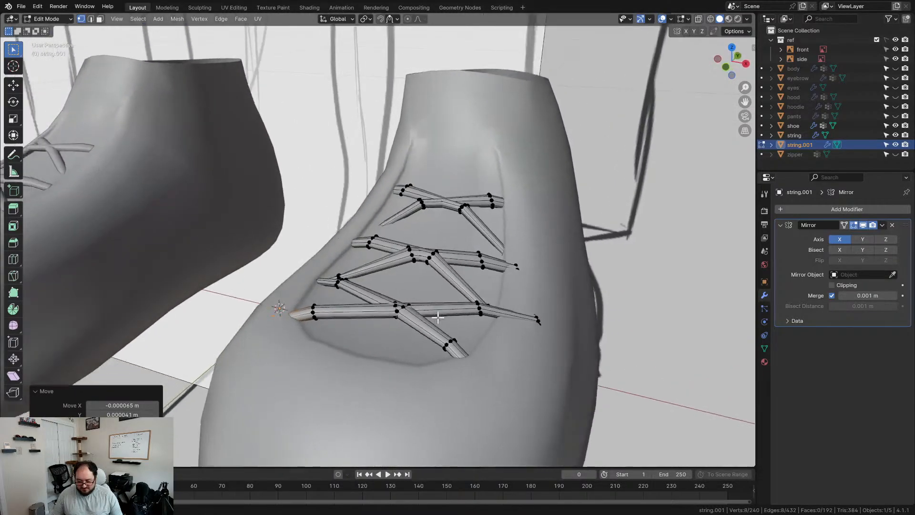
{"action": "left_click_drag", "start_coordinate": [525, 300], "coordinate": [577, 368]}
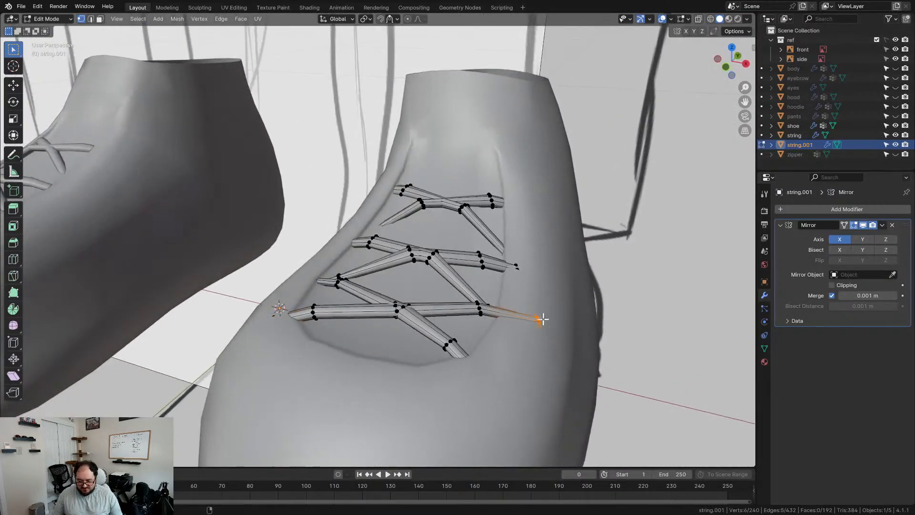
{"action": "middle_click_drag", "start_coordinate": [557, 337], "coordinate": [579, 331]}
{"action": "key", "text": "g"}
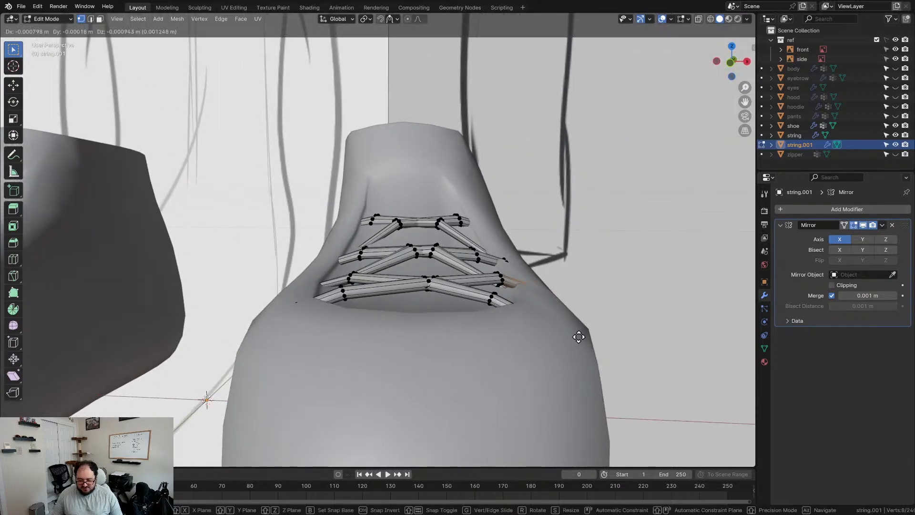
{"action": "left_click", "coordinate": [572, 336]}
{"action": "middle_click_drag", "start_coordinate": [522, 302], "coordinate": [506, 301]}
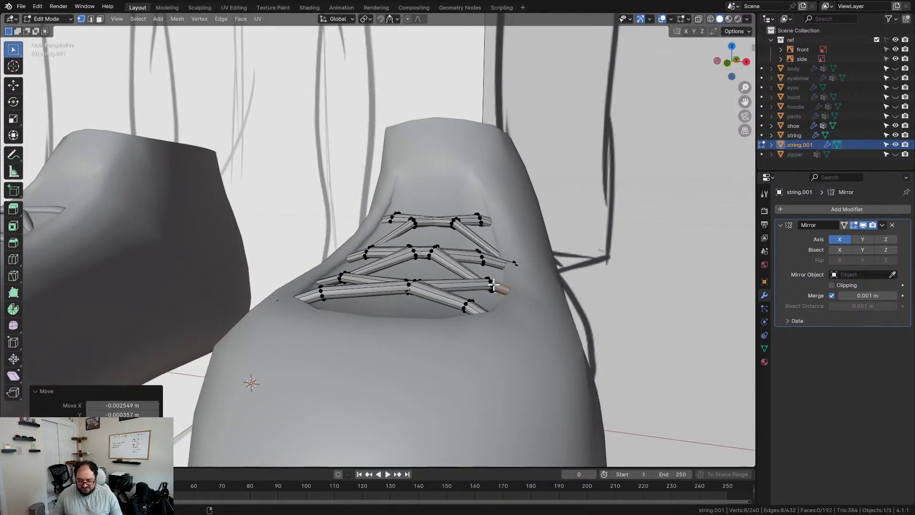
{"action": "right_click", "coordinate": [493, 284]}
{"action": "left_click", "coordinate": [518, 310]}
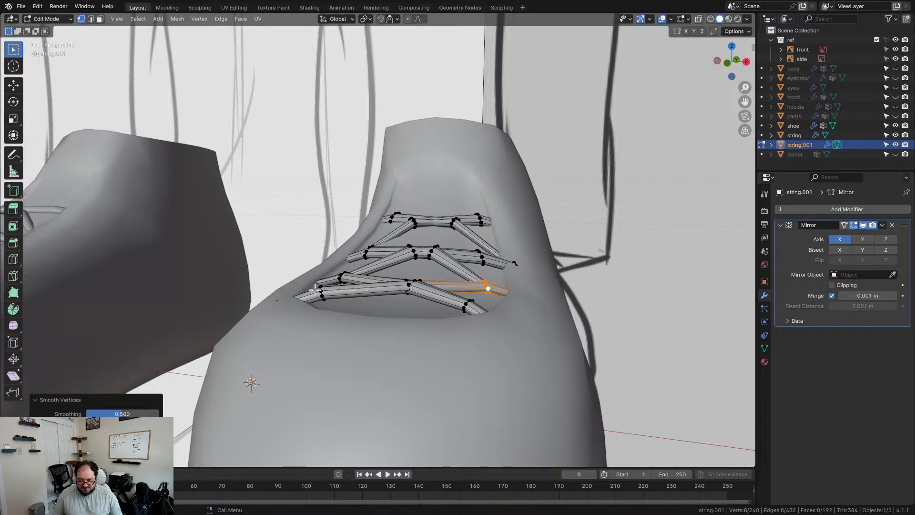
- Nudge the exposed vertices of the lowest crossing's toe-side inner end down into the shoe
{"action": "left_click_drag", "start_coordinate": [259, 280], "coordinate": [292, 341]}
{"action": "key", "text": "g"}
{"action": "left_click", "coordinate": [293, 347]}
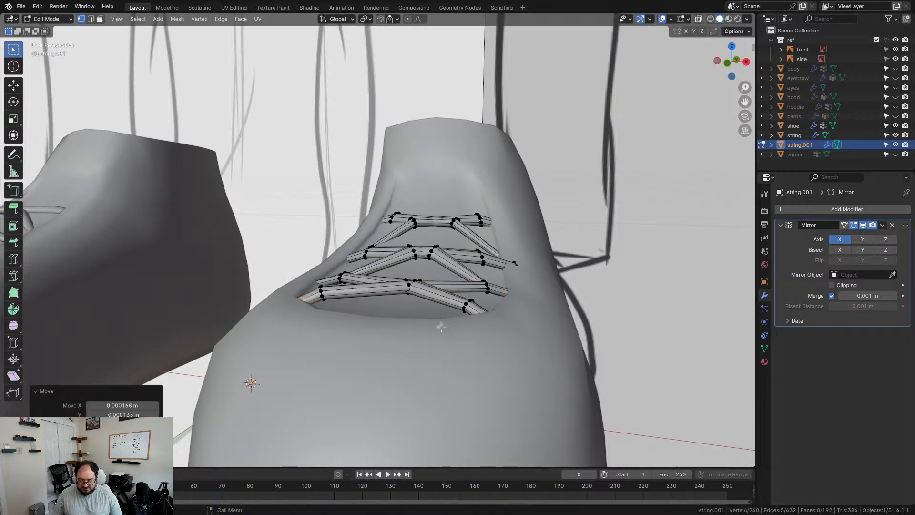
- Move the middle crossing's toe-side outer end loop into the edge of the tongue opening
{"action": "middle_click_drag", "start_coordinate": [441, 327], "coordinate": [388, 338]}
{"action": "left_click", "coordinate": [503, 292]}
{"action": "middle_click_drag", "start_coordinate": [514, 310], "coordinate": [567, 329]}
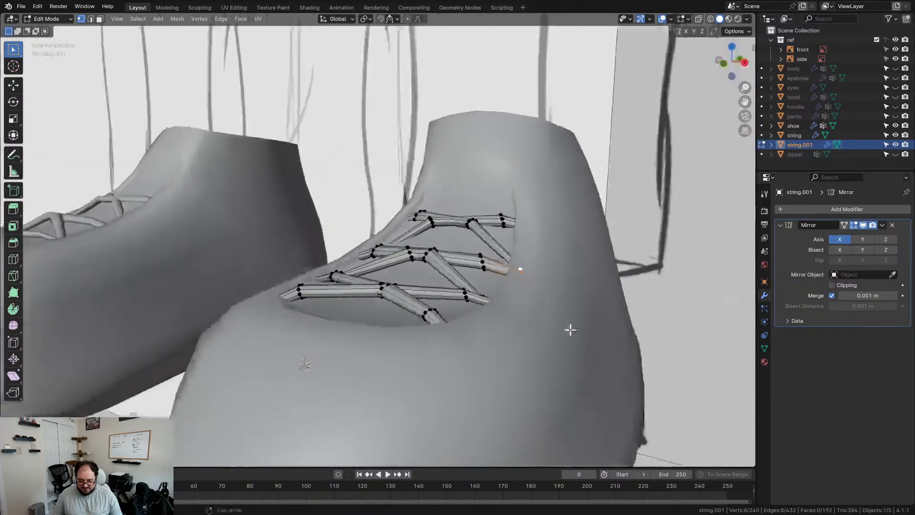
{"action": "key", "text": "g"}
{"action": "left_click", "coordinate": [529, 302]}
- Move the tapered inner end of the top crossing toward the edge of the tongue opening
{"action": "middle_click_drag", "start_coordinate": [529, 302], "coordinate": [429, 200]}
{"action": "left_click", "coordinate": [351, 207], "text": "alt"}
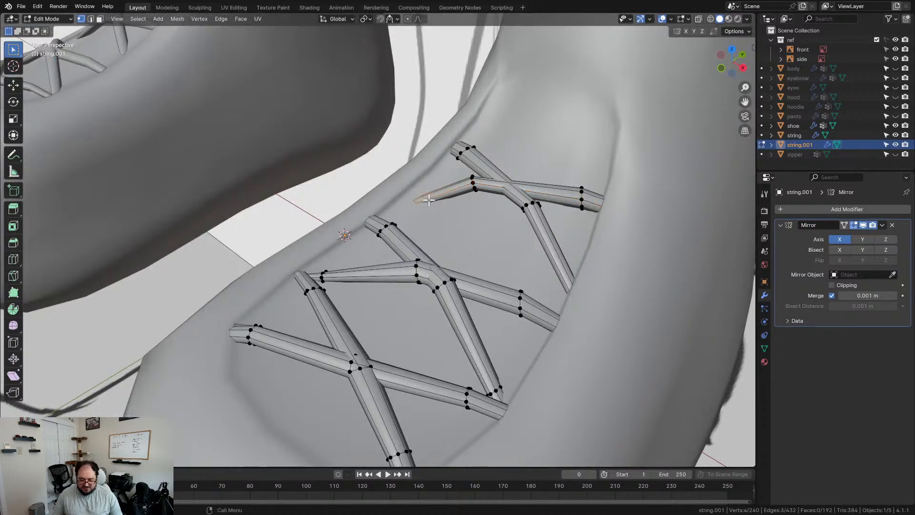
{"action": "left_click", "coordinate": [471, 179], "text": "alt"}
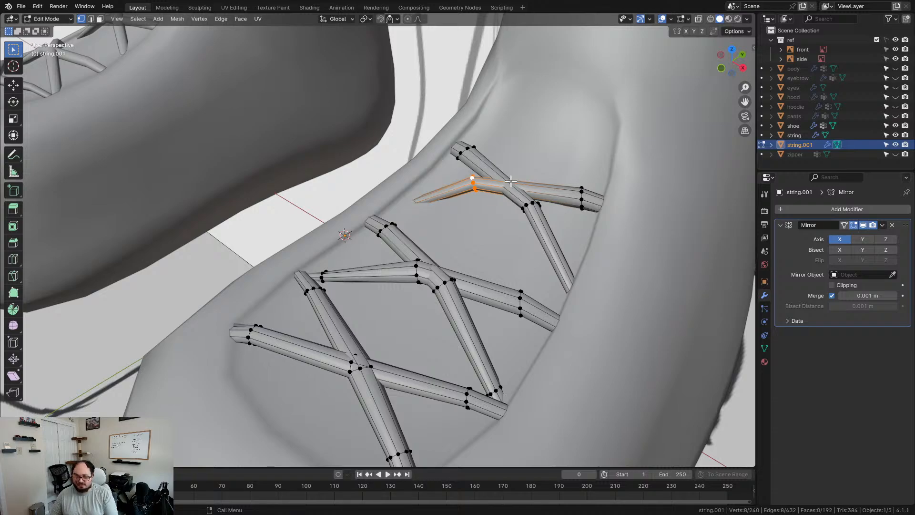
{"action": "mouse_move", "coordinate": [459, 253]}
{"action": "middle_mouse_down"}
{"action": "mouse_move", "coordinate": [471, 241]}
{"action": "mouse_move", "coordinate": [457, 243]}
{"action": "middle_mouse_up"}
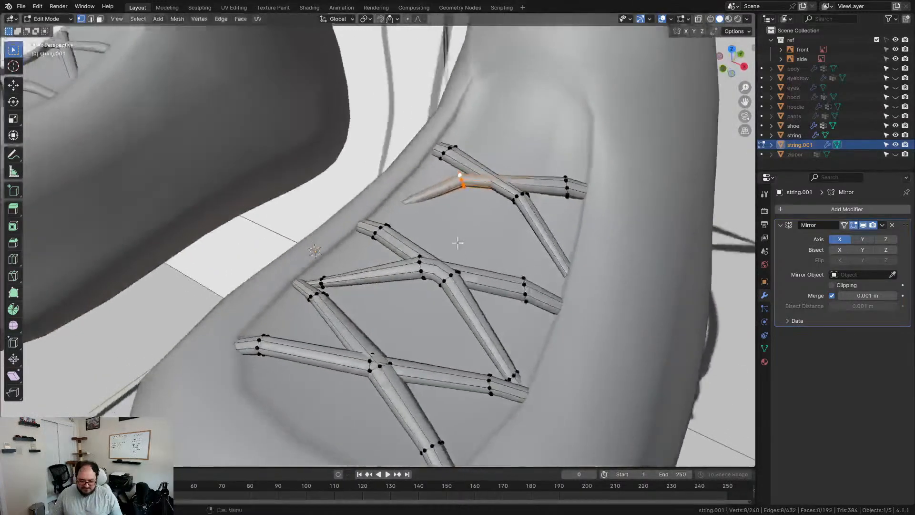
{"action": "key", "text": "alt+a"}
{"action": "middle_click_drag", "start_coordinate": [413, 198], "coordinate": [496, 192]}
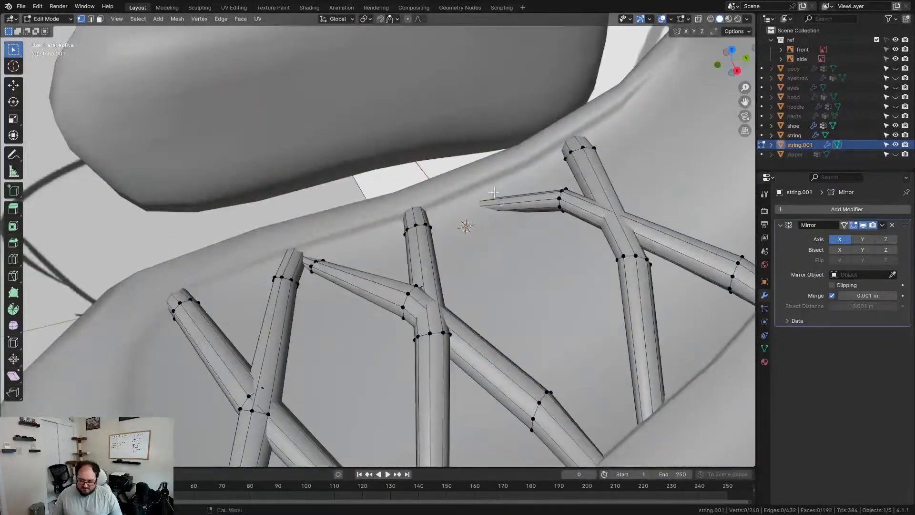
{"action": "left_click_drag", "start_coordinate": [458, 190], "coordinate": [497, 239]}
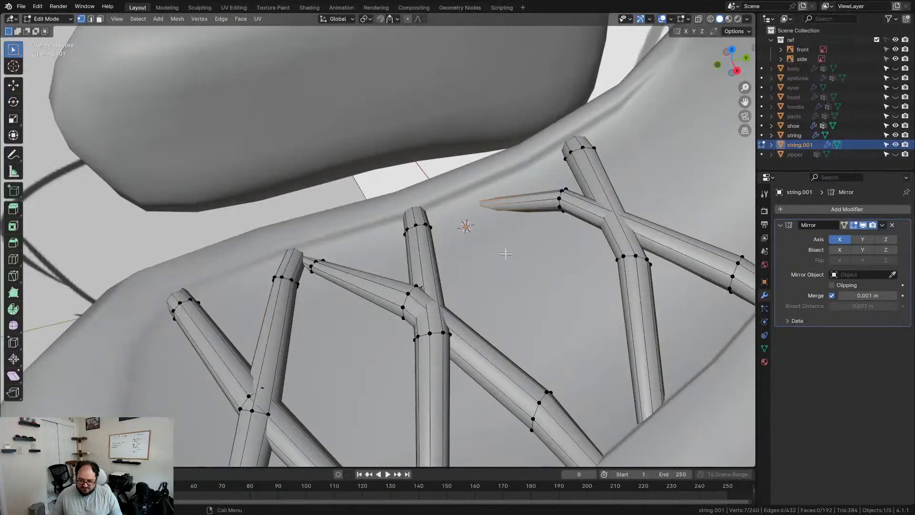
{"action": "key", "text": "g"}
{"action": "left_click", "coordinate": [500, 239]}
- Smooth the two bend loops beside the center of the top crossing, outer side and inner side
{"action": "middle_click_drag", "start_coordinate": [501, 238], "coordinate": [491, 191]}
{"action": "left_click", "coordinate": [496, 195], "text": "alt"}
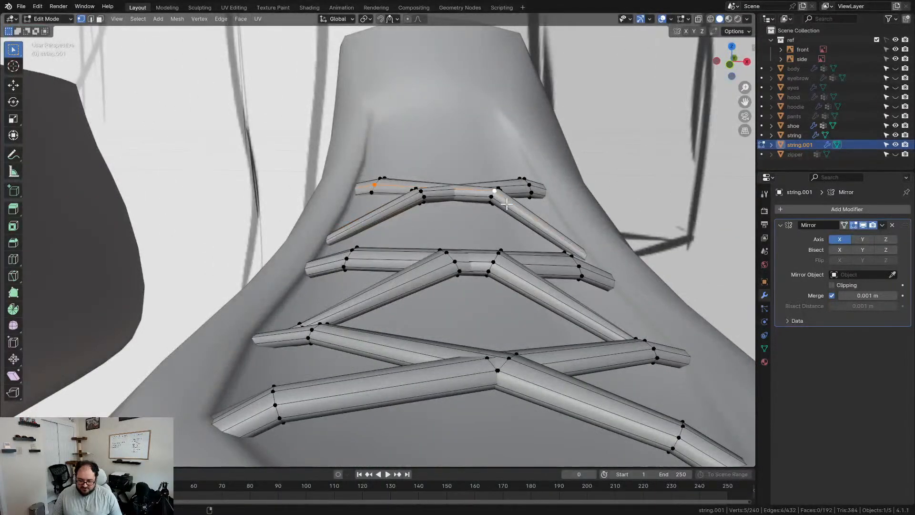
{"action": "left_click", "coordinate": [494, 194], "text": "alt"}
{"action": "right_click", "coordinate": [514, 210]}
{"action": "left_click", "coordinate": [510, 209]}
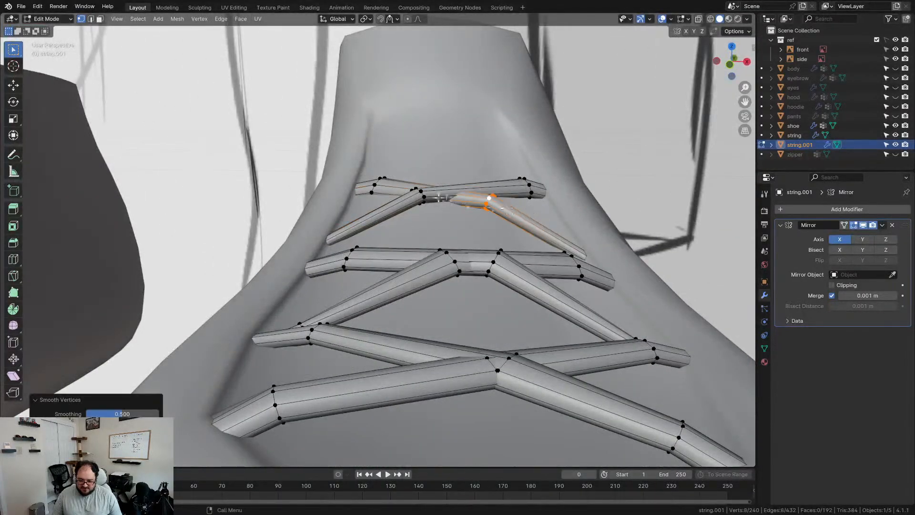
{"action": "left_click", "coordinate": [423, 194], "text": "alt"}
{"action": "key", "text": "shift+r"}
{"action": "scroll", "coordinate": [519, 238], "scroll_direction": "down", "scroll_amount": 2}
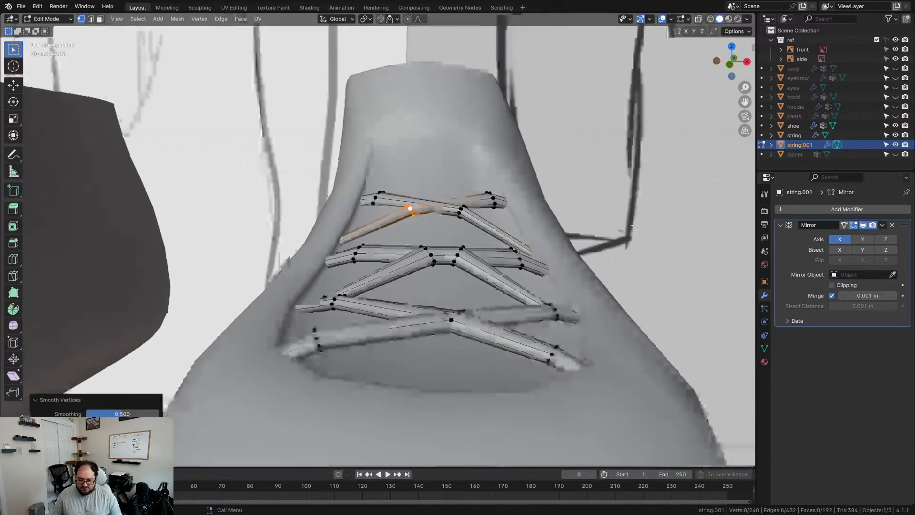
- Shift the inner-side bend loop of the middle crossing away from the center and slightly toward the toe
{"action": "key", "text": "alt+a"}
{"action": "left_click", "coordinate": [510, 276], "text": "alt"}
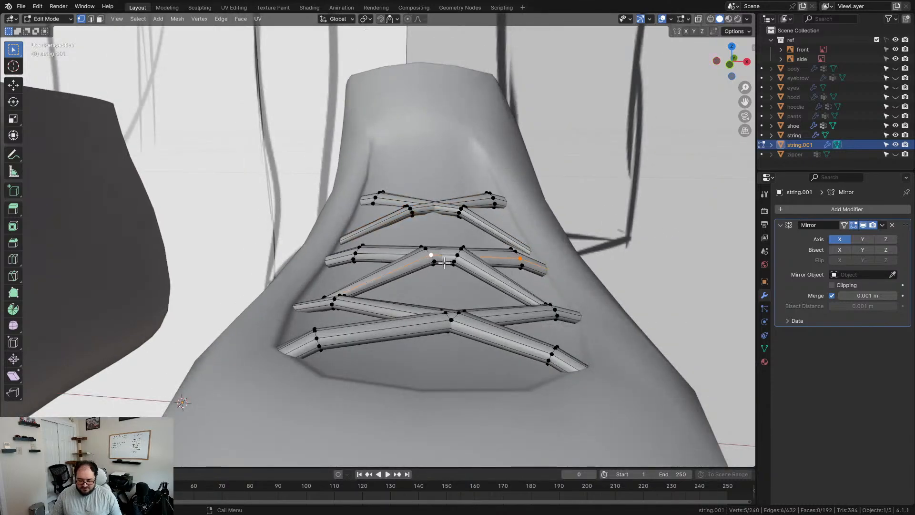
{"action": "left_click", "coordinate": [431, 256], "text": "alt"}
{"action": "key", "text": "g"}
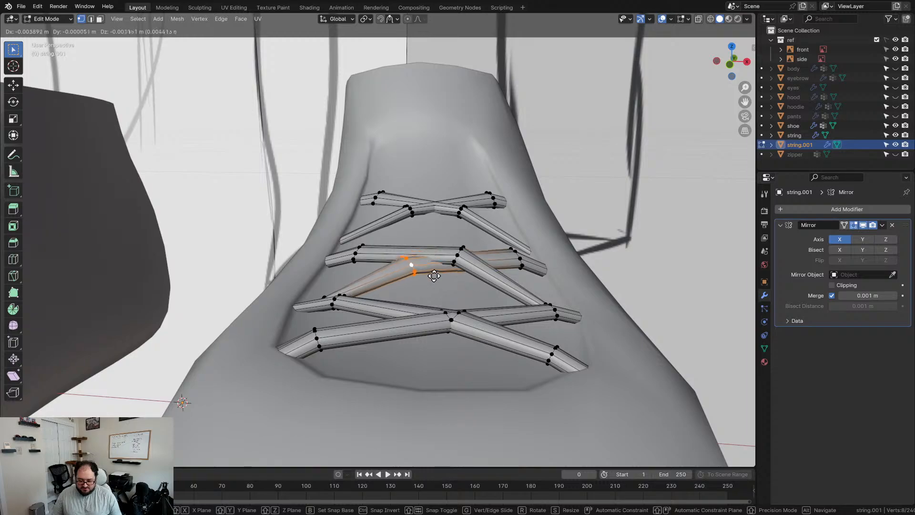
{"action": "left_click", "coordinate": [434, 271]}
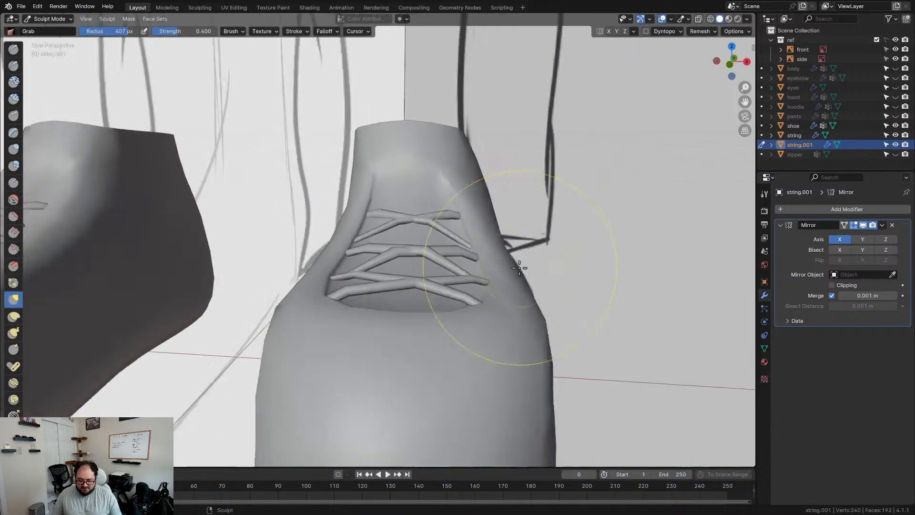
- Try thickening the laces in Sculpt Mode with the Inflate/Deflate brush
{"action": "middle_click_drag", "start_coordinate": [519, 268], "coordinate": [524, 287]}
{"action": "middle_click_drag", "start_coordinate": [470, 276], "coordinate": [384, 288]}
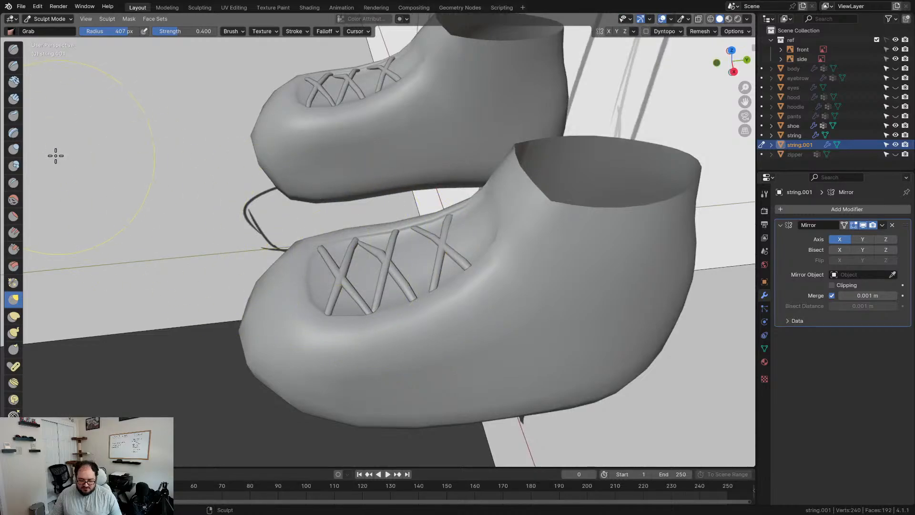
{"action": "left_click", "coordinate": [13, 149]}
{"action": "left_click", "coordinate": [440, 248]}
{"action": "left_click_drag", "start_coordinate": [325, 274], "coordinate": [337, 267]}
{"action": "middle_click_drag", "start_coordinate": [375, 281], "coordinate": [456, 293]}
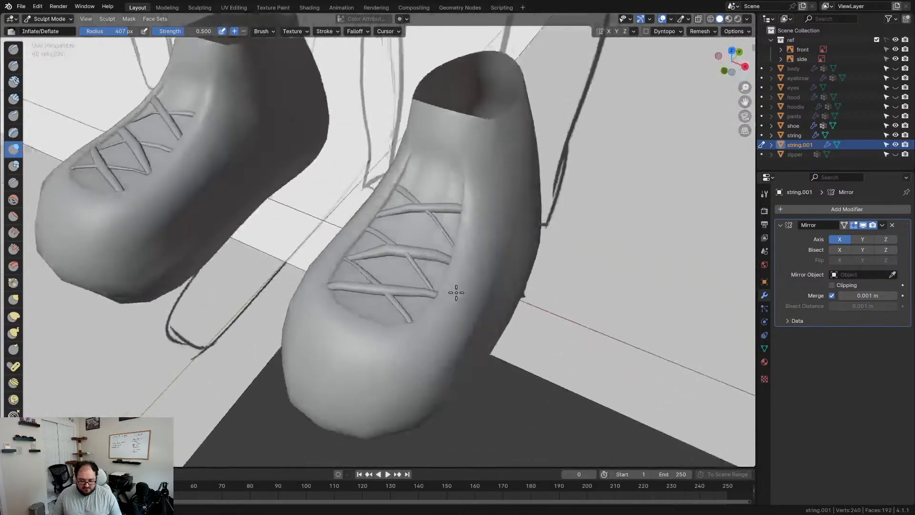
{"action": "scroll", "coordinate": [444, 283], "scroll_direction": "up", "scroll_amount": 4}
{"action": "left_click", "coordinate": [451, 290]}
- Undo the inflate strokes and go back to editing the lace mesh
{"action": "key", "text": "ctrl+z"}
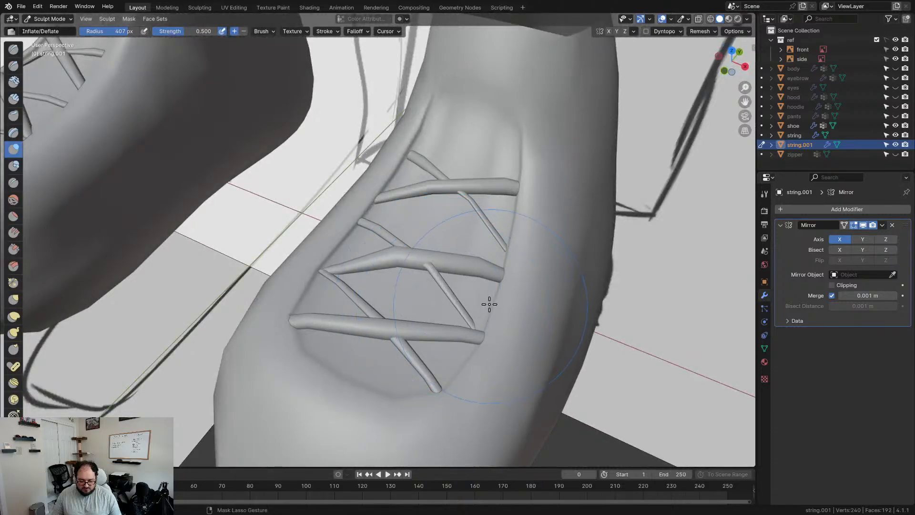
{"action": "key", "text": "ctrl+z"}
{"action": "key", "text": "ctrl+z"}
{"action": "key", "text": "ctrl+z"}
{"action": "key", "text": "ctrl+z"}
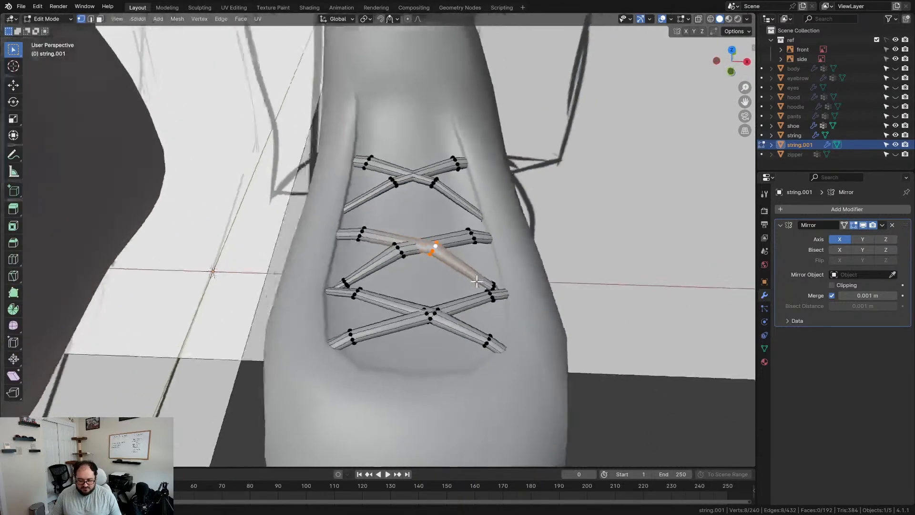
- Select the entire lace mesh and recalculate its normals to the outside
{"action": "key", "text": "a"}
{"action": "key", "text": "q"}
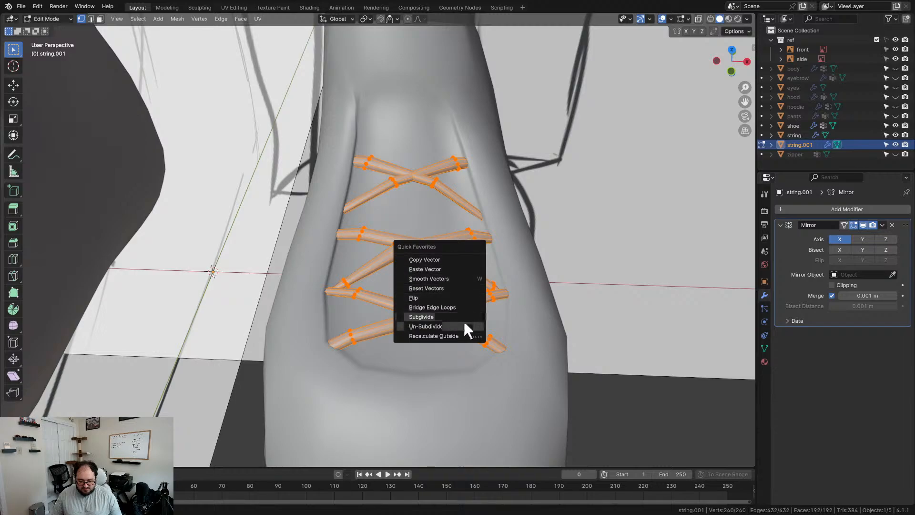
{"action": "left_click", "coordinate": [459, 336]}
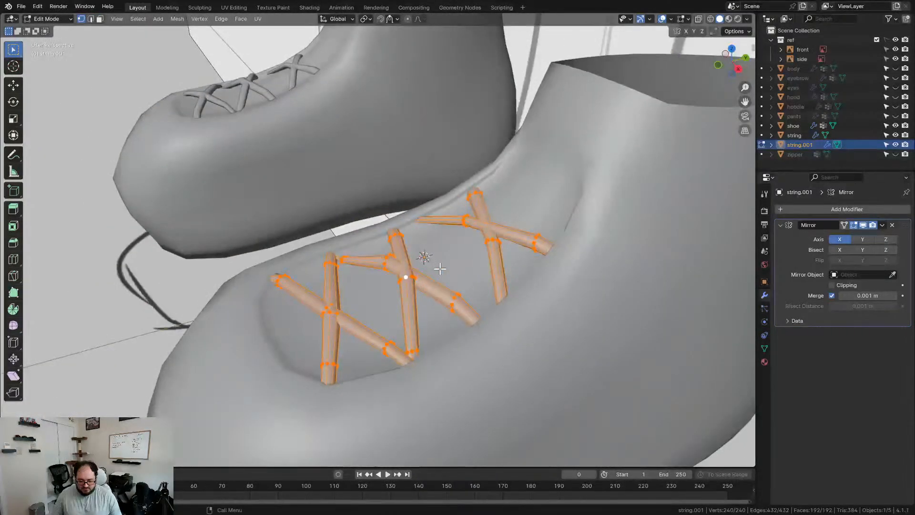
- Try adjusting the top crossing's thickness with deflating strokes of the Inflate/Deflate brush
{"action": "key", "text": "ctrl+Tab"}
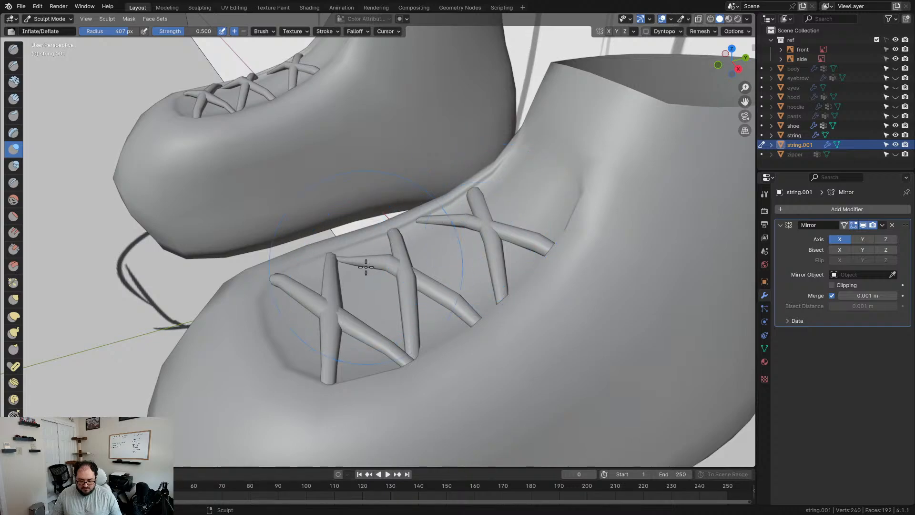
{"action": "middle_click_drag", "start_coordinate": [380, 313], "coordinate": [336, 306]}
{"action": "mouse_move", "coordinate": [473, 204]}
{"action": "left_mouse_down", "text": "ctrl"}
{"action": "mouse_move", "coordinate": [500, 276]}
{"action": "mouse_move", "coordinate": [485, 230]}
{"action": "left_mouse_up", "text": "ctrl"}
{"action": "key", "text": "ctrl+z"}
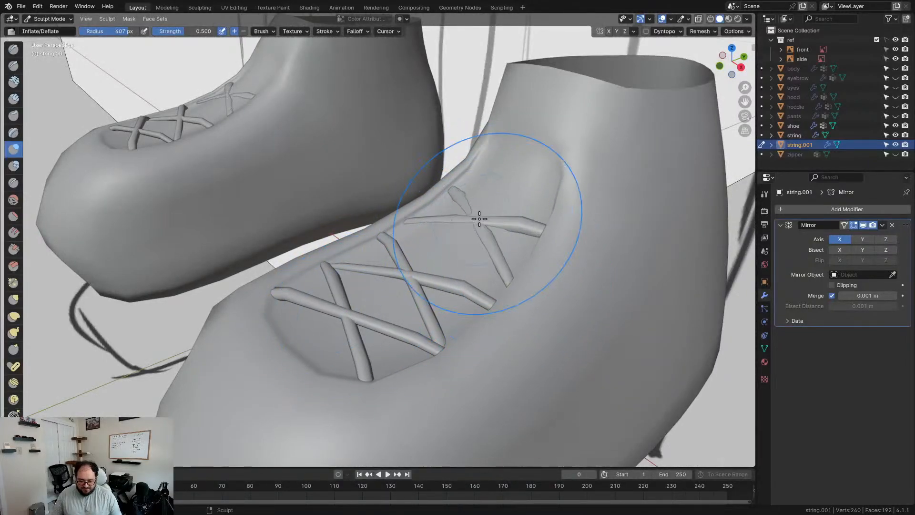
{"action": "mouse_move", "coordinate": [488, 209]}
{"action": "left_mouse_down", "text": "ctrl"}
{"action": "mouse_move", "coordinate": [469, 215]}
{"action": "mouse_move", "coordinate": [500, 255]}
{"action": "left_mouse_up", "text": "ctrl"}
{"action": "mouse_move", "coordinate": [500, 255]}
{"action": "middle_mouse_down"}
{"action": "mouse_move", "coordinate": [459, 255]}
{"action": "mouse_move", "coordinate": [456, 245]}
{"action": "middle_mouse_up"}
{"action": "key", "text": "ctrl+z"}
- Return the laces to Object Mode and start renaming the string.001 object, entering "lac"
{"action": "key", "text": "g"}
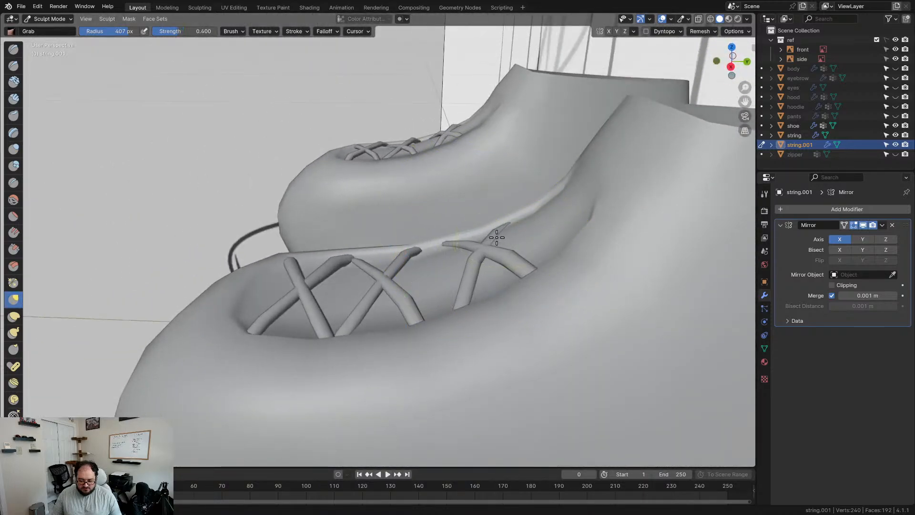
{"action": "mouse_move", "coordinate": [490, 249]}
{"action": "middle_mouse_down"}
{"action": "mouse_move", "coordinate": [544, 281]}
{"action": "mouse_move", "coordinate": [578, 276]}
{"action": "mouse_move", "coordinate": [472, 267]}
{"action": "mouse_move", "coordinate": [500, 302]}
{"action": "mouse_move", "coordinate": [480, 311]}
{"action": "mouse_move", "coordinate": [500, 259]}
{"action": "middle_mouse_up"}
{"action": "scroll", "coordinate": [480, 312], "scroll_direction": "down", "scroll_amount": 3}
{"action": "key", "text": "ctrl+Tab"}
{"action": "left_click", "coordinate": [462, 305]}
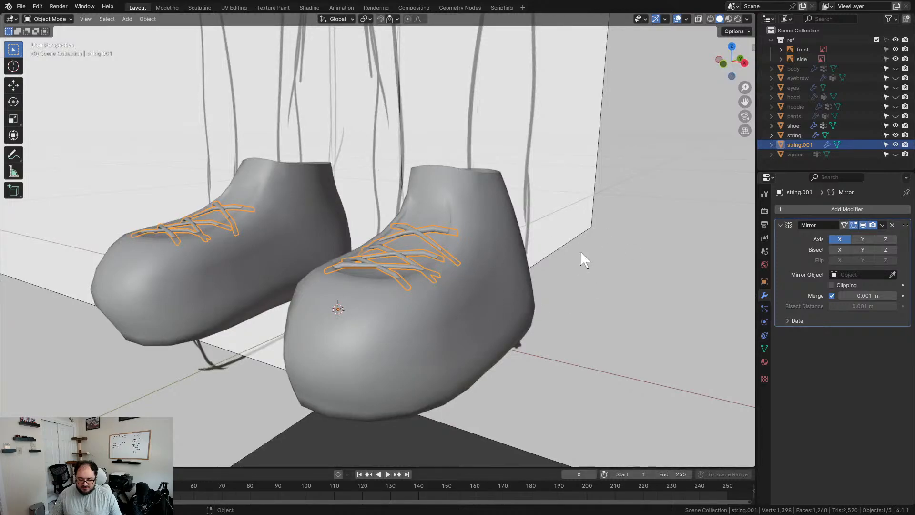
{"action": "key", "text": "F2"}
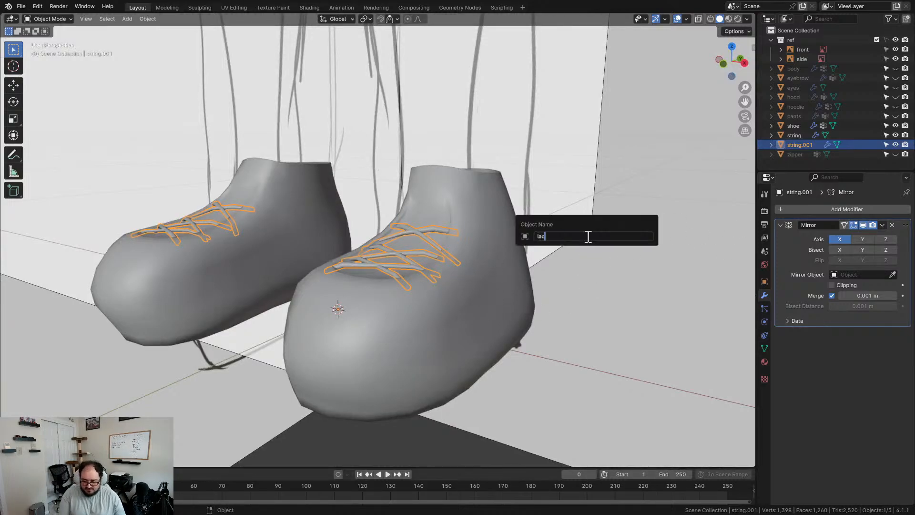
- Rename the shoelace object as laces and deselect it
{"action": "type", "text": "laces"}
{"action": "key", "text": "Return"}
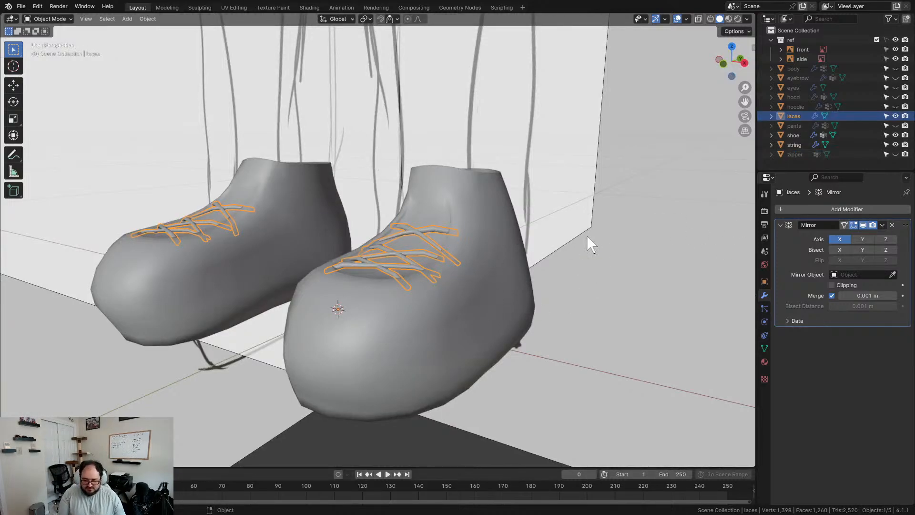
{"action": "left_click", "coordinate": [587, 235]}
{"action": "middle_click_drag", "start_coordinate": [433, 325], "coordinate": [416, 316]}
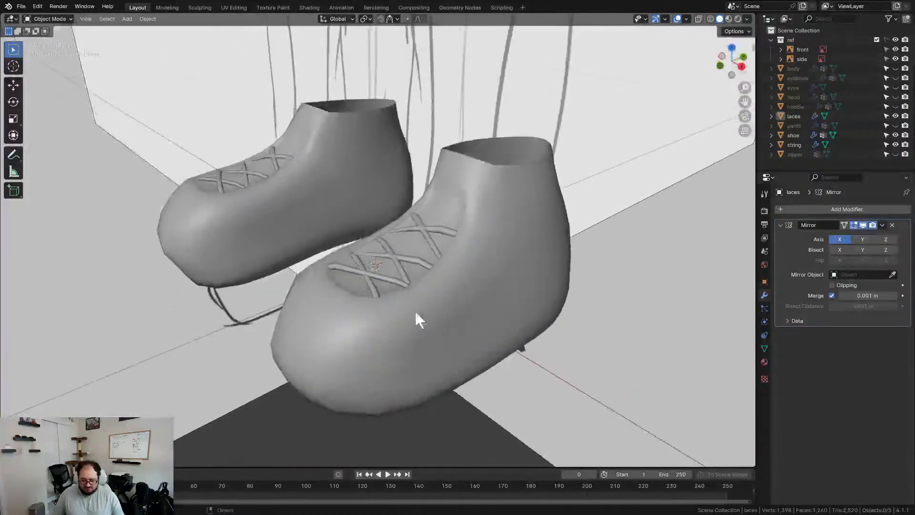
- Join the laces object into the shoe object, keeping the shoe as the active object
{"action": "left_click", "coordinate": [398, 252]}
{"action": "left_click", "coordinate": [468, 301], "text": "shift"}
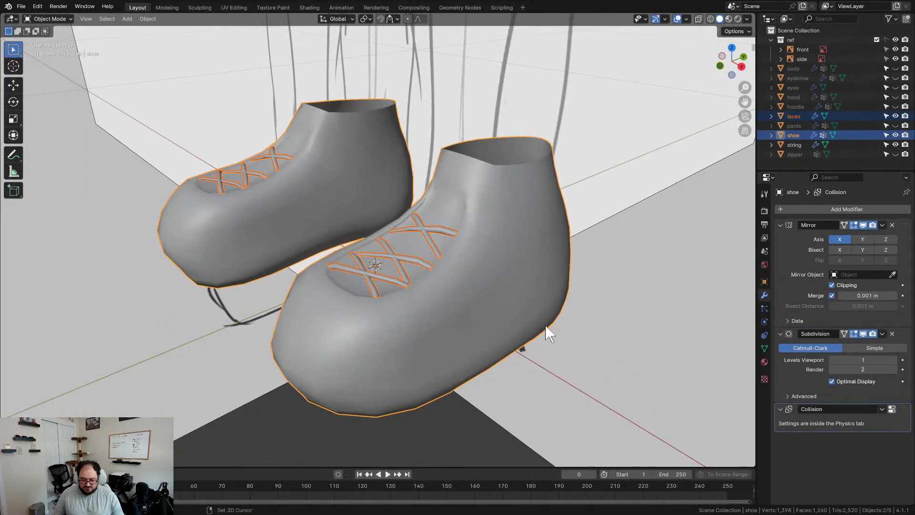
{"action": "key", "text": "ctrl+j"}
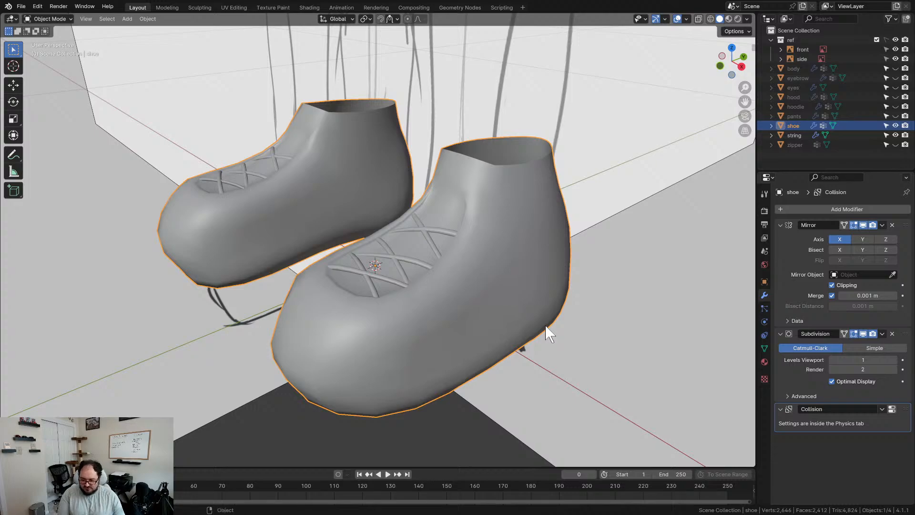
{"action": "middle_click_drag", "start_coordinate": [488, 322], "coordinate": [529, 305]}
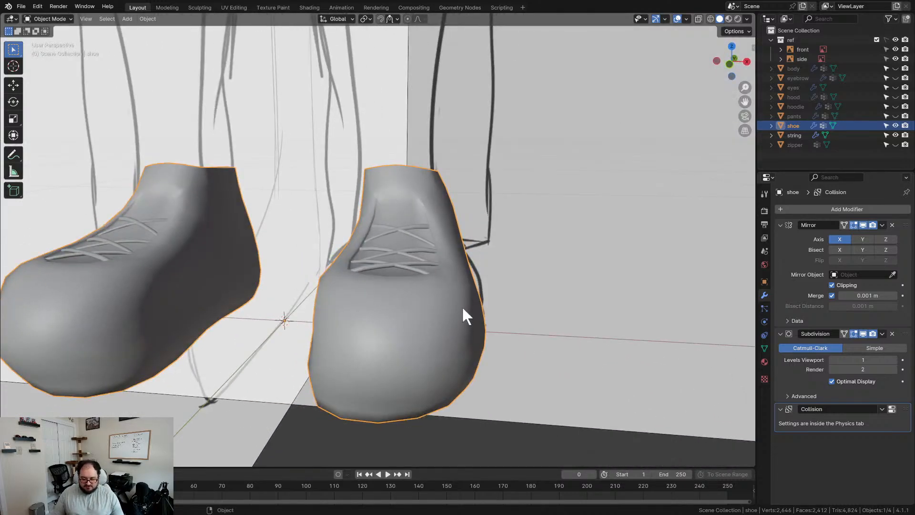
- Smooth the edge loop around the shoe's mid-height and scale it up by a factor of about 1.11
{"action": "key", "text": "Tab"}
{"action": "middle_click_drag", "start_coordinate": [462, 327], "coordinate": [492, 302]}
{"action": "left_click", "coordinate": [413, 317], "text": "alt"}
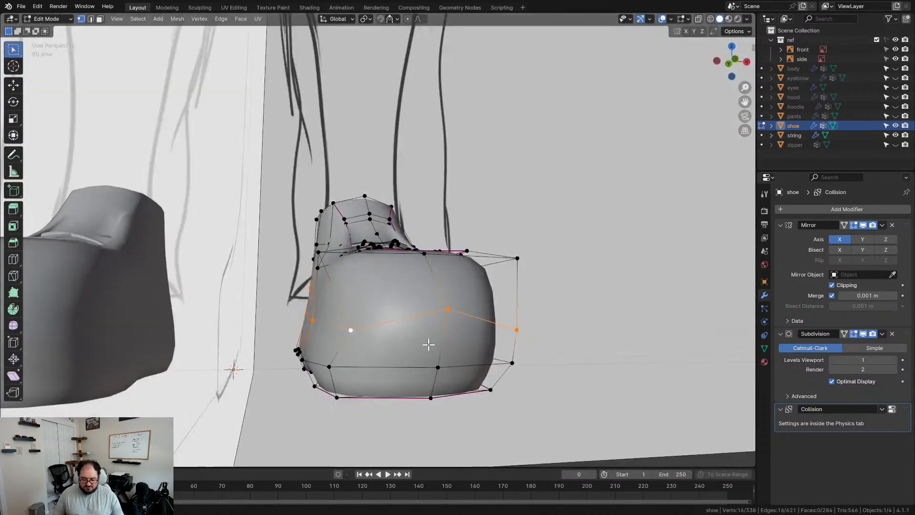
{"action": "middle_click_drag", "start_coordinate": [429, 344], "coordinate": [439, 349]}
{"action": "key", "text": "shift+r"}
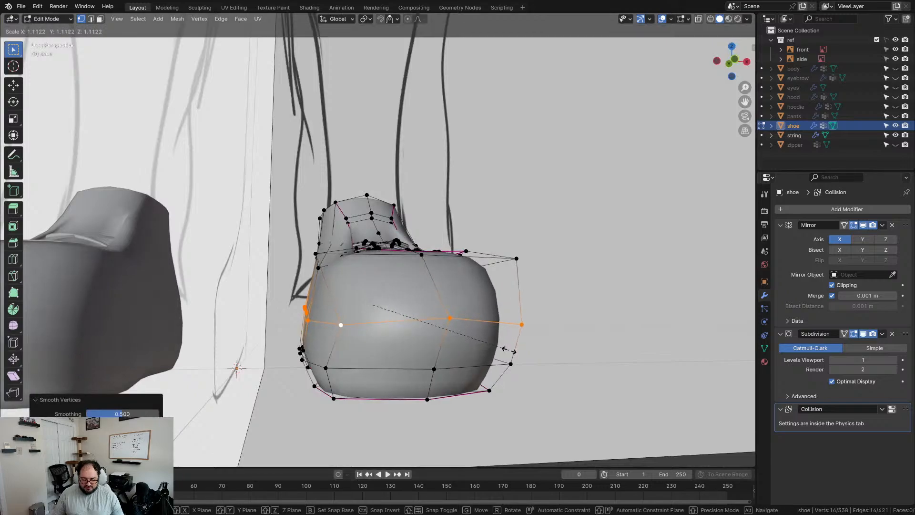
{"action": "key", "text": "s"}
{"action": "left_click", "coordinate": [513, 352]}
{"action": "middle_click_drag", "start_coordinate": [512, 352], "coordinate": [491, 251]}
- Select the full edge outline of the shoe's sole and scale it by about 1.154
{"action": "left_click", "coordinate": [492, 311], "text": "alt"}
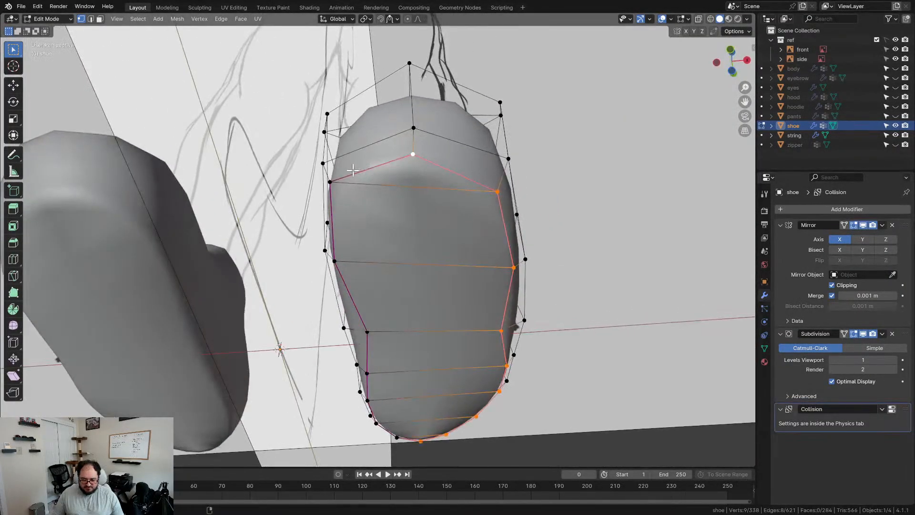
{"action": "left_click", "coordinate": [366, 253], "text": "alt+shift"}
{"action": "middle_click_drag", "start_coordinate": [366, 253], "coordinate": [452, 342]}
{"action": "key", "text": "KP_1"}
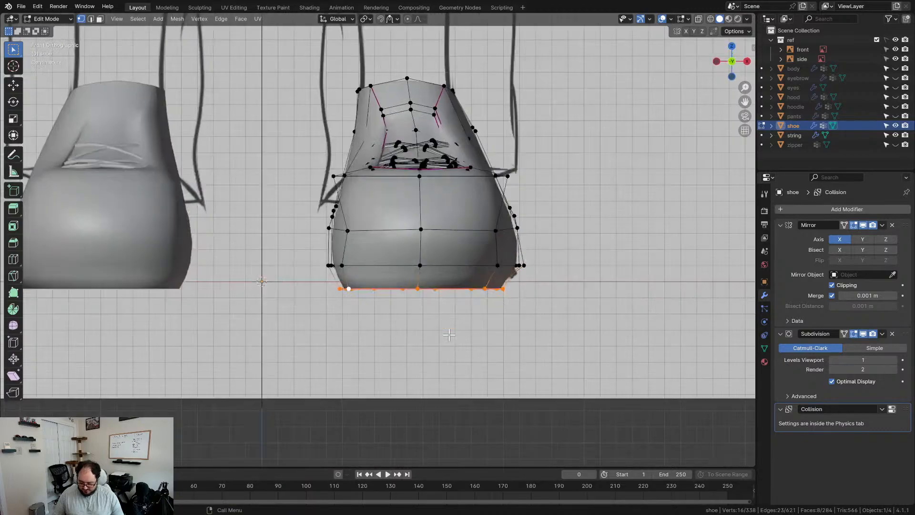
{"action": "scroll", "coordinate": [498, 336], "scroll_direction": "up", "scroll_amount": 2}
{"action": "key", "text": "s"}
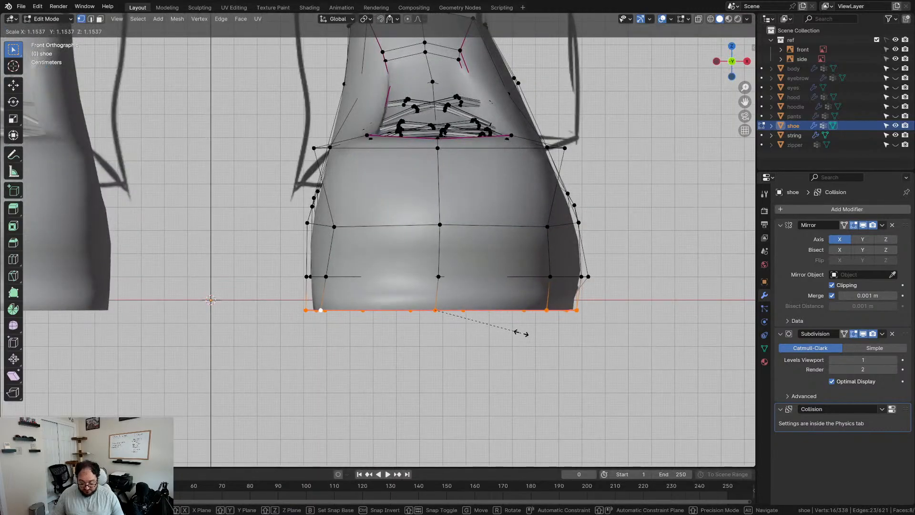
{"action": "left_click", "coordinate": [521, 333]}
{"action": "scroll", "coordinate": [521, 333], "scroll_direction": "down", "scroll_amount": 2}
- Scale the sole outline along the Y axis by about 0.937 in the side view
{"action": "middle_click_drag", "start_coordinate": [521, 333], "coordinate": [450, 326]}
{"action": "key", "text": "KP_3"}
{"action": "key", "text": "s"}
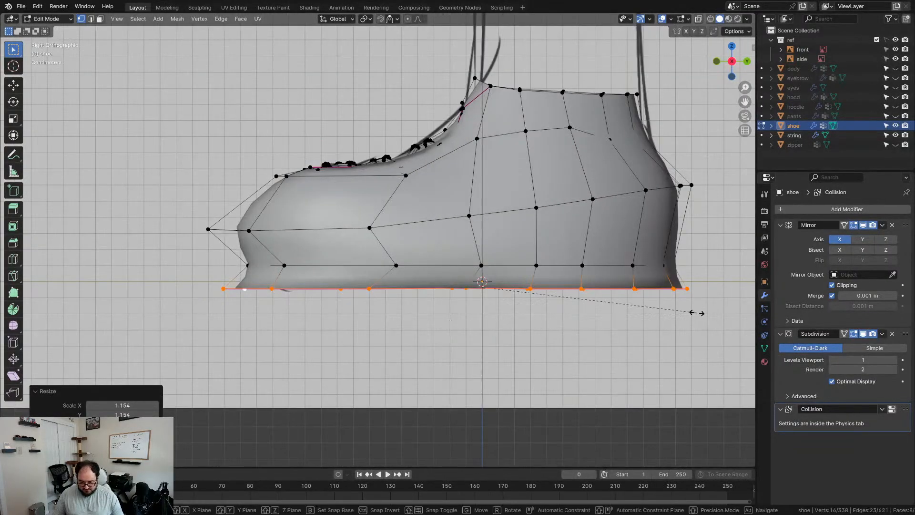
{"action": "key", "text": "y"}
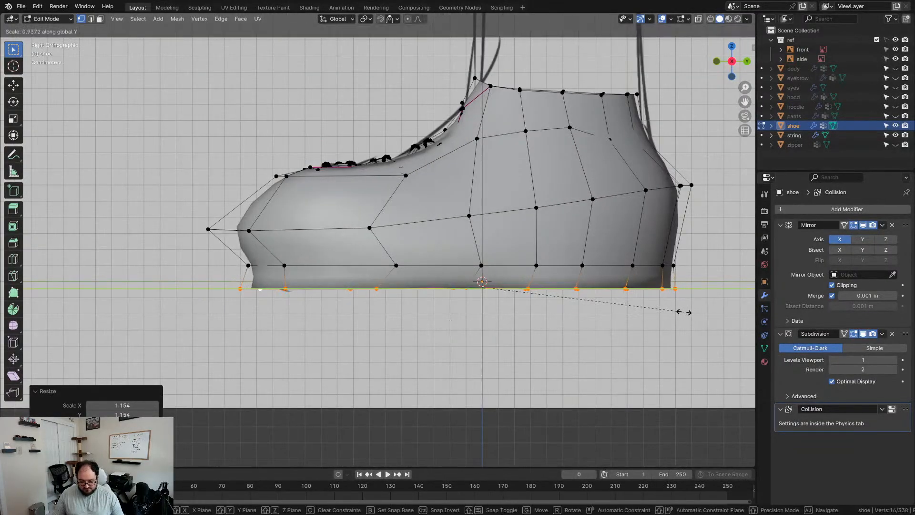
{"action": "left_click", "coordinate": [684, 312]}
{"action": "left_click", "coordinate": [570, 308]}
- Raise the sole's arch vertices to the reference line, moving them about 0.0056 m in Y and 0.0083 m in Z
{"action": "middle_click_drag", "start_coordinate": [570, 307], "coordinate": [558, 206]}
{"action": "left_click", "coordinate": [564, 220], "text": "alt"}
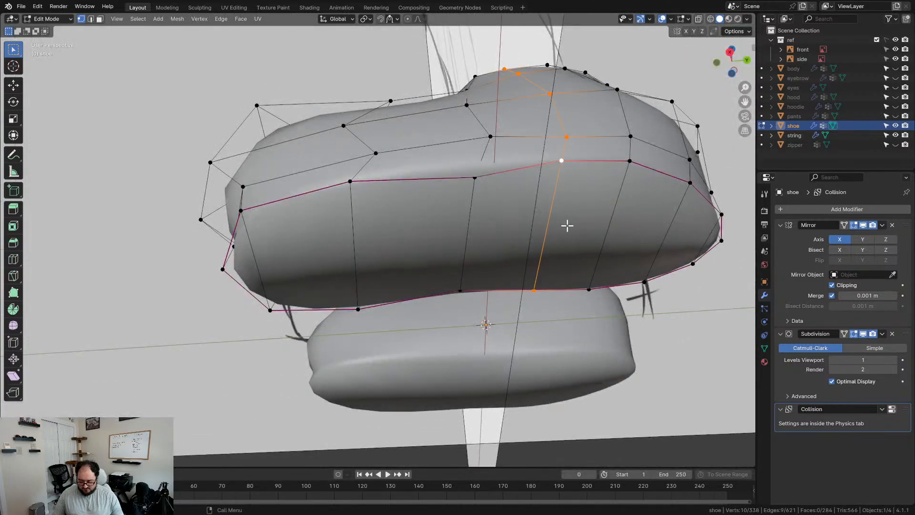
{"action": "key", "text": "KP_3"}
{"action": "scroll", "coordinate": [564, 266], "scroll_direction": "up", "scroll_amount": 4}
{"action": "key", "text": "alt+z"}
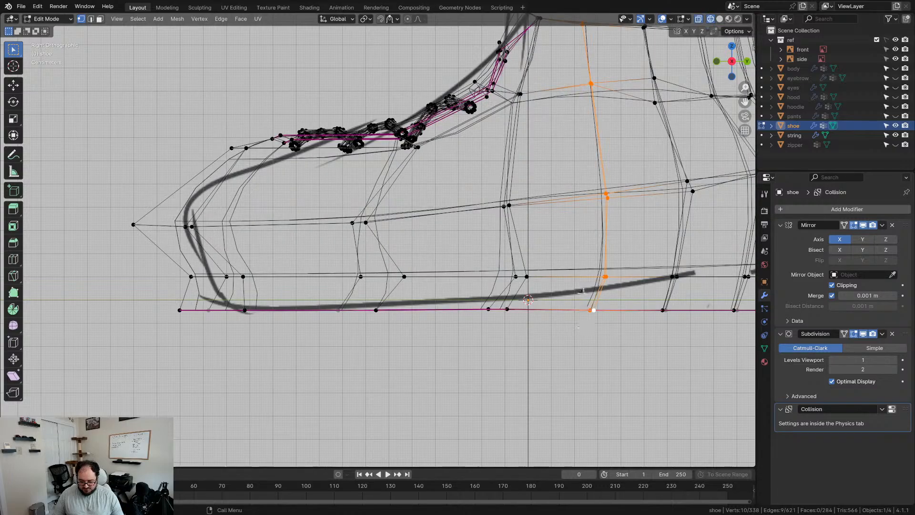
{"action": "left_click_drag", "start_coordinate": [635, 358], "coordinate": [634, 358]}
{"action": "key", "text": "g"}
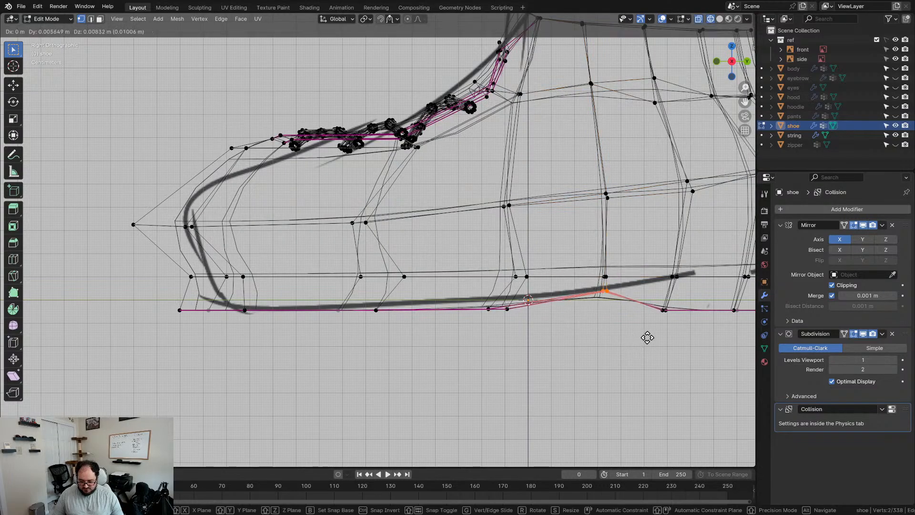
{"action": "left_click", "coordinate": [648, 338]}
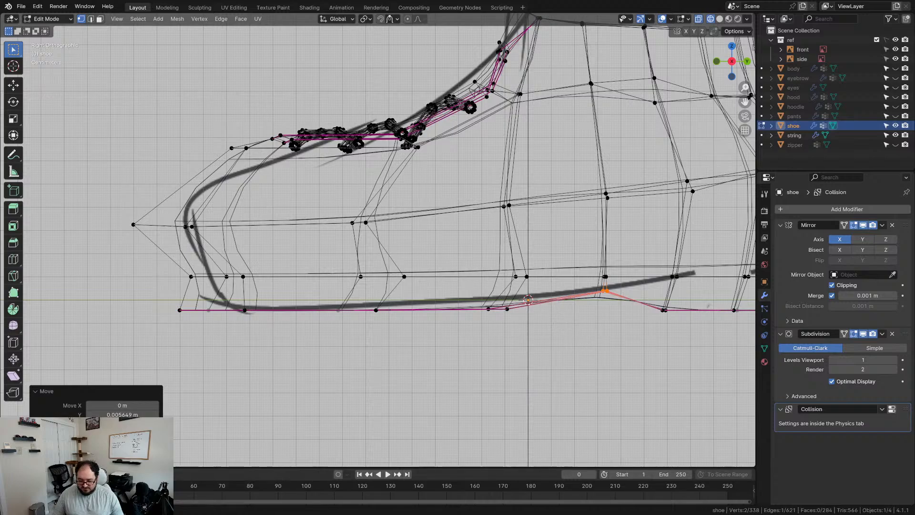
- Move the pair of sole vertices just ahead of the arch toward the heel along the Y axis only
{"action": "left_click_drag", "start_coordinate": [469, 292], "coordinate": [562, 357]}
{"action": "key", "text": "g"}
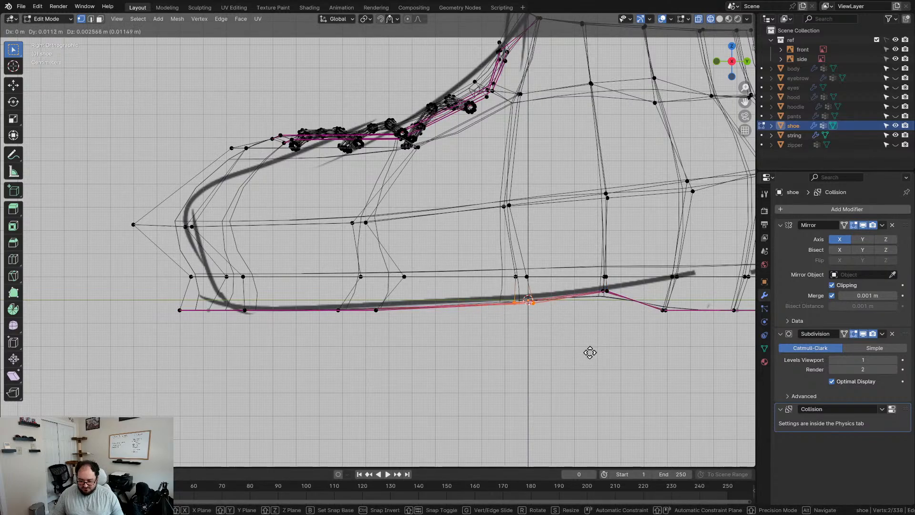
{"action": "key", "text": "y"}
{"action": "left_click", "coordinate": [590, 360]}
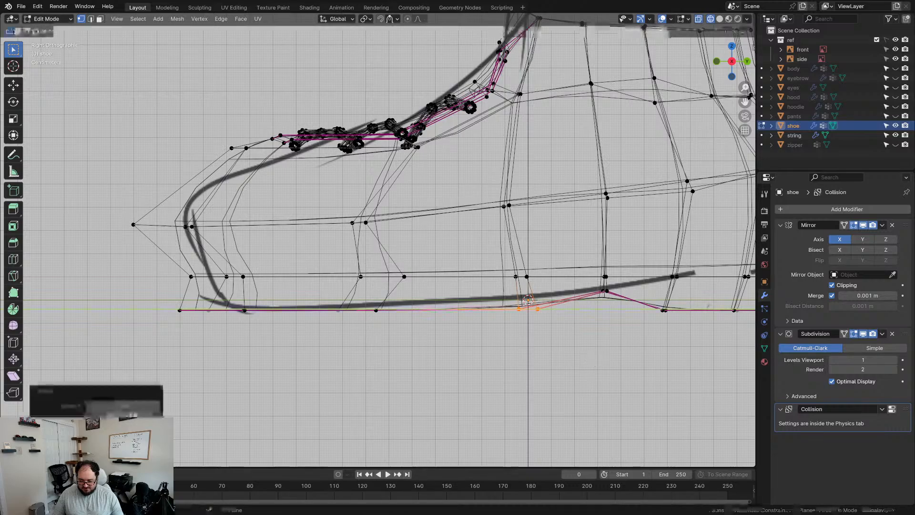
{"action": "scroll", "coordinate": [345, 280], "scroll_direction": "down", "scroll_amount": 2}
{"action": "key", "text": "Tab"}
{"action": "scroll", "coordinate": [338, 292], "scroll_direction": "down", "scroll_amount": 3}
{"action": "middle_click_drag", "start_coordinate": [338, 296], "coordinate": [426, 286]}
{"action": "key", "text": "Tab"}
{"action": "key", "text": "Tab"}
{"action": "key", "text": "alt+z"}
{"action": "scroll", "coordinate": [422, 284], "scroll_direction": "down", "scroll_amount": 2}
- Mark the edge loop just above the sole as a UV seam
{"action": "key", "text": "Tab"}
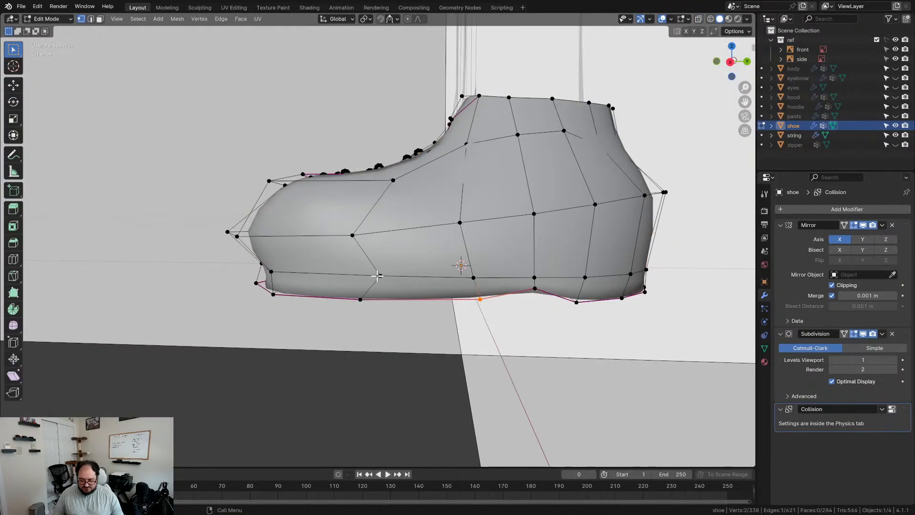
{"action": "scroll", "coordinate": [382, 286], "scroll_direction": "up", "scroll_amount": 3}
{"action": "left_click", "coordinate": [350, 284], "text": "alt"}
{"action": "middle_click_drag", "start_coordinate": [350, 288], "coordinate": [445, 288]}
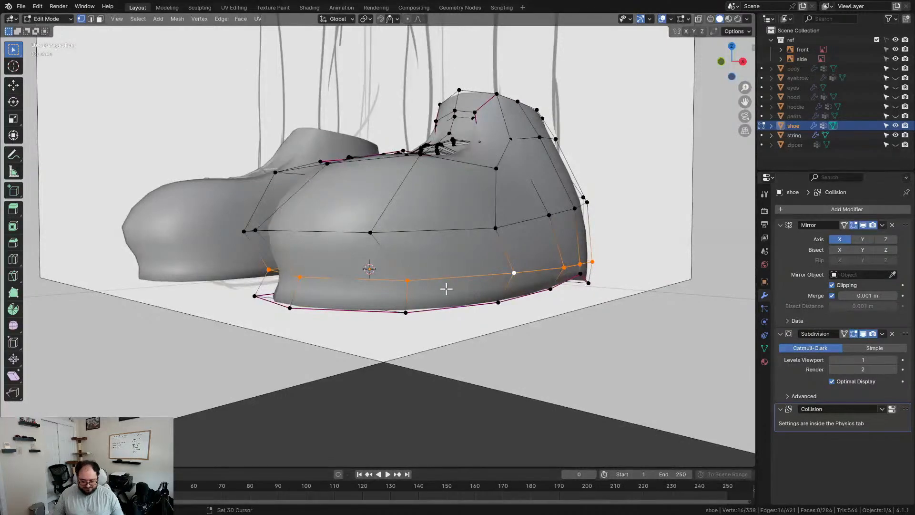
{"action": "key", "text": "u"}
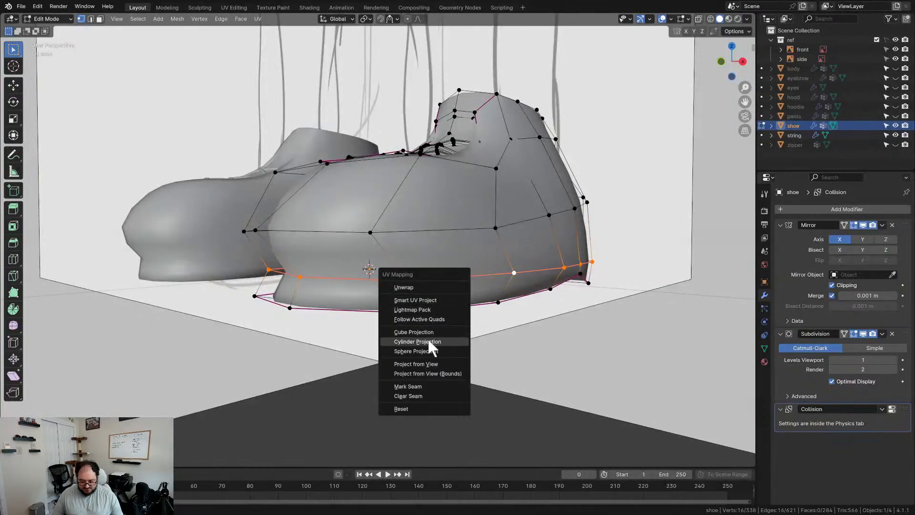
{"action": "left_click", "coordinate": [414, 385]}
{"action": "key", "text": "alt+a"}
- Smooth the seam loop above the sole and edge-slide it down toward the sole with a factor of about 0.453
{"action": "middle_click_drag", "start_coordinate": [415, 385], "coordinate": [439, 295]}
{"action": "left_click", "coordinate": [431, 249], "text": "alt"}
{"action": "left_click", "coordinate": [438, 276], "text": "alt"}
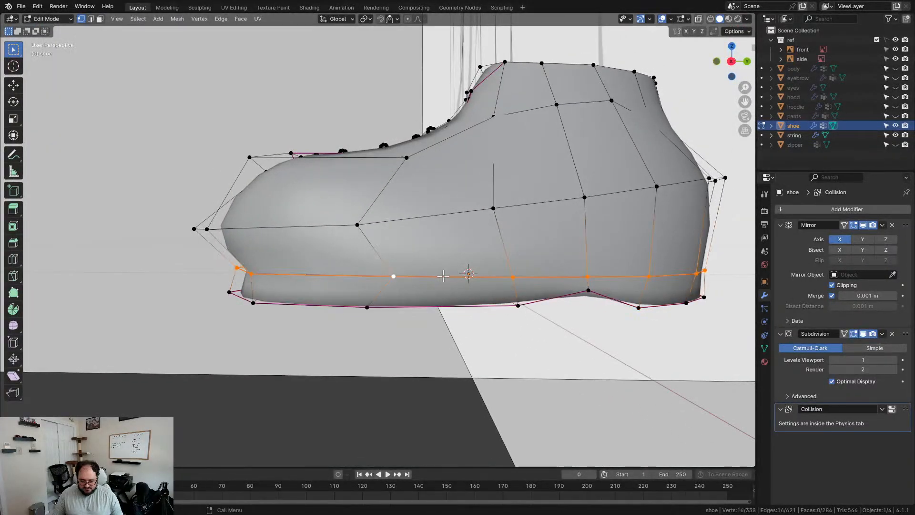
{"action": "key", "text": "KP_3"}
{"action": "right_click", "coordinate": [457, 273]}
{"action": "left_click", "coordinate": [458, 273]}
{"action": "key", "text": "g"}
{"action": "key", "text": "g"}
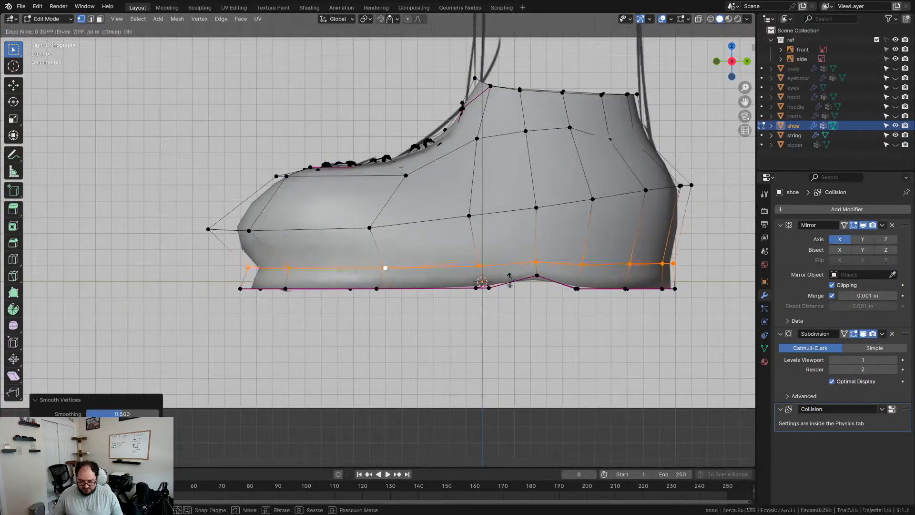
{"action": "left_click", "coordinate": [509, 290]}
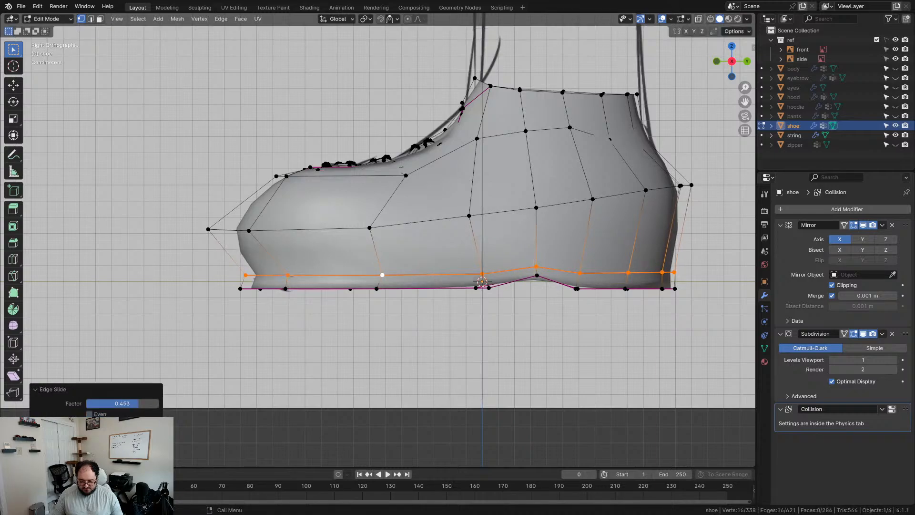
{"action": "key", "text": "Tab"}
{"action": "key", "text": "Tab"}
- Move the front toe vertices of the sole and seam loop forward in the side view
{"action": "scroll", "coordinate": [320, 316], "scroll_direction": "up", "scroll_amount": 1}
{"action": "left_click_drag", "start_coordinate": [170, 270], "coordinate": [244, 318]}
{"action": "key", "text": "g"}
{"action": "left_click", "coordinate": [225, 317]}
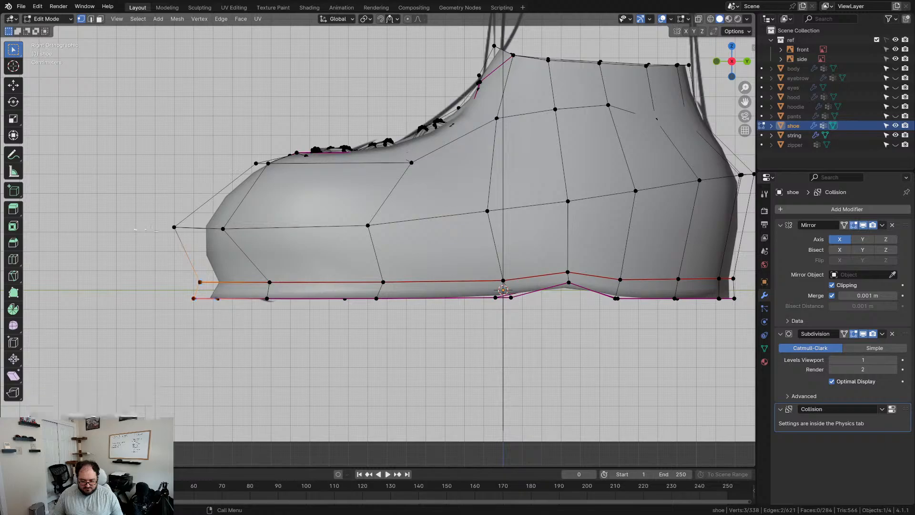
- Smooth the mid-height vertices at the front of the toe to pull the toe cap in
{"action": "key", "text": "alt+s"}
{"action": "key", "text": "g"}
{"action": "left_click", "coordinate": [277, 271]}
{"action": "left_click", "coordinate": [245, 237]}
{"action": "key", "text": "alt+s"}
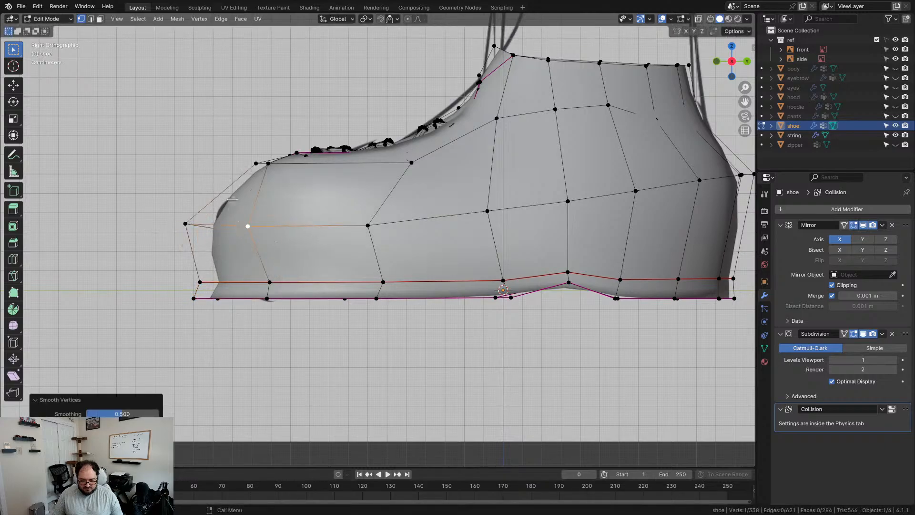
{"action": "key", "text": "alt+a"}
- Smooth a vertex near the front of the sole and reposition it
{"action": "middle_click_drag", "start_coordinate": [232, 199], "coordinate": [245, 313]}
{"action": "key", "text": "Tab"}
{"action": "key", "text": "Tab"}
{"action": "scroll", "coordinate": [352, 291], "scroll_direction": "up", "scroll_amount": 2}
{"action": "left_click", "coordinate": [346, 295]}
{"action": "right_click", "coordinate": [345, 296]}
{"action": "left_click", "coordinate": [347, 296]}
{"action": "key", "text": "g"}
{"action": "left_click", "coordinate": [451, 210]}
{"action": "key", "text": "Tab"}
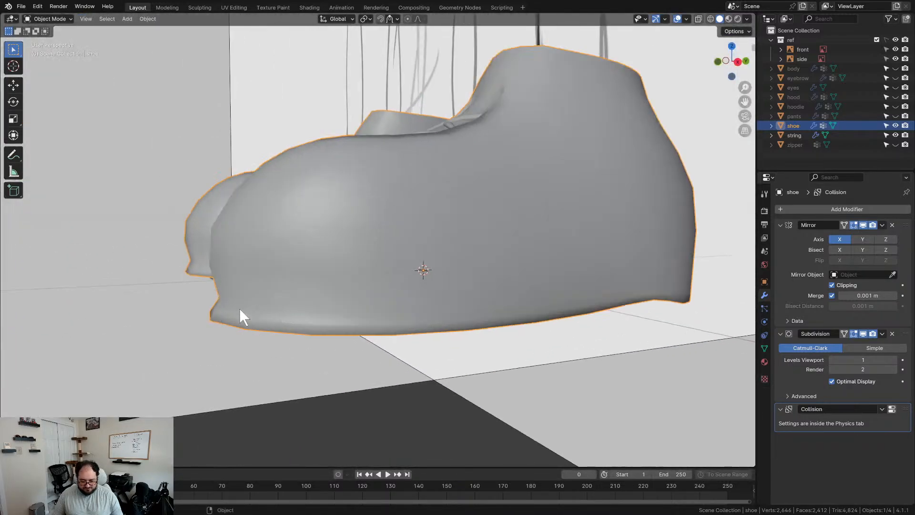
- Move the bottom vertex at the sole's toe edge inward to reduce its protruding lip
{"action": "key", "text": "Tab"}
{"action": "left_click", "coordinate": [188, 324]}
{"action": "key", "text": "g"}
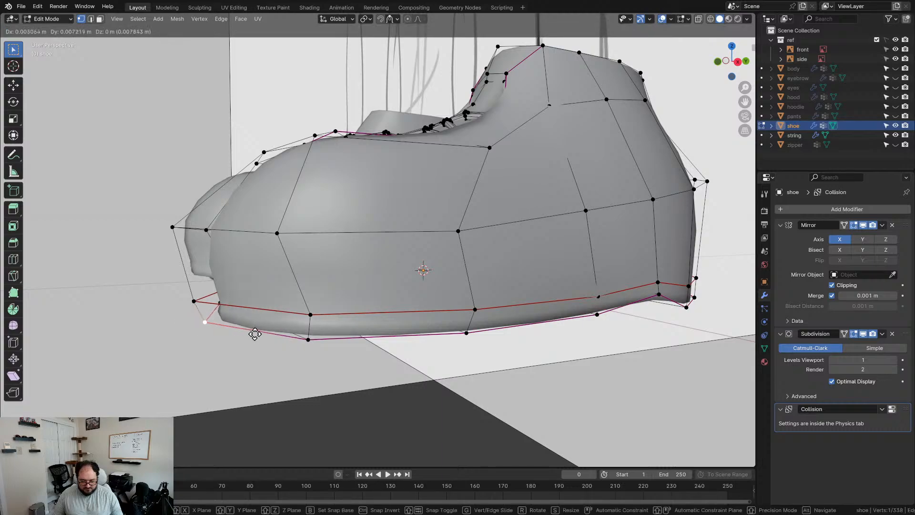
{"action": "left_click", "coordinate": [267, 334]}
{"action": "key", "text": "Tab"}
{"action": "middle_click_drag", "start_coordinate": [269, 334], "coordinate": [496, 319]}
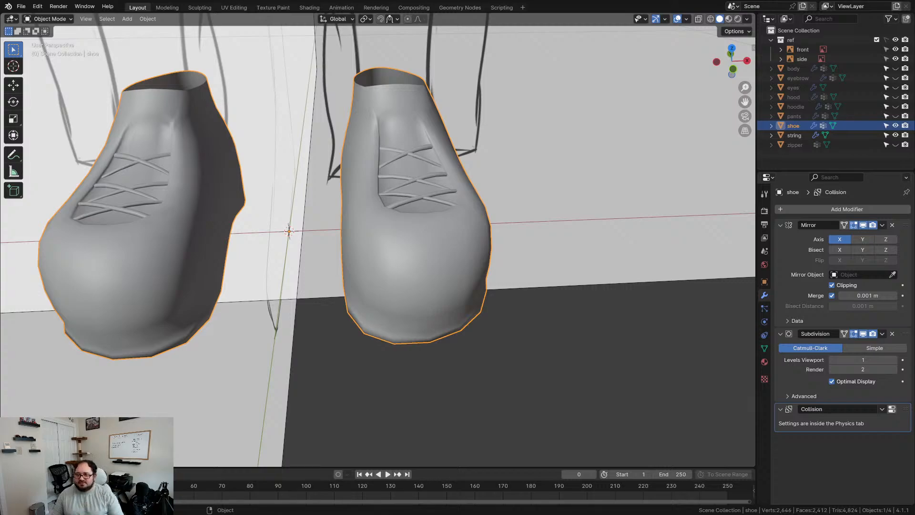
- Unhide all the hidden character objects, from body to zipper, and save the file
{"action": "left_click", "coordinate": [552, 299]}
{"action": "middle_click_drag", "start_coordinate": [552, 298], "coordinate": [383, 162]}
{"action": "left_click", "coordinate": [419, 164]}
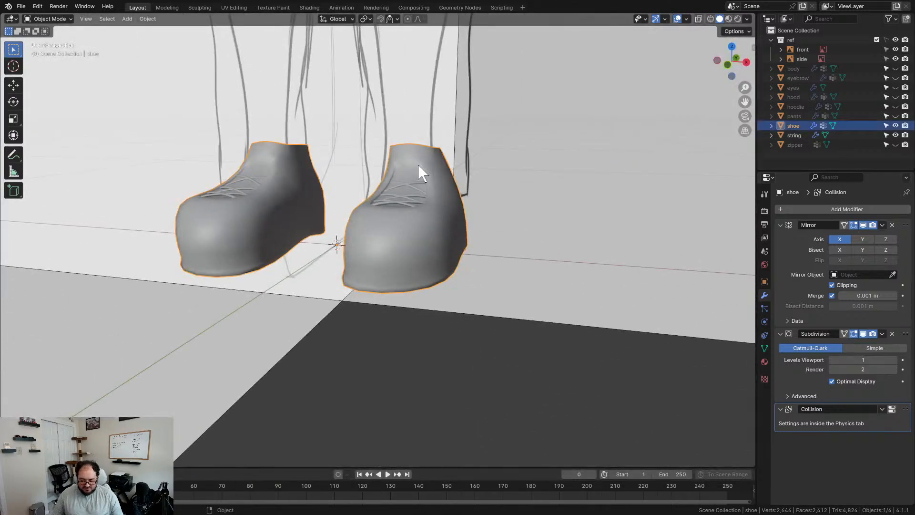
{"action": "middle_click_drag", "start_coordinate": [484, 187], "coordinate": [510, 180]}
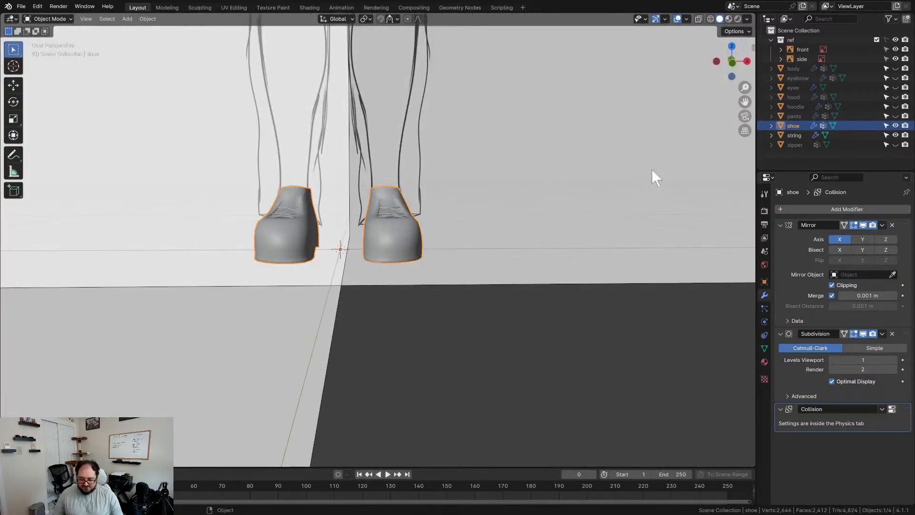
{"action": "left_click_drag", "start_coordinate": [896, 145], "coordinate": [896, 68]}
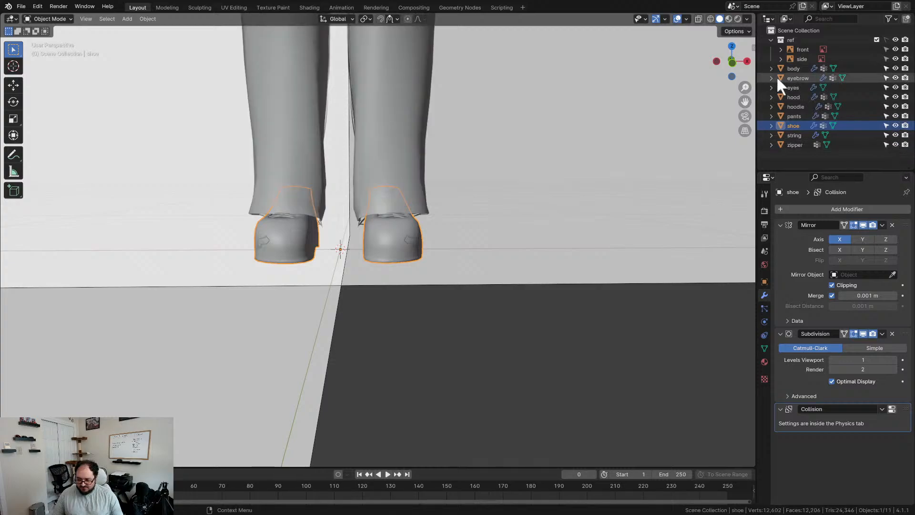
{"action": "left_click", "coordinate": [510, 163]}
{"action": "key", "text": "ctrl+s"}
- Select the whole shoe mesh and scale it up by a factor of about 1.074
{"action": "middle_click_drag", "start_coordinate": [484, 184], "coordinate": [456, 186]}
{"action": "scroll", "coordinate": [405, 241], "scroll_direction": "up", "scroll_amount": 4}
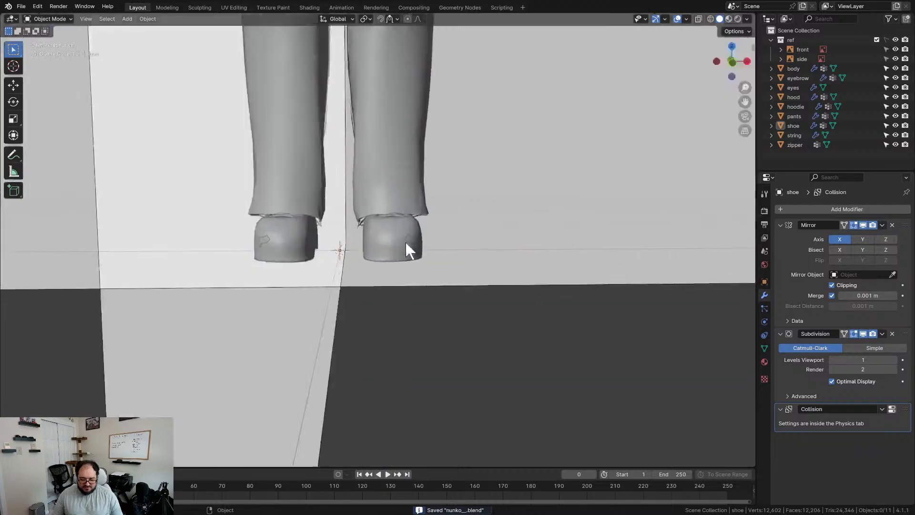
{"action": "left_click", "coordinate": [405, 242]}
{"action": "scroll", "coordinate": [426, 244], "scroll_direction": "up", "scroll_amount": 4}
{"action": "key", "text": "Tab"}
{"action": "scroll", "coordinate": [459, 250], "scroll_direction": "up", "scroll_amount": 2}
{"action": "key", "text": "a"}
{"action": "key", "text": "s"}
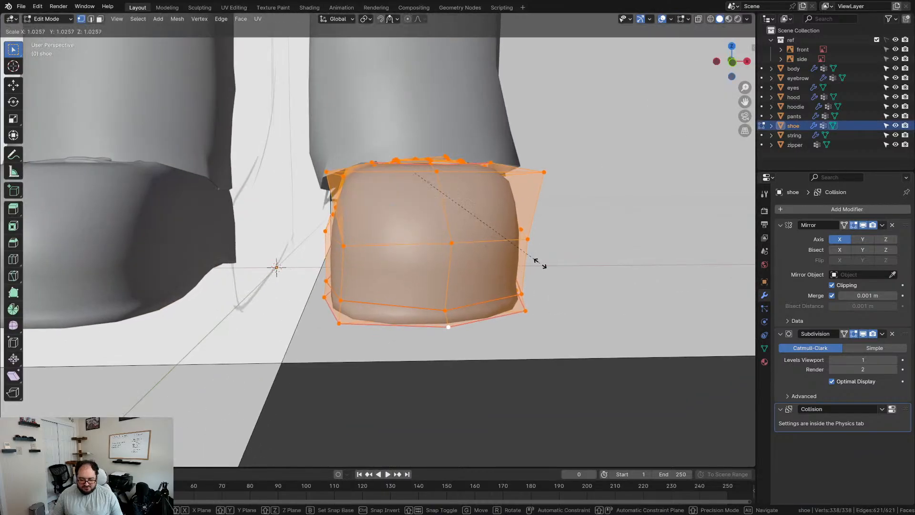
{"action": "left_click", "coordinate": [548, 265]}
{"action": "middle_click_drag", "start_coordinate": [548, 266], "coordinate": [446, 258]}
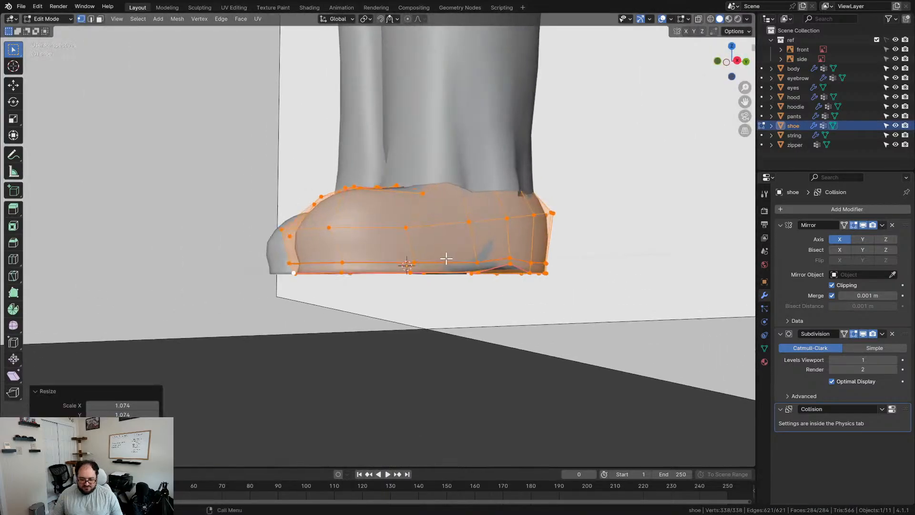
- Reposition the whole shoe mesh in side view to fit beneath the pants, leave edit mode, and deselect the shoe
{"action": "key", "text": "KP_3"}
{"action": "scroll", "coordinate": [450, 256], "scroll_direction": "up", "scroll_amount": 3}
{"action": "key", "text": "g"}
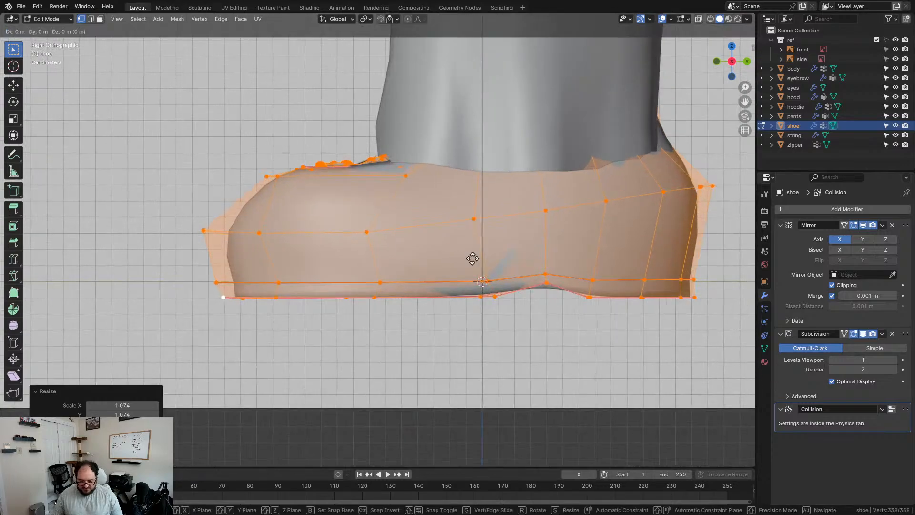
{"action": "left_click", "coordinate": [473, 258]}
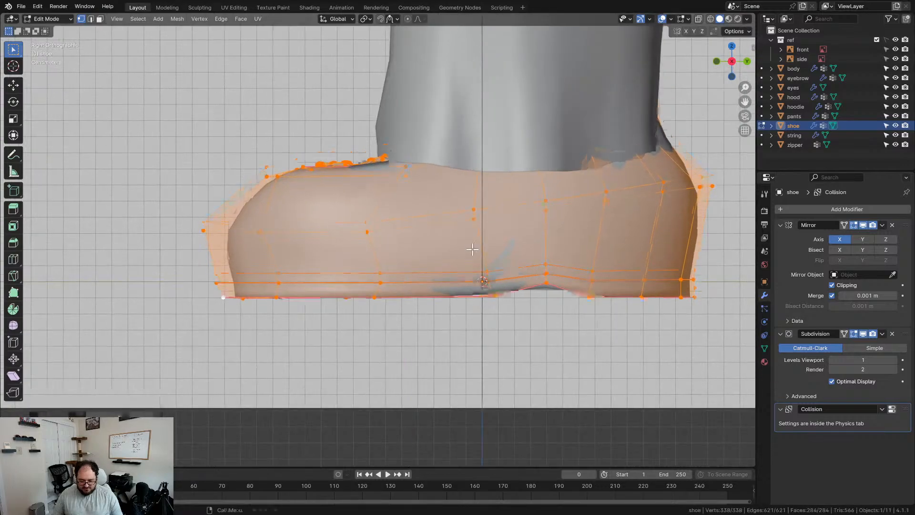
{"action": "key", "text": "Tab"}
{"action": "middle_click_drag", "start_coordinate": [425, 259], "coordinate": [337, 253]}
{"action": "key", "text": "KP_3"}
{"action": "scroll", "coordinate": [336, 253], "scroll_direction": "up", "scroll_amount": 4}
{"action": "scroll", "coordinate": [339, 255], "scroll_direction": "down", "scroll_amount": 4}
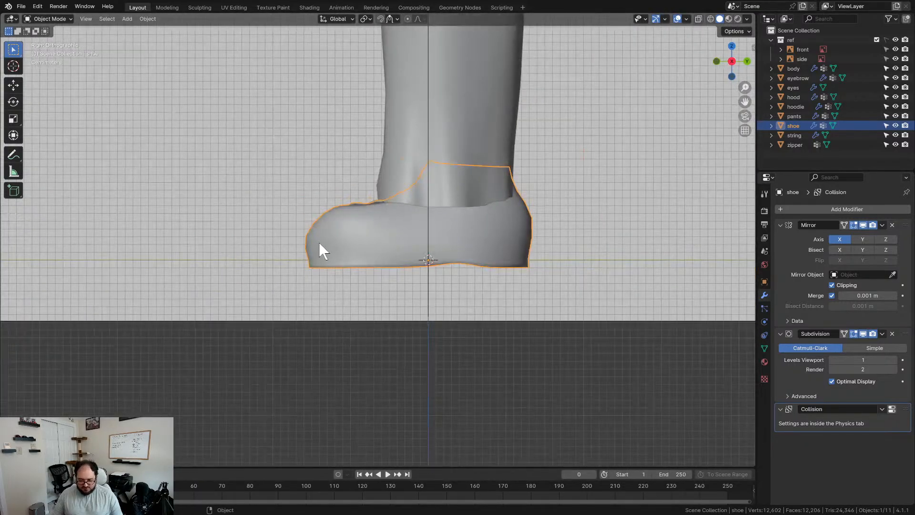
{"action": "scroll", "coordinate": [268, 246], "scroll_direction": "down", "scroll_amount": 1}
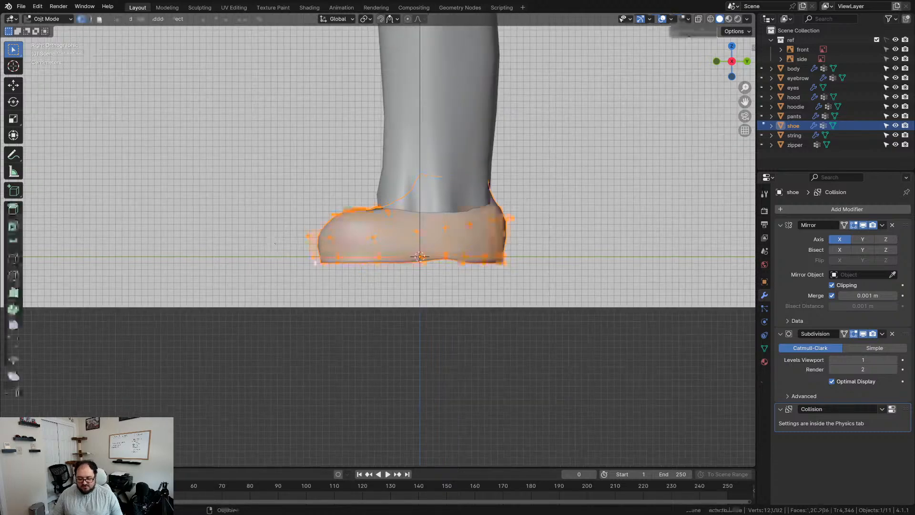
{"action": "middle_click_drag", "start_coordinate": [268, 224], "coordinate": [405, 240]}
{"action": "scroll", "coordinate": [407, 240], "scroll_direction": "down", "scroll_amount": 5}
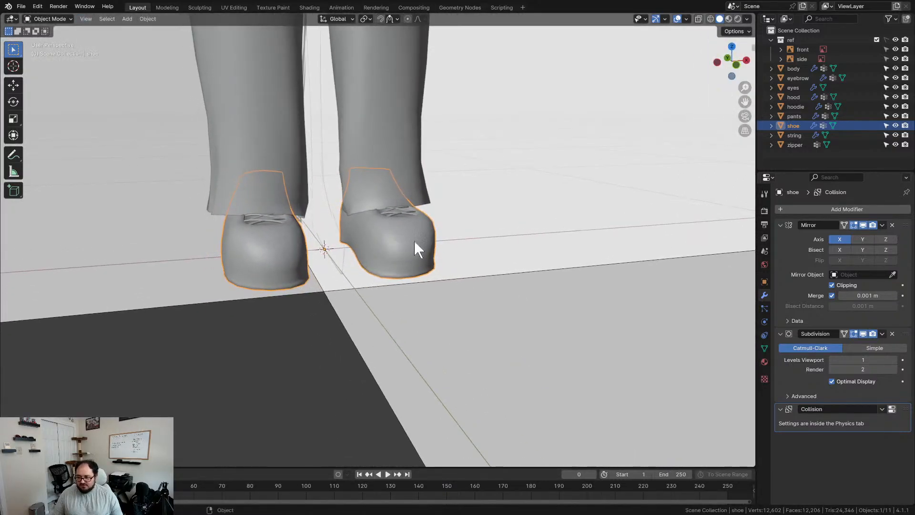
{"action": "left_click", "coordinate": [505, 240]}
- Review the fitted shoes and the rest of the character from the front, and save the file
{"action": "middle_click_drag", "start_coordinate": [424, 176], "coordinate": [368, 269], "text": "shift"}
{"action": "scroll", "coordinate": [362, 248], "scroll_direction": "down", "scroll_amount": 3}
{"action": "middle_click_drag", "start_coordinate": [359, 230], "coordinate": [402, 247]}
{"action": "scroll", "coordinate": [401, 246], "scroll_direction": "up", "scroll_amount": 3}
{"action": "scroll", "coordinate": [403, 248], "scroll_direction": "down", "scroll_amount": 2}
{"action": "middle_click_drag", "start_coordinate": [443, 224], "coordinate": [431, 335], "text": "shift"}
{"action": "scroll", "coordinate": [431, 334], "scroll_direction": "up", "scroll_amount": 1}
{"action": "scroll", "coordinate": [471, 251], "scroll_direction": "up", "scroll_amount": 1}
{"action": "middle_click_drag", "start_coordinate": [471, 251], "coordinate": [490, 323]}
{"action": "scroll", "coordinate": [550, 200], "scroll_direction": "up", "scroll_amount": 3}
{"action": "middle_click_drag", "start_coordinate": [550, 200], "coordinate": [515, 183]}
{"action": "key", "text": "ctrl+s"}
- Temporarily hide the body to examine the hair and glasses drawn in the front reference, and unhide it again
{"action": "scroll", "coordinate": [553, 209], "scroll_direction": "down", "scroll_amount": 1}
{"action": "scroll", "coordinate": [530, 192], "scroll_direction": "down", "scroll_amount": 1}
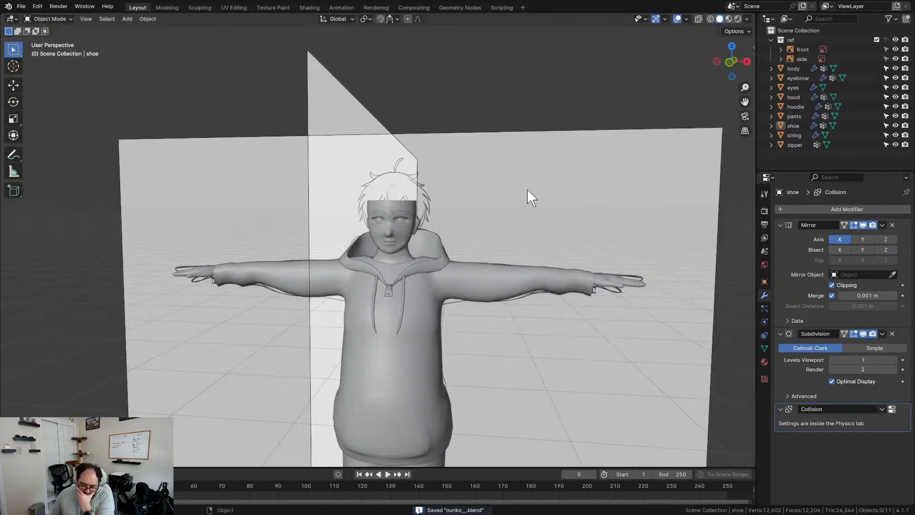
{"action": "mouse_move", "coordinate": [527, 189]}
{"action": "middle_mouse_down"}
{"action": "mouse_move", "coordinate": [514, 196]}
{"action": "mouse_move", "coordinate": [518, 189]}
{"action": "middle_mouse_up"}
{"action": "scroll", "coordinate": [508, 190], "scroll_direction": "up", "scroll_amount": 2}
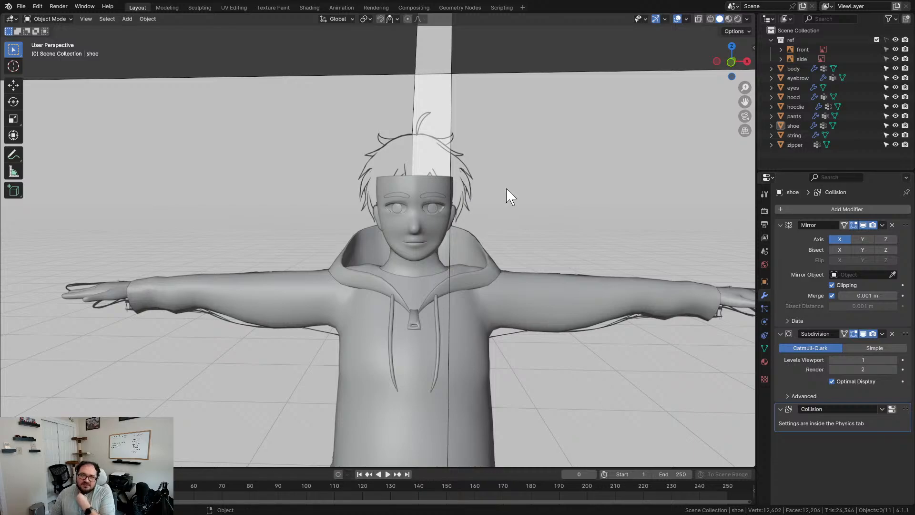
{"action": "mouse_move", "coordinate": [506, 188]}
{"action": "middle_mouse_down"}
{"action": "mouse_move", "coordinate": [494, 188]}
{"action": "mouse_move", "coordinate": [502, 189]}
{"action": "middle_mouse_up"}
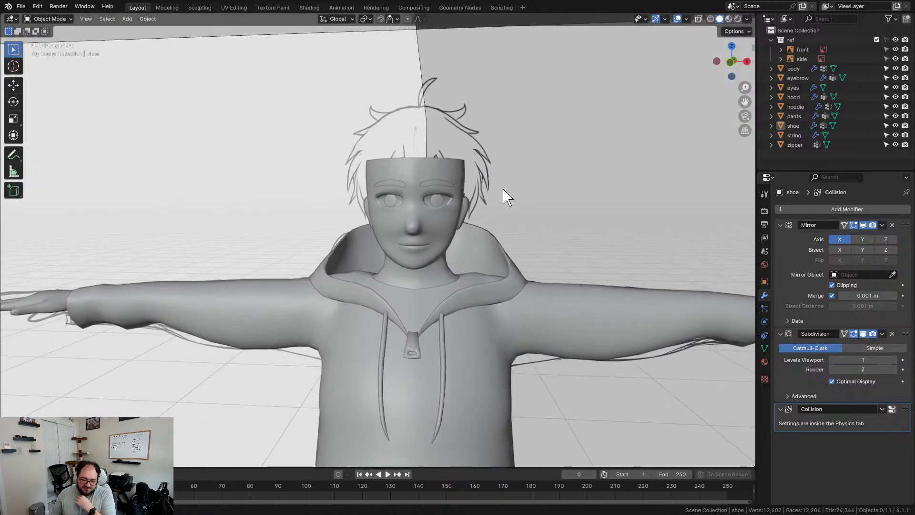
{"action": "left_click", "coordinate": [435, 219]}
{"action": "key", "text": "h"}
{"action": "middle_click_drag", "start_coordinate": [436, 219], "coordinate": [504, 211]}
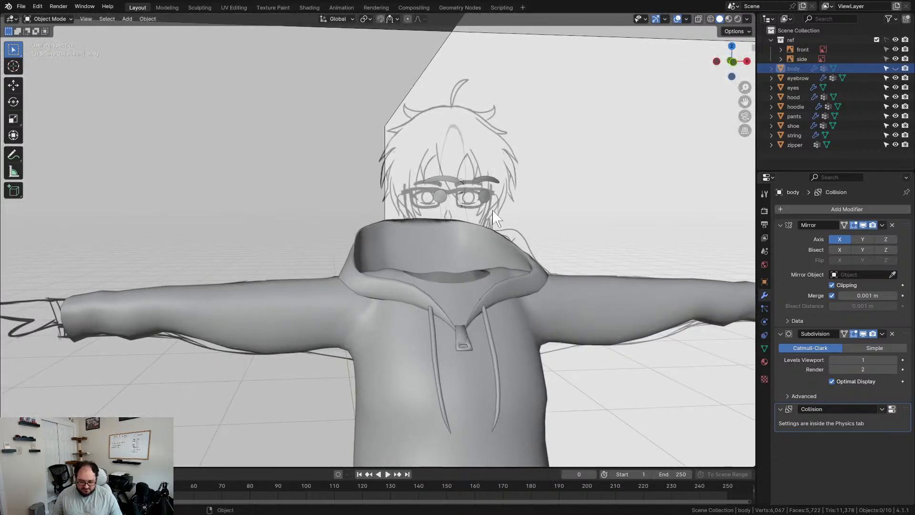
{"action": "key", "text": "alt+h"}
{"action": "left_click", "coordinate": [605, 209]}
{"action": "middle_click_drag", "start_coordinate": [605, 209], "coordinate": [550, 210]}
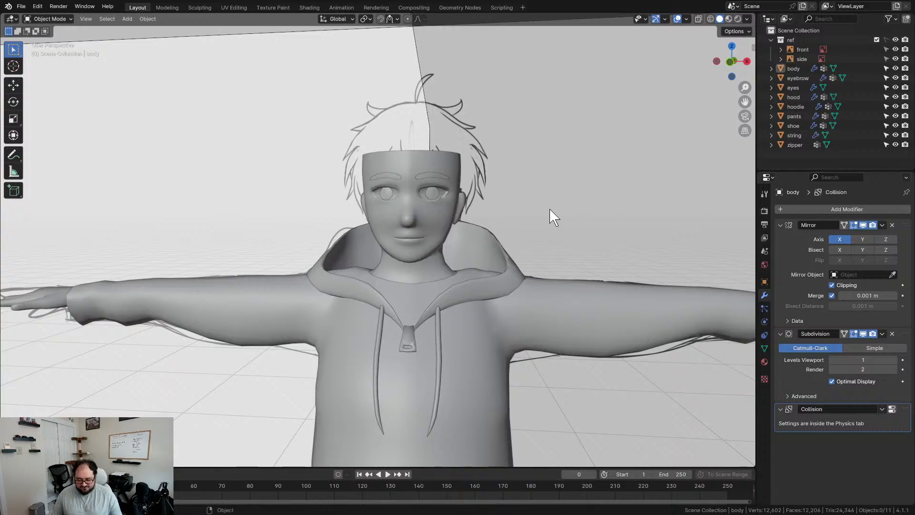
- Examine the open top of the head against the hair outline in the reference from several front angles
{"action": "mouse_move", "coordinate": [498, 169]}
{"action": "middle_mouse_down"}
{"action": "mouse_move", "coordinate": [504, 163]}
{"action": "mouse_move", "coordinate": [495, 162]}
{"action": "mouse_move", "coordinate": [508, 167]}
{"action": "middle_mouse_up"}
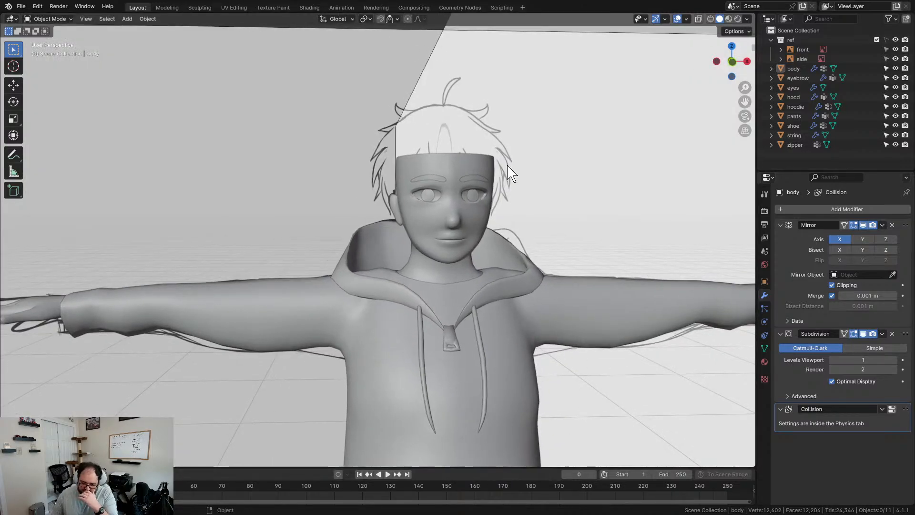
{"action": "middle_click_drag", "start_coordinate": [422, 179], "coordinate": [383, 165]}
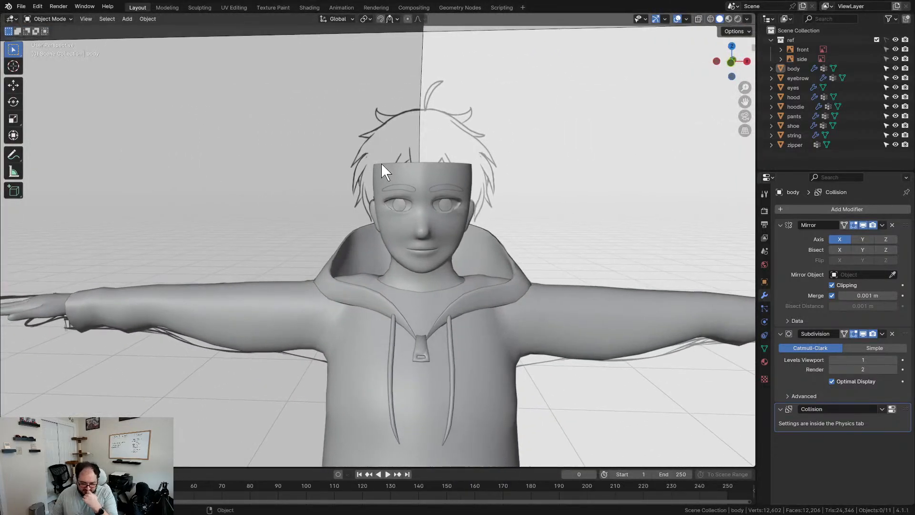
{"action": "scroll", "coordinate": [476, 170], "scroll_direction": "down", "scroll_amount": 1}
{"action": "middle_click_drag", "start_coordinate": [476, 170], "coordinate": [487, 173]}
{"action": "scroll", "coordinate": [496, 175], "scroll_direction": "down", "scroll_amount": 1}
{"action": "middle_click_drag", "start_coordinate": [499, 217], "coordinate": [488, 168], "text": "shift"}
{"action": "middle_click_drag", "start_coordinate": [488, 168], "coordinate": [459, 172]}
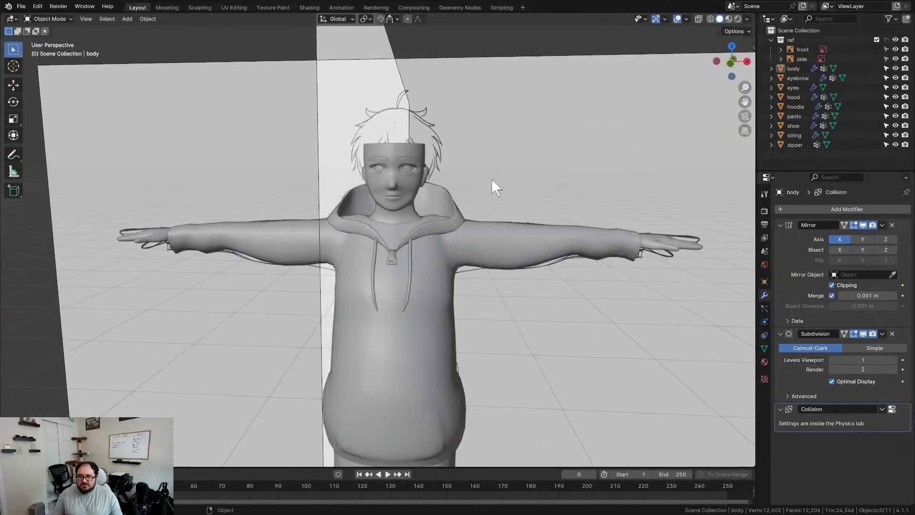
- Add a Bézier curve at the character's feet and rename it hair
{"action": "scroll", "coordinate": [492, 186], "scroll_direction": "down", "scroll_amount": 3}
{"action": "middle_click_drag", "start_coordinate": [492, 190], "coordinate": [483, 151]}
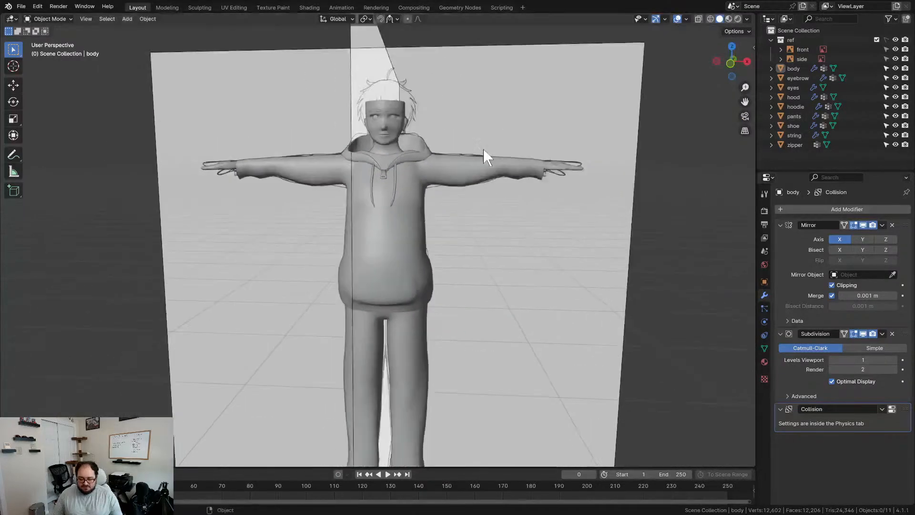
{"action": "scroll", "coordinate": [481, 286], "scroll_direction": "down", "scroll_amount": 3}
{"action": "middle_click_drag", "start_coordinate": [479, 300], "coordinate": [454, 241]}
{"action": "scroll", "coordinate": [451, 241], "scroll_direction": "up", "scroll_amount": 4}
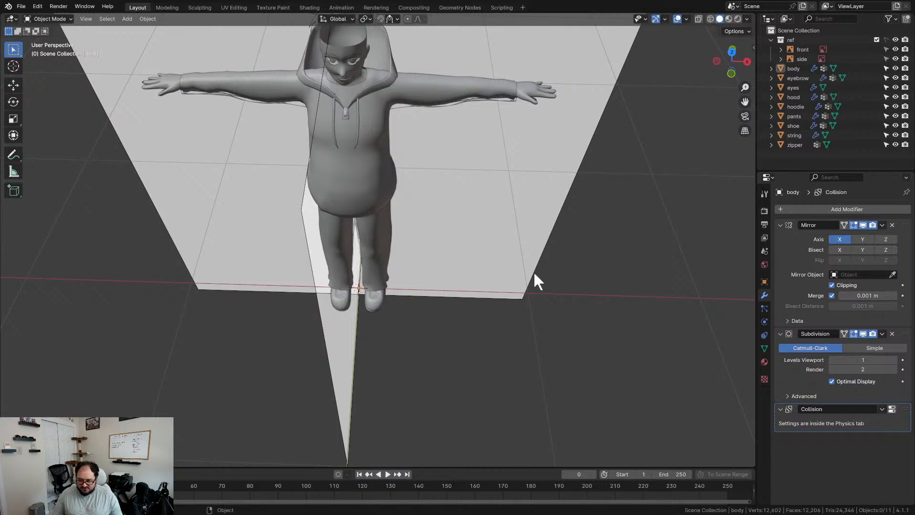
{"action": "key", "text": "shift+a"}
{"action": "mouse_move", "coordinate": [433, 337]}
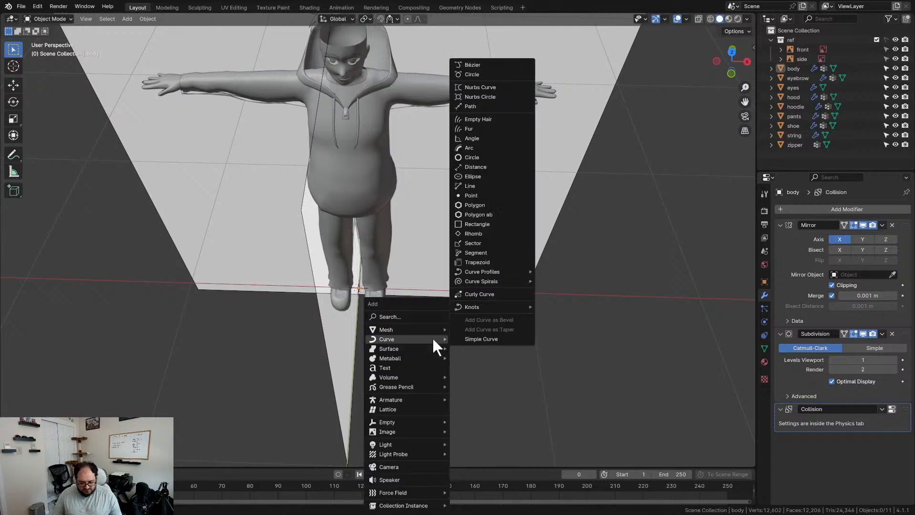
{"action": "left_click", "coordinate": [484, 66]}
{"action": "middle_click_drag", "start_coordinate": [396, 259], "coordinate": [405, 295]}
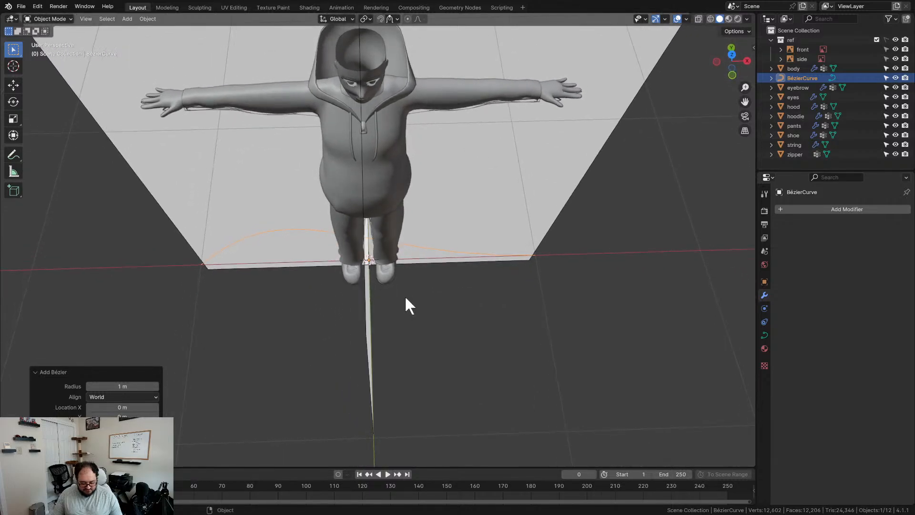
{"action": "key", "text": "F2"}
{"action": "type", "text": "hair"}
{"action": "key", "text": "Return"}
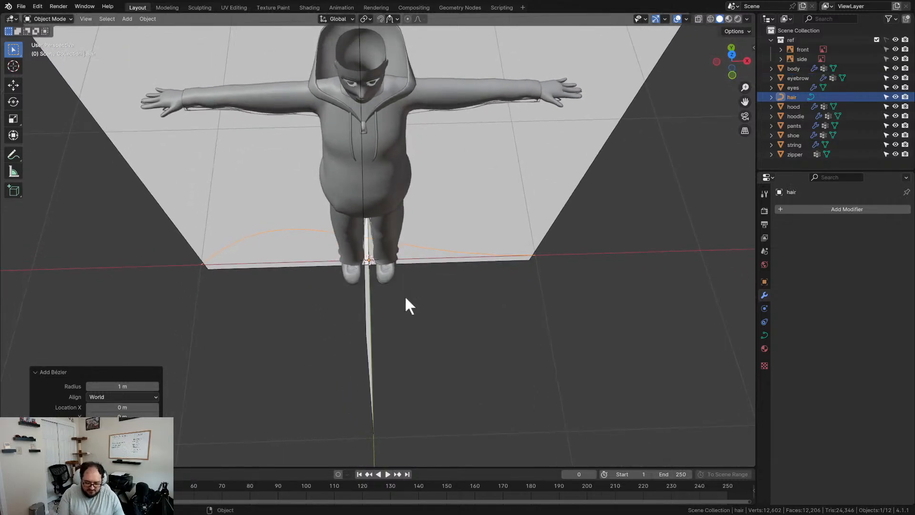
- Scale all the hair curve's points down by a factor of about 0.072, and again by about 0.884
{"action": "scroll", "coordinate": [310, 295], "scroll_direction": "up", "scroll_amount": 3}
{"action": "scroll", "coordinate": [310, 296], "scroll_direction": "down", "scroll_amount": 4}
{"action": "key", "text": "Tab"}
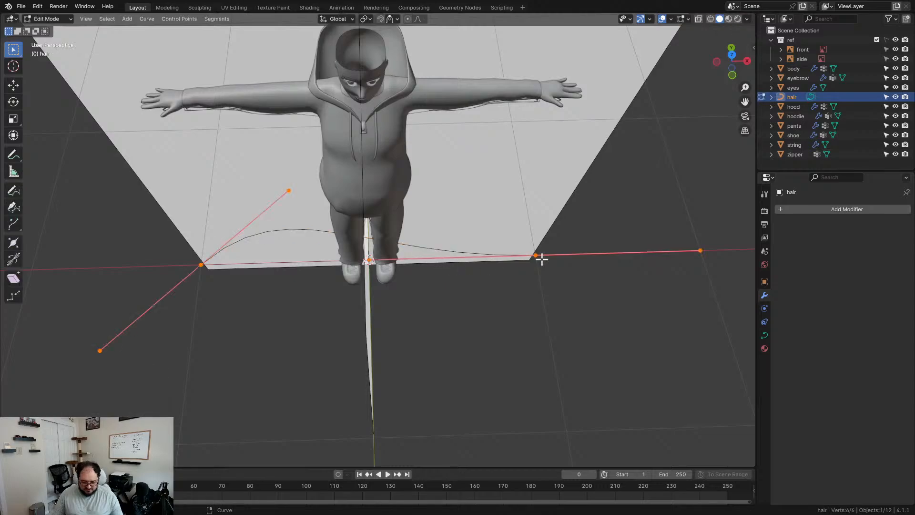
{"action": "key", "text": "s"}
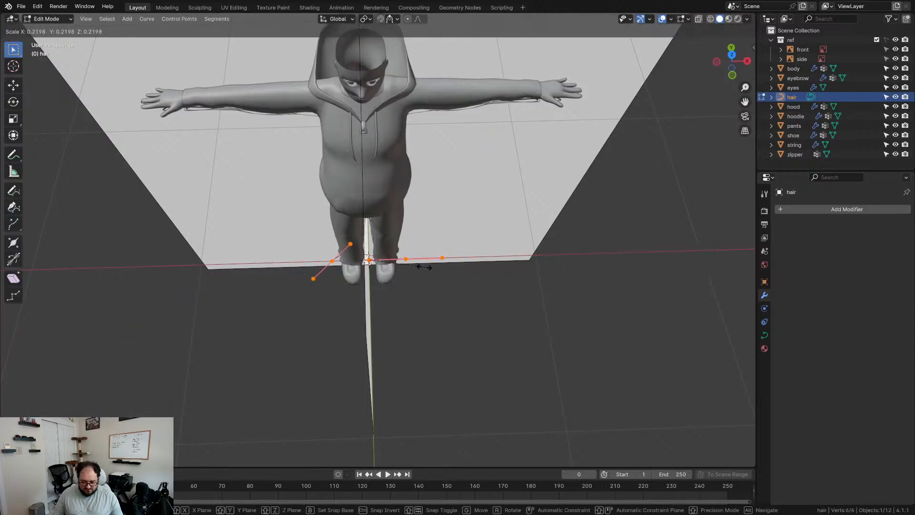
{"action": "left_click", "coordinate": [399, 266]}
{"action": "scroll", "coordinate": [381, 262], "scroll_direction": "up", "scroll_amount": 5}
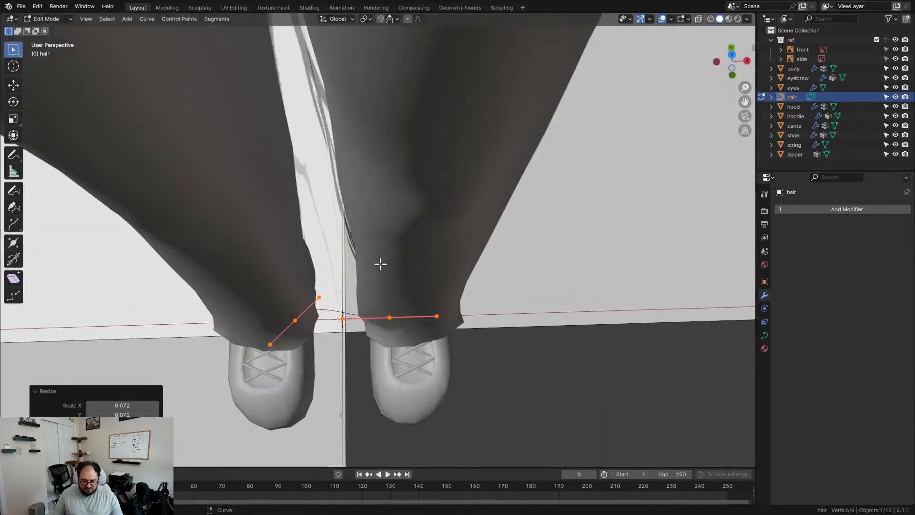
{"action": "key", "text": "s"}
{"action": "left_click", "coordinate": [413, 324]}
{"action": "middle_click_drag", "start_coordinate": [415, 324], "coordinate": [420, 304]}
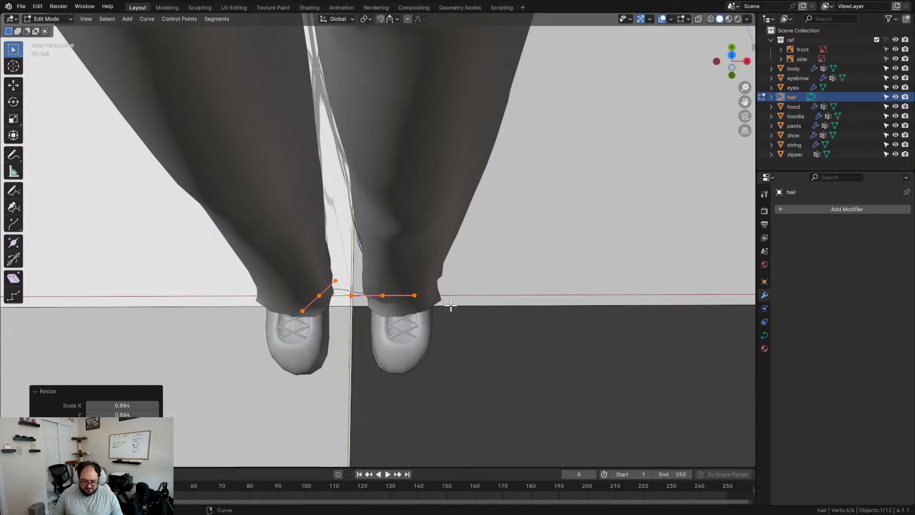
- Flatten the hair curve into a straight line by scaling it to 0 along Y, and return to object mode
{"action": "key", "text": "s"}
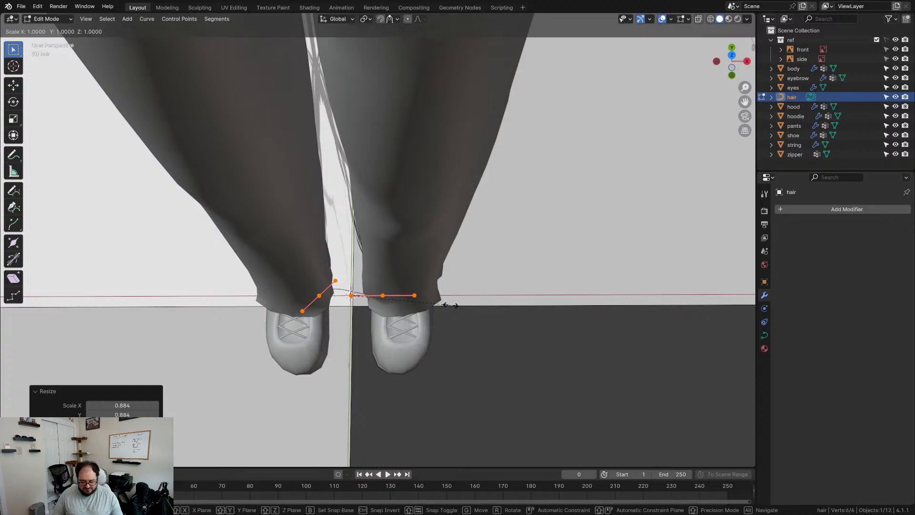
{"action": "key", "text": "y"}
{"action": "key", "text": "0"}
{"action": "key", "text": "Return"}
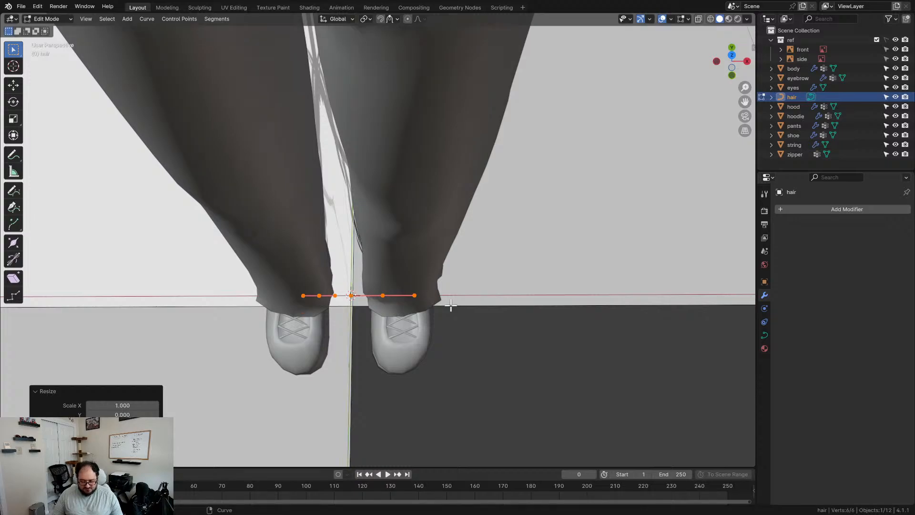
{"action": "middle_click_drag", "start_coordinate": [449, 305], "coordinate": [434, 256]}
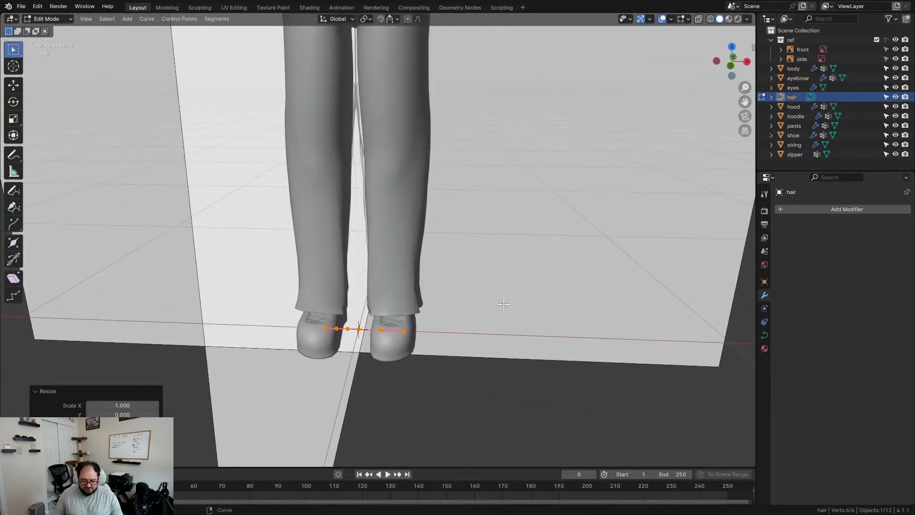
{"action": "key", "text": "Tab"}
{"action": "scroll", "coordinate": [458, 312], "scroll_direction": "down", "scroll_amount": 3}
{"action": "middle_click_drag", "start_coordinate": [431, 312], "coordinate": [443, 317]}
{"action": "scroll", "coordinate": [370, 303], "scroll_direction": "up", "scroll_amount": 3}
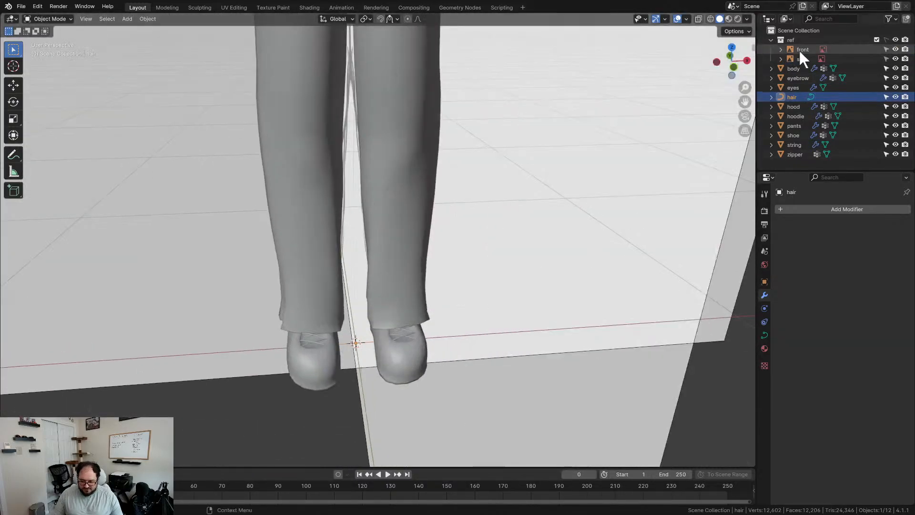
- Examine the hair curve's data properties, including its shape, geometry and bevel settings
{"action": "left_click", "coordinate": [764, 335]}
{"action": "left_click_drag", "start_coordinate": [840, 249], "coordinate": [832, 249]}
{"action": "left_click", "coordinate": [832, 249]}
{"action": "left_click", "coordinate": [832, 249]}
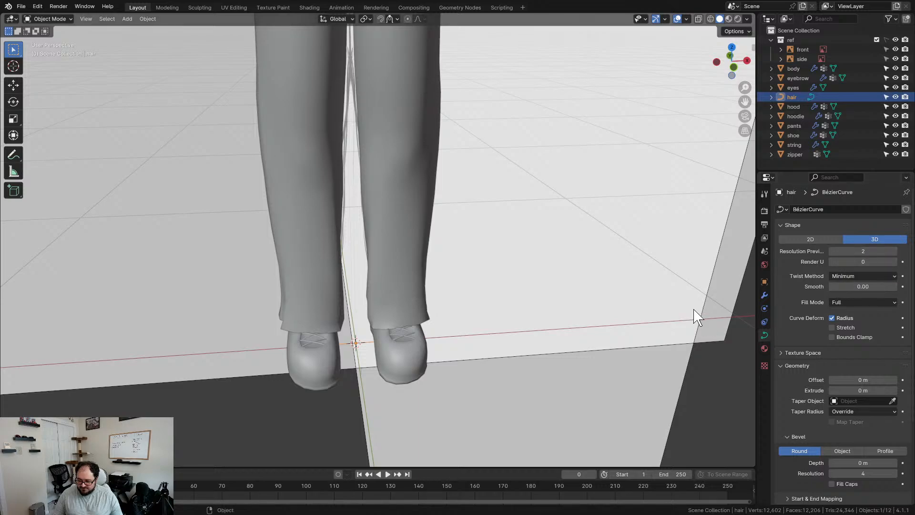
{"action": "middle_click_drag", "start_coordinate": [375, 346], "coordinate": [373, 367]}
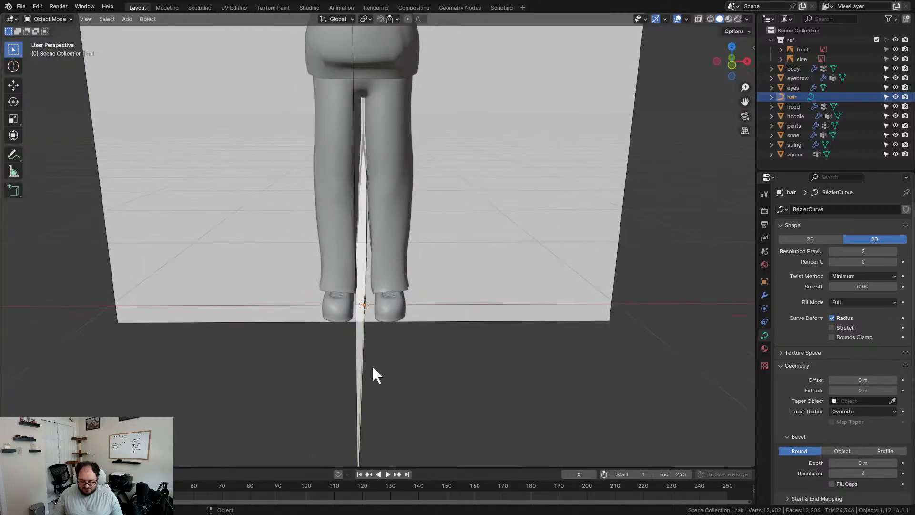
{"action": "middle_click_drag", "start_coordinate": [379, 321], "coordinate": [390, 398]}
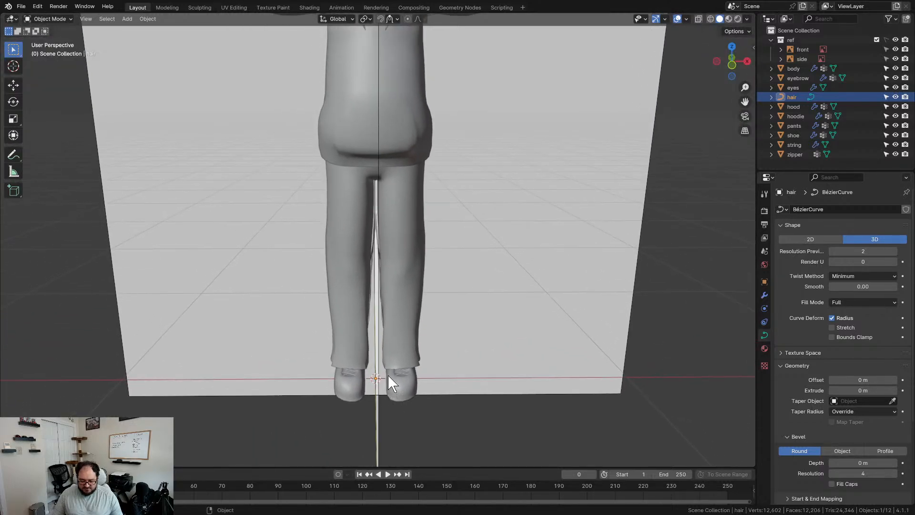
{"action": "left_click", "coordinate": [765, 296]}
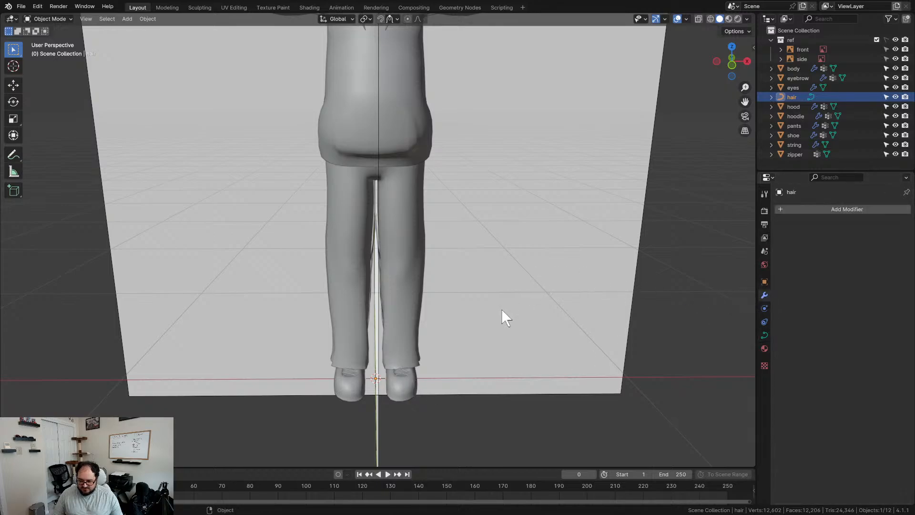
- Move all the hair curve's points in edit mode from the feet up beside the top of the reference hair
{"action": "scroll", "coordinate": [550, 248], "scroll_direction": "down", "scroll_amount": 2}
{"action": "middle_click_drag", "start_coordinate": [460, 262], "coordinate": [446, 312], "text": "shift"}
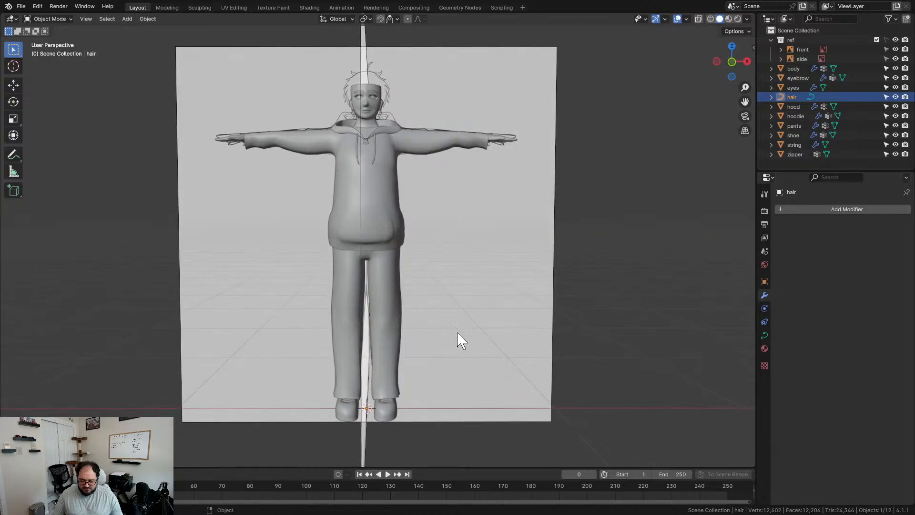
{"action": "key", "text": "Tab"}
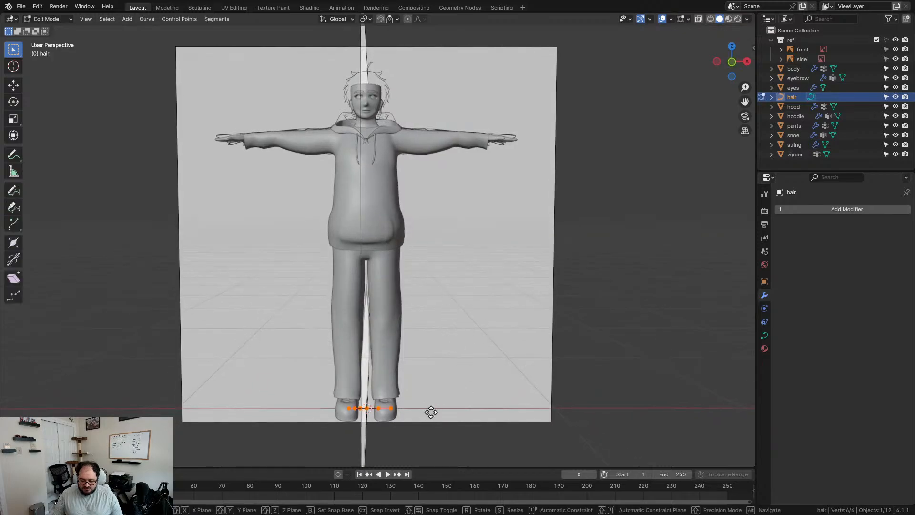
{"action": "key", "text": "g"}
{"action": "left_click", "coordinate": [454, 79]}
{"action": "key", "text": "KP_1"}
{"action": "scroll", "coordinate": [454, 79], "scroll_direction": "up", "scroll_amount": 4}
{"action": "middle_click_drag", "start_coordinate": [421, 59], "coordinate": [422, 295], "text": "shift"}
{"action": "scroll", "coordinate": [440, 139], "scroll_direction": "up", "scroll_amount": 5}
{"action": "middle_click_drag", "start_coordinate": [440, 139], "coordinate": [445, 219], "text": "shift"}
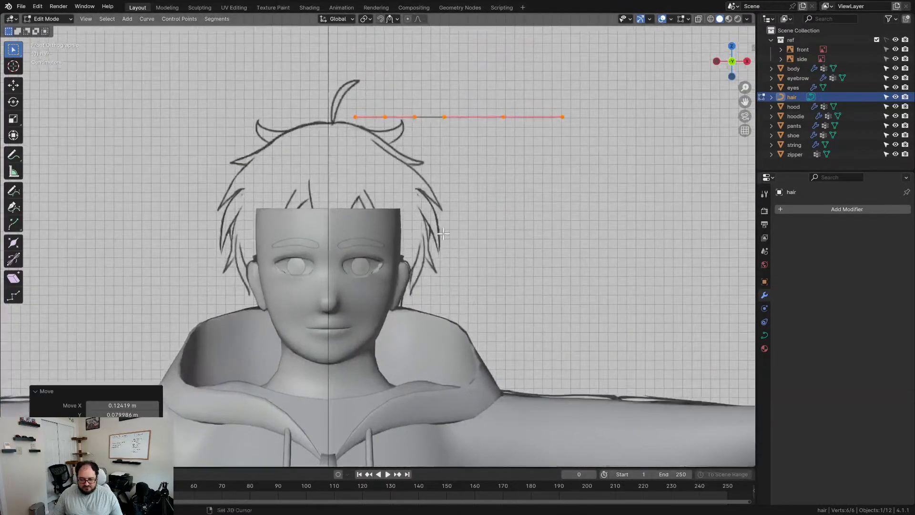
- Lower the hair curve in front view to just above the head's open rim, shifting it about -0.01136 m in X
{"action": "scroll", "coordinate": [493, 191], "scroll_direction": "up", "scroll_amount": 2}
{"action": "key", "text": "g"}
{"action": "left_click", "coordinate": [501, 239]}
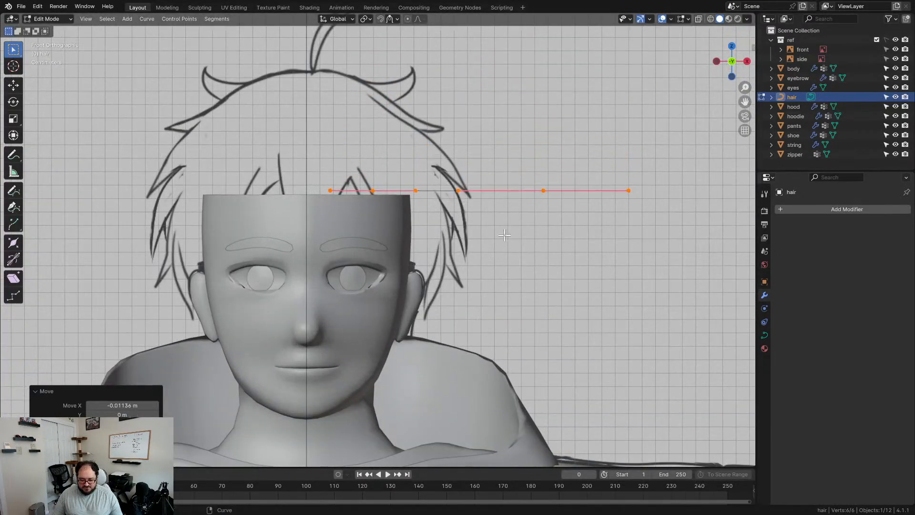
- Rotate the hair curve to a steep slant, scale it to 0.475 and move it over the front reference's fringe strand
{"action": "key", "text": "alt+z"}
{"action": "scroll", "coordinate": [522, 236], "scroll_direction": "up", "scroll_amount": 2}
{"action": "key", "text": "r"}
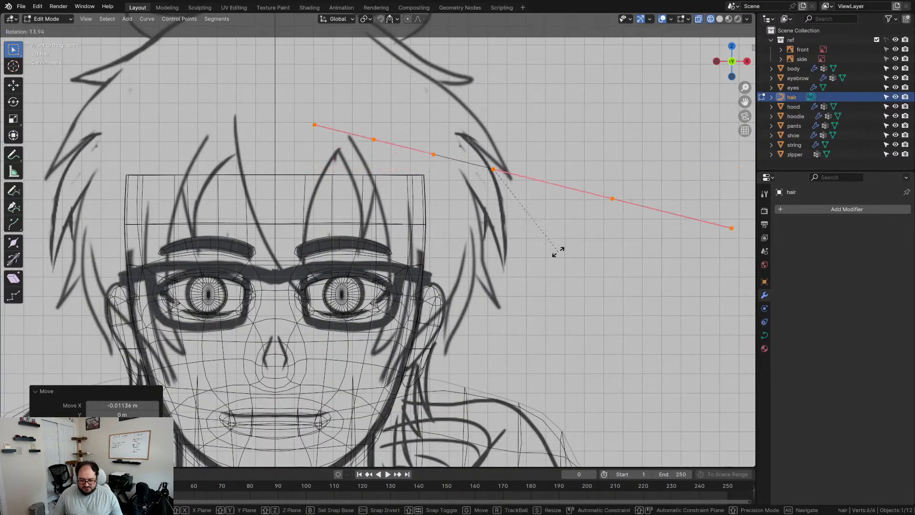
{"action": "left_click", "coordinate": [485, 273]}
{"action": "key", "text": "g"}
{"action": "left_click", "coordinate": [410, 365]}
{"action": "key", "text": "s"}
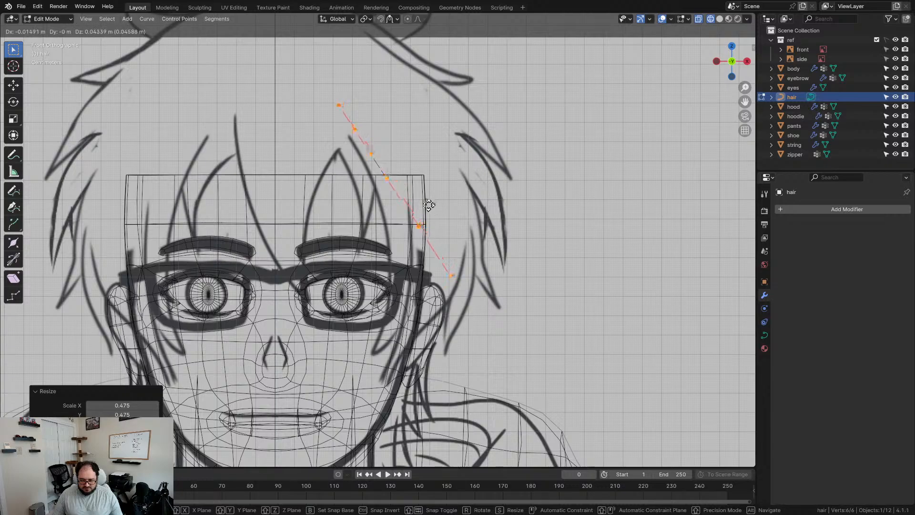
{"action": "left_click", "coordinate": [400, 168]}
- Place the curve's end points at the root and tip of the drawn strand, rotating the lower handles to follow its bend
{"action": "left_click", "coordinate": [382, 133]}
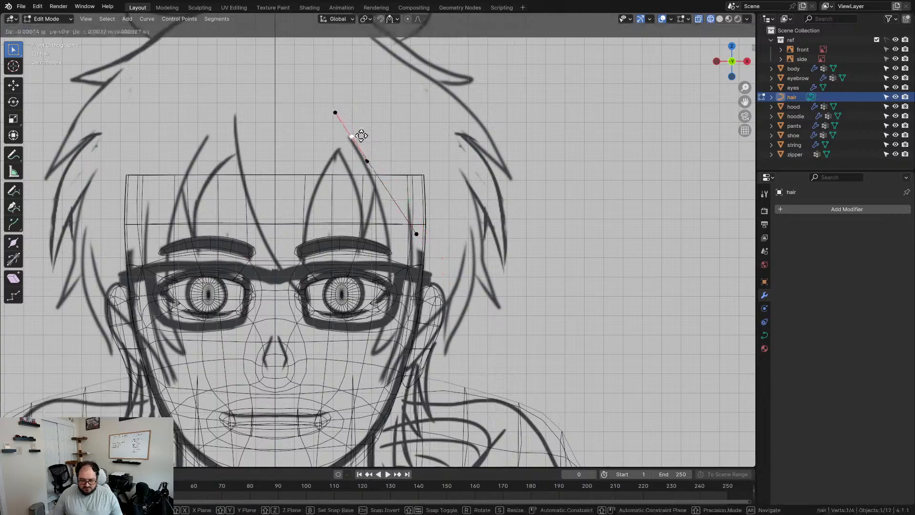
{"action": "left_click", "coordinate": [419, 235]}
{"action": "key", "text": "g"}
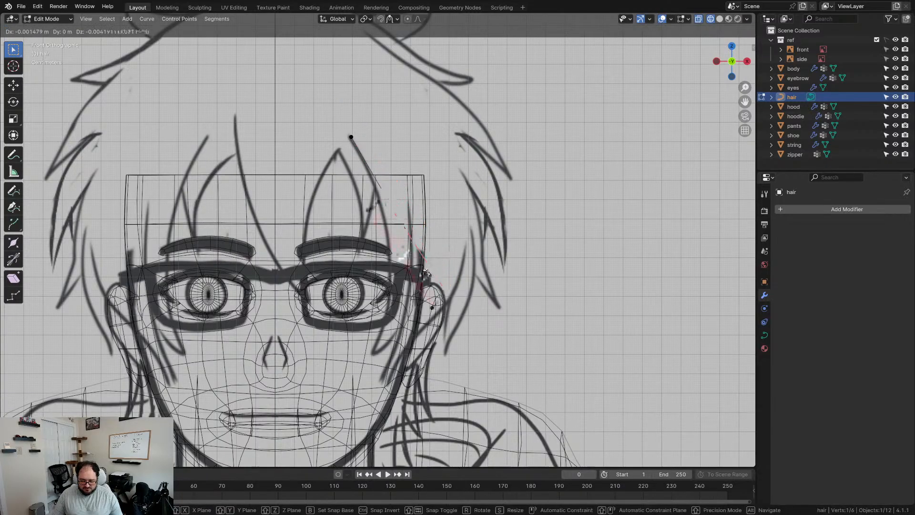
{"action": "left_click", "coordinate": [448, 329]}
{"action": "key", "text": "r"}
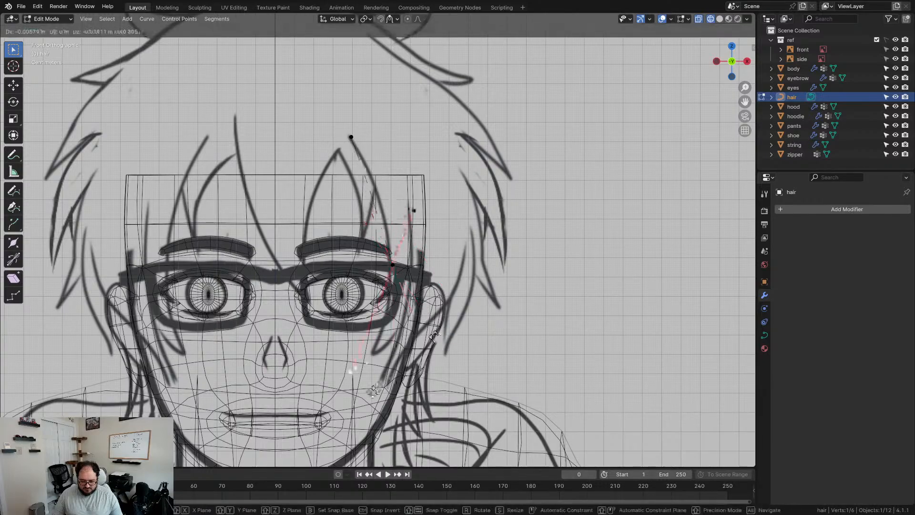
{"action": "left_click", "coordinate": [420, 343]}
{"action": "key", "text": "g"}
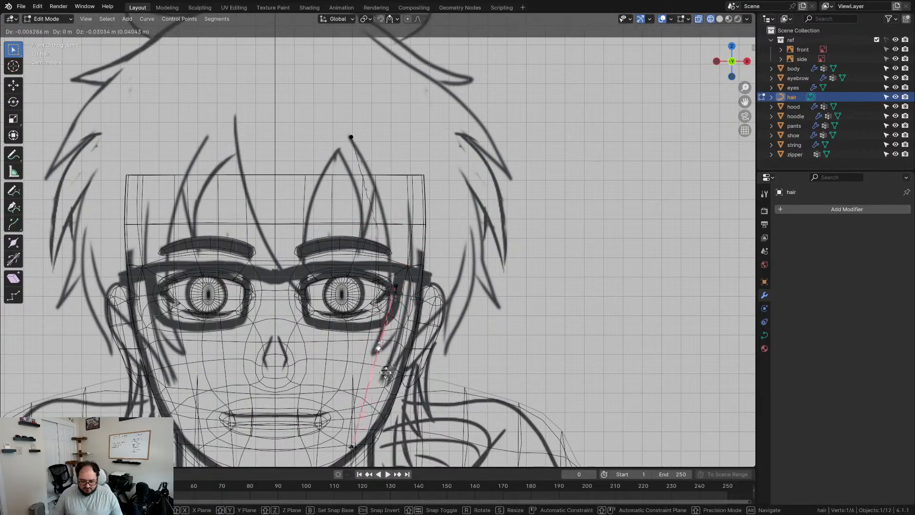
{"action": "left_click", "coordinate": [383, 373]}
{"action": "key", "text": "alt+a"}
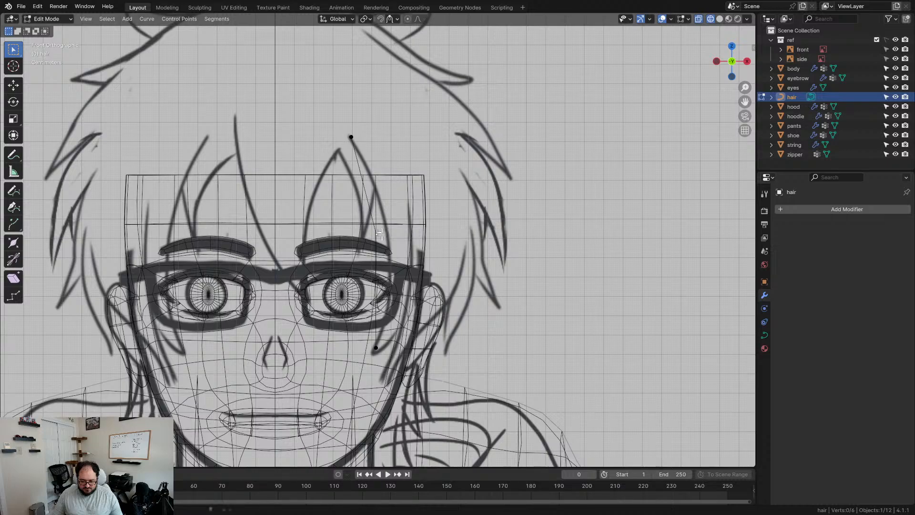
- Subdivide the hair curve and move its new middle point 0.006779 m in X onto the strand's outline
{"action": "key", "text": "a"}
{"action": "right_click", "coordinate": [399, 233]}
{"action": "left_click", "coordinate": [391, 228]}
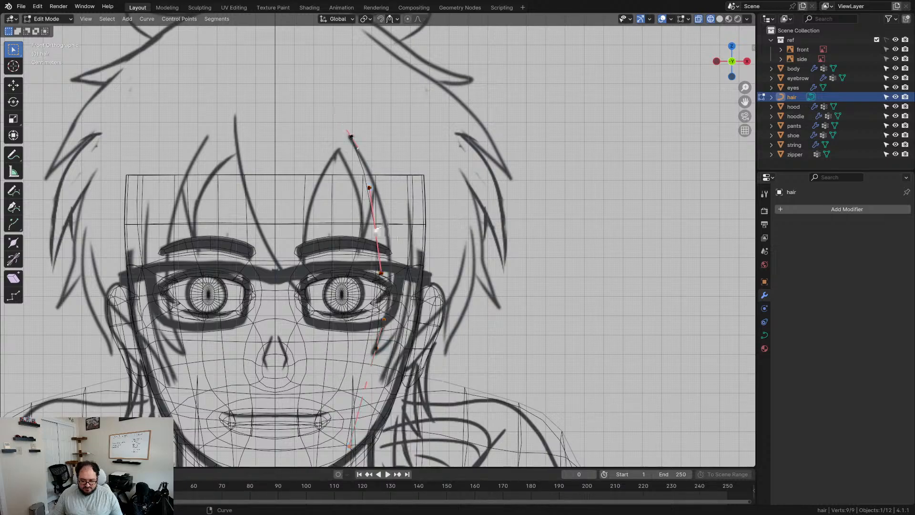
{"action": "key", "text": "g"}
{"action": "left_click", "coordinate": [409, 234]}
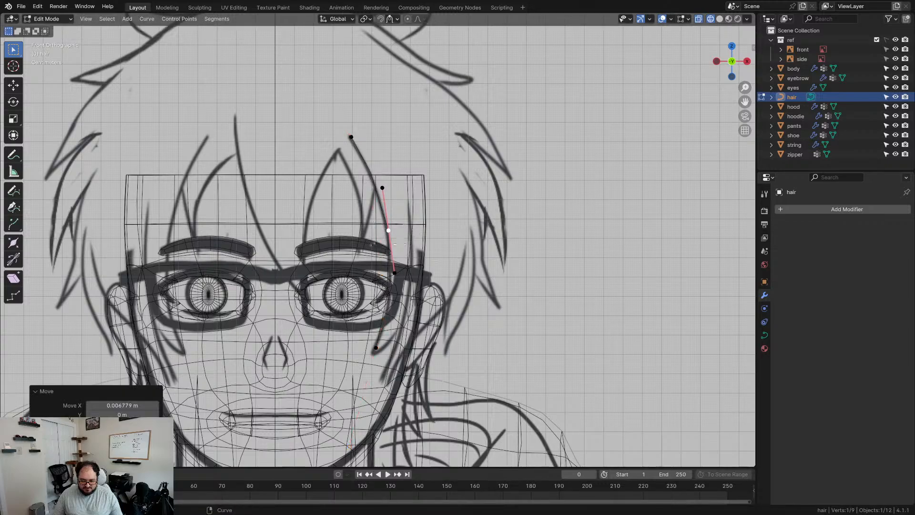
- Shift the whole hair curve 0.00567 m in X and return to object mode
{"action": "key", "text": "a"}
{"action": "key", "text": "g"}
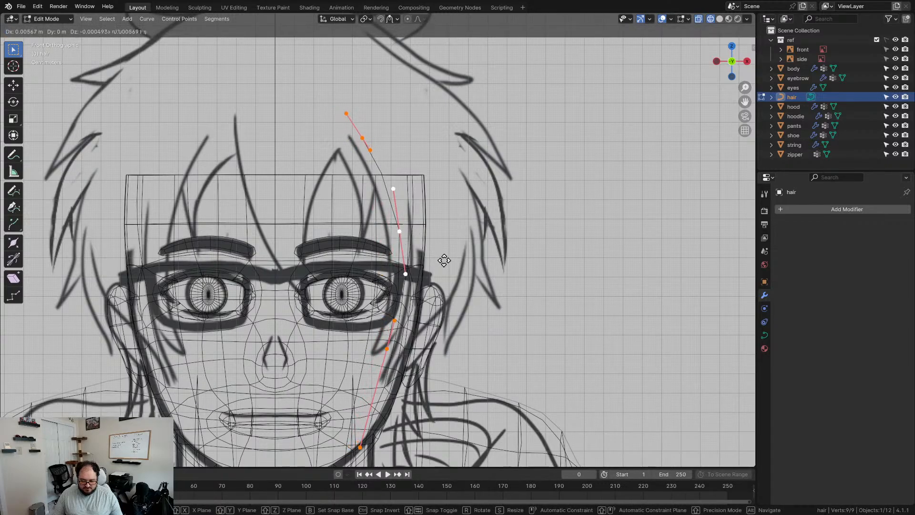
{"action": "left_click", "coordinate": [444, 260]}
{"action": "scroll", "coordinate": [431, 268], "scroll_direction": "down", "scroll_amount": 2}
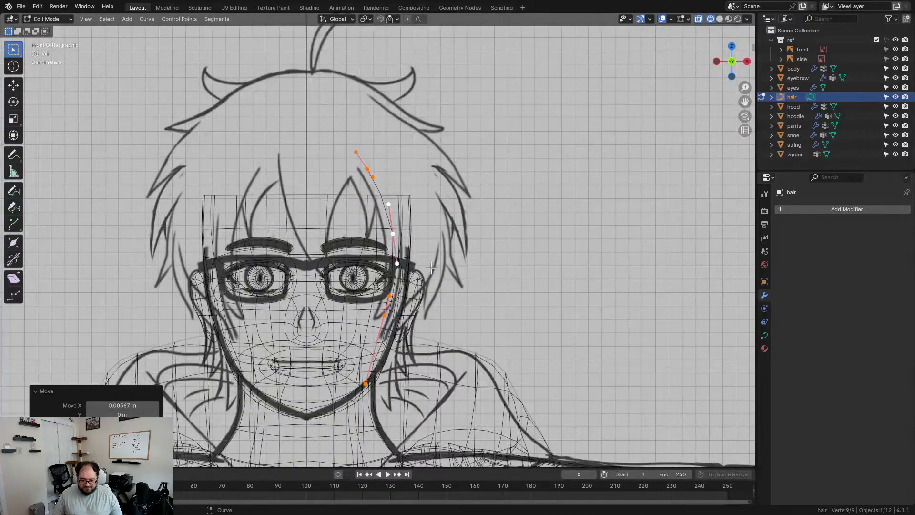
{"action": "key", "text": "Tab"}
- Return to solid shading and add a Bézier circle with a 1 m radius at the character's feet
{"action": "scroll", "coordinate": [501, 281], "scroll_direction": "down", "scroll_amount": 5}
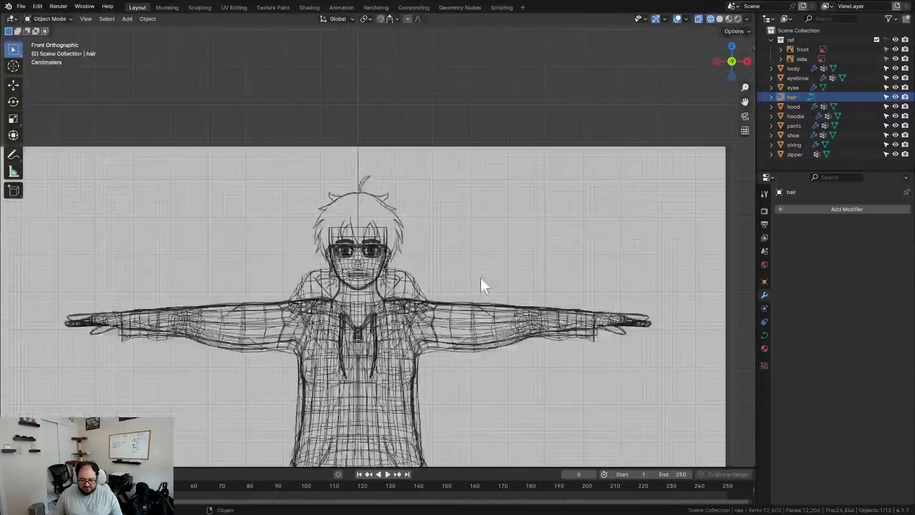
{"action": "key", "text": "shift+z"}
{"action": "middle_click_drag", "start_coordinate": [474, 229], "coordinate": [467, 265]}
{"action": "scroll", "coordinate": [469, 273], "scroll_direction": "down", "scroll_amount": 2}
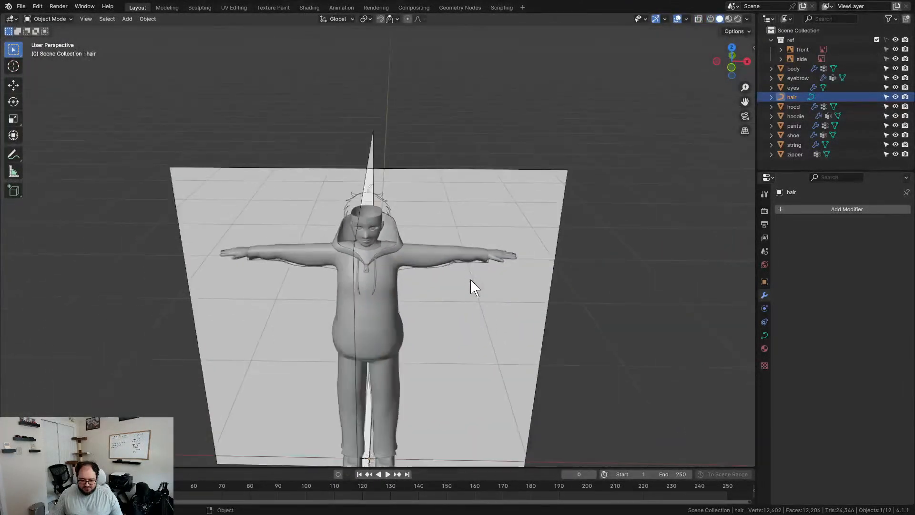
{"action": "key", "text": "alt+a"}
{"action": "middle_click_drag", "start_coordinate": [490, 343], "coordinate": [482, 265]}
{"action": "scroll", "coordinate": [486, 272], "scroll_direction": "up", "scroll_amount": 4}
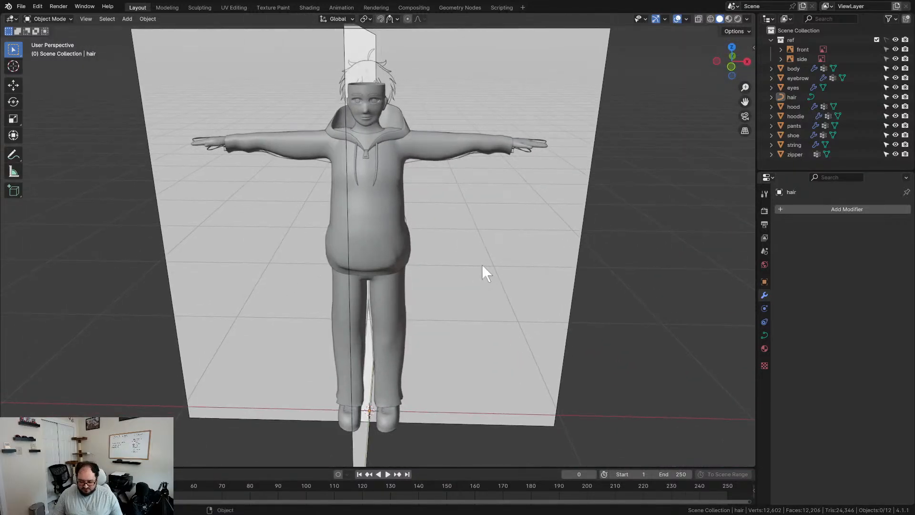
{"action": "key", "text": "shift+a"}
{"action": "mouse_move", "coordinate": [463, 329]}
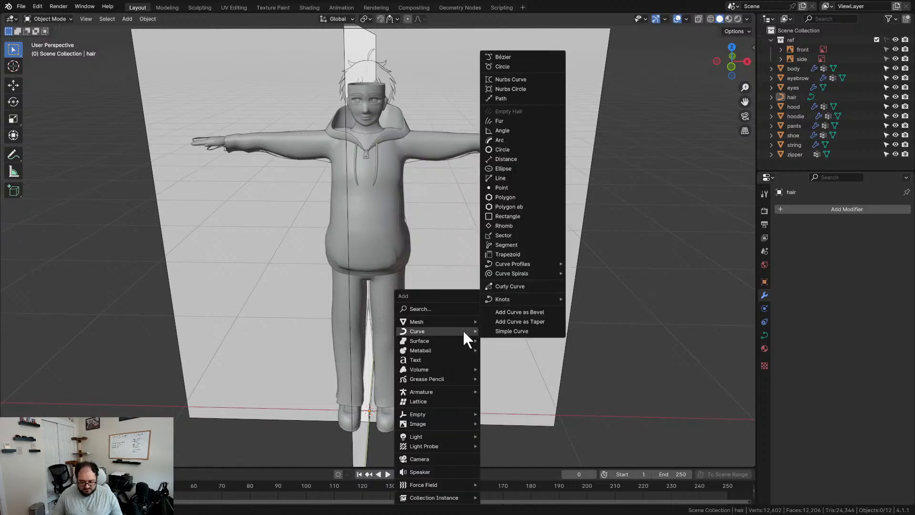
{"action": "mouse_move", "coordinate": [422, 322]}
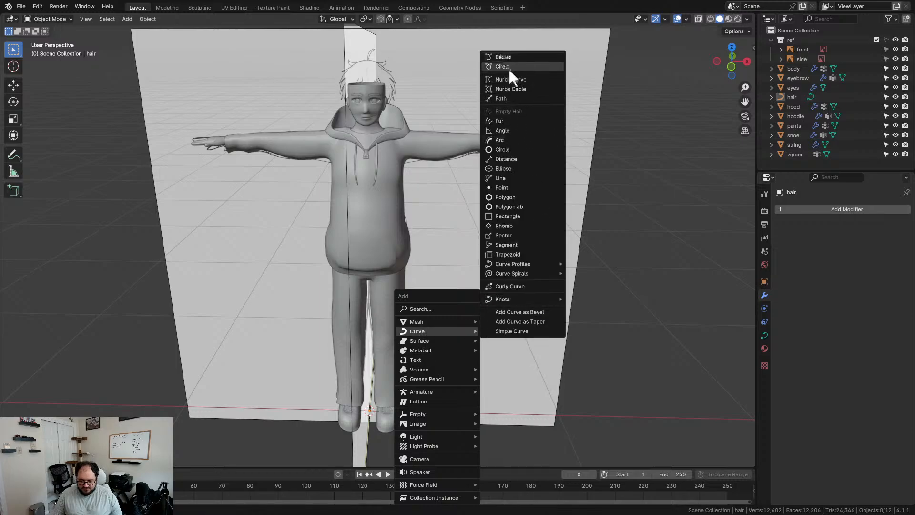
{"action": "left_click", "coordinate": [508, 67]}
{"action": "scroll", "coordinate": [459, 265], "scroll_direction": "down", "scroll_amount": 5}
{"action": "middle_click_drag", "start_coordinate": [467, 274], "coordinate": [458, 256]}
{"action": "scroll", "coordinate": [458, 256], "scroll_direction": "up", "scroll_amount": 3}
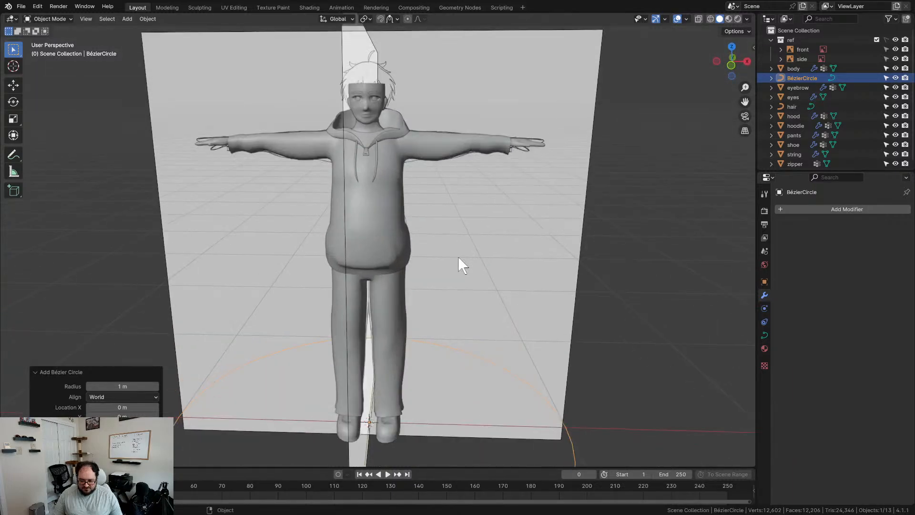
- Rename the new Bézier circle as hair-bevel
{"action": "left_click", "coordinate": [798, 75]}
{"action": "double_click", "coordinate": [797, 75]}
{"action": "type", "text": "beve"}
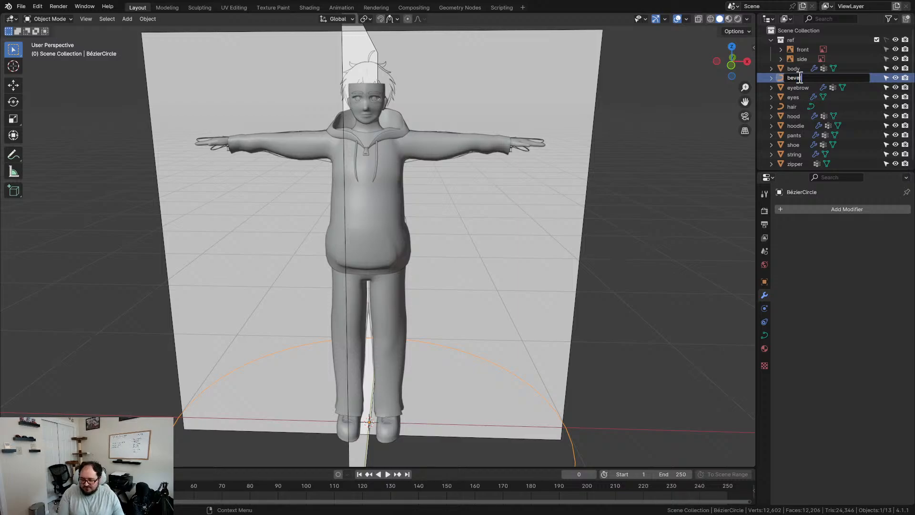
{"action": "key", "text": "BackSpace"}
{"action": "key", "text": "BackSpace"}
{"action": "key", "text": "BackSpace"}
{"action": "key", "text": "BackSpace"}
{"action": "type", "text": "hair-bevel"}
{"action": "key", "text": "Return"}
{"action": "scroll", "coordinate": [544, 231], "scroll_direction": "down", "scroll_amount": 3}
{"action": "scroll", "coordinate": [544, 231], "scroll_direction": "up", "scroll_amount": 2}
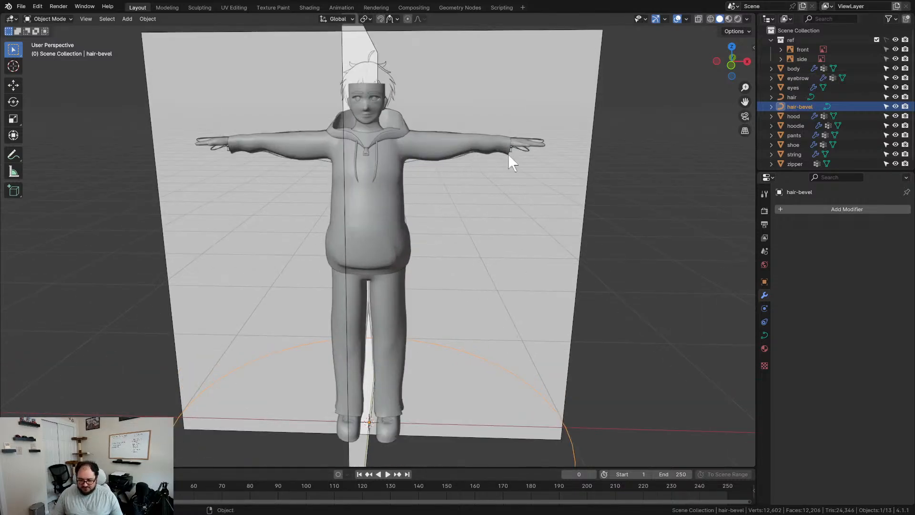
- Set the hair curve's bevel type to Object and assign hair-bevel as its bevel object
{"action": "left_click", "coordinate": [788, 98]}
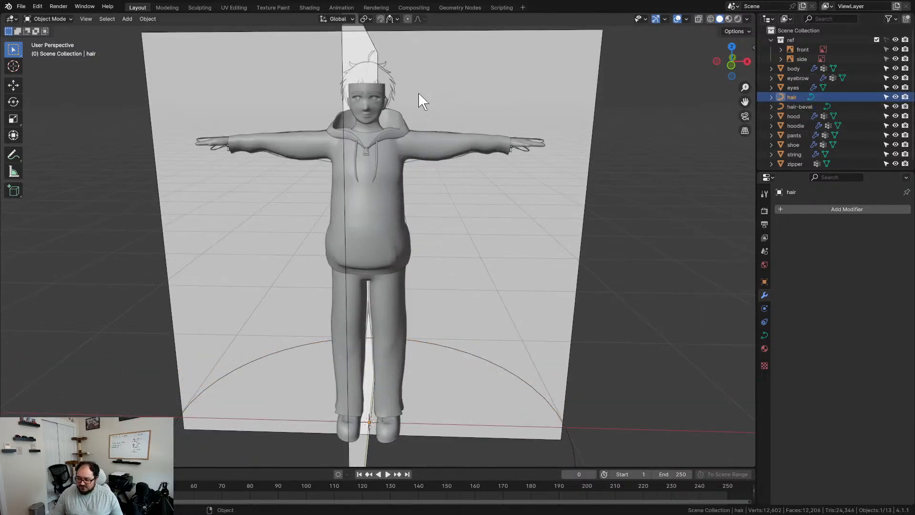
{"action": "middle_click_drag", "start_coordinate": [418, 92], "coordinate": [424, 143]}
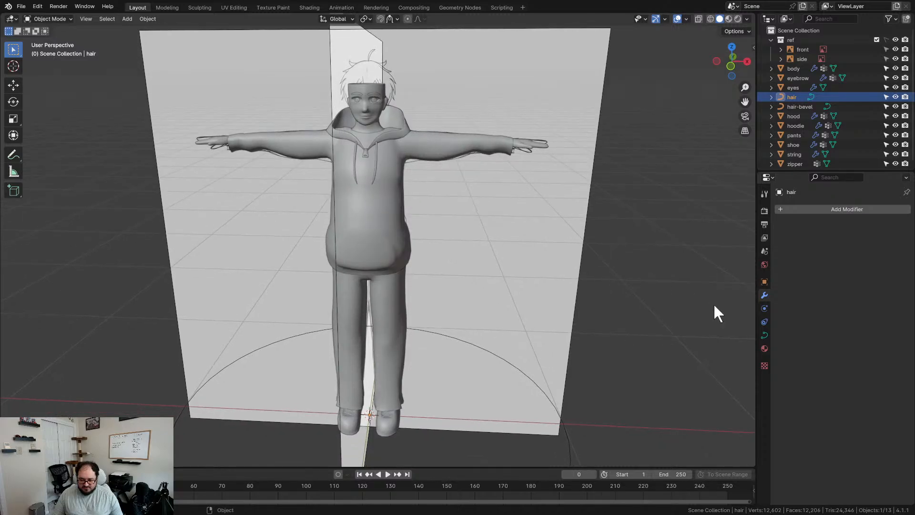
{"action": "left_click", "coordinate": [764, 335]}
{"action": "scroll", "coordinate": [791, 383], "scroll_direction": "down", "scroll_amount": 5}
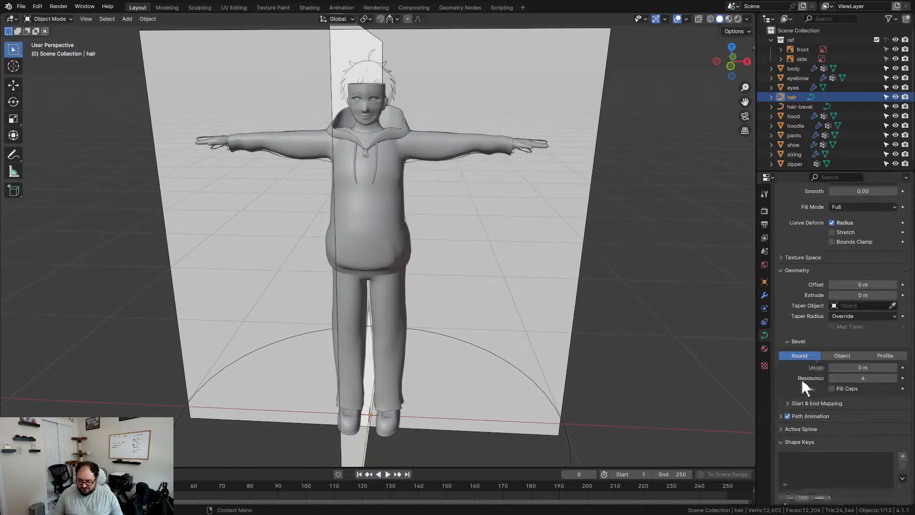
{"action": "left_click", "coordinate": [839, 356]}
{"action": "left_click", "coordinate": [850, 367]}
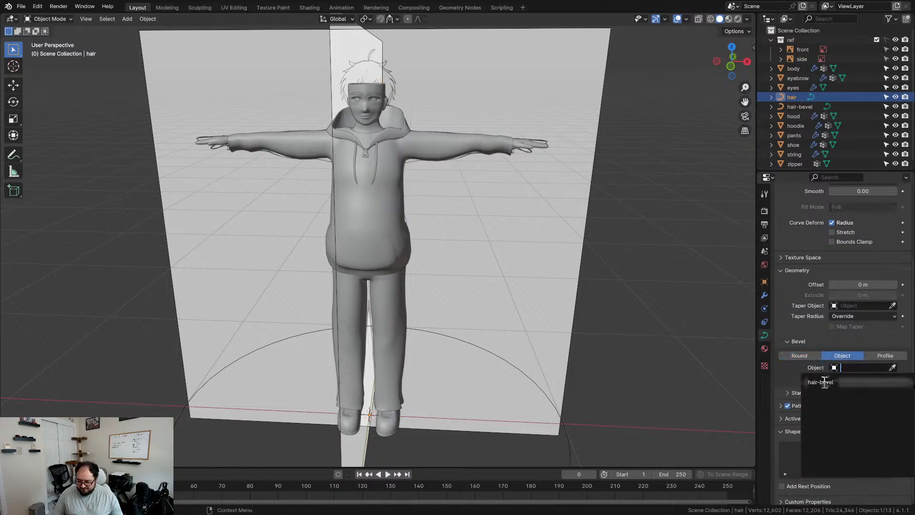
{"action": "left_click", "coordinate": [824, 381]}
- Scale all of the hair-bevel circle's points down to 0.045 in edit mode
{"action": "middle_click_drag", "start_coordinate": [452, 251], "coordinate": [487, 329]}
{"action": "left_click", "coordinate": [484, 335]}
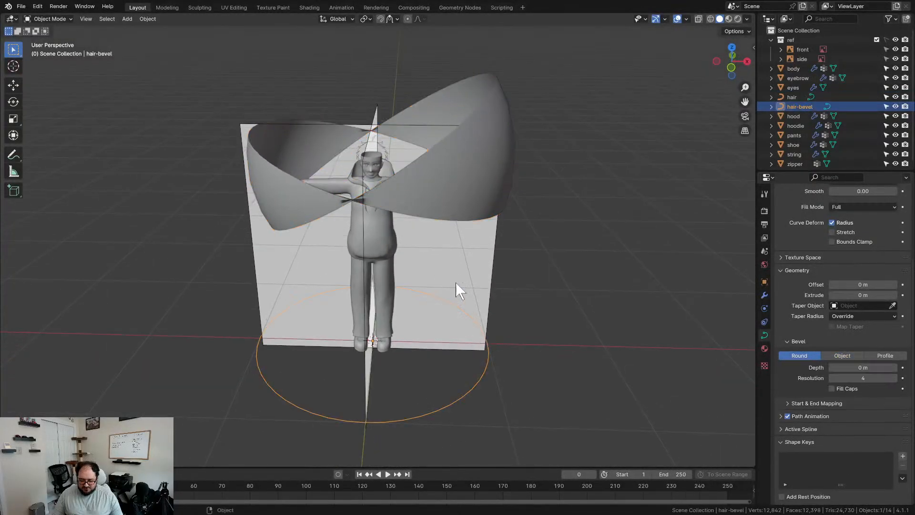
{"action": "middle_click_drag", "start_coordinate": [428, 336], "coordinate": [451, 239], "text": "shift"}
{"action": "scroll", "coordinate": [451, 243], "scroll_direction": "up", "scroll_amount": 3}
{"action": "key", "text": "Tab"}
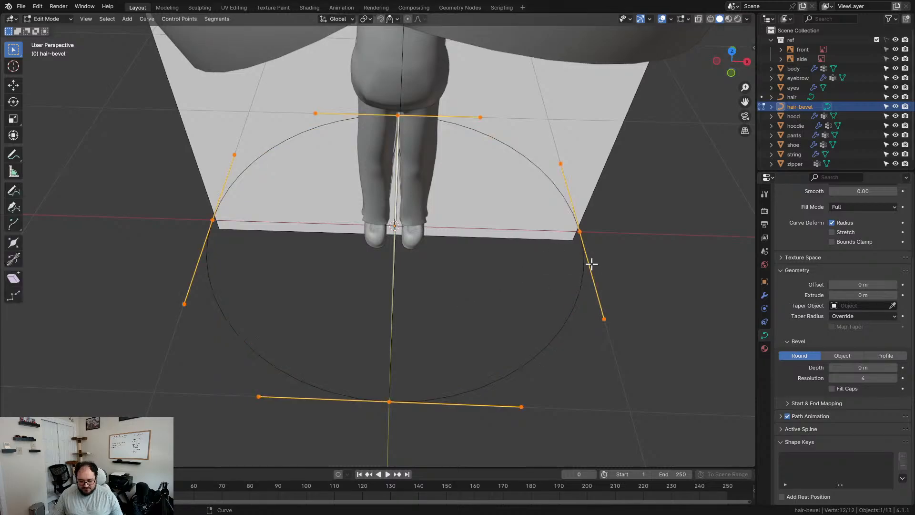
{"action": "key", "text": "s"}
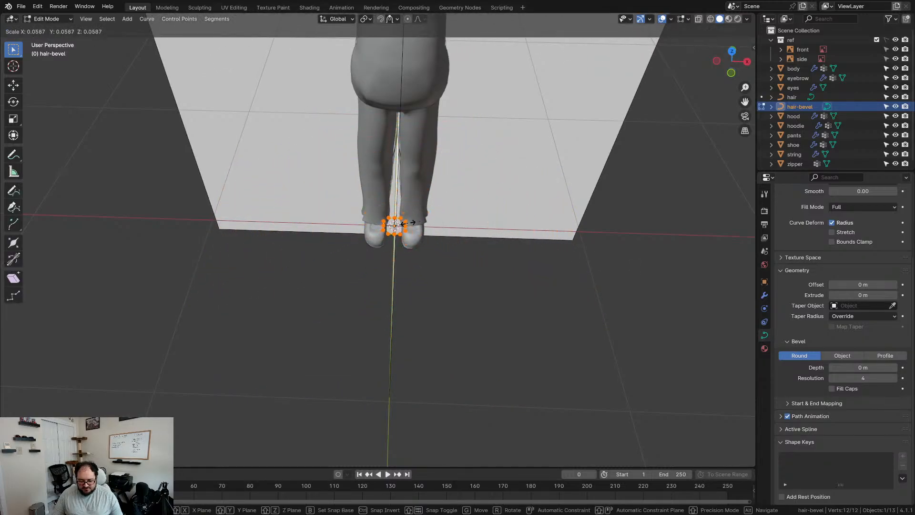
{"action": "left_click", "coordinate": [408, 223]}
{"action": "scroll", "coordinate": [429, 238], "scroll_direction": "up", "scroll_amount": 8}
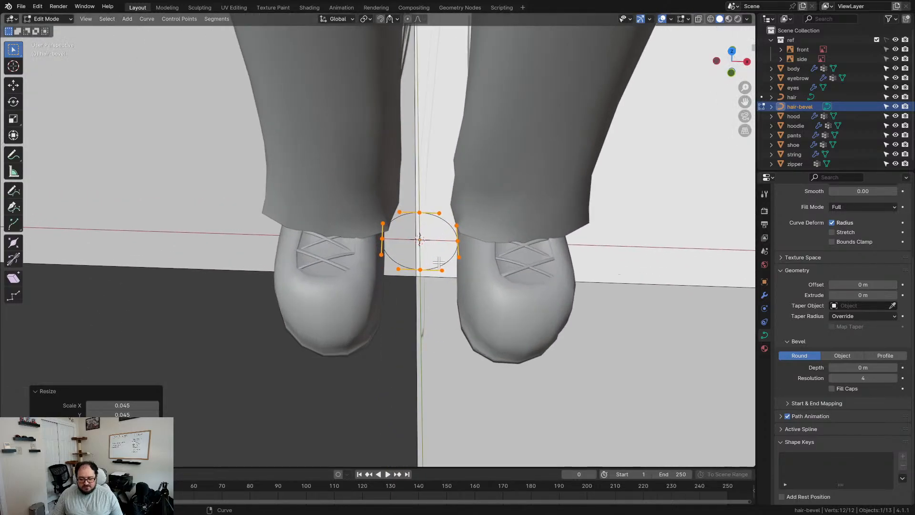
- Move the circle's front point 0.052947 m along Y, pushing it inward to form a crescent profile
{"action": "scroll", "coordinate": [438, 262], "scroll_direction": "up", "scroll_amount": 2}
{"action": "scroll", "coordinate": [404, 316], "scroll_direction": "up", "scroll_amount": 2}
{"action": "left_click_drag", "start_coordinate": [399, 258], "coordinate": [437, 316]}
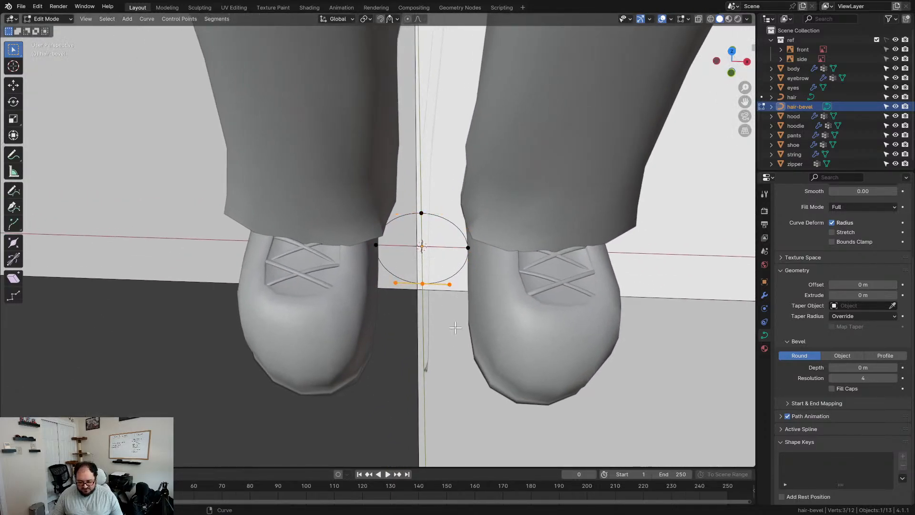
{"action": "key", "text": "g"}
{"action": "key", "text": "y"}
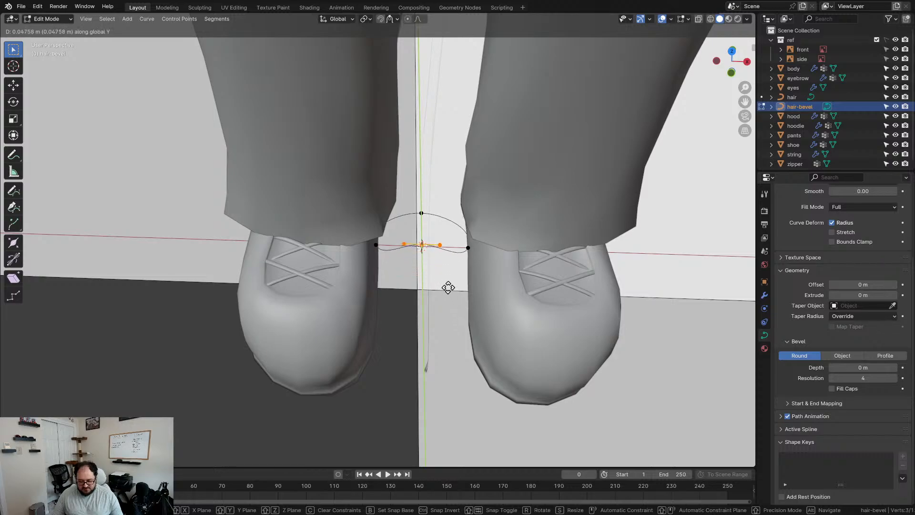
{"action": "left_click", "coordinate": [447, 283]}
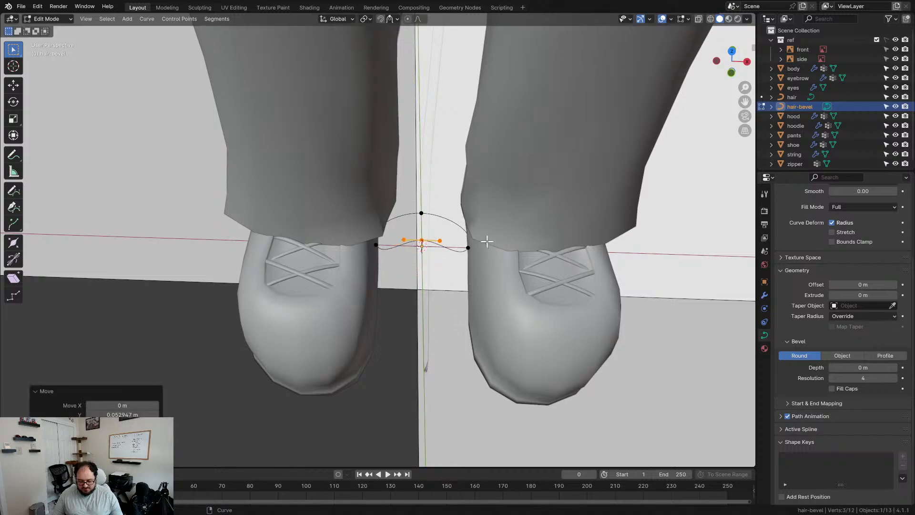
- Select all points of the hair-bevel curve and set its preview resolution to 4
{"action": "key", "text": "a"}
{"action": "scroll", "coordinate": [832, 253], "scroll_direction": "up", "scroll_amount": 5}
{"action": "double_click", "coordinate": [829, 252]}
{"action": "type", "text": "4"}
{"action": "key", "text": "Return"}
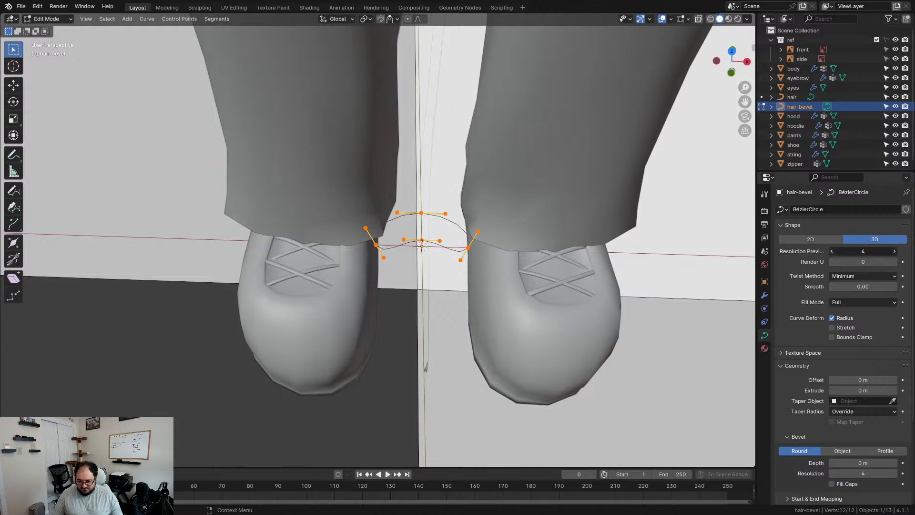
{"action": "left_click", "coordinate": [894, 250]}
- Enter edit mode on the hair curve and shrink the radius of all its points by a factor of 0.363
{"action": "middle_click_drag", "start_coordinate": [512, 259], "coordinate": [451, 225]}
{"action": "scroll", "coordinate": [509, 258], "scroll_direction": "down", "scroll_amount": 5}
{"action": "key", "text": "Tab"}
{"action": "left_click", "coordinate": [394, 174]}
{"action": "scroll", "coordinate": [458, 222], "scroll_direction": "up", "scroll_amount": 3}
{"action": "scroll", "coordinate": [453, 226], "scroll_direction": "down", "scroll_amount": 3}
{"action": "key", "text": "Tab"}
{"action": "scroll", "coordinate": [512, 228], "scroll_direction": "up", "scroll_amount": 3}
{"action": "middle_click_drag", "start_coordinate": [516, 228], "coordinate": [504, 223]}
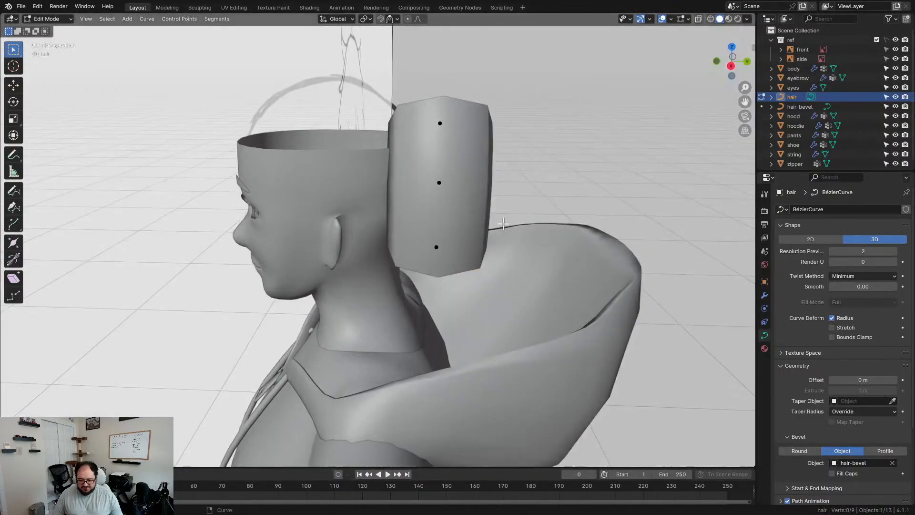
{"action": "key", "text": "alt+s"}
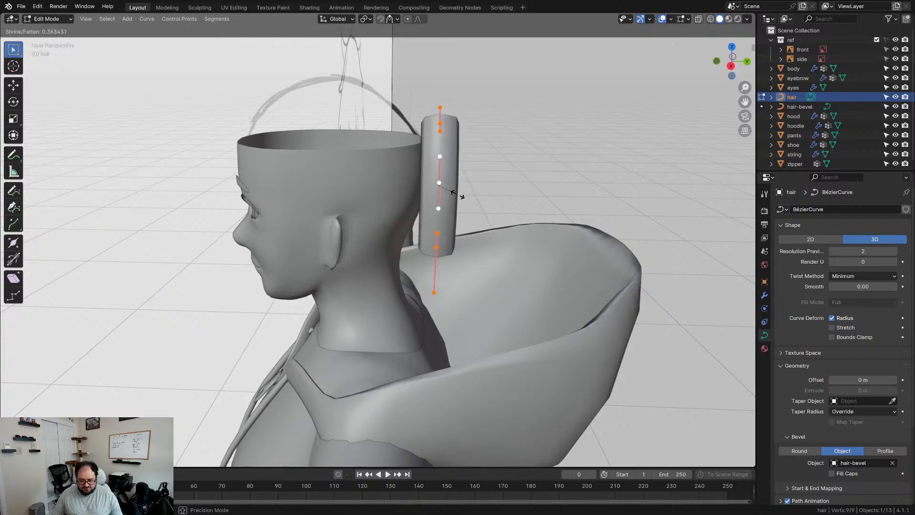
{"action": "left_click", "coordinate": [457, 193]}
- Move the hair strand -0.15053 m along Y in side view, toward the front of the head
{"action": "middle_click_drag", "start_coordinate": [457, 193], "coordinate": [556, 220]}
{"action": "key", "text": "KP_3"}
{"action": "key", "text": "g"}
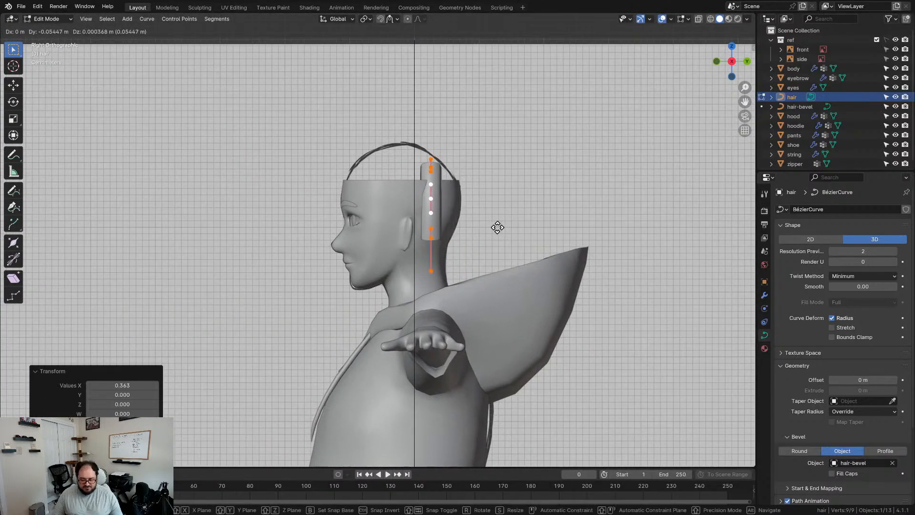
{"action": "key", "text": "y"}
{"action": "left_click", "coordinate": [436, 227]}
{"action": "middle_click_drag", "start_coordinate": [435, 228], "coordinate": [482, 263]}
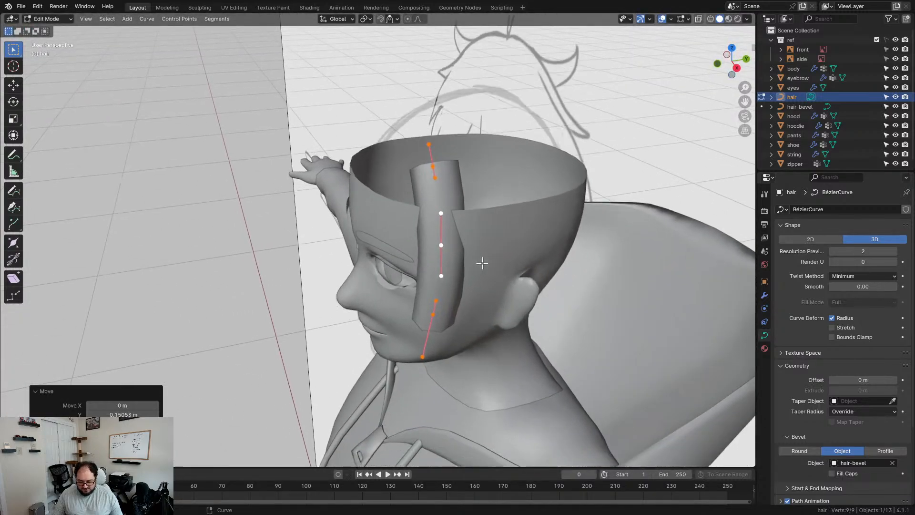
- Rotate the hair strand -29.1° about the Z axis and nudge it outward along the side of the head
{"action": "key", "text": "r"}
{"action": "key", "text": "z"}
{"action": "left_click", "coordinate": [495, 312]}
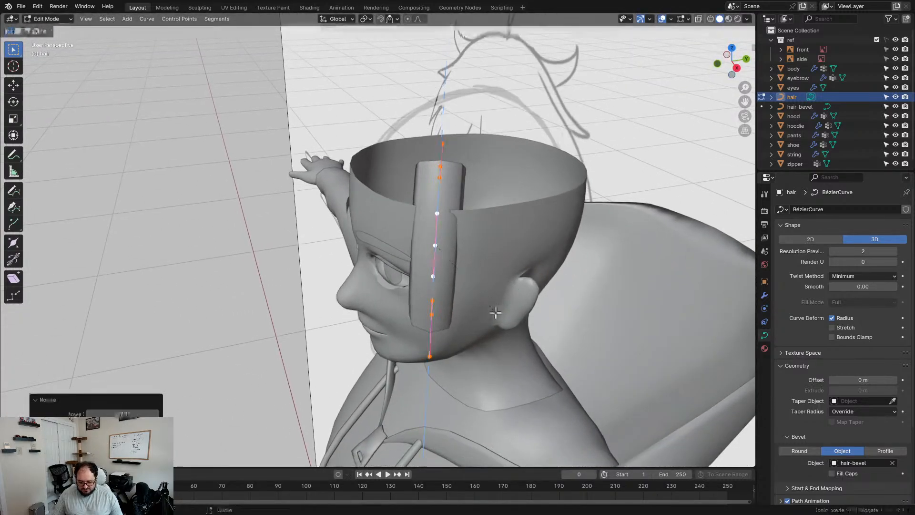
{"action": "middle_click_drag", "start_coordinate": [496, 313], "coordinate": [579, 305]}
{"action": "key", "text": "g"}
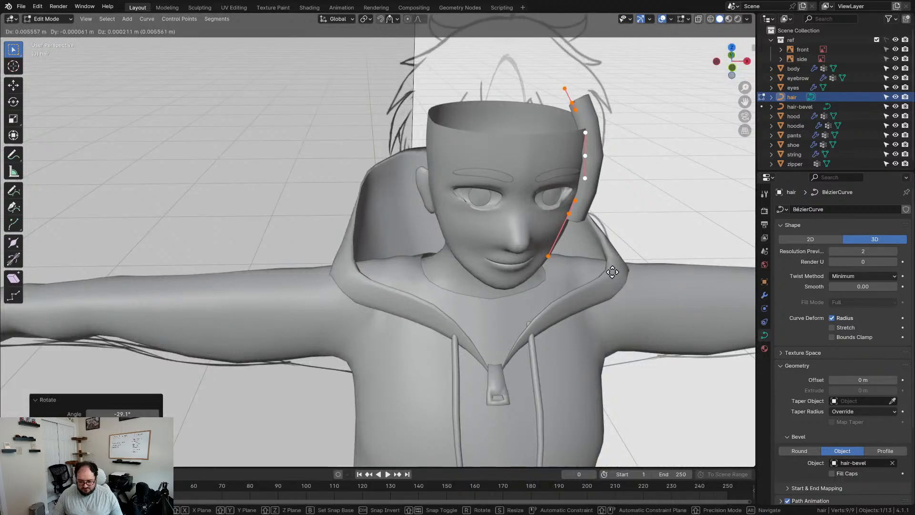
{"action": "left_click", "coordinate": [613, 272]}
- Scale the radius of the strand's lower end point to 0, tapering it to a tip
{"action": "middle_click_drag", "start_coordinate": [613, 272], "coordinate": [482, 240]}
{"action": "left_click", "coordinate": [480, 236]}
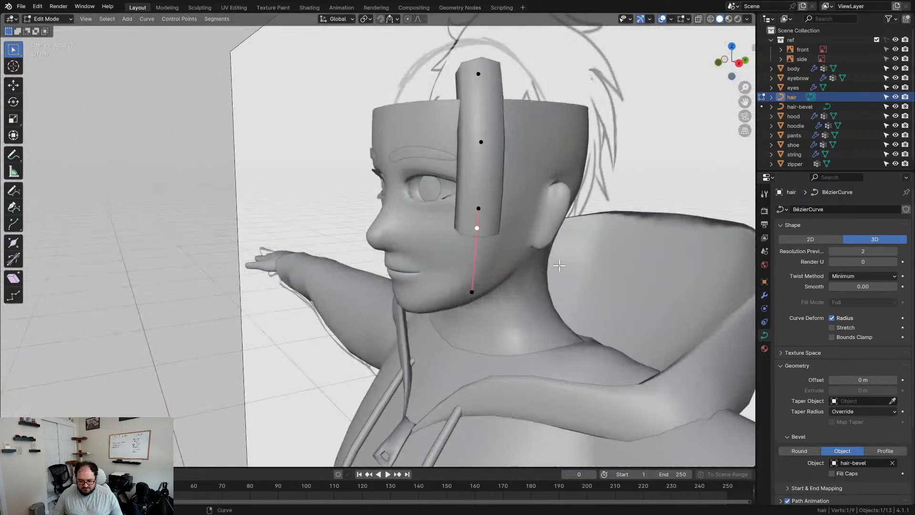
{"action": "key", "text": "0"}
{"action": "key", "text": "Return"}
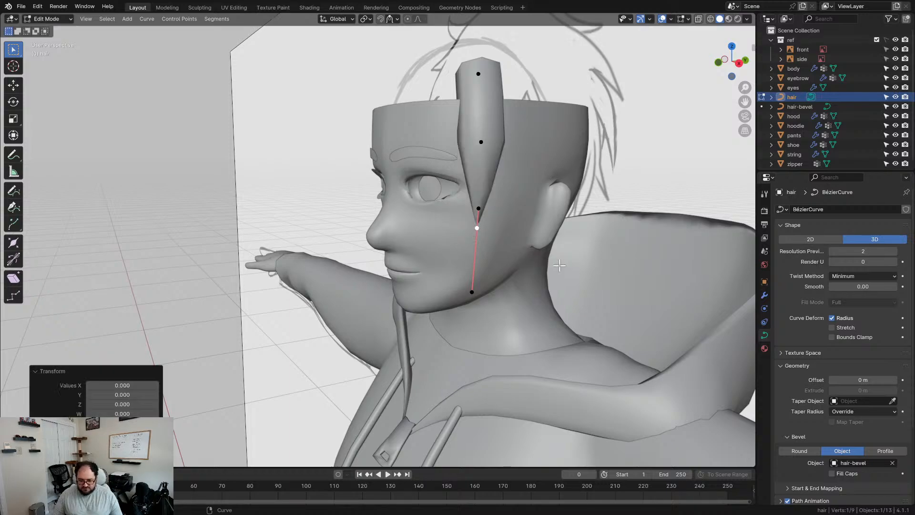
- In front view, rotate the strand's tip point 22.3° and move it inward to match the reference lock beside the glasses
{"action": "middle_click_drag", "start_coordinate": [552, 249], "coordinate": [566, 219]}
{"action": "key", "text": "KP_1"}
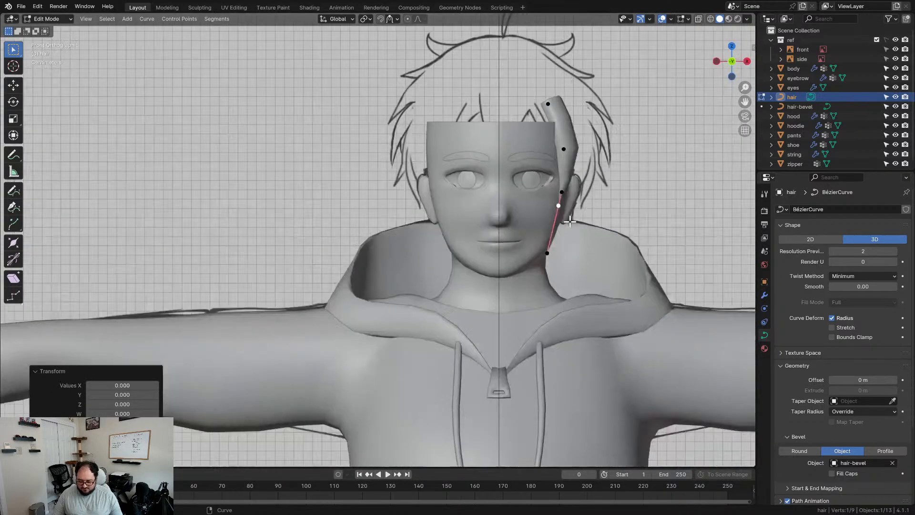
{"action": "scroll", "coordinate": [665, 218], "scroll_direction": "up", "scroll_amount": 6}
{"action": "key", "text": "shift+z"}
{"action": "key", "text": "g"}
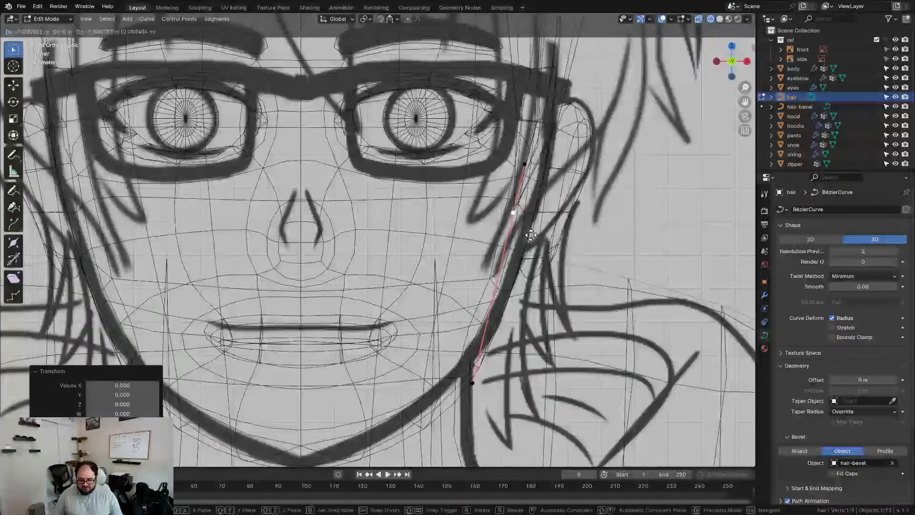
{"action": "left_click", "coordinate": [500, 247]}
{"action": "key", "text": "r"}
{"action": "left_click", "coordinate": [535, 256]}
{"action": "key", "text": "g"}
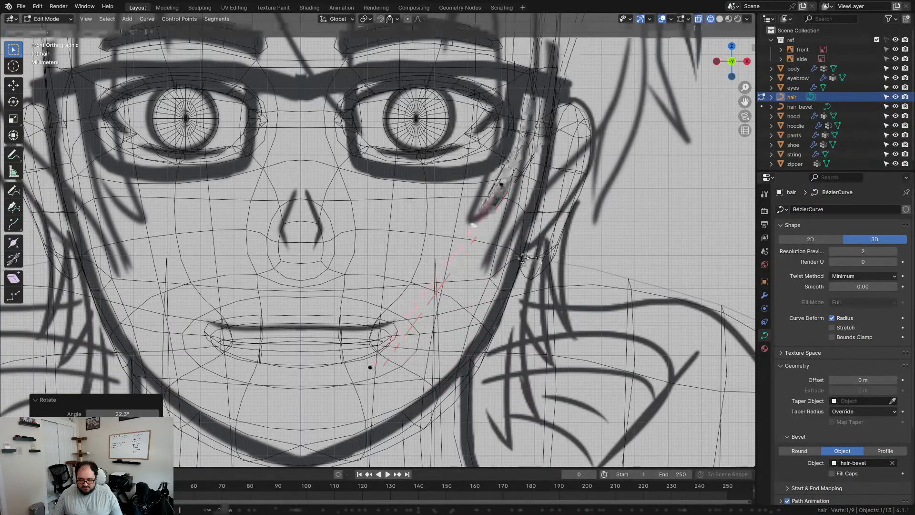
{"action": "left_click", "coordinate": [525, 256]}
{"action": "scroll", "coordinate": [524, 256], "scroll_direction": "down", "scroll_amount": 3}
{"action": "middle_click_drag", "start_coordinate": [500, 194], "coordinate": [475, 332], "text": "shift"}
{"action": "key", "text": "Tab"}
{"action": "mouse_move", "coordinate": [486, 247]}
{"action": "middle_mouse_down"}
{"action": "mouse_move", "coordinate": [469, 252]}
{"action": "mouse_move", "coordinate": [505, 258]}
{"action": "mouse_move", "coordinate": [425, 264]}
{"action": "mouse_move", "coordinate": [496, 259]}
{"action": "mouse_move", "coordinate": [483, 264]}
{"action": "middle_mouse_up"}
{"action": "key", "text": "Tab"}
{"action": "key", "text": "shift+z"}
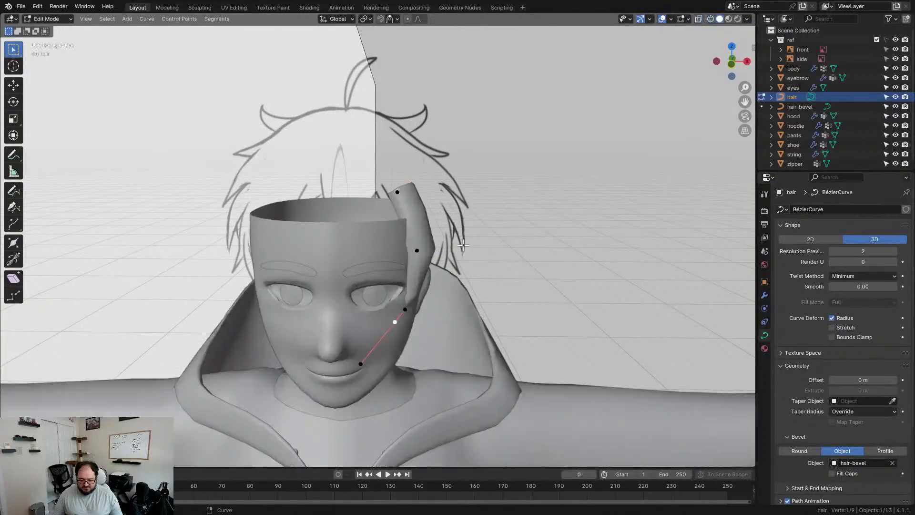
- In front view, move the strand's top point slightly up and inward over the forehead
{"action": "scroll", "coordinate": [485, 238], "scroll_direction": "up", "scroll_amount": 3}
{"action": "key", "text": "KP_1"}
{"action": "scroll", "coordinate": [484, 229], "scroll_direction": "up", "scroll_amount": 2}
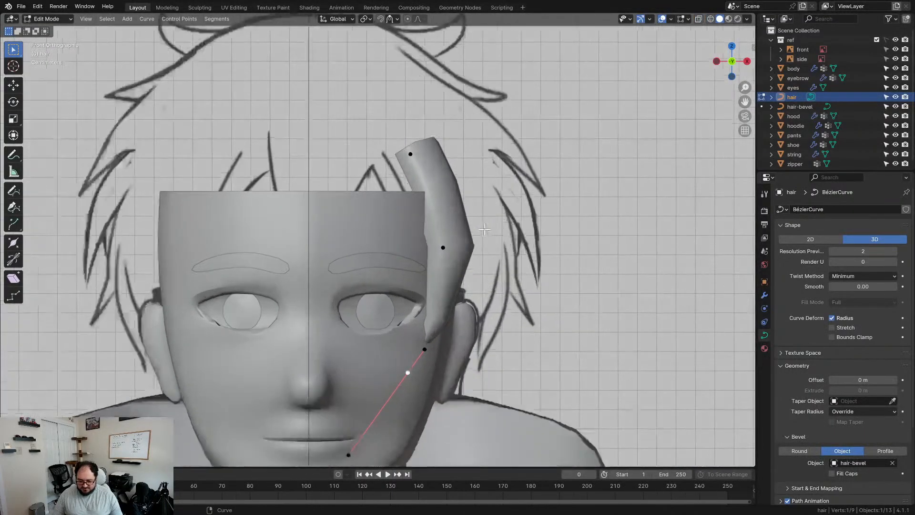
{"action": "key", "text": "g"}
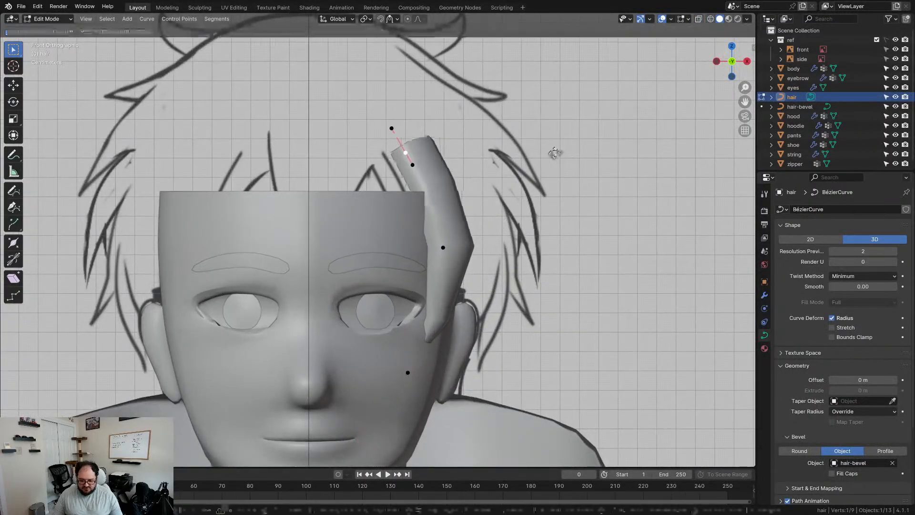
{"action": "left_click", "coordinate": [547, 146]}
{"action": "key", "text": "r"}
{"action": "right_click", "coordinate": [550, 158]}
{"action": "key", "text": "g"}
{"action": "left_click", "coordinate": [548, 159]}
- Rotate the strand's middle point by -3.65° and shift it slightly outward from the head
{"action": "left_click", "coordinate": [445, 247]}
{"action": "key", "text": "r"}
{"action": "left_click", "coordinate": [536, 265]}
{"action": "key", "text": "g"}
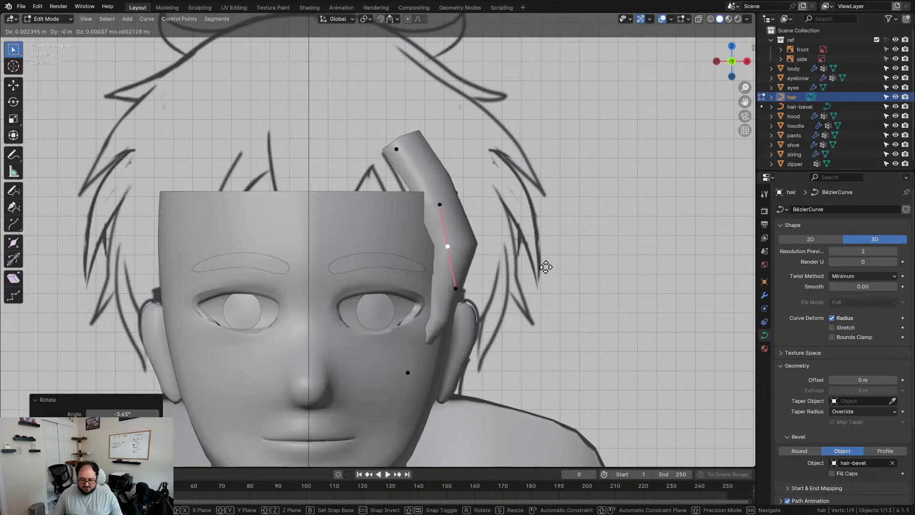
{"action": "left_click", "coordinate": [550, 263]}
- Move the strand's tip point 0.014175 m along X, away from the cheek, and its top point 0.001109 m along X
{"action": "left_click", "coordinate": [407, 372]}
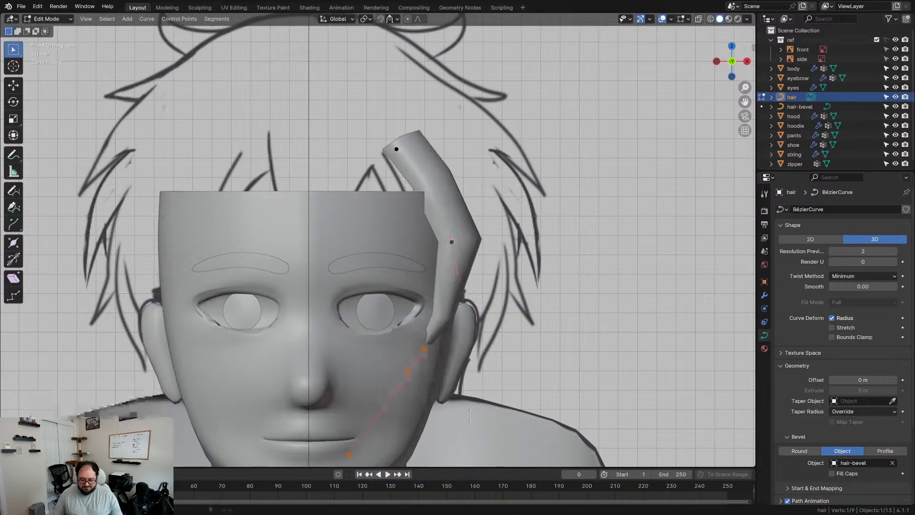
{"action": "key", "text": "g"}
{"action": "left_click", "coordinate": [530, 422]}
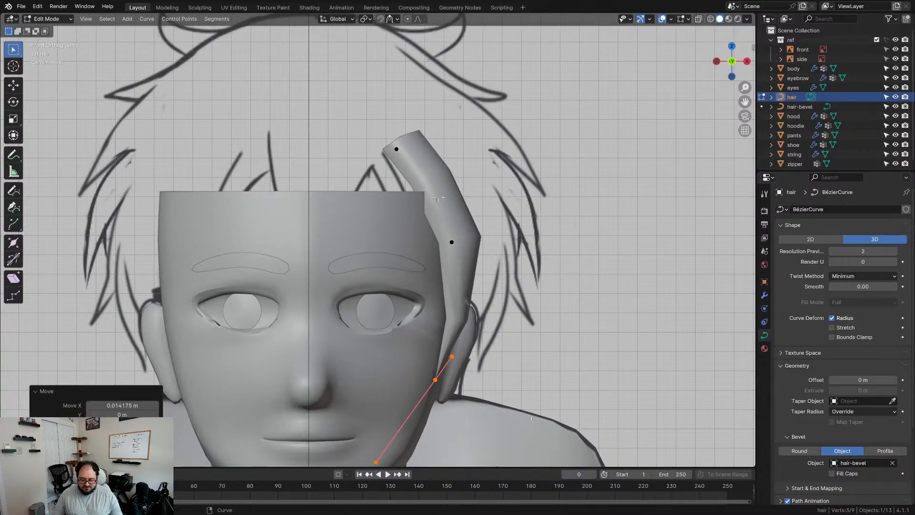
{"action": "left_click", "coordinate": [397, 149]}
{"action": "key", "text": "g"}
{"action": "left_click", "coordinate": [446, 179]}
- Leave edit mode and add a Mirror modifier on the X axis to the hair curve
{"action": "scroll", "coordinate": [452, 200], "scroll_direction": "down", "scroll_amount": 2}
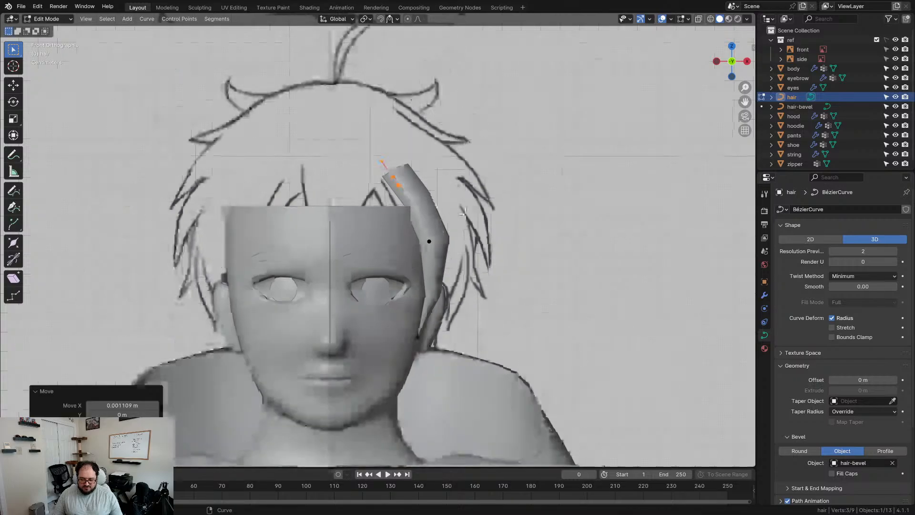
{"action": "scroll", "coordinate": [463, 213], "scroll_direction": "down", "scroll_amount": 2}
{"action": "middle_click_drag", "start_coordinate": [463, 213], "coordinate": [490, 260]}
{"action": "scroll", "coordinate": [364, 212], "scroll_direction": "up", "scroll_amount": 2}
{"action": "key", "text": "a"}
{"action": "key", "text": "Tab"}
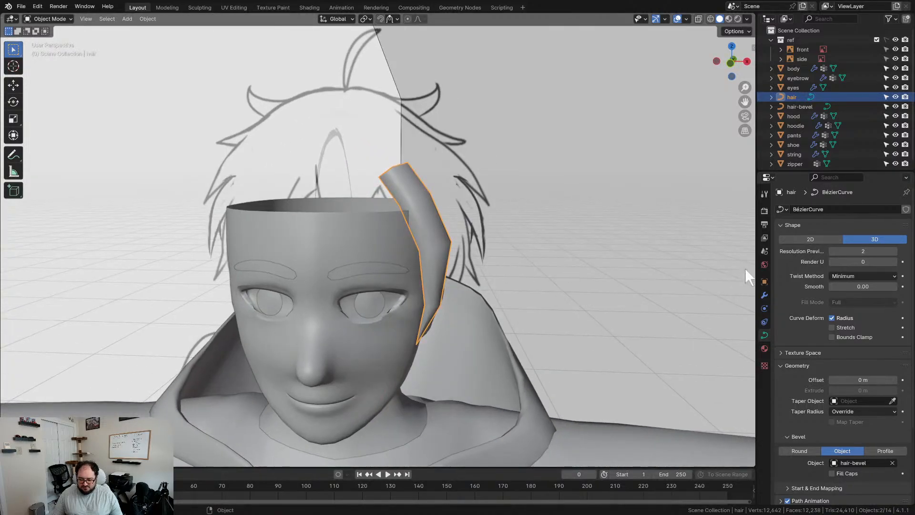
{"action": "left_click", "coordinate": [764, 295]}
{"action": "left_click", "coordinate": [812, 210]}
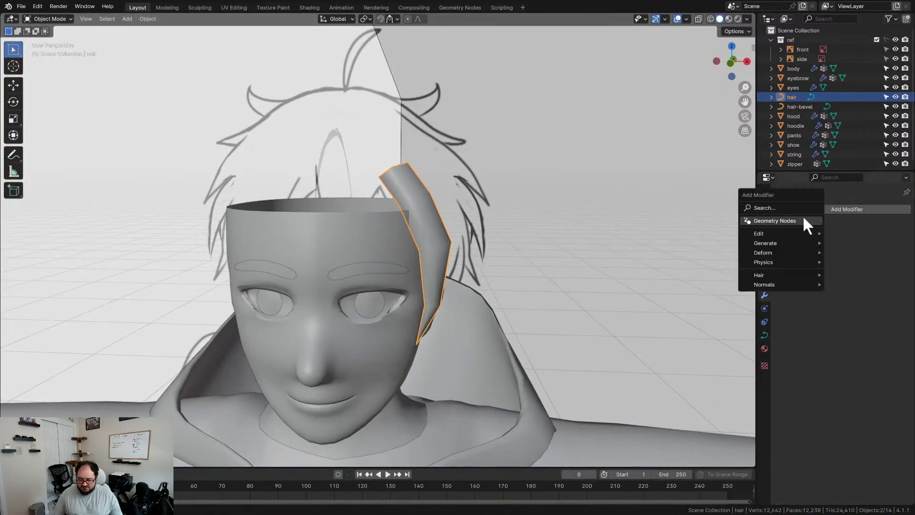
{"action": "left_click", "coordinate": [771, 205]}
{"action": "left_click", "coordinate": [736, 225]}
{"action": "scroll", "coordinate": [448, 238], "scroll_direction": "down", "scroll_amount": 2}
{"action": "middle_click_drag", "start_coordinate": [447, 239], "coordinate": [424, 235]}
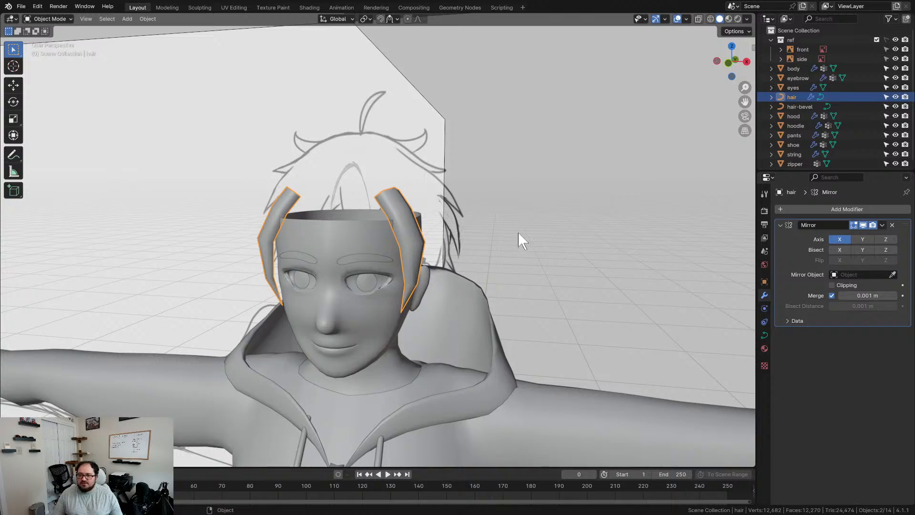
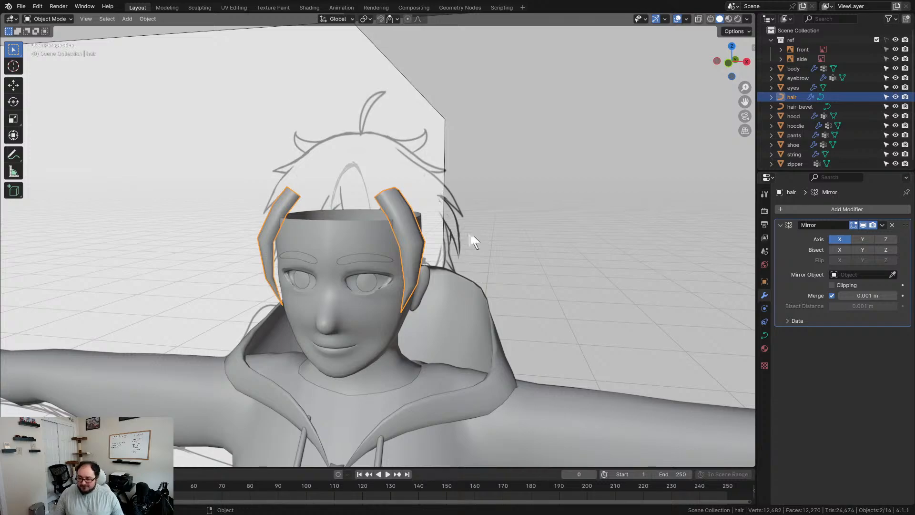
- In side view, duplicate the hair strand and place the copy about 0.032 m behind it along Y
{"action": "middle_click_drag", "start_coordinate": [442, 292], "coordinate": [375, 258]}
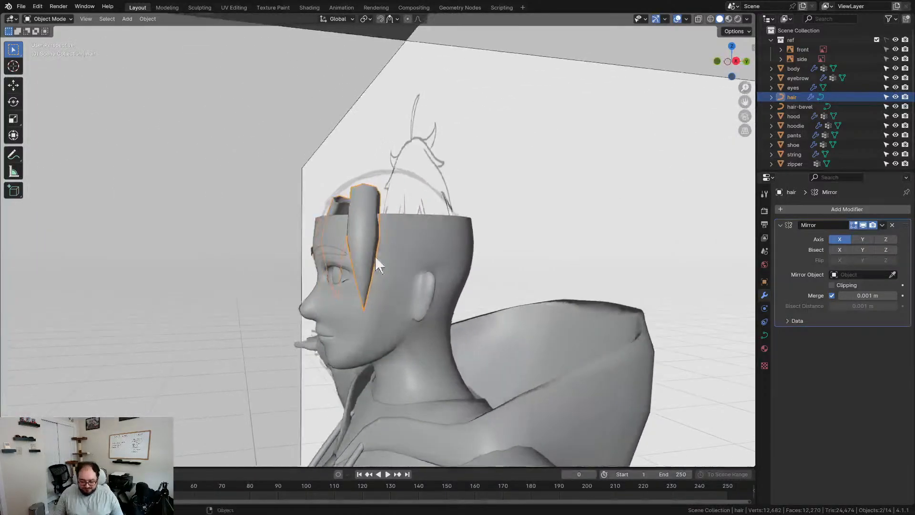
{"action": "key", "text": "KP_3"}
{"action": "scroll", "coordinate": [359, 239], "scroll_direction": "up", "scroll_amount": 4}
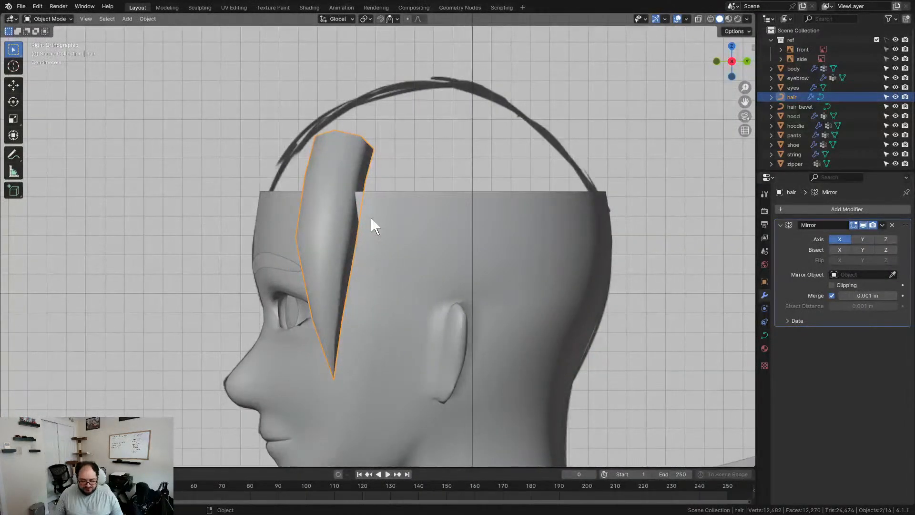
{"action": "key", "text": "Tab"}
{"action": "key", "text": "Tab"}
{"action": "key", "text": "Tab"}
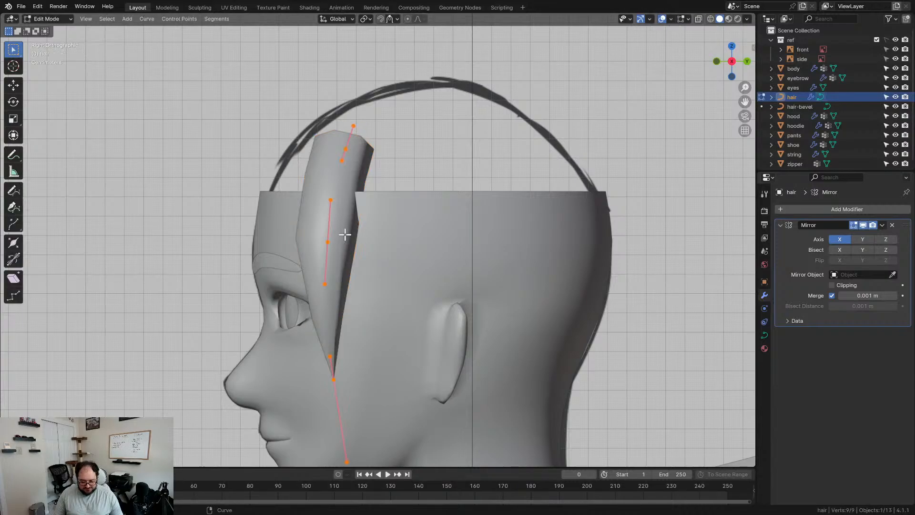
{"action": "key", "text": "shift+d"}
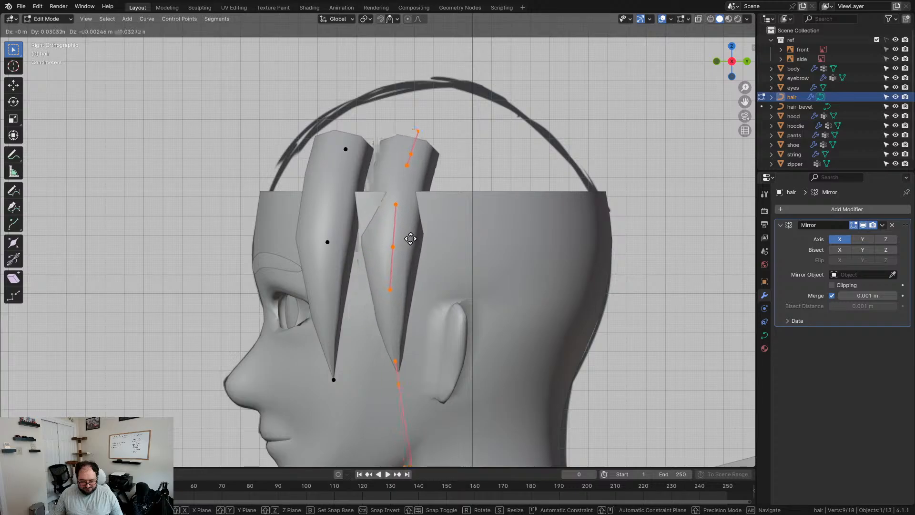
{"action": "left_click", "coordinate": [407, 239]}
- Move the duplicated strand 0.011689 m outward along X and -0.006656 m along Y, closing the gap to the first strand
{"action": "middle_click_drag", "start_coordinate": [409, 282], "coordinate": [532, 284]}
{"action": "key", "text": "g"}
{"action": "key", "text": "x"}
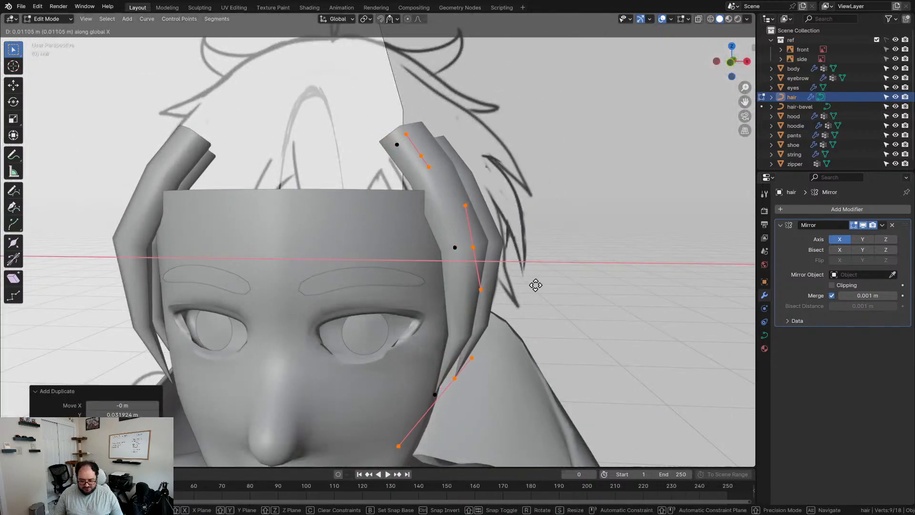
{"action": "left_click", "coordinate": [536, 285]}
{"action": "key", "text": "KP_3"}
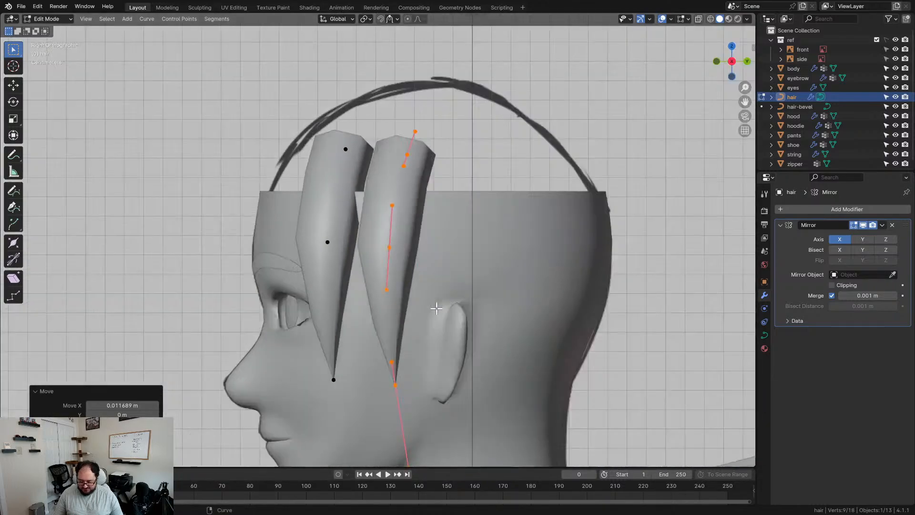
{"action": "key", "text": "g"}
{"action": "left_click", "coordinate": [423, 309]}
- Move the second strand's tip point forward and rotate it so the lock curves toward the face
{"action": "scroll", "coordinate": [422, 308], "scroll_direction": "down", "scroll_amount": 2}
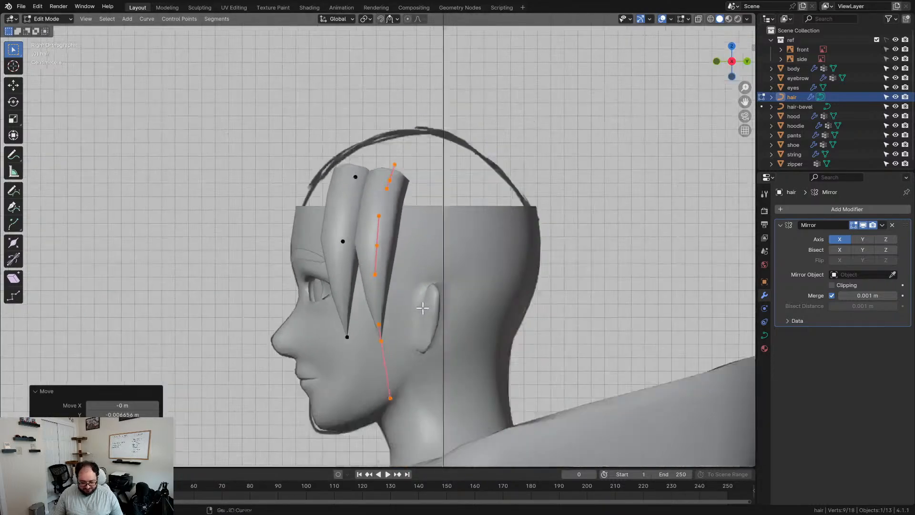
{"action": "scroll", "coordinate": [441, 227], "scroll_direction": "up", "scroll_amount": 2}
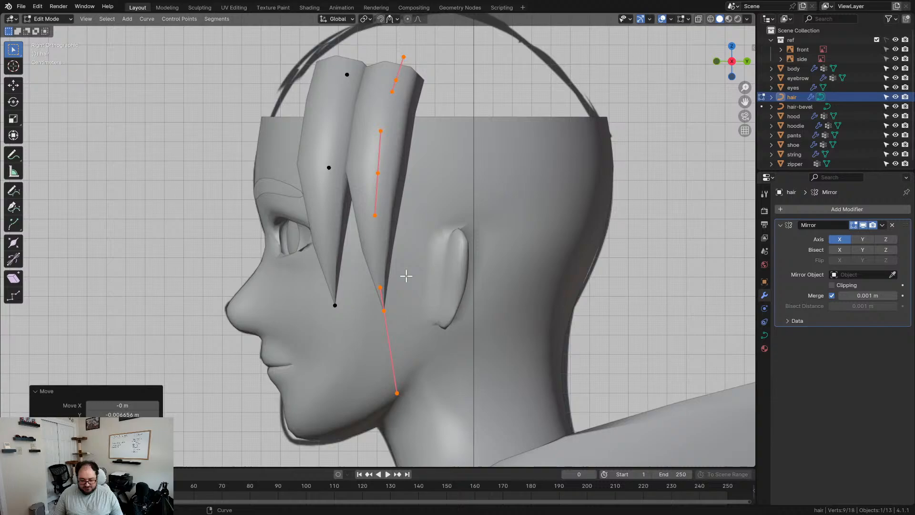
{"action": "left_click", "coordinate": [390, 334]}
{"action": "key", "text": "g"}
{"action": "left_click", "coordinate": [402, 330]}
{"action": "key", "text": "r"}
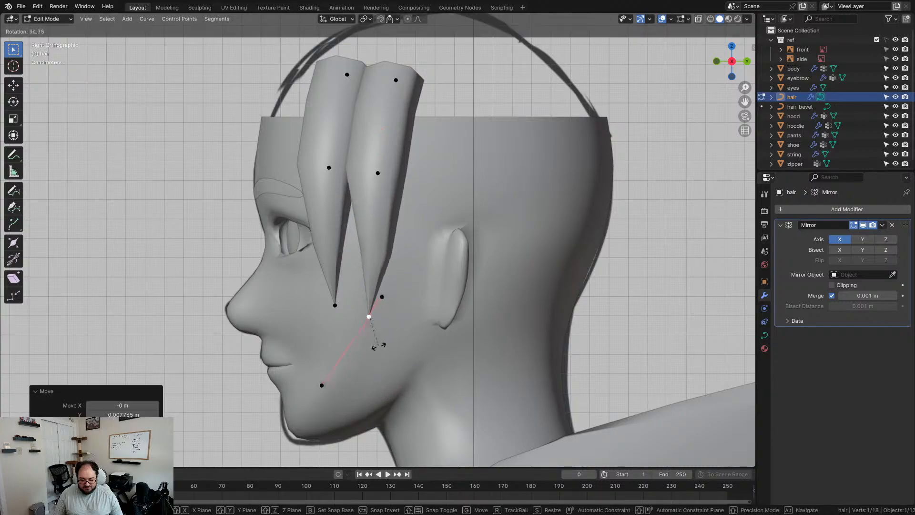
{"action": "left_click", "coordinate": [362, 346]}
{"action": "key", "text": "g"}
{"action": "left_click", "coordinate": [351, 347]}
- Rotate the second strand's middle point to follow the curve and shift it backward
{"action": "left_click", "coordinate": [387, 165]}
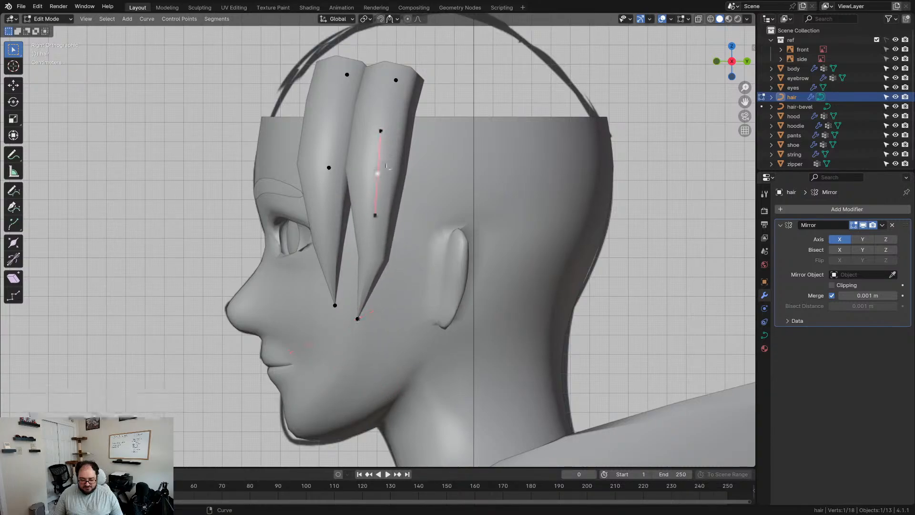
{"action": "key", "text": "r"}
{"action": "left_click", "coordinate": [431, 196]}
{"action": "key", "text": "g"}
{"action": "left_click", "coordinate": [443, 199]}
- Reposition the second strand's top point and enlarge its radius to widen the upper end
{"action": "left_click", "coordinate": [399, 87]}
{"action": "key", "text": "g"}
{"action": "left_click", "coordinate": [393, 85]}
{"action": "key", "text": "s"}
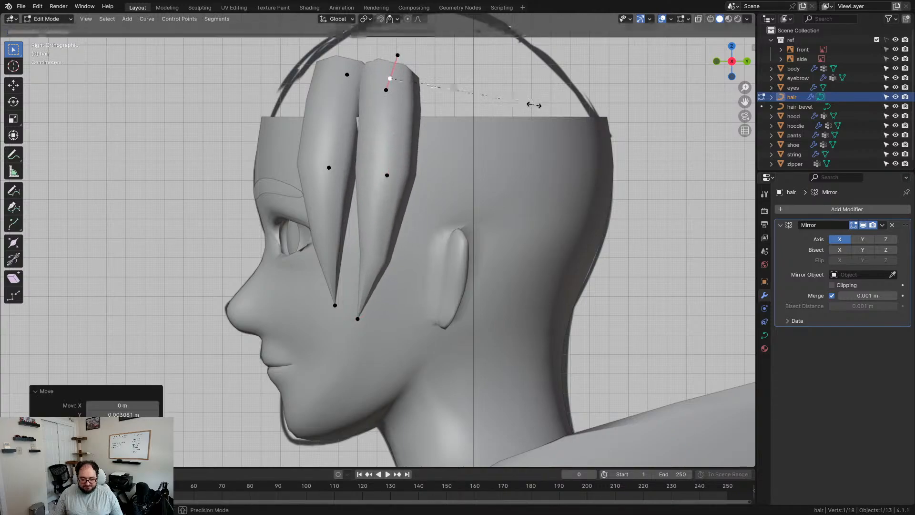
{"action": "left_click", "coordinate": [562, 116]}
{"action": "key", "text": "g"}
{"action": "left_click", "coordinate": [571, 116]}
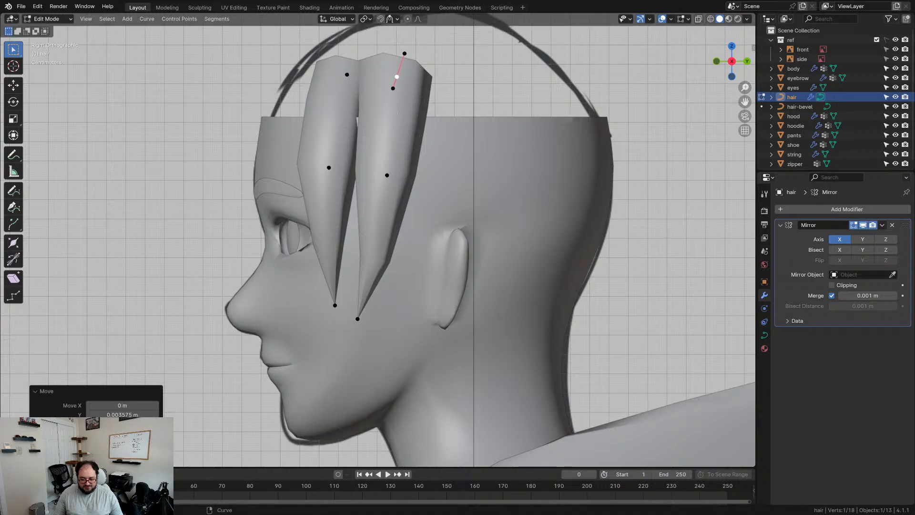
- Scale the radius of the second strand's middle point by 1.136
{"action": "left_click", "coordinate": [387, 175]}
{"action": "key", "text": "alt+s"}
{"action": "left_click", "coordinate": [469, 191]}
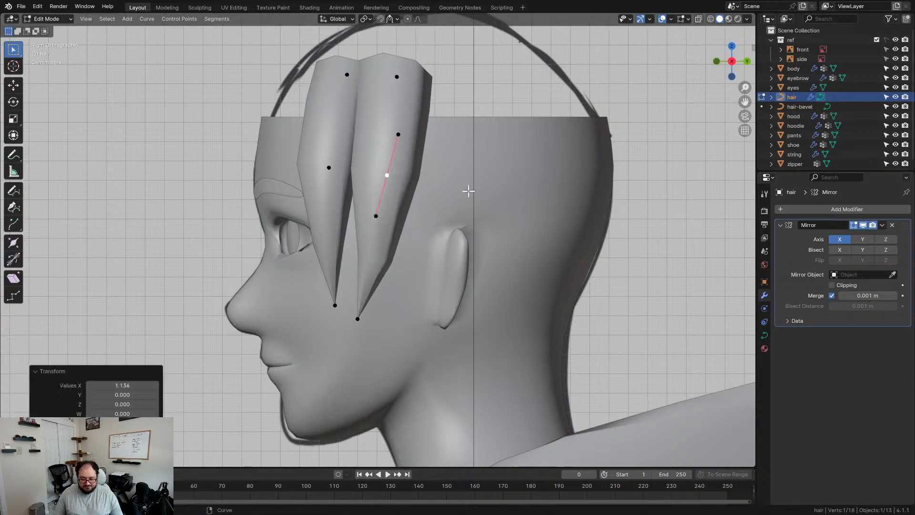
- Duplicate the second strand and place the copy directly behind it, above the ear
{"action": "key", "text": "a"}
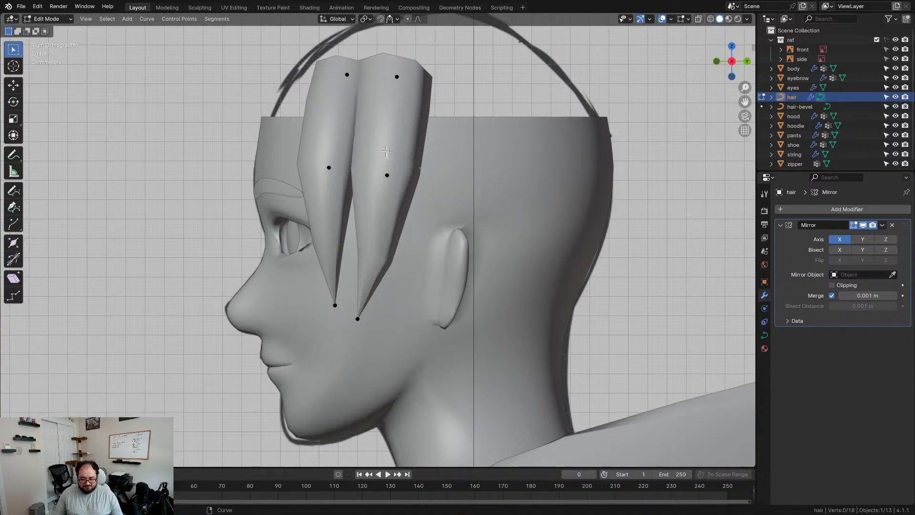
{"action": "key", "text": "shift+d"}
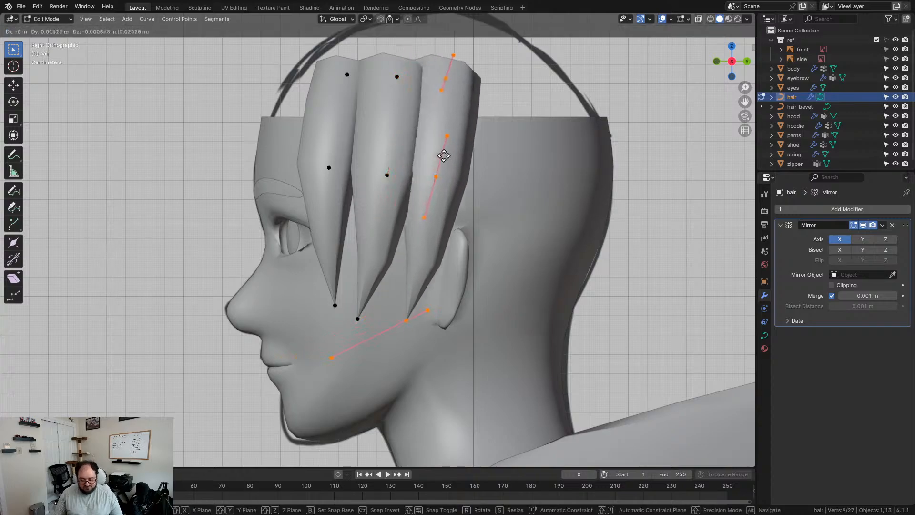
{"action": "left_click", "coordinate": [449, 159]}
- Pull the third strand's tip down and forward, then shift its middle and top points slightly backward
{"action": "left_click", "coordinate": [411, 327]}
{"action": "key", "text": "g"}
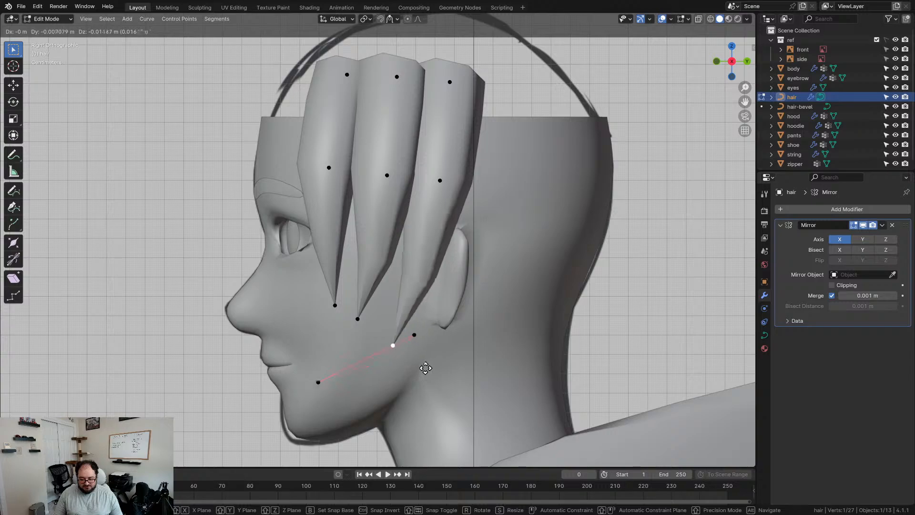
{"action": "left_click", "coordinate": [419, 367]}
{"action": "left_click", "coordinate": [454, 204]}
{"action": "key", "text": "g"}
{"action": "left_click", "coordinate": [462, 206]}
{"action": "left_click", "coordinate": [463, 88]}
{"action": "key", "text": "g"}
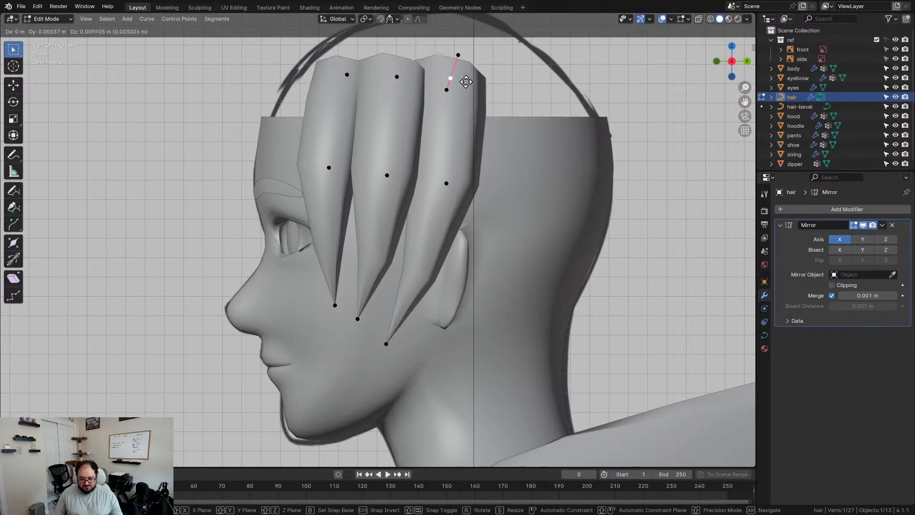
{"action": "left_click", "coordinate": [466, 82]}
- Rotate the whole third strand 10.1° about the Z axis and move it to follow the side of the head
{"action": "middle_click_drag", "start_coordinate": [466, 82], "coordinate": [355, 184]}
{"action": "key", "text": "a"}
{"action": "key", "text": "alt+a"}
{"action": "middle_click_drag", "start_coordinate": [268, 178], "coordinate": [485, 296]}
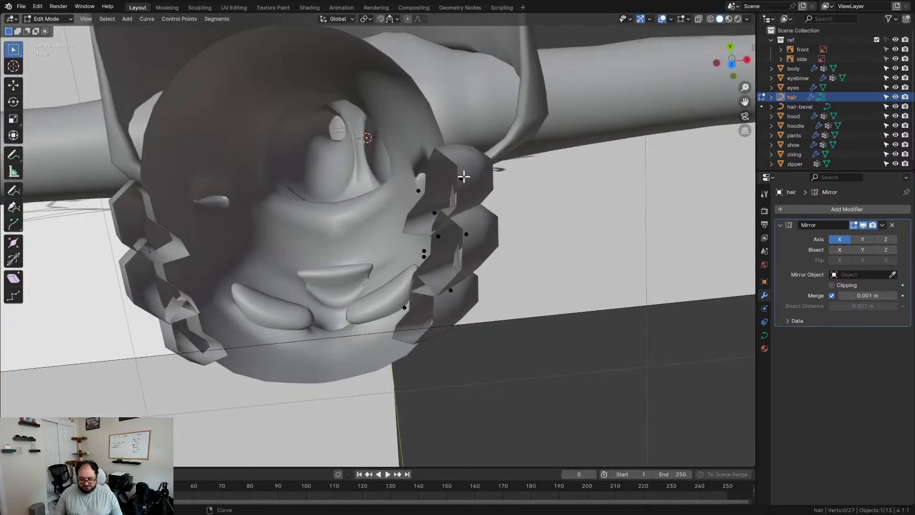
{"action": "middle_click_drag", "start_coordinate": [515, 182], "coordinate": [512, 170]}
{"action": "key", "text": "r"}
{"action": "key", "text": "z"}
{"action": "left_click", "coordinate": [509, 162]}
{"action": "key", "text": "g"}
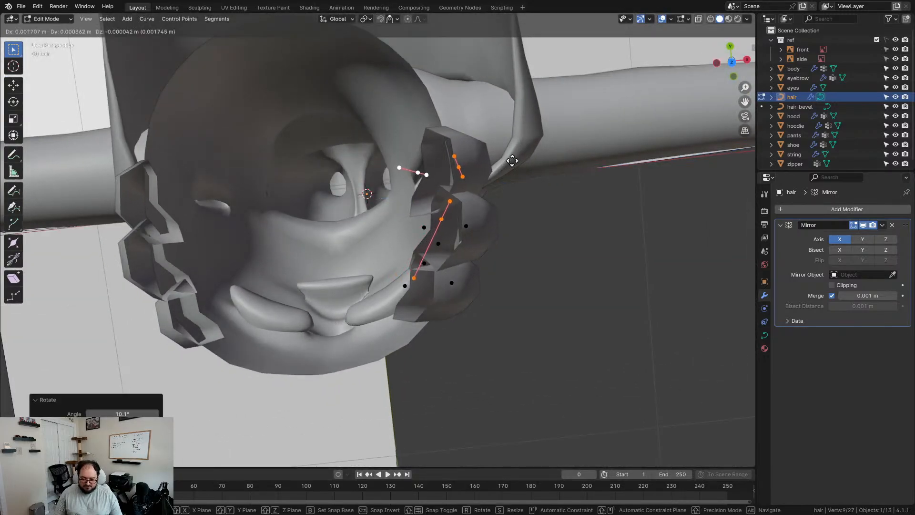
{"action": "left_click", "coordinate": [512, 160]}
- Compare the three strands with the front hair reference in wireframe display
{"action": "middle_click_drag", "start_coordinate": [502, 254], "coordinate": [633, 212]}
{"action": "key", "text": "KP_1"}
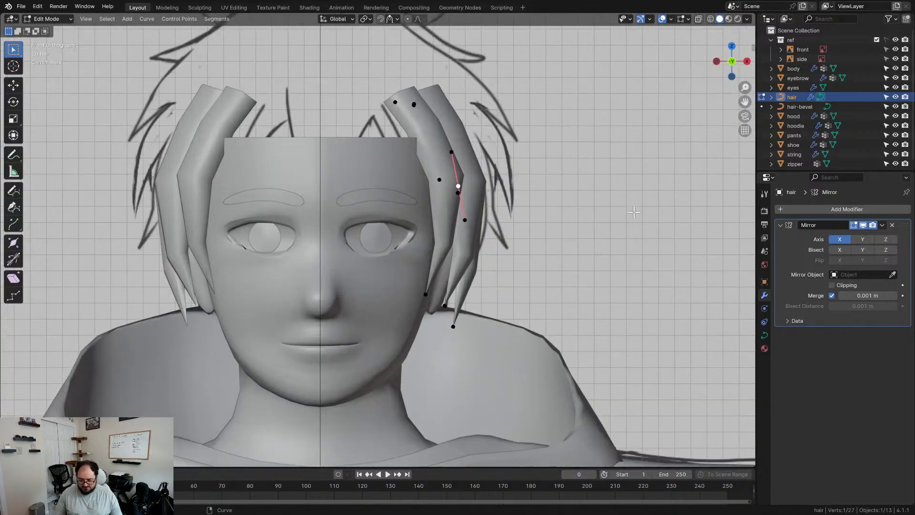
{"action": "key", "text": "shift+z"}
{"action": "scroll", "coordinate": [619, 216], "scroll_direction": "up", "scroll_amount": 2}
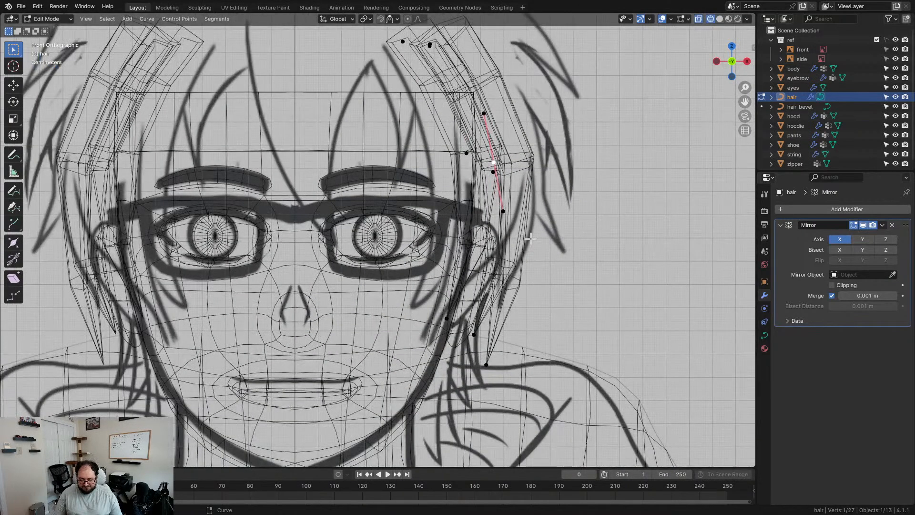
{"action": "scroll", "coordinate": [530, 238], "scroll_direction": "down", "scroll_amount": 3}
{"action": "mouse_move", "coordinate": [530, 239]}
{"action": "middle_mouse_down"}
{"action": "mouse_move", "coordinate": [362, 243]}
{"action": "mouse_move", "coordinate": [461, 230]}
{"action": "mouse_move", "coordinate": [360, 202]}
{"action": "mouse_move", "coordinate": [380, 209]}
{"action": "middle_mouse_up"}
{"action": "key", "text": "shift+z"}
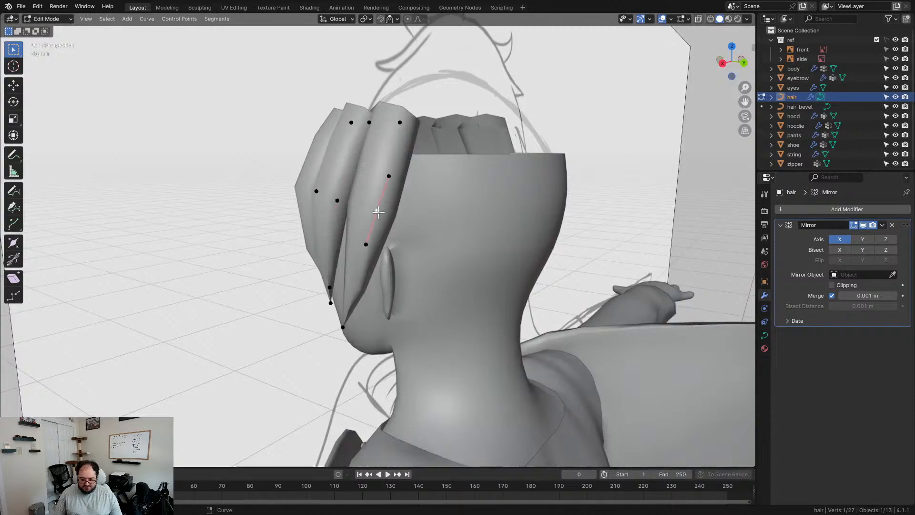
- Duplicate the third strand and place the copy about 0.032 m farther back along Y, behind the ear
{"action": "middle_click_drag", "start_coordinate": [411, 208], "coordinate": [394, 210]}
{"action": "key", "text": "g"}
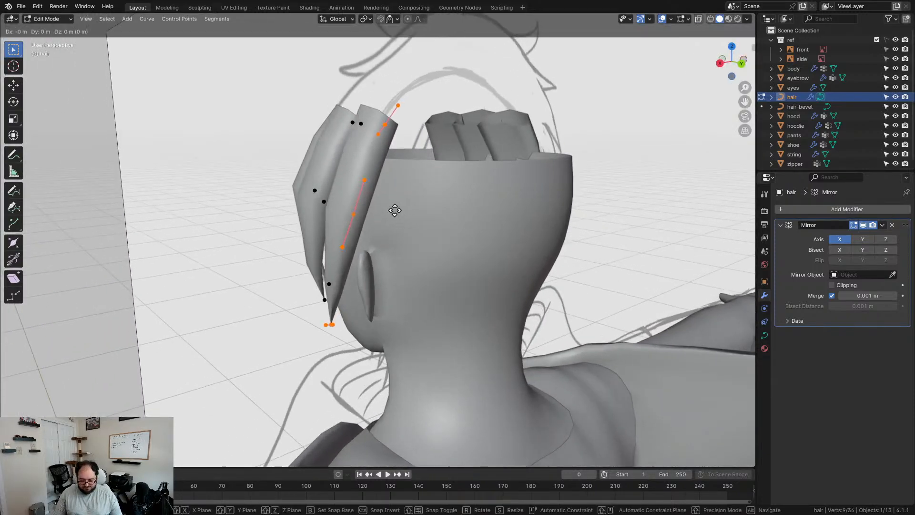
{"action": "key", "text": "x"}
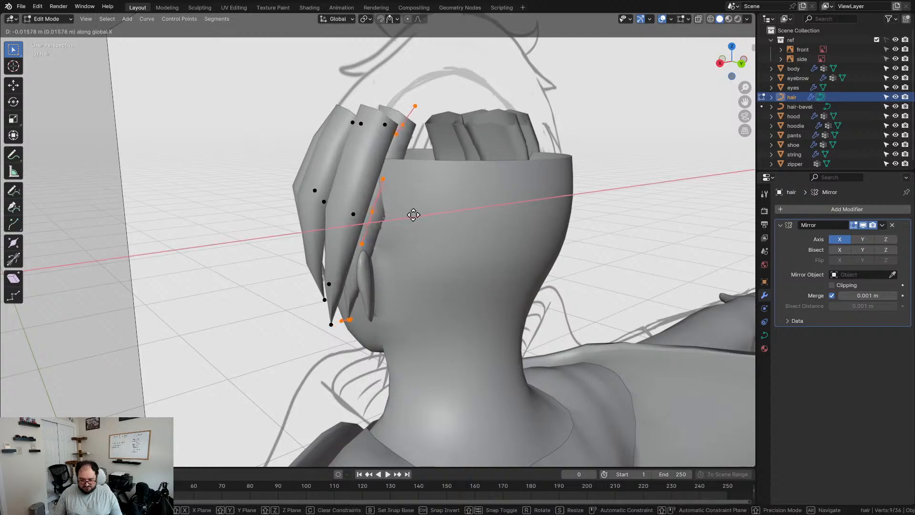
{"action": "left_click", "coordinate": [413, 215]}
{"action": "middle_click_drag", "start_coordinate": [414, 215], "coordinate": [489, 233]}
{"action": "scroll", "coordinate": [490, 234], "scroll_direction": "up", "scroll_amount": 2}
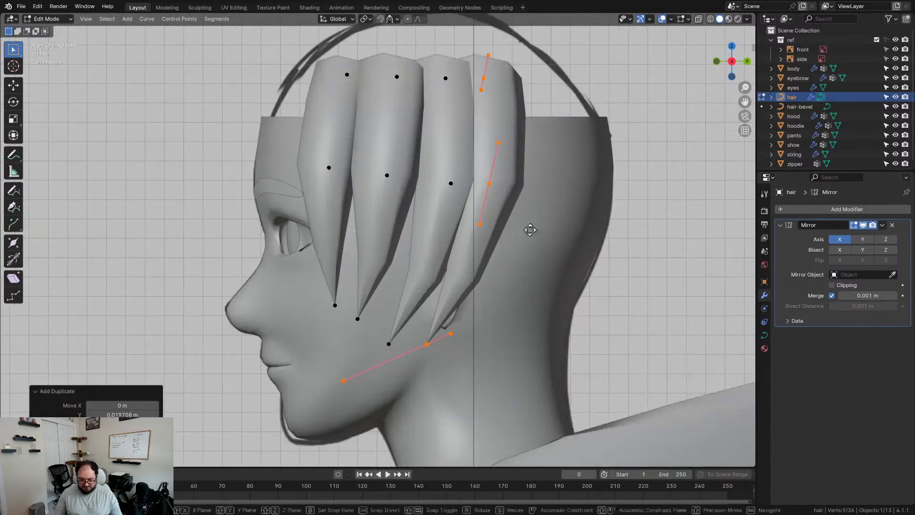
{"action": "key", "text": "g"}
{"action": "left_click", "coordinate": [554, 228]}
- Rotate the fourth strand 20° and a further 4.15°, moving it to follow the curvature of the head
{"action": "scroll", "coordinate": [552, 230], "scroll_direction": "down", "scroll_amount": 3}
{"action": "middle_click_drag", "start_coordinate": [553, 234], "coordinate": [568, 321]}
{"action": "scroll", "coordinate": [496, 302], "scroll_direction": "up", "scroll_amount": 2}
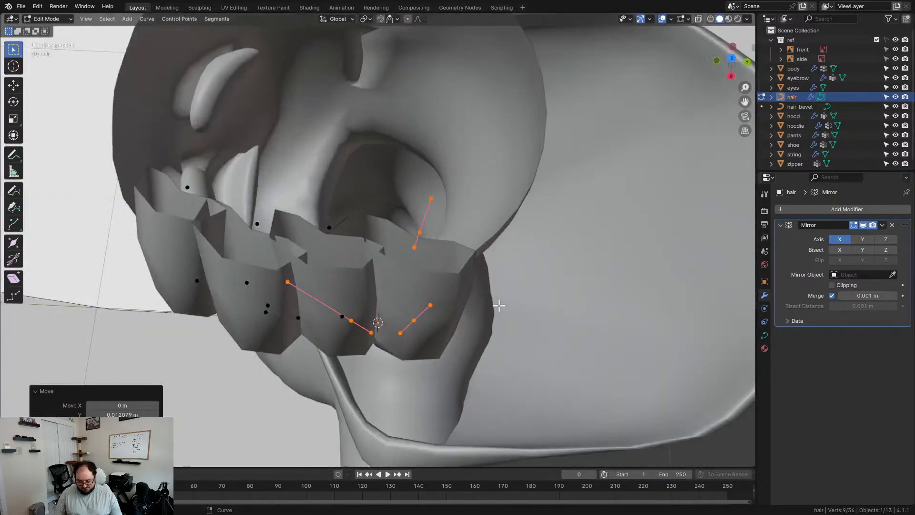
{"action": "middle_click_drag", "start_coordinate": [496, 302], "coordinate": [503, 320]}
{"action": "key", "text": "r"}
{"action": "left_click", "coordinate": [496, 281]}
{"action": "key", "text": "g"}
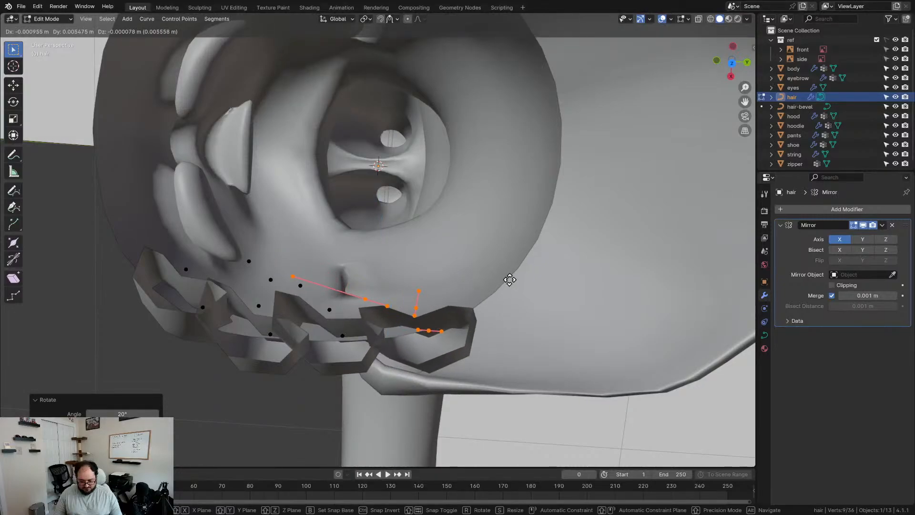
{"action": "key", "text": "r"}
{"action": "left_click", "coordinate": [534, 280]}
{"action": "key", "text": "g"}
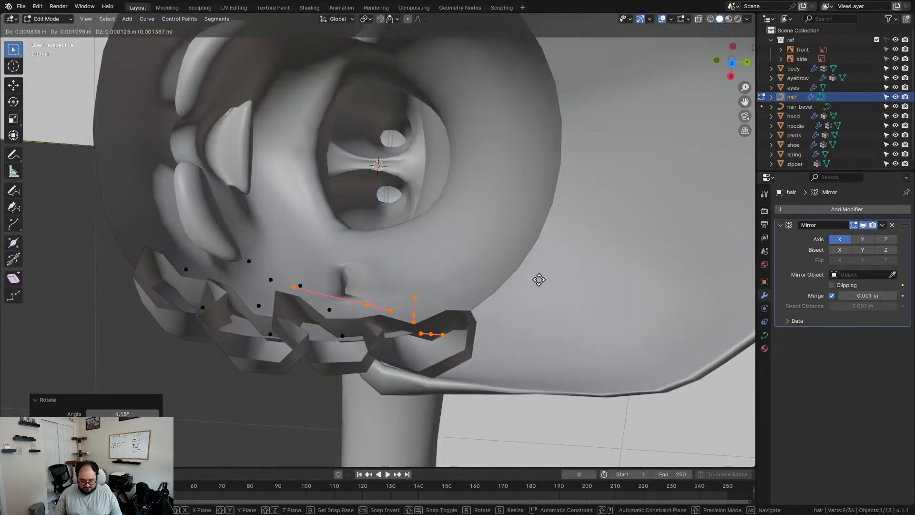
{"action": "left_click", "coordinate": [543, 279]}
- Shift the fourth strand's middle point forward and lower its tip down and forward
{"action": "scroll", "coordinate": [521, 307], "scroll_direction": "down", "scroll_amount": 3}
{"action": "middle_click_drag", "start_coordinate": [521, 306], "coordinate": [439, 209]}
{"action": "left_click", "coordinate": [453, 218]}
{"action": "key", "text": "g"}
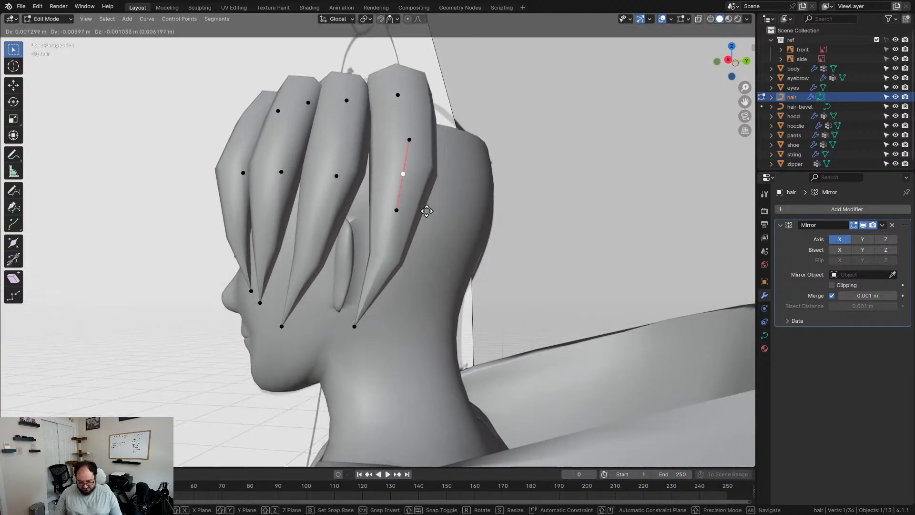
{"action": "left_click", "coordinate": [419, 217]}
{"action": "left_click", "coordinate": [366, 325]}
{"action": "key", "text": "g"}
{"action": "left_click", "coordinate": [365, 348]}
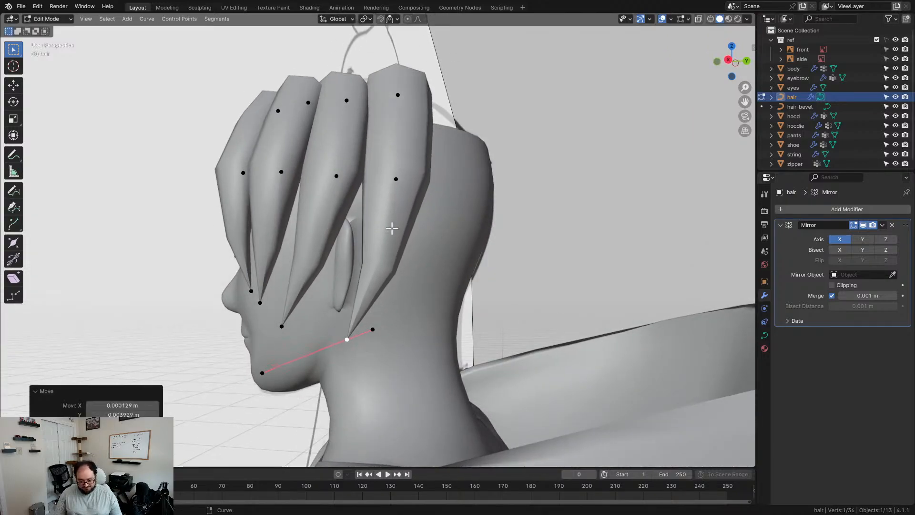
{"action": "left_click", "coordinate": [392, 201]}
{"action": "key", "text": "g"}
{"action": "left_click", "coordinate": [386, 204]}
- Adjust the fourth strand from behind, repositioning its middle point and pulling the tip inward toward the neck
{"action": "middle_click_drag", "start_coordinate": [386, 204], "coordinate": [343, 309]}
{"action": "key", "text": "g"}
{"action": "left_click", "coordinate": [362, 251]}
{"action": "left_click", "coordinate": [339, 351]}
{"action": "key", "text": "g"}
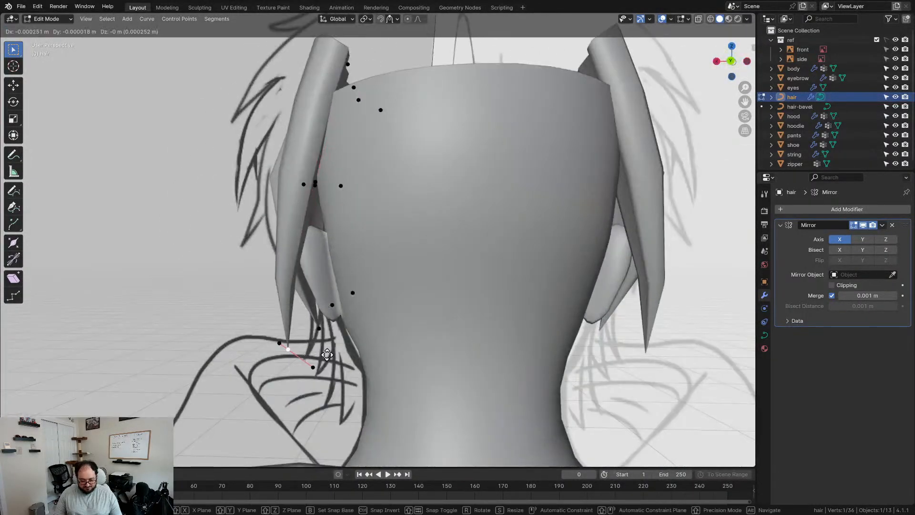
{"action": "left_click", "coordinate": [380, 341]}
{"action": "left_click", "coordinate": [308, 189]}
{"action": "key", "text": "g"}
{"action": "left_click", "coordinate": [316, 194]}
{"action": "key", "text": "ctrl+z"}
- Duplicate the fourth strand and place the copy at the back of the head, offset -0.029146 m in X and 0.016434 m in Y
{"action": "middle_click_drag", "start_coordinate": [386, 214], "coordinate": [332, 137]}
{"action": "middle_click_drag", "start_coordinate": [389, 221], "coordinate": [355, 201]}
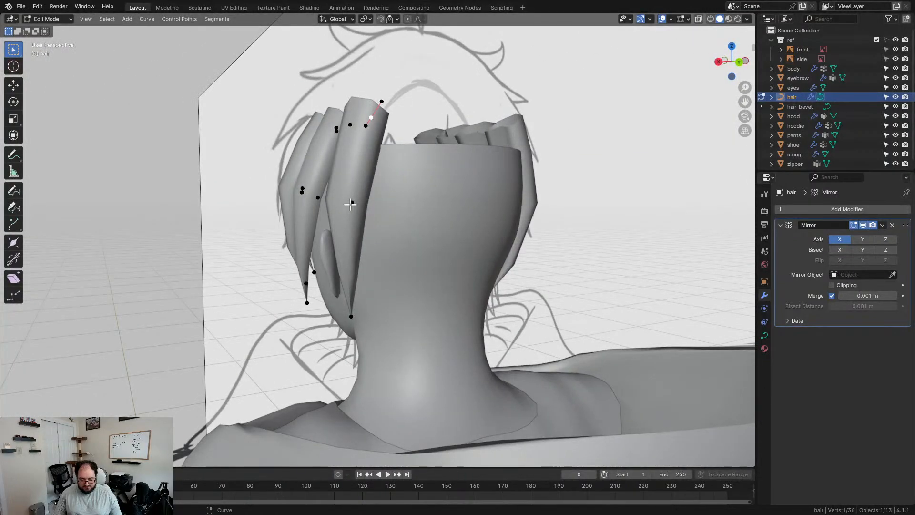
{"action": "key", "text": "g"}
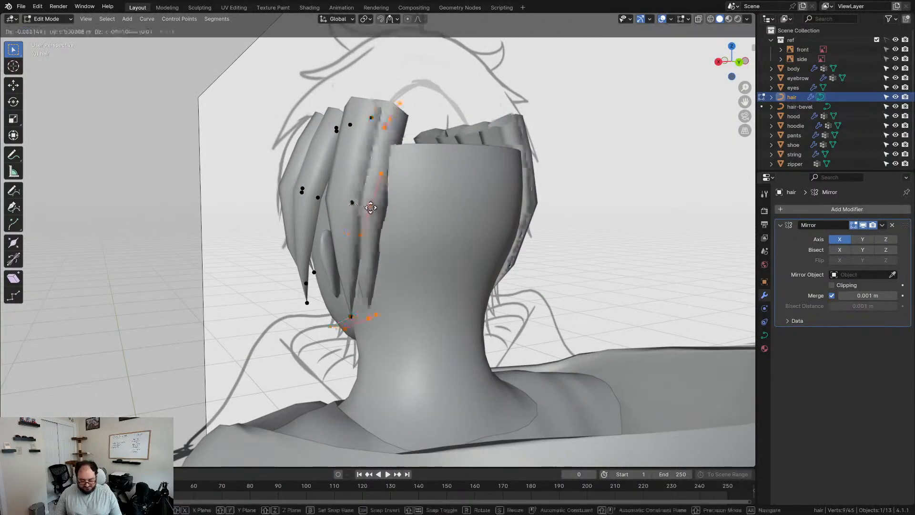
{"action": "left_click", "coordinate": [399, 218]}
- Hide the hood object so the back of the neck can be seen from behind
{"action": "middle_click_drag", "start_coordinate": [425, 218], "coordinate": [389, 219]}
{"action": "key", "text": "ctrl+KP_1"}
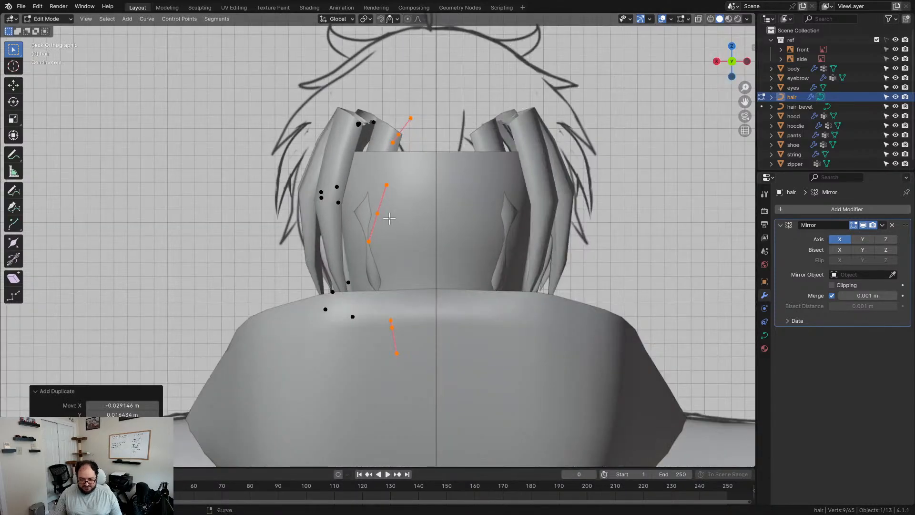
{"action": "left_click", "coordinate": [895, 115]}
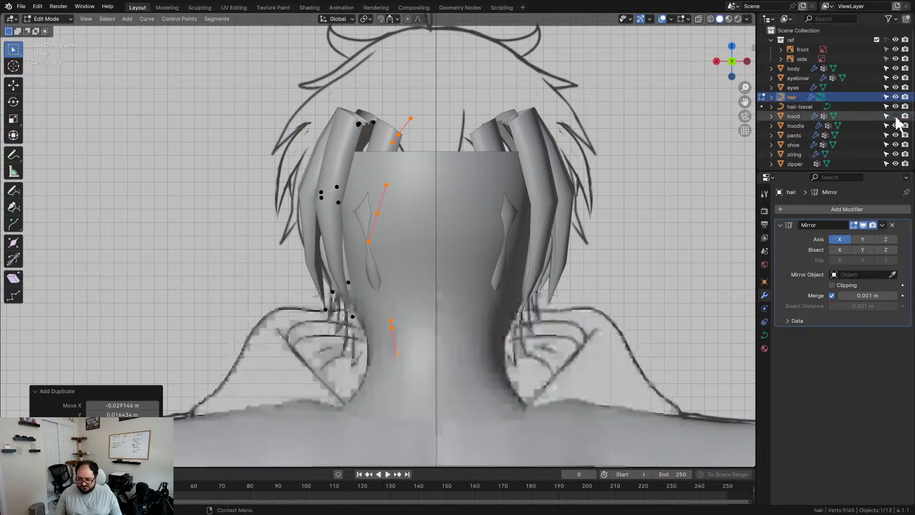
{"action": "scroll", "coordinate": [399, 307], "scroll_direction": "up", "scroll_amount": 3}
{"action": "middle_click_drag", "start_coordinate": [399, 307], "coordinate": [401, 239], "text": "shift"}
- Move the fifth strand 0.011285 m backward, rotate it 45.6° about Z, and shift it outward to wrap the head
{"action": "left_click", "coordinate": [409, 325]}
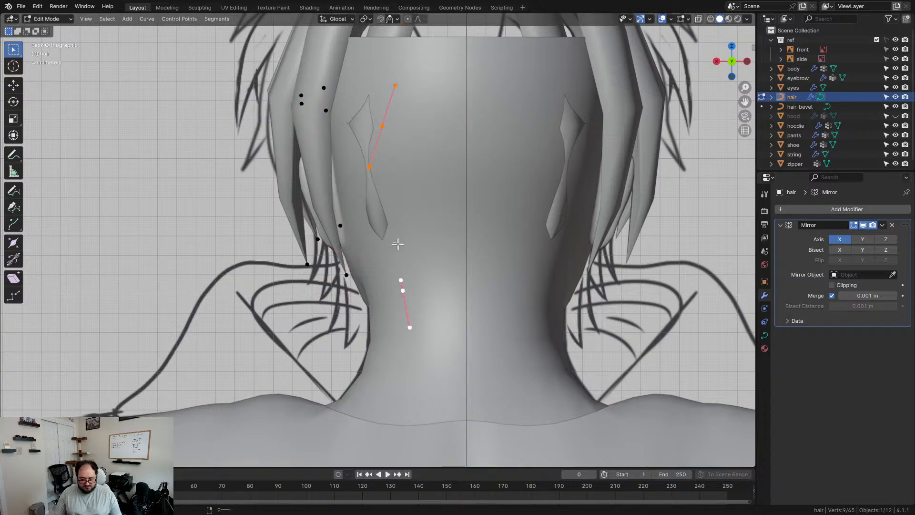
{"action": "middle_click_drag", "start_coordinate": [396, 244], "coordinate": [496, 245]}
{"action": "key", "text": "g"}
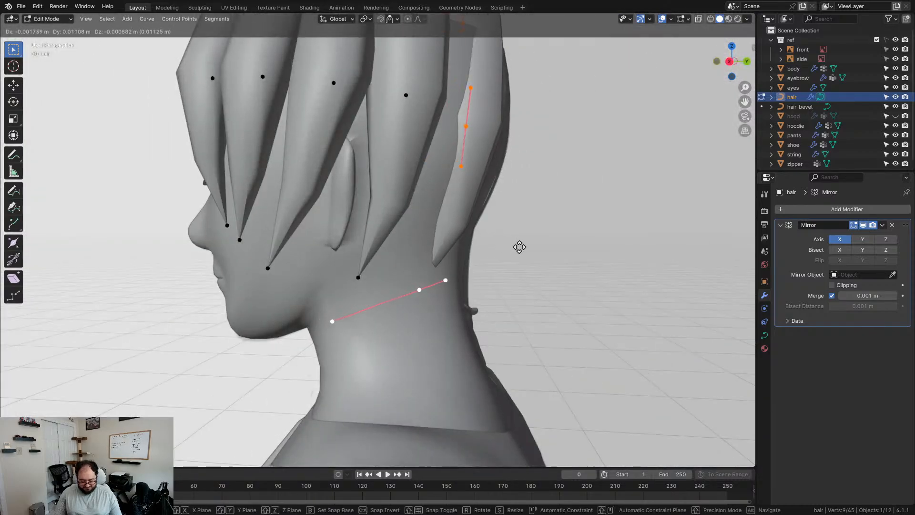
{"action": "left_click", "coordinate": [520, 246]}
{"action": "middle_click_drag", "start_coordinate": [519, 246], "coordinate": [419, 367]}
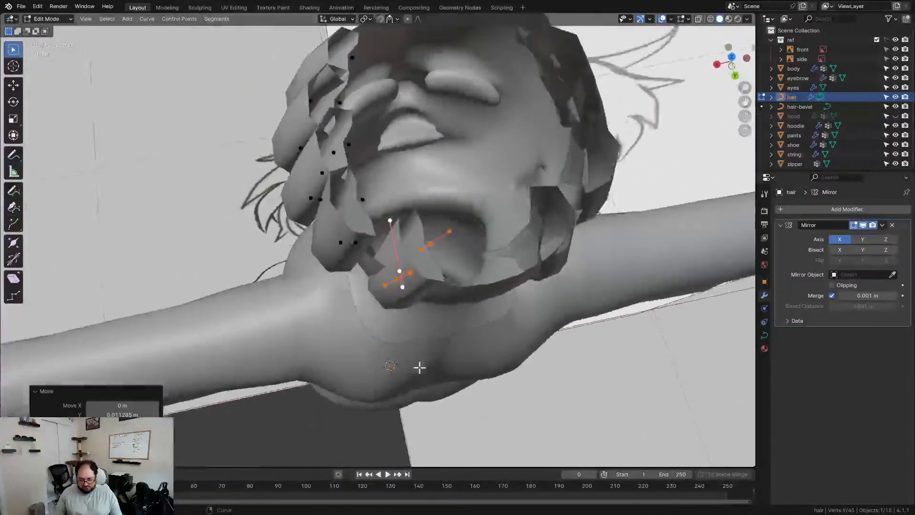
{"action": "key", "text": "r"}
{"action": "key", "text": "z"}
{"action": "left_click", "coordinate": [464, 202]}
{"action": "key", "text": "g"}
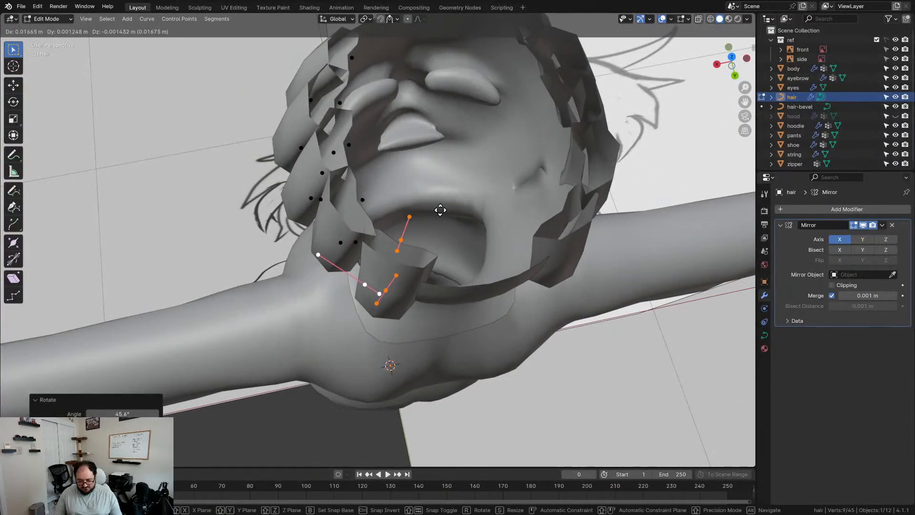
{"action": "left_click", "coordinate": [441, 210]}
- Lower the fifth strand's tip to match the reference hair at the neck and rotate the tip point
{"action": "middle_click_drag", "start_coordinate": [441, 210], "coordinate": [463, 189]}
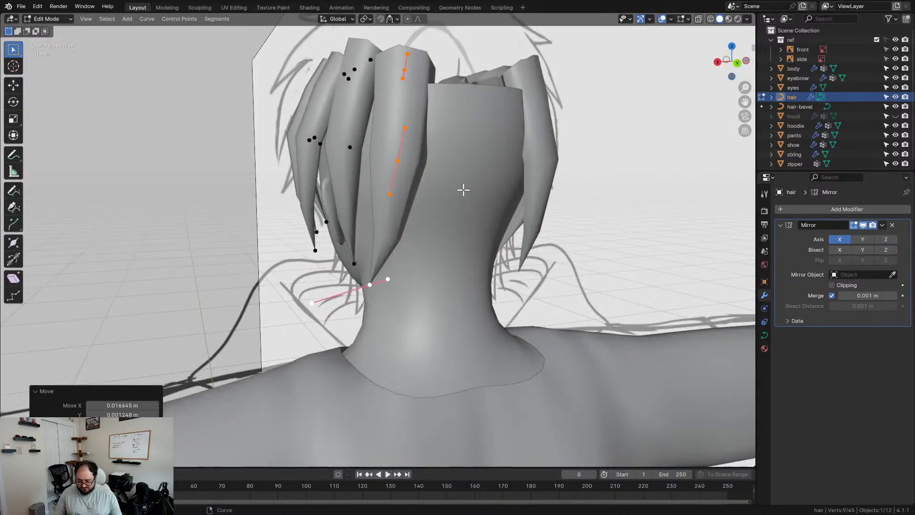
{"action": "key", "text": "ctrl+KP_1"}
{"action": "scroll", "coordinate": [465, 190], "scroll_direction": "up", "scroll_amount": 4}
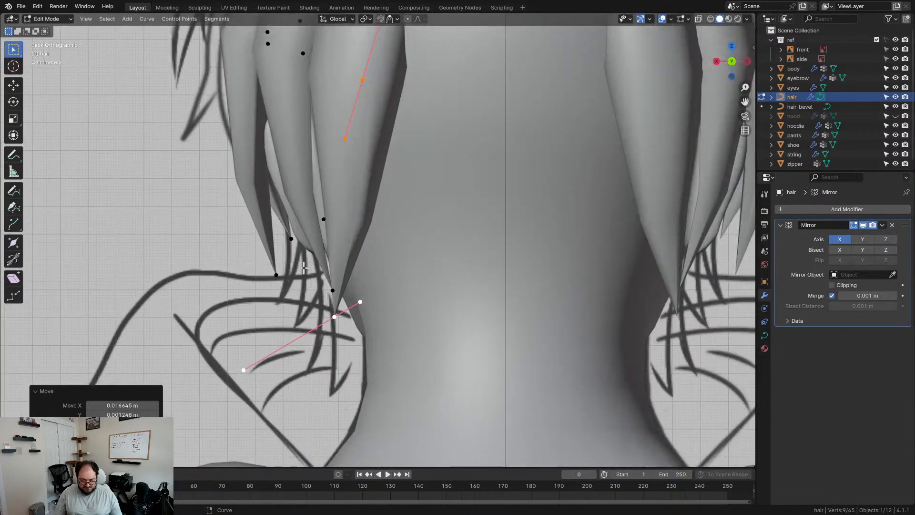
{"action": "left_click", "coordinate": [306, 195]}
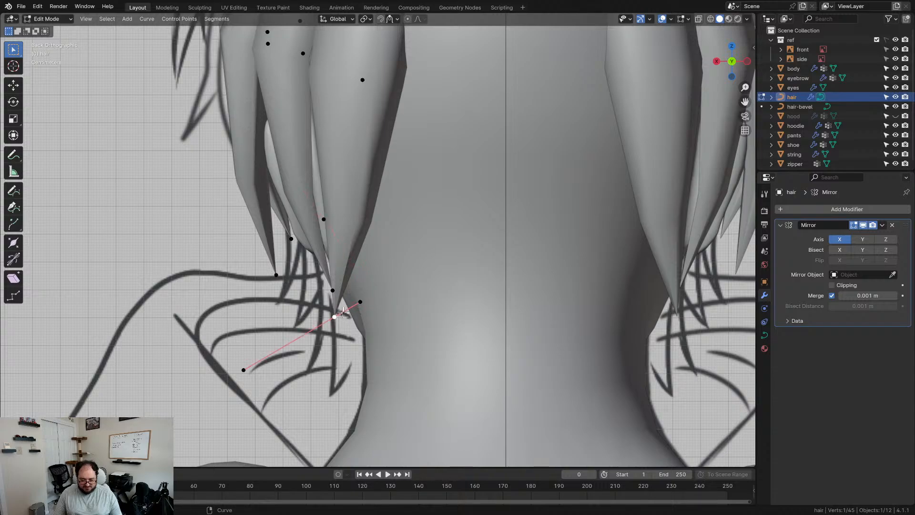
{"action": "key", "text": "g"}
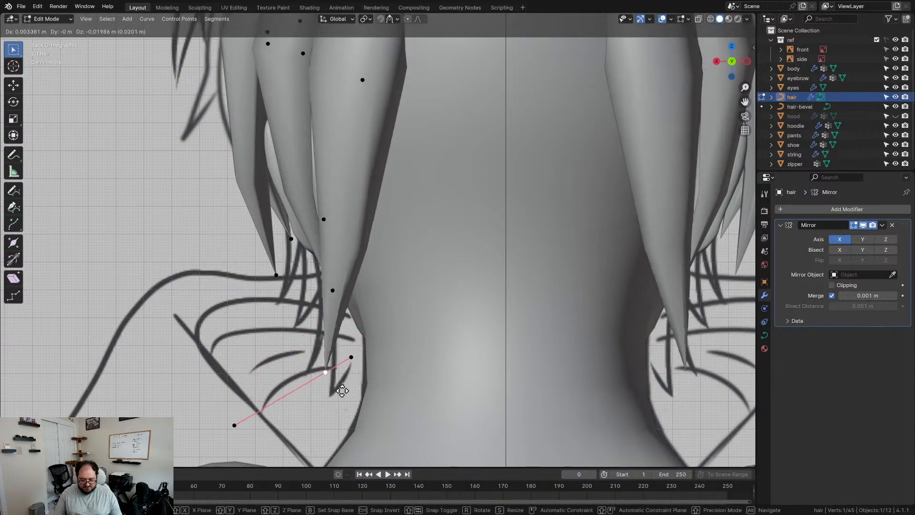
{"action": "left_click", "coordinate": [344, 391]}
{"action": "key", "text": "r"}
{"action": "left_click", "coordinate": [356, 398]}
- Move the fifth strand's tip forward and up along the neck in side view, and rotate the tip point
{"action": "scroll", "coordinate": [373, 185], "scroll_direction": "down", "scroll_amount": 3}
{"action": "middle_click_drag", "start_coordinate": [373, 184], "coordinate": [457, 314], "text": "shift"}
{"action": "scroll", "coordinate": [470, 310], "scroll_direction": "up", "scroll_amount": 2}
{"action": "scroll", "coordinate": [478, 334], "scroll_direction": "down", "scroll_amount": 2}
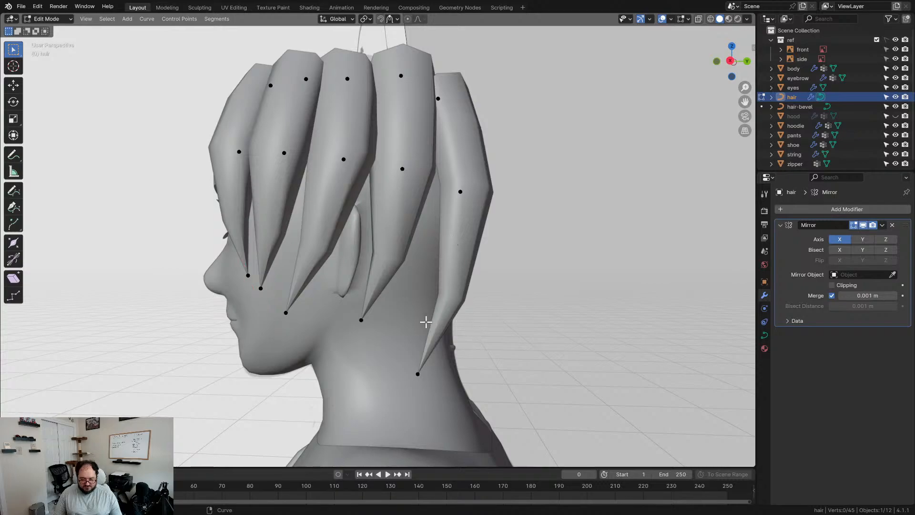
{"action": "left_click_drag", "start_coordinate": [468, 444], "coordinate": [468, 444]}
{"action": "key", "text": "g"}
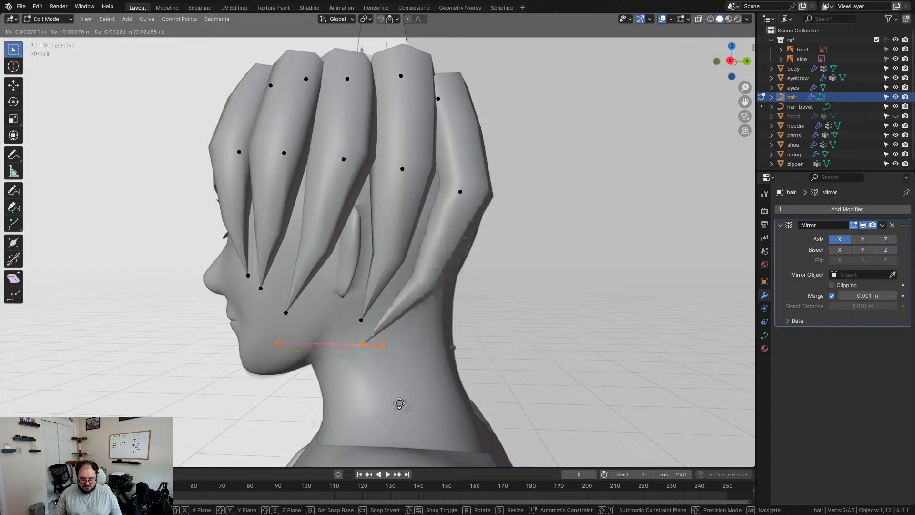
{"action": "left_click", "coordinate": [411, 405]}
{"action": "key", "text": "r"}
{"action": "left_click", "coordinate": [452, 343]}
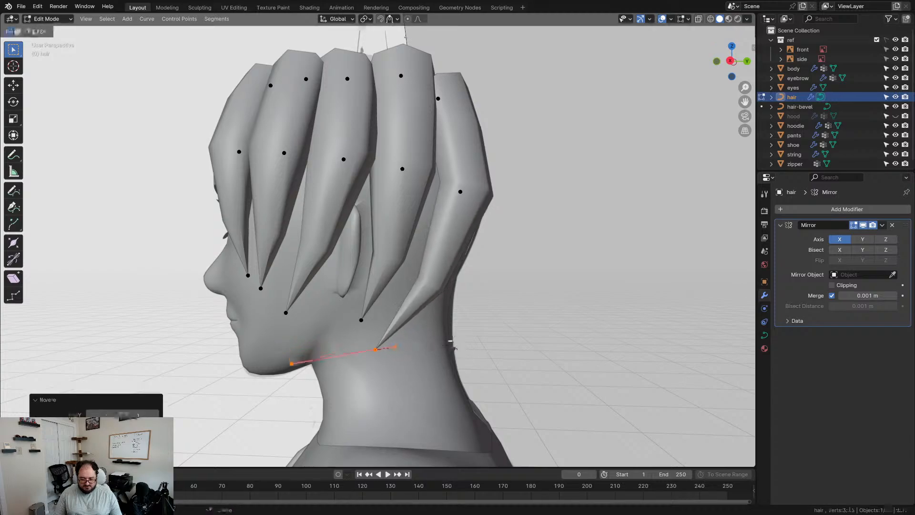
{"action": "key", "text": "g"}
{"action": "left_click", "coordinate": [474, 344]}
- Reposition the fifth strand's middle point from the side
{"action": "left_click", "coordinate": [460, 193]}
{"action": "key", "text": "g"}
{"action": "left_click", "coordinate": [445, 277]}
{"action": "left_click", "coordinate": [443, 286]}
- From the back, move the fifth strand's top point and middle point outward, away from the head's centre line
{"action": "middle_click_drag", "start_coordinate": [438, 326], "coordinate": [371, 343]}
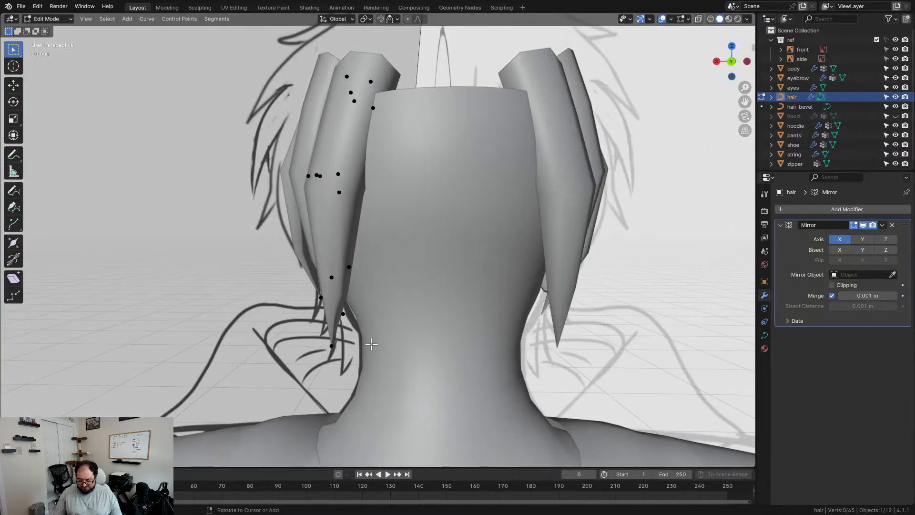
{"action": "key", "text": "ctrl+KP_1"}
{"action": "scroll", "coordinate": [357, 245], "scroll_direction": "up", "scroll_amount": 4}
{"action": "scroll", "coordinate": [343, 172], "scroll_direction": "down", "scroll_amount": 4}
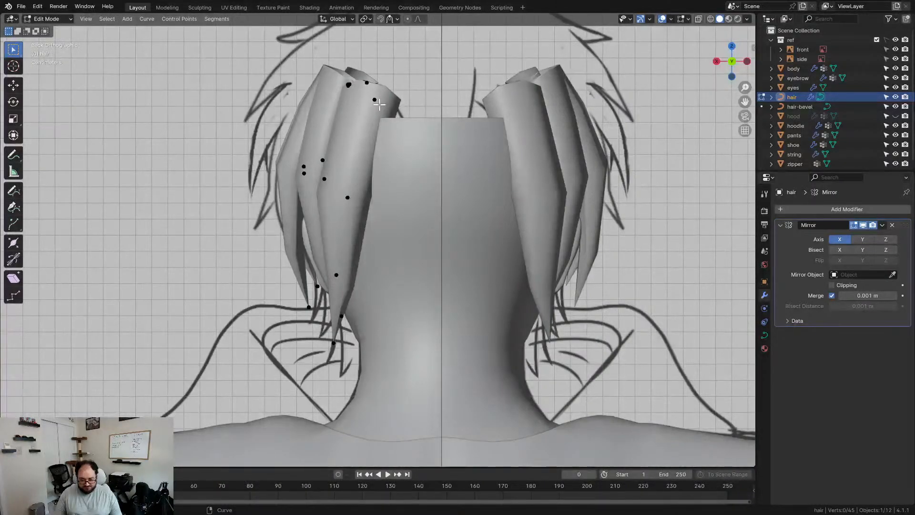
{"action": "key", "text": "g"}
{"action": "left_click", "coordinate": [409, 118]}
{"action": "left_click", "coordinate": [348, 197]}
{"action": "key", "text": "g"}
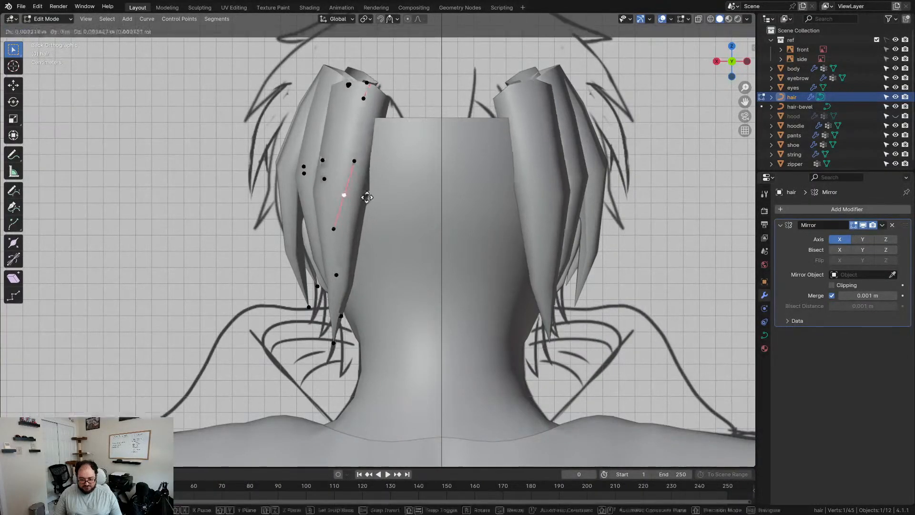
{"action": "left_click", "coordinate": [360, 197]}
- Rotate the fifth strand's top point in back view and move it slightly up and toward the centre
{"action": "left_click", "coordinate": [363, 100]}
{"action": "key", "text": "r"}
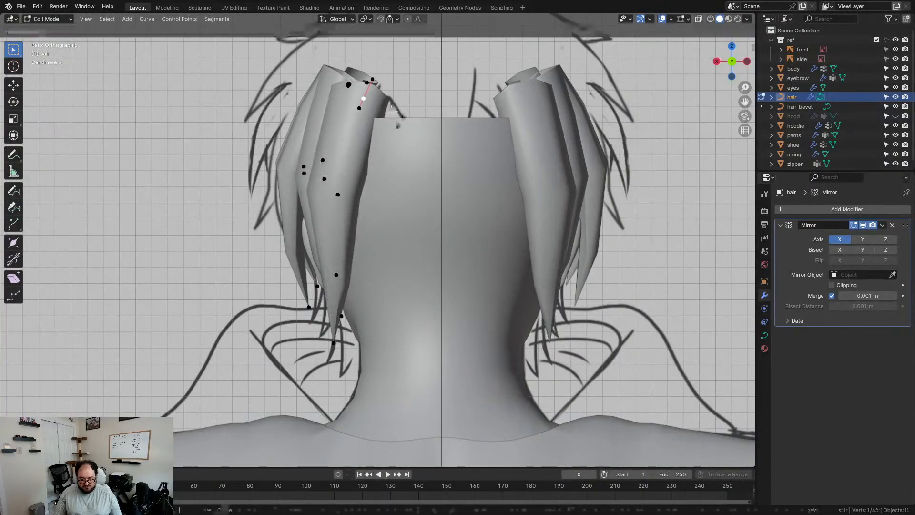
{"action": "left_click", "coordinate": [401, 123]}
{"action": "key", "text": "g"}
{"action": "left_click", "coordinate": [403, 121]}
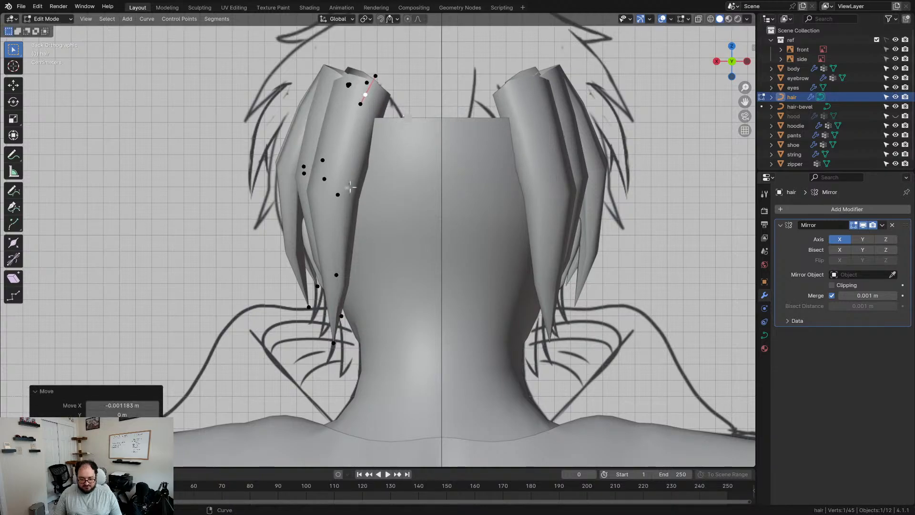
- Duplicate the whole fifth strand as a sixth strand nearer the back of the head, enlarge it, and reposition it
{"action": "left_click", "coordinate": [338, 195]}
{"action": "middle_click_drag", "start_coordinate": [344, 260], "coordinate": [346, 289]}
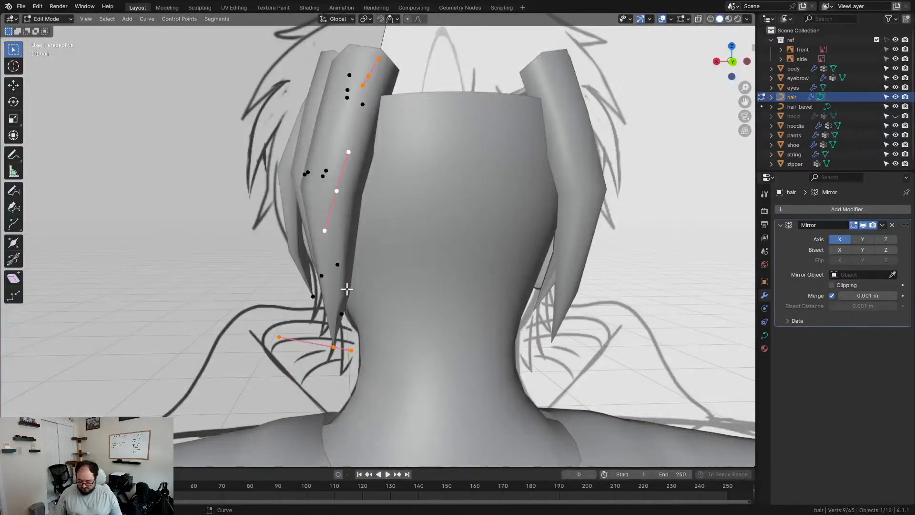
{"action": "key", "text": "KP_1"}
{"action": "key", "text": "ctrl+KP_1"}
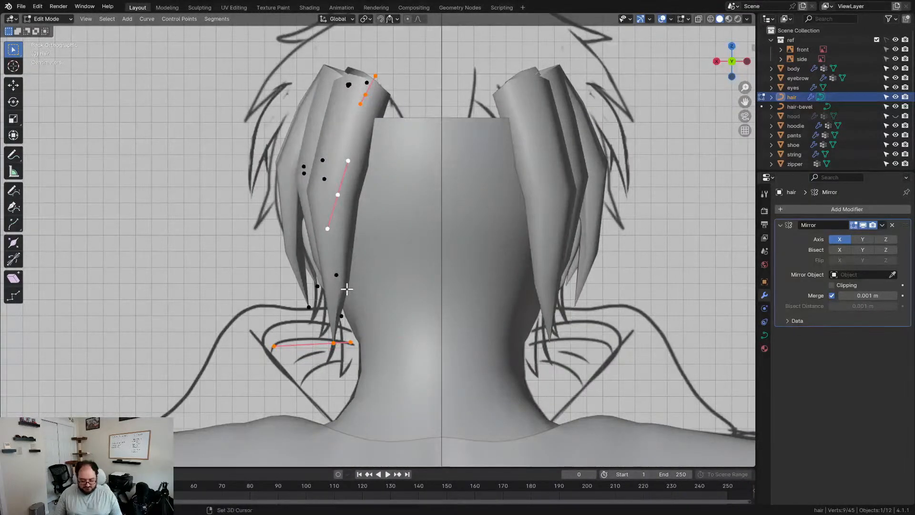
{"action": "key", "text": "g"}
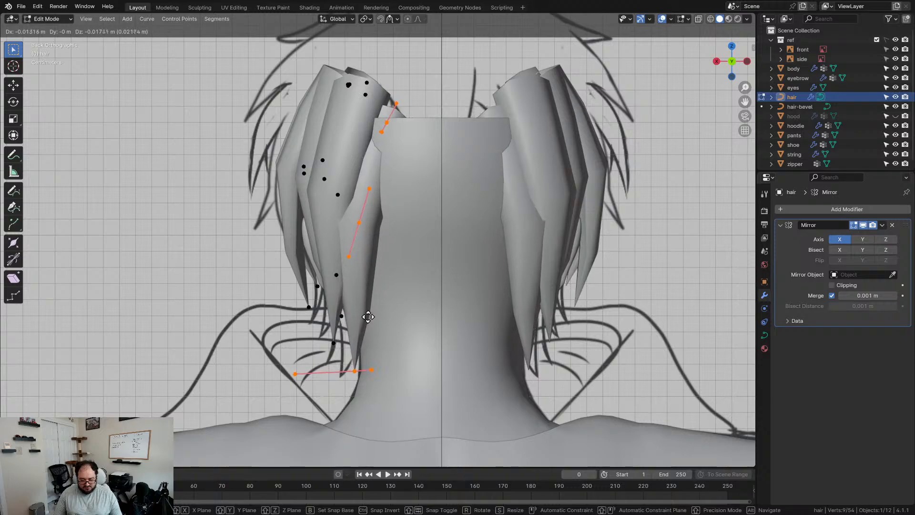
{"action": "left_click", "coordinate": [367, 317]}
{"action": "key", "text": "s"}
{"action": "left_click", "coordinate": [469, 326]}
{"action": "key", "text": "g"}
{"action": "left_click", "coordinate": [468, 312]}
- Rotate the sixth strand 11° about Z and move it 0.018905 m in Y and -0.005952 m in X
{"action": "middle_click_drag", "start_coordinate": [422, 313], "coordinate": [484, 382]}
{"action": "key", "text": "r"}
{"action": "key", "text": "z"}
{"action": "left_click", "coordinate": [480, 357]}
{"action": "key", "text": "g"}
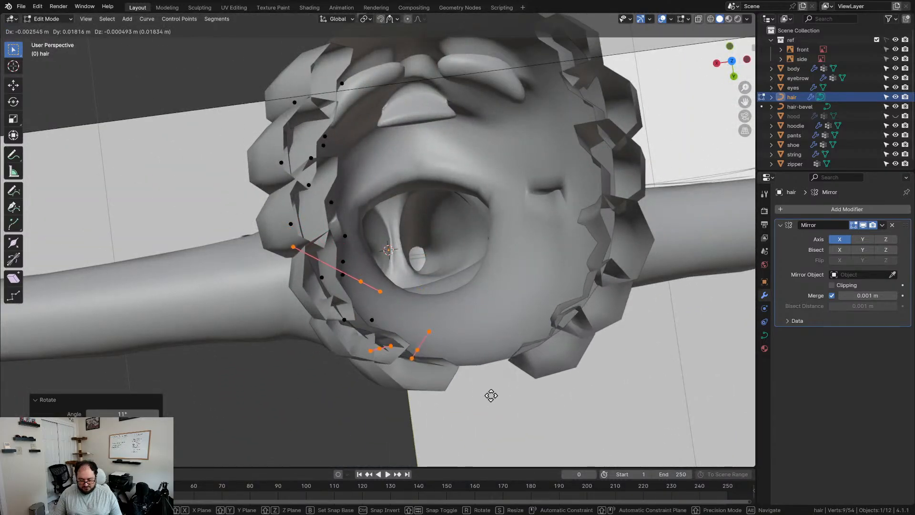
{"action": "left_click", "coordinate": [490, 395]}
{"action": "middle_click_drag", "start_coordinate": [491, 395], "coordinate": [485, 292]}
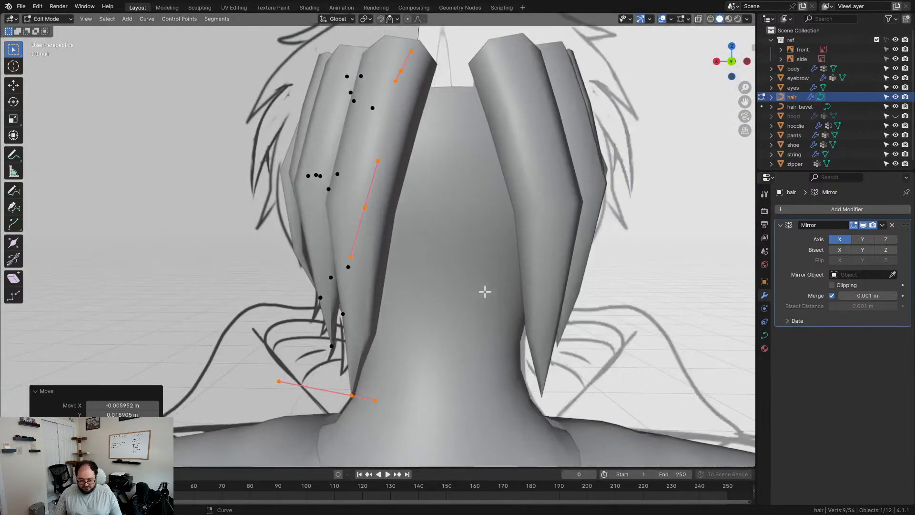
- In side view, move the sixth strand's tip point backward behind the neck and rotate it -41.1°
{"action": "scroll", "coordinate": [485, 292], "scroll_direction": "down", "scroll_amount": 5}
{"action": "key", "text": "KP_3"}
{"action": "scroll", "coordinate": [557, 315], "scroll_direction": "up", "scroll_amount": 4}
{"action": "key", "text": "alt+a"}
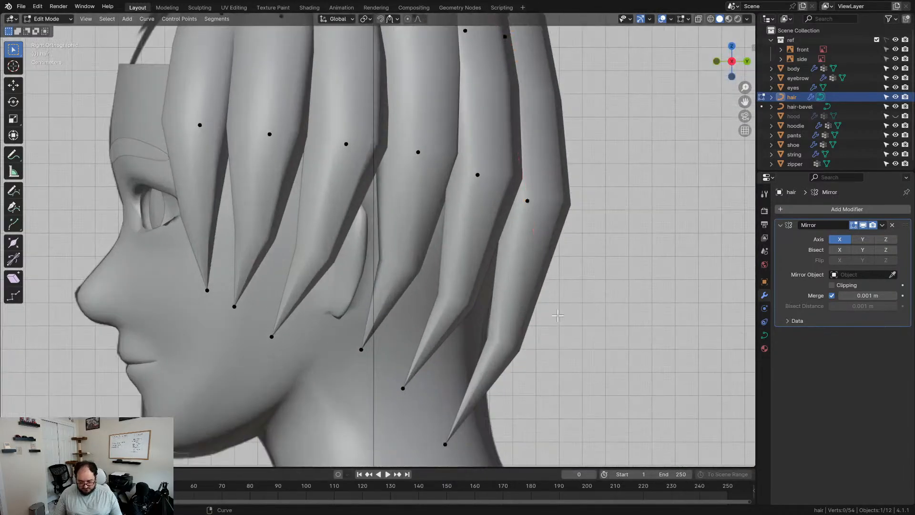
{"action": "scroll", "coordinate": [539, 311], "scroll_direction": "down", "scroll_amount": 2}
{"action": "left_click", "coordinate": [406, 346]}
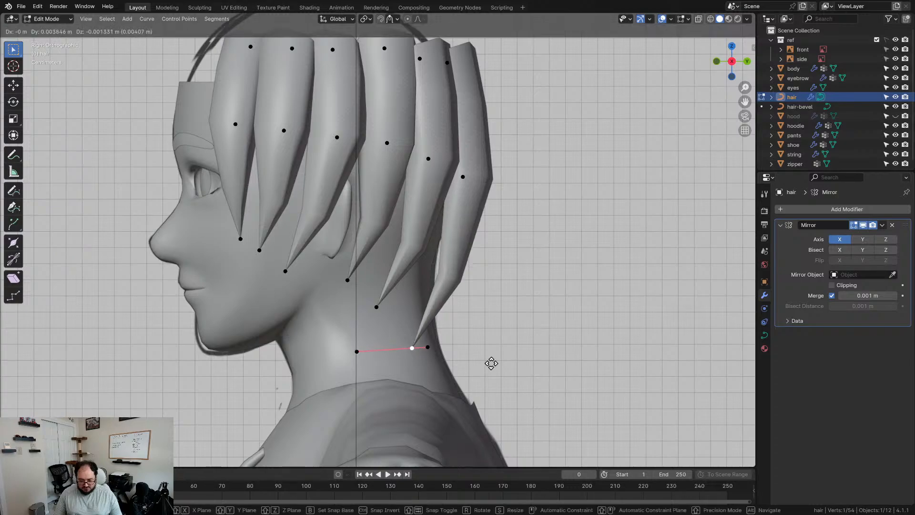
{"action": "key", "text": "r"}
{"action": "left_click", "coordinate": [459, 343]}
{"action": "key", "text": "r"}
{"action": "left_click", "coordinate": [532, 268]}
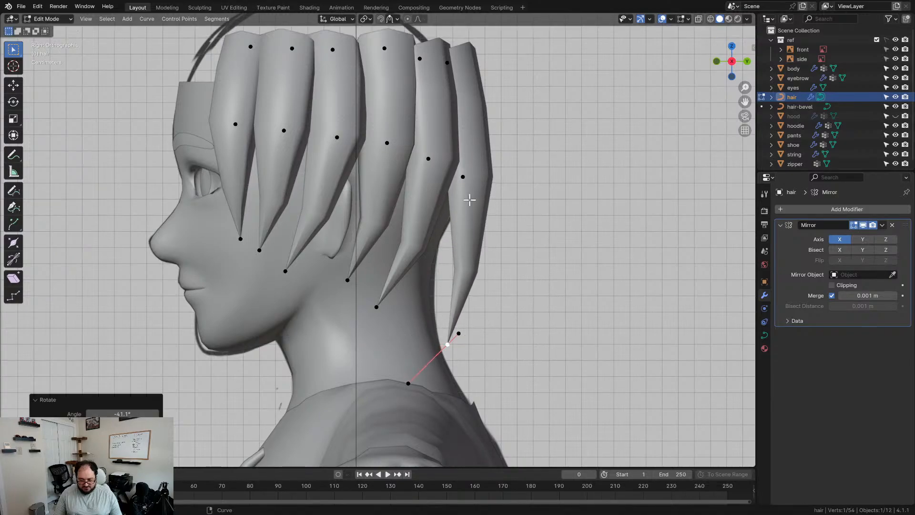
- Rotate the sixth strand's middle point and move it forward and down in side view
{"action": "left_click", "coordinate": [462, 177]}
{"action": "key", "text": "r"}
{"action": "left_click", "coordinate": [516, 285]}
{"action": "key", "text": "g"}
{"action": "left_click", "coordinate": [500, 304]}
- Move the sixth strand's tip up and forward to the back of the neck and rotate the tip point
{"action": "left_click", "coordinate": [437, 344]}
{"action": "key", "text": "g"}
{"action": "left_click", "coordinate": [469, 317]}
{"action": "key", "text": "r"}
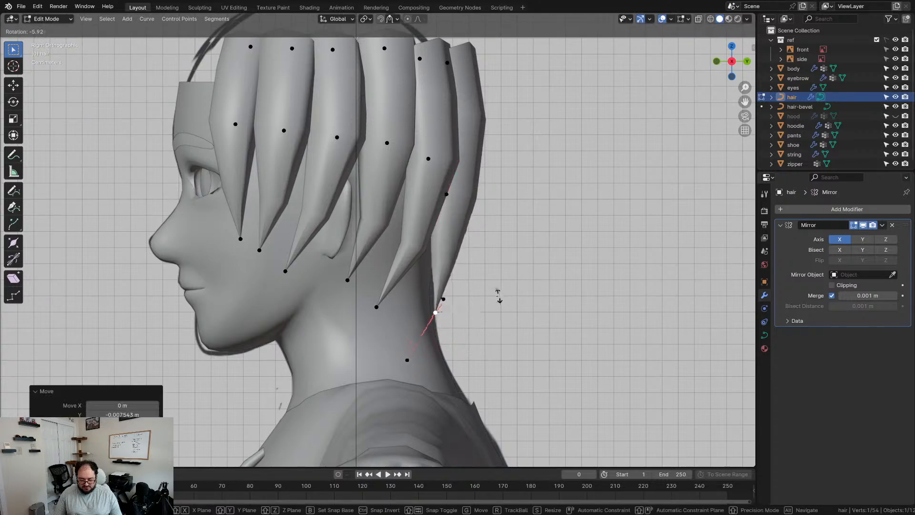
{"action": "left_click", "coordinate": [495, 307]}
- Shorten the handles of the sixth strand's tip point, rotate them -21.7°, and place the tip against the neck
{"action": "left_click", "coordinate": [446, 301]}
{"action": "key", "text": "g"}
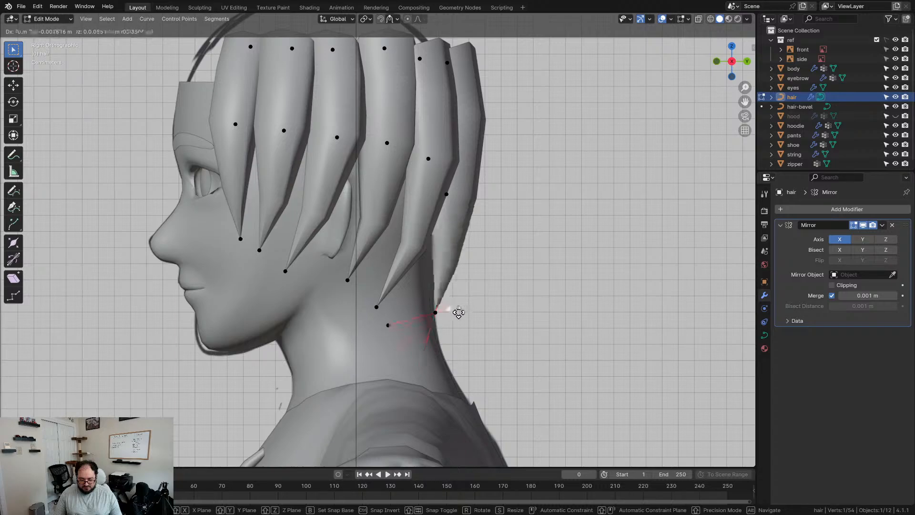
{"action": "left_click", "coordinate": [461, 315]}
{"action": "left_click", "coordinate": [386, 315]}
{"action": "key", "text": "g"}
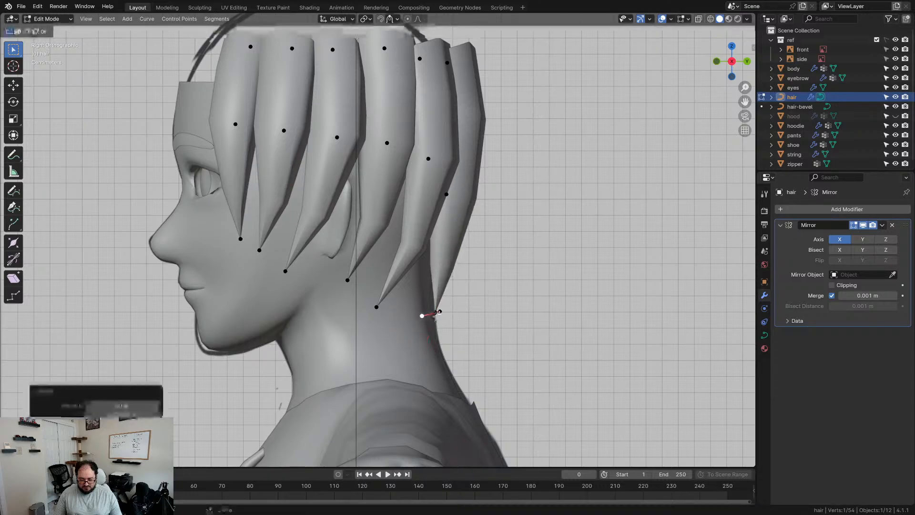
{"action": "left_click_drag", "start_coordinate": [489, 354], "coordinate": [490, 355]}
{"action": "key", "text": "g"}
{"action": "left_click", "coordinate": [502, 350]}
{"action": "key", "text": "r"}
{"action": "left_click", "coordinate": [517, 313]}
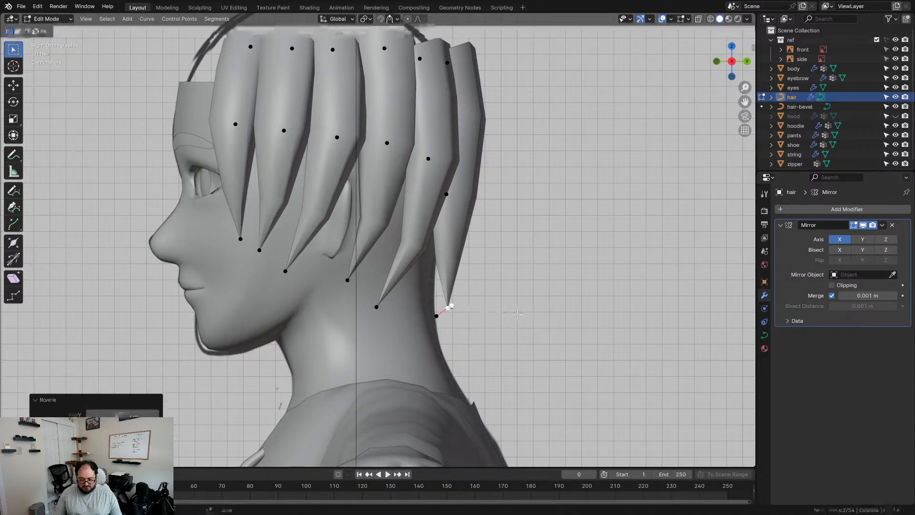
{"action": "key", "text": "g"}
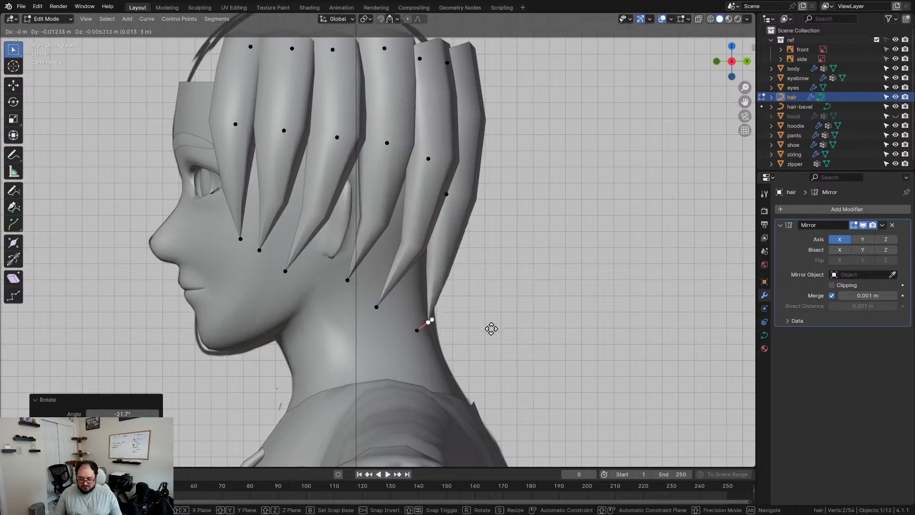
{"action": "left_click", "coordinate": [491, 325]}
- Rotate the sixth strand's middle point again and shift it slightly forward and down to follow the head
{"action": "left_click", "coordinate": [449, 262]}
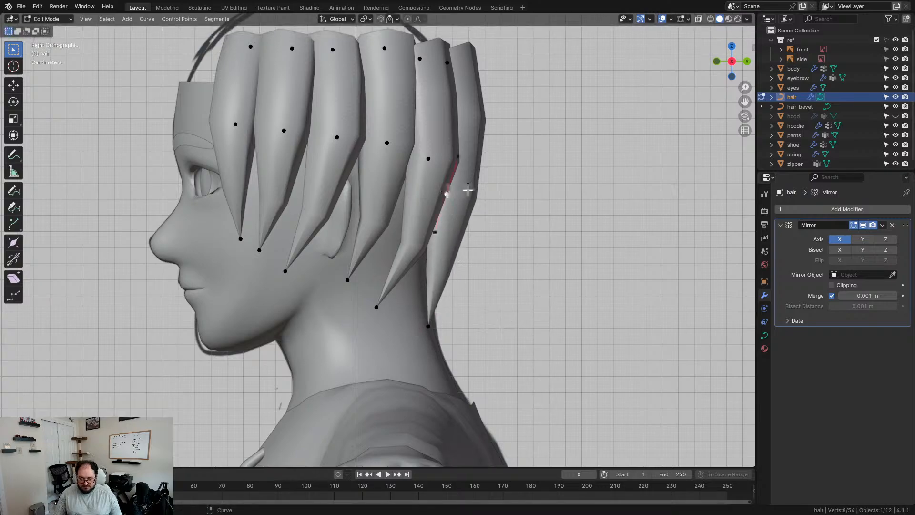
{"action": "key", "text": "r"}
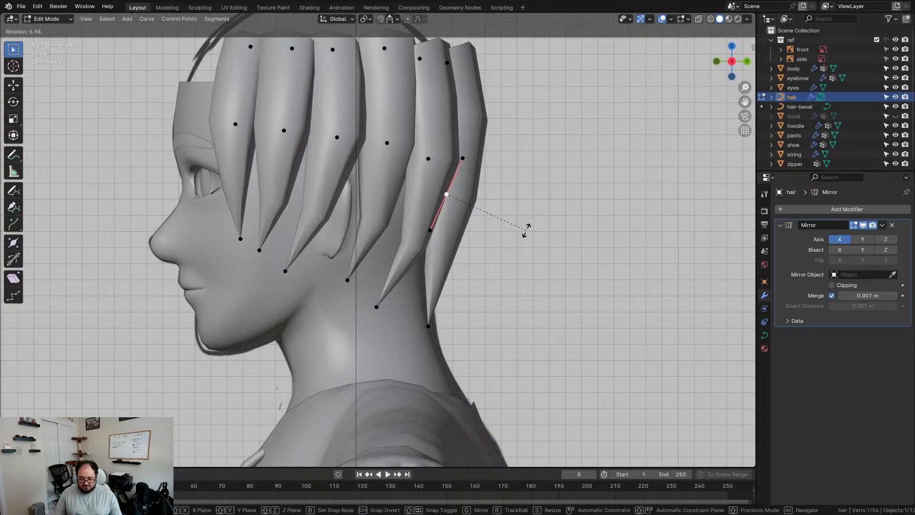
{"action": "left_click", "coordinate": [522, 240]}
{"action": "key", "text": "g"}
{"action": "left_click", "coordinate": [512, 252]}
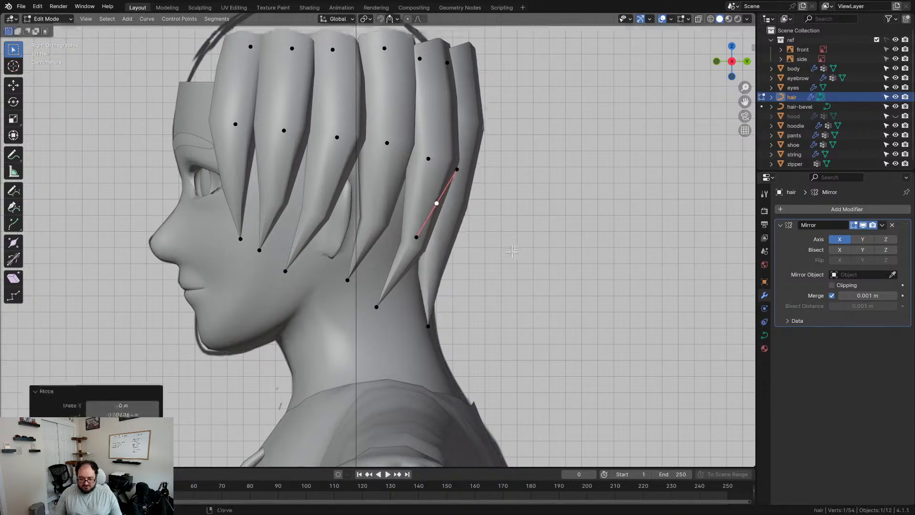
- Move the sixth strand's tip 0.010945 m backward in Y, and outward to the reference hair in back view
{"action": "left_click", "coordinate": [428, 326]}
{"action": "key", "text": "g"}
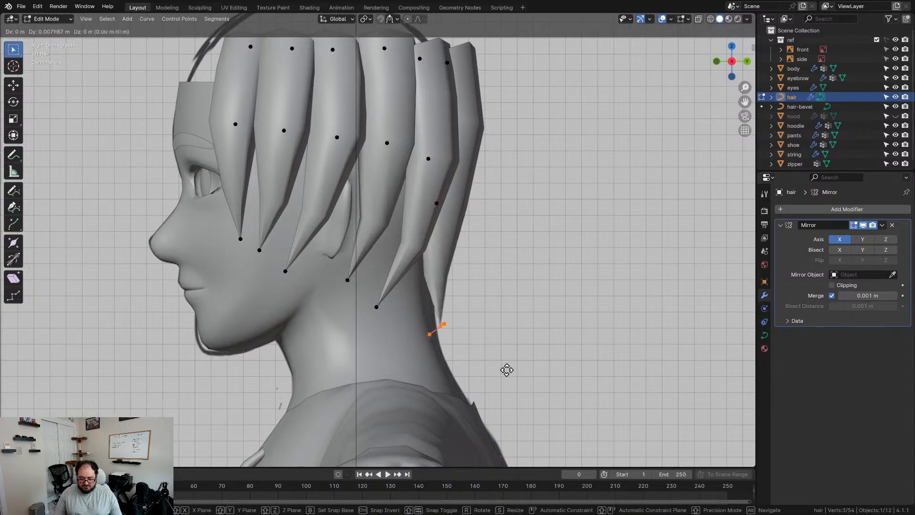
{"action": "left_click", "coordinate": [512, 377]}
{"action": "middle_click_drag", "start_coordinate": [511, 377], "coordinate": [377, 331]}
{"action": "key", "text": "ctrl+KP_1"}
{"action": "scroll", "coordinate": [376, 331], "scroll_direction": "up", "scroll_amount": 5}
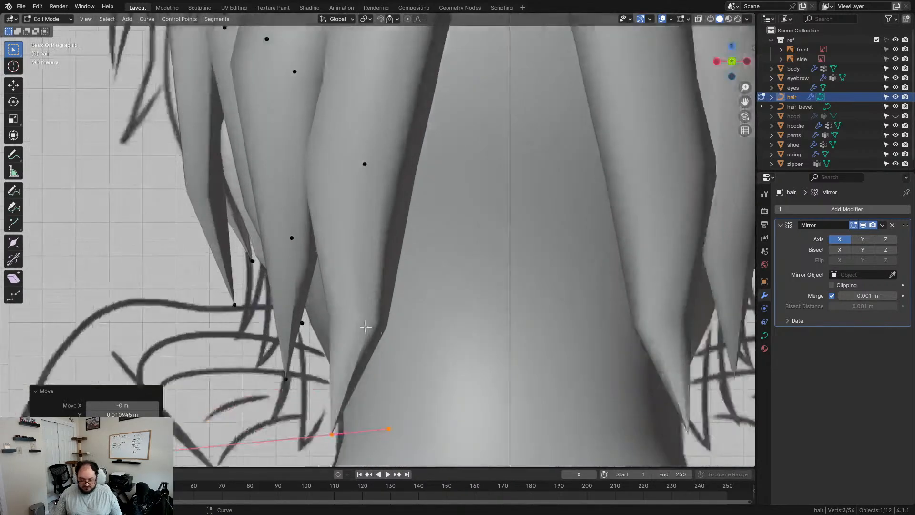
{"action": "left_click", "coordinate": [347, 374]}
{"action": "key", "text": "g"}
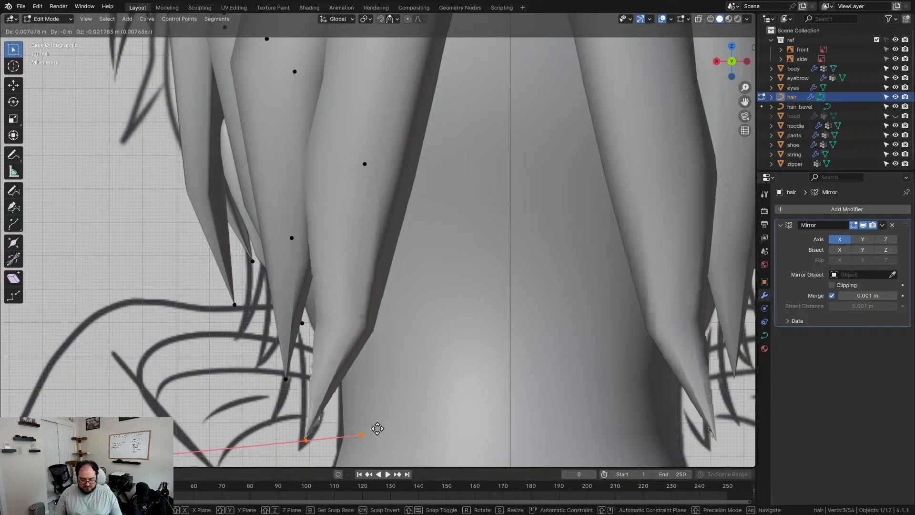
{"action": "left_click", "coordinate": [376, 429]}
- Move the sixth strand's middle point 0.00321 m in X and fine-tune it outward in back view
{"action": "left_click", "coordinate": [365, 164]}
{"action": "key", "text": "g"}
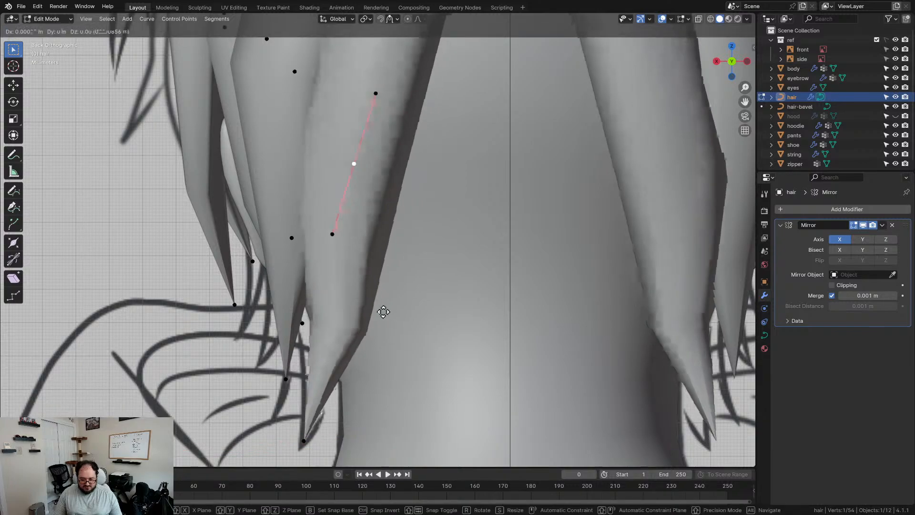
{"action": "left_click", "coordinate": [382, 312]}
{"action": "scroll", "coordinate": [395, 307], "scroll_direction": "down", "scroll_amount": 4}
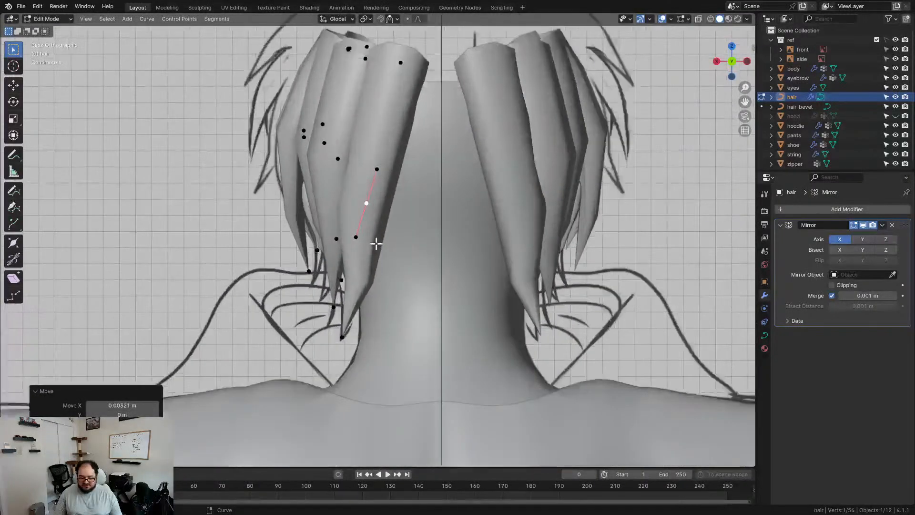
{"action": "left_click", "coordinate": [387, 168]}
{"action": "key", "text": "g"}
{"action": "left_click", "coordinate": [362, 192]}
- Shift the sixth strand's top point outward beside the fifth strand and move its middle point 0.001331 m in X
{"action": "left_click", "coordinate": [401, 65]}
{"action": "key", "text": "g"}
{"action": "left_click", "coordinate": [397, 92]}
{"action": "left_click", "coordinate": [366, 193]}
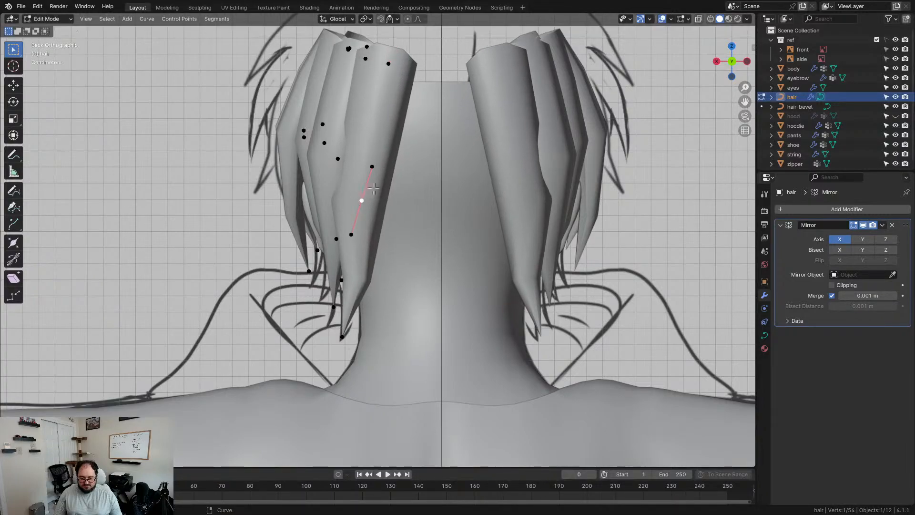
{"action": "key", "text": "g"}
{"action": "left_click", "coordinate": [374, 187]}
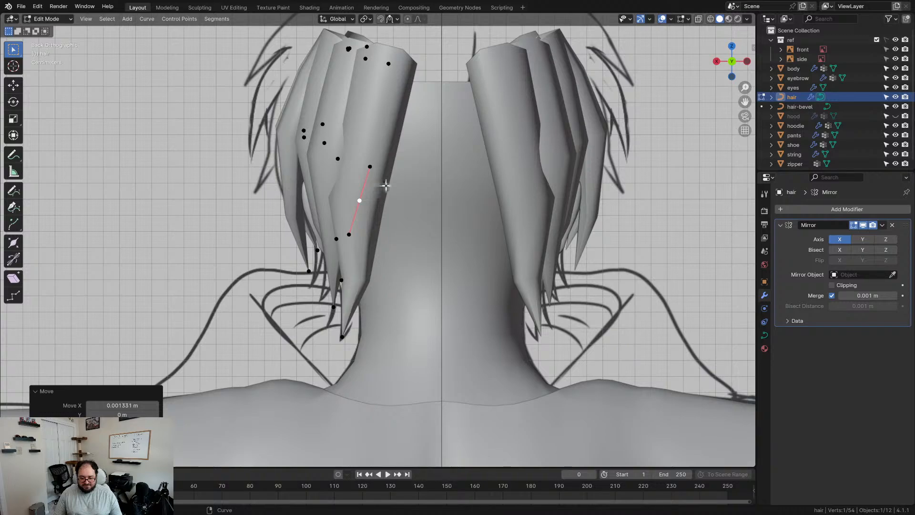
- Duplicate the whole sixth strand and move the copy -0.027068 m in X to the centre back of the head
{"action": "key", "text": "ctrl+KP_Add"}
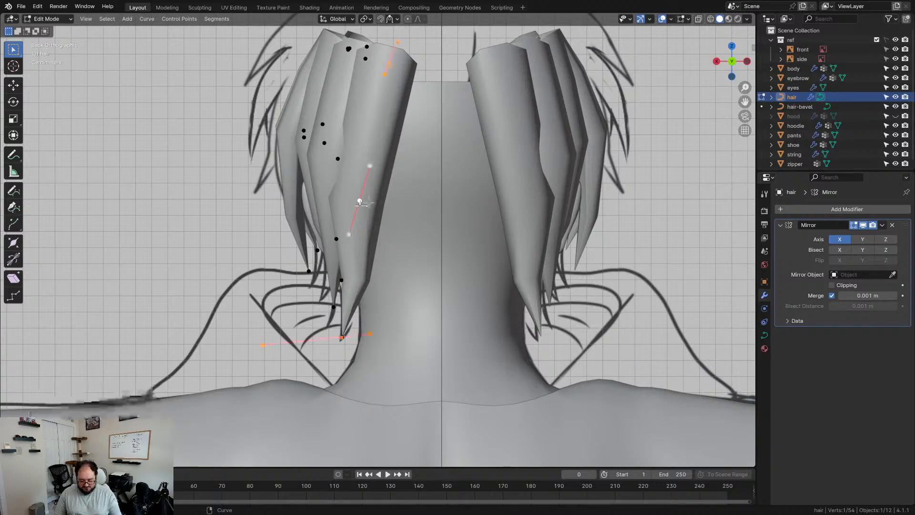
{"action": "key", "text": "g"}
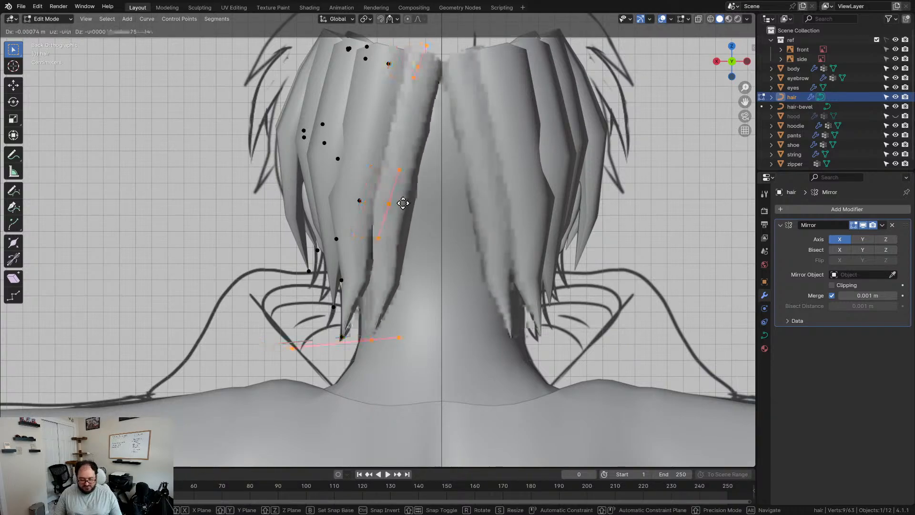
{"action": "left_click", "coordinate": [417, 206]}
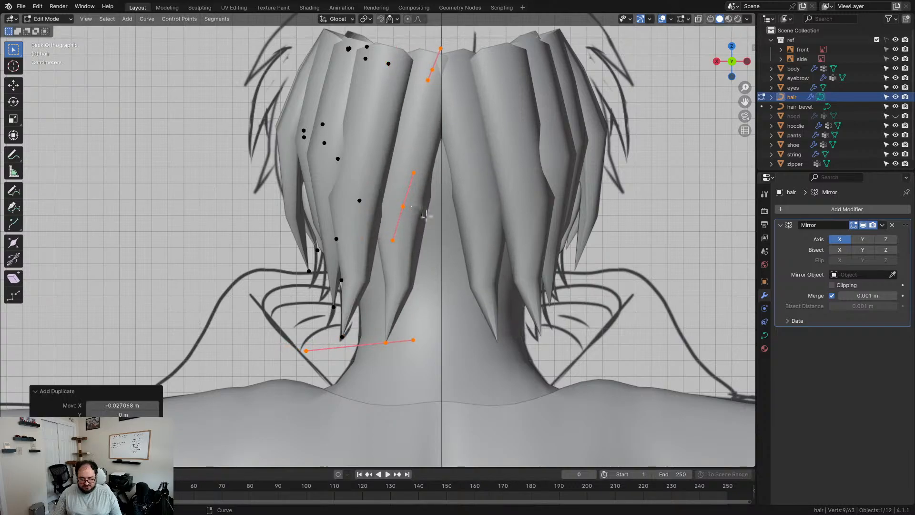
- Lower the seventh strand's tip outward to the base of the neck, rotate it, and move its middle point down
{"action": "left_click", "coordinate": [422, 337]}
{"action": "key", "text": "g"}
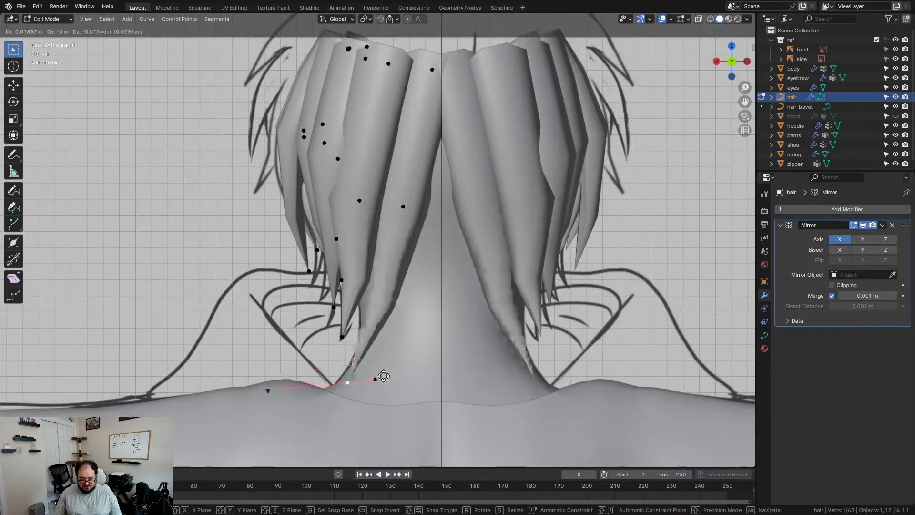
{"action": "left_click", "coordinate": [380, 387]}
{"action": "left_click", "coordinate": [403, 205]}
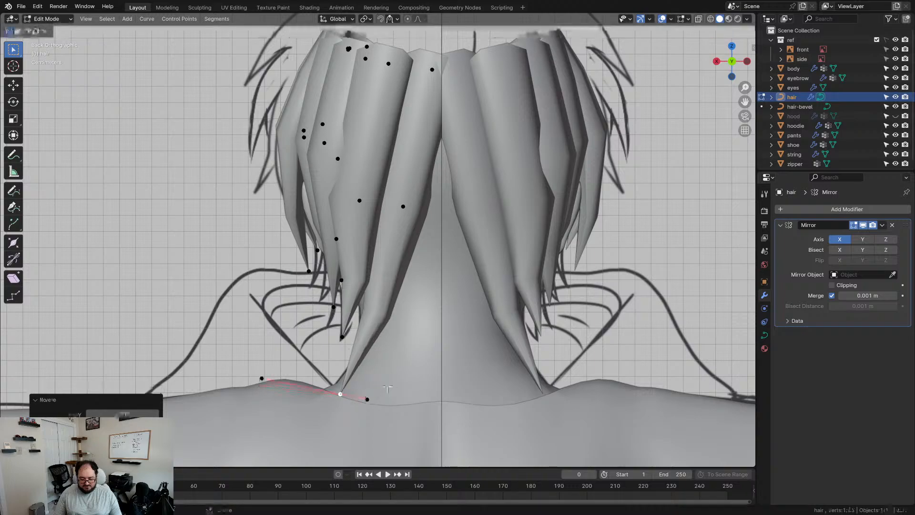
{"action": "key", "text": "g"}
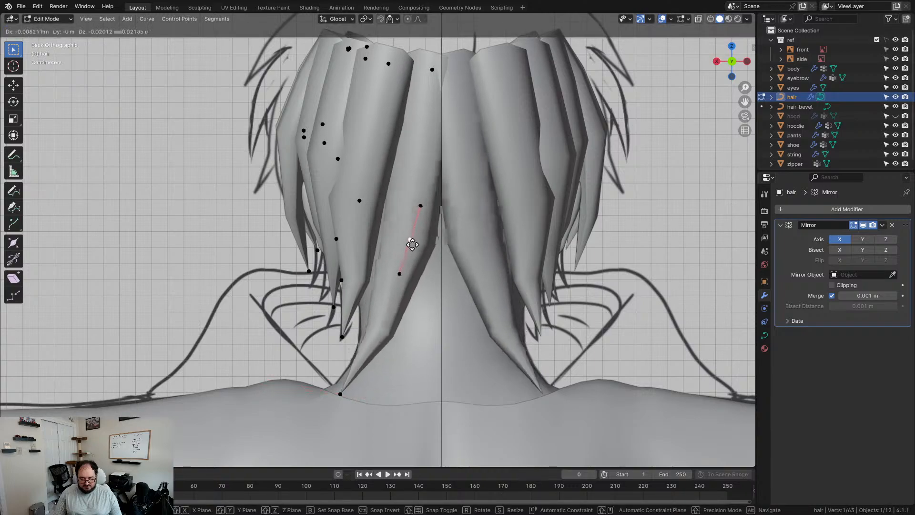
{"action": "left_click", "coordinate": [406, 244]}
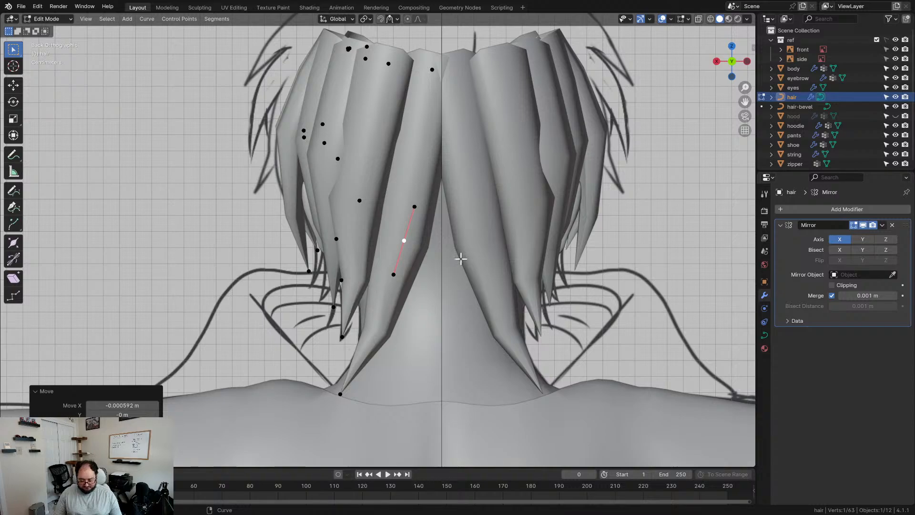
- Widen the seventh strand at its middle point by a factor of 1.283, nudge that point outward in back view, and adjust its depth along Y
{"action": "key", "text": "r"}
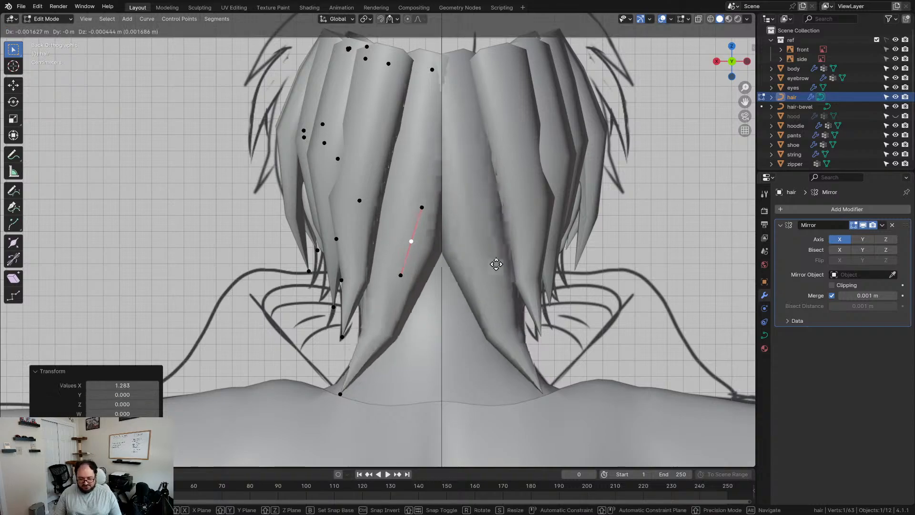
{"action": "left_click", "coordinate": [476, 216]}
{"action": "middle_click_drag", "start_coordinate": [477, 215], "coordinate": [555, 190]}
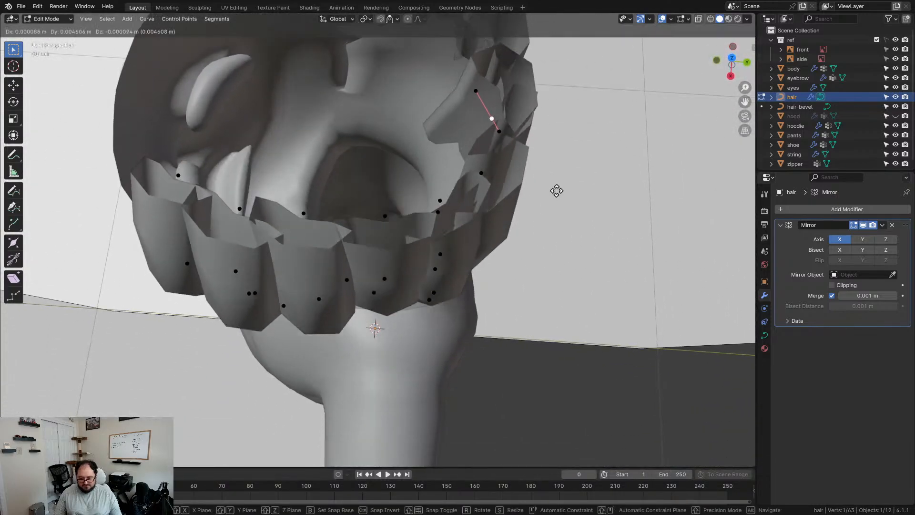
{"action": "key", "text": "g"}
{"action": "key", "text": "y"}
{"action": "left_click", "coordinate": [573, 196]}
{"action": "middle_click_drag", "start_coordinate": [573, 196], "coordinate": [394, 231]}
{"action": "scroll", "coordinate": [435, 196], "scroll_direction": "up", "scroll_amount": 2}
{"action": "left_click", "coordinate": [409, 257]}
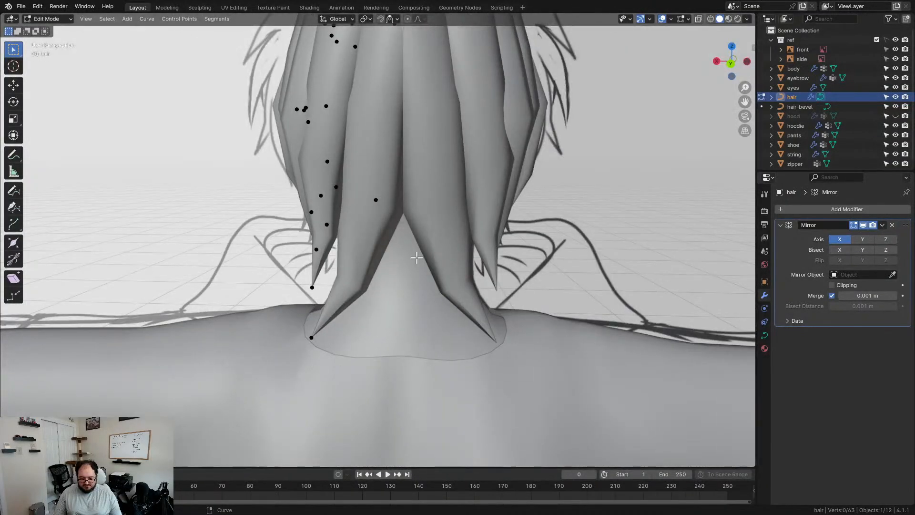
- Move the seventh strand's top point outward in X, away from the centre line in back view
{"action": "key", "text": "KP_1"}
{"action": "key", "text": "ctrl+KP_1"}
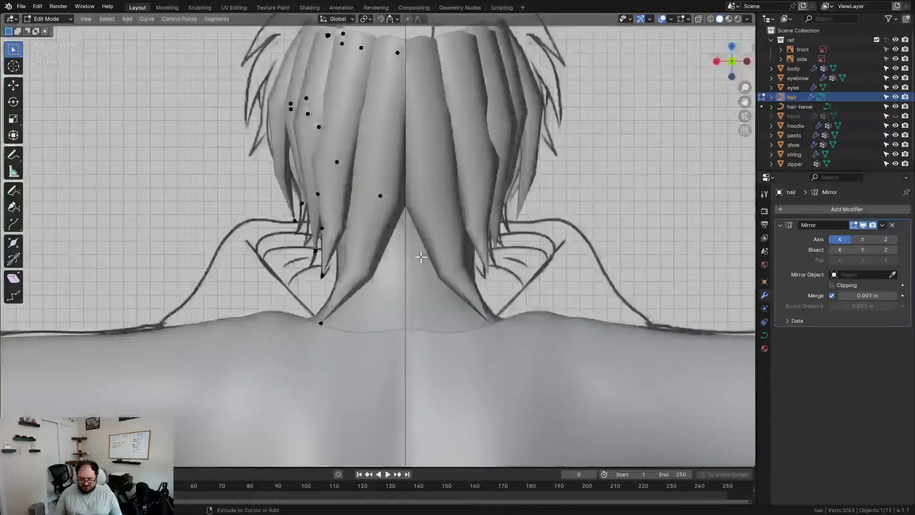
{"action": "middle_click_drag", "start_coordinate": [402, 187], "coordinate": [400, 252], "text": "shift"}
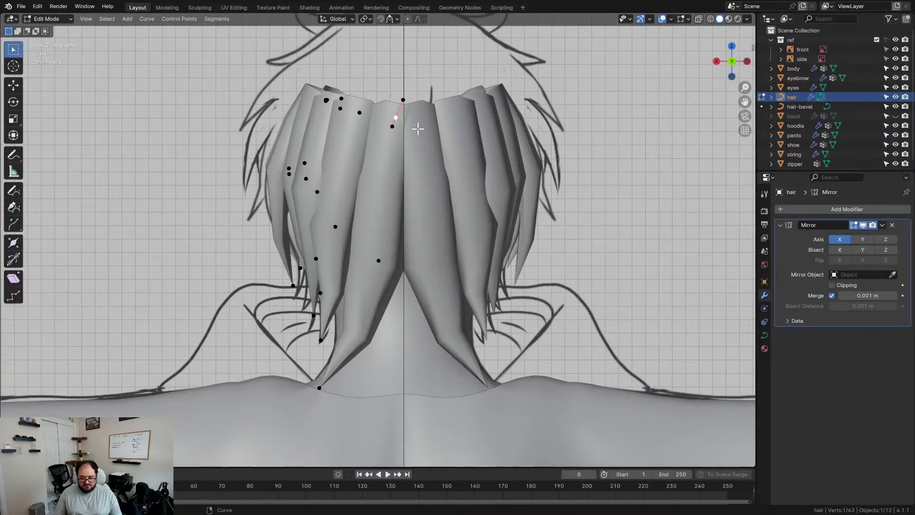
{"action": "scroll", "coordinate": [417, 128], "scroll_direction": "up", "scroll_amount": 1}
{"action": "key", "text": "g"}
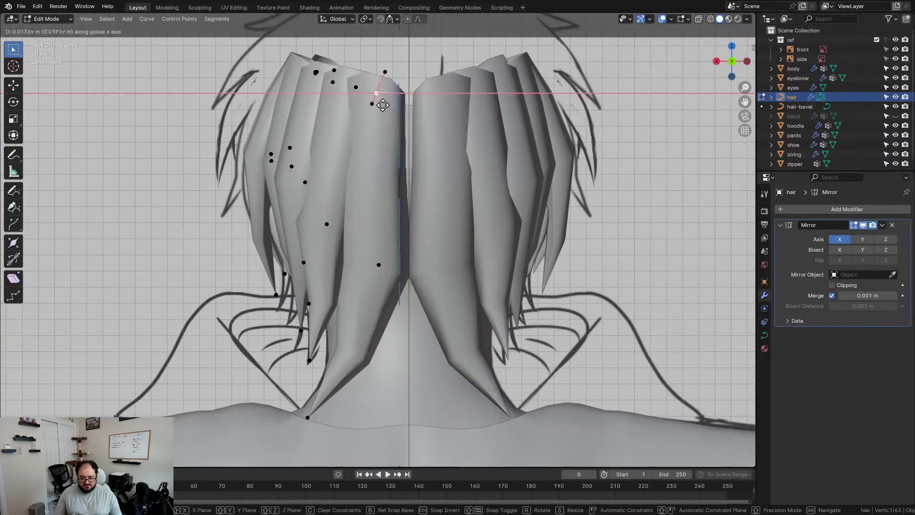
{"action": "left_click", "coordinate": [382, 106]}
- Move the seventh strand's middle point outward along X by 0.004142 m and a further 0.003287 m
{"action": "left_click", "coordinate": [425, 267]}
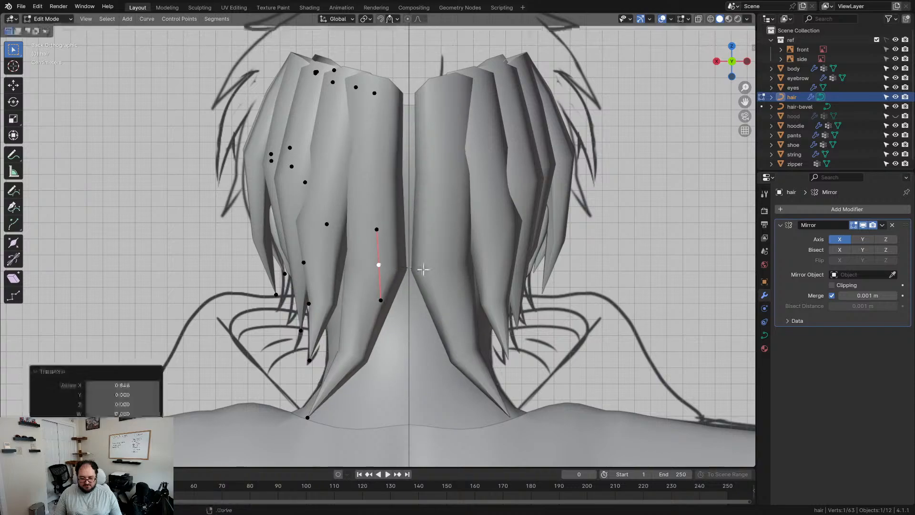
{"action": "key", "text": "g"}
{"action": "key", "text": "x"}
{"action": "left_click", "coordinate": [417, 268]}
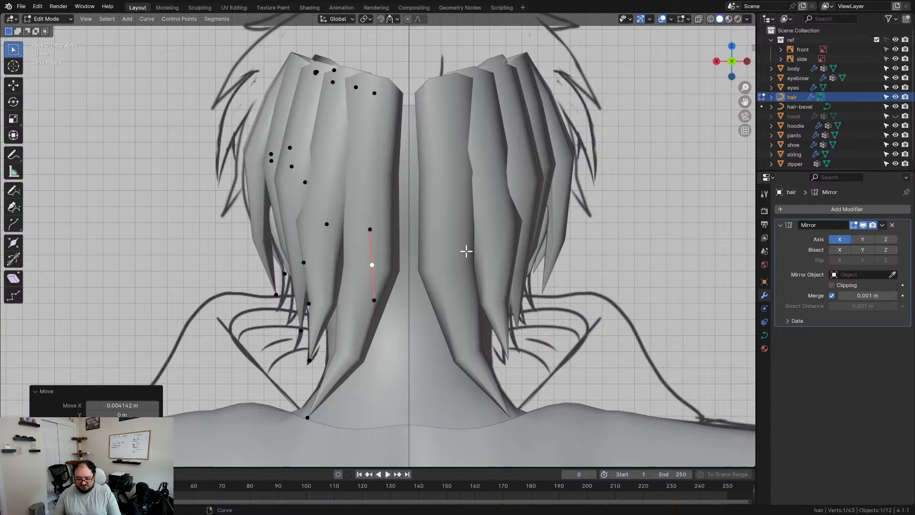
{"action": "scroll", "coordinate": [466, 251], "scroll_direction": "up", "scroll_amount": 2}
{"action": "key", "text": "g"}
{"action": "key", "text": "x"}
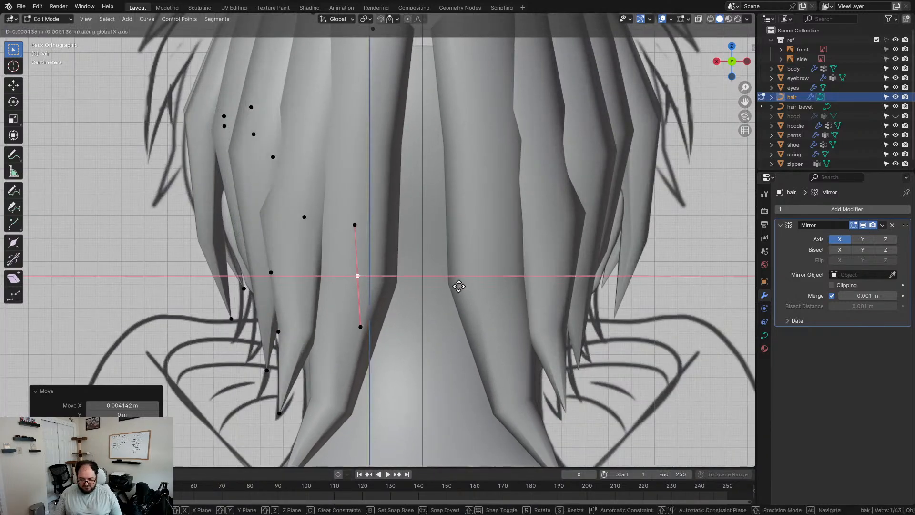
{"action": "left_click", "coordinate": [462, 284]}
{"action": "scroll", "coordinate": [429, 244], "scroll_direction": "down", "scroll_amount": 3}
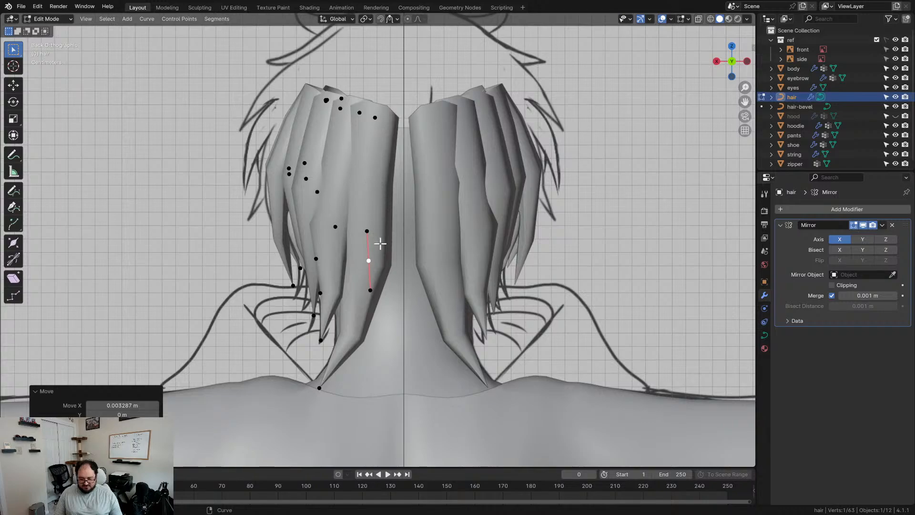
- Duplicate the whole seventh strand and place the copy at the centre back of the head
{"action": "key", "text": "l"}
{"action": "key", "text": "g"}
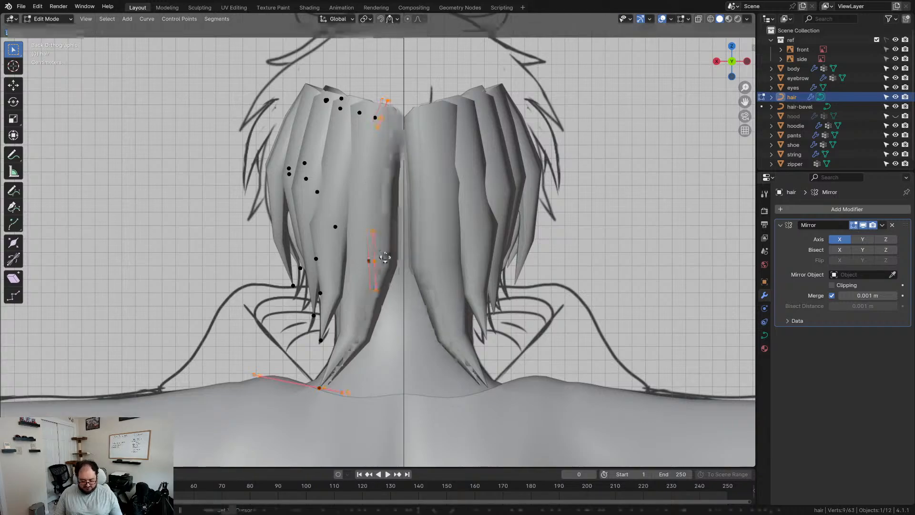
{"action": "left_click", "coordinate": [411, 260]}
- Position the eighth strand's tip outward at the base of the neck, adjusting its depth against the neck from the side
{"action": "left_click", "coordinate": [345, 392]}
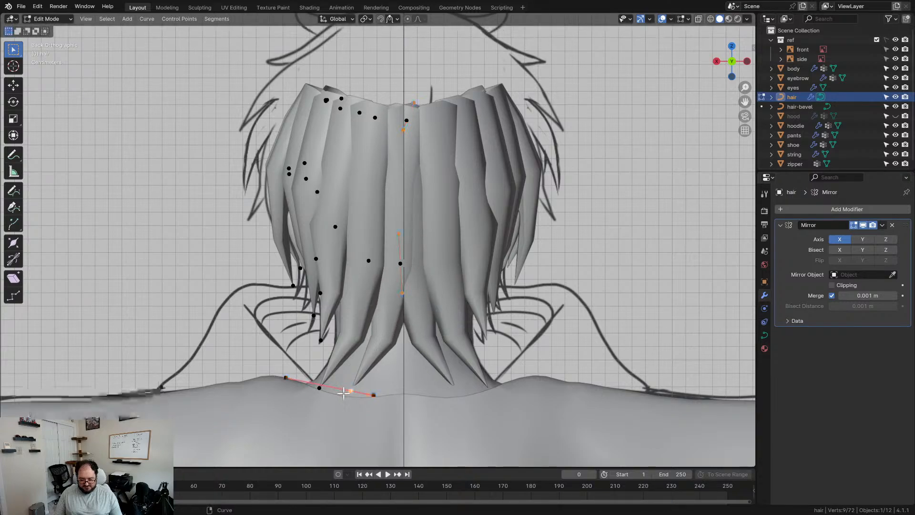
{"action": "key", "text": "g"}
{"action": "left_click", "coordinate": [334, 422]}
{"action": "middle_click_drag", "start_coordinate": [378, 432], "coordinate": [490, 431]}
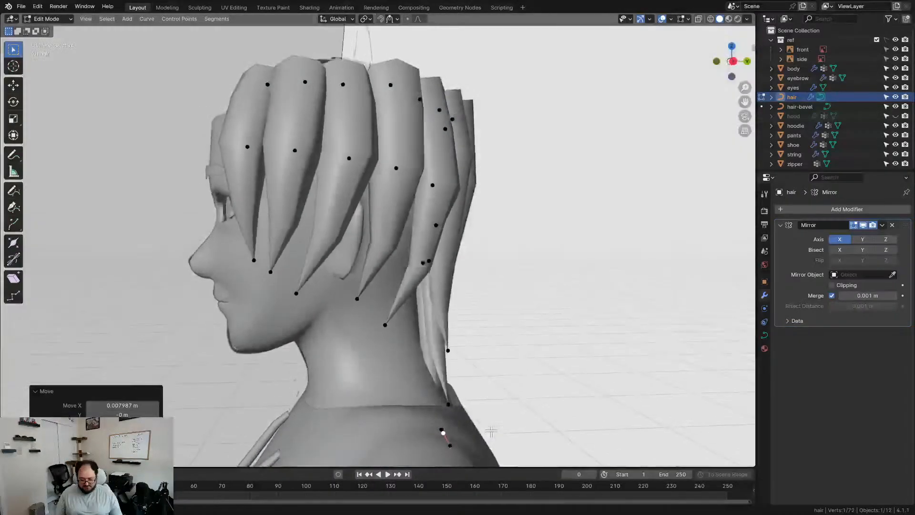
{"action": "key", "text": "g"}
{"action": "left_click", "coordinate": [519, 398]}
{"action": "middle_click_drag", "start_coordinate": [518, 399], "coordinate": [310, 423]}
{"action": "left_click", "coordinate": [365, 413]}
{"action": "key", "text": "g"}
{"action": "left_click", "coordinate": [494, 392]}
{"action": "left_click", "coordinate": [311, 424]}
{"action": "key", "text": "g"}
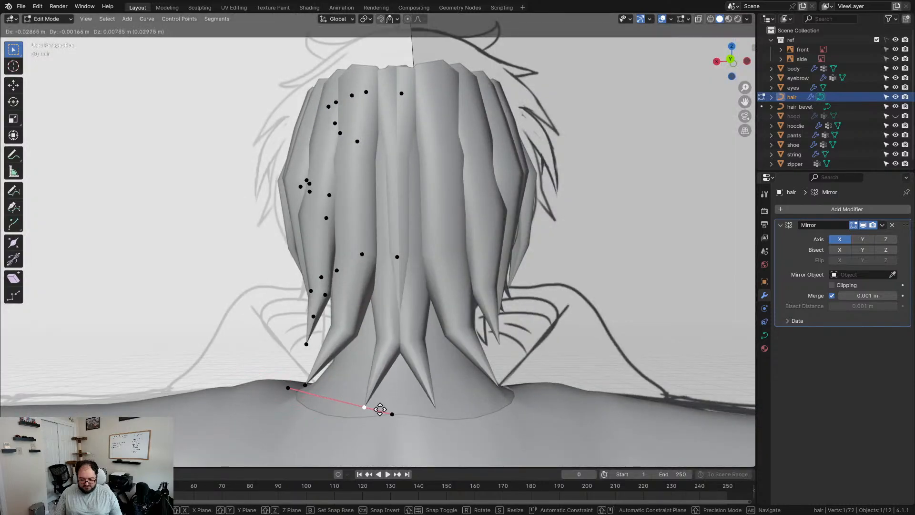
{"action": "left_click", "coordinate": [353, 407]}
- Move the seventh strand's tip -0.002733 m in X, rotate the eighth strand's tip -11°, and nudge that tip upward
{"action": "left_click", "coordinate": [307, 384]}
{"action": "key", "text": "g"}
{"action": "left_click", "coordinate": [318, 373]}
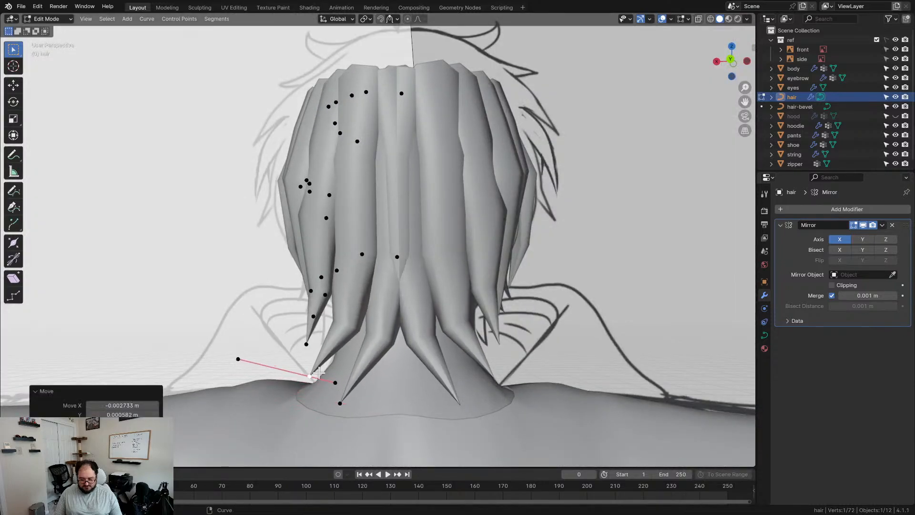
{"action": "left_click", "coordinate": [337, 400]}
{"action": "key", "text": "r"}
{"action": "left_click", "coordinate": [453, 375]}
{"action": "key", "text": "g"}
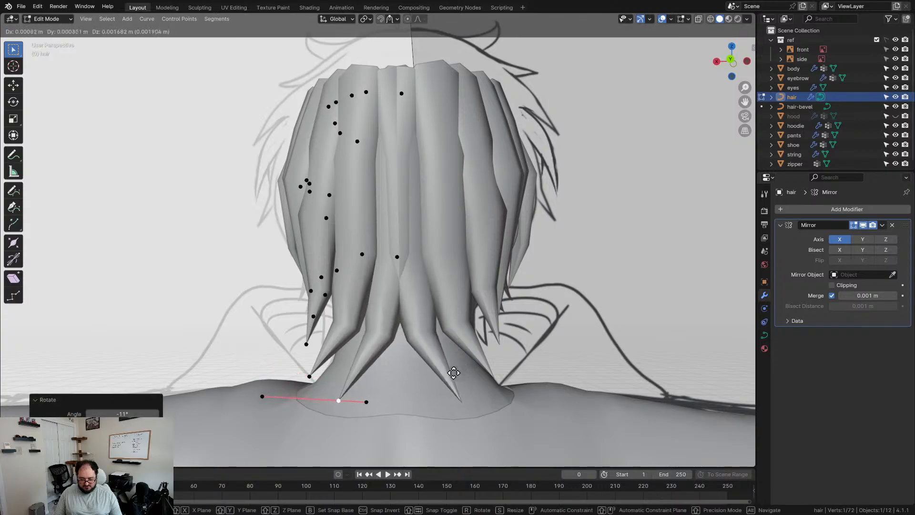
{"action": "left_click", "coordinate": [453, 372]}
- Fine-tune the position of the eighth strand's middle point from the side
{"action": "middle_click_drag", "start_coordinate": [398, 260], "coordinate": [523, 282]}
{"action": "left_click", "coordinate": [450, 286]}
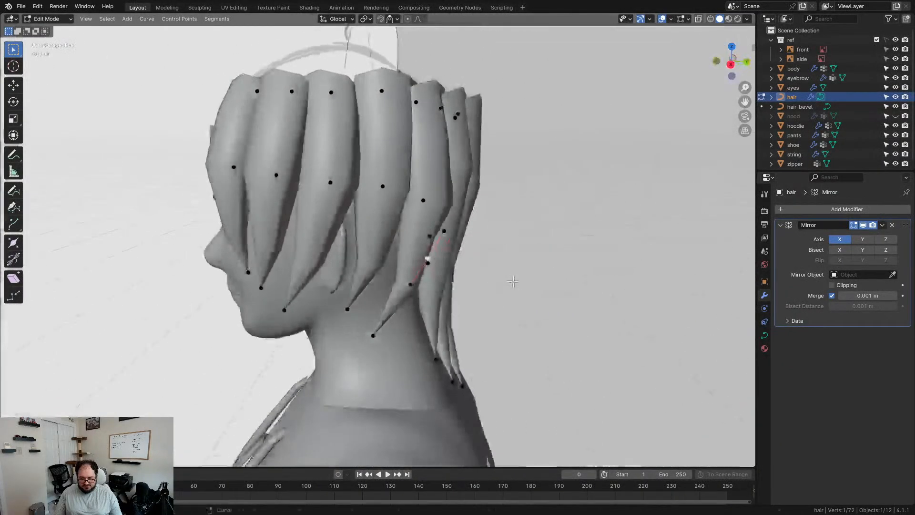
{"action": "key", "text": "g"}
{"action": "left_click", "coordinate": [498, 115]}
{"action": "middle_click_drag", "start_coordinate": [484, 176], "coordinate": [424, 170]}
{"action": "middle_click_drag", "start_coordinate": [408, 215], "coordinate": [536, 216]}
- Leave Edit Mode and examine the head against the front reference with the hair hidden and shown
{"action": "key", "text": "Tab"}
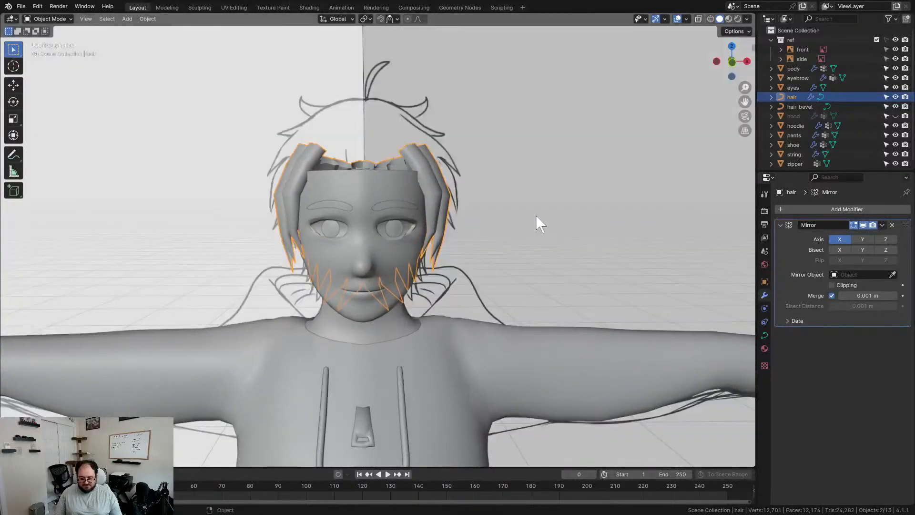
{"action": "key", "text": "h"}
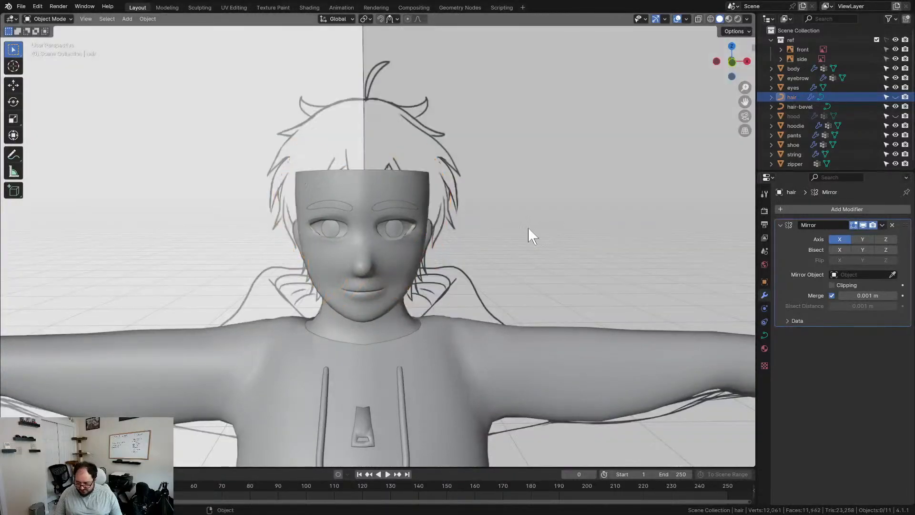
{"action": "key", "text": "alt+h"}
{"action": "middle_click_drag", "start_coordinate": [494, 224], "coordinate": [475, 221]}
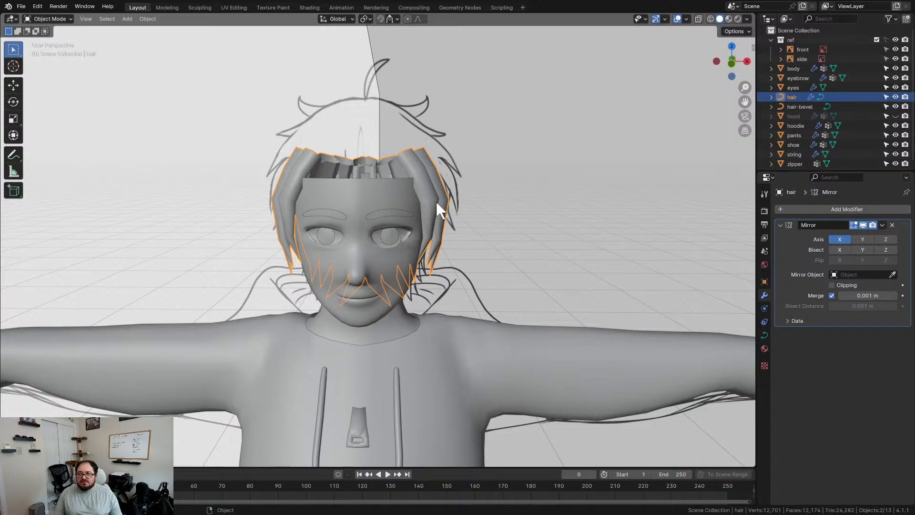
{"action": "middle_click_drag", "start_coordinate": [436, 202], "coordinate": [487, 198]}
{"action": "key", "text": "KP_1"}
{"action": "scroll", "coordinate": [491, 193], "scroll_direction": "up", "scroll_amount": 2}
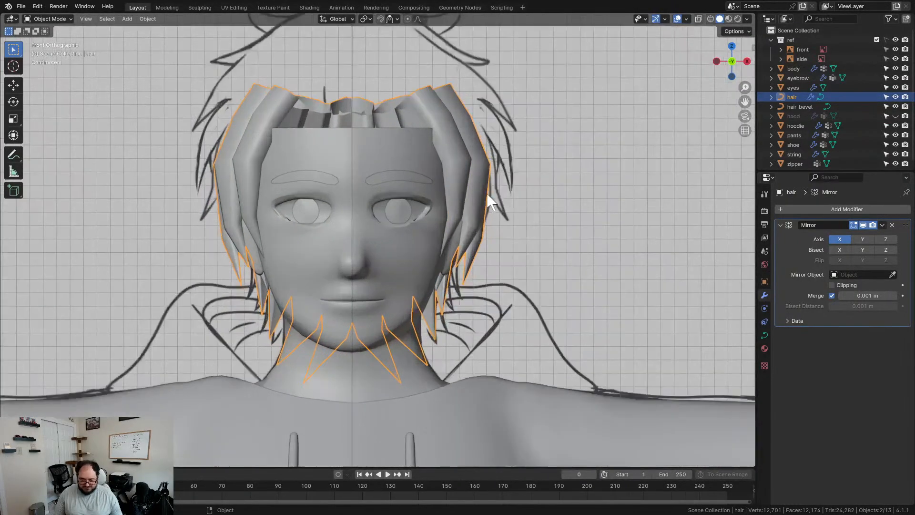
{"action": "scroll", "coordinate": [489, 191], "scroll_direction": "down", "scroll_amount": 2}
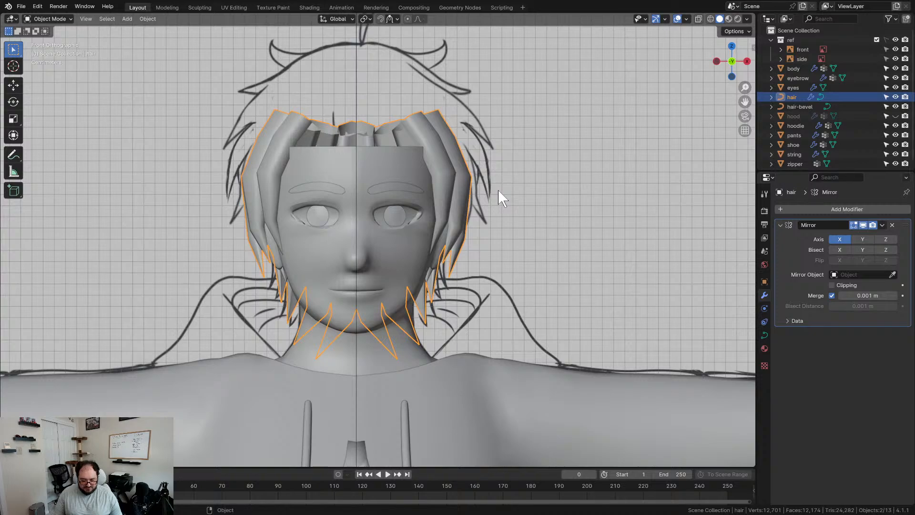
- Save the file and duplicate the hair object in place
{"action": "key", "text": "ctrl+s"}
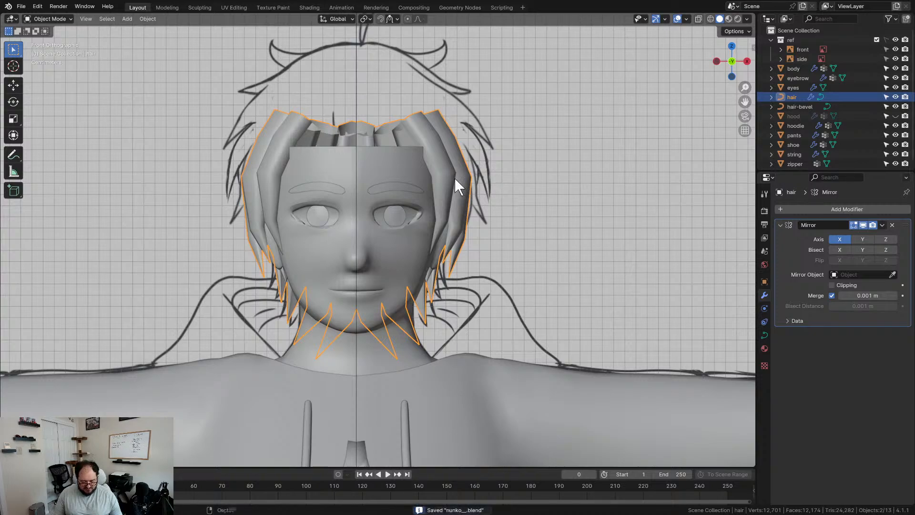
{"action": "key", "text": "shift+d"}
{"action": "key", "text": "Escape"}
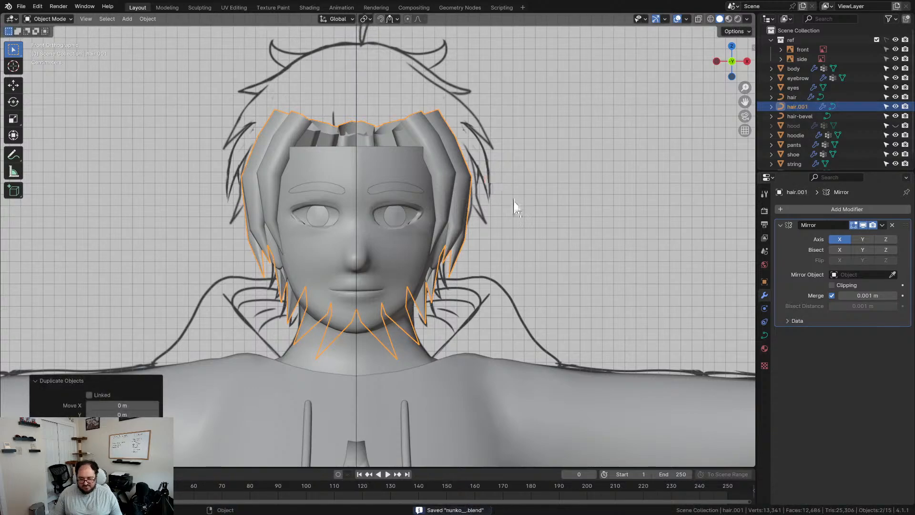
- Shift all control points of the duplicated hair upward and 0.0164 m outward in X, and pull them back inward about 0.005 m
{"action": "key", "text": "Tab"}
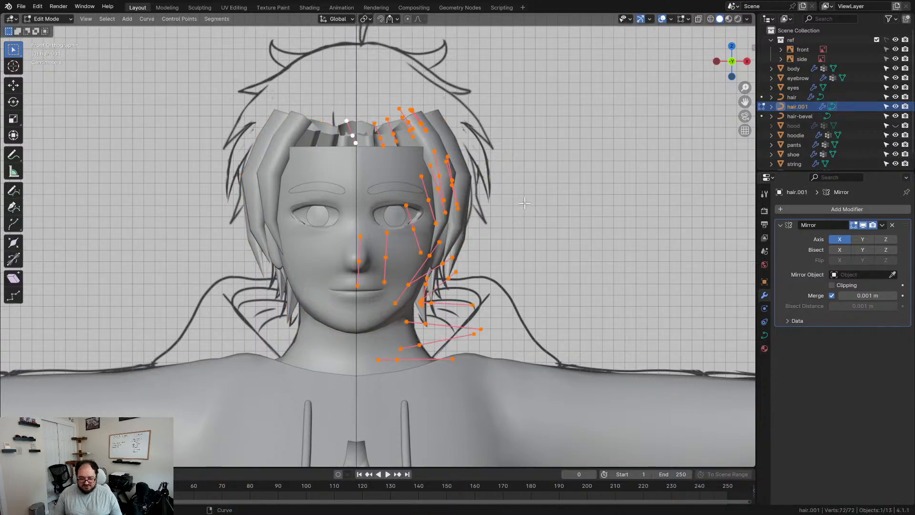
{"action": "key", "text": "g"}
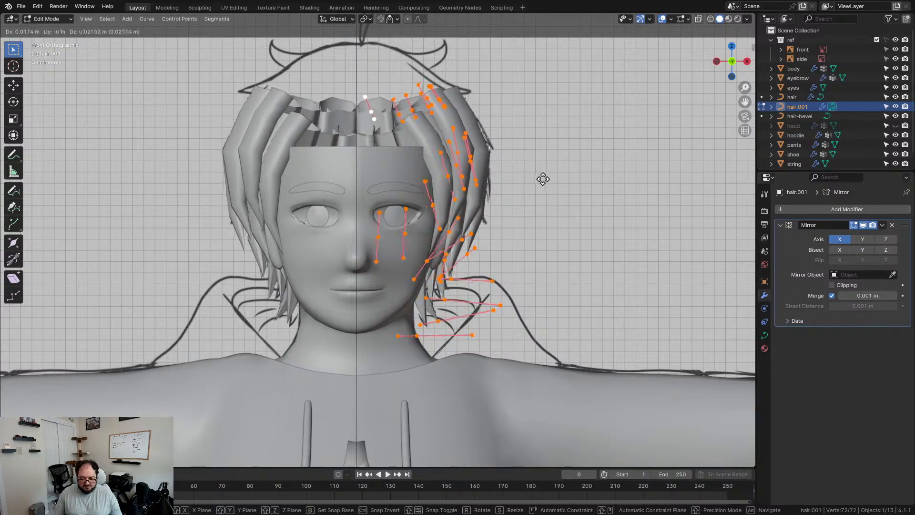
{"action": "left_click", "coordinate": [543, 179]}
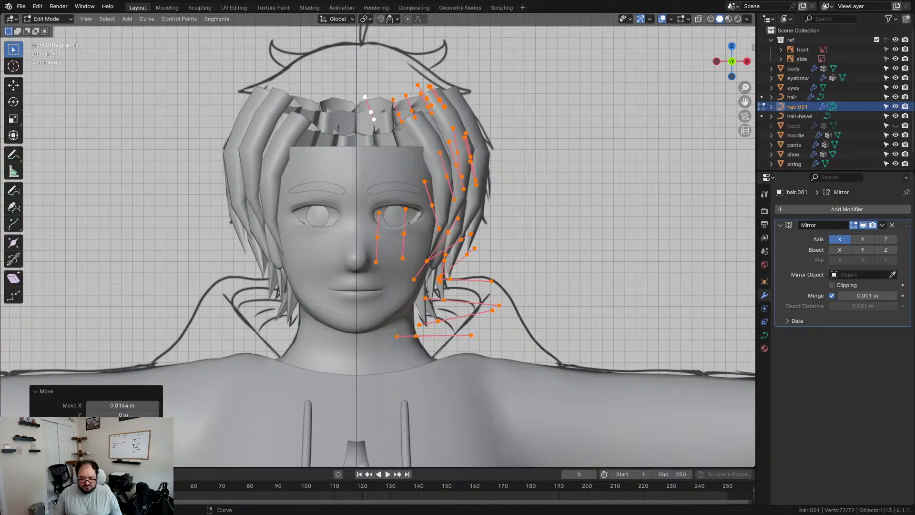
{"action": "key", "text": "g"}
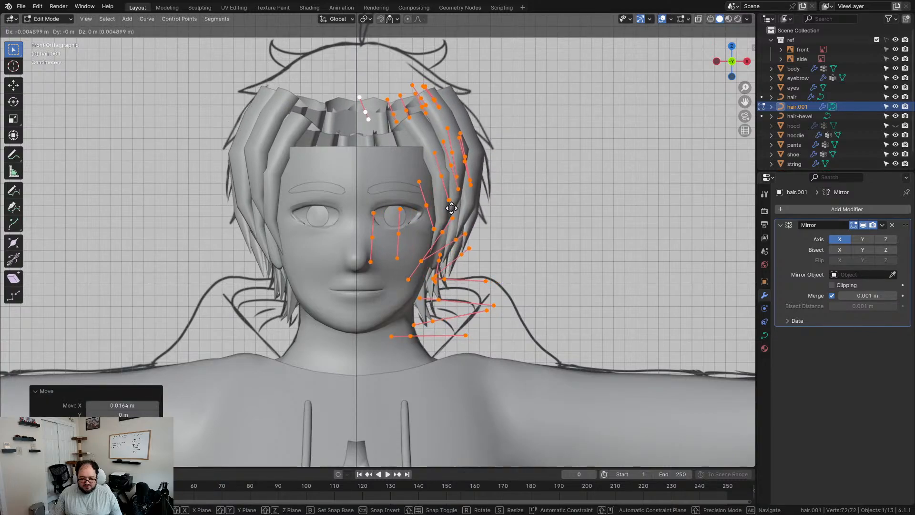
{"action": "left_click", "coordinate": [454, 208]}
- Select the tips of the duplicate's side strands and move them outward and slightly up to match the front reference
{"action": "middle_click_drag", "start_coordinate": [453, 208], "coordinate": [364, 364]}
{"action": "left_click", "coordinate": [300, 332]}
{"action": "left_click_drag", "start_coordinate": [307, 223], "coordinate": [363, 284]}
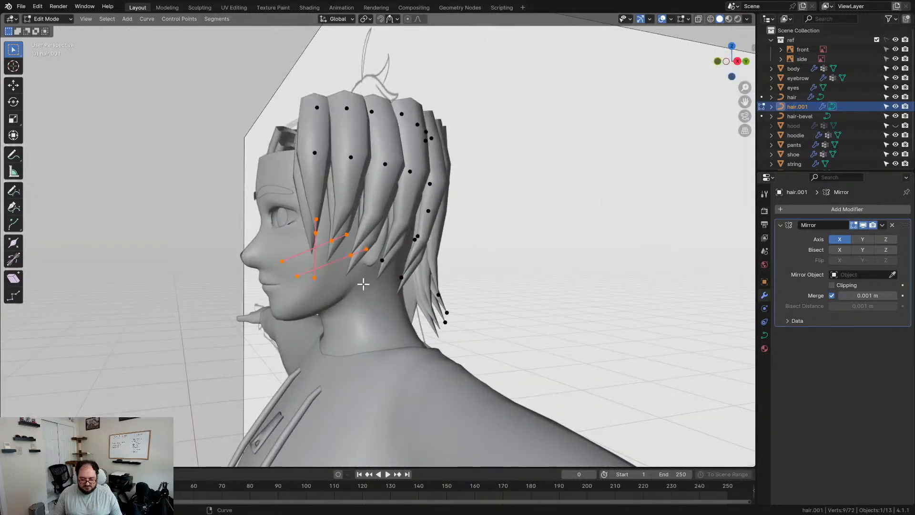
{"action": "key", "text": "ctrl+l"}
{"action": "middle_click_drag", "start_coordinate": [377, 243], "coordinate": [509, 308]}
{"action": "key", "text": "KP_1"}
{"action": "key", "text": "shift+z"}
{"action": "scroll", "coordinate": [509, 308], "scroll_direction": "up", "scroll_amount": 3}
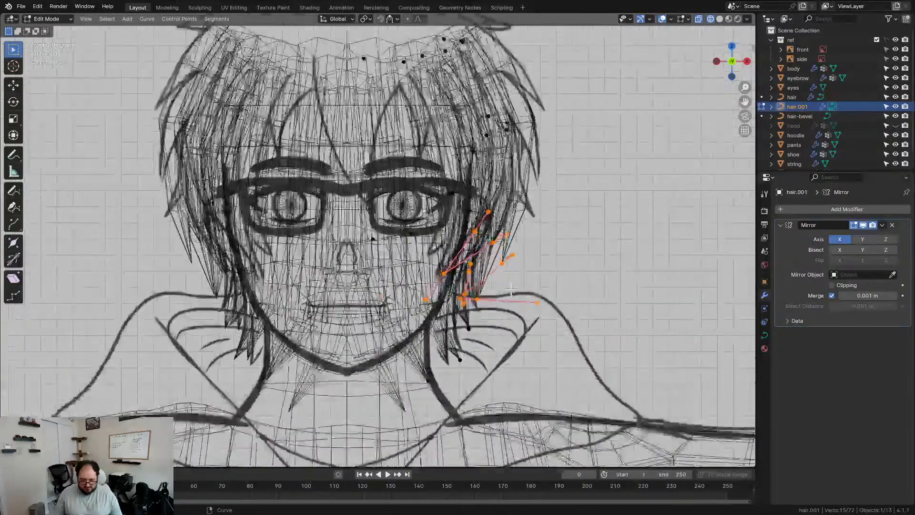
{"action": "key", "text": "g"}
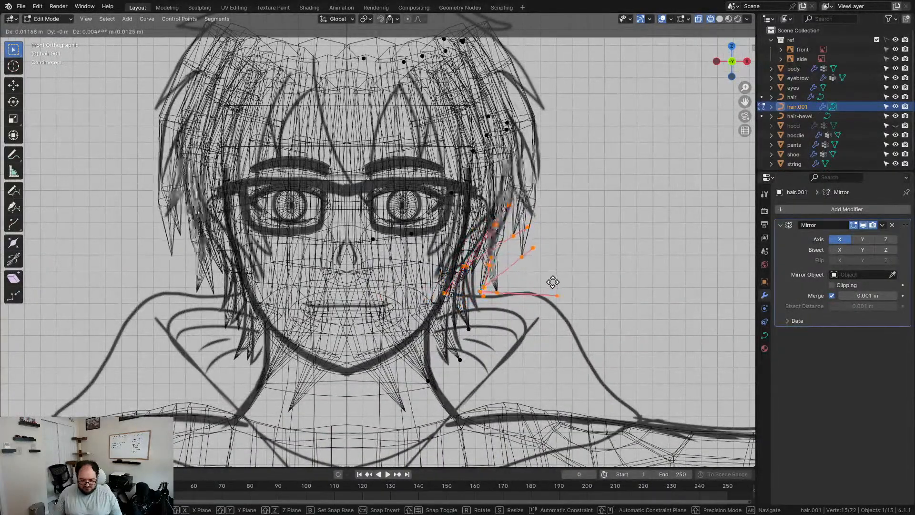
{"action": "left_click", "coordinate": [550, 281]}
- Select the middle points of the duplicate's side strands and move them about -0.002 m in X in front view
{"action": "key", "text": "shift+z"}
{"action": "middle_click_drag", "start_coordinate": [575, 251], "coordinate": [495, 257]}
{"action": "left_click_drag", "start_coordinate": [275, 136], "coordinate": [481, 197]}
{"action": "middle_click_drag", "start_coordinate": [481, 197], "coordinate": [545, 199]}
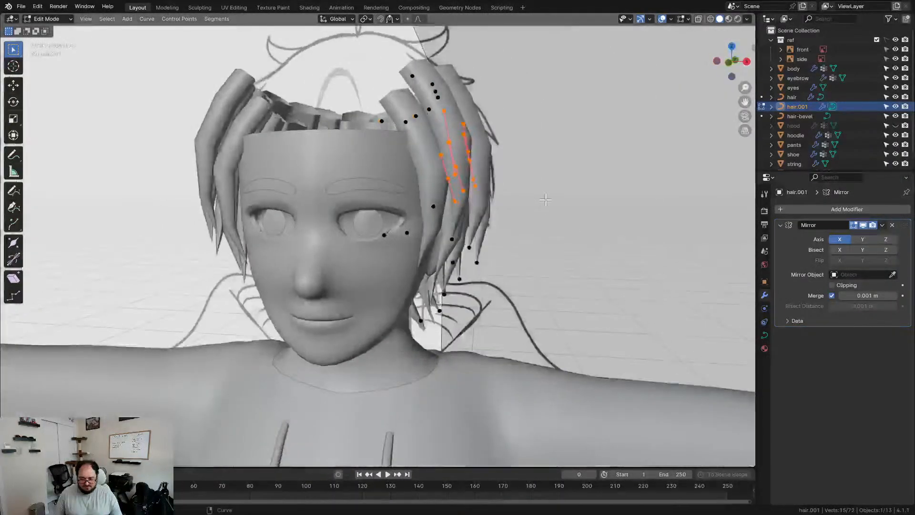
{"action": "key", "text": "KP_1"}
{"action": "scroll", "coordinate": [546, 199], "scroll_direction": "up", "scroll_amount": 3}
{"action": "key", "text": "shift+z"}
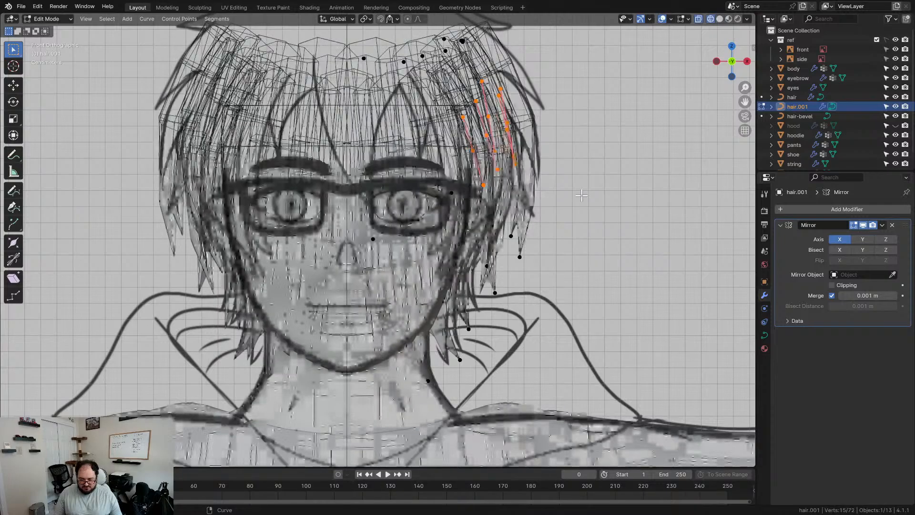
{"action": "key", "text": "g"}
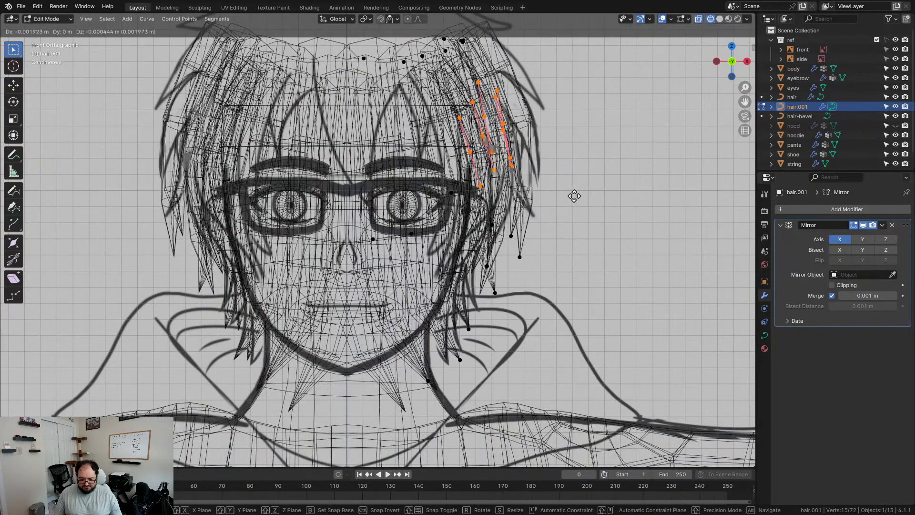
{"action": "left_click", "coordinate": [573, 196]}
- Return to solid shading and reposition the duplicate's selected points from a rotated view
{"action": "scroll", "coordinate": [562, 240], "scroll_direction": "down", "scroll_amount": 4}
{"action": "mouse_move", "coordinate": [561, 239]}
{"action": "middle_mouse_down"}
{"action": "mouse_move", "coordinate": [434, 209]}
{"action": "mouse_move", "coordinate": [333, 229]}
{"action": "mouse_move", "coordinate": [347, 227]}
{"action": "mouse_move", "coordinate": [357, 198]}
{"action": "mouse_move", "coordinate": [343, 224]}
{"action": "mouse_move", "coordinate": [391, 186]}
{"action": "mouse_move", "coordinate": [341, 189]}
{"action": "mouse_move", "coordinate": [391, 189]}
{"action": "mouse_move", "coordinate": [384, 176]}
{"action": "middle_mouse_up"}
{"action": "key", "text": "shift+z"}
{"action": "key", "text": "g"}
{"action": "left_click", "coordinate": [337, 219]}
- Select the middle and tip points of the duplicate's back strands and move them upward and inward against the back of the head
{"action": "scroll", "coordinate": [338, 218], "scroll_direction": "down", "scroll_amount": 2}
{"action": "scroll", "coordinate": [377, 198], "scroll_direction": "up", "scroll_amount": 1}
{"action": "middle_click_drag", "start_coordinate": [392, 306], "coordinate": [334, 245]}
{"action": "left_click_drag", "start_coordinate": [435, 329], "coordinate": [435, 328]}
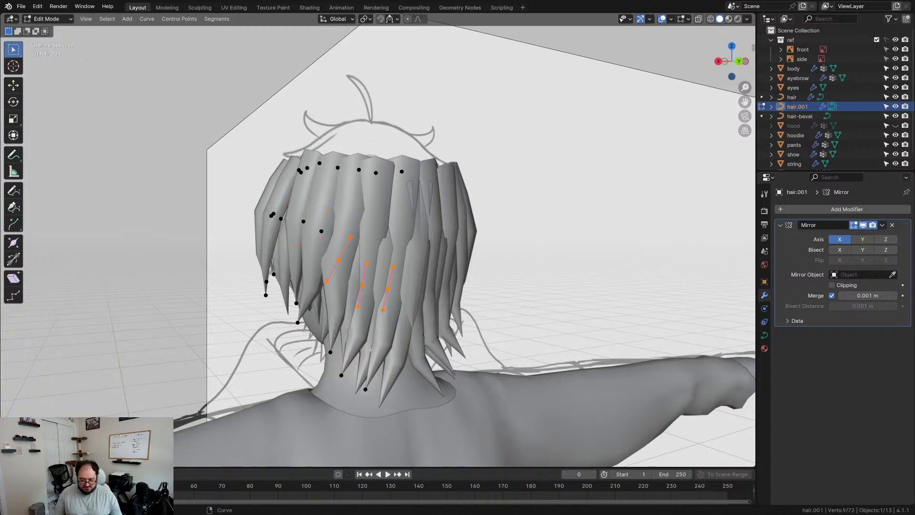
{"action": "left_click_drag", "start_coordinate": [313, 326], "coordinate": [399, 406], "text": "shift"}
{"action": "middle_click_drag", "start_coordinate": [431, 405], "coordinate": [400, 398]}
{"action": "key", "text": "g"}
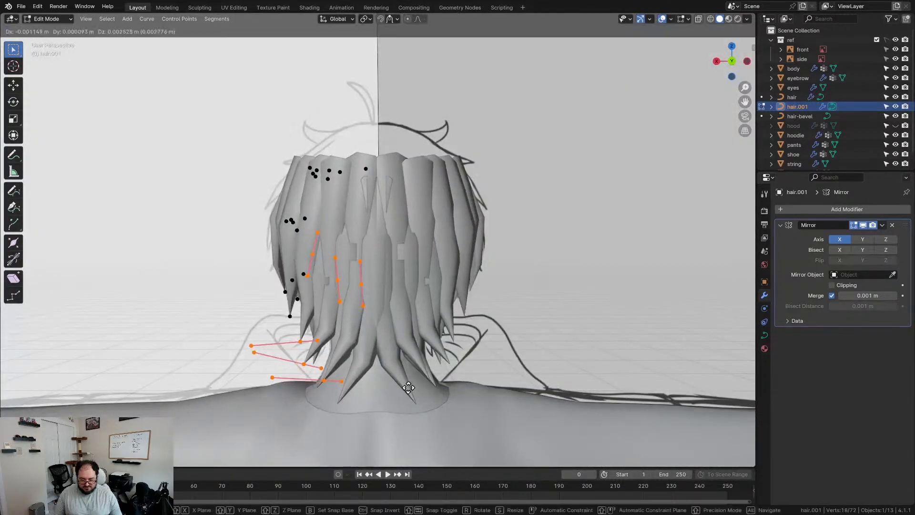
{"action": "left_click", "coordinate": [413, 373]}
{"action": "middle_click_drag", "start_coordinate": [412, 373], "coordinate": [387, 360]}
{"action": "key", "text": "g"}
{"action": "left_click", "coordinate": [515, 358]}
- Select only the tips of the duplicate's back strands and move them about -0.0148 m in X
{"action": "scroll", "coordinate": [473, 318], "scroll_direction": "up", "scroll_amount": 3}
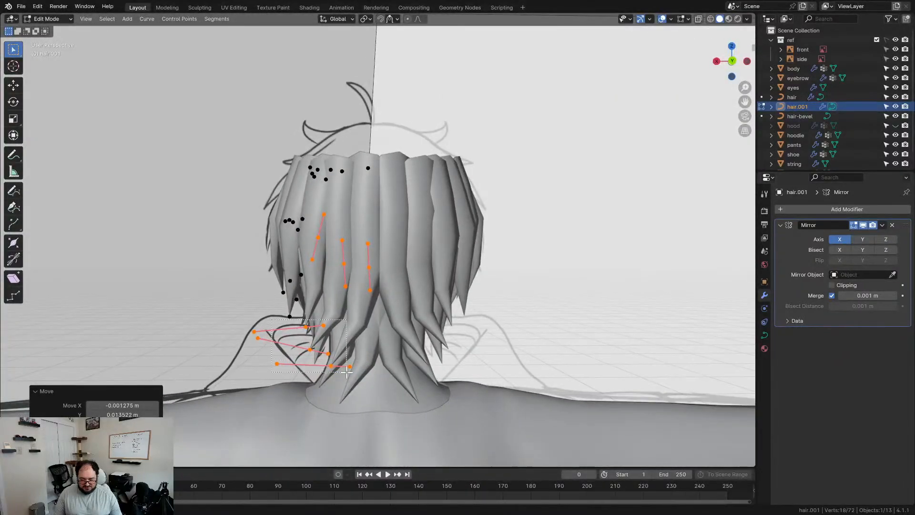
{"action": "left_click_drag", "start_coordinate": [346, 373], "coordinate": [346, 373]}
{"action": "key", "text": "g"}
{"action": "left_click", "coordinate": [387, 397]}
{"action": "middle_click_drag", "start_coordinate": [387, 397], "coordinate": [466, 245]}
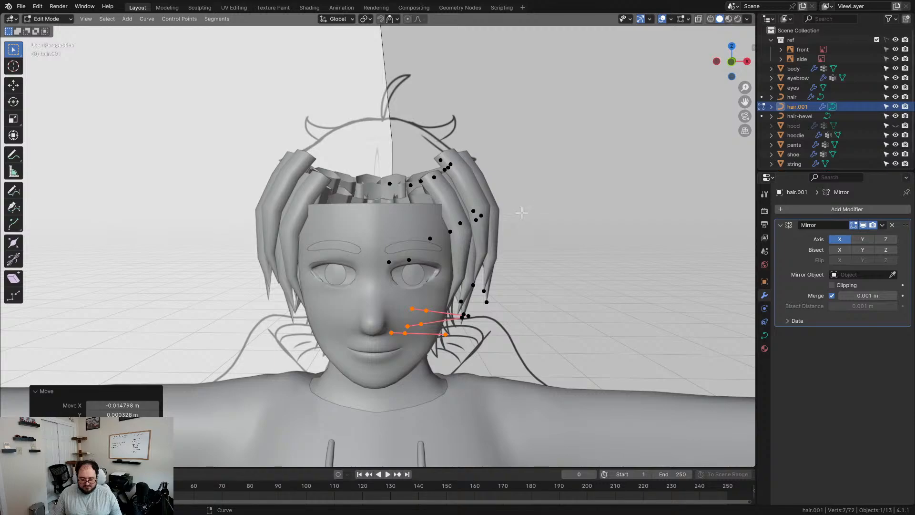
- Leave point editing, duplicate the hair.001 layer in place from front view, and open the copy for editing
{"action": "key", "text": "Tab"}
{"action": "key", "text": "KP_1"}
{"action": "key", "text": "KP_5"}
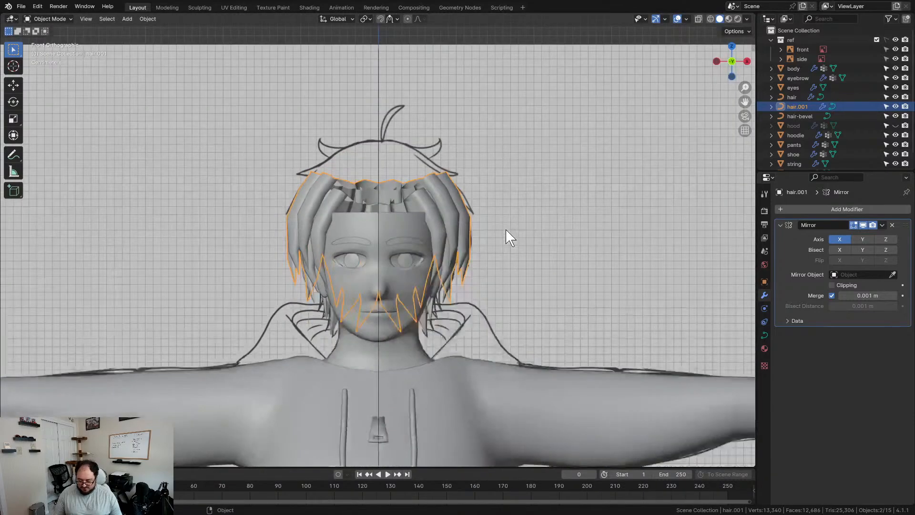
{"action": "scroll", "coordinate": [508, 236], "scroll_direction": "up", "scroll_amount": 3}
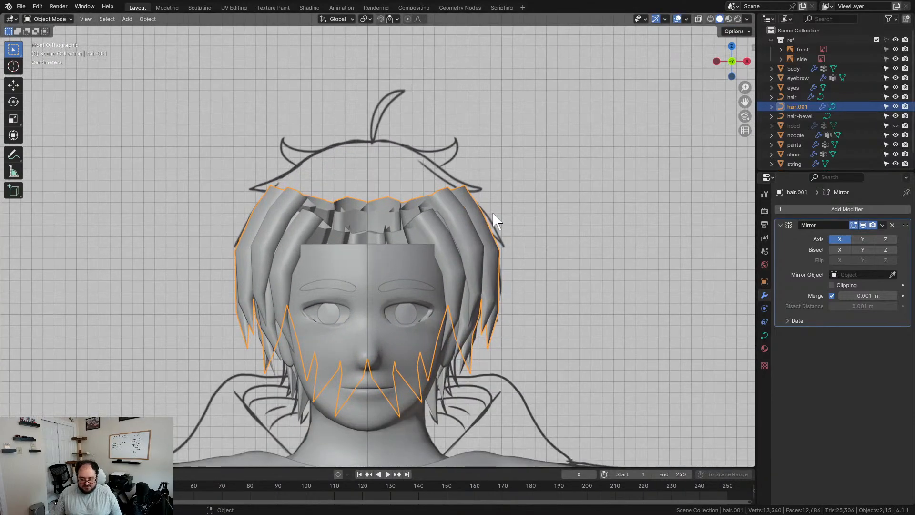
{"action": "key", "text": "shift+d"}
{"action": "right_click", "coordinate": [493, 213]}
{"action": "key", "text": "Tab"}
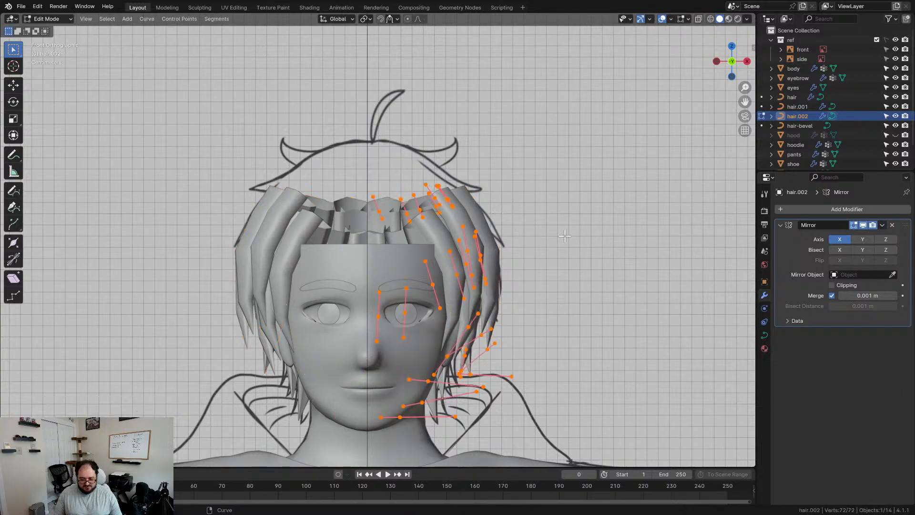
- Raise all points of the new hair layer about 0.036 m, rotate them -31.2° in front view, and shift them about -0.02 m in X
{"action": "key", "text": "g"}
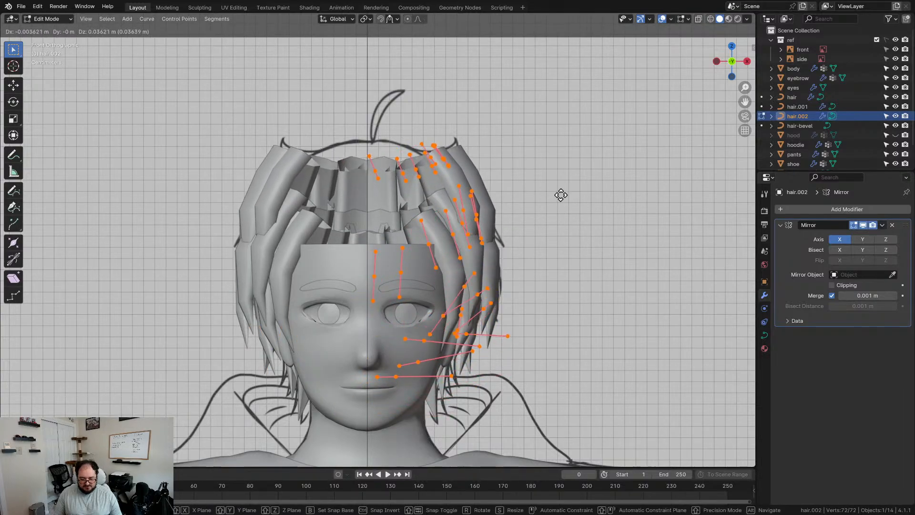
{"action": "left_click", "coordinate": [561, 195]}
{"action": "key", "text": "r"}
{"action": "left_click", "coordinate": [539, 157]}
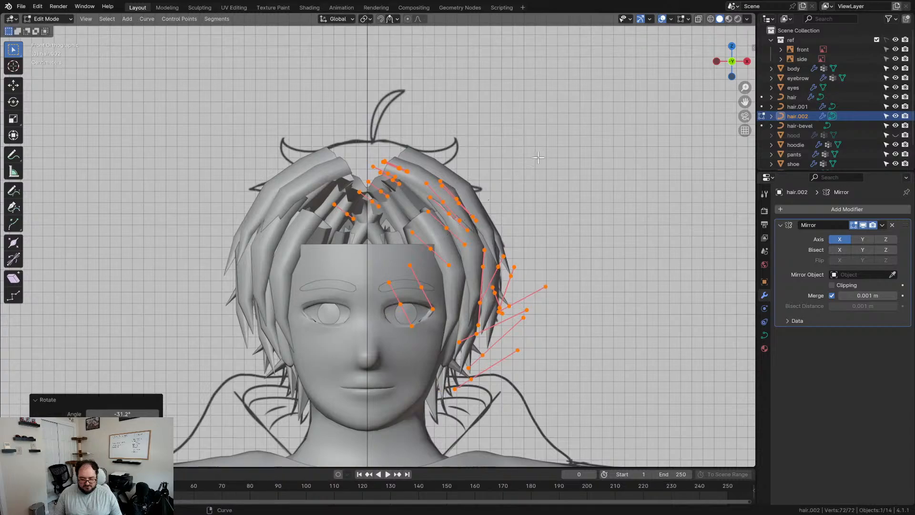
{"action": "key", "text": "g"}
{"action": "left_click", "coordinate": [515, 146]}
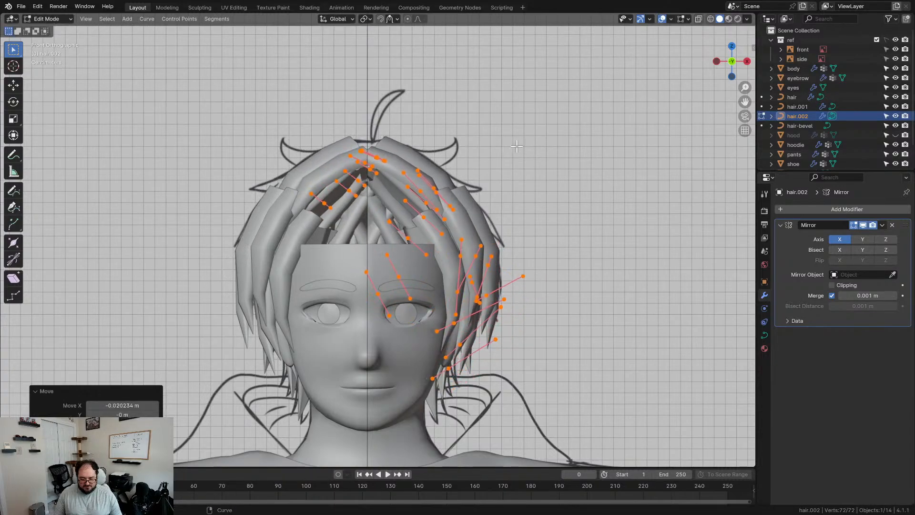
- Rotate the new layer's points another -8.14° and reposition them over the crown, finishing with a shift of about 0.0045 m in X
{"action": "key", "text": "g"}
{"action": "left_click", "coordinate": [551, 154]}
{"action": "key", "text": "r"}
{"action": "left_click", "coordinate": [585, 165]}
{"action": "key", "text": "g"}
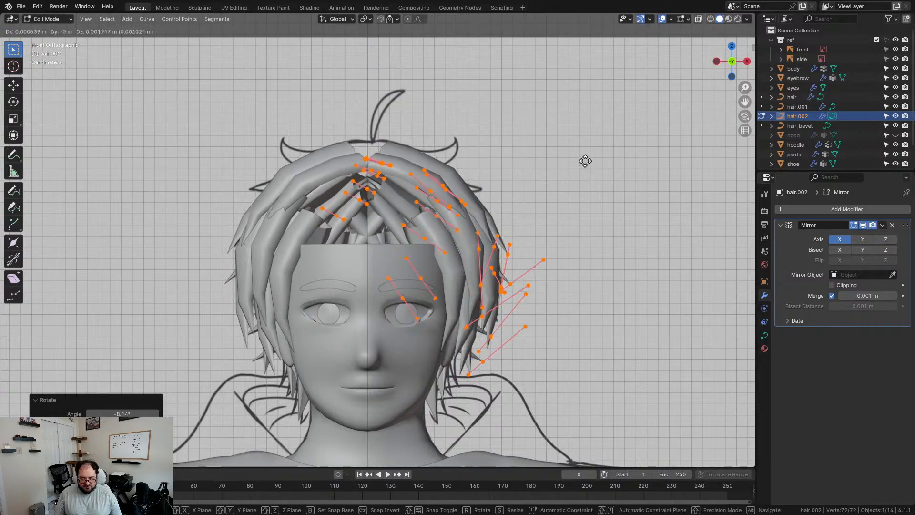
{"action": "left_click", "coordinate": [585, 161]}
{"action": "middle_click_drag", "start_coordinate": [585, 161], "coordinate": [500, 204]}
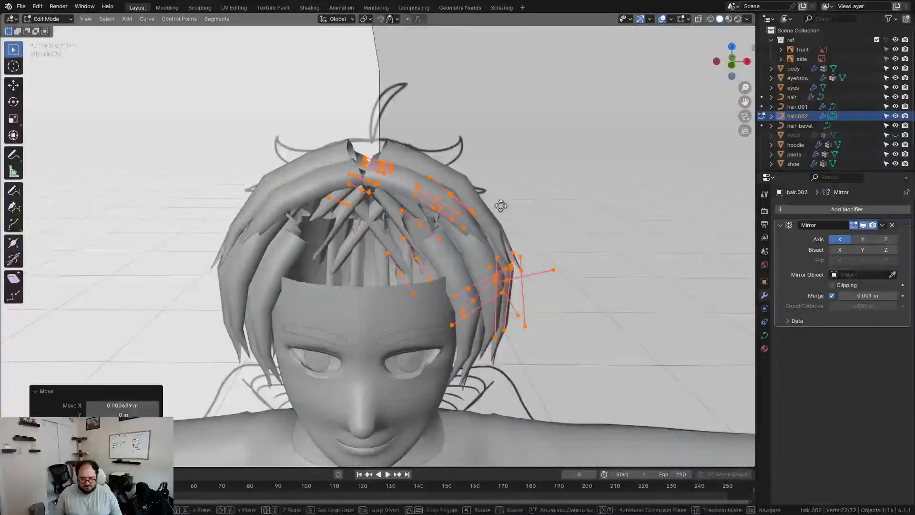
{"action": "key", "text": "g"}
{"action": "left_click", "coordinate": [505, 205]}
- Select the new layer's root points along the parting, move them about -0.0034 m in X, and enable clipping in the Mirror modifier
{"action": "middle_click_drag", "start_coordinate": [433, 204], "coordinate": [429, 292]}
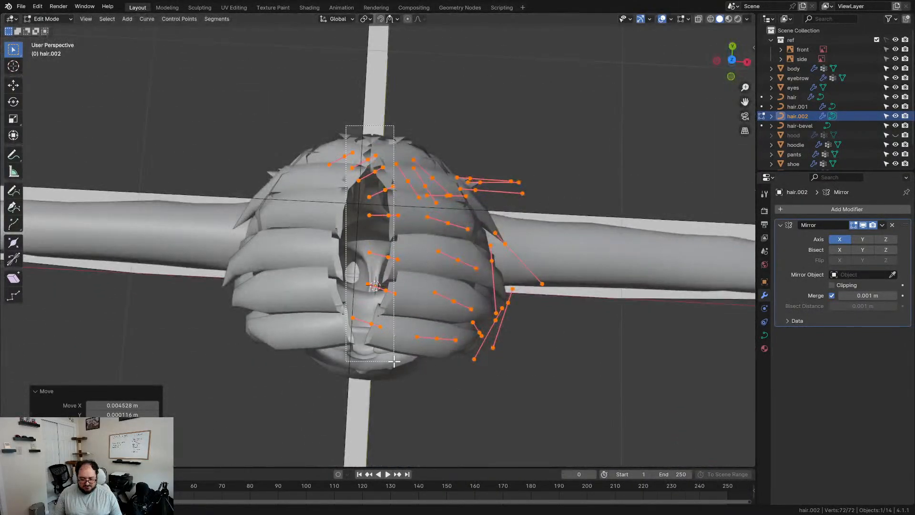
{"action": "left_click_drag", "start_coordinate": [399, 369], "coordinate": [402, 367]}
{"action": "middle_click_drag", "start_coordinate": [402, 367], "coordinate": [363, 225]}
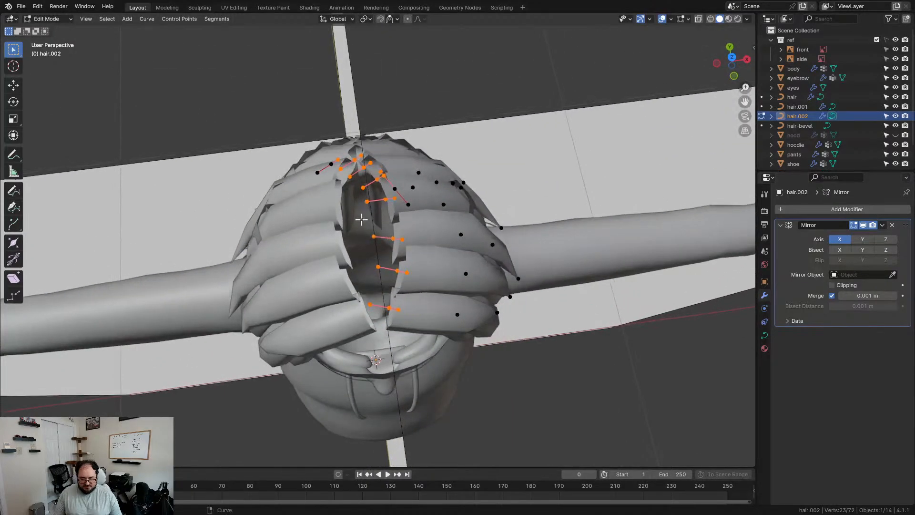
{"action": "middle_click_drag", "start_coordinate": [411, 340], "coordinate": [408, 265]}
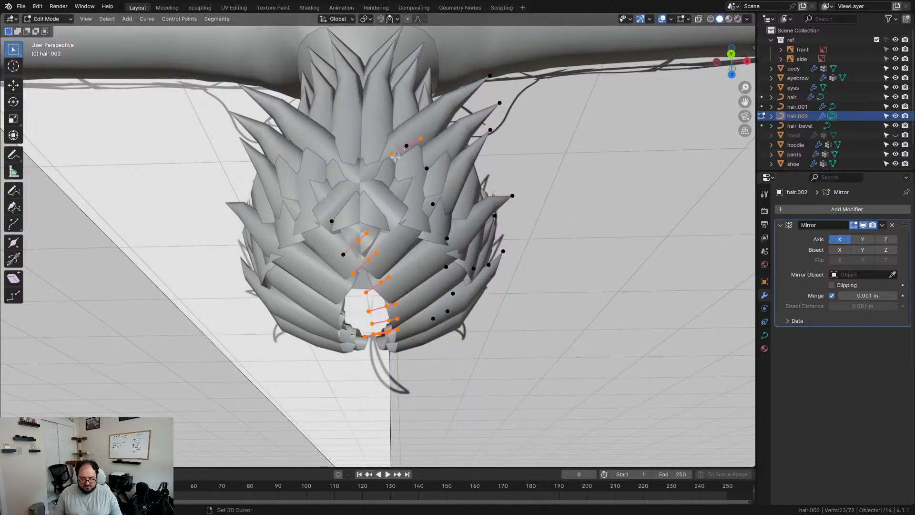
{"action": "middle_click_drag", "start_coordinate": [436, 219], "coordinate": [415, 169]}
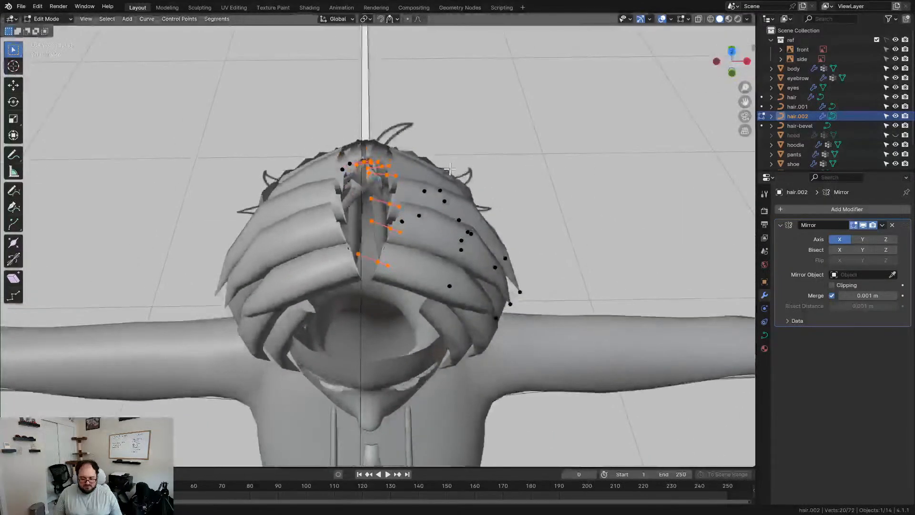
{"action": "key", "text": "g"}
{"action": "key", "text": "x"}
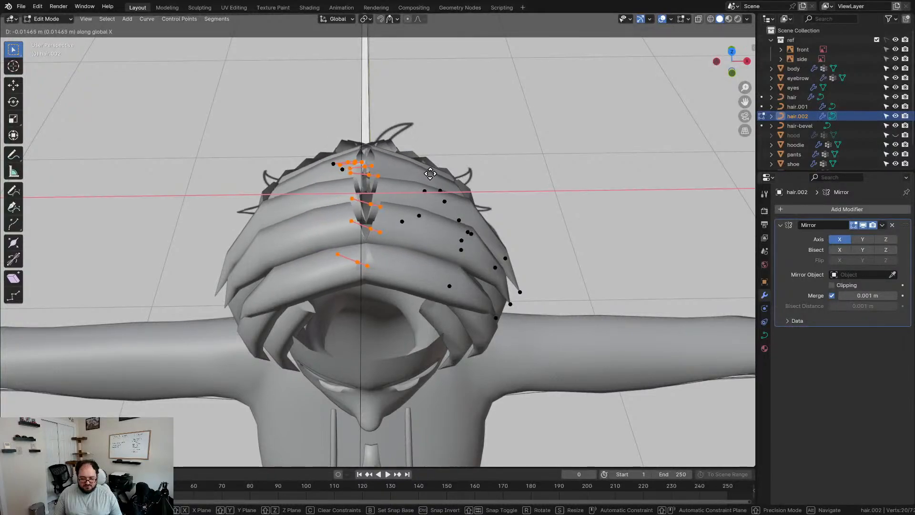
{"action": "left_click", "coordinate": [443, 179]}
{"action": "left_click", "coordinate": [832, 285]}
- Try moving the root points along X against the clipped mirror plane and fattening them, and undo the changes
{"action": "key", "text": "g"}
{"action": "key", "text": "x"}
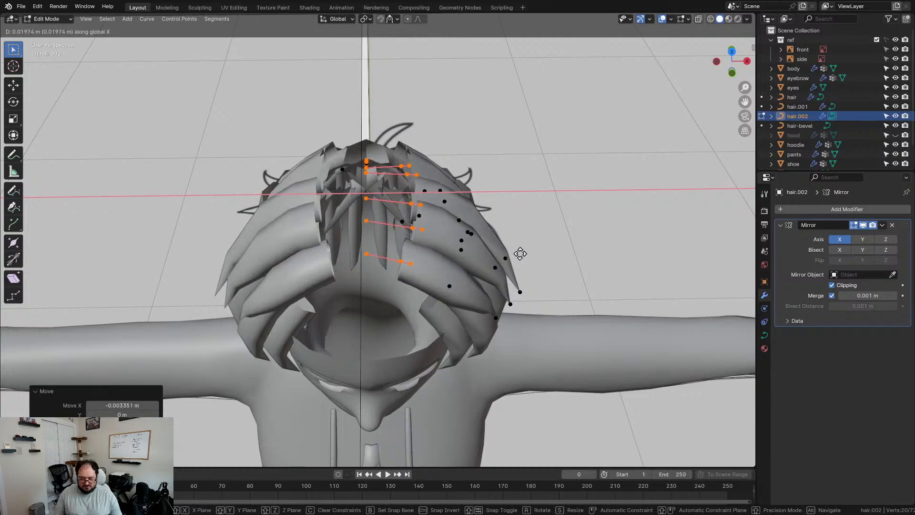
{"action": "left_click", "coordinate": [410, 251]}
{"action": "middle_click_drag", "start_coordinate": [411, 252], "coordinate": [410, 228]}
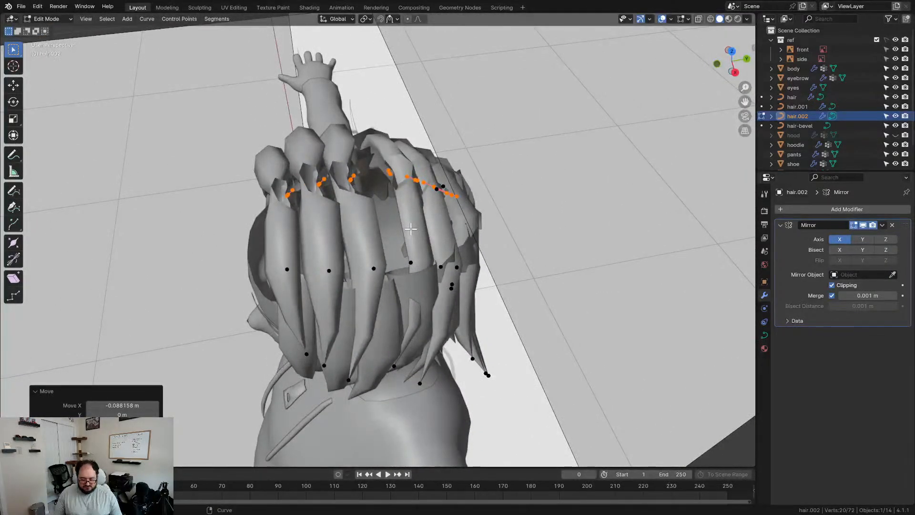
{"action": "key", "text": "alt+s"}
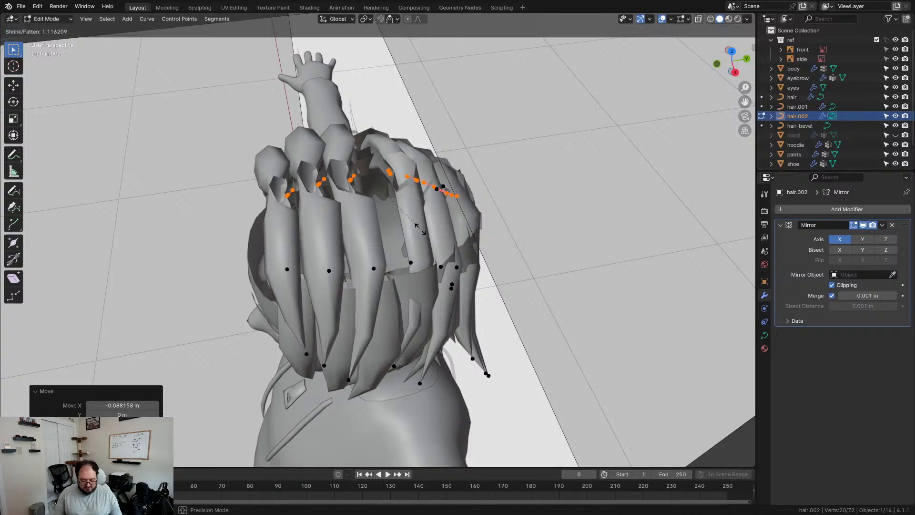
{"action": "key", "text": "Escape"}
{"action": "key", "text": "ctrl+z"}
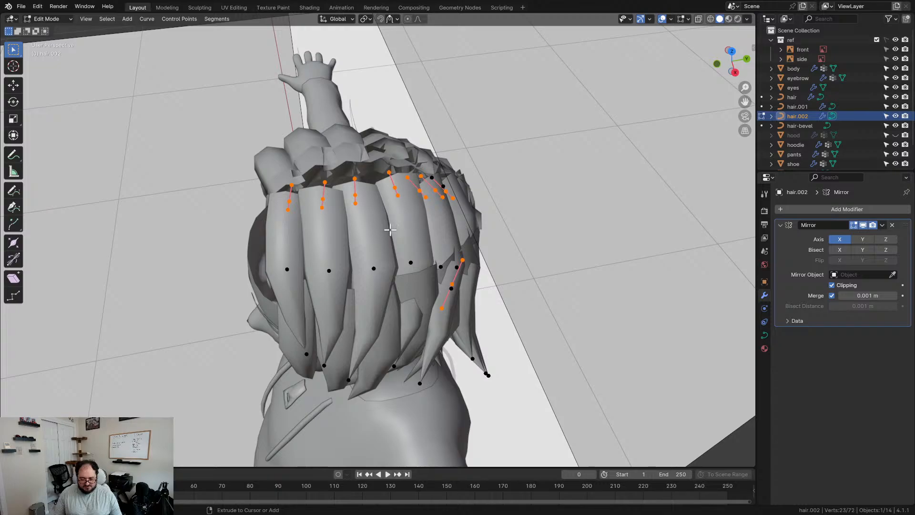
- Move the new layer's selected root points slightly backward in side view
{"action": "middle_click_drag", "start_coordinate": [390, 230], "coordinate": [521, 212]}
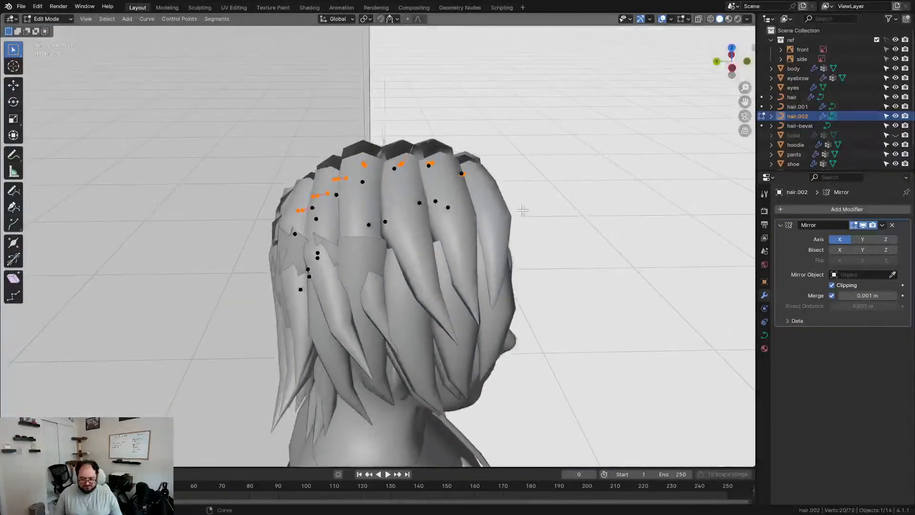
{"action": "key", "text": "KP_3"}
{"action": "key", "text": "g"}
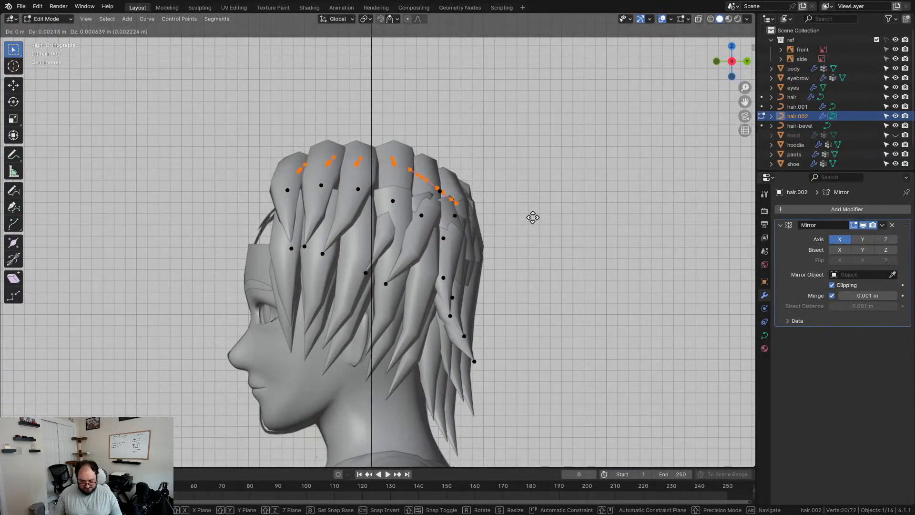
{"action": "left_click", "coordinate": [528, 218]}
- Select the middle points of the new layer's side strands and move them about 0.004 m outward and 0.007 m up in front view
{"action": "middle_click_drag", "start_coordinate": [481, 242], "coordinate": [453, 219]}
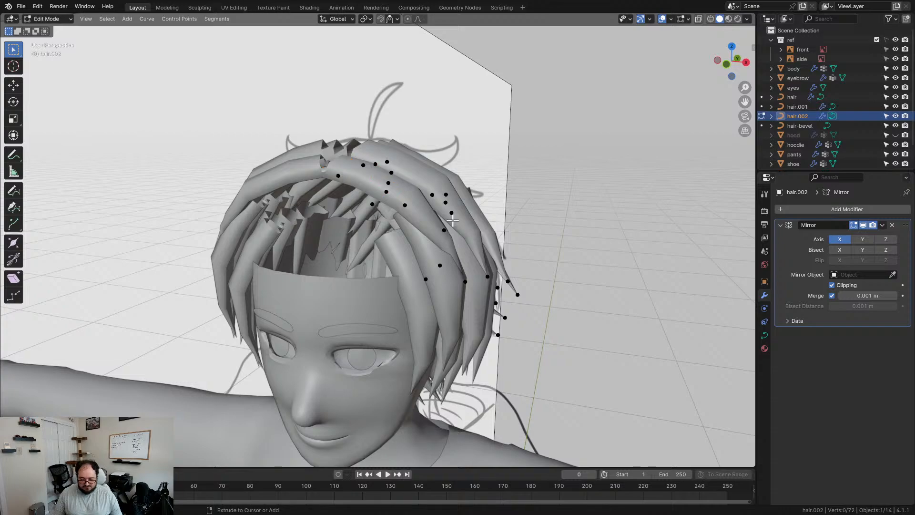
{"action": "middle_click_drag", "start_coordinate": [417, 219], "coordinate": [280, 218]}
{"action": "left_click", "coordinate": [280, 219]}
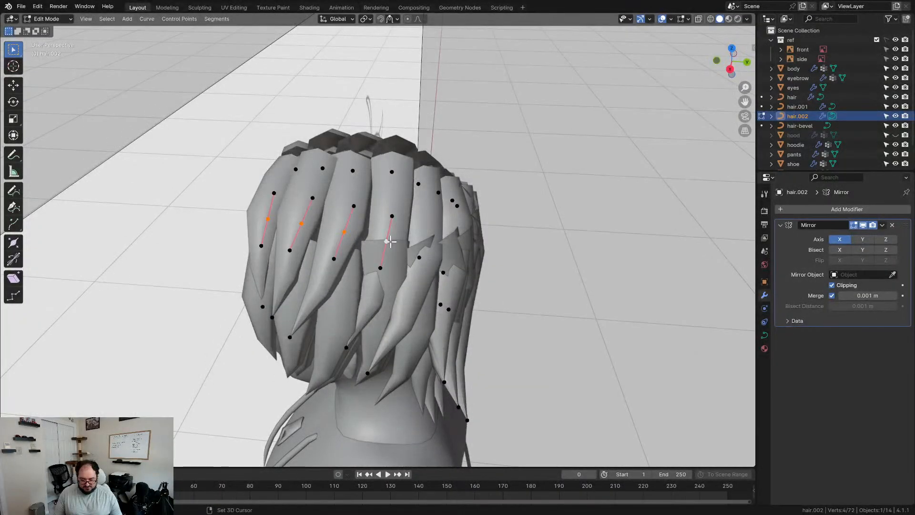
{"action": "middle_click_drag", "start_coordinate": [446, 271], "coordinate": [519, 245]}
{"action": "key", "text": "KP_1"}
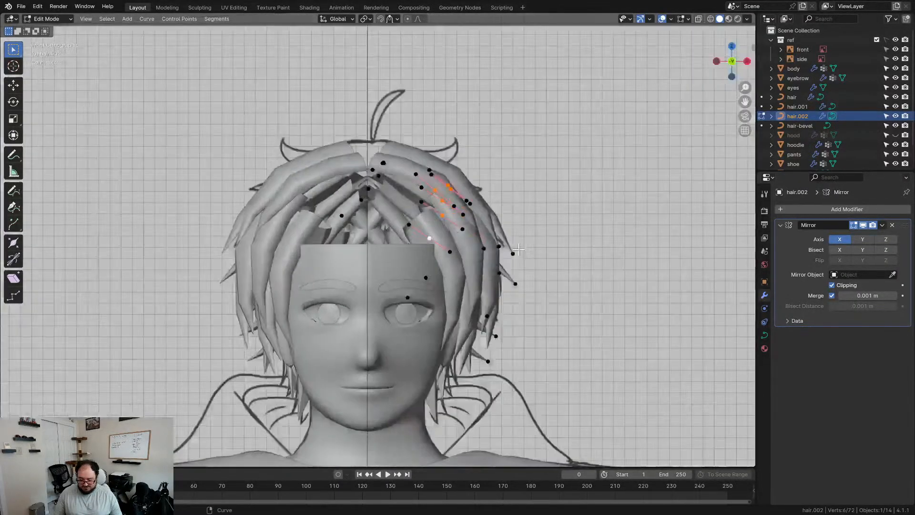
{"action": "key", "text": "g"}
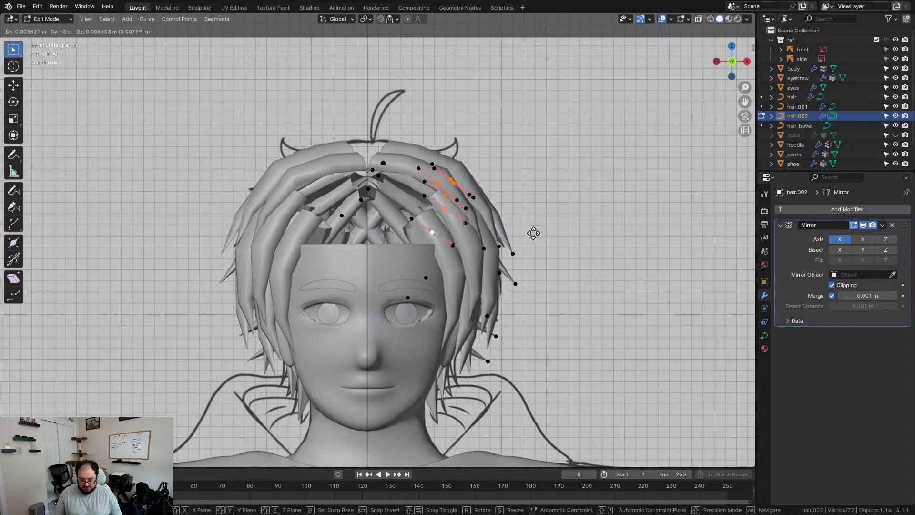
{"action": "left_click", "coordinate": [533, 231]}
- Move a back strand's root point to the mirror line at the parting and rotate it 16.4° to close the gap
{"action": "middle_click_drag", "start_coordinate": [533, 230], "coordinate": [221, 248]}
{"action": "left_click", "coordinate": [366, 217]}
{"action": "key", "text": "g"}
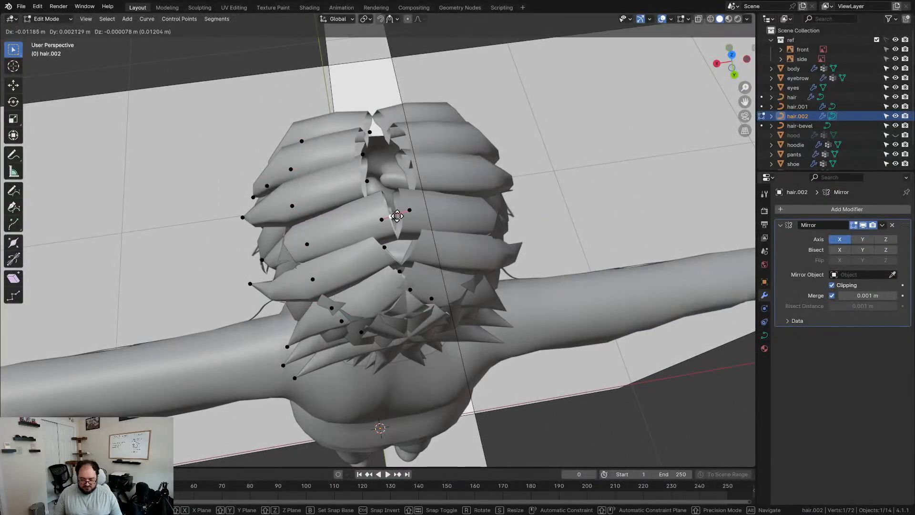
{"action": "left_click", "coordinate": [390, 216]}
{"action": "middle_click_drag", "start_coordinate": [391, 216], "coordinate": [405, 191]}
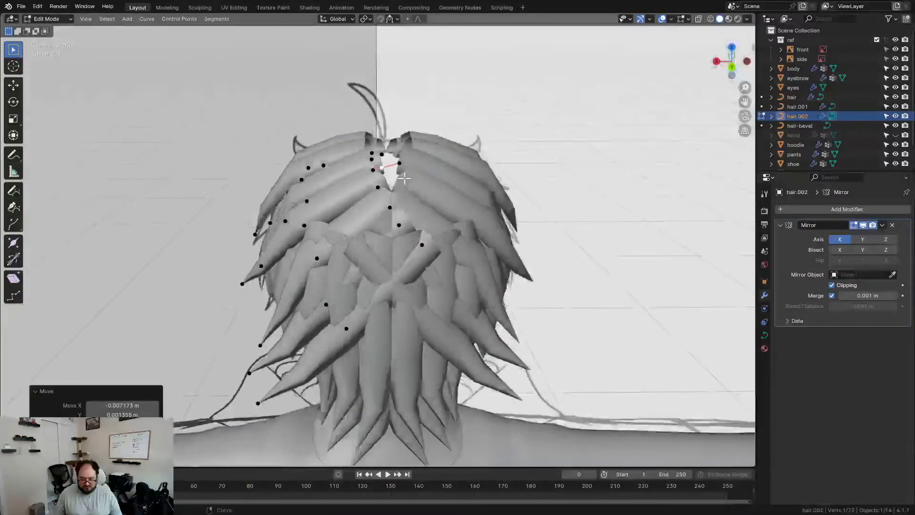
{"action": "key", "text": "r"}
{"action": "left_click", "coordinate": [410, 193]}
{"action": "key", "text": "g"}
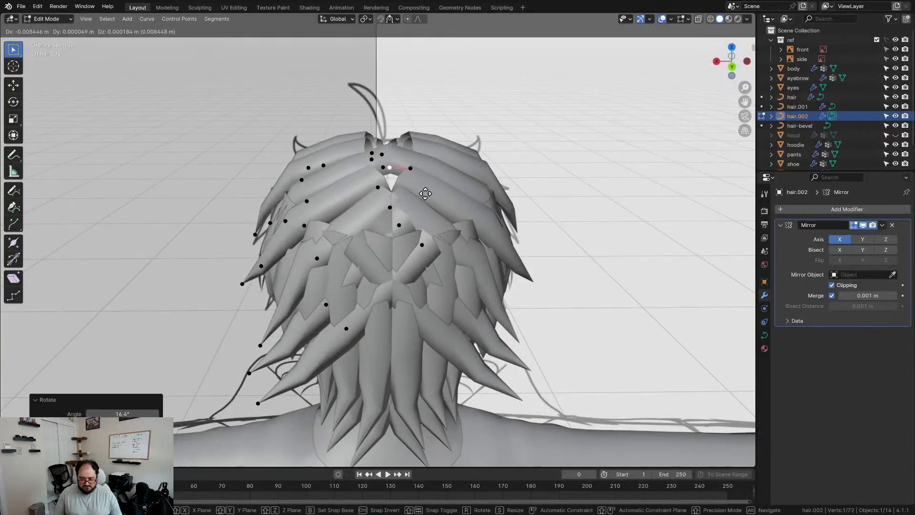
{"action": "left_click", "coordinate": [423, 193]}
- Rotate the next back strand's root point 27.1° and move it to the mirror line, and rotate the root point below it 42.9°
{"action": "middle_click_drag", "start_coordinate": [423, 193], "coordinate": [460, 218]}
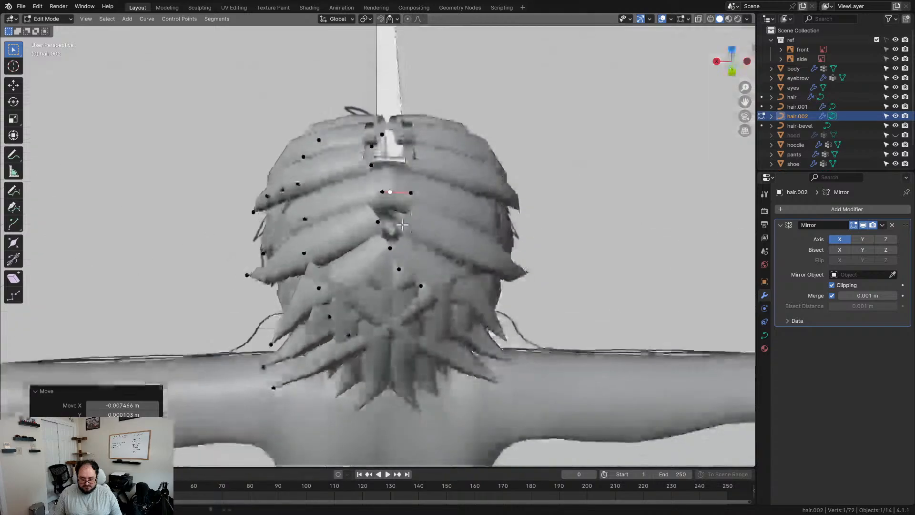
{"action": "key", "text": "r"}
{"action": "left_click", "coordinate": [434, 250]}
{"action": "key", "text": "g"}
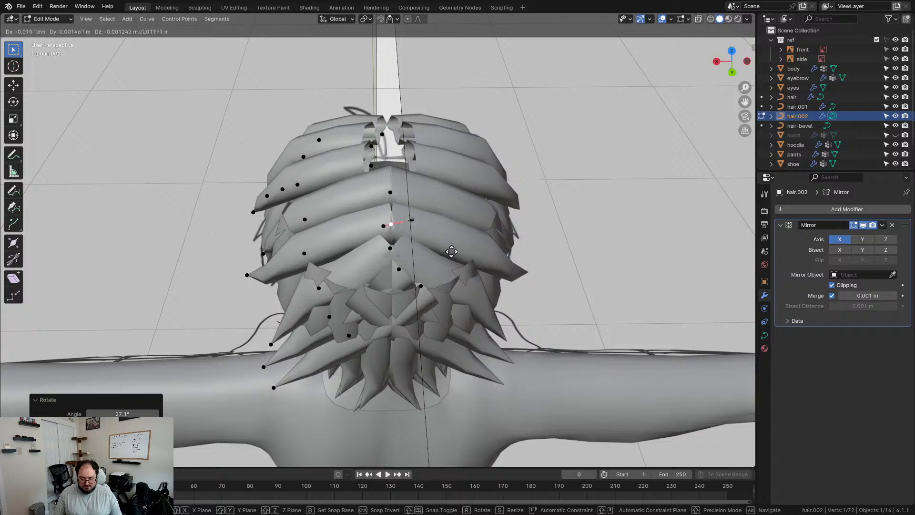
{"action": "left_click", "coordinate": [449, 251]}
{"action": "key", "text": "r"}
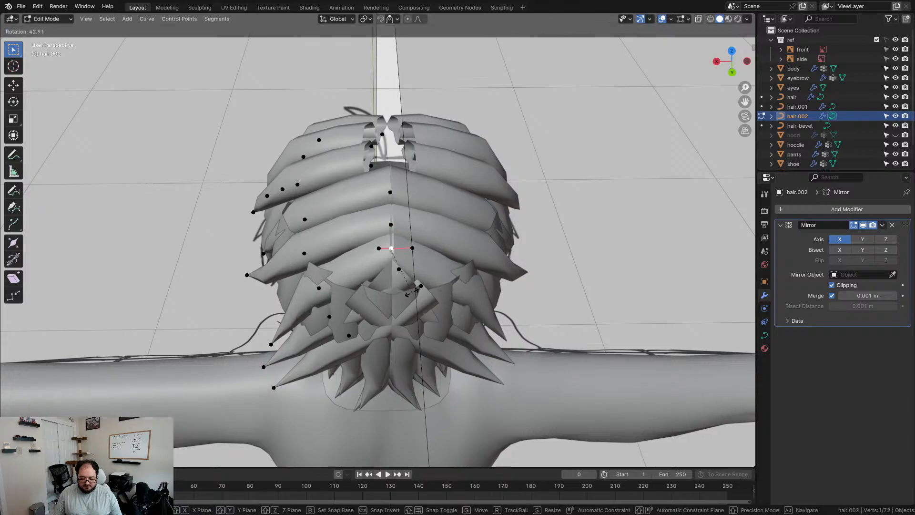
{"action": "left_click", "coordinate": [414, 289]}
- Move the root points of the new layer's three frontmost strands onto the mirror line at the parting
{"action": "middle_click_drag", "start_coordinate": [414, 289], "coordinate": [383, 254]}
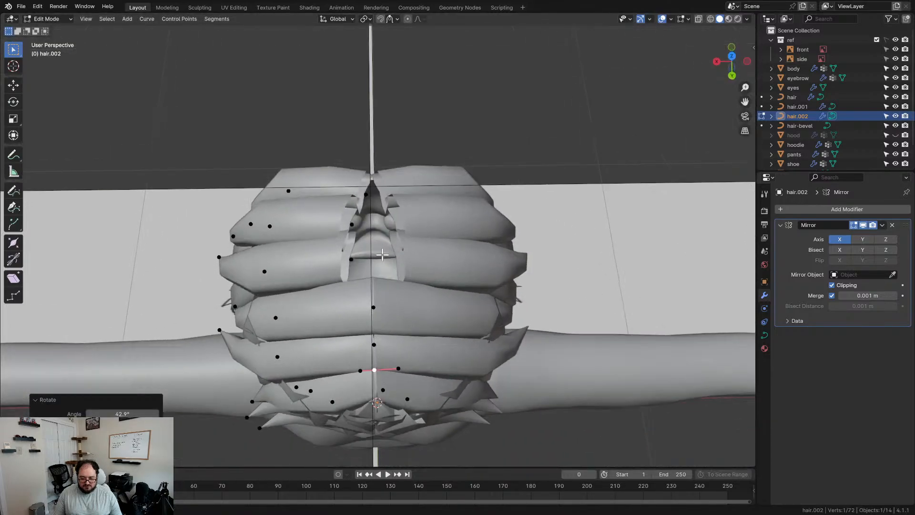
{"action": "left_click", "coordinate": [354, 258]}
{"action": "key", "text": "g"}
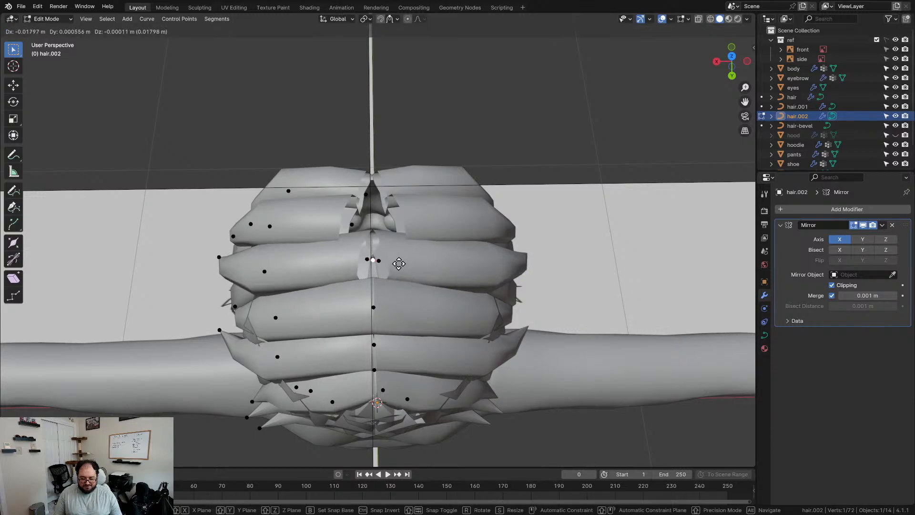
{"action": "left_click", "coordinate": [398, 264]}
{"action": "middle_click_drag", "start_coordinate": [398, 263], "coordinate": [387, 224]}
{"action": "left_click", "coordinate": [387, 224]}
{"action": "key", "text": "g"}
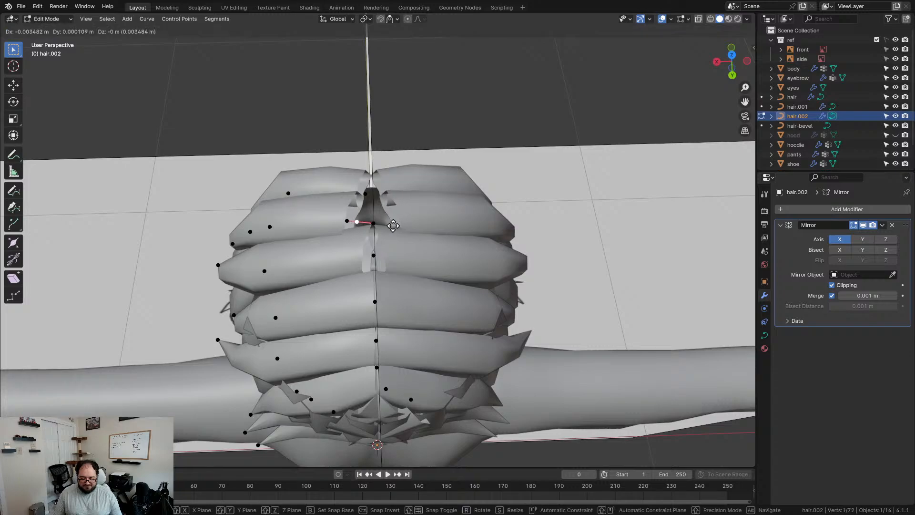
{"action": "left_click", "coordinate": [410, 225]}
{"action": "left_click", "coordinate": [365, 193]}
{"action": "key", "text": "g"}
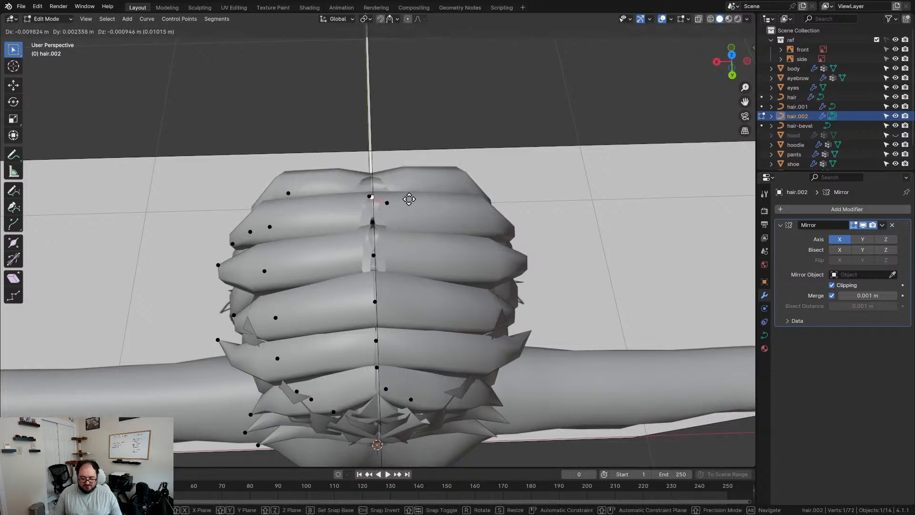
{"action": "left_click", "coordinate": [405, 199]}
- Select all root points of the new layer and reposition them slightly in front view
{"action": "middle_click_drag", "start_coordinate": [406, 198], "coordinate": [589, 205]}
{"action": "left_click_drag", "start_coordinate": [409, 240], "coordinate": [410, 240]}
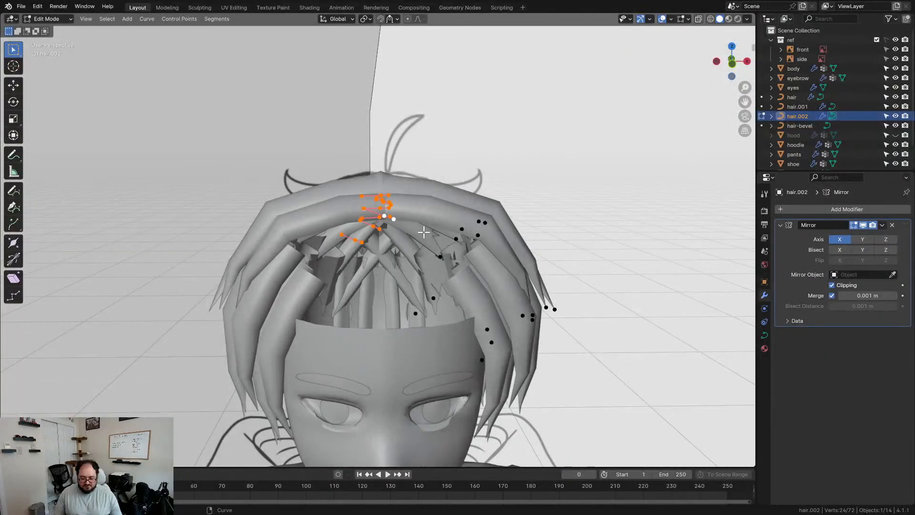
{"action": "key", "text": "KP_1"}
{"action": "key", "text": "g"}
{"action": "left_click", "coordinate": [412, 230]}
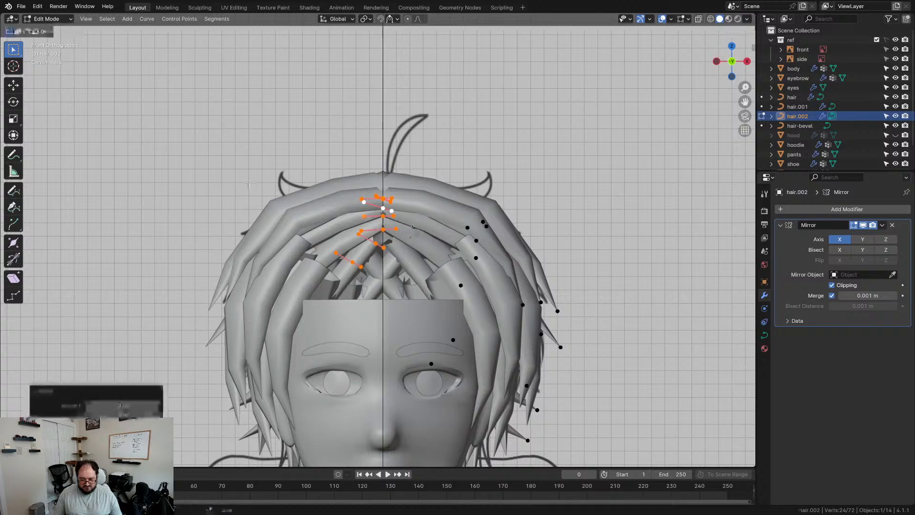
- Select the middle points of the three front side strands and move them about 0.006 m inward in front view
{"action": "left_click_drag", "start_coordinate": [324, 250], "coordinate": [327, 254]}
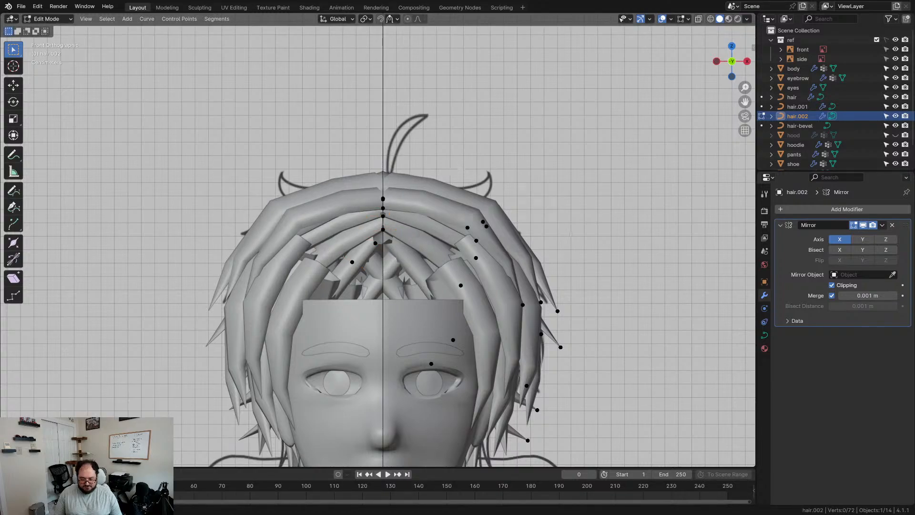
{"action": "key", "text": "l"}
{"action": "key", "text": "g"}
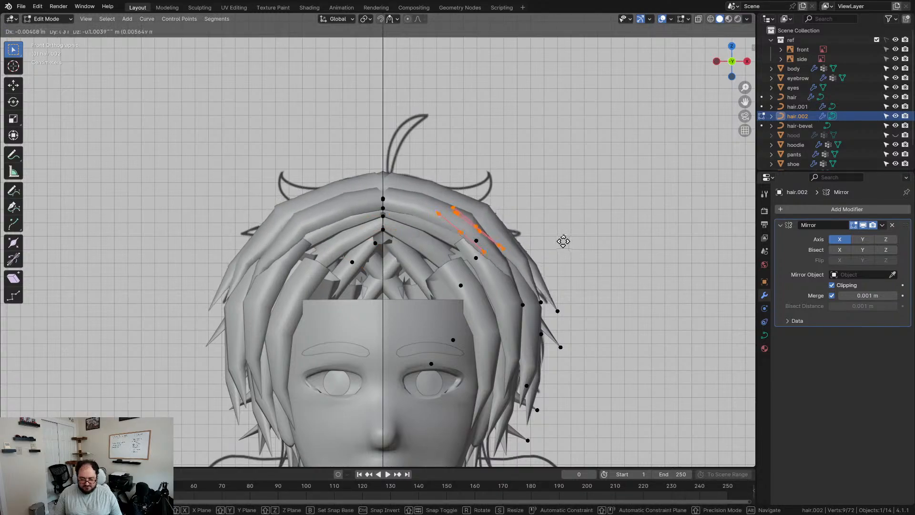
{"action": "left_click", "coordinate": [518, 253]}
- Select the tip points of the side strands and move them about 0.033 m up and 0.009 m inward in front view
{"action": "middle_click_drag", "start_coordinate": [554, 288], "coordinate": [363, 286]}
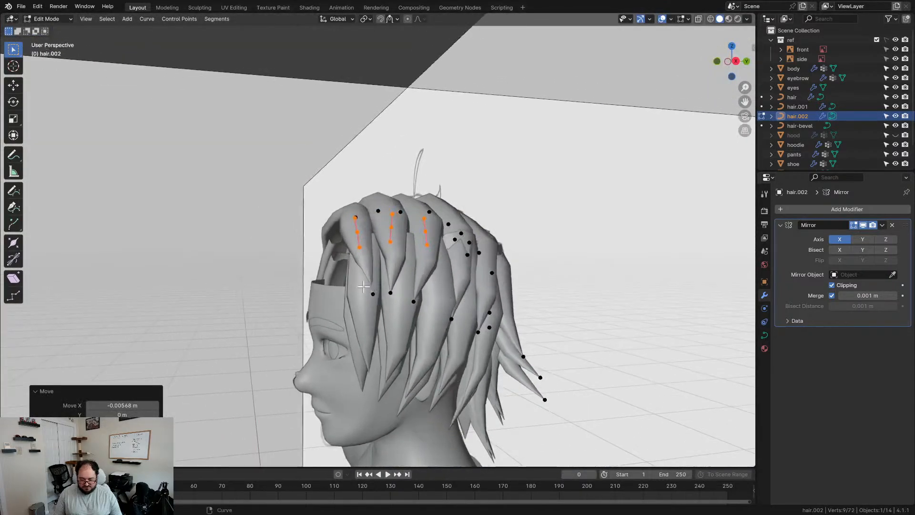
{"action": "left_click_drag", "start_coordinate": [485, 353], "coordinate": [491, 351]}
{"action": "middle_click_drag", "start_coordinate": [522, 338], "coordinate": [402, 326]}
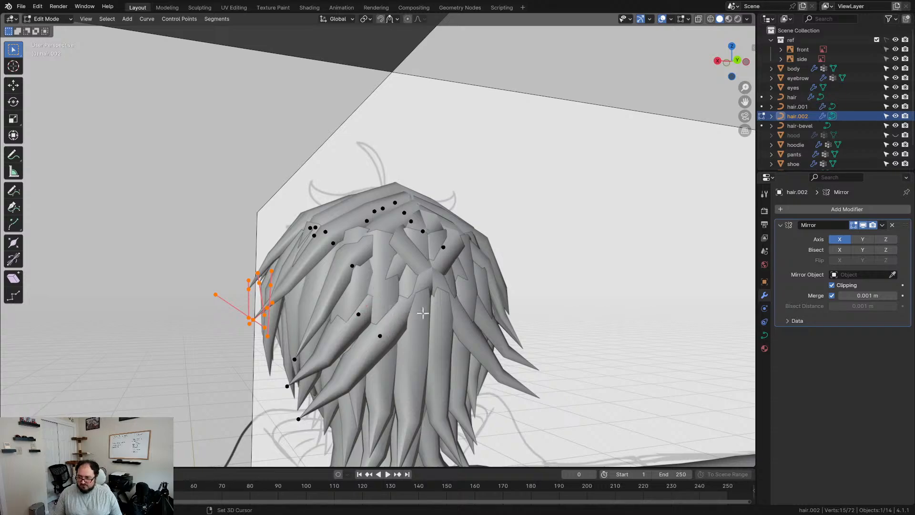
{"action": "middle_click_drag", "start_coordinate": [410, 304], "coordinate": [563, 311]}
{"action": "key", "text": "KP_1"}
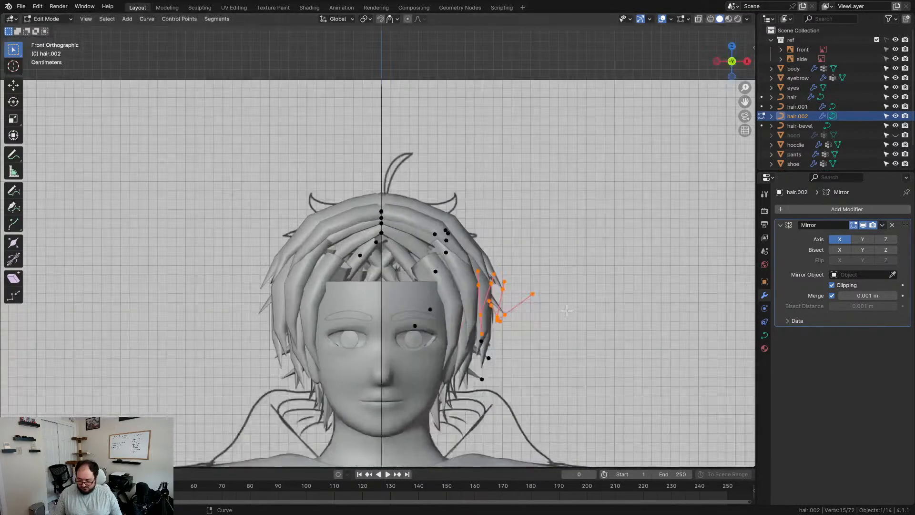
{"action": "key", "text": "g"}
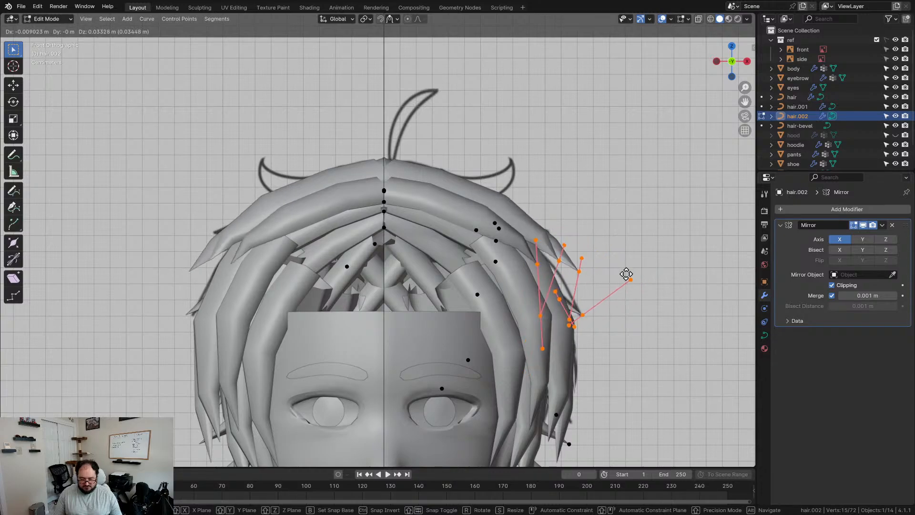
{"action": "left_click", "coordinate": [625, 274]}
- Delete the two lowest back strands of the layer, selecting each whole strand first
{"action": "middle_click_drag", "start_coordinate": [626, 274], "coordinate": [358, 253]}
{"action": "left_click", "coordinate": [408, 321]}
{"action": "scroll", "coordinate": [351, 357], "scroll_direction": "up", "scroll_amount": 3}
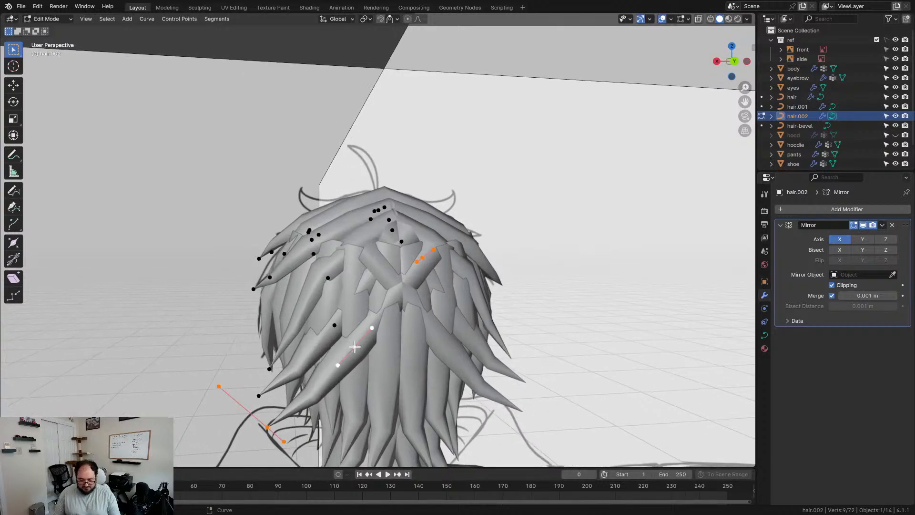
{"action": "key", "text": "x"}
{"action": "left_click", "coordinate": [354, 346]}
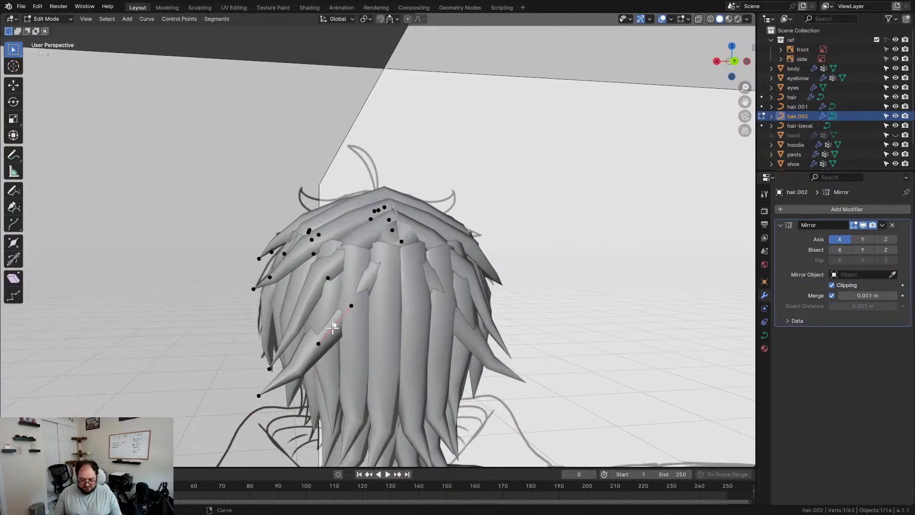
{"action": "key", "text": "Delete"}
- Move the lowest remaining back strand's points to bring it further around the back of the head
{"action": "middle_click_drag", "start_coordinate": [333, 329], "coordinate": [321, 353]}
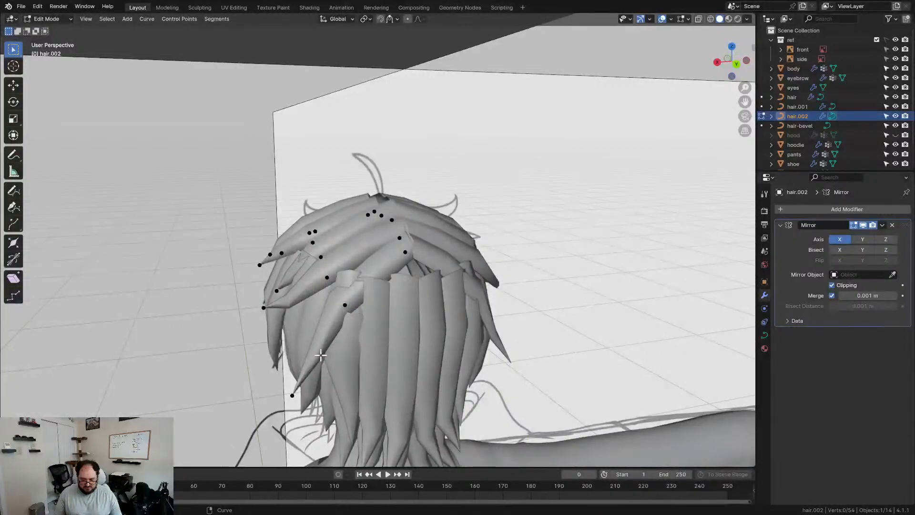
{"action": "key", "text": "g"}
{"action": "left_click", "coordinate": [368, 343]}
{"action": "key", "text": "g"}
{"action": "left_click", "coordinate": [357, 310]}
{"action": "middle_click_drag", "start_coordinate": [357, 310], "coordinate": [363, 367]}
{"action": "key", "text": "g"}
{"action": "left_click", "coordinate": [329, 301]}
- Reposition the back strand's middle point and scale its radius by about 1.308 to widen the strand
{"action": "middle_click_drag", "start_coordinate": [333, 333], "coordinate": [403, 280]}
{"action": "key", "text": "g"}
{"action": "left_click", "coordinate": [414, 285]}
{"action": "key", "text": "alt+s"}
{"action": "left_click", "coordinate": [436, 296]}
{"action": "key", "text": "g"}
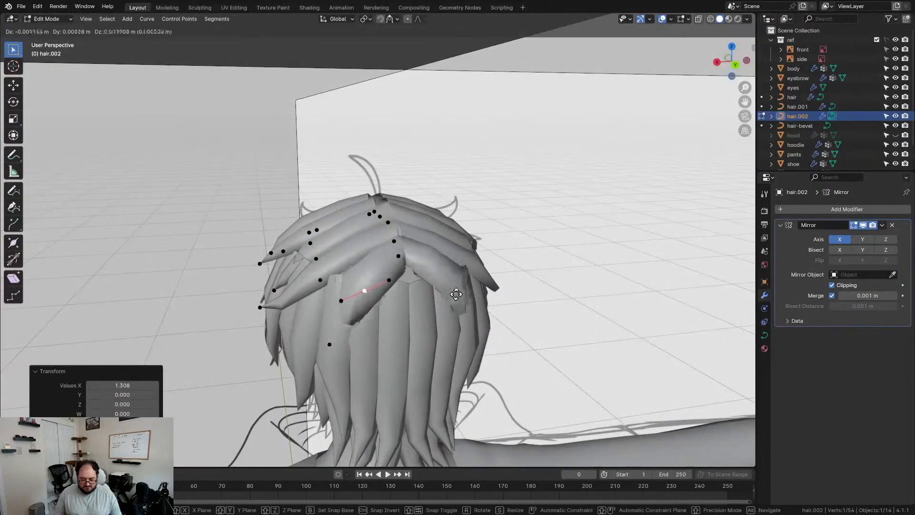
{"action": "left_click", "coordinate": [336, 336]}
- Move the back strand's tip -0.021 m in X and 0.034 m in Y, and shift it 0.009 m forward in side view
{"action": "middle_click_drag", "start_coordinate": [341, 341], "coordinate": [442, 352]}
{"action": "key", "text": "g"}
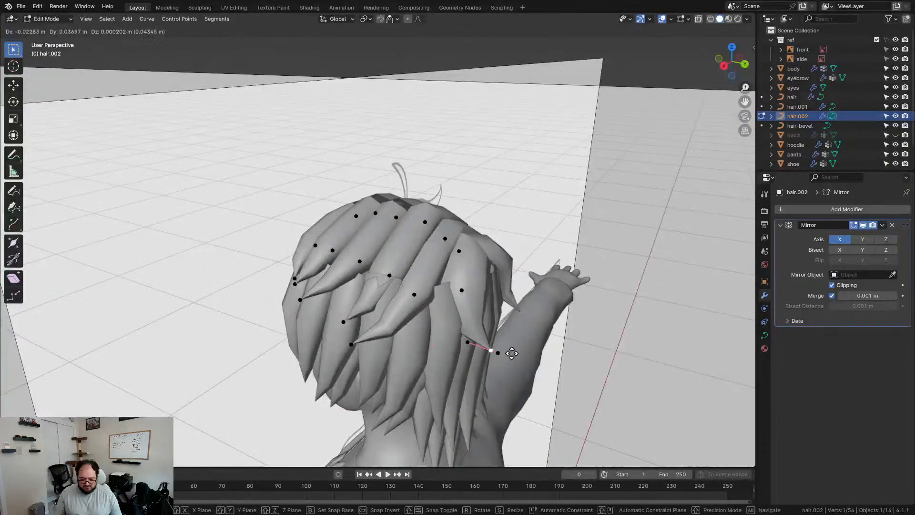
{"action": "left_click", "coordinate": [507, 353]}
{"action": "middle_click_drag", "start_coordinate": [506, 353], "coordinate": [540, 340]}
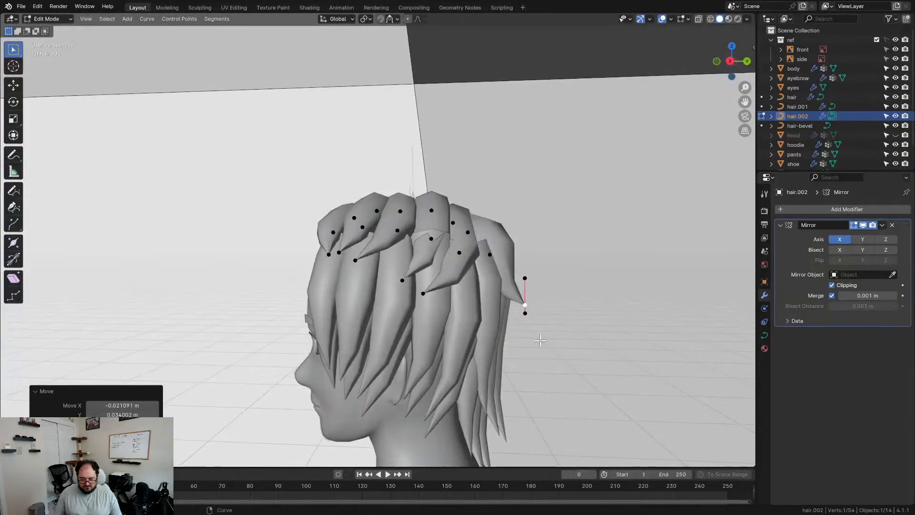
{"action": "key", "text": "KP_3"}
{"action": "key", "text": "g"}
{"action": "left_click", "coordinate": [526, 355]}
- Move the back strand's middle point in side view to shape its curve around the back of the head
{"action": "scroll", "coordinate": [528, 281], "scroll_direction": "up", "scroll_amount": 1}
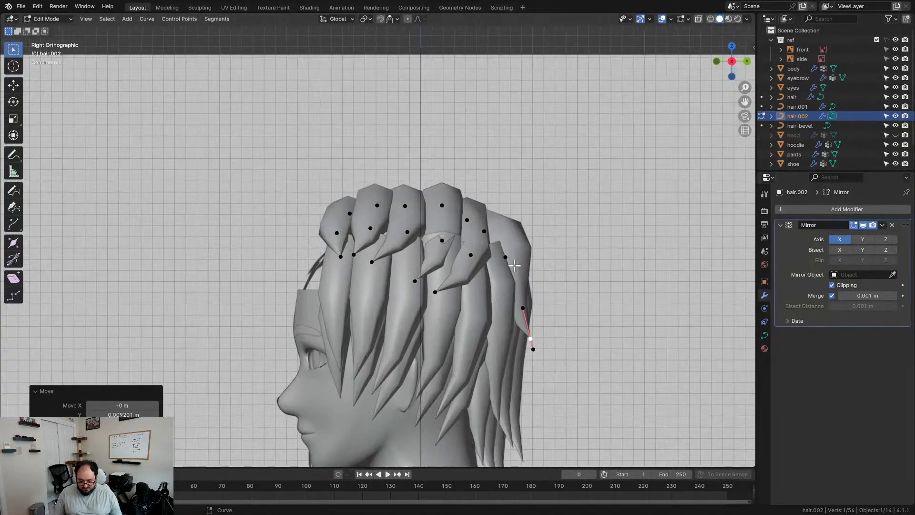
{"action": "left_click", "coordinate": [537, 261]}
{"action": "key", "text": "g"}
{"action": "left_click", "coordinate": [558, 243]}
{"action": "key", "text": "g"}
{"action": "left_click", "coordinate": [560, 237]}
- Rotate the back strand's middle point around the Z axis and adjust the strand's position against the head
{"action": "middle_click_drag", "start_coordinate": [559, 237], "coordinate": [364, 269]}
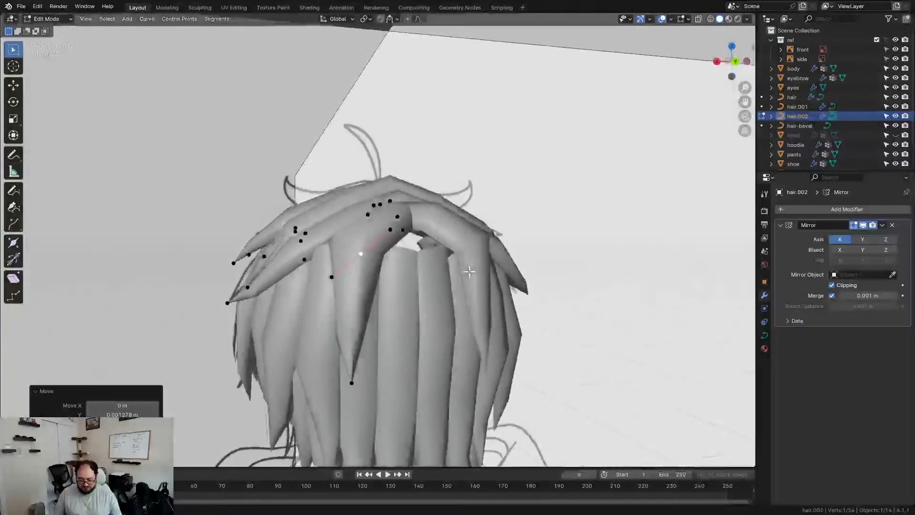
{"action": "middle_click_drag", "start_coordinate": [356, 266], "coordinate": [432, 271]}
{"action": "key", "text": "r"}
{"action": "key", "text": "z"}
{"action": "left_click", "coordinate": [376, 289]}
{"action": "key", "text": "g"}
{"action": "left_click", "coordinate": [566, 311]}
{"action": "key", "text": "g"}
{"action": "left_click", "coordinate": [570, 306]}
{"action": "left_click", "coordinate": [606, 292]}
{"action": "scroll", "coordinate": [606, 292], "scroll_direction": "down", "scroll_amount": 2}
{"action": "middle_click_drag", "start_coordinate": [398, 265], "coordinate": [559, 281]}
- Return to Object Mode, select the hair, hair.001 and hair.002 curves, and add a new collection
{"action": "key", "text": "Tab"}
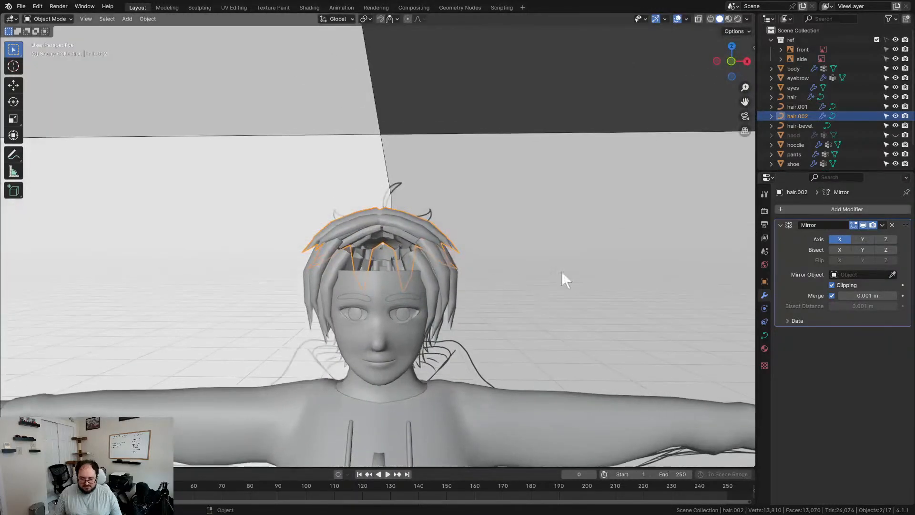
{"action": "left_click", "coordinate": [790, 98]}
{"action": "left_click", "coordinate": [791, 114], "text": "ctrl"}
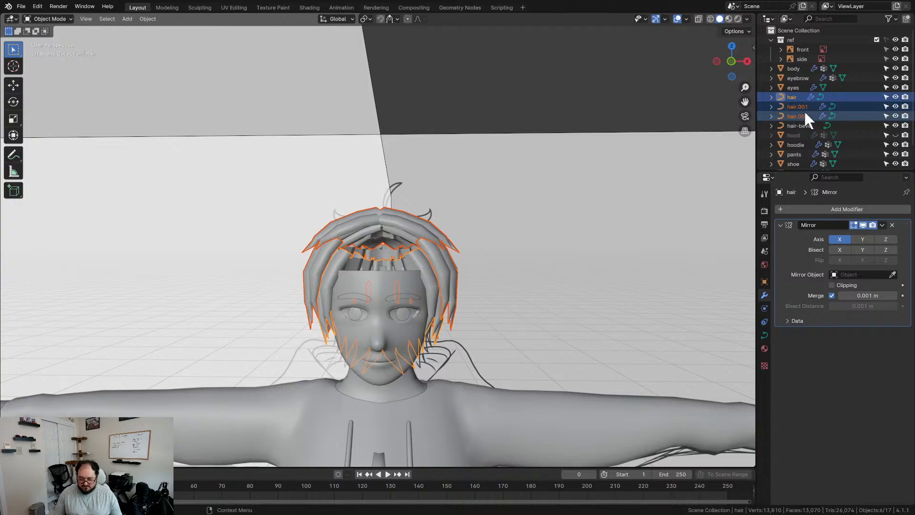
{"action": "left_click", "coordinate": [905, 19]}
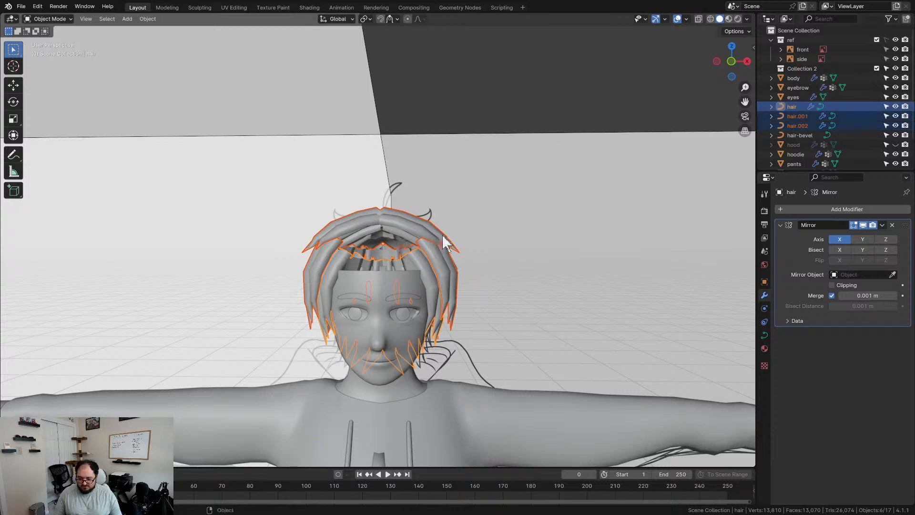
{"action": "key", "text": "shift+d"}
{"action": "left_click", "coordinate": [503, 196]}
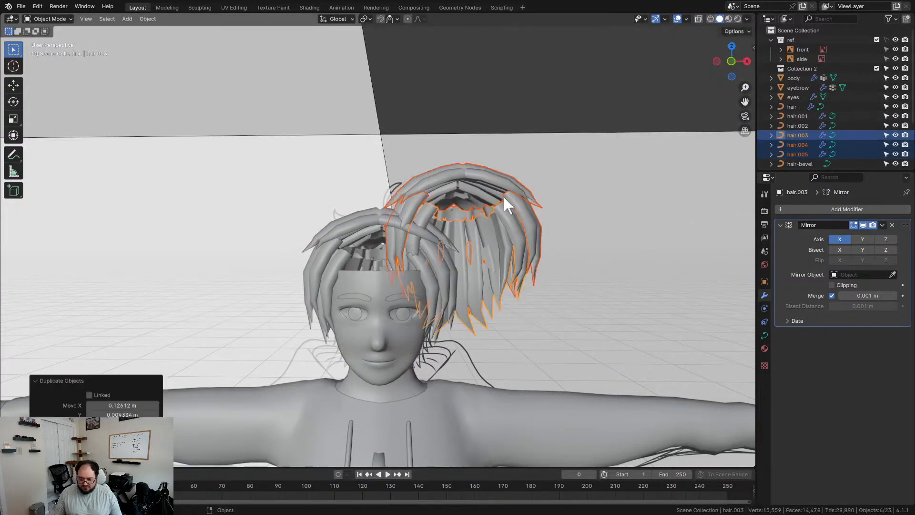
{"action": "key", "text": "ctrl+z"}
- Duplicate the three hair curves in place and move the copies into the new collection
{"action": "key", "text": "shift+d"}
{"action": "right_click", "coordinate": [518, 219]}
{"action": "left_click_drag", "start_coordinate": [821, 141], "coordinate": [796, 64]}
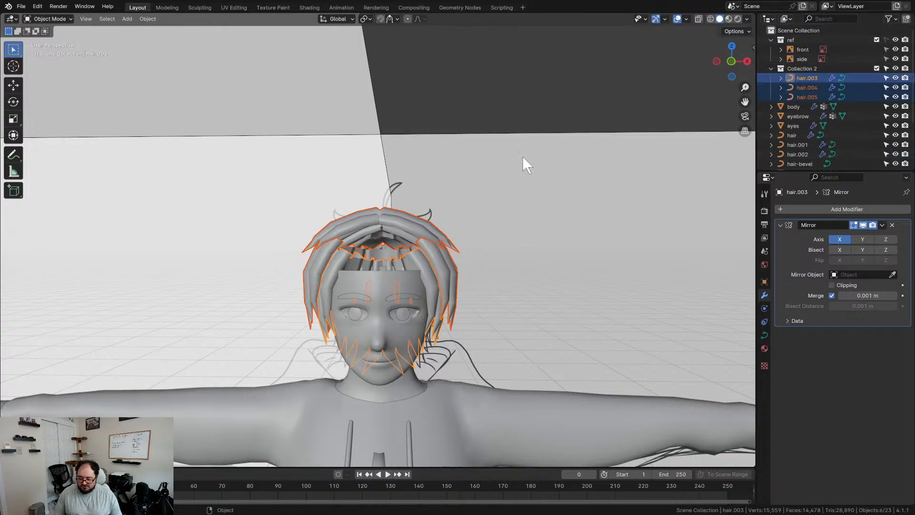
- Collapse Collection 2, hide it and exclude it from the view layer
{"action": "left_click", "coordinate": [592, 104]}
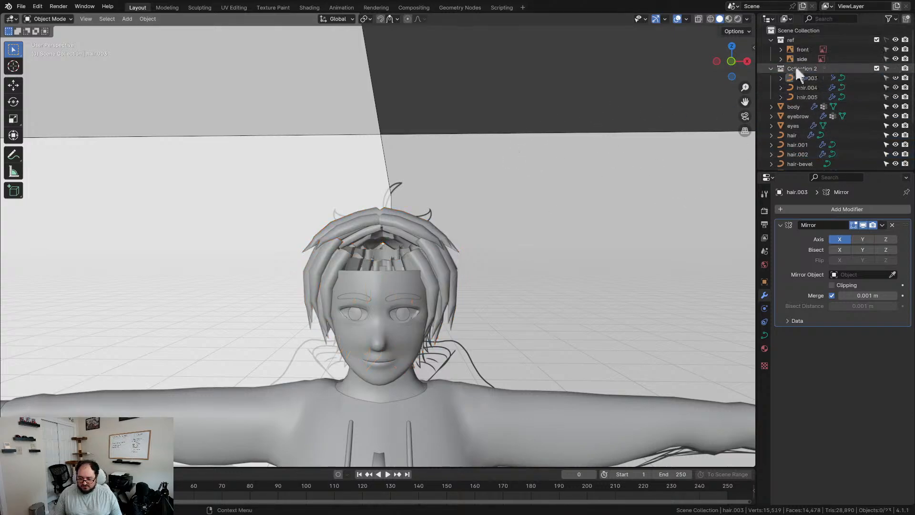
{"action": "left_click", "coordinate": [771, 68]}
{"action": "left_click", "coordinate": [895, 68]}
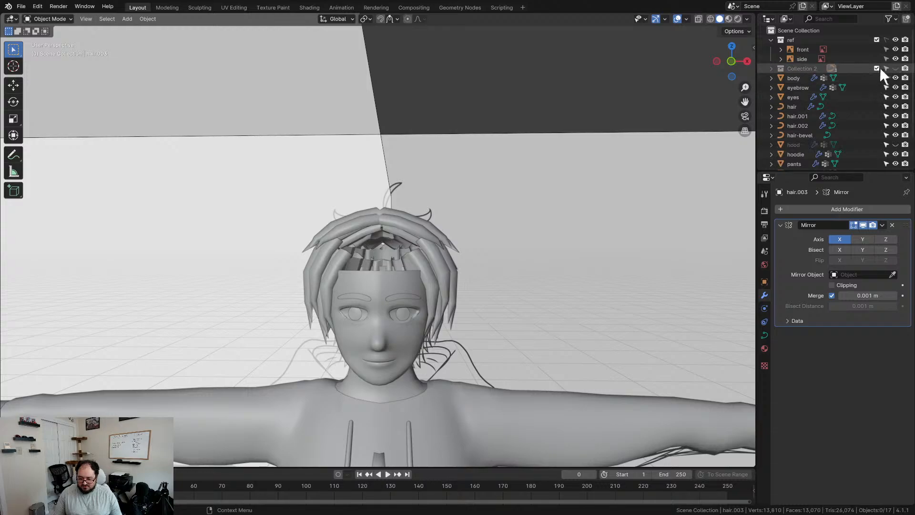
{"action": "left_click", "coordinate": [876, 69]}
- Select the hair, hair.001 and hair.002 curves with the top layer active and join them into one object
{"action": "left_click", "coordinate": [433, 229]}
{"action": "scroll", "coordinate": [439, 240], "scroll_direction": "up", "scroll_amount": 2}
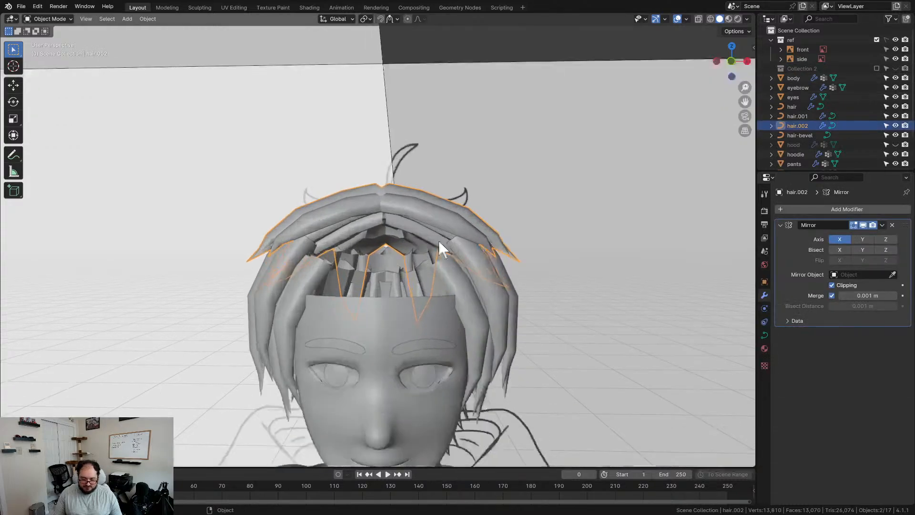
{"action": "left_click", "coordinate": [481, 305]}
{"action": "middle_click_drag", "start_coordinate": [491, 253], "coordinate": [466, 304]}
{"action": "left_click", "coordinate": [466, 304]}
{"action": "left_click", "coordinate": [392, 396]}
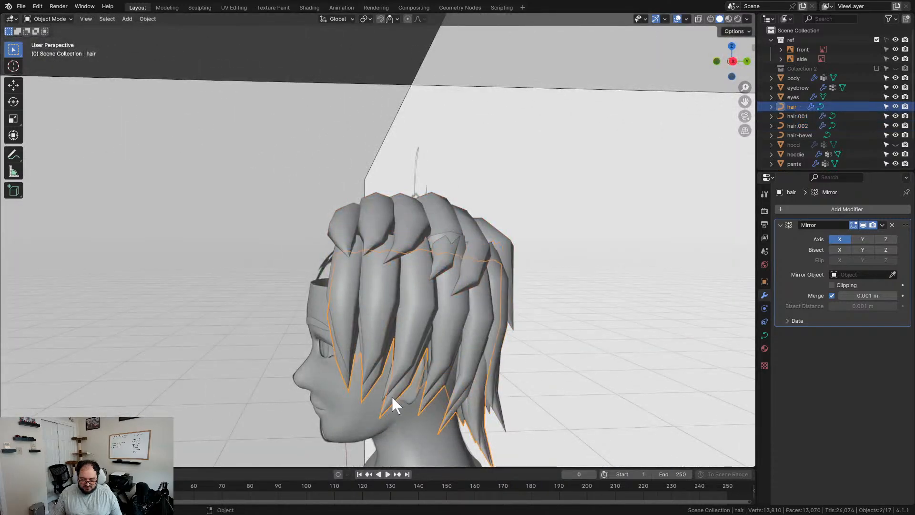
{"action": "left_click", "coordinate": [405, 296], "text": "shift"}
{"action": "left_click", "coordinate": [406, 224], "text": "shift"}
{"action": "middle_click_drag", "start_coordinate": [406, 224], "coordinate": [506, 250]}
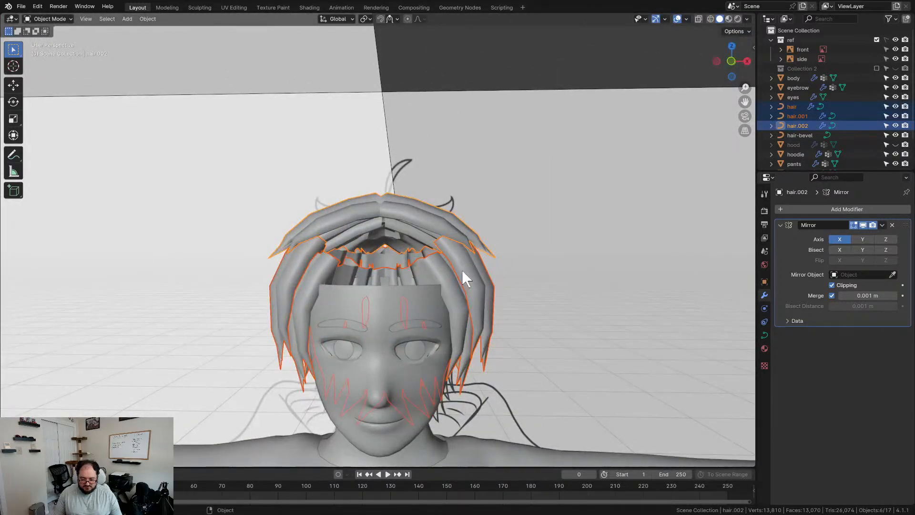
{"action": "key", "text": "ctrl+j"}
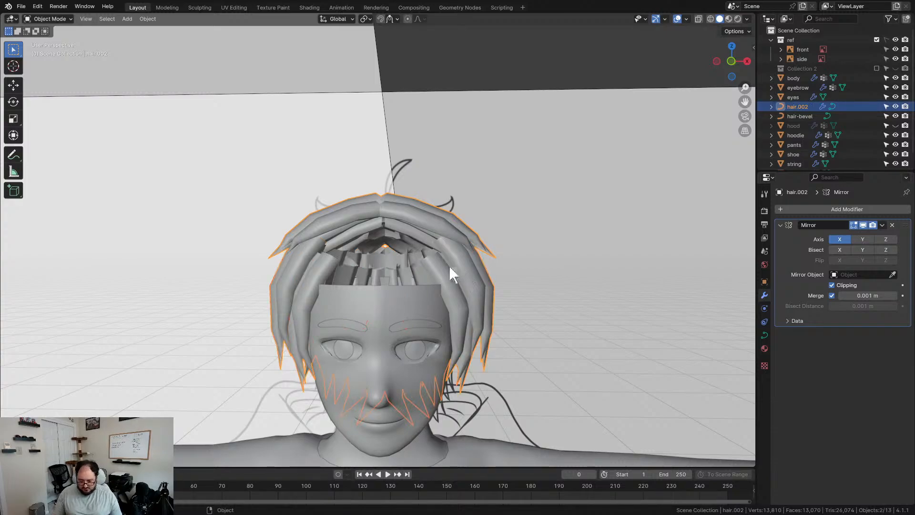
- Convert the joined hair curve object to a mesh
{"action": "right_click", "coordinate": [448, 265]}
{"action": "mouse_move", "coordinate": [420, 329]}
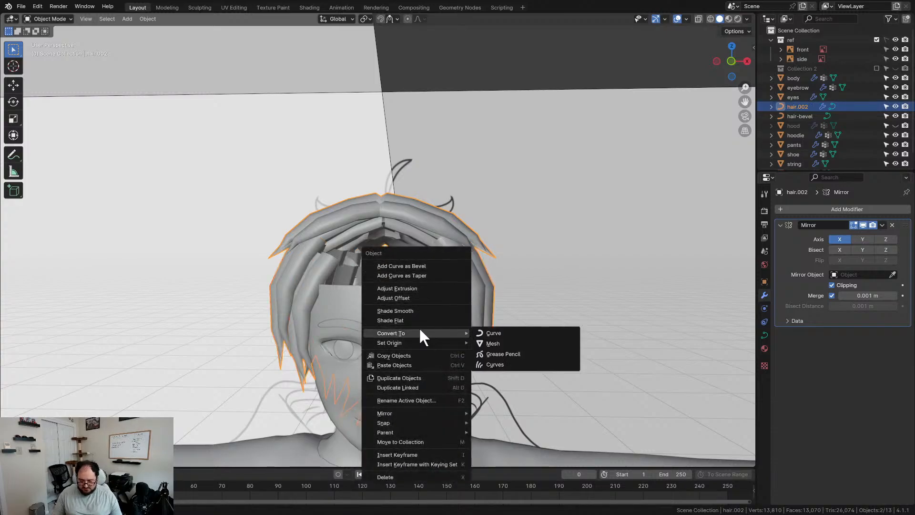
{"action": "left_click", "coordinate": [494, 343]}
{"action": "middle_click_drag", "start_coordinate": [498, 347], "coordinate": [469, 299]}
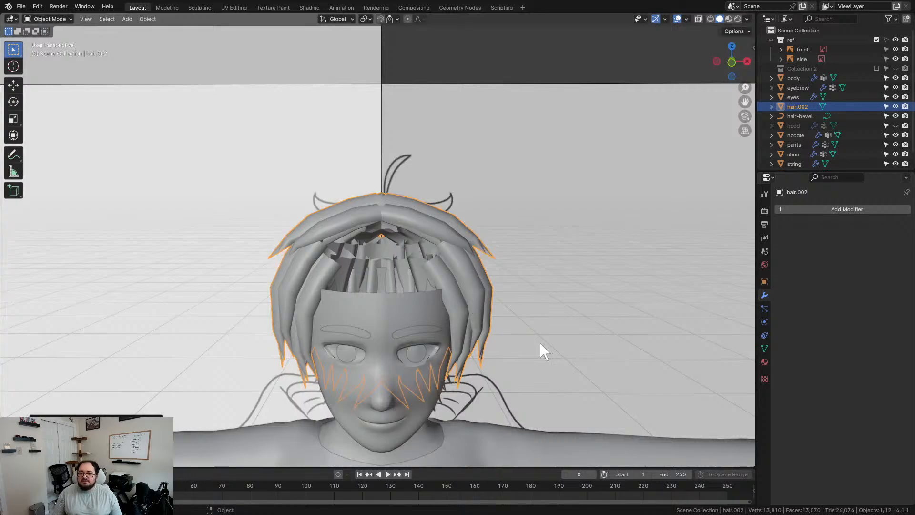
- Add a Subdivision modifier to the converted hair mesh
{"action": "middle_click_drag", "start_coordinate": [484, 253], "coordinate": [899, 257]}
{"action": "left_click", "coordinate": [856, 208]}
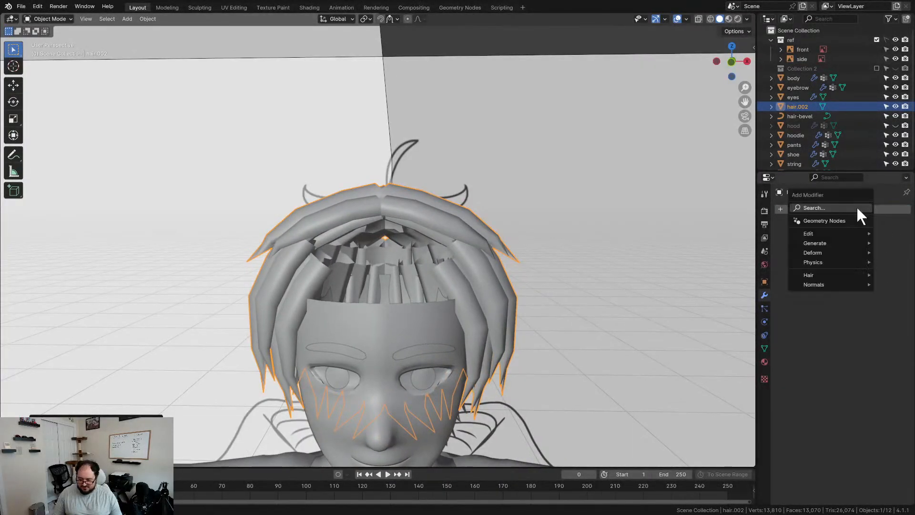
{"action": "left_click", "coordinate": [825, 209]}
{"action": "left_click", "coordinate": [746, 253]}
- Switch the hair mesh to Sculpt Mode and enable X-axis symmetry
{"action": "middle_click_drag", "start_coordinate": [546, 260], "coordinate": [499, 252]}
{"action": "key", "text": "ctrl+Tab"}
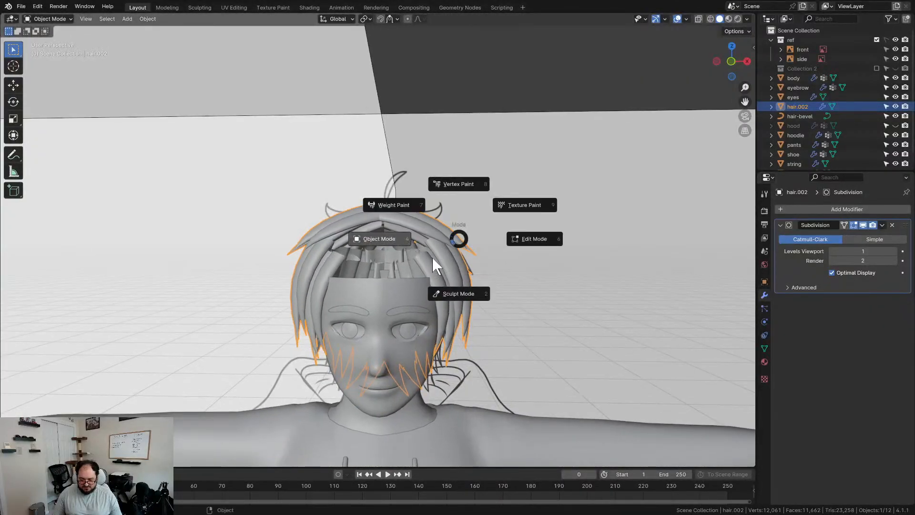
{"action": "left_click", "coordinate": [443, 286]}
{"action": "mouse_move", "coordinate": [422, 275]}
{"action": "middle_mouse_down"}
{"action": "mouse_move", "coordinate": [419, 265]}
{"action": "mouse_move", "coordinate": [368, 278]}
{"action": "mouse_move", "coordinate": [489, 253]}
{"action": "middle_mouse_up"}
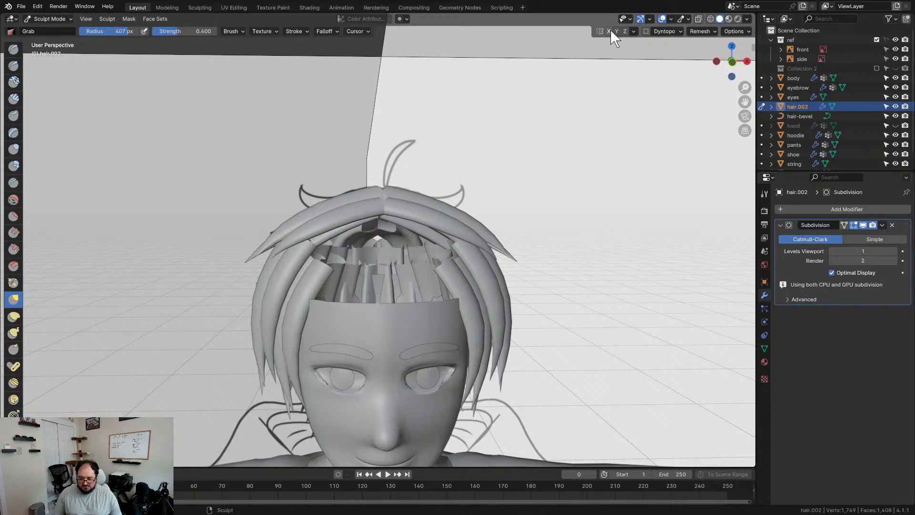
{"action": "middle_click_drag", "start_coordinate": [537, 186], "coordinate": [413, 270]}
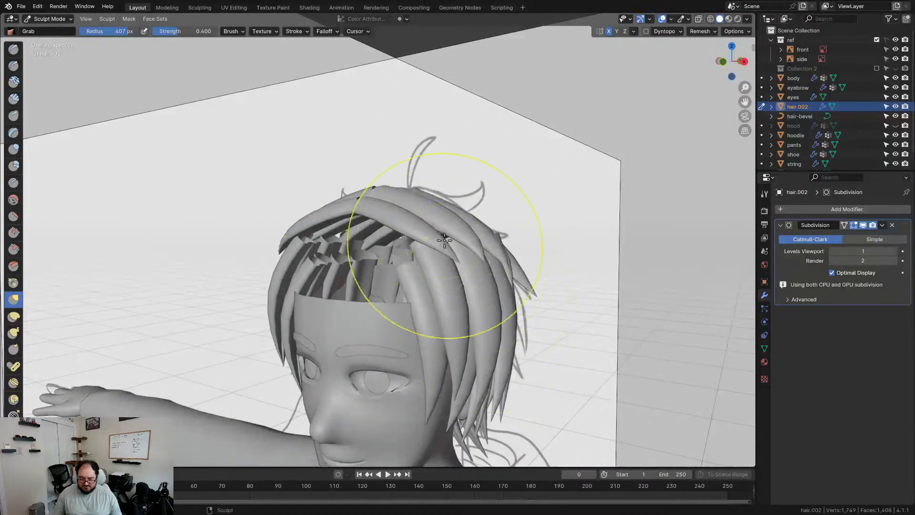
- Nudge a side strand with the Grab brush, and use Inflate/Deflate to thicken the strands around the head
{"action": "left_click_drag", "start_coordinate": [482, 240], "coordinate": [476, 240]}
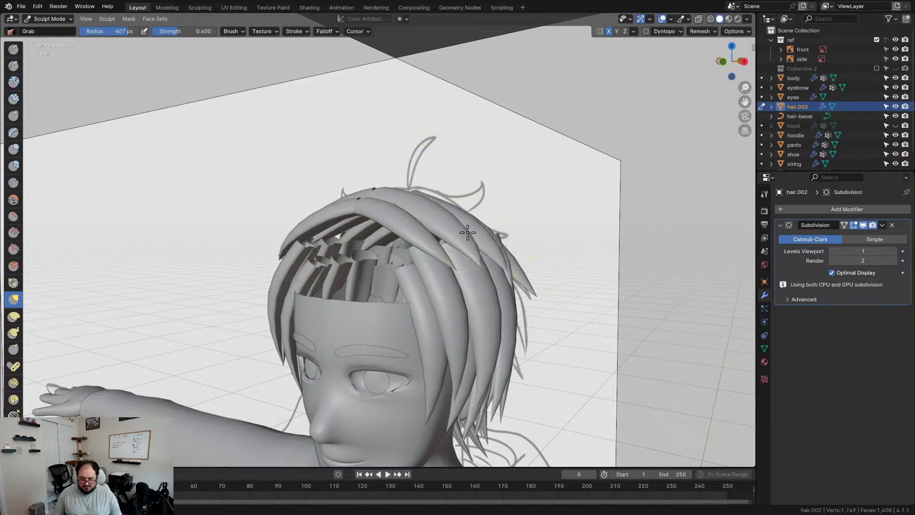
{"action": "middle_click_drag", "start_coordinate": [471, 221], "coordinate": [409, 241]}
{"action": "left_click", "coordinate": [13, 149]}
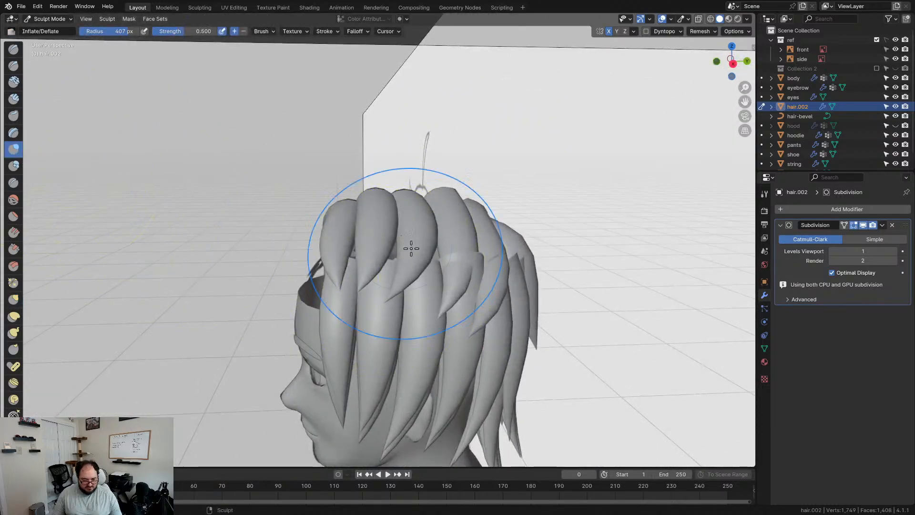
{"action": "mouse_move", "coordinate": [372, 267]}
{"action": "middle_mouse_down"}
{"action": "mouse_move", "coordinate": [467, 298]}
{"action": "mouse_move", "coordinate": [484, 290]}
{"action": "mouse_move", "coordinate": [445, 317]}
{"action": "mouse_move", "coordinate": [391, 284]}
{"action": "middle_mouse_up"}
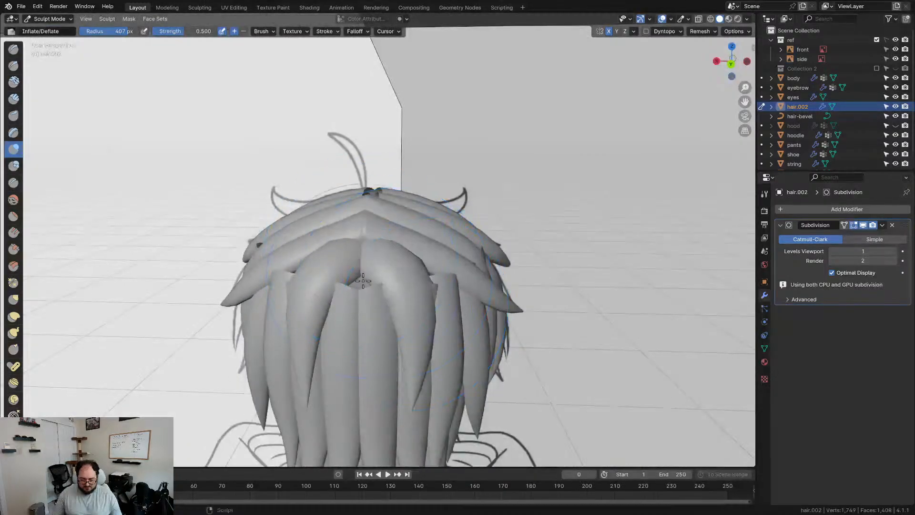
{"action": "mouse_move", "coordinate": [365, 306]}
{"action": "middle_mouse_down"}
{"action": "mouse_move", "coordinate": [314, 323]}
{"action": "mouse_move", "coordinate": [435, 363]}
{"action": "mouse_move", "coordinate": [476, 324]}
{"action": "mouse_move", "coordinate": [516, 313]}
{"action": "middle_mouse_up"}
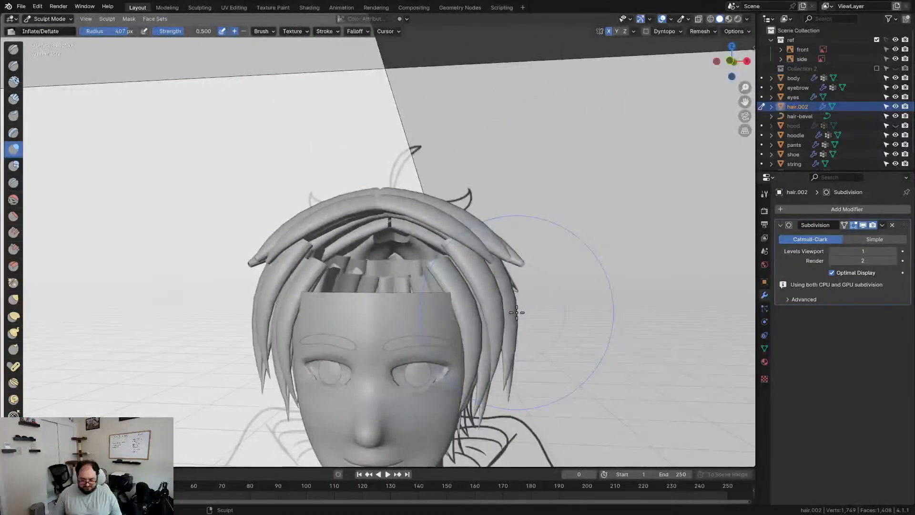
- In front view, reshape the outer side strands with the Grab brush so their tips flare outward toward the reference outline
{"action": "key", "text": "KP_1"}
{"action": "scroll", "coordinate": [500, 337], "scroll_direction": "up", "scroll_amount": 6}
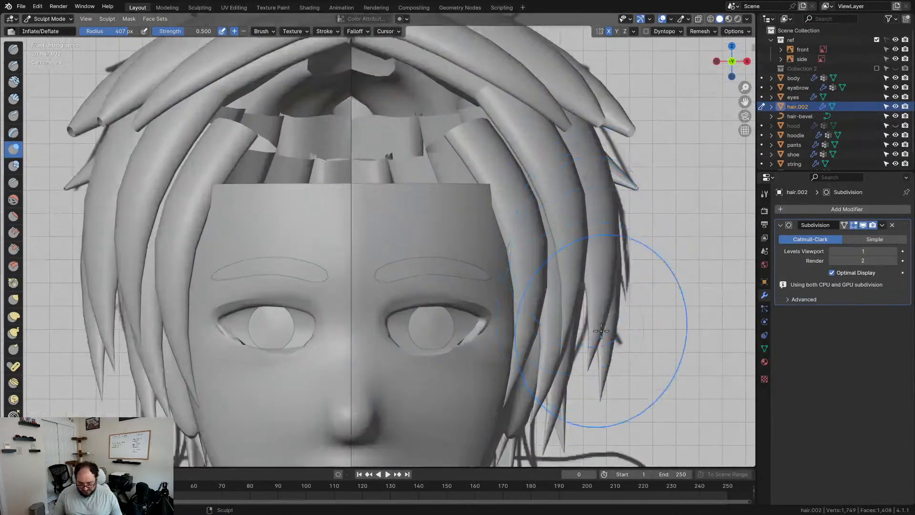
{"action": "key", "text": "g"}
{"action": "mouse_move", "coordinate": [601, 302]}
{"action": "left_mouse_down"}
{"action": "mouse_move", "coordinate": [554, 388]}
{"action": "mouse_move", "coordinate": [623, 335]}
{"action": "left_mouse_up"}
{"action": "left_click_drag", "start_coordinate": [596, 384], "coordinate": [604, 366]}
{"action": "left_click_drag", "start_coordinate": [598, 288], "coordinate": [590, 287]}
{"action": "mouse_move", "coordinate": [579, 217]}
{"action": "left_mouse_down"}
{"action": "mouse_move", "coordinate": [636, 167]}
{"action": "mouse_move", "coordinate": [622, 194]}
{"action": "mouse_move", "coordinate": [581, 153]}
{"action": "left_mouse_up"}
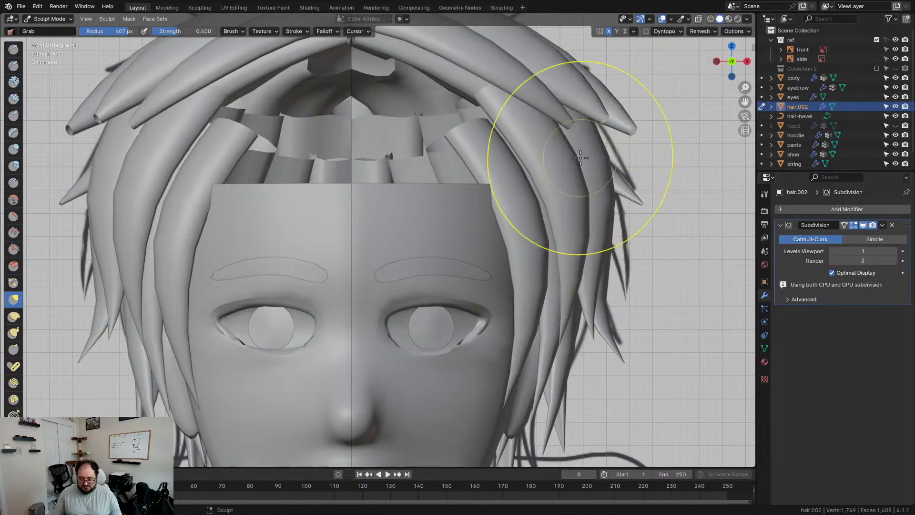
{"action": "mouse_move", "coordinate": [622, 122]}
{"action": "left_mouse_down"}
{"action": "mouse_move", "coordinate": [610, 123]}
{"action": "mouse_move", "coordinate": [629, 131]}
{"action": "left_mouse_up"}
{"action": "mouse_move", "coordinate": [621, 216]}
{"action": "left_mouse_down"}
{"action": "mouse_move", "coordinate": [578, 292]}
{"action": "mouse_move", "coordinate": [486, 122]}
{"action": "left_mouse_up"}
{"action": "left_click_drag", "start_coordinate": [535, 245], "coordinate": [597, 211]}
- In side view, pull the middles of the temple strands backward with Grab to curve them away from the face
{"action": "scroll", "coordinate": [597, 211], "scroll_direction": "down", "scroll_amount": 5}
{"action": "middle_click_drag", "start_coordinate": [597, 211], "coordinate": [447, 232]}
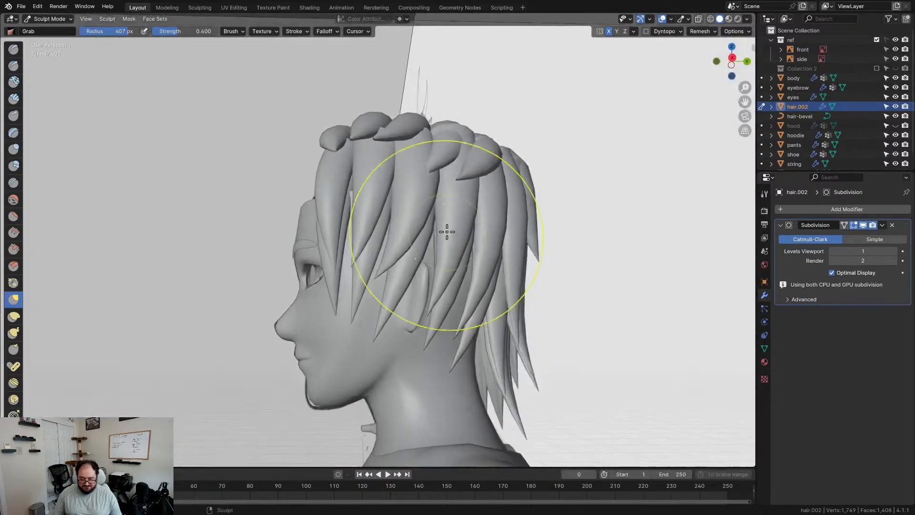
{"action": "key", "text": "KP_3"}
{"action": "scroll", "coordinate": [444, 238], "scroll_direction": "up", "scroll_amount": 5}
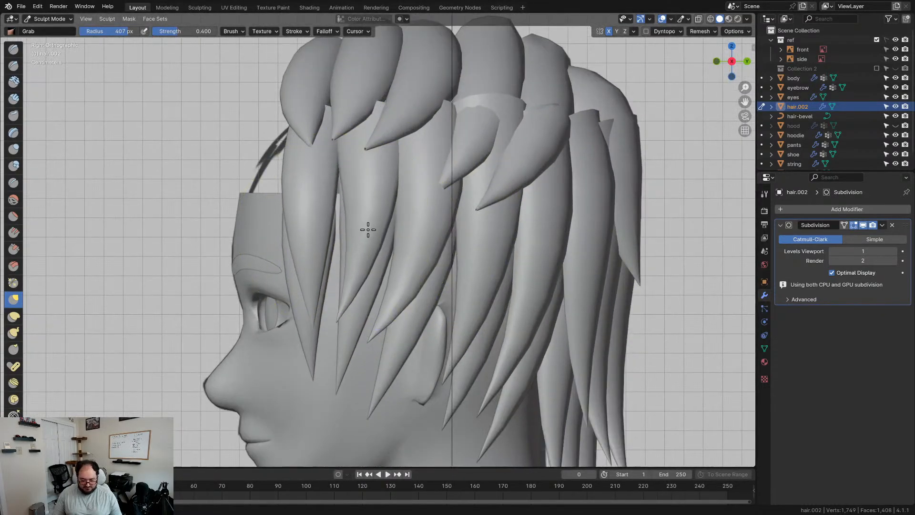
{"action": "left_click_drag", "start_coordinate": [368, 230], "coordinate": [404, 221]}
{"action": "mouse_move", "coordinate": [331, 215]}
{"action": "left_mouse_down"}
{"action": "mouse_move", "coordinate": [388, 216]}
{"action": "mouse_move", "coordinate": [478, 239]}
{"action": "mouse_move", "coordinate": [429, 286]}
{"action": "mouse_move", "coordinate": [387, 347]}
{"action": "mouse_move", "coordinate": [381, 322]}
{"action": "left_mouse_up"}
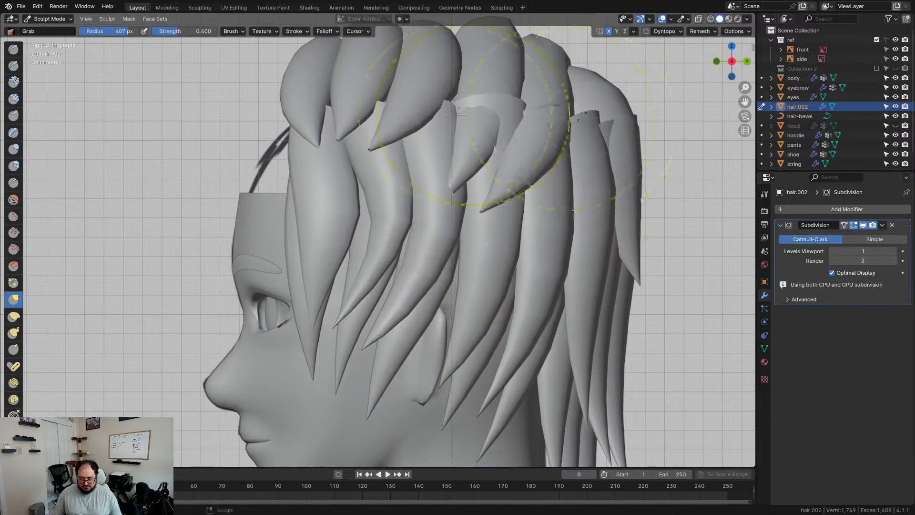
- Reposition the short upper-layer strand above the ear with Grab, and pull the back-of-head strands outward in side view
{"action": "middle_click_drag", "start_coordinate": [380, 149], "coordinate": [402, 129]}
{"action": "mouse_move", "coordinate": [489, 146]}
{"action": "left_mouse_down"}
{"action": "mouse_move", "coordinate": [473, 149]}
{"action": "mouse_move", "coordinate": [490, 164]}
{"action": "mouse_move", "coordinate": [485, 177]}
{"action": "left_mouse_up"}
{"action": "mouse_move", "coordinate": [485, 176]}
{"action": "middle_mouse_down"}
{"action": "mouse_move", "coordinate": [580, 186]}
{"action": "mouse_move", "coordinate": [420, 201]}
{"action": "mouse_move", "coordinate": [316, 157]}
{"action": "mouse_move", "coordinate": [310, 187]}
{"action": "mouse_move", "coordinate": [336, 238]}
{"action": "middle_mouse_up"}
{"action": "key", "text": "KP_3"}
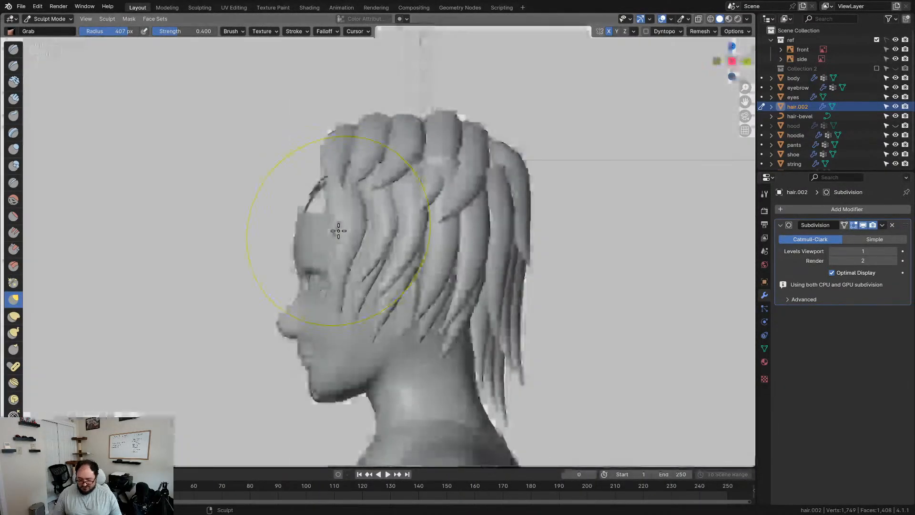
{"action": "scroll", "coordinate": [339, 231], "scroll_direction": "up", "scroll_amount": 2}
{"action": "left_click_drag", "start_coordinate": [578, 209], "coordinate": [607, 211]}
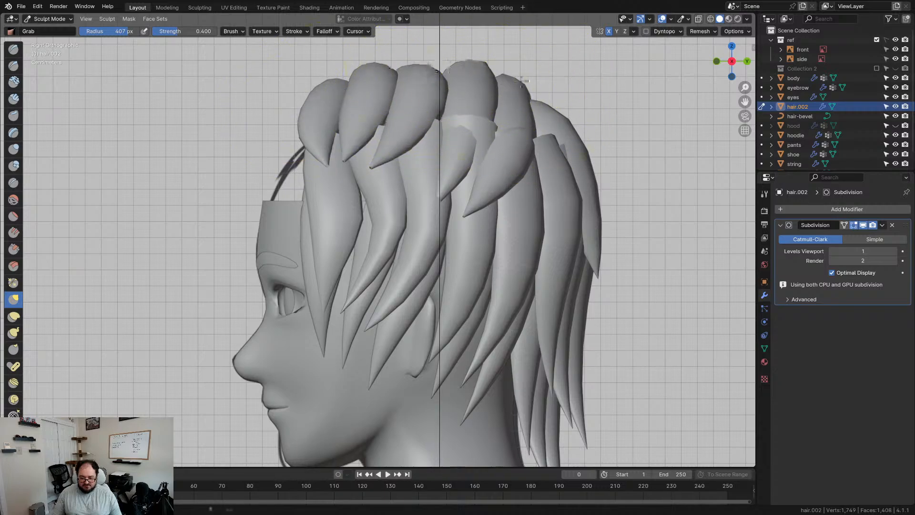
- Fill out the strand roots along the top parting with the Inflate/Deflate brush
{"action": "middle_click_drag", "start_coordinate": [519, 91], "coordinate": [433, 225]}
{"action": "mouse_move", "coordinate": [381, 127]}
{"action": "middle_mouse_down"}
{"action": "mouse_move", "coordinate": [515, 249]}
{"action": "mouse_move", "coordinate": [391, 283]}
{"action": "mouse_move", "coordinate": [420, 295]}
{"action": "mouse_move", "coordinate": [527, 251]}
{"action": "mouse_move", "coordinate": [527, 265]}
{"action": "mouse_move", "coordinate": [508, 262]}
{"action": "mouse_move", "coordinate": [523, 245]}
{"action": "mouse_move", "coordinate": [605, 212]}
{"action": "mouse_move", "coordinate": [461, 271]}
{"action": "mouse_move", "coordinate": [387, 266]}
{"action": "mouse_move", "coordinate": [357, 241]}
{"action": "mouse_move", "coordinate": [364, 259]}
{"action": "middle_mouse_up"}
{"action": "key", "text": "i"}
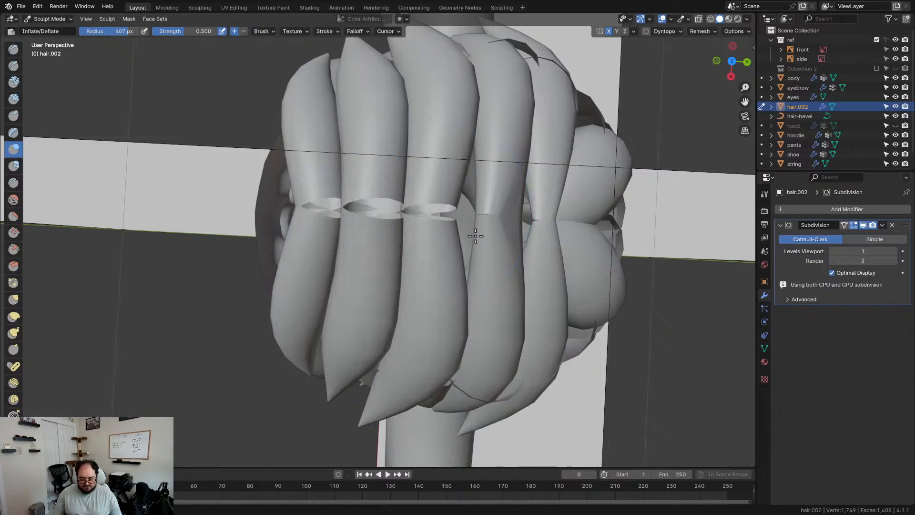
{"action": "scroll", "coordinate": [492, 251], "scroll_direction": "down", "scroll_amount": 5}
{"action": "mouse_move", "coordinate": [491, 251]}
{"action": "middle_mouse_down"}
{"action": "mouse_move", "coordinate": [461, 183]}
{"action": "mouse_move", "coordinate": [480, 194]}
{"action": "mouse_move", "coordinate": [469, 153]}
{"action": "mouse_move", "coordinate": [499, 141]}
{"action": "middle_mouse_up"}
- In side view, use Grab to bow the long rear strands outward behind the head
{"action": "key", "text": "g"}
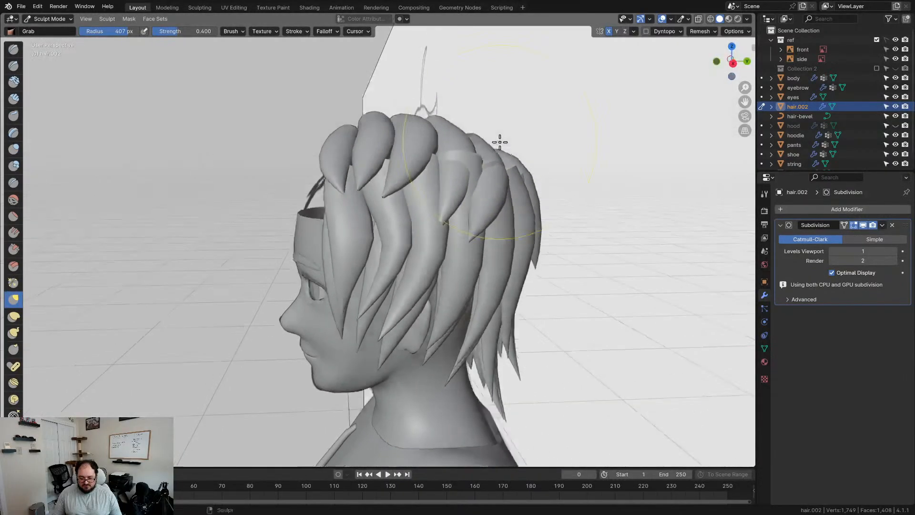
{"action": "key", "text": "KP_3"}
{"action": "scroll", "coordinate": [449, 168], "scroll_direction": "up", "scroll_amount": 2}
{"action": "middle_click_drag", "start_coordinate": [449, 167], "coordinate": [405, 239], "text": "shift"}
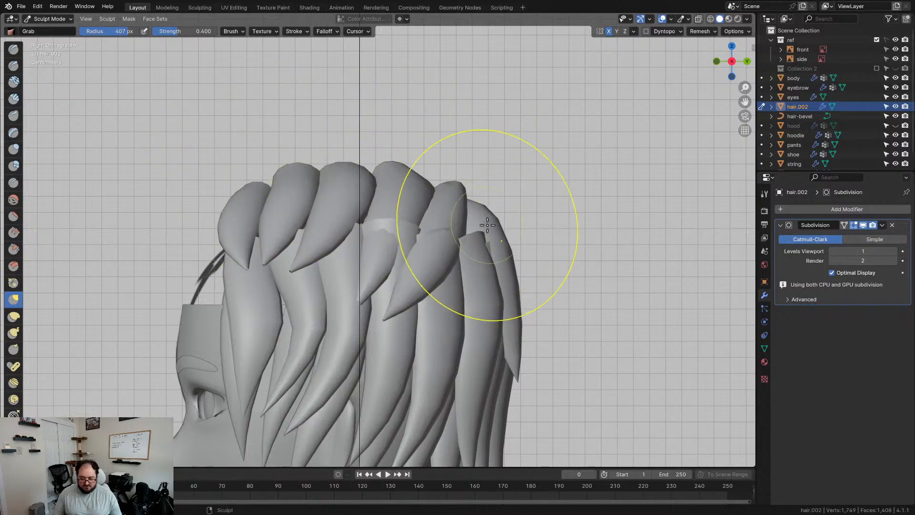
{"action": "mouse_move", "coordinate": [485, 236]}
{"action": "left_mouse_down"}
{"action": "mouse_move", "coordinate": [518, 341]}
{"action": "mouse_move", "coordinate": [511, 384]}
{"action": "left_mouse_up"}
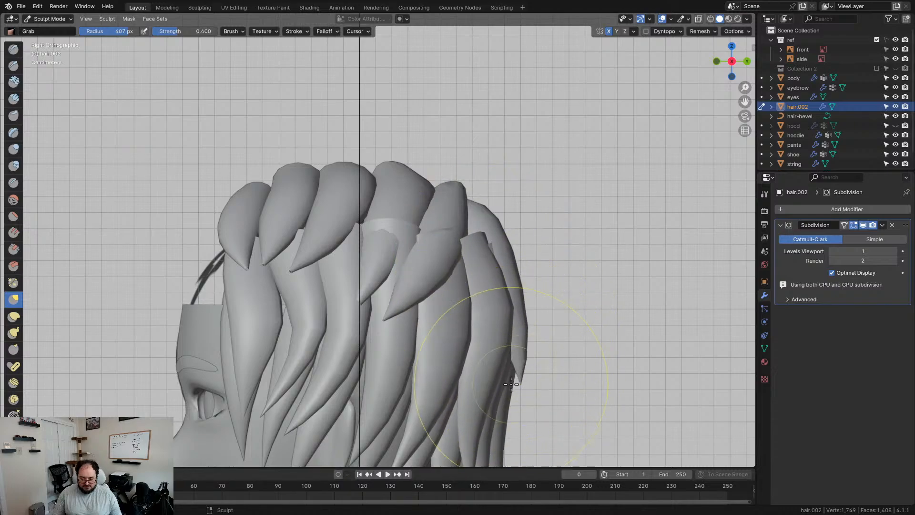
{"action": "middle_click_drag", "start_coordinate": [525, 416], "coordinate": [536, 271], "text": "shift"}
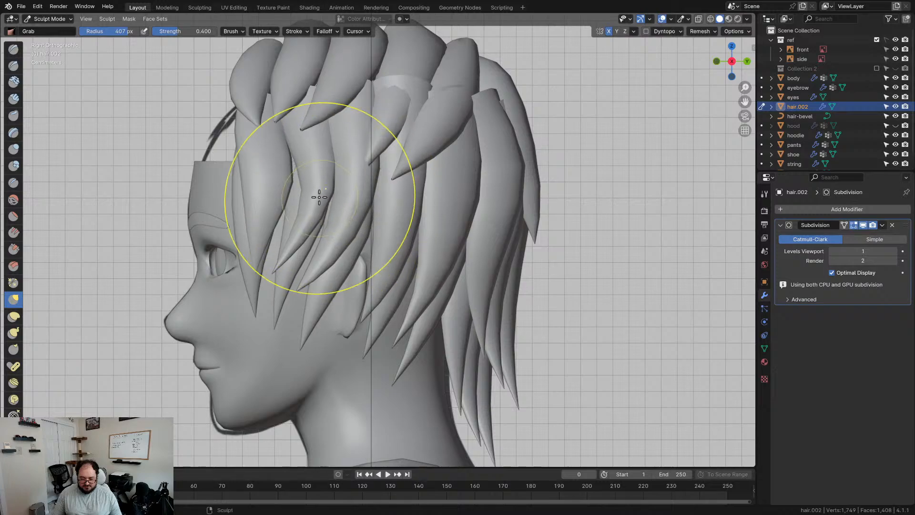
- Enter Edit Mode and delete three linked outer strands near the face on the character's right side
{"action": "mouse_move", "coordinate": [250, 202]}
{"action": "middle_mouse_down"}
{"action": "mouse_move", "coordinate": [462, 229]}
{"action": "mouse_move", "coordinate": [340, 188]}
{"action": "middle_mouse_up"}
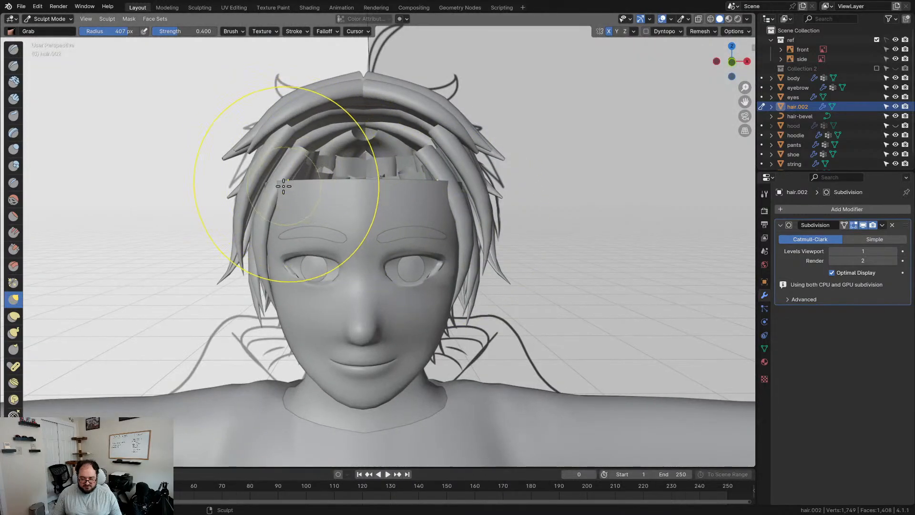
{"action": "mouse_move", "coordinate": [410, 195]}
{"action": "middle_mouse_down"}
{"action": "mouse_move", "coordinate": [558, 208]}
{"action": "mouse_move", "coordinate": [564, 221]}
{"action": "mouse_move", "coordinate": [376, 223]}
{"action": "mouse_move", "coordinate": [373, 212]}
{"action": "mouse_move", "coordinate": [470, 218]}
{"action": "mouse_move", "coordinate": [430, 229]}
{"action": "mouse_move", "coordinate": [476, 245]}
{"action": "mouse_move", "coordinate": [509, 226]}
{"action": "middle_mouse_up"}
{"action": "key", "text": "Tab"}
{"action": "scroll", "coordinate": [443, 219], "scroll_direction": "down", "scroll_amount": 3}
{"action": "scroll", "coordinate": [477, 246], "scroll_direction": "up", "scroll_amount": 2}
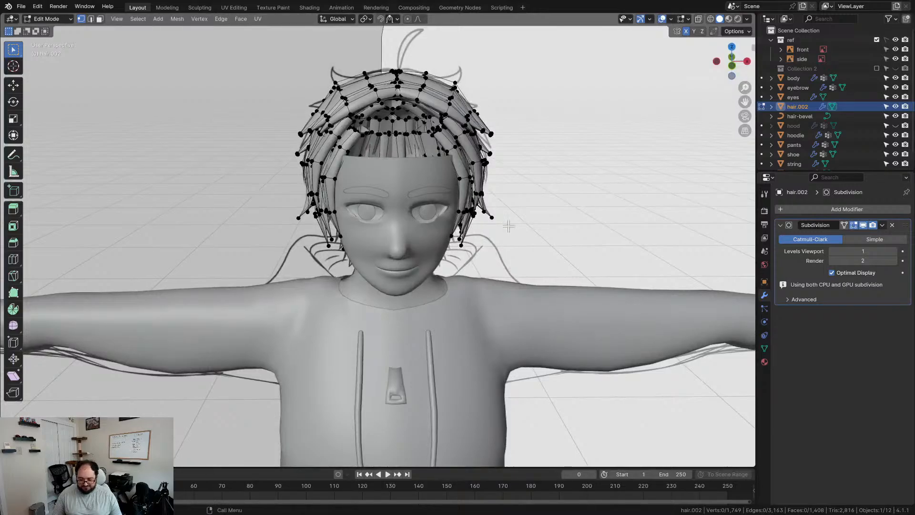
{"action": "middle_click_drag", "start_coordinate": [450, 206], "coordinate": [559, 246]}
{"action": "middle_click_drag", "start_coordinate": [442, 264], "coordinate": [456, 277]}
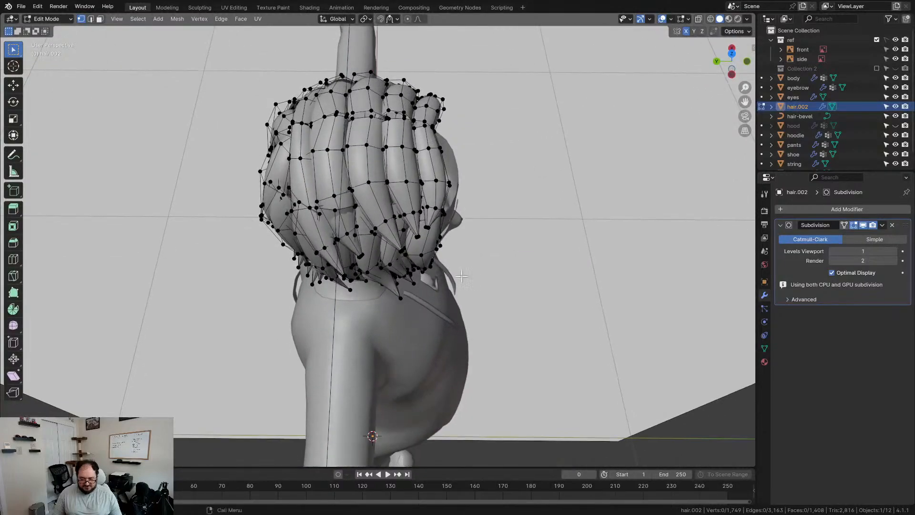
{"action": "key", "text": "l"}
{"action": "key", "text": "ctrl+z"}
{"action": "key", "text": "l"}
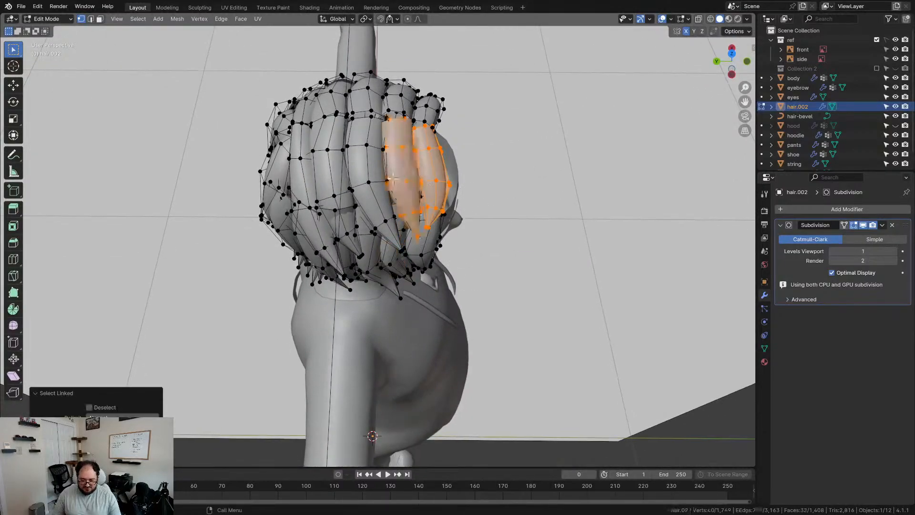
{"action": "mouse_move", "coordinate": [364, 223]}
{"action": "middle_mouse_down"}
{"action": "mouse_move", "coordinate": [397, 255]}
{"action": "mouse_move", "coordinate": [431, 195]}
{"action": "mouse_move", "coordinate": [368, 218]}
{"action": "middle_mouse_up"}
{"action": "key", "text": "ctrl+z"}
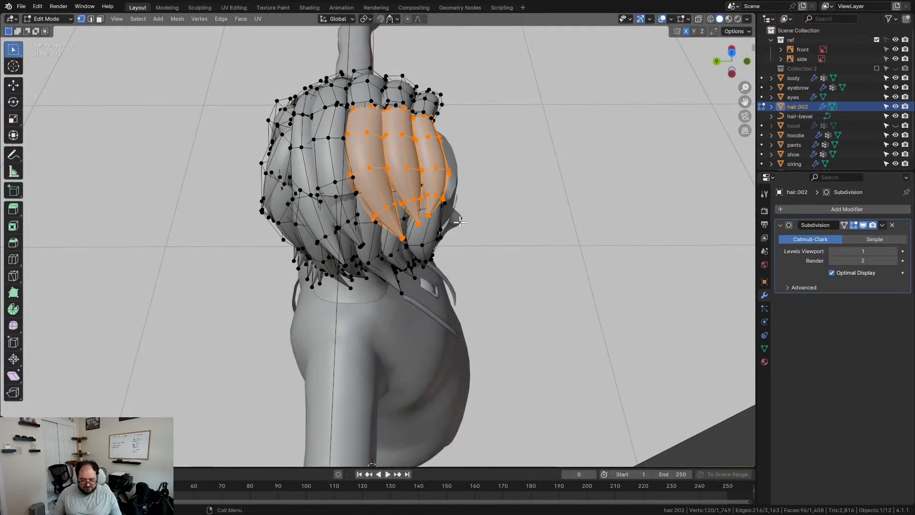
{"action": "key", "text": "x"}
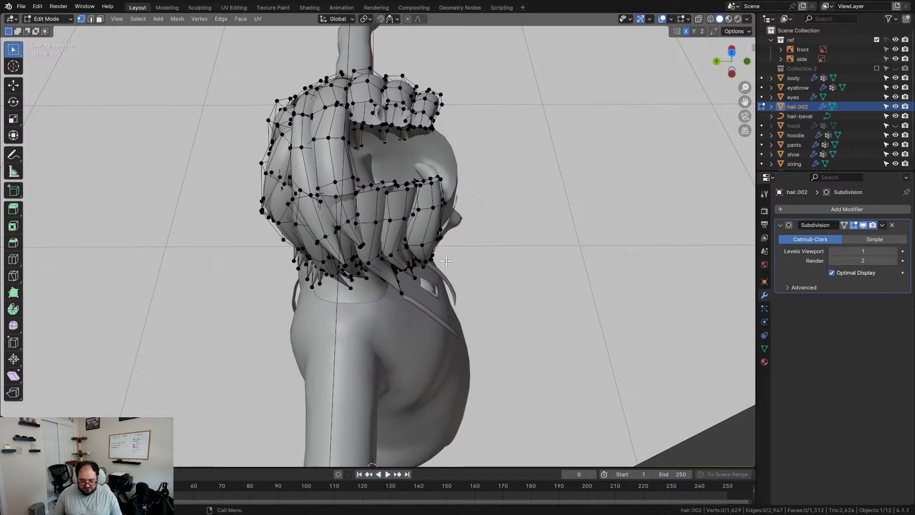
- Select four more linked strands beside the right temple and delete them
{"action": "middle_click_drag", "start_coordinate": [446, 260], "coordinate": [405, 200]}
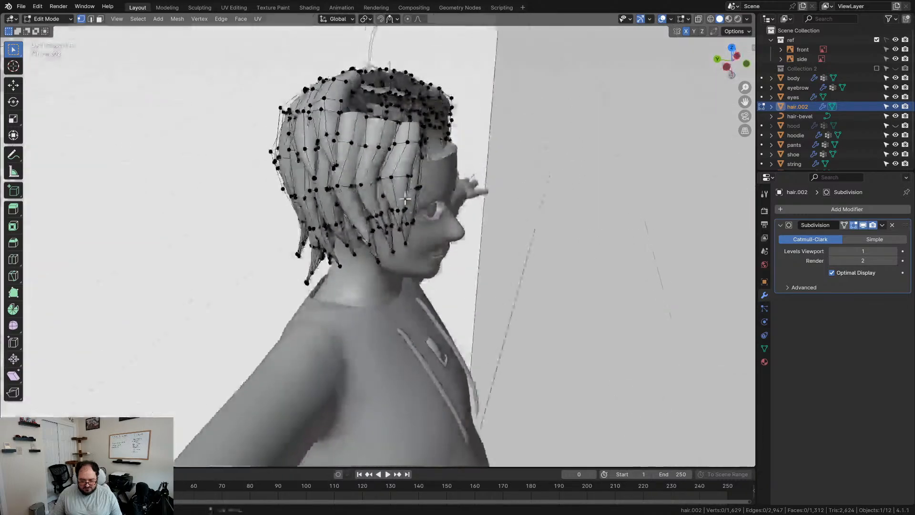
{"action": "key", "text": "l"}
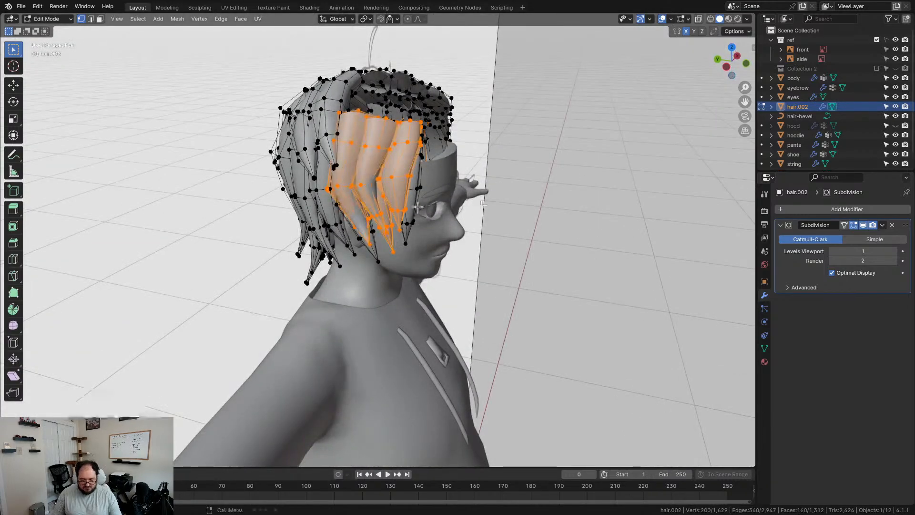
{"action": "mouse_move", "coordinate": [412, 203]}
{"action": "middle_mouse_down"}
{"action": "mouse_move", "coordinate": [362, 210]}
{"action": "mouse_move", "coordinate": [496, 233]}
{"action": "mouse_move", "coordinate": [404, 192]}
{"action": "middle_mouse_up"}
{"action": "key", "text": "x"}
{"action": "left_click", "coordinate": [496, 233]}
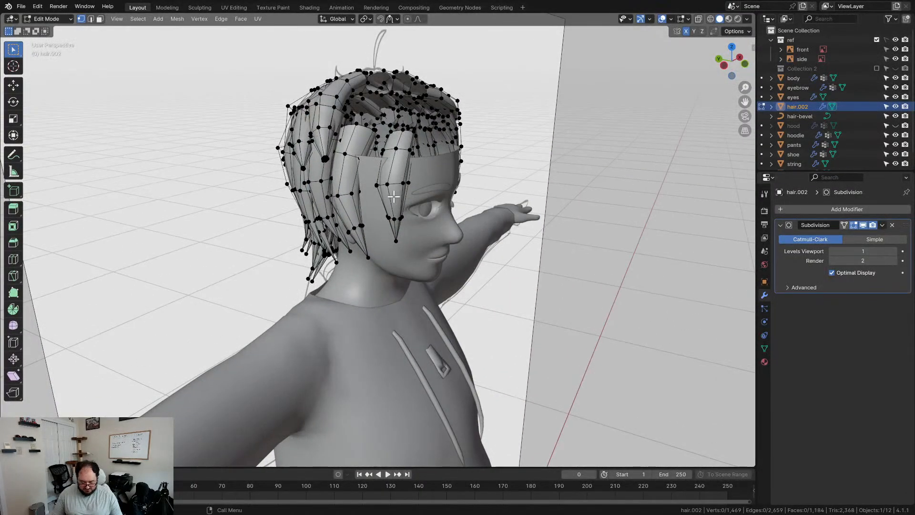
- Delete the remaining linked strands around the character's right temple and ear, one after another
{"action": "mouse_move", "coordinate": [324, 216]}
{"action": "middle_mouse_down"}
{"action": "mouse_move", "coordinate": [365, 227]}
{"action": "mouse_move", "coordinate": [333, 201]}
{"action": "middle_mouse_up"}
{"action": "key", "text": "x"}
{"action": "left_click", "coordinate": [365, 227]}
{"action": "key", "text": "l"}
{"action": "key", "text": "x"}
{"action": "left_click", "coordinate": [331, 199]}
{"action": "middle_click_drag", "start_coordinate": [327, 209], "coordinate": [384, 214]}
{"action": "key", "text": "l"}
{"action": "key", "text": "x"}
{"action": "left_click", "coordinate": [365, 206]}
- Delete the next linked strands behind the character's right ear
{"action": "middle_click_drag", "start_coordinate": [365, 205], "coordinate": [338, 273]}
{"action": "left_click", "coordinate": [459, 269]}
{"action": "middle_click_drag", "start_coordinate": [413, 267], "coordinate": [389, 262]}
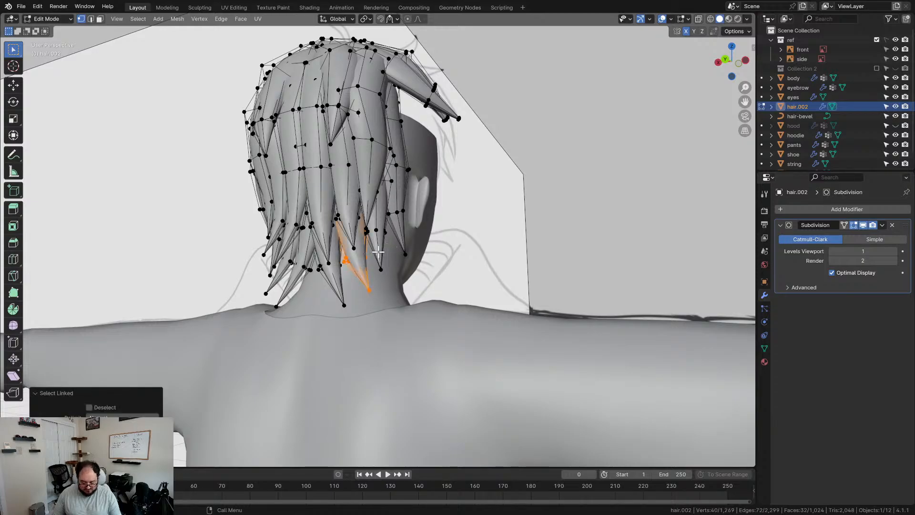
{"action": "middle_click_drag", "start_coordinate": [406, 246], "coordinate": [444, 241]}
{"action": "key", "text": "x"}
{"action": "left_click", "coordinate": [426, 223]}
- Deselect the joined centre strands at the back and delete the lowest nape strand on the character's right side
{"action": "key", "text": "l"}
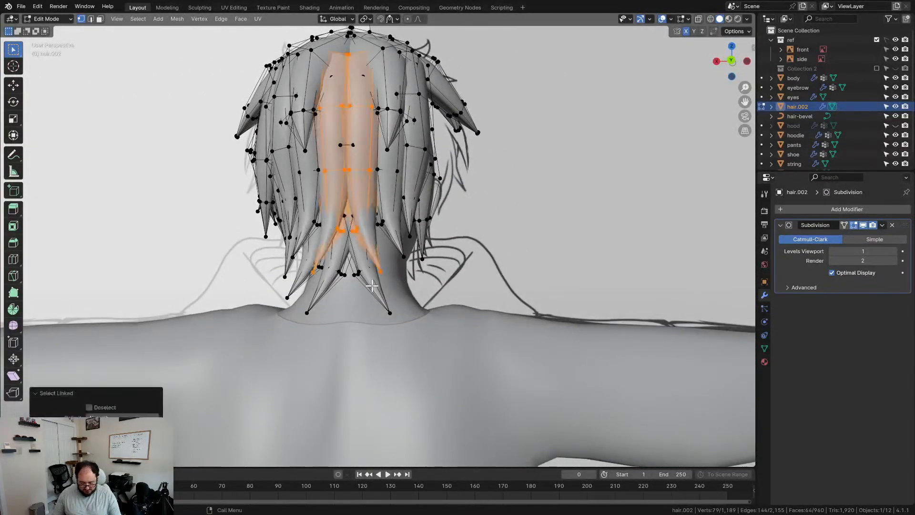
{"action": "key", "text": "alt+a"}
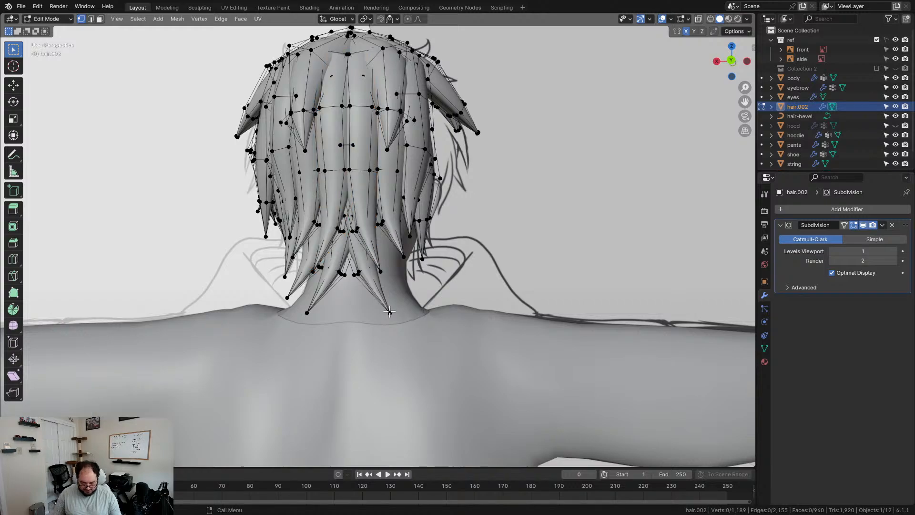
{"action": "key", "text": "x"}
{"action": "left_click", "coordinate": [389, 315]}
- Delete the remaining separate lower strands on the right half of the back of the head
{"action": "middle_click_drag", "start_coordinate": [389, 315], "coordinate": [421, 211]}
{"action": "key", "text": "l"}
{"action": "key", "text": "x"}
{"action": "left_click", "coordinate": [356, 236]}
{"action": "key", "text": "l"}
{"action": "key", "text": "x"}
{"action": "left_click", "coordinate": [391, 198]}
{"action": "key", "text": "l"}
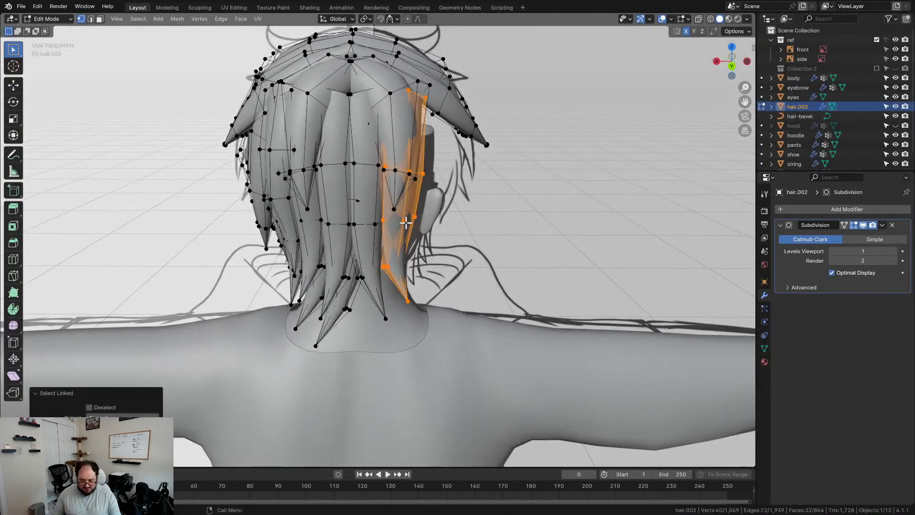
{"action": "key", "text": "x"}
{"action": "left_click", "coordinate": [391, 230]}
{"action": "key", "text": "l"}
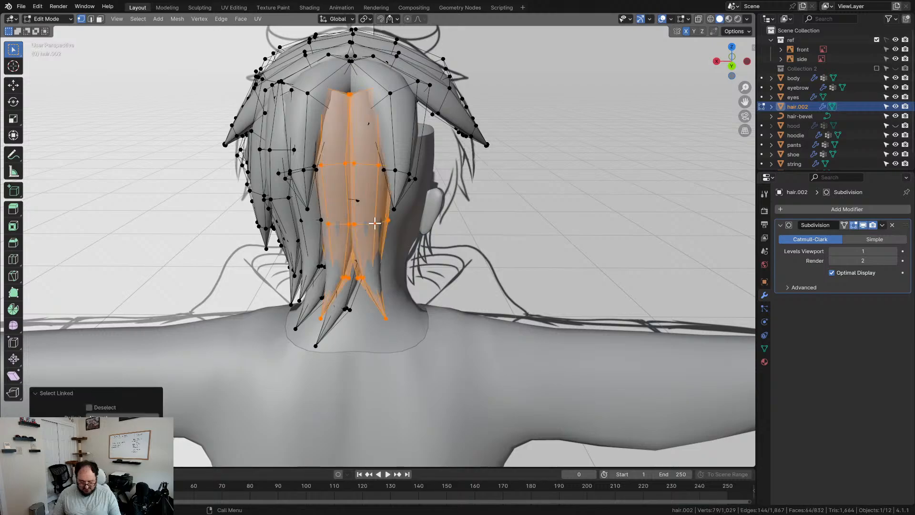
{"action": "middle_click_drag", "start_coordinate": [416, 246], "coordinate": [296, 298]}
{"action": "key", "text": "alt+a"}
{"action": "key", "text": "l"}
{"action": "key", "text": "alt+a"}
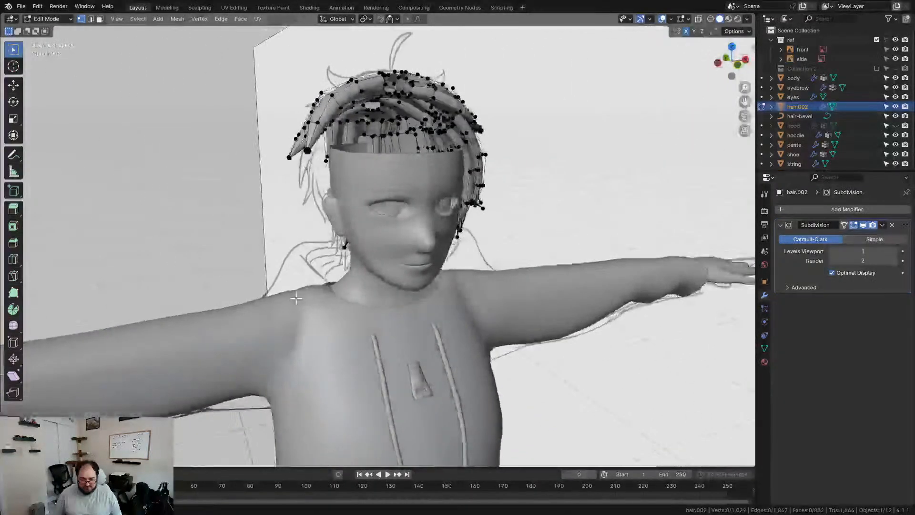
- Delete the leftover hair geometry on the character's right of the head's centre line, using the wireframe front view
{"action": "key", "text": "KP_1"}
{"action": "scroll", "coordinate": [305, 391], "scroll_direction": "up", "scroll_amount": 4}
{"action": "key", "text": "shift+z"}
{"action": "middle_click_drag", "start_coordinate": [305, 391], "coordinate": [323, 329], "text": "shift"}
{"action": "scroll", "coordinate": [323, 329], "scroll_direction": "down", "scroll_amount": 1}
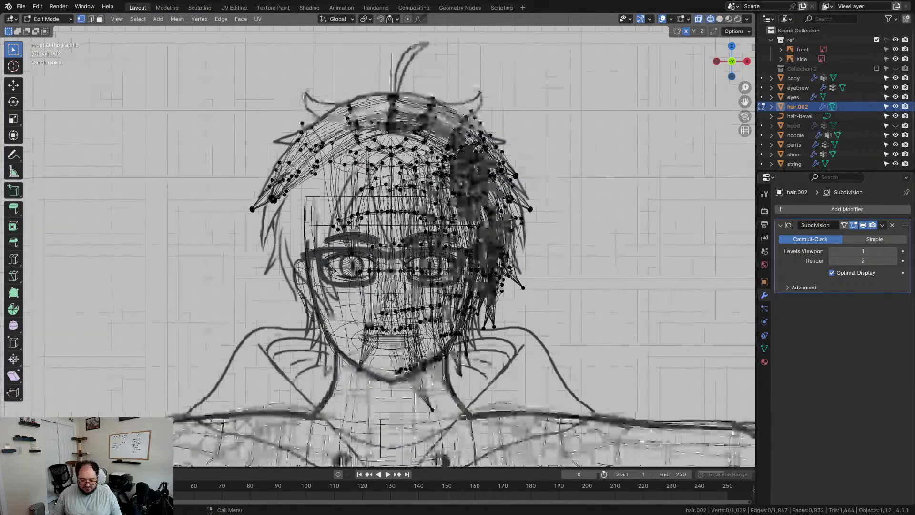
{"action": "scroll", "coordinate": [300, 328], "scroll_direction": "up", "scroll_amount": 1}
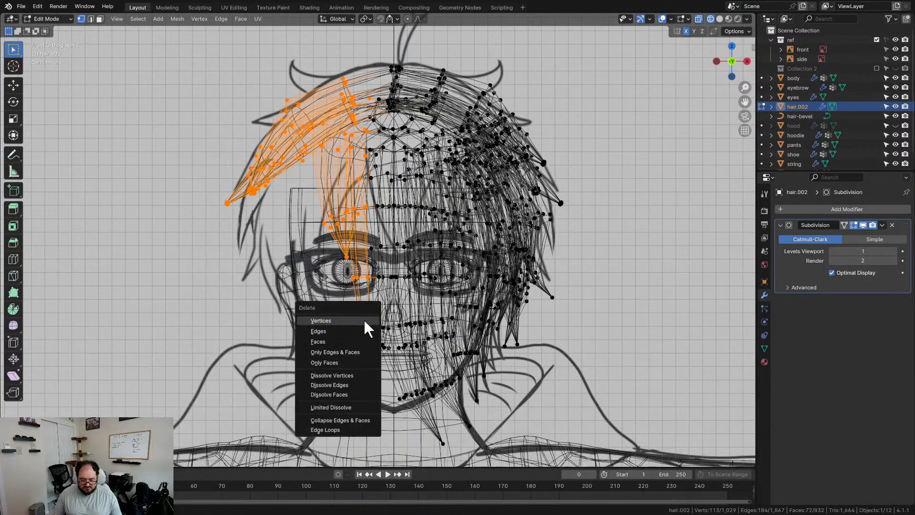
{"action": "mouse_move", "coordinate": [605, 247]}
{"action": "middle_mouse_down"}
{"action": "mouse_move", "coordinate": [429, 267]}
{"action": "mouse_move", "coordinate": [467, 327]}
{"action": "mouse_move", "coordinate": [443, 245]}
{"action": "middle_mouse_up"}
{"action": "key", "text": "shift+z"}
- Delete the stray leftover vertex at the cut edge of the centre back strands
{"action": "middle_click_drag", "start_coordinate": [366, 295], "coordinate": [382, 243]}
{"action": "scroll", "coordinate": [390, 264], "scroll_direction": "up", "scroll_amount": 3}
{"action": "mouse_move", "coordinate": [400, 285]}
{"action": "middle_mouse_down"}
{"action": "mouse_move", "coordinate": [349, 262]}
{"action": "mouse_move", "coordinate": [302, 276]}
{"action": "mouse_move", "coordinate": [306, 296]}
{"action": "mouse_move", "coordinate": [378, 295]}
{"action": "mouse_move", "coordinate": [302, 341]}
{"action": "mouse_move", "coordinate": [334, 328]}
{"action": "mouse_move", "coordinate": [394, 347]}
{"action": "mouse_move", "coordinate": [398, 327]}
{"action": "mouse_move", "coordinate": [388, 329]}
{"action": "mouse_move", "coordinate": [390, 346]}
{"action": "middle_mouse_up"}
{"action": "scroll", "coordinate": [310, 333], "scroll_direction": "down", "scroll_amount": 5}
{"action": "scroll", "coordinate": [335, 328], "scroll_direction": "up", "scroll_amount": 3}
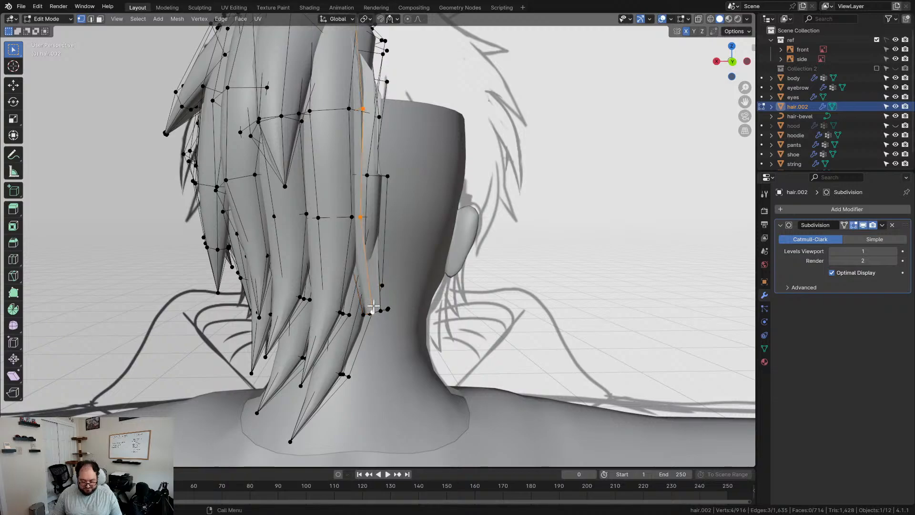
{"action": "scroll", "coordinate": [373, 306], "scroll_direction": "down", "scroll_amount": 4}
{"action": "middle_click_drag", "start_coordinate": [373, 306], "coordinate": [270, 246]}
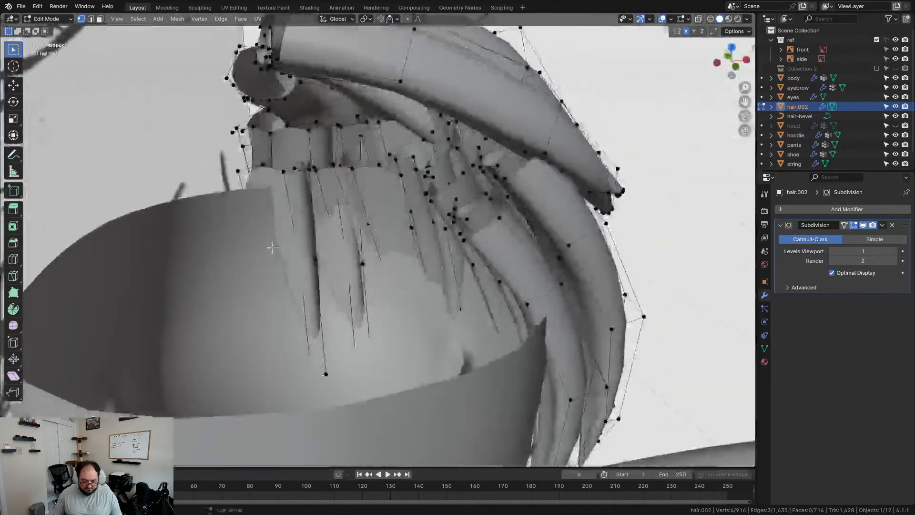
{"action": "key", "text": "x"}
{"action": "left_click", "coordinate": [231, 139]}
- Reposition two vertices on the cut centre back strands to tidy their edges near the centre line
{"action": "middle_click_drag", "start_coordinate": [230, 139], "coordinate": [473, 248]}
{"action": "left_click", "coordinate": [315, 227]}
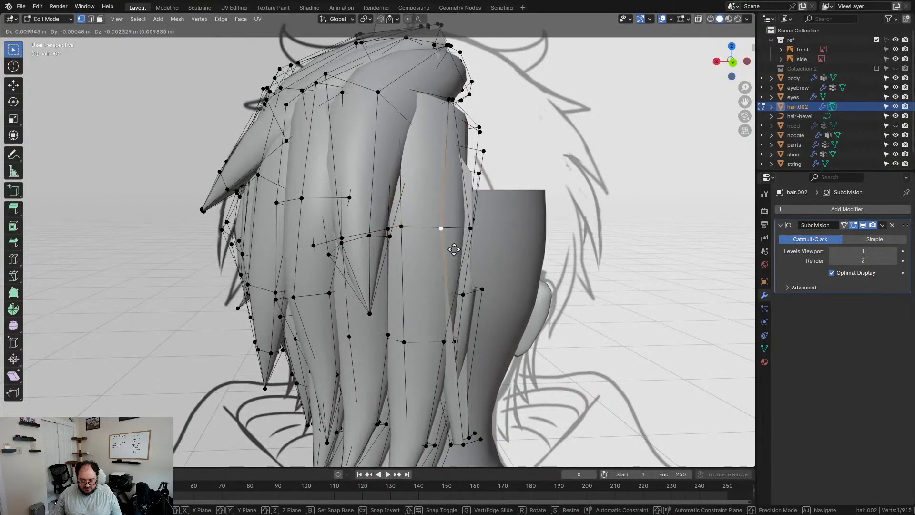
{"action": "left_click", "coordinate": [487, 246]}
{"action": "middle_click_drag", "start_coordinate": [494, 249], "coordinate": [405, 239]}
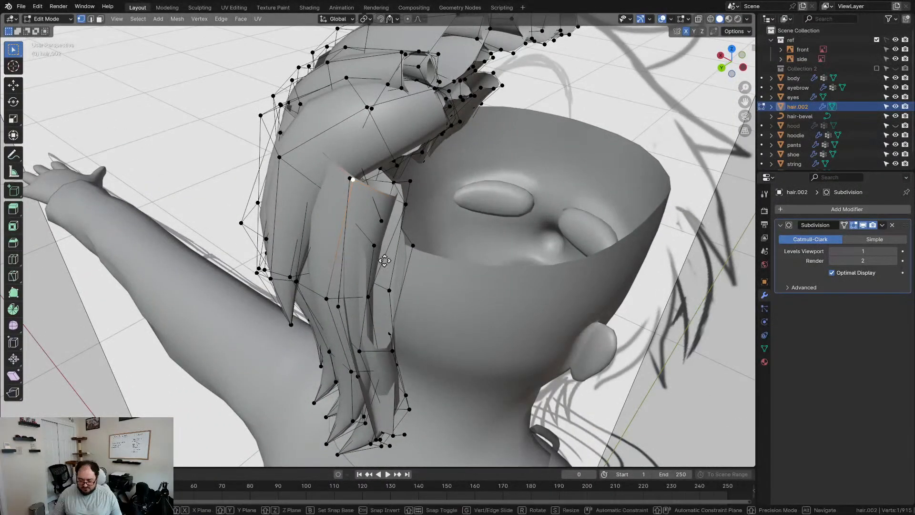
{"action": "key", "text": "g"}
{"action": "left_click", "coordinate": [367, 257]}
- Try to shift the lower vertices of the centre nape strand sideways past the centre line
{"action": "middle_click_drag", "start_coordinate": [419, 313], "coordinate": [457, 329]}
{"action": "scroll", "coordinate": [458, 328], "scroll_direction": "up", "scroll_amount": 3}
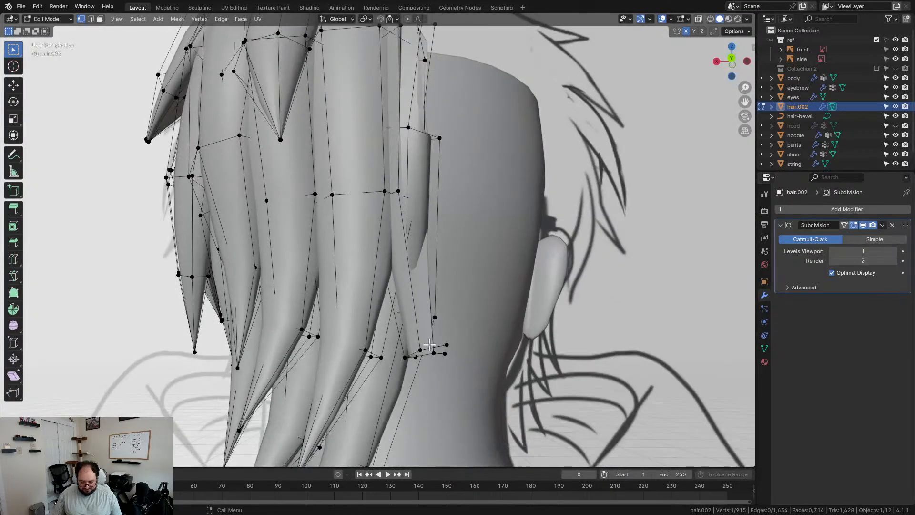
{"action": "key", "text": "g"}
{"action": "left_click", "coordinate": [462, 349]}
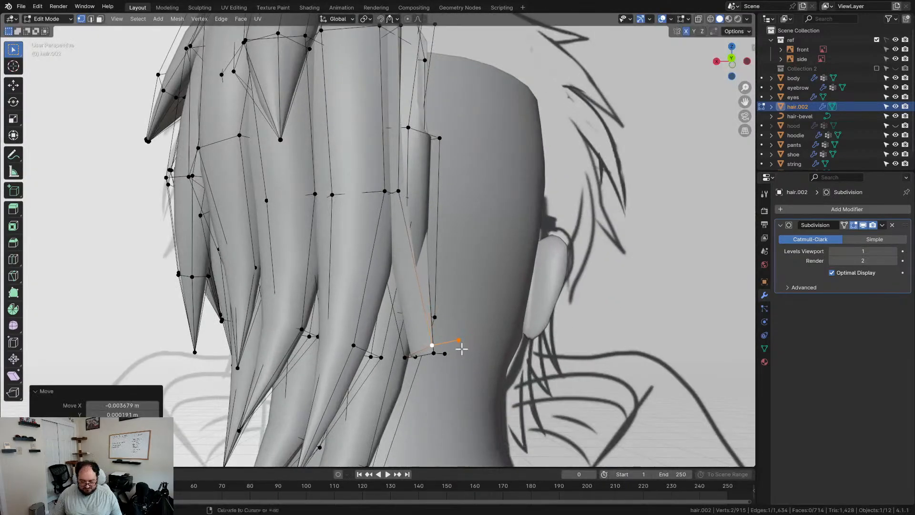
{"action": "key", "text": "ctrl+z"}
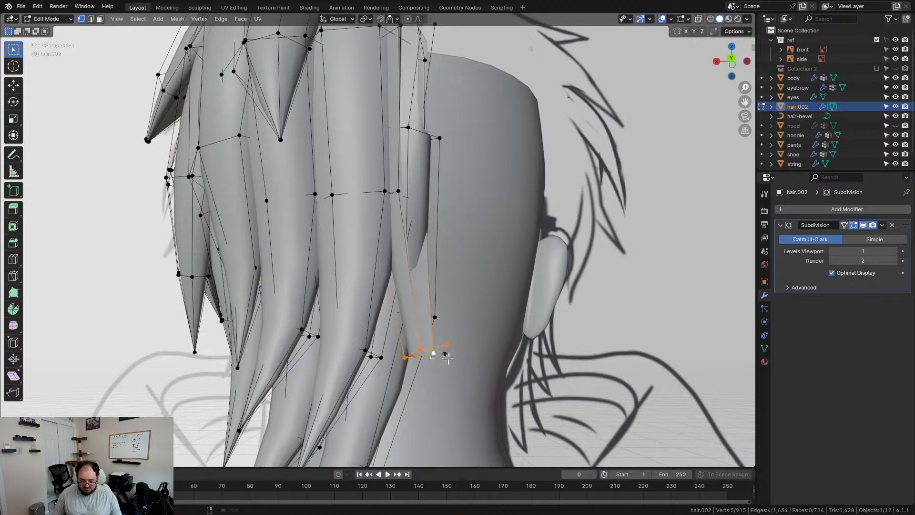
{"action": "key", "text": "ctrl+z"}
- Delete the leftover lower vertices of the cut centre strand at the nape and reposition one vertex near its root
{"action": "key", "text": "x"}
{"action": "left_click", "coordinate": [466, 364]}
{"action": "middle_click_drag", "start_coordinate": [466, 361], "coordinate": [385, 315]}
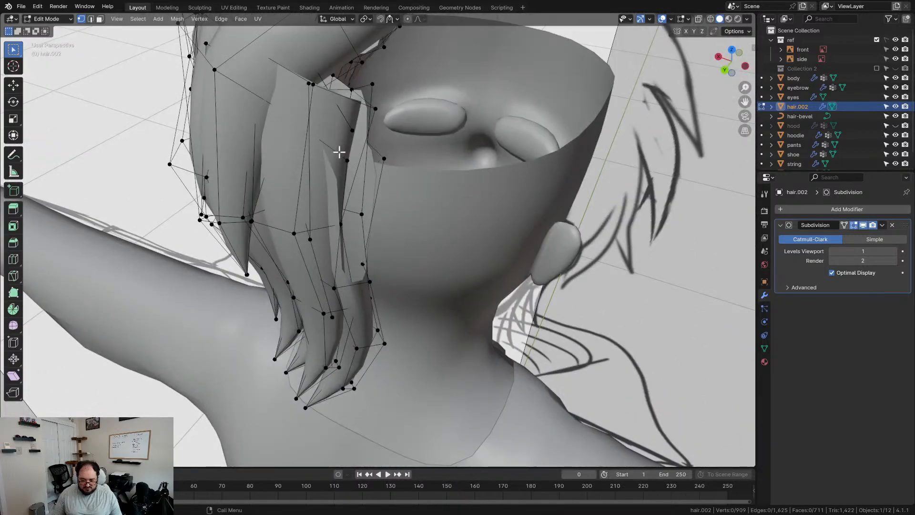
{"action": "key", "text": "g"}
{"action": "left_click", "coordinate": [391, 185]}
{"action": "middle_click_drag", "start_coordinate": [402, 229], "coordinate": [438, 194]}
{"action": "scroll", "coordinate": [438, 194], "scroll_direction": "down", "scroll_amount": 4}
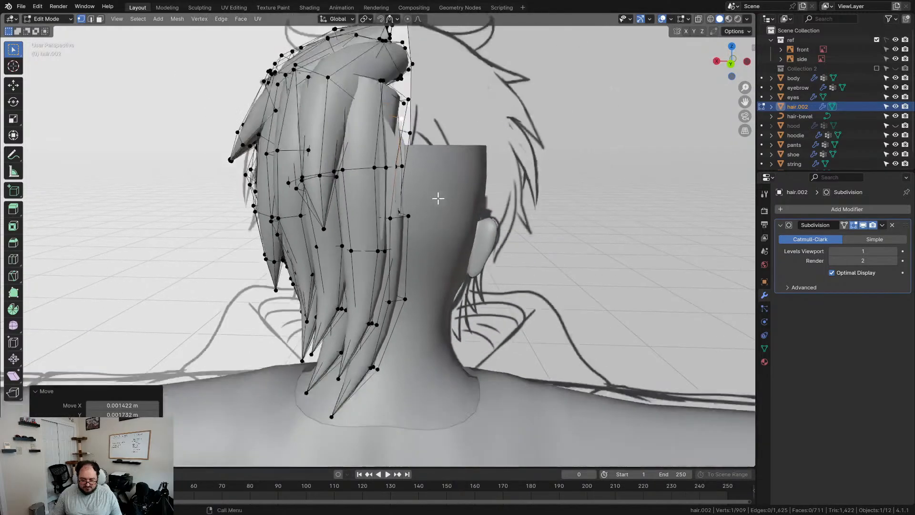
- Delete the two leftover vertices along the outer edge of the centre nape strand
{"action": "scroll", "coordinate": [438, 197], "scroll_direction": "up", "scroll_amount": 2}
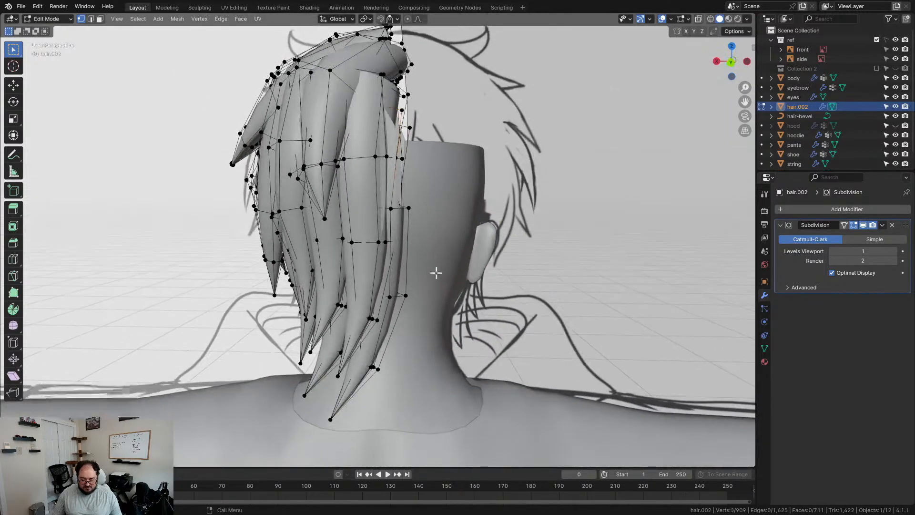
{"action": "mouse_move", "coordinate": [431, 223]}
{"action": "middle_mouse_down"}
{"action": "mouse_move", "coordinate": [337, 264]}
{"action": "mouse_move", "coordinate": [370, 272]}
{"action": "mouse_move", "coordinate": [435, 229]}
{"action": "middle_mouse_up"}
{"action": "scroll", "coordinate": [394, 243], "scroll_direction": "up", "scroll_amount": 4}
{"action": "scroll", "coordinate": [429, 233], "scroll_direction": "down", "scroll_amount": 4}
{"action": "scroll", "coordinate": [410, 232], "scroll_direction": "up", "scroll_amount": 2}
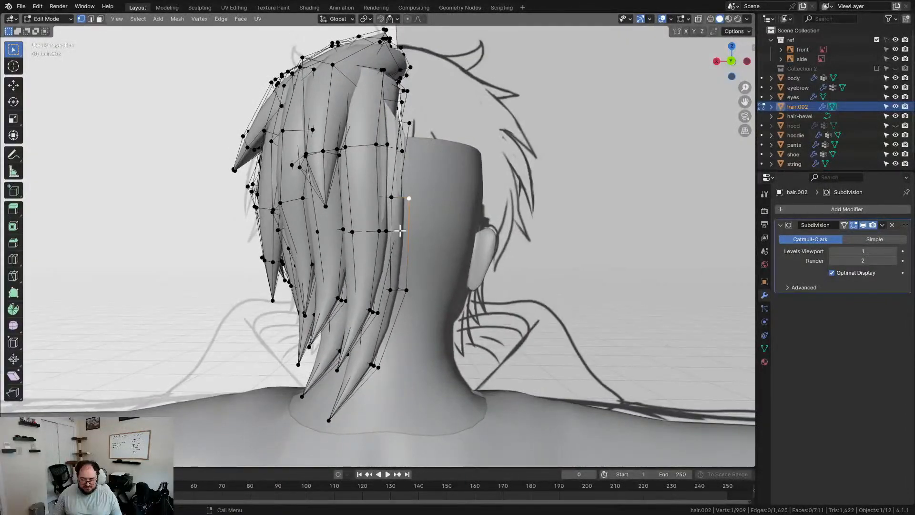
{"action": "middle_click_drag", "start_coordinate": [423, 248], "coordinate": [379, 298]}
{"action": "scroll", "coordinate": [416, 288], "scroll_direction": "up", "scroll_amount": 2}
{"action": "scroll", "coordinate": [416, 290], "scroll_direction": "down", "scroll_amount": 3}
{"action": "scroll", "coordinate": [373, 293], "scroll_direction": "up", "scroll_amount": 4}
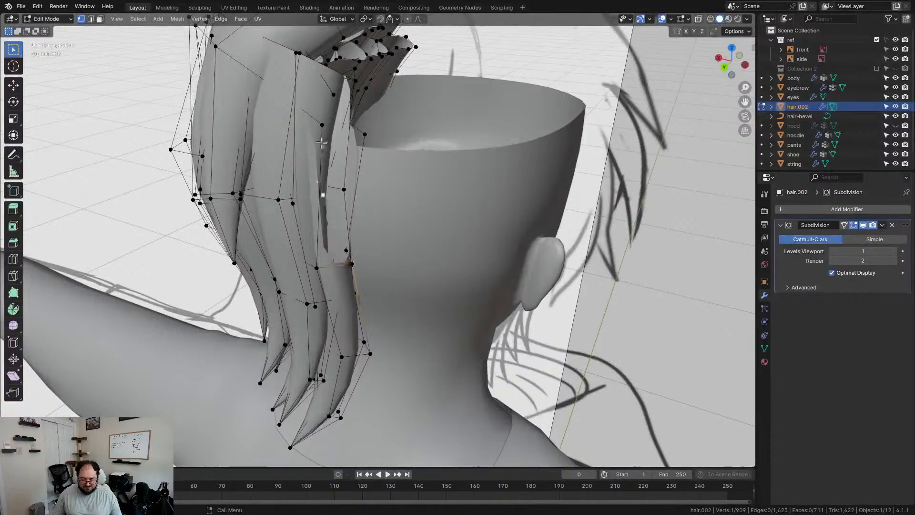
{"action": "left_click", "coordinate": [365, 138], "text": "shift"}
{"action": "middle_click_drag", "start_coordinate": [365, 138], "coordinate": [403, 221]}
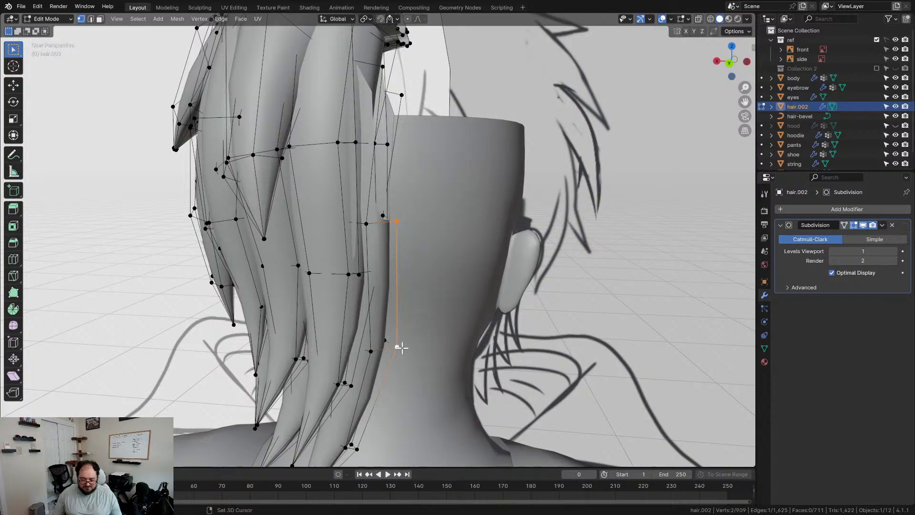
{"action": "middle_click_drag", "start_coordinate": [433, 293], "coordinate": [390, 217]}
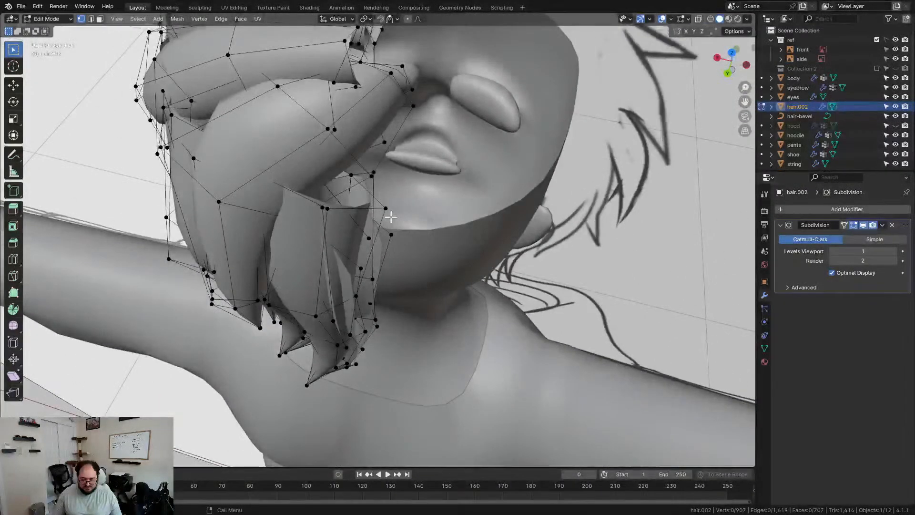
- Reposition a vertex on the cut edge of the centre back strands and delete another stray vertex there
{"action": "middle_click_drag", "start_coordinate": [395, 250], "coordinate": [408, 173]}
{"action": "key", "text": "g"}
{"action": "left_click", "coordinate": [429, 136]}
{"action": "middle_click_drag", "start_coordinate": [428, 137], "coordinate": [292, 143]}
{"action": "key", "text": "x"}
{"action": "left_click", "coordinate": [358, 133]}
- Return the halved hair mesh to Object Mode and check it from the front
{"action": "mouse_move", "coordinate": [358, 132]}
{"action": "middle_mouse_down"}
{"action": "mouse_move", "coordinate": [348, 164]}
{"action": "mouse_move", "coordinate": [490, 180]}
{"action": "mouse_move", "coordinate": [497, 216]}
{"action": "mouse_move", "coordinate": [469, 210]}
{"action": "mouse_move", "coordinate": [424, 225]}
{"action": "mouse_move", "coordinate": [443, 189]}
{"action": "mouse_move", "coordinate": [434, 193]}
{"action": "mouse_move", "coordinate": [450, 219]}
{"action": "middle_mouse_up"}
{"action": "scroll", "coordinate": [425, 224], "scroll_direction": "up", "scroll_amount": 5}
{"action": "scroll", "coordinate": [425, 225], "scroll_direction": "down", "scroll_amount": 5}
{"action": "scroll", "coordinate": [443, 189], "scroll_direction": "up", "scroll_amount": 2}
{"action": "scroll", "coordinate": [433, 193], "scroll_direction": "down", "scroll_amount": 4}
{"action": "key", "text": "ctrl+Tab"}
{"action": "left_click", "coordinate": [390, 215]}
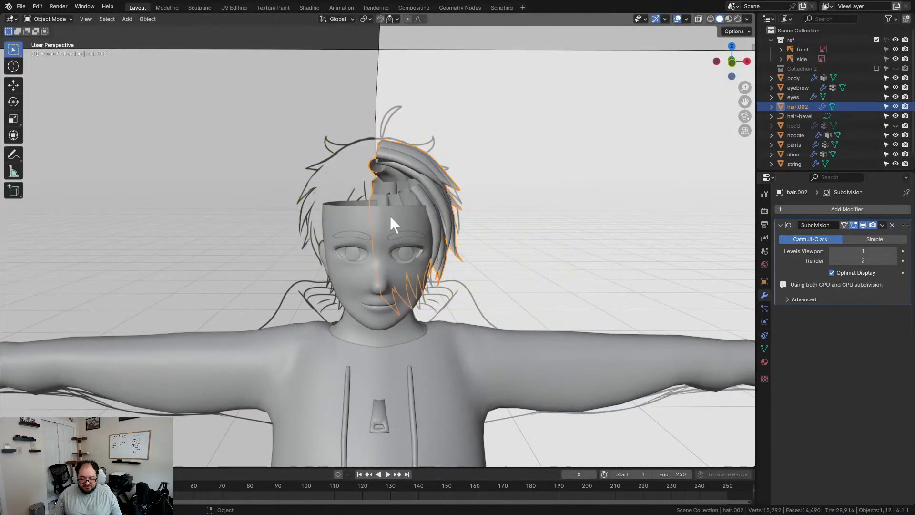
- Examine the open root ends of the crown strands in Edit Mode, including the rear strand's end loop
{"action": "scroll", "coordinate": [385, 233], "scroll_direction": "up", "scroll_amount": 4}
{"action": "key", "text": "Tab"}
{"action": "middle_click_drag", "start_coordinate": [399, 135], "coordinate": [463, 295]}
{"action": "scroll", "coordinate": [364, 126], "scroll_direction": "up", "scroll_amount": 3}
{"action": "scroll", "coordinate": [408, 288], "scroll_direction": "up", "scroll_amount": 3}
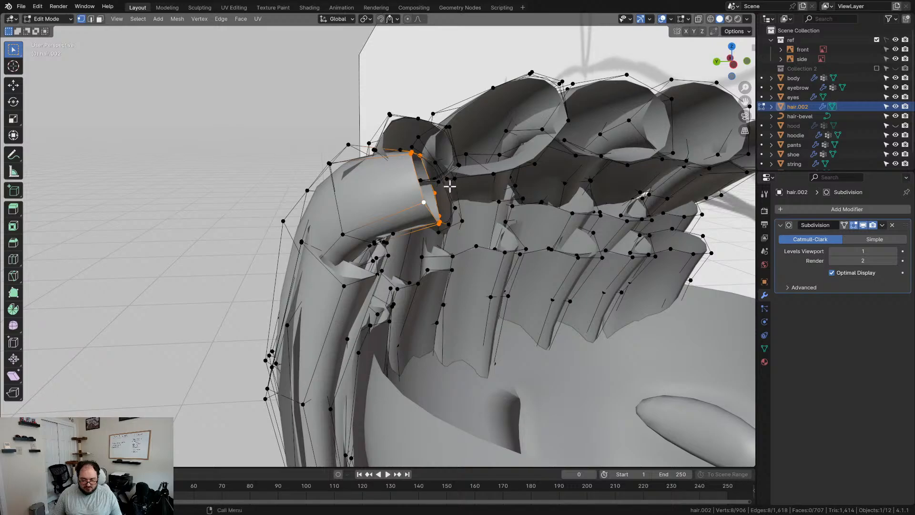
{"action": "middle_click_drag", "start_coordinate": [463, 223], "coordinate": [314, 292]}
{"action": "scroll", "coordinate": [463, 252], "scroll_direction": "down", "scroll_amount": 3}
{"action": "key", "text": "Tab"}
{"action": "scroll", "coordinate": [350, 260], "scroll_direction": "down", "scroll_amount": 3}
{"action": "middle_click_drag", "start_coordinate": [307, 271], "coordinate": [439, 282]}
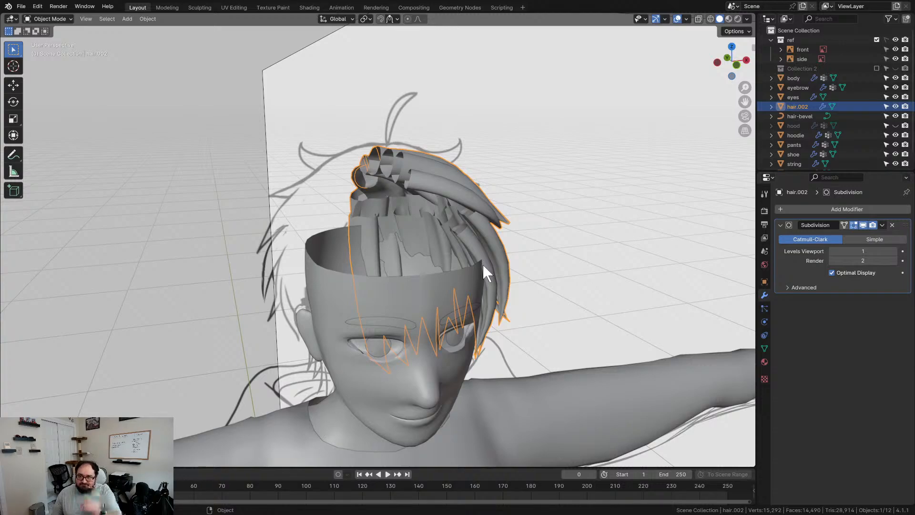
- Add a Mirror modifier on the X axis to the hair mesh
{"action": "middle_click_drag", "start_coordinate": [506, 286], "coordinate": [458, 281]}
{"action": "left_click", "coordinate": [830, 209]}
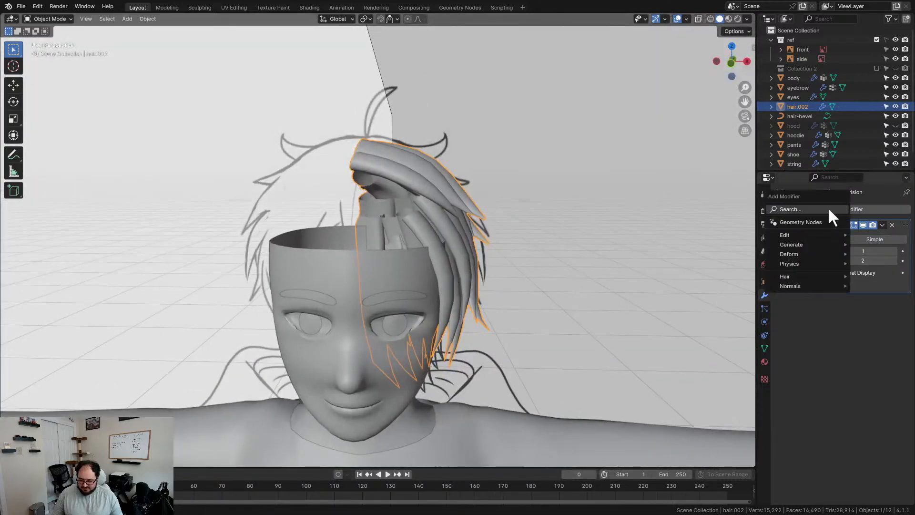
{"action": "left_click", "coordinate": [829, 209]}
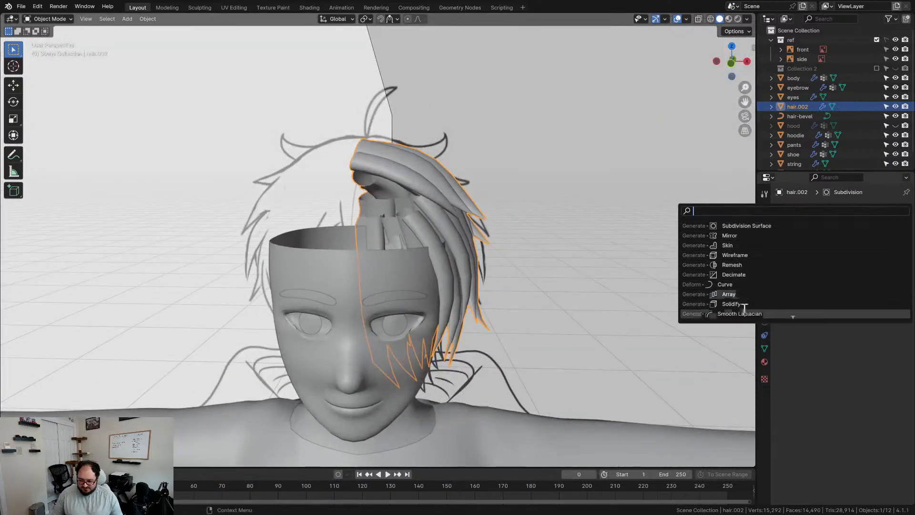
{"action": "left_click", "coordinate": [736, 235]}
{"action": "middle_click_drag", "start_coordinate": [472, 250], "coordinate": [428, 247]}
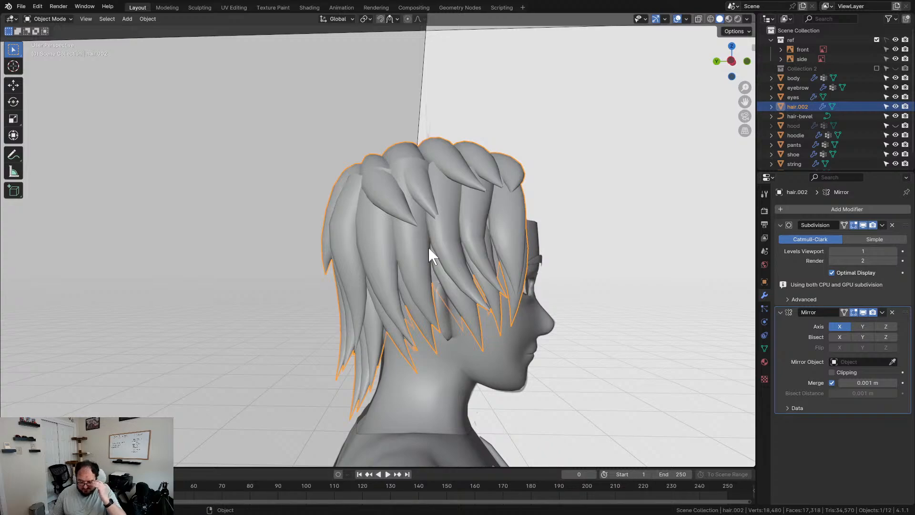
- Place the Mirror modifier above the Subdivision modifier and enable Clipping
{"action": "middle_click_drag", "start_coordinate": [428, 247], "coordinate": [432, 271]}
{"action": "left_click_drag", "start_coordinate": [905, 312], "coordinate": [901, 224]}
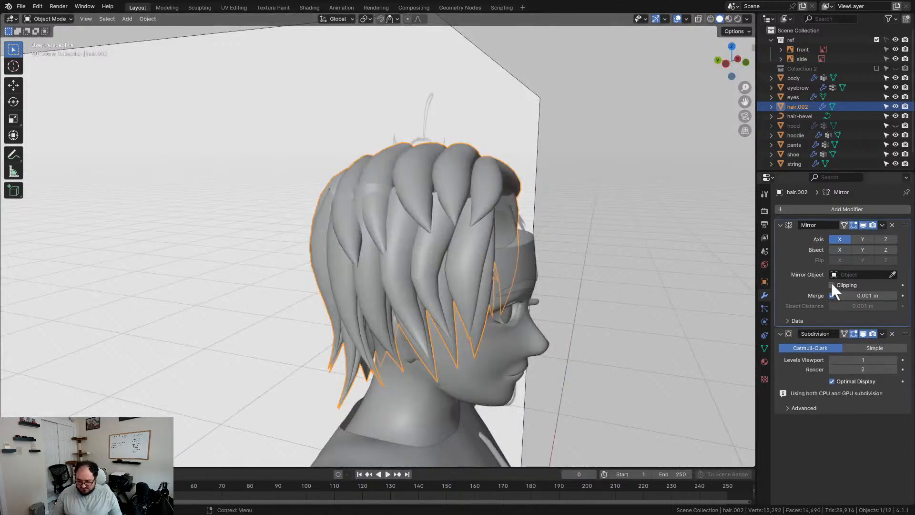
{"action": "left_click", "coordinate": [831, 285]}
- Shift the whole hair half about 0.013 m along X into the mirror plane and move it back out, clipping the centre vertices
{"action": "middle_click_drag", "start_coordinate": [411, 273], "coordinate": [362, 270]}
{"action": "key", "text": "KP_1"}
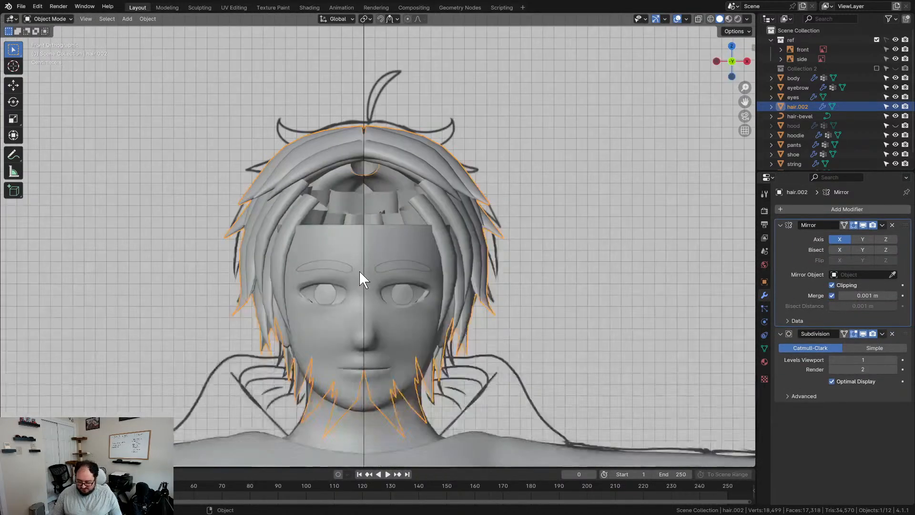
{"action": "key", "text": "Tab"}
{"action": "key", "text": "a"}
{"action": "key", "text": "g"}
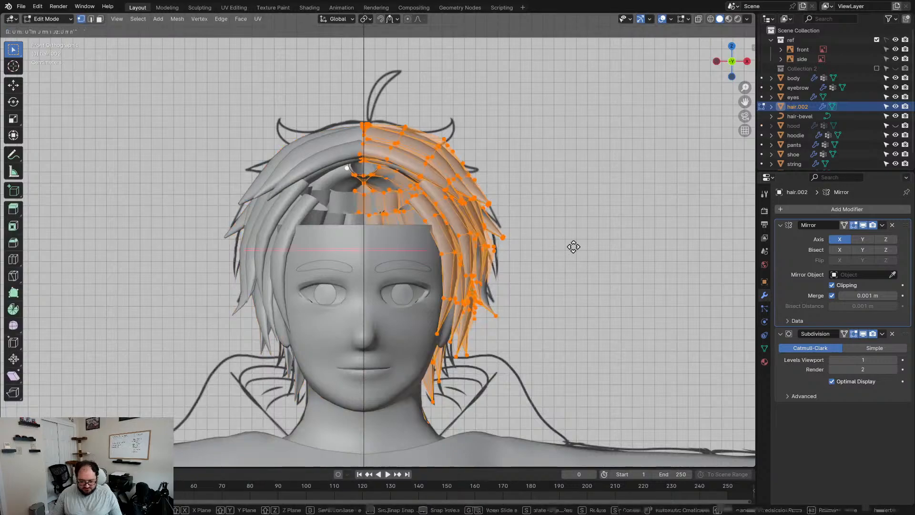
{"action": "key", "text": "x"}
{"action": "left_click", "coordinate": [558, 245]}
{"action": "key", "text": "g"}
{"action": "key", "text": "x"}
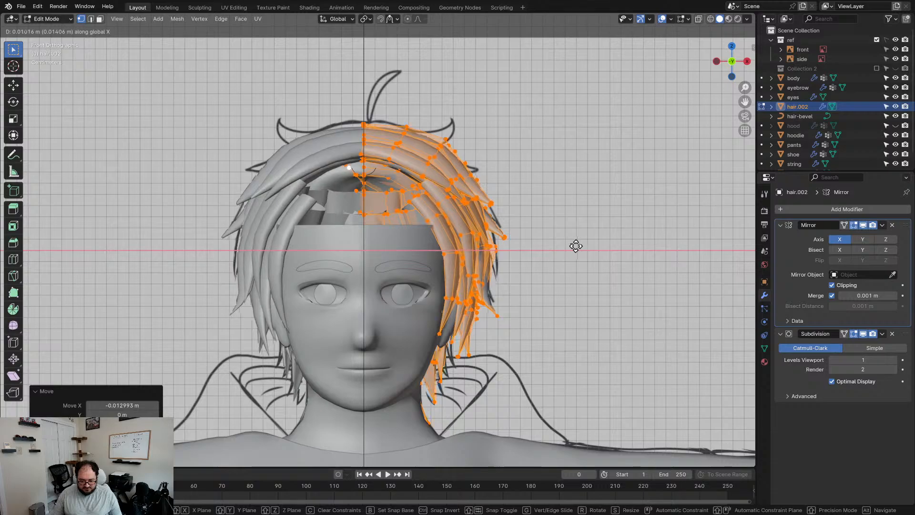
{"action": "left_click", "coordinate": [576, 246]}
- Merge all the hair vertices by distance
{"action": "middle_click_drag", "start_coordinate": [576, 246], "coordinate": [305, 241]}
{"action": "right_click", "coordinate": [505, 249]}
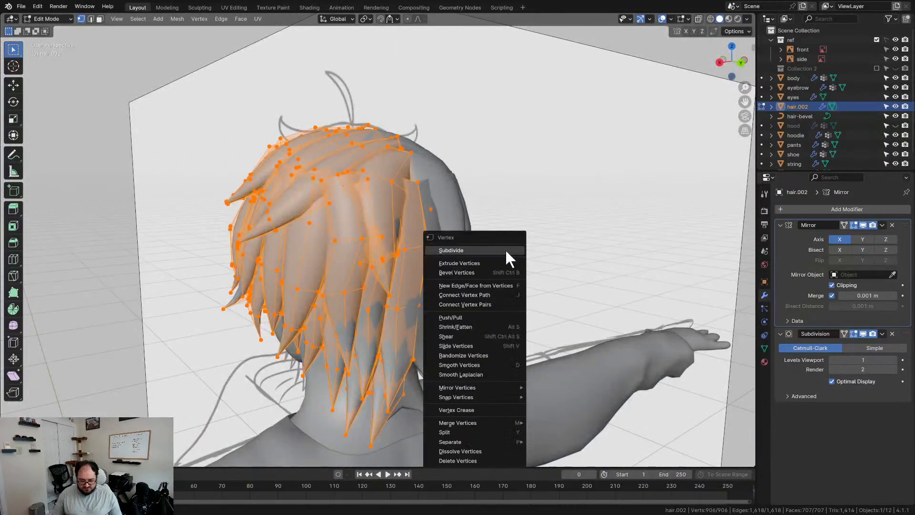
{"action": "key", "text": "Escape"}
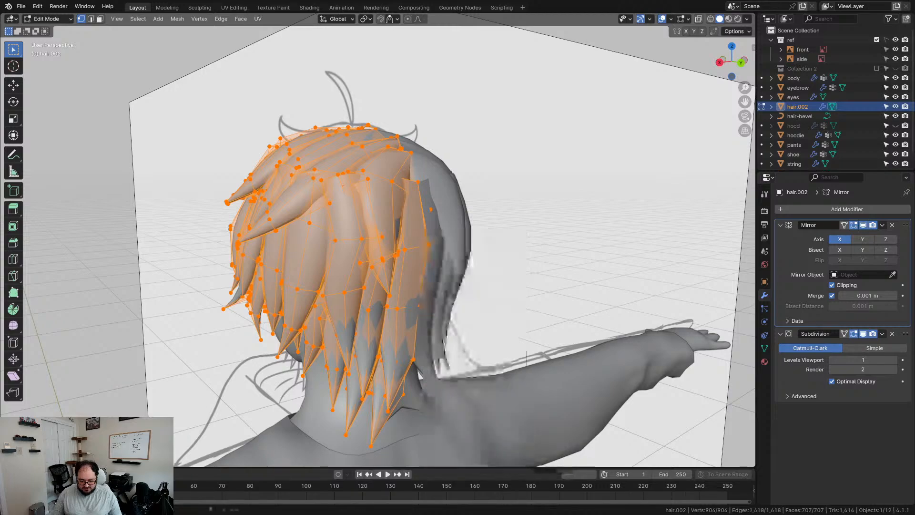
{"action": "key", "text": "m"}
{"action": "left_click", "coordinate": [510, 337]}
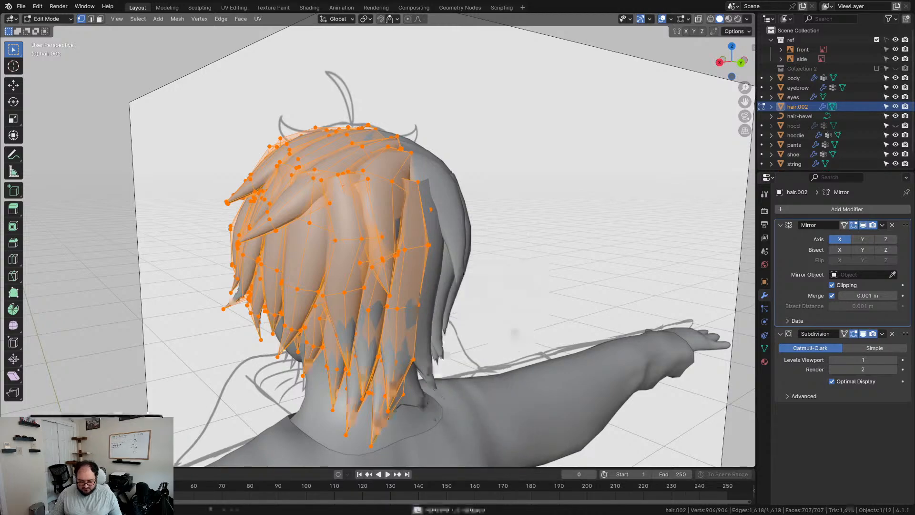
{"action": "middle_click_drag", "start_coordinate": [510, 336], "coordinate": [480, 377]}
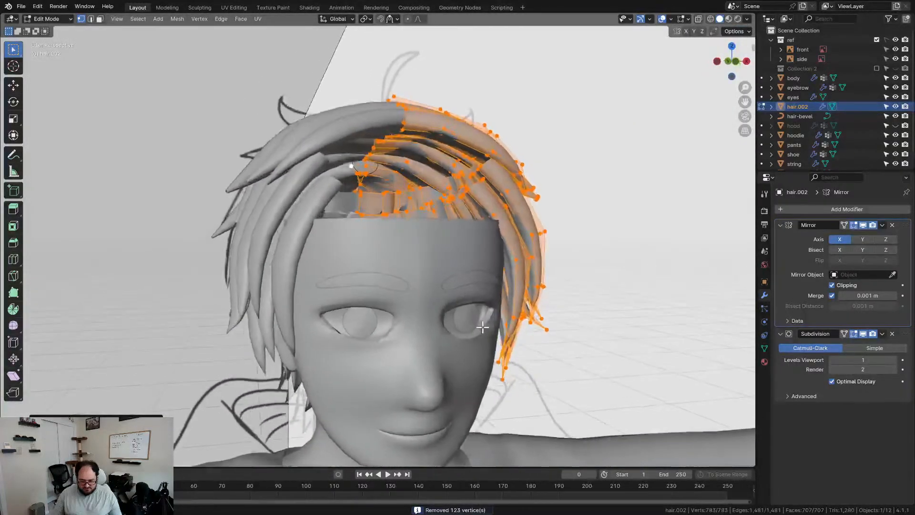
- Inspect the mirrored seam between the strands under the crown and at the back of the head
{"action": "scroll", "coordinate": [388, 216], "scroll_direction": "up", "scroll_amount": 4}
{"action": "middle_click_drag", "start_coordinate": [388, 215], "coordinate": [337, 120]}
{"action": "left_click", "coordinate": [337, 120]}
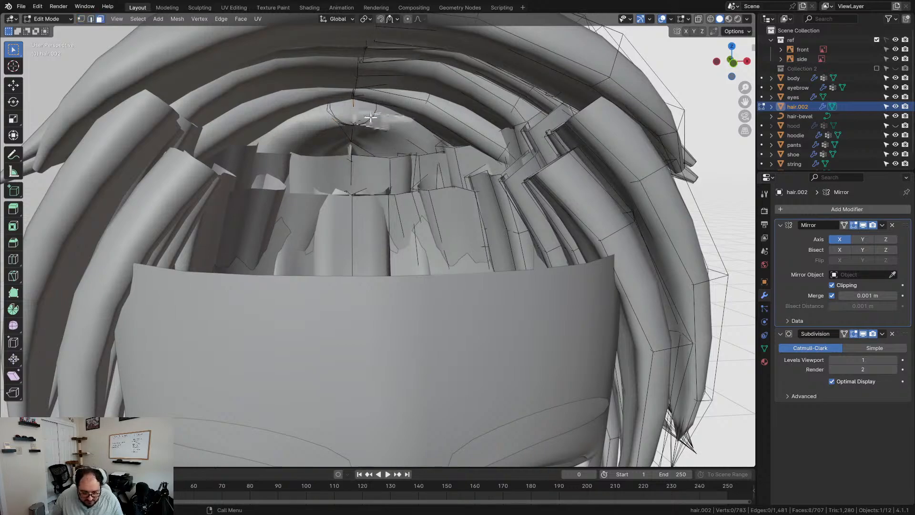
{"action": "middle_click_drag", "start_coordinate": [361, 127], "coordinate": [455, 152]}
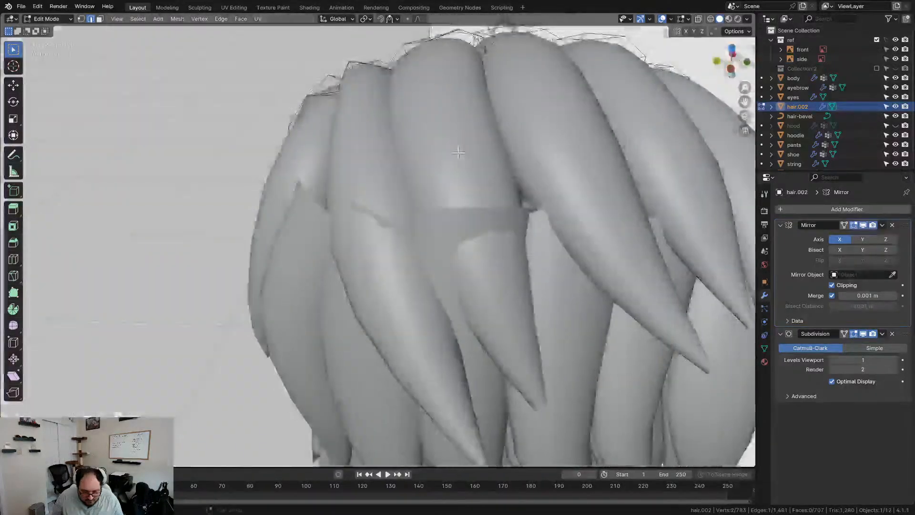
{"action": "scroll", "coordinate": [429, 160], "scroll_direction": "down", "scroll_amount": 5}
{"action": "middle_click_drag", "start_coordinate": [359, 166], "coordinate": [450, 186]}
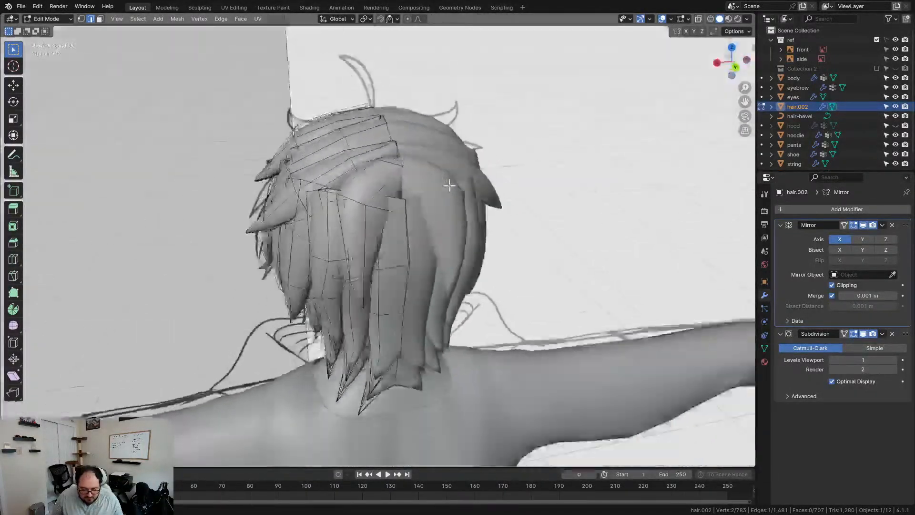
{"action": "scroll", "coordinate": [429, 196], "scroll_direction": "up", "scroll_amount": 2}
{"action": "middle_click_drag", "start_coordinate": [405, 205], "coordinate": [421, 207]}
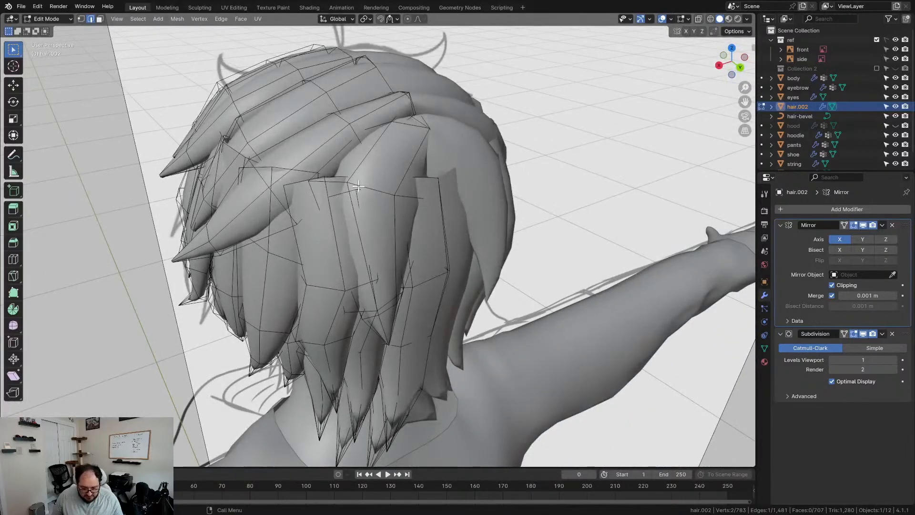
- Reposition the top edges of the strand beside the back centre so it tucks under the overlapping crown strands
{"action": "middle_click_drag", "start_coordinate": [433, 202], "coordinate": [297, 175]}
{"action": "key", "text": "g"}
{"action": "left_click", "coordinate": [350, 203]}
{"action": "left_click", "coordinate": [336, 182]}
{"action": "key", "text": "g"}
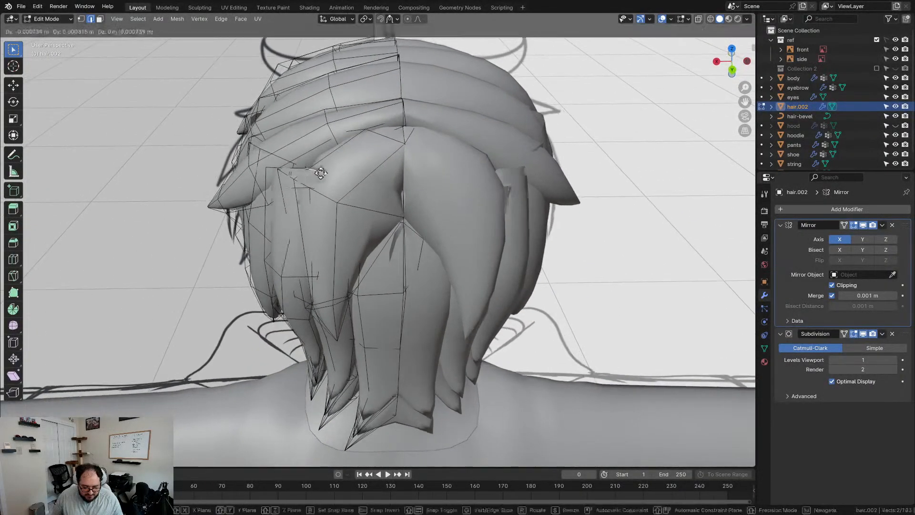
{"action": "left_click", "coordinate": [320, 179]}
{"action": "middle_click_drag", "start_coordinate": [320, 181], "coordinate": [415, 160]}
{"action": "left_click", "coordinate": [361, 201]}
{"action": "key", "text": "g"}
{"action": "left_click", "coordinate": [347, 177]}
{"action": "middle_click_drag", "start_coordinate": [298, 188], "coordinate": [278, 220]}
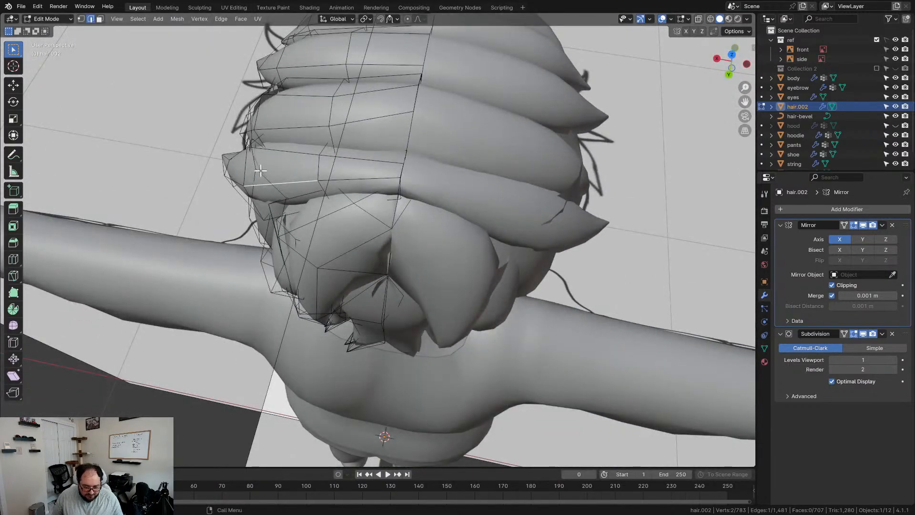
- Move the upper edge of the short side strand to tuck its root under the overlapping strands
{"action": "middle_click_drag", "start_coordinate": [253, 163], "coordinate": [267, 164]}
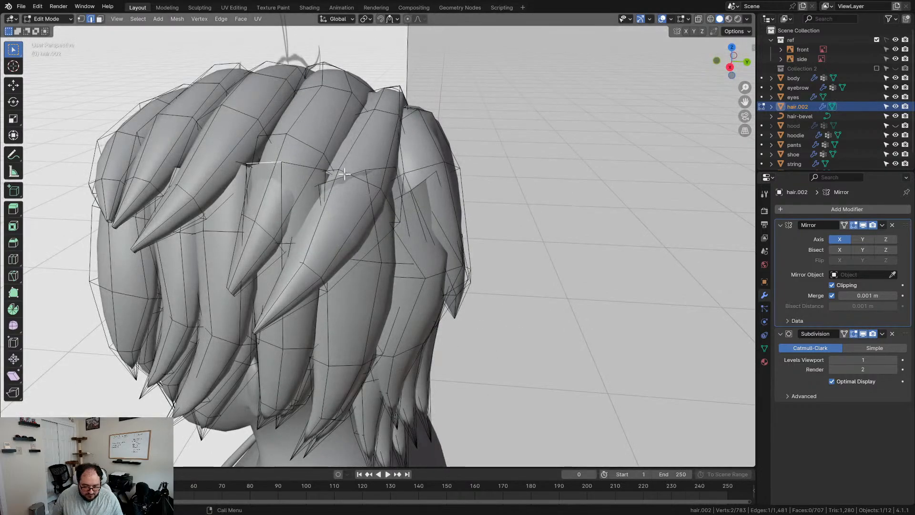
{"action": "middle_click_drag", "start_coordinate": [344, 174], "coordinate": [280, 151]}
{"action": "key", "text": "g"}
{"action": "right_click", "coordinate": [304, 152]}
{"action": "key", "text": "g"}
{"action": "left_click", "coordinate": [264, 181]}
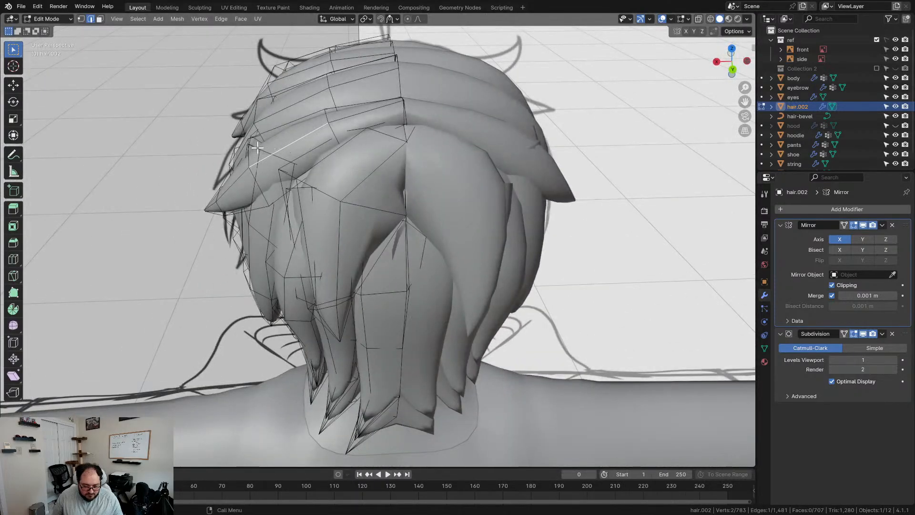
- Shift a root edge of the back strand about -0.011 m along X and reposition the edge across the neighbouring strand's upper part
{"action": "middle_click_drag", "start_coordinate": [294, 176], "coordinate": [314, 172]}
{"action": "middle_click_drag", "start_coordinate": [370, 186], "coordinate": [333, 164]}
{"action": "key", "text": "g"}
{"action": "left_click", "coordinate": [323, 181]}
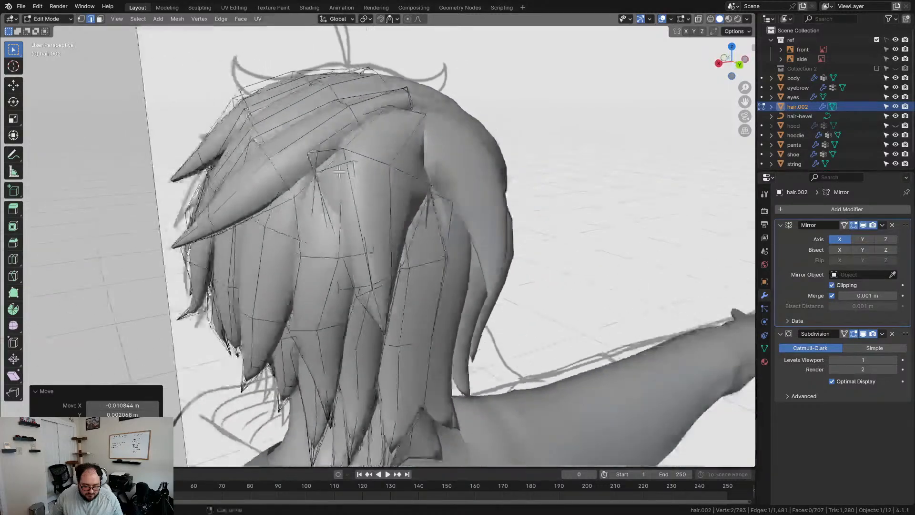
{"action": "left_click", "coordinate": [334, 164]}
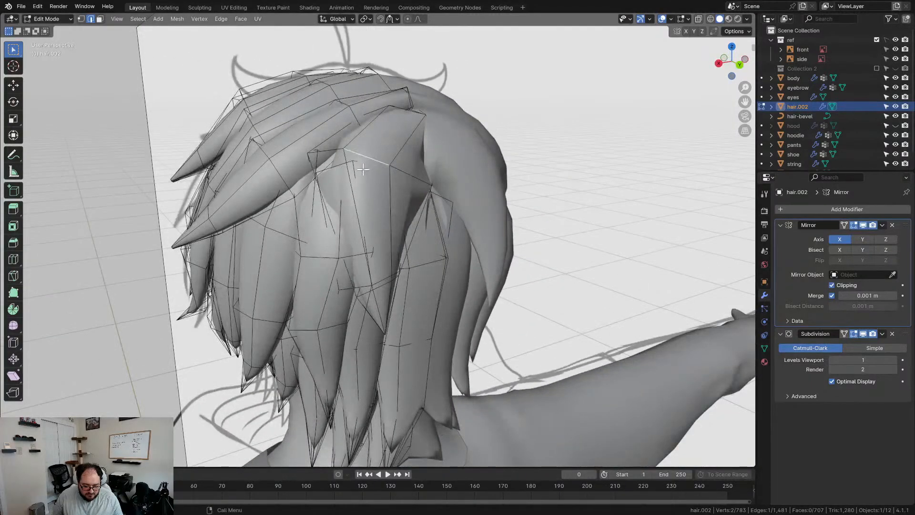
{"action": "middle_click_drag", "start_coordinate": [362, 169], "coordinate": [217, 167]}
{"action": "key", "text": "g"}
{"action": "left_click", "coordinate": [214, 164]}
{"action": "left_click", "coordinate": [229, 172]}
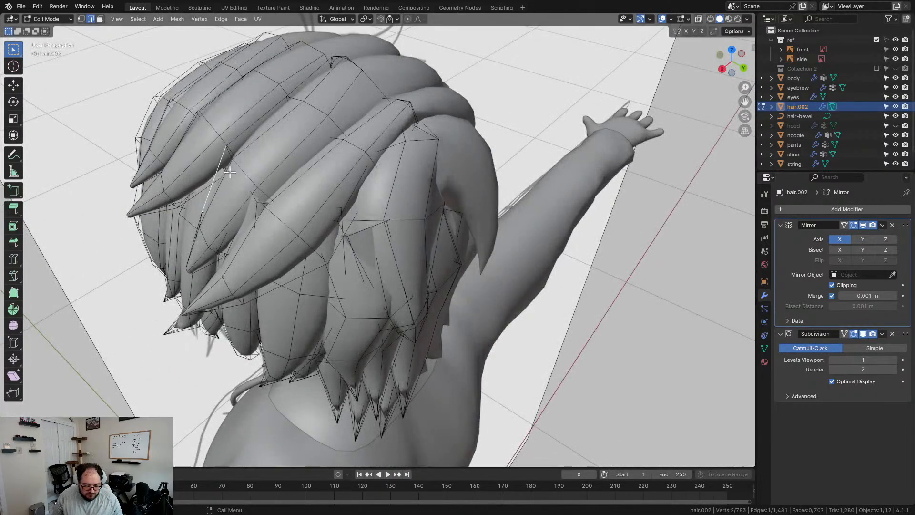
- Refine the strand edges at the back and side of the head, shifting the last selection about -0.006 m along X
{"action": "middle_click_drag", "start_coordinate": [225, 168], "coordinate": [305, 165]}
{"action": "middle_click_drag", "start_coordinate": [262, 257], "coordinate": [302, 249]}
{"action": "key", "text": "g"}
{"action": "left_click", "coordinate": [410, 213]}
{"action": "key", "text": "g"}
{"action": "left_click", "coordinate": [510, 246]}
{"action": "scroll", "coordinate": [498, 243], "scroll_direction": "down", "scroll_amount": 3}
{"action": "scroll", "coordinate": [329, 253], "scroll_direction": "up", "scroll_amount": 2}
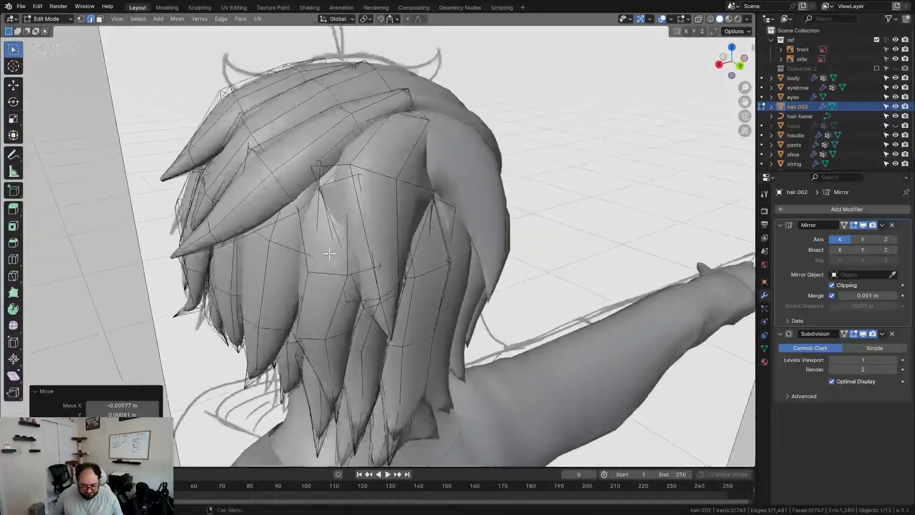
- Try to reposition and smooth the three inner faces of the strand at the back of the head
{"action": "middle_click_drag", "start_coordinate": [338, 181], "coordinate": [527, 179]}
{"action": "key", "text": "g"}
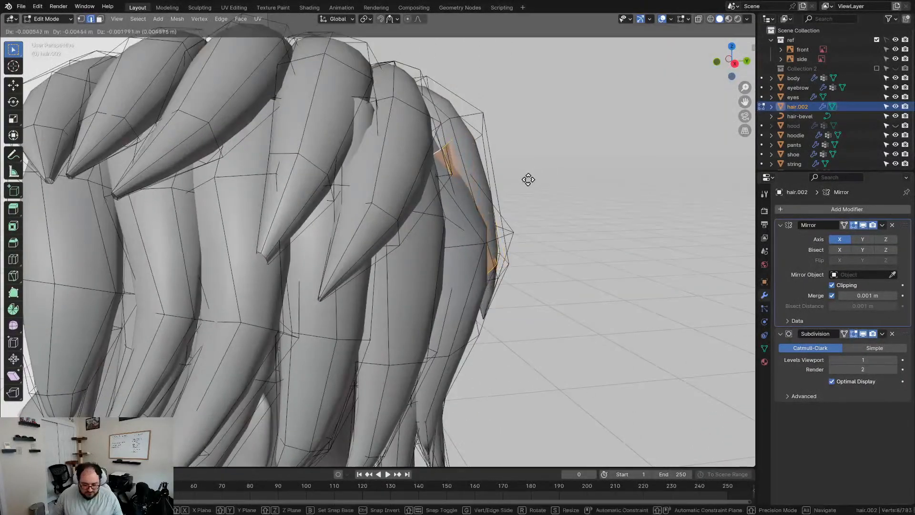
{"action": "left_click", "coordinate": [524, 184]}
{"action": "key", "text": "g"}
{"action": "left_click", "coordinate": [539, 196]}
{"action": "key", "text": "ctrl+v"}
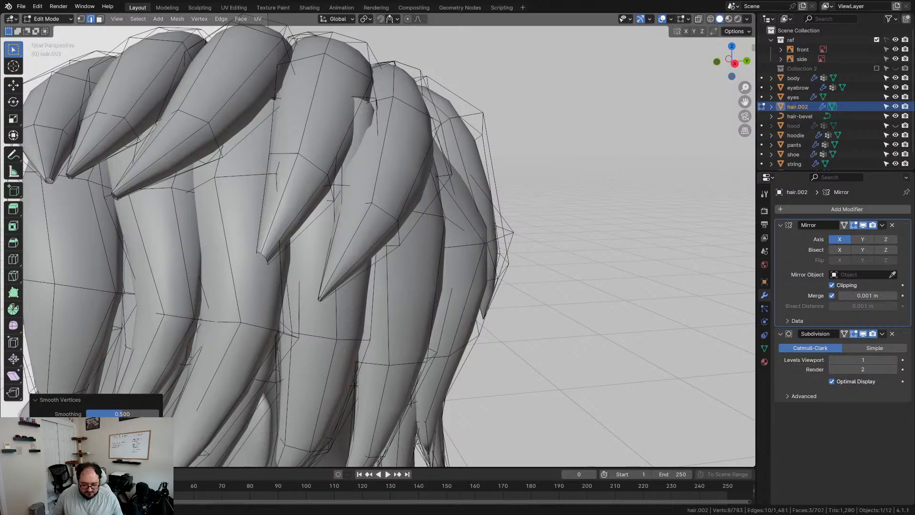
- Undo the vertex smoothing and the last moves on the inner strand faces
{"action": "scroll", "coordinate": [458, 214], "scroll_direction": "down", "scroll_amount": 4}
{"action": "middle_click_drag", "start_coordinate": [458, 214], "coordinate": [413, 216]}
{"action": "key", "text": "ctrl+z"}
{"action": "key", "text": "ctrl+z"}
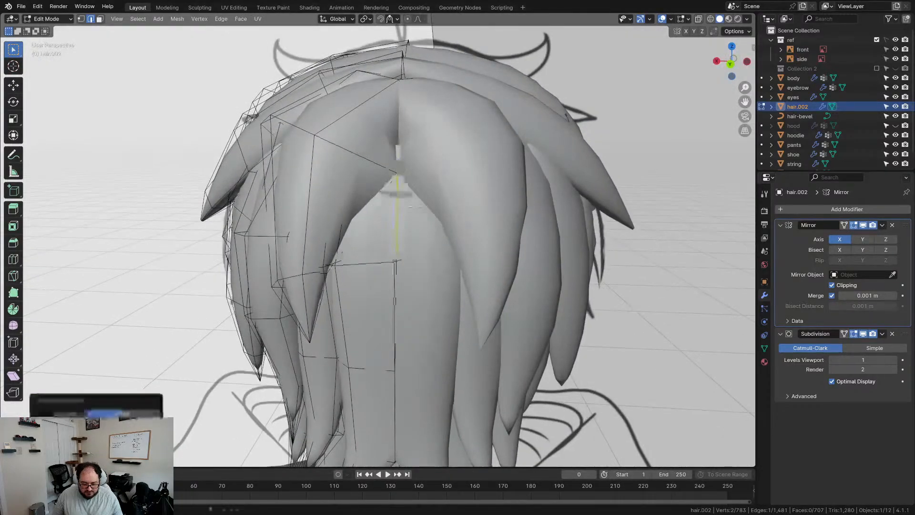
{"action": "key", "text": "ctrl+z"}
{"action": "key", "text": "ctrl+z"}
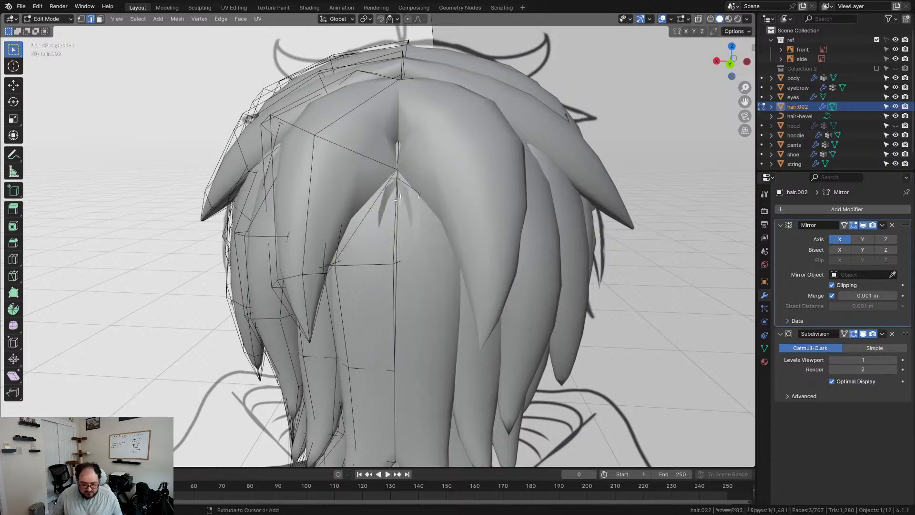
- Toggle the Mirror modifier's Clipping and pull the inner vertices of the back strand away from the centre seam
{"action": "left_click", "coordinate": [832, 285]}
{"action": "key", "text": "g"}
{"action": "left_click", "coordinate": [490, 185]}
{"action": "key", "text": "g"}
{"action": "left_click", "coordinate": [486, 192]}
{"action": "key", "text": "g"}
{"action": "left_click", "coordinate": [495, 201]}
{"action": "left_click", "coordinate": [425, 213]}
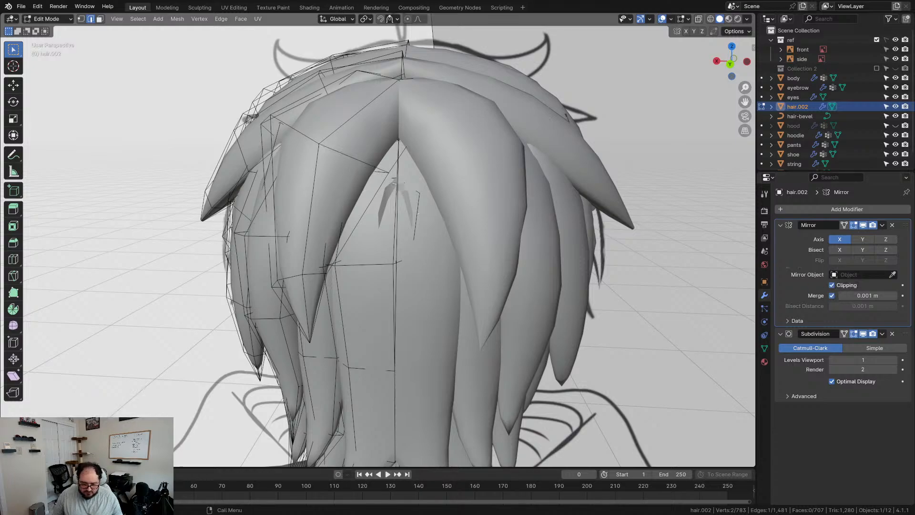
- Move the stray inner edges below the crown strand junction onto the centre seam
{"action": "key", "text": "g"}
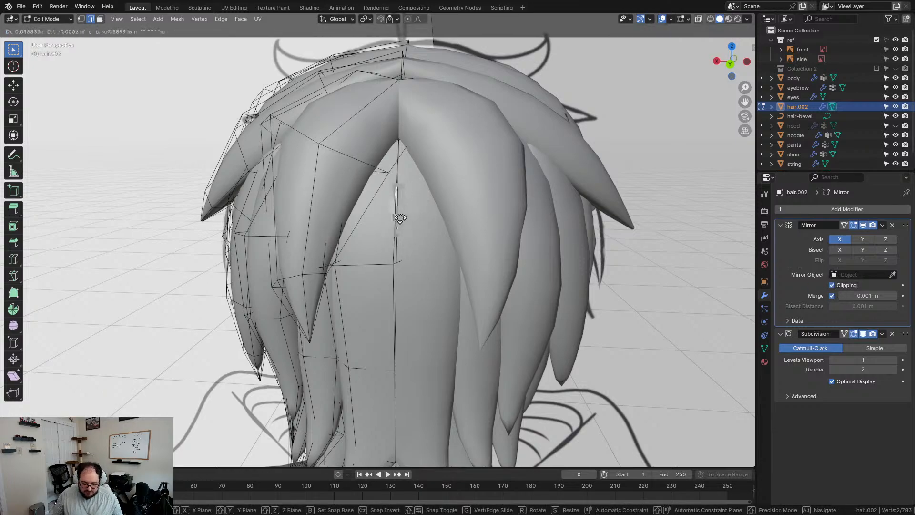
{"action": "left_click", "coordinate": [375, 215]}
{"action": "left_click", "coordinate": [391, 189]}
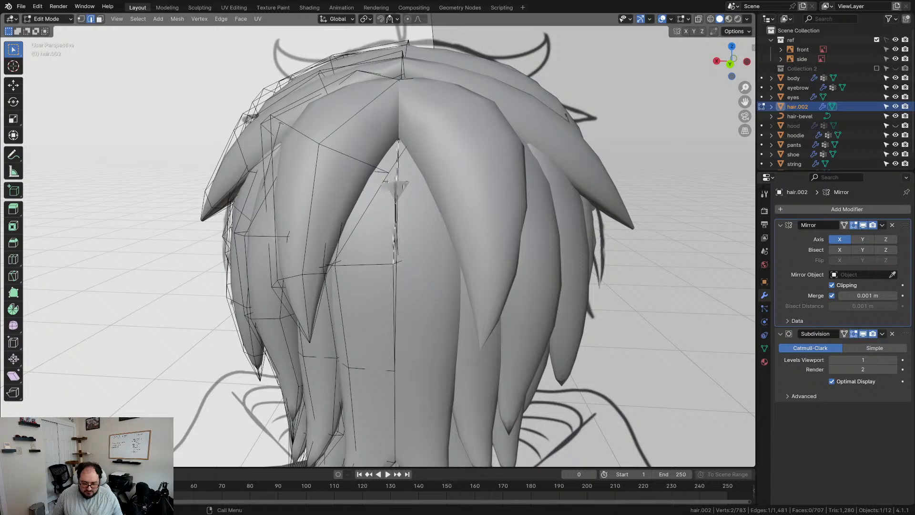
{"action": "key", "text": "g"}
{"action": "left_click", "coordinate": [475, 185]}
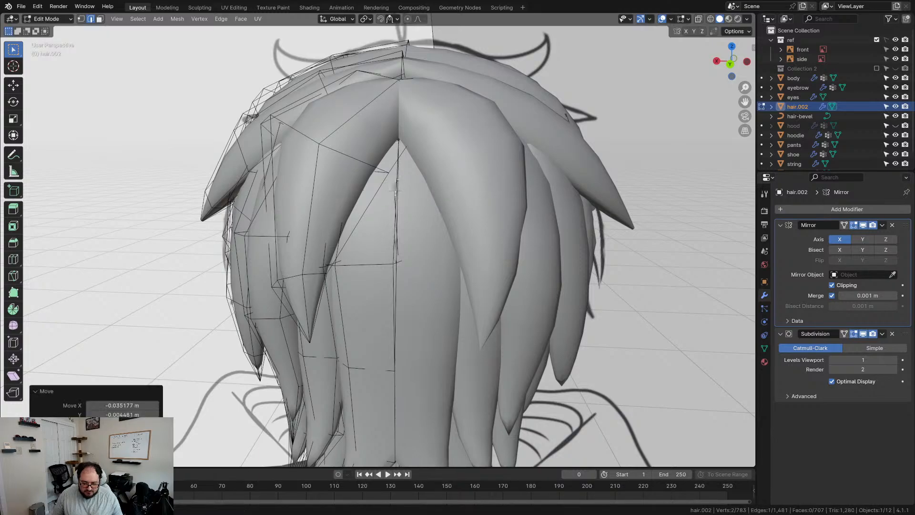
{"action": "left_click_drag", "start_coordinate": [419, 246], "coordinate": [419, 246]}
{"action": "key", "text": "g"}
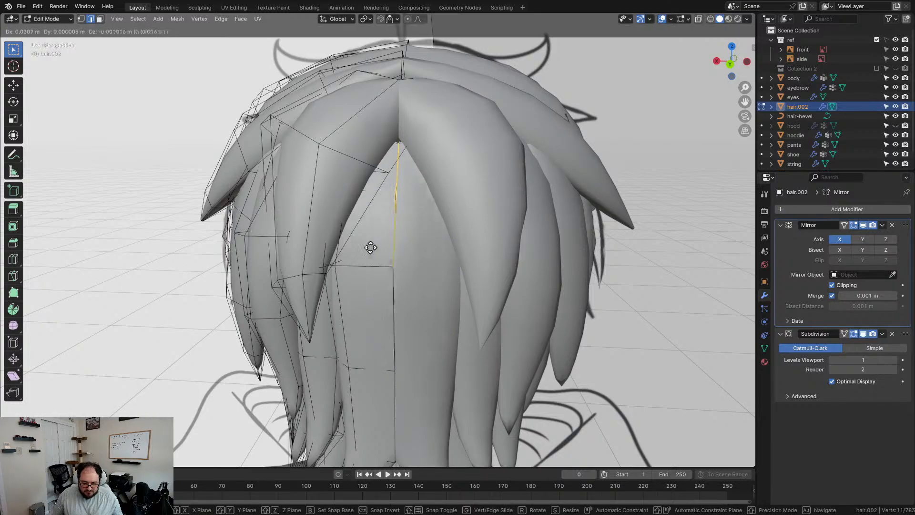
- Place the vertical edge on the centre back strand and reposition another edge of the back hair
{"action": "left_click", "coordinate": [367, 244]}
{"action": "middle_click_drag", "start_coordinate": [367, 244], "coordinate": [474, 233]}
{"action": "left_click", "coordinate": [357, 211]}
{"action": "key", "text": "g"}
{"action": "left_click", "coordinate": [394, 211]}
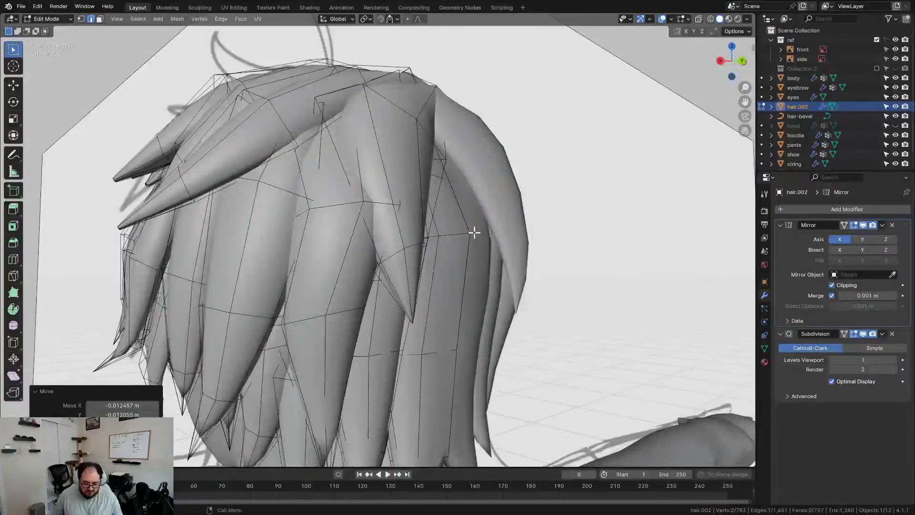
- Reposition several edges of the back strands from the side to smooth the profile at the rear of the head
{"action": "middle_click_drag", "start_coordinate": [494, 267], "coordinate": [436, 217]}
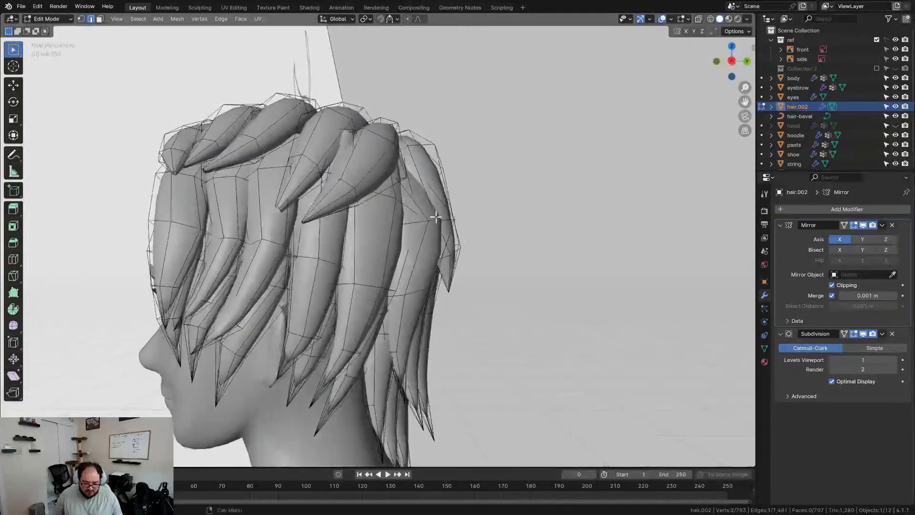
{"action": "key", "text": "g"}
{"action": "left_click", "coordinate": [436, 229]}
{"action": "left_click", "coordinate": [415, 233]}
{"action": "key", "text": "g"}
{"action": "left_click", "coordinate": [413, 234]}
{"action": "left_click", "coordinate": [447, 231]}
{"action": "key", "text": "g"}
{"action": "left_click", "coordinate": [440, 231]}
- Examine the hair mesh from above and behind, including without the edit wireframe
{"action": "scroll", "coordinate": [324, 242], "scroll_direction": "down", "scroll_amount": 2}
{"action": "middle_click_drag", "start_coordinate": [317, 242], "coordinate": [441, 244]}
{"action": "scroll", "coordinate": [422, 247], "scroll_direction": "up", "scroll_amount": 3}
{"action": "scroll", "coordinate": [423, 261], "scroll_direction": "down", "scroll_amount": 2}
{"action": "middle_click_drag", "start_coordinate": [383, 193], "coordinate": [367, 284]}
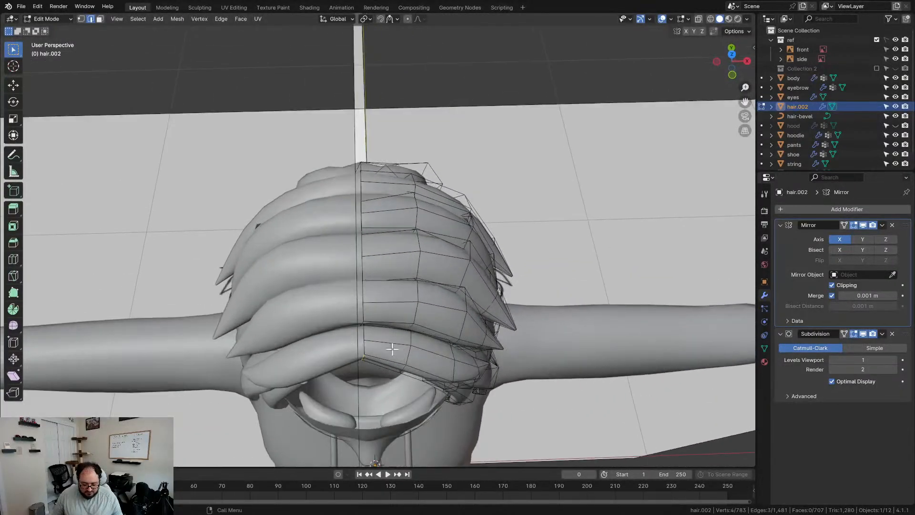
{"action": "middle_click_drag", "start_coordinate": [395, 337], "coordinate": [396, 269]}
{"action": "key", "text": "Tab"}
{"action": "scroll", "coordinate": [311, 194], "scroll_direction": "up", "scroll_amount": 3}
{"action": "key", "text": "Tab"}
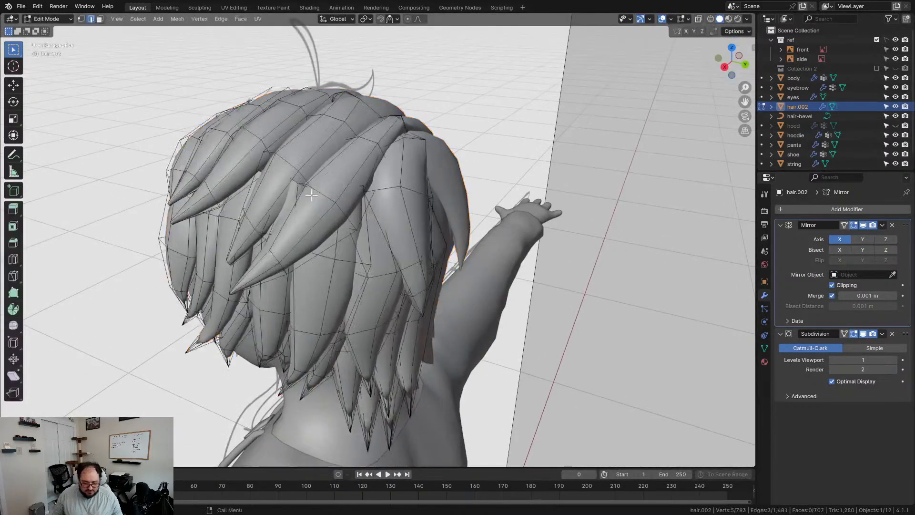
- Move the exposed root edge of the strand beneath the rear crown strand to tuck it under
{"action": "left_click", "coordinate": [297, 189]}
{"action": "middle_click_drag", "start_coordinate": [322, 202], "coordinate": [286, 210]}
{"action": "scroll", "coordinate": [286, 201], "scroll_direction": "up", "scroll_amount": 2}
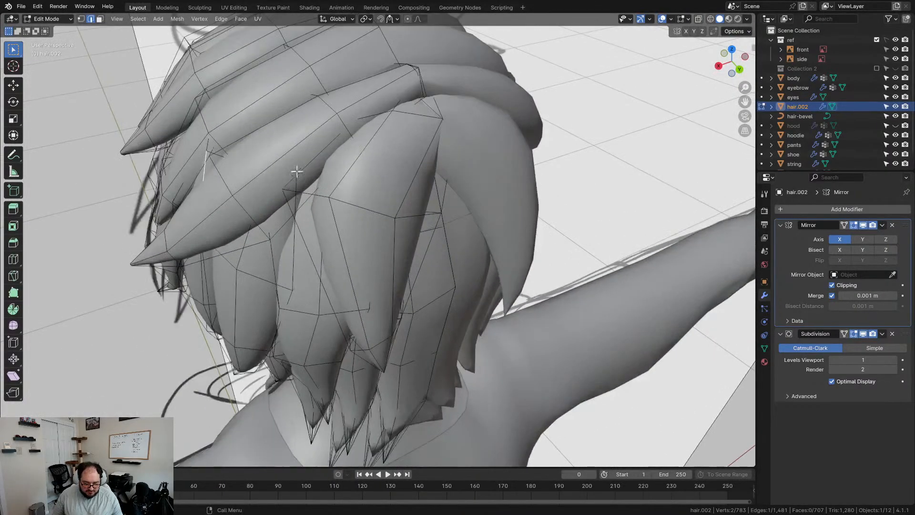
{"action": "key", "text": "g"}
{"action": "left_click", "coordinate": [324, 181]}
- Leave mesh editing and examine the overall hair shape around the head, including the open front
{"action": "middle_click_drag", "start_coordinate": [287, 198], "coordinate": [490, 236]}
{"action": "key", "text": "q"}
{"action": "key", "text": "Tab"}
{"action": "scroll", "coordinate": [343, 257], "scroll_direction": "down", "scroll_amount": 3}
{"action": "scroll", "coordinate": [459, 216], "scroll_direction": "down", "scroll_amount": 4}
{"action": "scroll", "coordinate": [491, 236], "scroll_direction": "up", "scroll_amount": 5}
{"action": "scroll", "coordinate": [412, 233], "scroll_direction": "down", "scroll_amount": 3}
{"action": "scroll", "coordinate": [408, 249], "scroll_direction": "down", "scroll_amount": 2}
{"action": "middle_click_drag", "start_coordinate": [408, 249], "coordinate": [456, 229]}
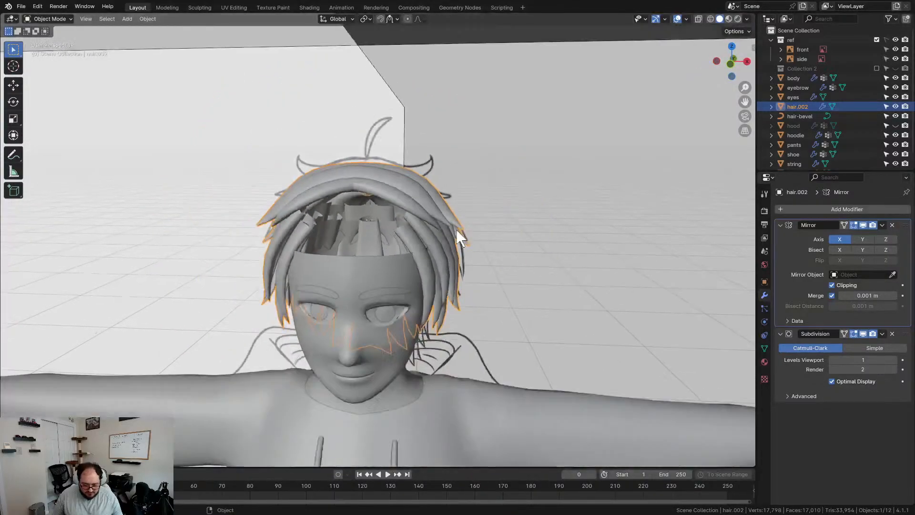
- Select the entire hair mesh and merge its duplicate vertices
{"action": "key", "text": "Tab"}
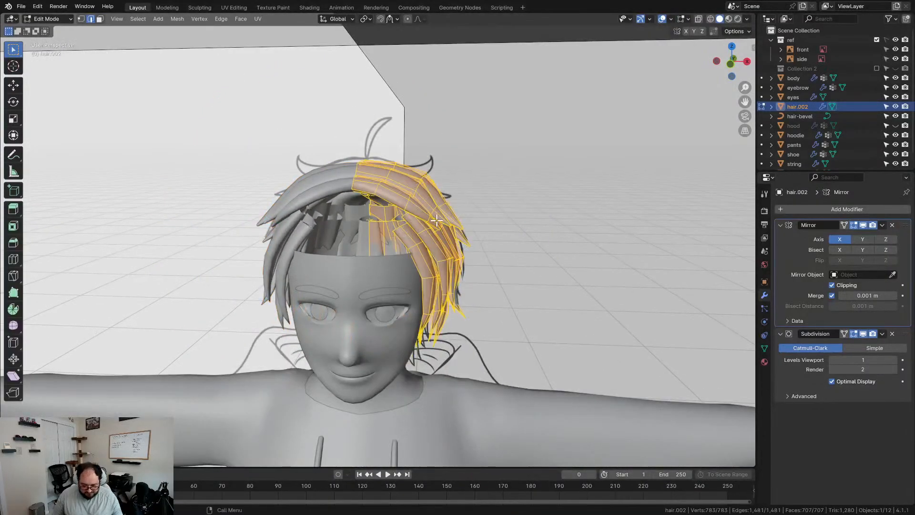
{"action": "key", "text": "m"}
{"action": "middle_click_drag", "start_coordinate": [437, 220], "coordinate": [371, 142]}
{"action": "left_click", "coordinate": [386, 178]}
{"action": "scroll", "coordinate": [387, 178], "scroll_direction": "up", "scroll_amount": 4}
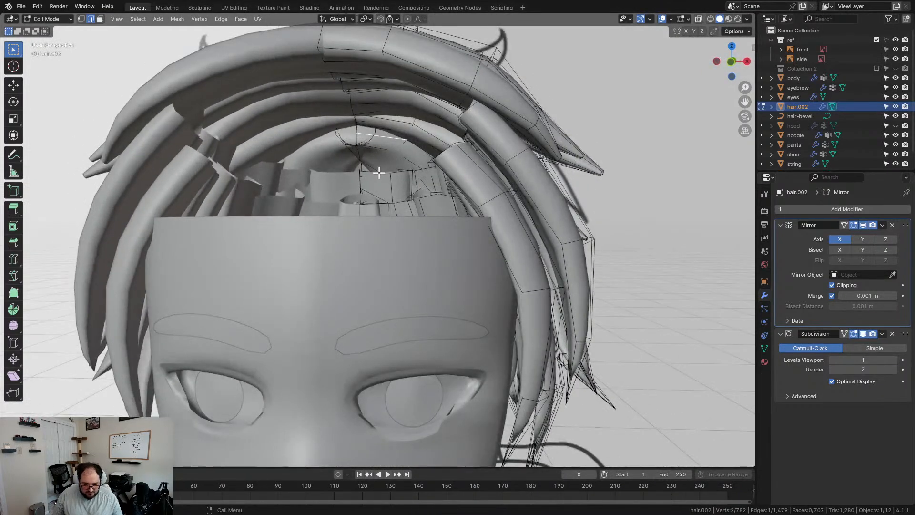
- Return to Object Mode and save the file
{"action": "scroll", "coordinate": [378, 172], "scroll_direction": "down", "scroll_amount": 6}
{"action": "key", "text": "Tab"}
{"action": "middle_click_drag", "start_coordinate": [386, 192], "coordinate": [394, 250]}
{"action": "scroll", "coordinate": [481, 188], "scroll_direction": "up", "scroll_amount": 2}
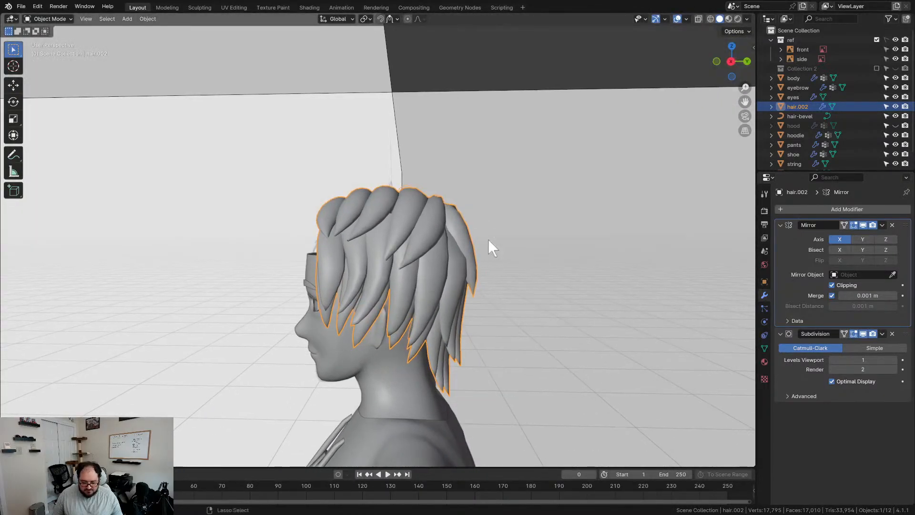
{"action": "mouse_move", "coordinate": [479, 245]}
{"action": "middle_mouse_down"}
{"action": "mouse_move", "coordinate": [484, 221]}
{"action": "mouse_move", "coordinate": [483, 239]}
{"action": "middle_mouse_up"}
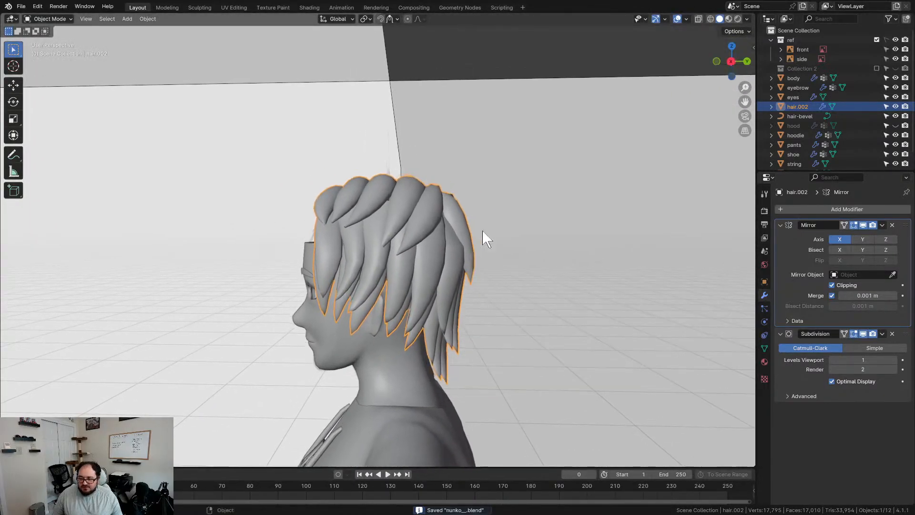
{"action": "key", "text": "ctrl+Tab"}
{"action": "left_click", "coordinate": [446, 270]}
{"action": "key", "text": "KP_3"}
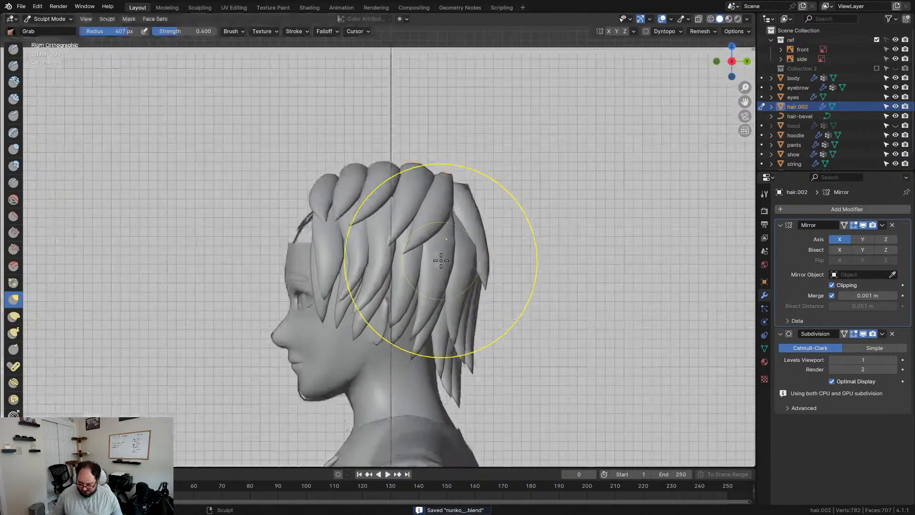
{"action": "mouse_move", "coordinate": [409, 168]}
{"action": "middle_mouse_down"}
{"action": "mouse_move", "coordinate": [465, 194]}
{"action": "mouse_move", "coordinate": [400, 205]}
{"action": "middle_mouse_up"}
- In Edit Mode, select the stray edges at the root of a crown strand and delete them
{"action": "key", "text": "Tab"}
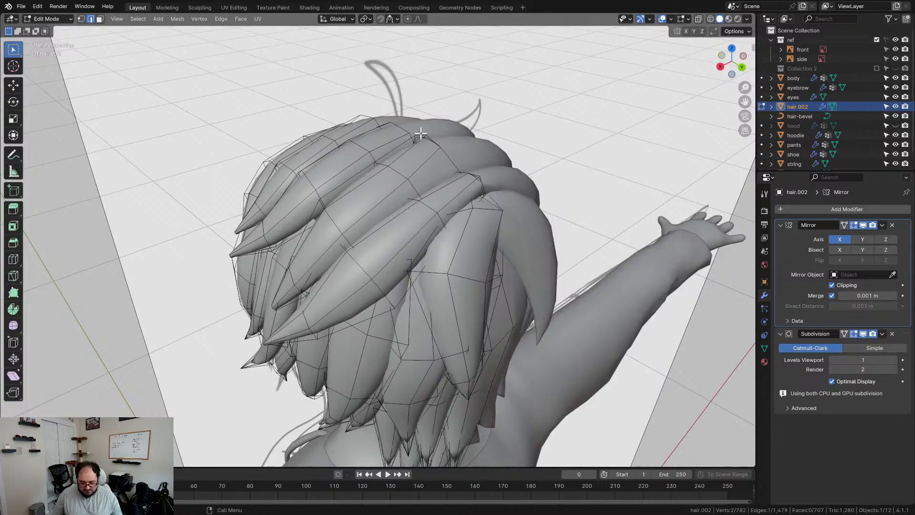
{"action": "scroll", "coordinate": [457, 151], "scroll_direction": "up", "scroll_amount": 2}
{"action": "middle_click_drag", "start_coordinate": [461, 151], "coordinate": [459, 253], "text": "shift"}
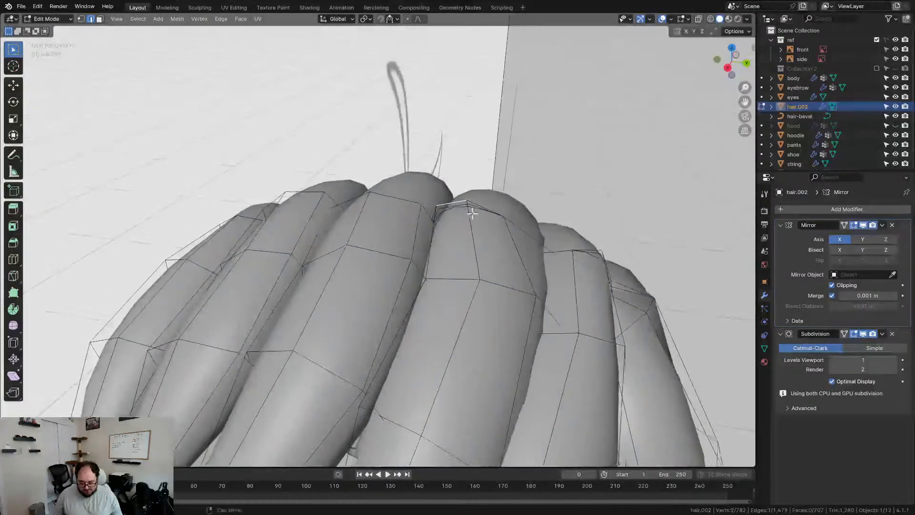
{"action": "middle_click_drag", "start_coordinate": [443, 206], "coordinate": [367, 168]}
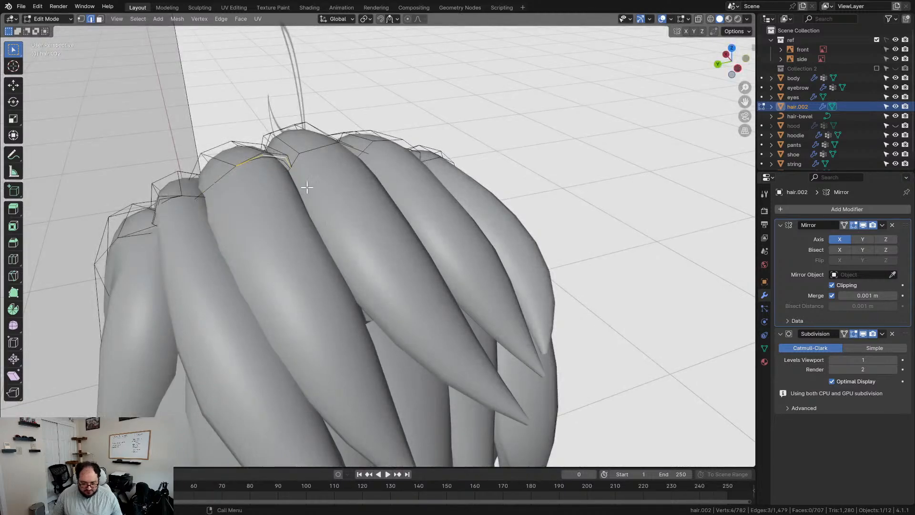
{"action": "middle_click_drag", "start_coordinate": [304, 187], "coordinate": [337, 188]}
{"action": "key", "text": "x"}
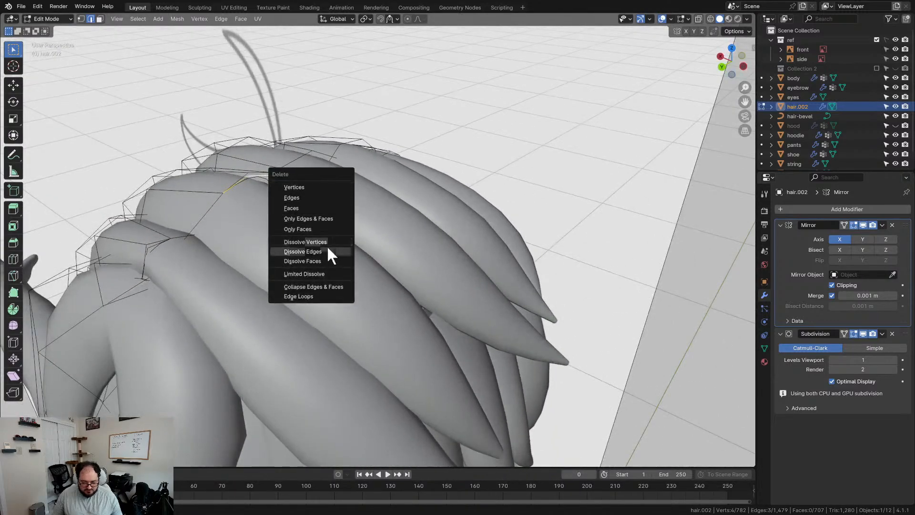
{"action": "left_click", "coordinate": [325, 248]}
{"action": "key", "text": "x"}
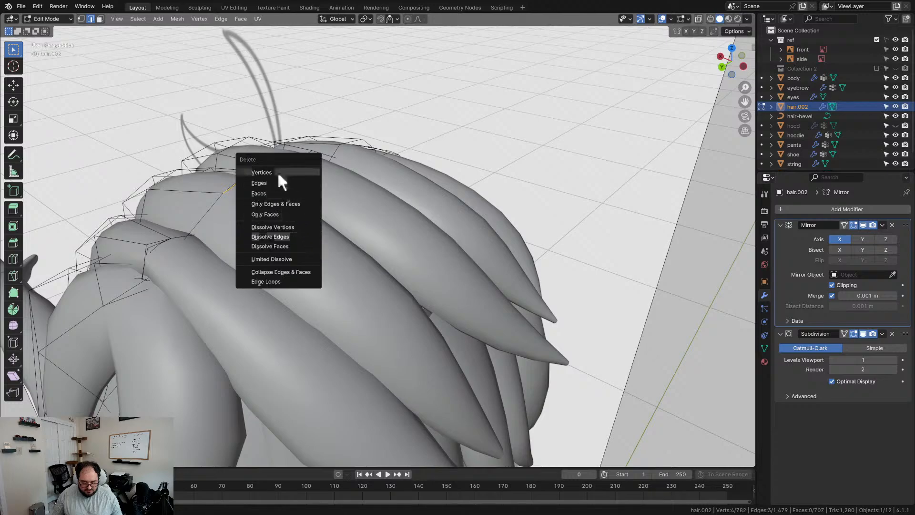
{"action": "left_click", "coordinate": [278, 173]}
{"action": "key", "text": "ctrl+z"}
{"action": "key", "text": "x"}
{"action": "left_click", "coordinate": [270, 191]}
- Delete the remaining stray edges around the roots of the rear crown strands
{"action": "middle_click_drag", "start_coordinate": [280, 210], "coordinate": [157, 232]}
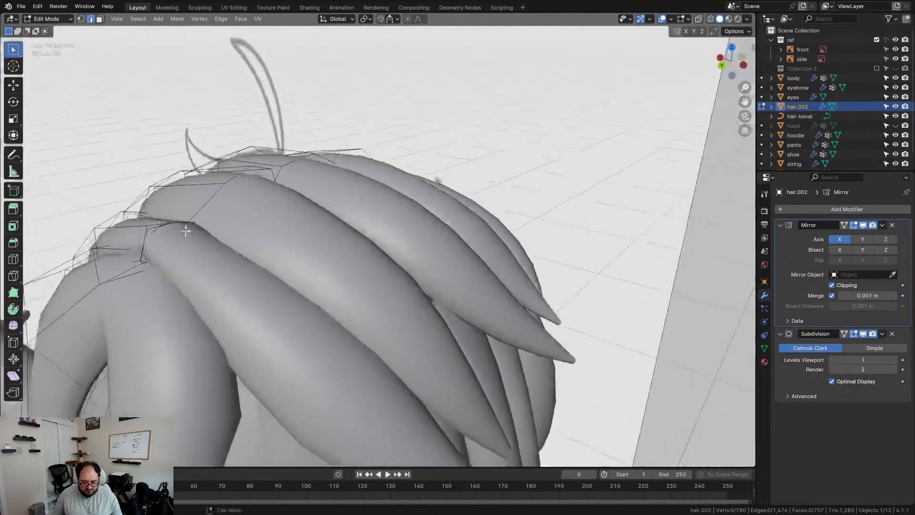
{"action": "key", "text": "x"}
{"action": "left_click", "coordinate": [159, 229]}
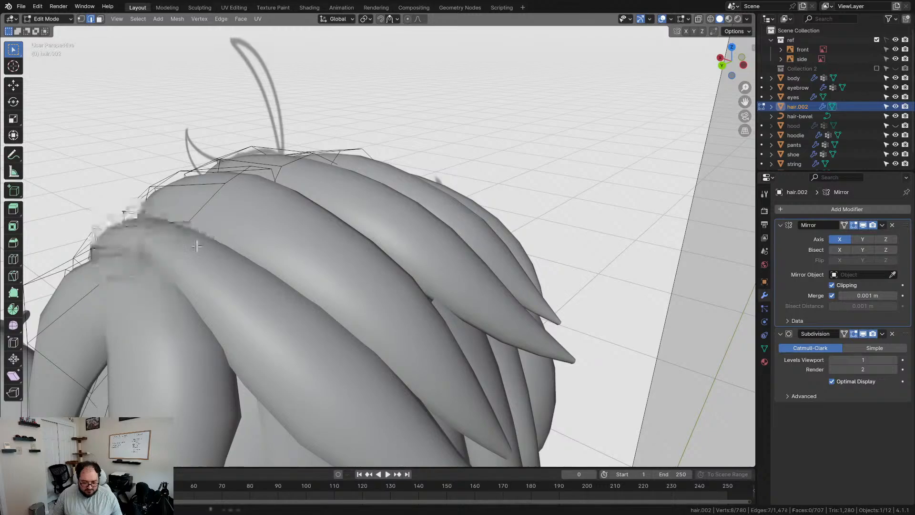
- Switch to Sculpt Mode and reshape the crown strands with the Grab brush in the right orthographic view
{"action": "mouse_move", "coordinate": [178, 245]}
{"action": "middle_mouse_down"}
{"action": "mouse_move", "coordinate": [180, 256]}
{"action": "mouse_move", "coordinate": [237, 242]}
{"action": "mouse_move", "coordinate": [306, 242]}
{"action": "mouse_move", "coordinate": [436, 278]}
{"action": "mouse_move", "coordinate": [496, 262]}
{"action": "mouse_move", "coordinate": [344, 288]}
{"action": "mouse_move", "coordinate": [351, 256]}
{"action": "mouse_move", "coordinate": [470, 296]}
{"action": "middle_mouse_up"}
{"action": "key", "text": "ctrl+Tab"}
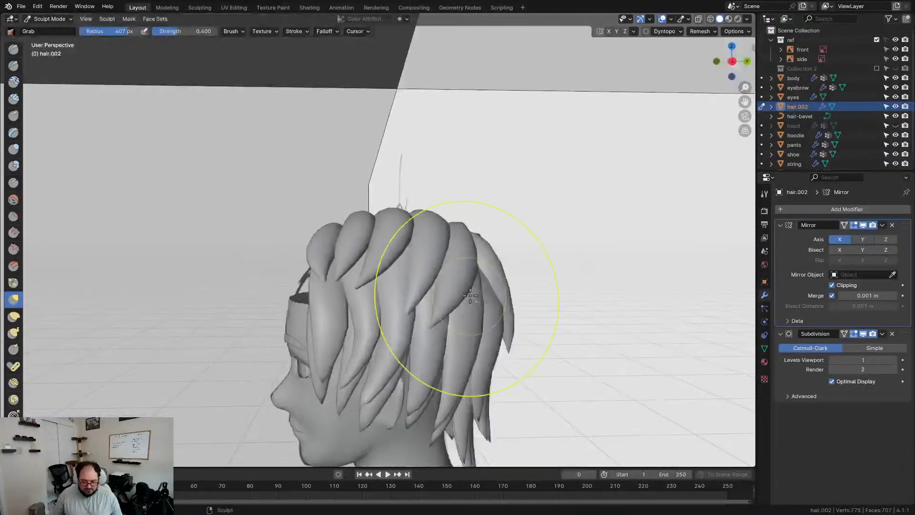
{"action": "scroll", "coordinate": [469, 296], "scroll_direction": "down", "scroll_amount": 1}
{"action": "key", "text": "KP_3"}
{"action": "scroll", "coordinate": [474, 296], "scroll_direction": "up", "scroll_amount": 4}
{"action": "left_click_drag", "start_coordinate": [544, 247], "coordinate": [553, 248]}
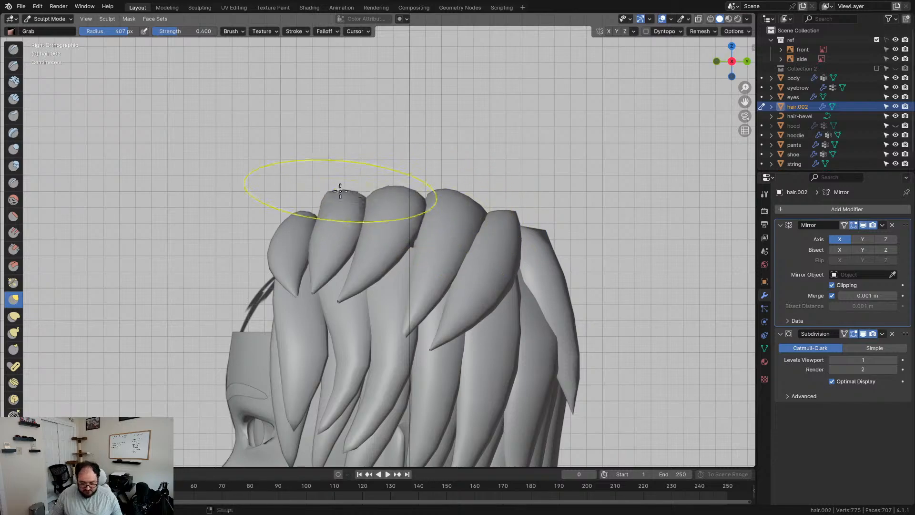
{"action": "left_click_drag", "start_coordinate": [381, 239], "coordinate": [399, 231]}
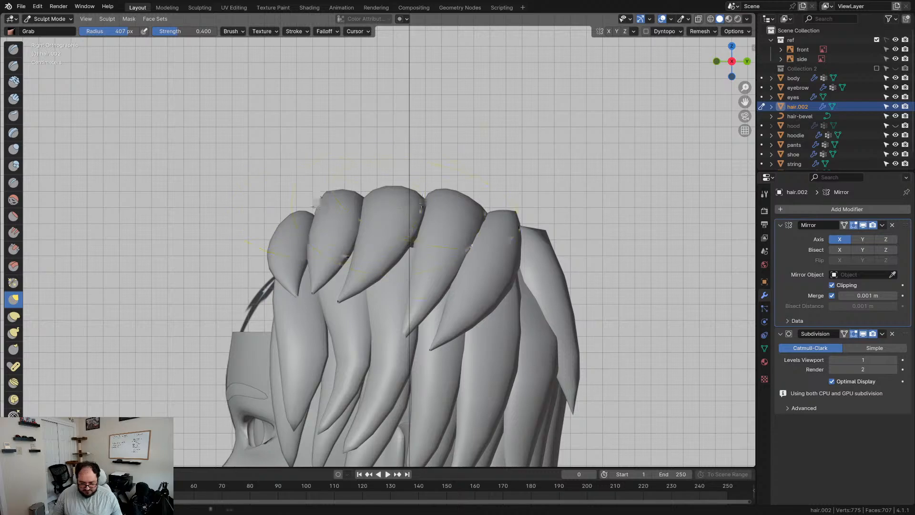
- Grab the back strands inward to tighten the rear silhouette and pull the tips of the crown strands downward
{"action": "scroll", "coordinate": [534, 249], "scroll_direction": "down", "scroll_amount": 4}
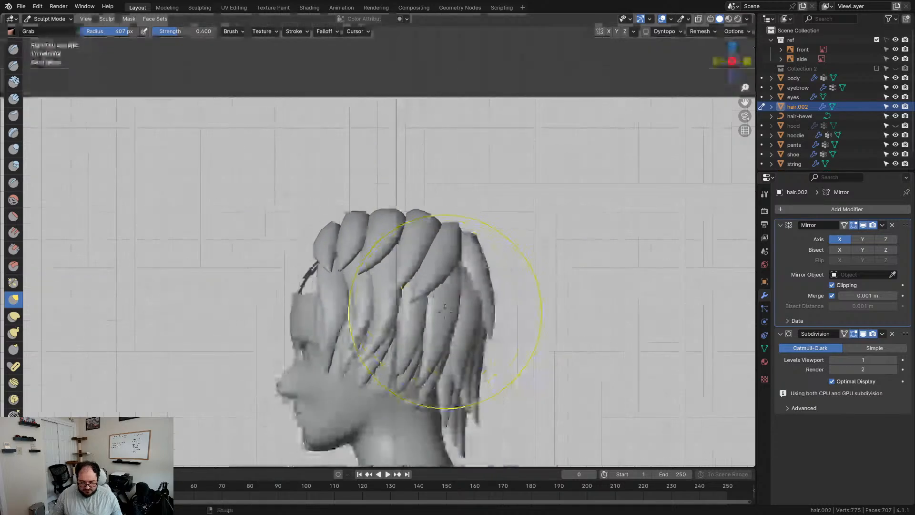
{"action": "scroll", "coordinate": [388, 326], "scroll_direction": "up", "scroll_amount": 3}
{"action": "left_click_drag", "start_coordinate": [388, 327], "coordinate": [420, 274]}
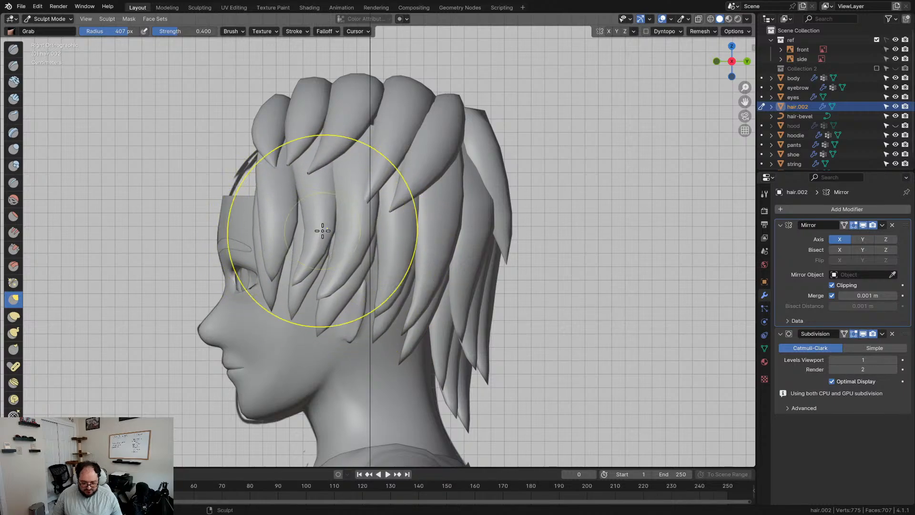
{"action": "left_click_drag", "start_coordinate": [459, 235], "coordinate": [477, 309]}
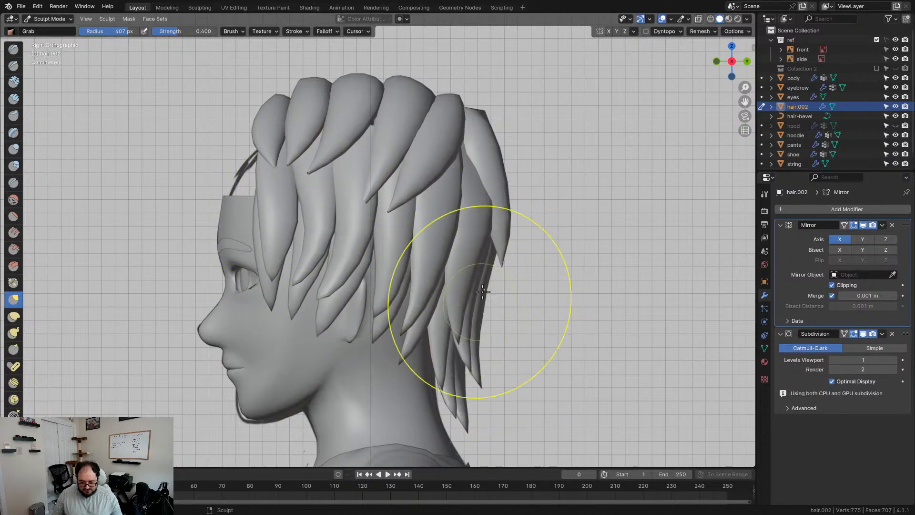
{"action": "left_click_drag", "start_coordinate": [480, 215], "coordinate": [486, 244]}
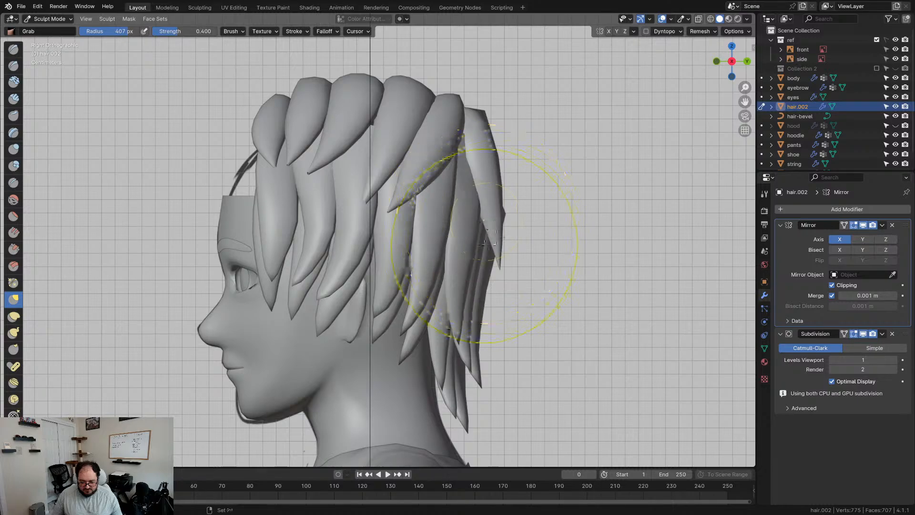
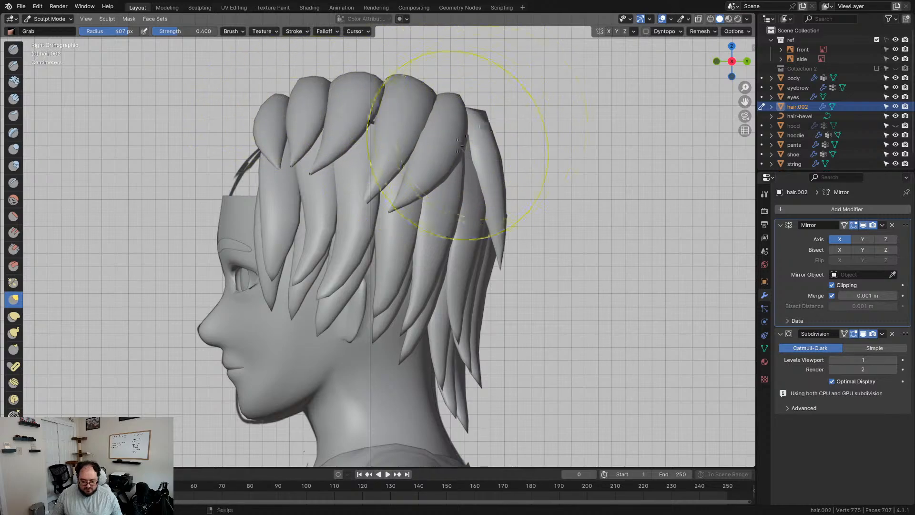
{"action": "mouse_move", "coordinate": [355, 150]}
{"action": "left_mouse_down"}
{"action": "mouse_move", "coordinate": [362, 165]}
{"action": "mouse_move", "coordinate": [365, 146]}
{"action": "mouse_move", "coordinate": [344, 156]}
{"action": "mouse_move", "coordinate": [350, 165]}
{"action": "left_mouse_up"}
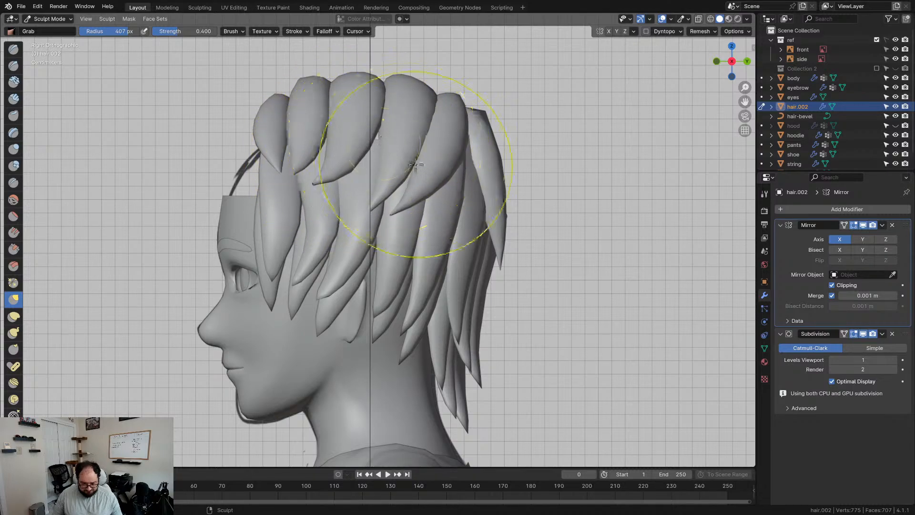
- In the front orthographic view, nudge the outer side strands and lower tips with the Grab brush to match the reference
{"action": "key", "text": "KP_1"}
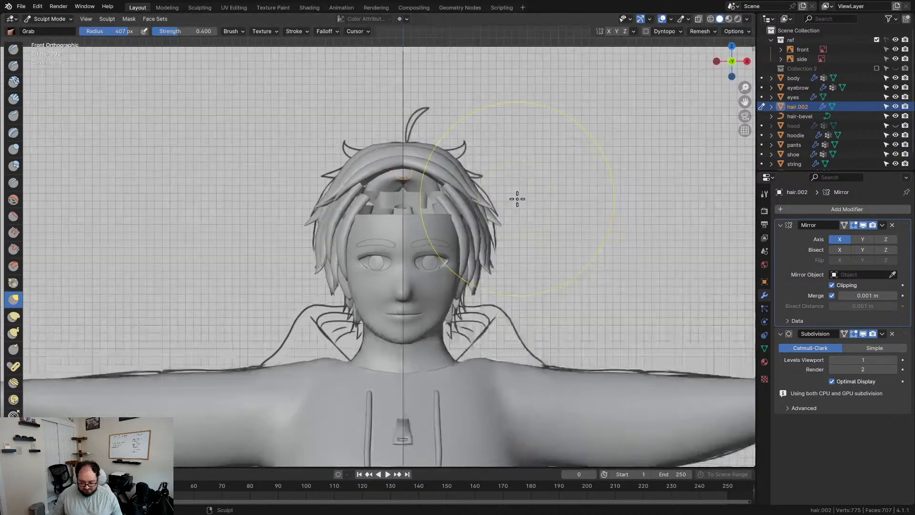
{"action": "scroll", "coordinate": [517, 199], "scroll_direction": "up", "scroll_amount": 2}
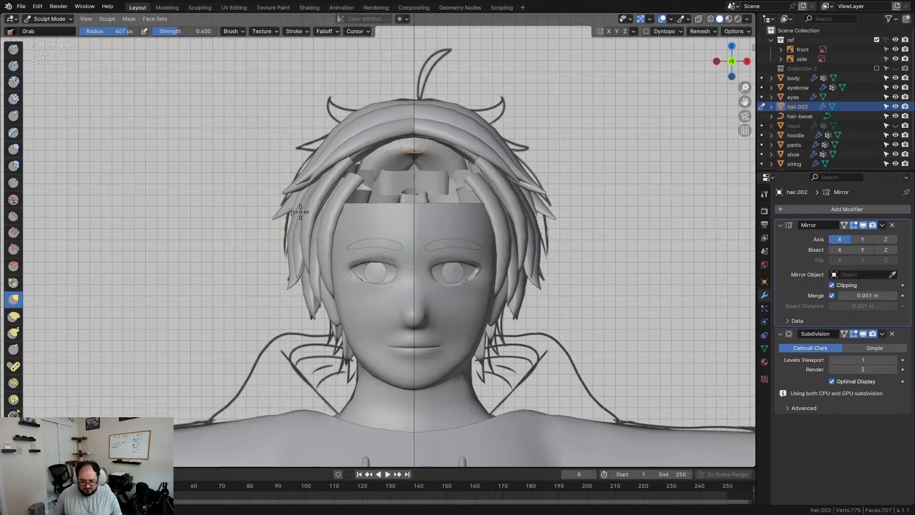
{"action": "left_click_drag", "start_coordinate": [532, 217], "coordinate": [538, 217]}
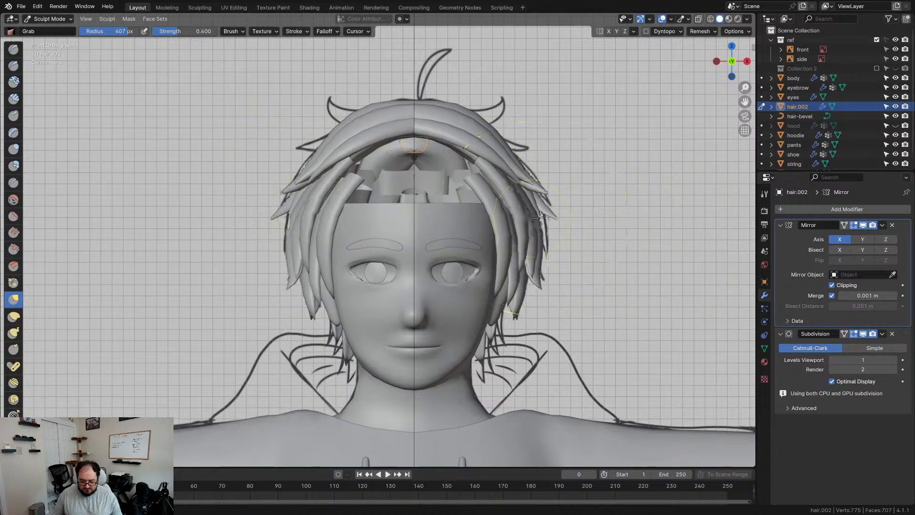
{"action": "scroll", "coordinate": [540, 217], "scroll_direction": "up", "scroll_amount": 2}
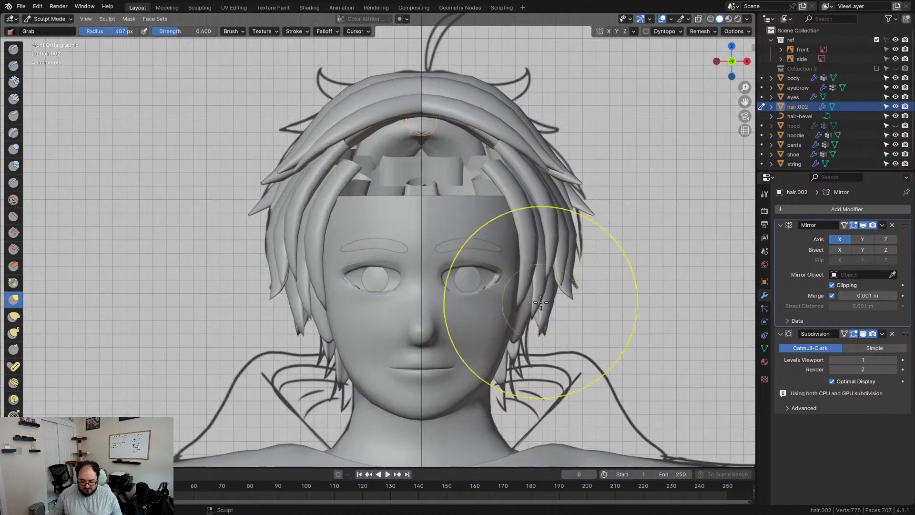
{"action": "mouse_move", "coordinate": [505, 377]}
{"action": "left_mouse_down"}
{"action": "mouse_move", "coordinate": [506, 392]}
{"action": "mouse_move", "coordinate": [501, 373]}
{"action": "left_mouse_up"}
- Refine the nape and side strands with the Grab brush while working around the back of the head
{"action": "middle_click_drag", "start_coordinate": [530, 356], "coordinate": [351, 327]}
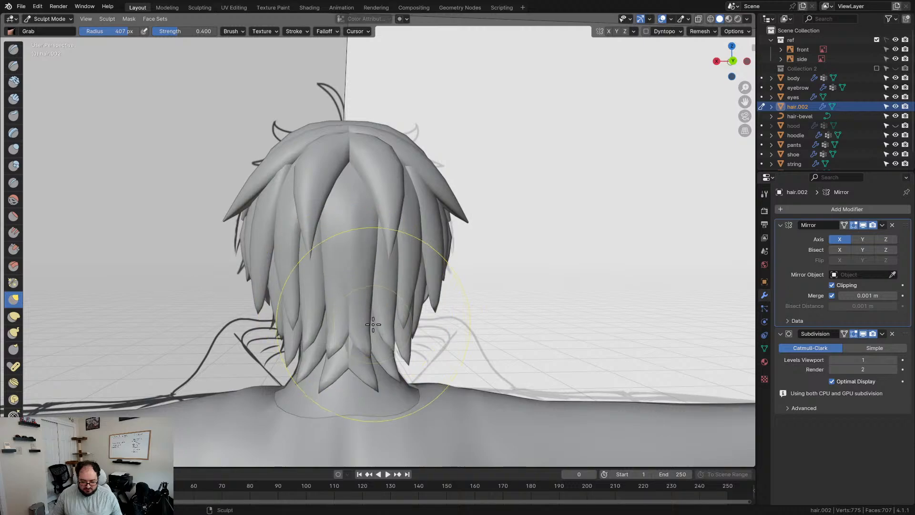
{"action": "scroll", "coordinate": [379, 296], "scroll_direction": "up", "scroll_amount": 1}
{"action": "middle_click_drag", "start_coordinate": [380, 296], "coordinate": [364, 302]}
{"action": "left_click_drag", "start_coordinate": [263, 346], "coordinate": [288, 346]}
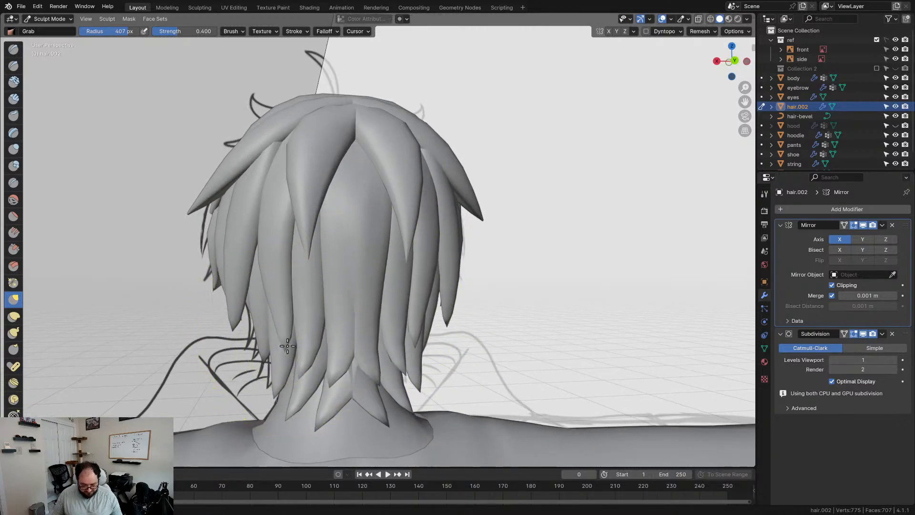
{"action": "middle_click_drag", "start_coordinate": [358, 377], "coordinate": [343, 365]}
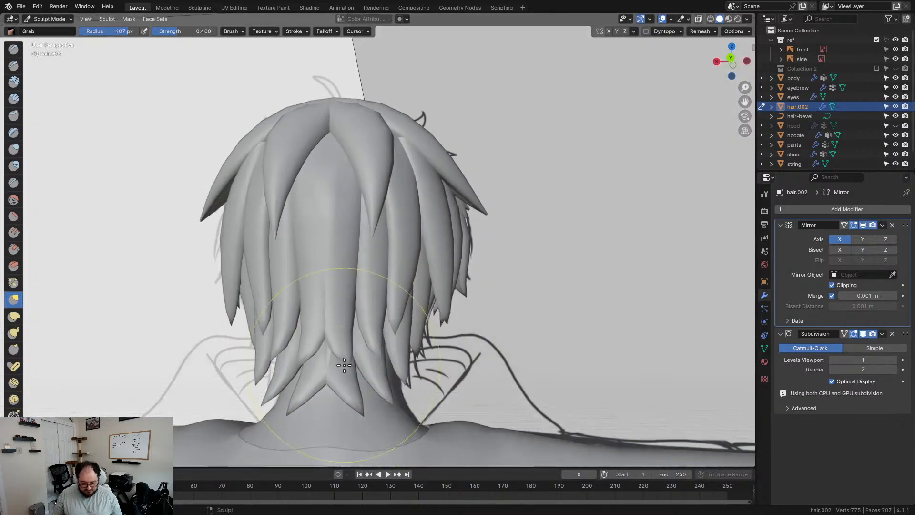
{"action": "middle_click_drag", "start_coordinate": [395, 337], "coordinate": [400, 270]}
{"action": "scroll", "coordinate": [460, 303], "scroll_direction": "down", "scroll_amount": 4}
{"action": "scroll", "coordinate": [512, 287], "scroll_direction": "up", "scroll_amount": 2}
{"action": "left_click_drag", "start_coordinate": [384, 203], "coordinate": [399, 207]}
{"action": "middle_click_drag", "start_coordinate": [396, 205], "coordinate": [412, 227]}
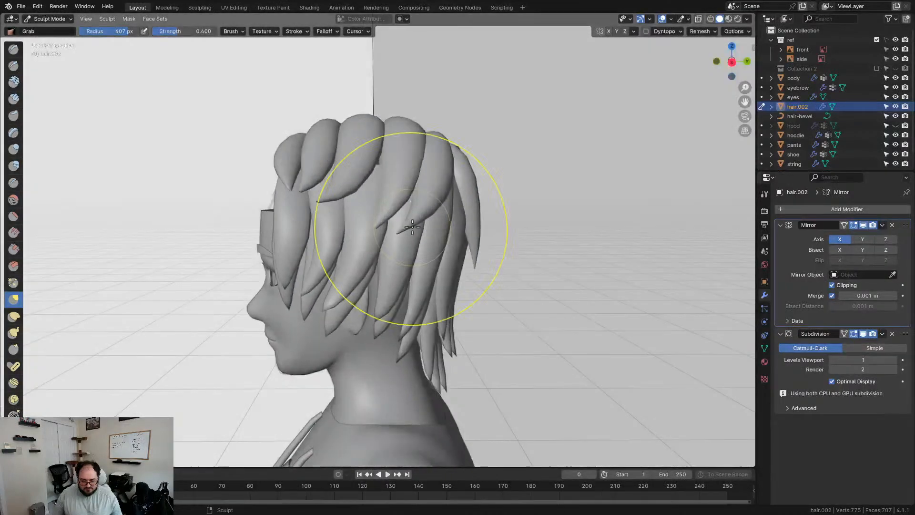
- Switch the hair from Sculpt Mode back to Object Mode and save the file
{"action": "key", "text": "ctrl+Tab"}
{"action": "left_click", "coordinate": [388, 247]}
{"action": "middle_click_drag", "start_coordinate": [452, 265], "coordinate": [530, 263]}
{"action": "left_click", "coordinate": [548, 276]}
{"action": "key", "text": "ctrl+s"}
- Hide the hair object briefly to examine the head and reference lines beneath it, and reveal it again
{"action": "left_click", "coordinate": [426, 173]}
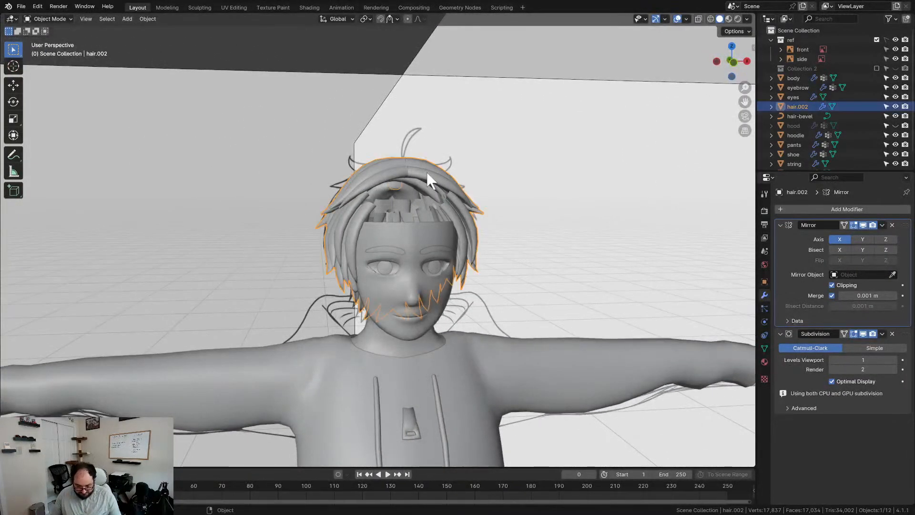
{"action": "key", "text": "h"}
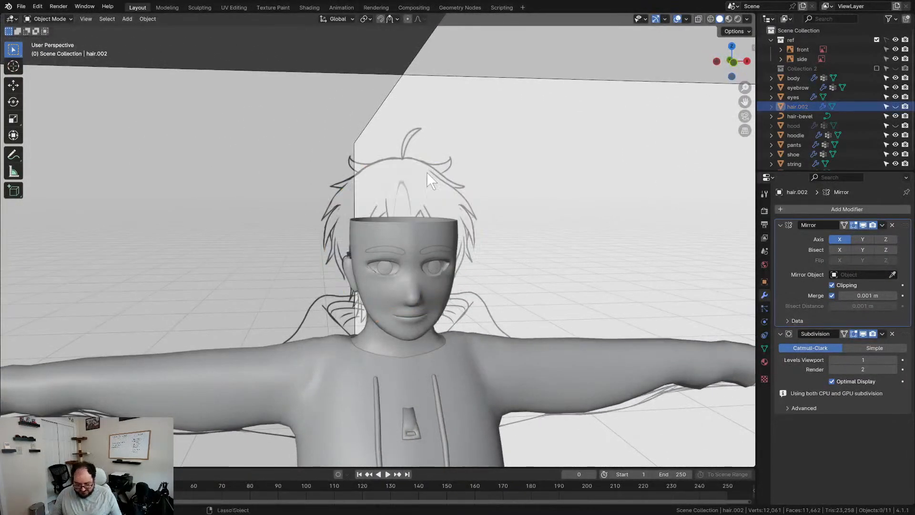
{"action": "key", "text": "alt+h"}
{"action": "middle_click_drag", "start_coordinate": [388, 209], "coordinate": [361, 200]}
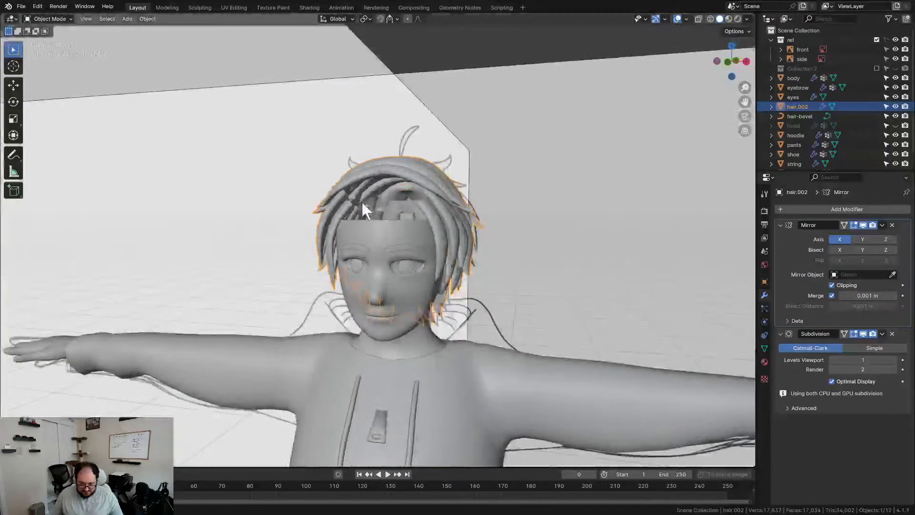
{"action": "middle_click_drag", "start_coordinate": [457, 204], "coordinate": [483, 223]}
- Enter Edit Mode on the hair and delete the upper edge-loop vertices of a hidden strand inside the back of the head
{"action": "key", "text": "Tab"}
{"action": "scroll", "coordinate": [462, 227], "scroll_direction": "up", "scroll_amount": 3}
{"action": "scroll", "coordinate": [382, 223], "scroll_direction": "down", "scroll_amount": 2}
{"action": "scroll", "coordinate": [451, 220], "scroll_direction": "up", "scroll_amount": 2}
{"action": "scroll", "coordinate": [452, 220], "scroll_direction": "up", "scroll_amount": 2}
{"action": "scroll", "coordinate": [466, 214], "scroll_direction": "up", "scroll_amount": 2}
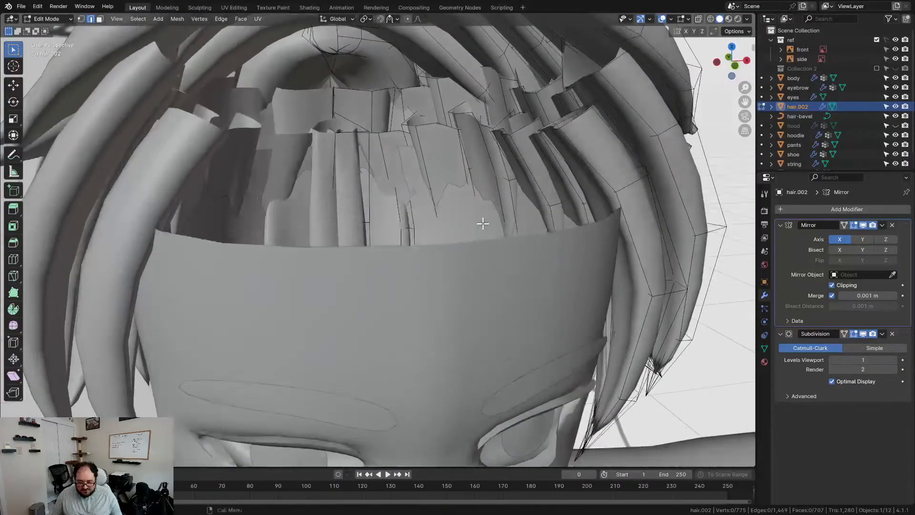
{"action": "middle_click_drag", "start_coordinate": [460, 193], "coordinate": [432, 214]}
{"action": "scroll", "coordinate": [437, 225], "scroll_direction": "up", "scroll_amount": 3}
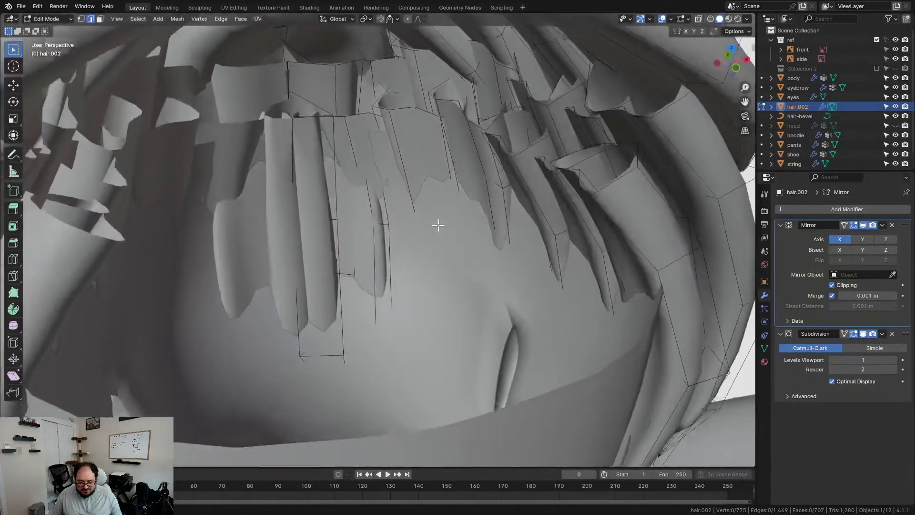
{"action": "key", "text": "x"}
{"action": "left_click", "coordinate": [316, 123]}
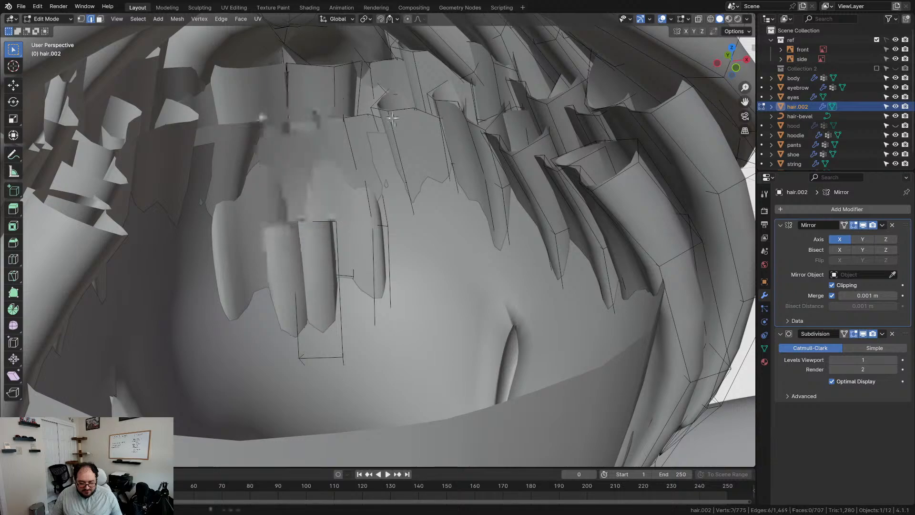
- Delete the upper vertices of the remaining overlapping inner strands, working outward from the centre to the side of the head
{"action": "left_click", "coordinate": [333, 117]}
{"action": "key", "text": "x"}
{"action": "left_click", "coordinate": [333, 123]}
{"action": "key", "text": "x"}
{"action": "left_click", "coordinate": [409, 117]}
{"action": "key", "text": "x"}
{"action": "left_click", "coordinate": [445, 106]}
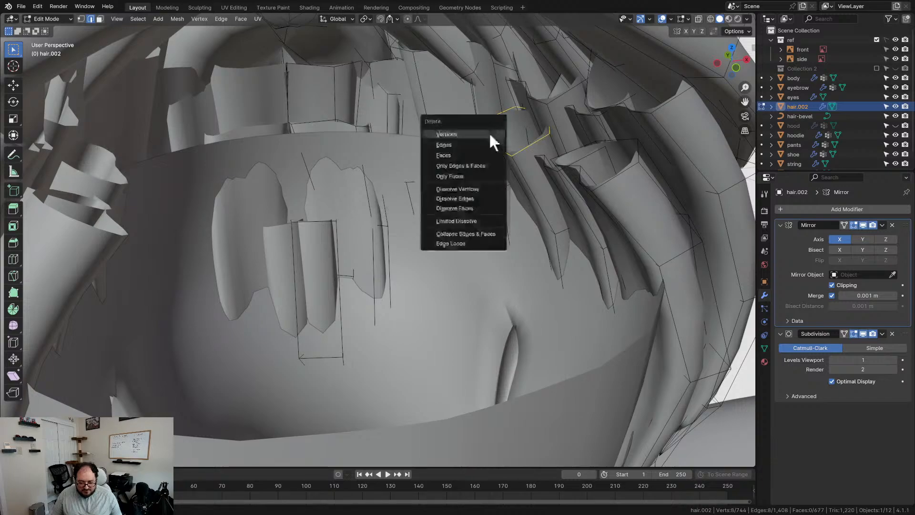
{"action": "left_click", "coordinate": [491, 134]}
{"action": "left_click", "coordinate": [540, 157]}
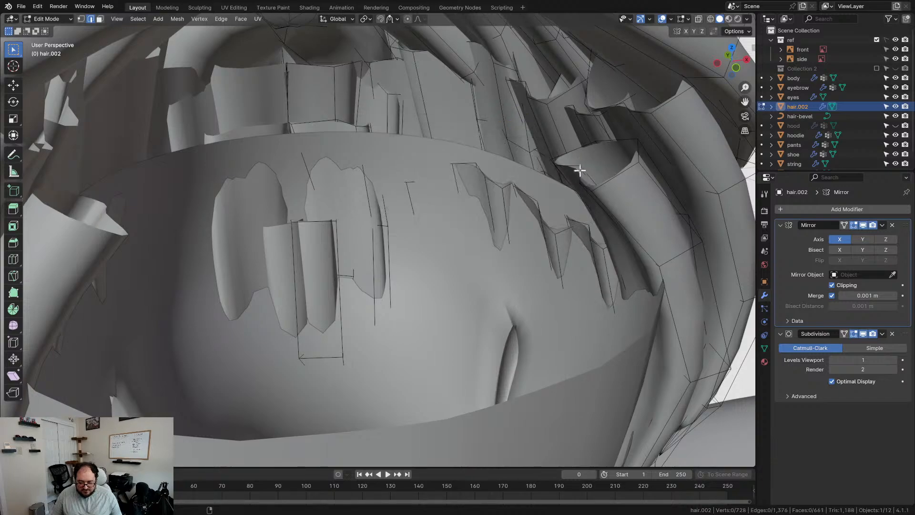
{"action": "key", "text": "x"}
{"action": "left_click", "coordinate": [580, 176]}
- Select the open root loops of the inner side strands, move them under the crown and rotate them
{"action": "scroll", "coordinate": [572, 195], "scroll_direction": "down", "scroll_amount": 3}
{"action": "middle_click_drag", "start_coordinate": [570, 198], "coordinate": [516, 95]}
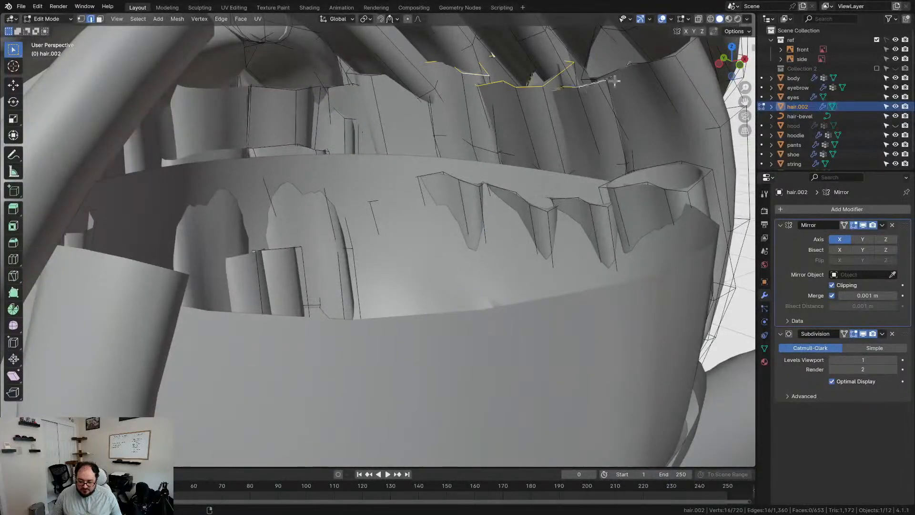
{"action": "middle_click_drag", "start_coordinate": [665, 71], "coordinate": [531, 139]}
{"action": "key", "text": "g"}
{"action": "key", "text": "r"}
{"action": "left_click", "coordinate": [511, 139]}
{"action": "key", "text": "g"}
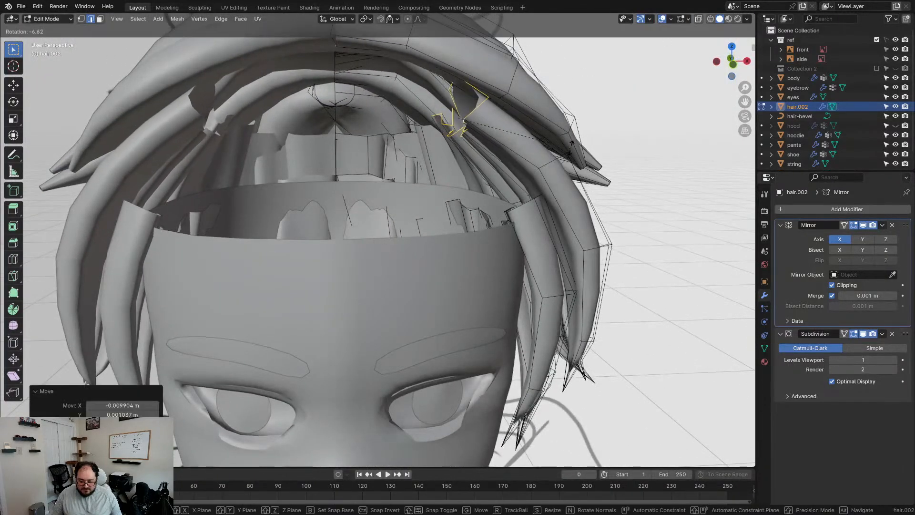
{"action": "left_click", "coordinate": [558, 143]}
- Shift the inner side strands' root loops further and scale them to fit beneath the crown strand
{"action": "middle_click_drag", "start_coordinate": [527, 167], "coordinate": [547, 196]}
{"action": "key", "text": "q"}
{"action": "scroll", "coordinate": [522, 172], "scroll_direction": "down", "scroll_amount": 2}
{"action": "key", "text": "g"}
{"action": "left_click", "coordinate": [519, 167]}
{"action": "key", "text": "s"}
{"action": "left_click", "coordinate": [581, 185]}
- Fine-tune the placement and size of the inner strand roots while checking them from several angles inside the head
{"action": "key", "text": "q"}
{"action": "key", "text": "g"}
{"action": "left_click", "coordinate": [525, 171]}
{"action": "key", "text": "s"}
{"action": "left_click", "coordinate": [544, 183]}
{"action": "middle_click_drag", "start_coordinate": [544, 183], "coordinate": [440, 106]}
{"action": "key", "text": "s"}
{"action": "left_click", "coordinate": [481, 214]}
{"action": "key", "text": "g"}
{"action": "left_click", "coordinate": [494, 215]}
- Delete the stray vertices at the centre end of the back strand, inside the crown
{"action": "left_click", "coordinate": [439, 106]}
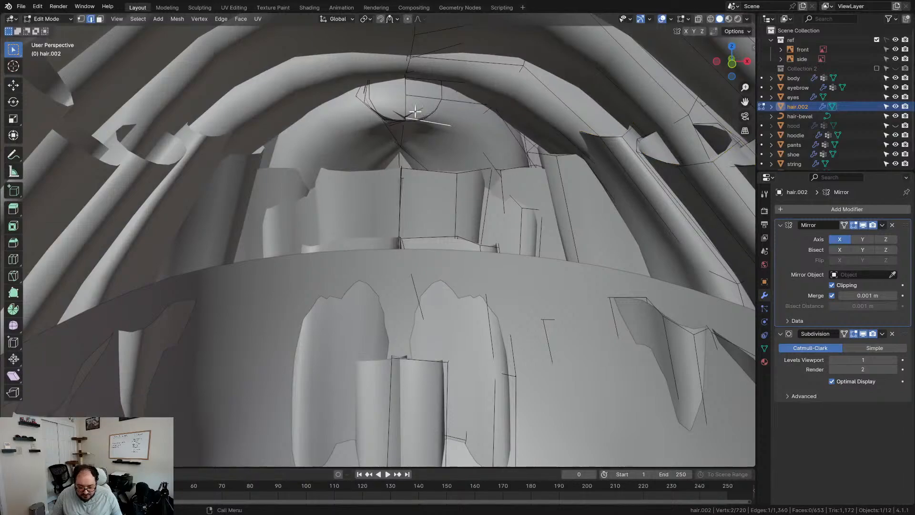
{"action": "key", "text": "x"}
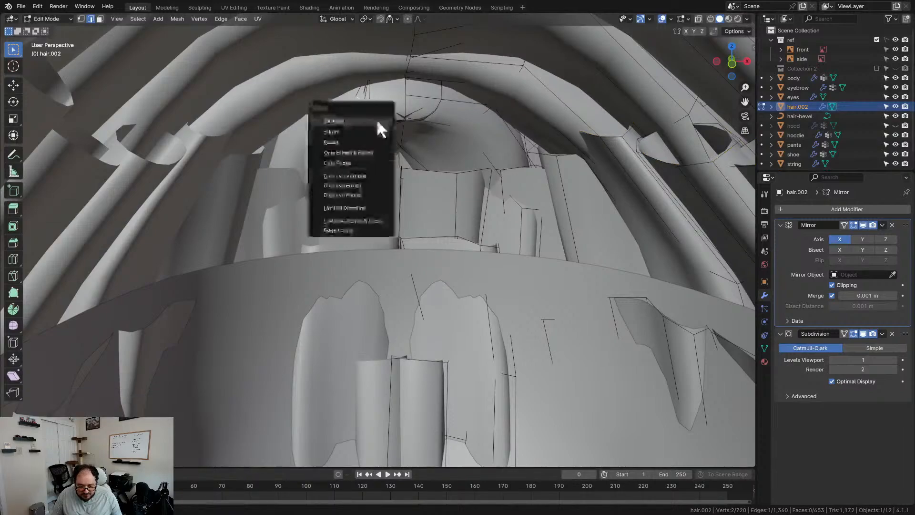
{"action": "left_click", "coordinate": [374, 119]}
{"action": "left_click", "coordinate": [373, 110]}
{"action": "key", "text": "x"}
{"action": "left_click", "coordinate": [375, 110]}
- Move the inner edge of the rear centre strand onto the mirror seam to close the gap between both halves
{"action": "middle_click_drag", "start_coordinate": [395, 149], "coordinate": [380, 123]}
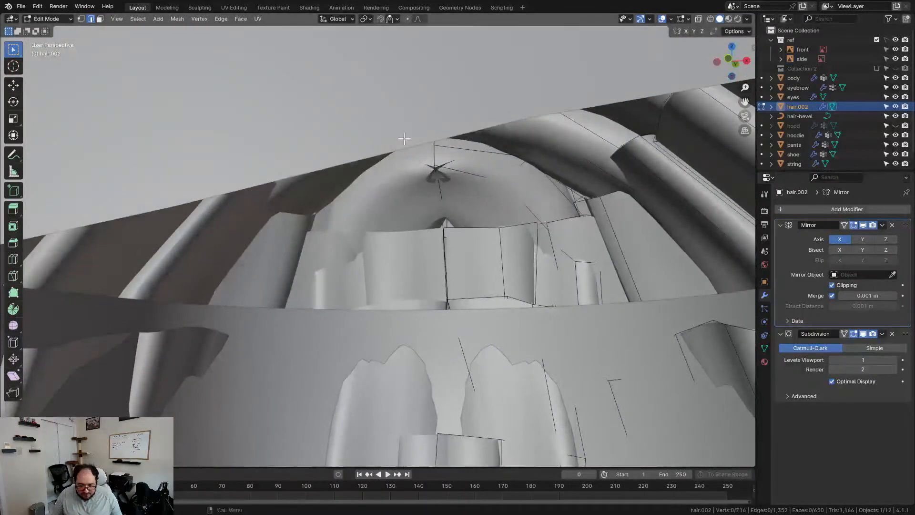
{"action": "scroll", "coordinate": [447, 168], "scroll_direction": "down", "scroll_amount": 10}
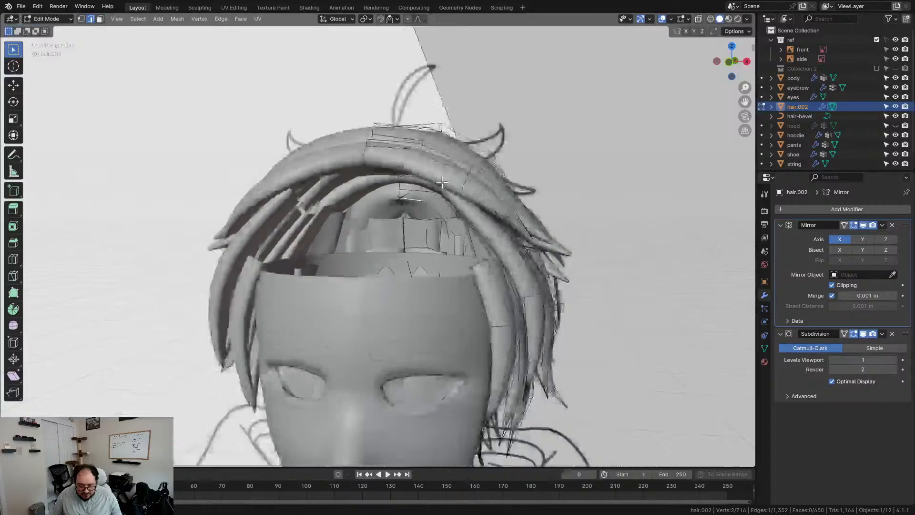
{"action": "middle_click_drag", "start_coordinate": [442, 182], "coordinate": [394, 247]}
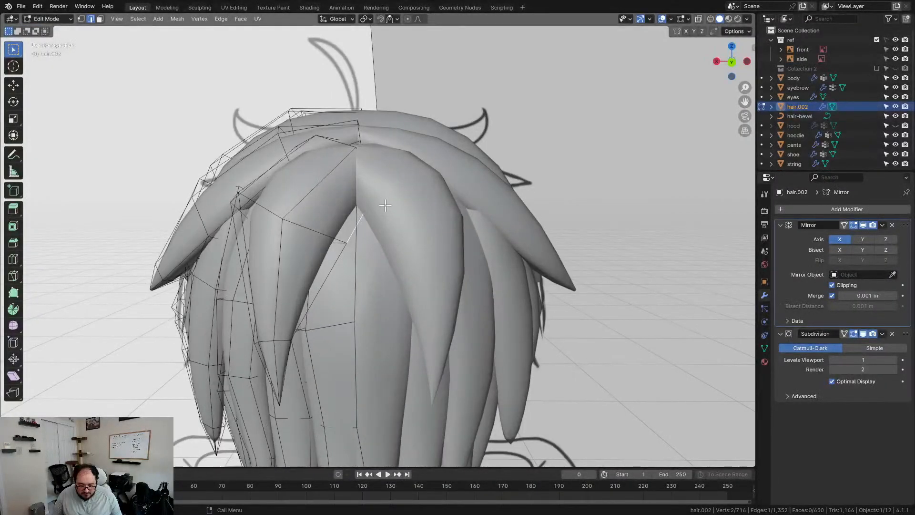
{"action": "key", "text": "g"}
{"action": "left_click", "coordinate": [355, 208]}
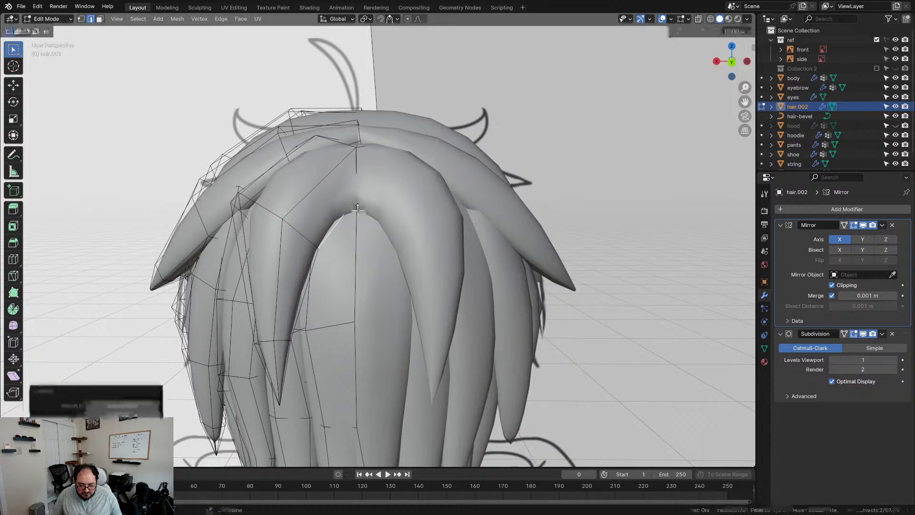
{"action": "key", "text": "g"}
{"action": "left_click", "coordinate": [363, 151]}
- Try to delete the stray edge at the rear centre strand's top near the mirror seam, undoing each deletion
{"action": "middle_click_drag", "start_coordinate": [364, 151], "coordinate": [364, 275]}
{"action": "left_click", "coordinate": [362, 279]}
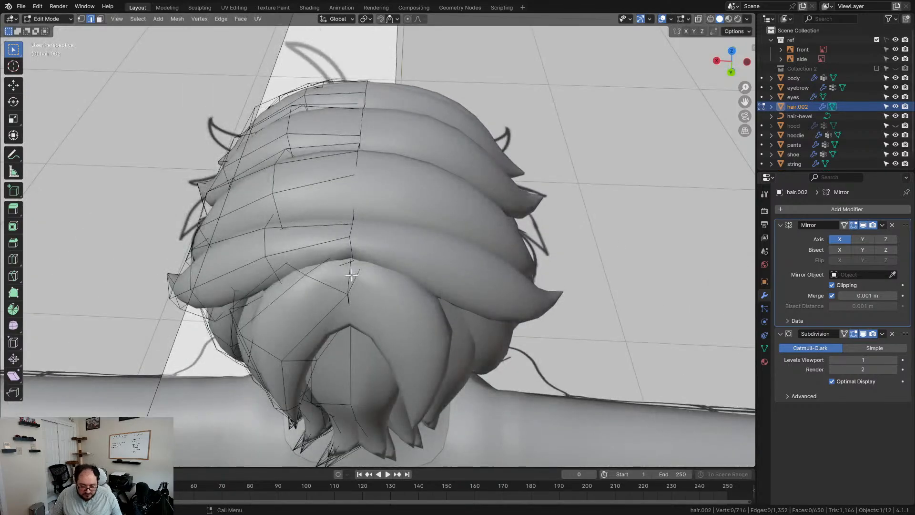
{"action": "scroll", "coordinate": [357, 275], "scroll_direction": "up", "scroll_amount": 4}
{"action": "key", "text": "x"}
{"action": "left_click", "coordinate": [361, 281]}
{"action": "key", "text": "ctrl+z"}
{"action": "middle_click_drag", "start_coordinate": [355, 296], "coordinate": [412, 266]}
{"action": "key", "text": "g"}
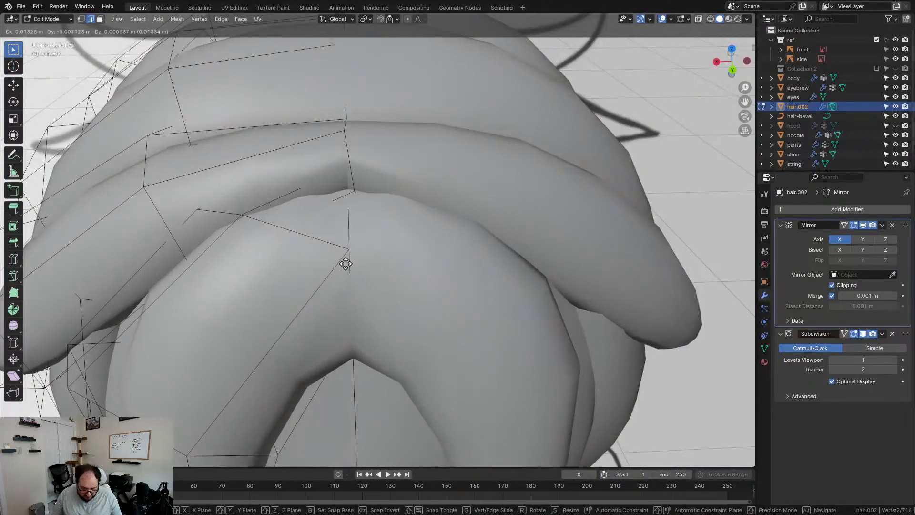
{"action": "key", "text": "x"}
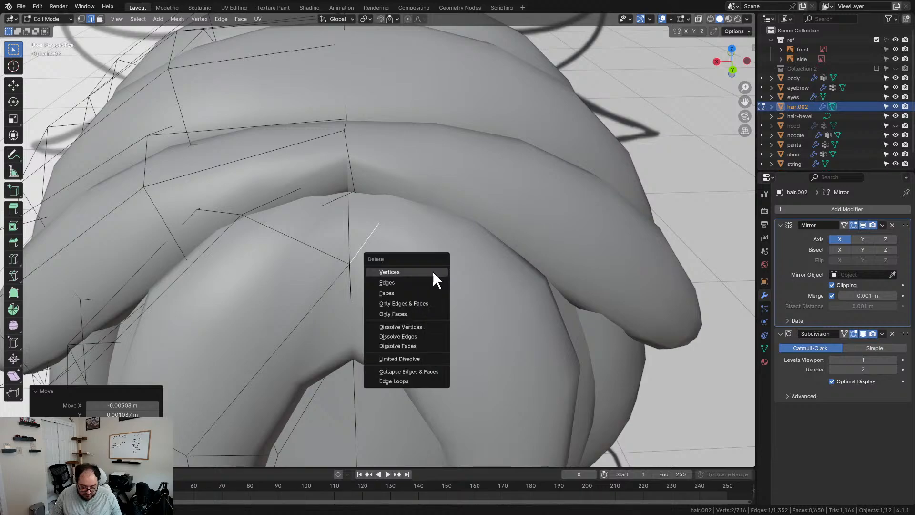
{"action": "left_click", "coordinate": [398, 283]}
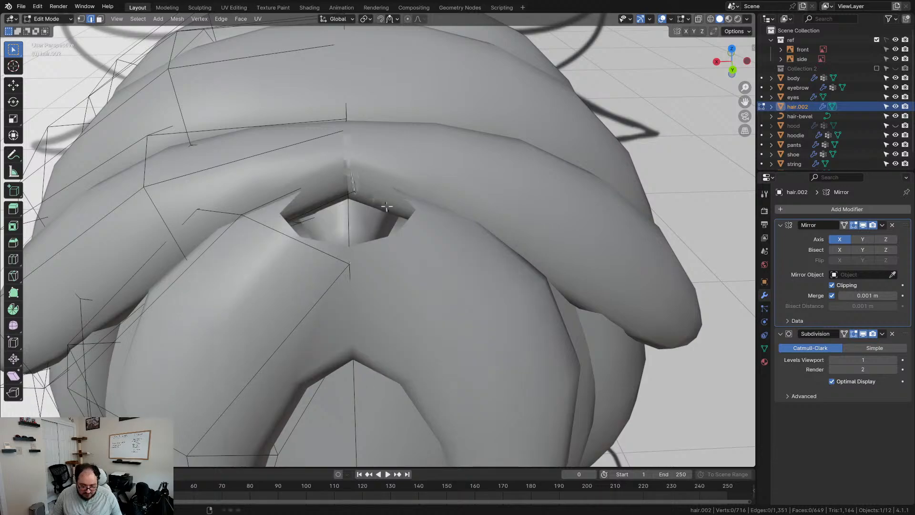
{"action": "key", "text": "ctrl+z"}
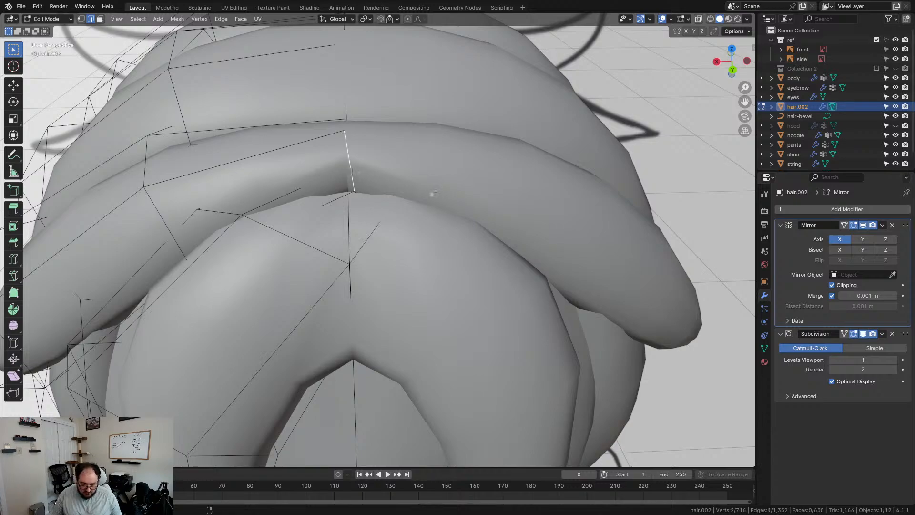
- Select the centre edge loop of the crown strand above and move it to line up with the mirror seam
{"action": "left_click", "coordinate": [352, 170], "text": "alt"}
{"action": "key", "text": "g"}
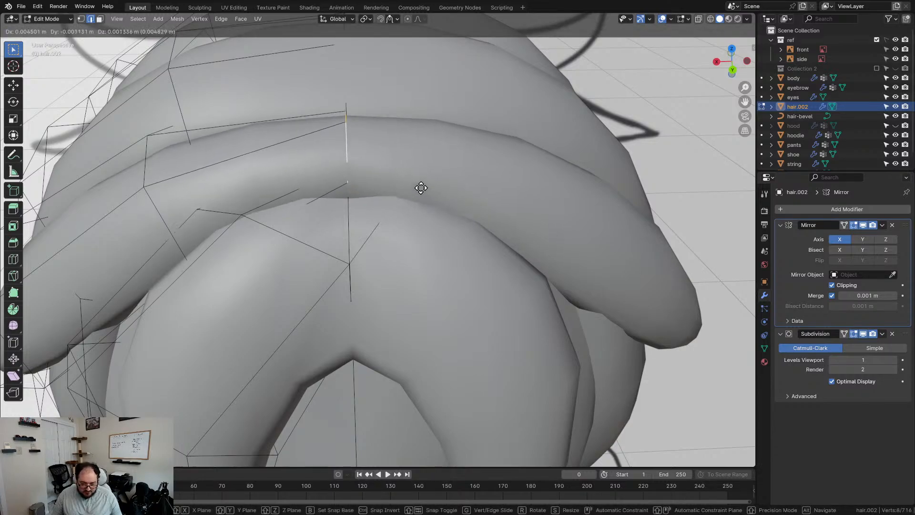
{"action": "left_click", "coordinate": [420, 190]}
- Select the open end loop at the rear centre strand's top and move it along X onto the mirror seam
{"action": "left_click", "coordinate": [379, 224], "text": "alt"}
{"action": "middle_click_drag", "start_coordinate": [392, 239], "coordinate": [374, 227]}
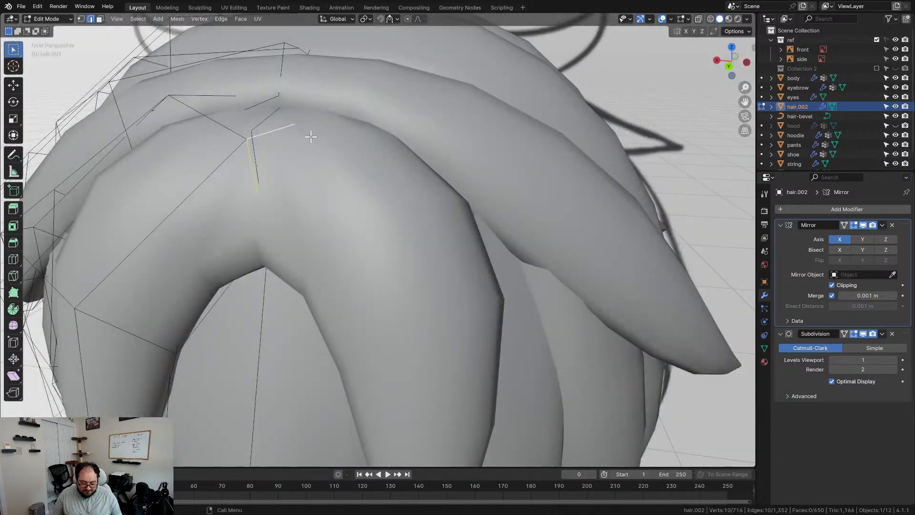
{"action": "left_click", "coordinate": [290, 129]}
{"action": "middle_click_drag", "start_coordinate": [291, 129], "coordinate": [381, 136]}
{"action": "key", "text": "g"}
{"action": "key", "text": "x"}
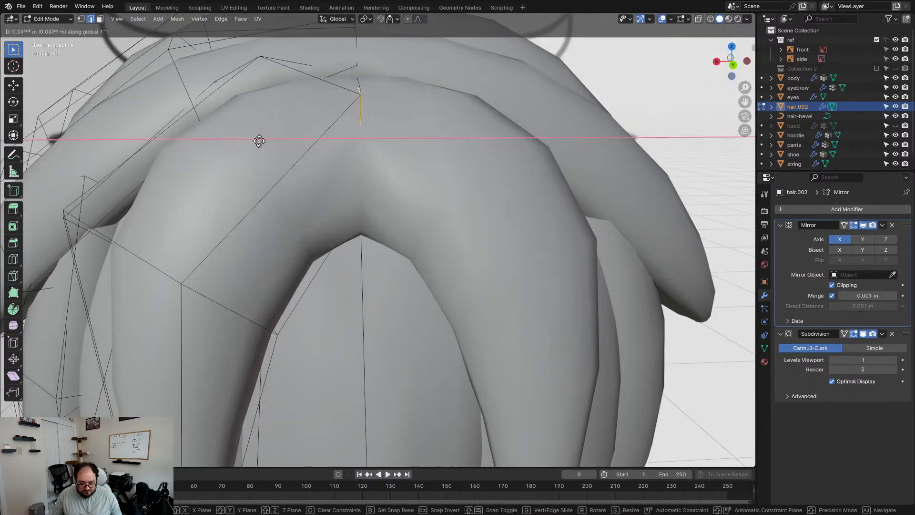
{"action": "left_click", "coordinate": [435, 144]}
{"action": "key", "text": "g"}
{"action": "key", "text": "x"}
{"action": "left_click", "coordinate": [133, 145]}
{"action": "middle_click_drag", "start_coordinate": [105, 146], "coordinate": [579, 182]}
{"action": "key", "text": "g"}
{"action": "left_click", "coordinate": [413, 151]}
{"action": "key", "text": "g"}
{"action": "left_click", "coordinate": [579, 182]}
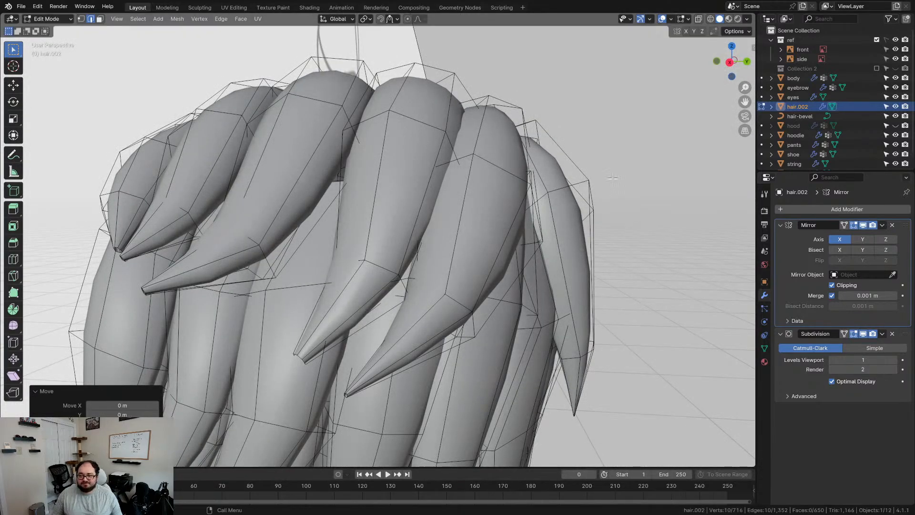
- Select the tip loops of the crown strands and move them about 0.007 m in X and 0.005 m in Y
{"action": "scroll", "coordinate": [613, 152], "scroll_direction": "down", "scroll_amount": 4}
{"action": "middle_click_drag", "start_coordinate": [583, 168], "coordinate": [400, 264]}
{"action": "scroll", "coordinate": [457, 264], "scroll_direction": "up", "scroll_amount": 3}
{"action": "scroll", "coordinate": [382, 250], "scroll_direction": "up", "scroll_amount": 2}
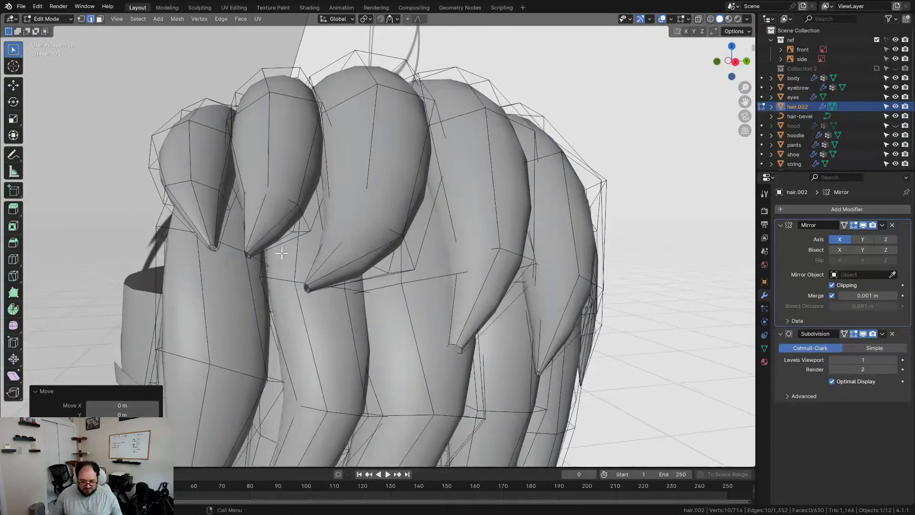
{"action": "left_click", "coordinate": [248, 250], "text": "alt"}
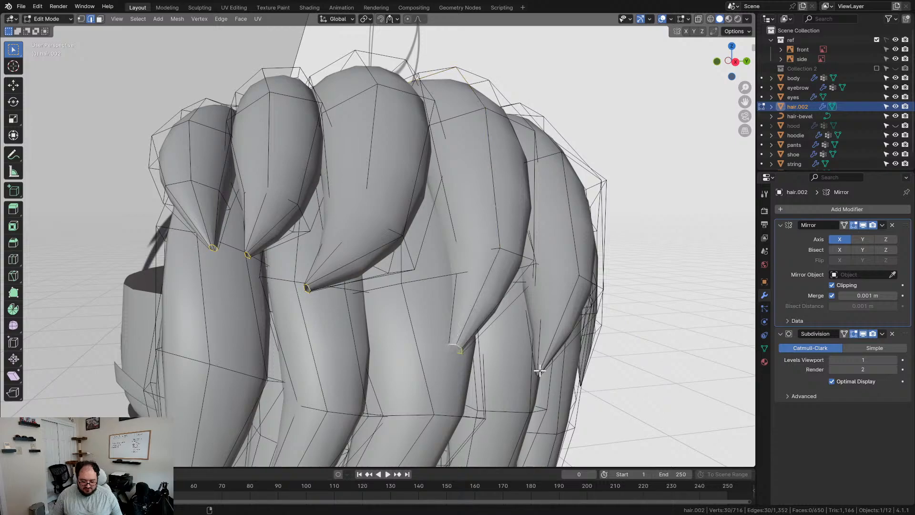
{"action": "middle_click_drag", "start_coordinate": [546, 375], "coordinate": [620, 363]}
{"action": "key", "text": "g"}
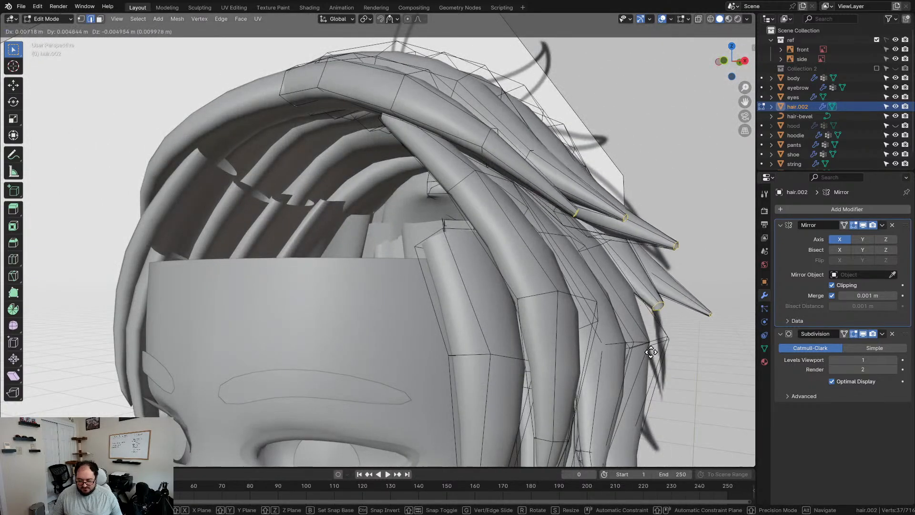
{"action": "left_click", "coordinate": [646, 352]}
{"action": "scroll", "coordinate": [646, 352], "scroll_direction": "down", "scroll_amount": 3}
{"action": "key", "text": "s"}
{"action": "key", "text": "0"}
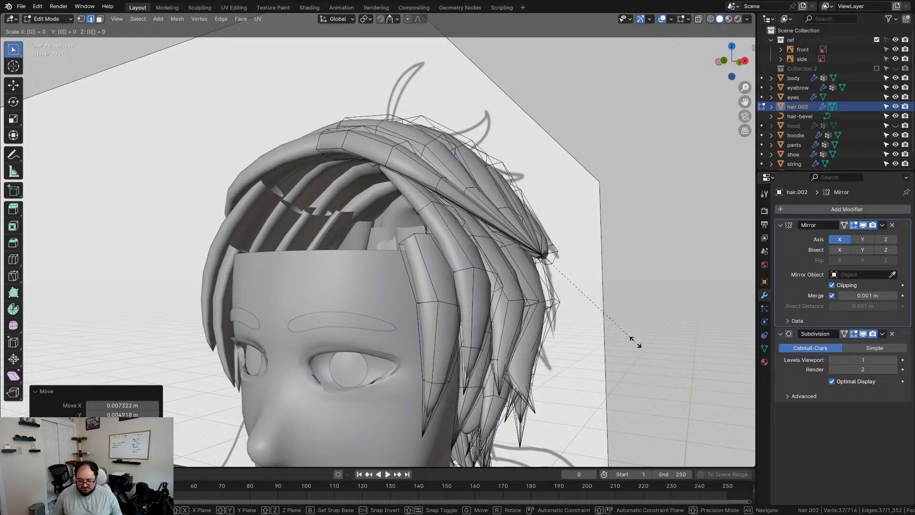
{"action": "left_click", "coordinate": [635, 341]}
- Scale the open tip loop of the fourth crown strand to 0 so that it ends in a point
{"action": "middle_click_drag", "start_coordinate": [635, 341], "coordinate": [543, 319]}
{"action": "scroll", "coordinate": [540, 319], "scroll_direction": "up", "scroll_amount": 3}
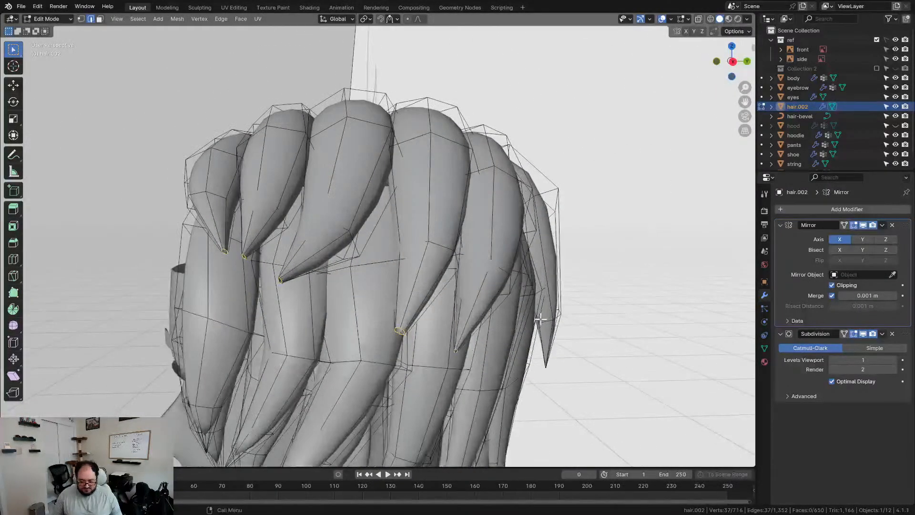
{"action": "key", "text": "s"}
{"action": "left_click", "coordinate": [438, 327]}
{"action": "key", "text": "s"}
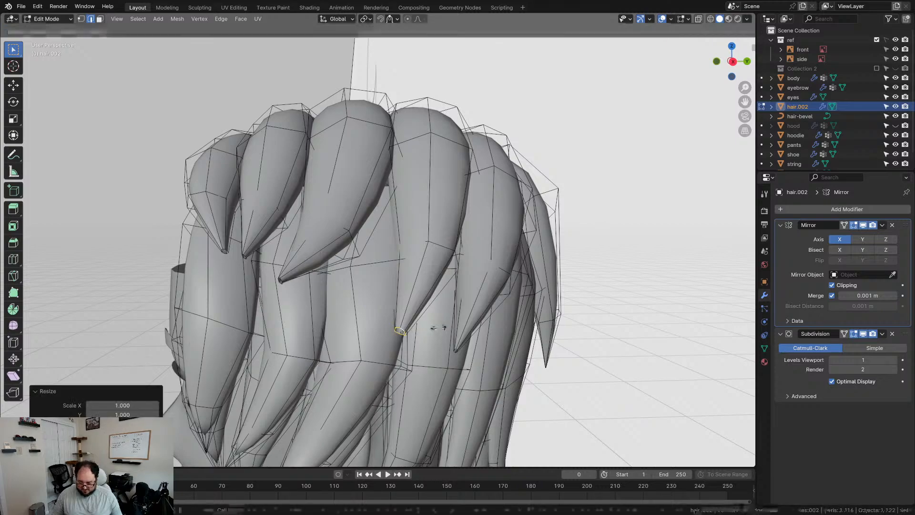
{"action": "key", "text": "0"}
{"action": "left_click", "coordinate": [438, 327]}
{"action": "left_click", "coordinate": [459, 347]}
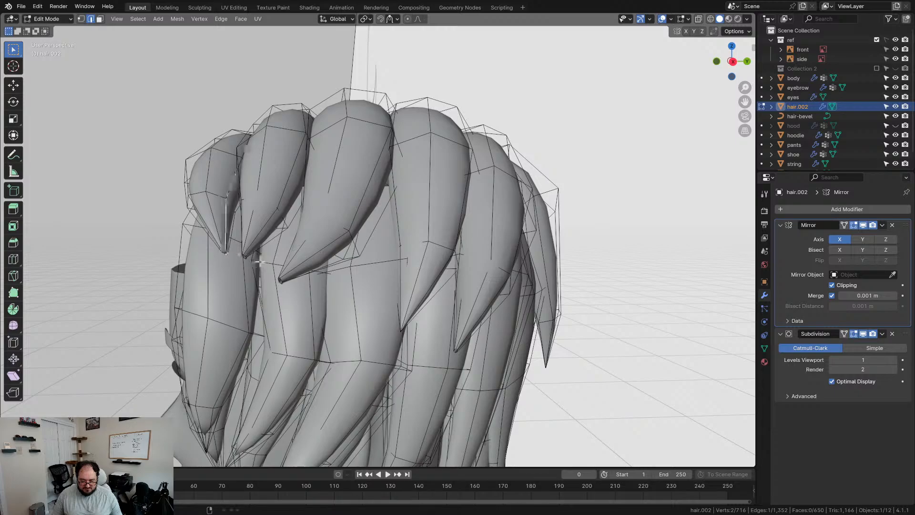
- Return to Object Mode, check the hair against the front reference, deselect everything and save the file
{"action": "middle_click_drag", "start_coordinate": [621, 280], "coordinate": [459, 261]}
{"action": "key", "text": "Tab"}
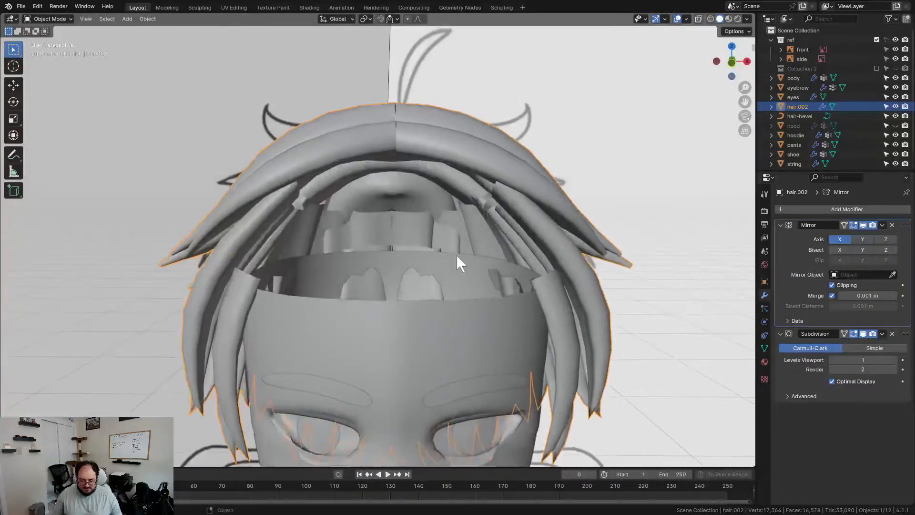
{"action": "mouse_move", "coordinate": [436, 229]}
{"action": "middle_mouse_down"}
{"action": "mouse_move", "coordinate": [440, 276]}
{"action": "mouse_move", "coordinate": [446, 242]}
{"action": "mouse_move", "coordinate": [439, 223]}
{"action": "mouse_move", "coordinate": [424, 228]}
{"action": "middle_mouse_up"}
{"action": "key", "text": "KP_1"}
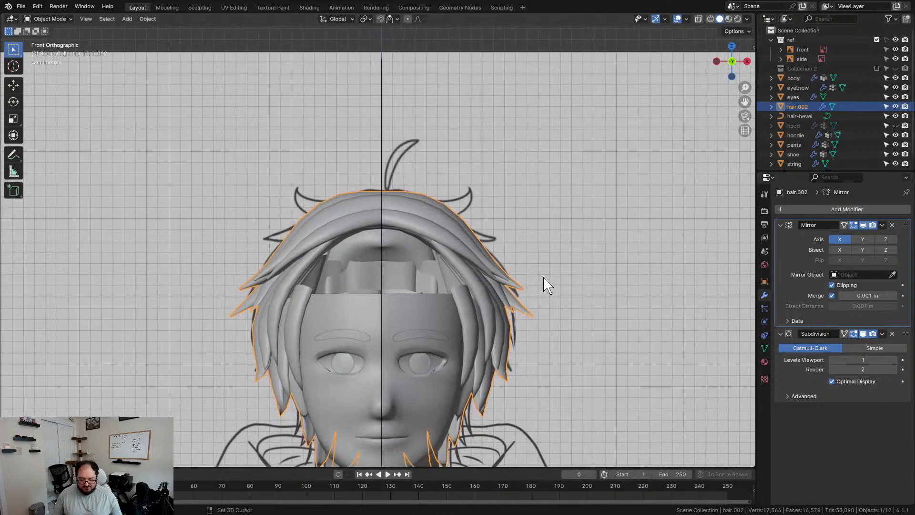
{"action": "middle_click_drag", "start_coordinate": [544, 281], "coordinate": [527, 151], "text": "shift"}
{"action": "key", "text": "alt+a"}
{"action": "key", "text": "ctrl+s"}
{"action": "middle_click_drag", "start_coordinate": [562, 282], "coordinate": [494, 233]}
{"action": "scroll", "coordinate": [493, 226], "scroll_direction": "down", "scroll_amount": 3}
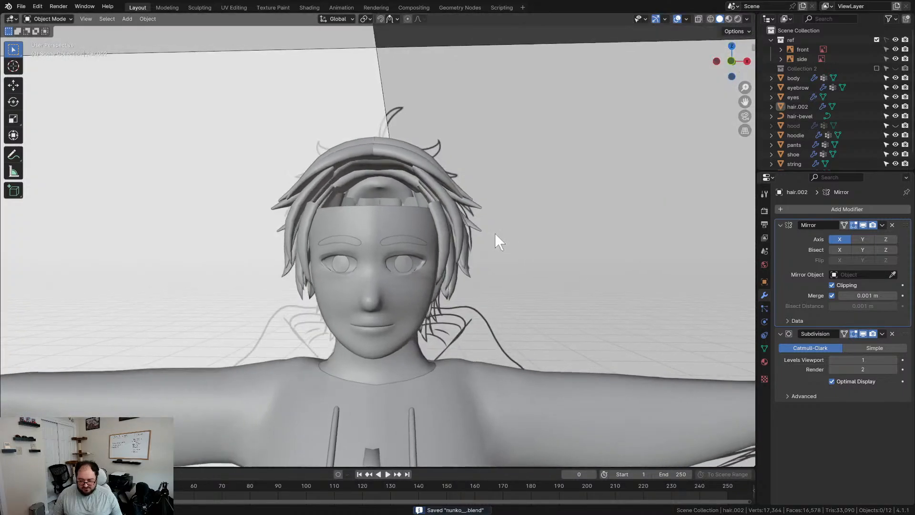
- Convert the hair.002 object to a mesh, baking in its modifiers, and open it in Edit Mode from the front view
{"action": "left_click", "coordinate": [420, 165]}
{"action": "right_click", "coordinate": [420, 164]}
{"action": "mouse_move", "coordinate": [419, 163]}
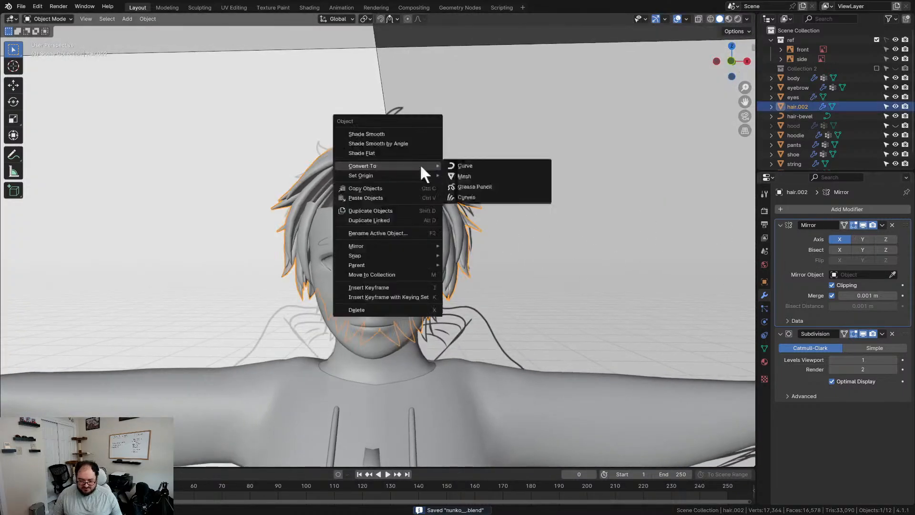
{"action": "left_click", "coordinate": [485, 172]}
{"action": "middle_click_drag", "start_coordinate": [487, 179], "coordinate": [505, 211]}
{"action": "key", "text": "Tab"}
{"action": "key", "text": "KP_1"}
{"action": "scroll", "coordinate": [402, 221], "scroll_direction": "up", "scroll_amount": 6}
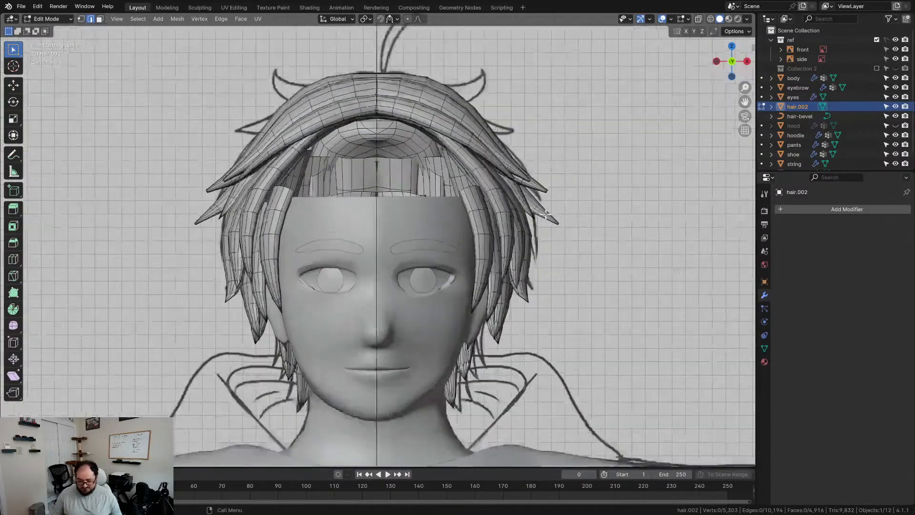
{"action": "scroll", "coordinate": [402, 221], "scroll_direction": "down", "scroll_amount": 4}
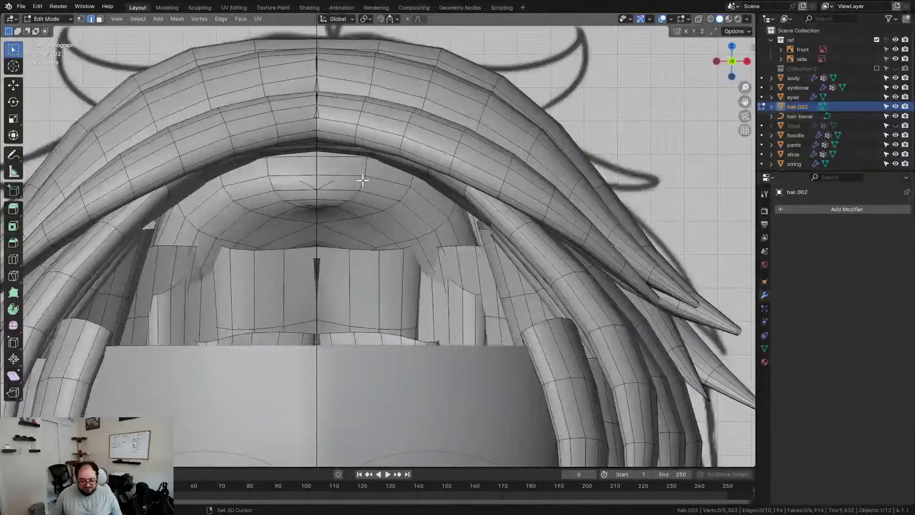
{"action": "scroll", "coordinate": [366, 216], "scroll_direction": "up", "scroll_amount": 7}
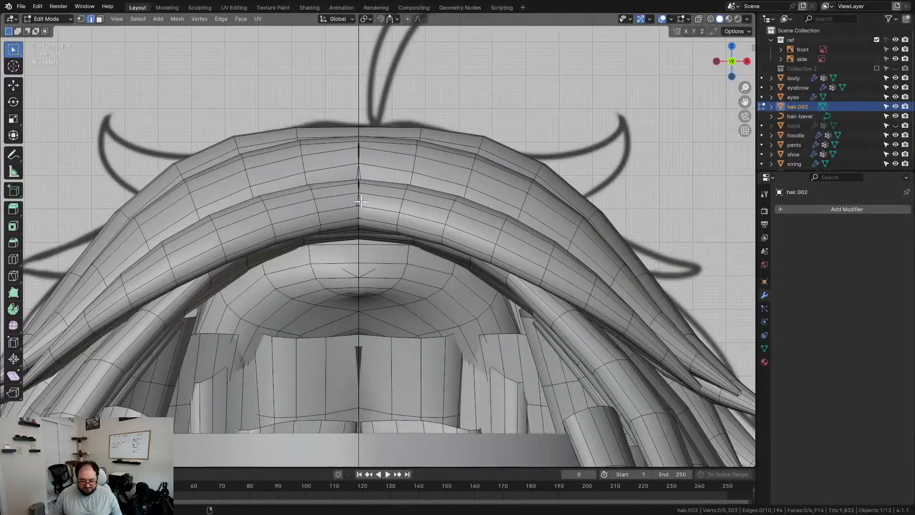
- Try to delete the edge loop at the centre seam of the front hair strand
{"action": "key", "text": "x"}
{"action": "left_click", "coordinate": [414, 253]}
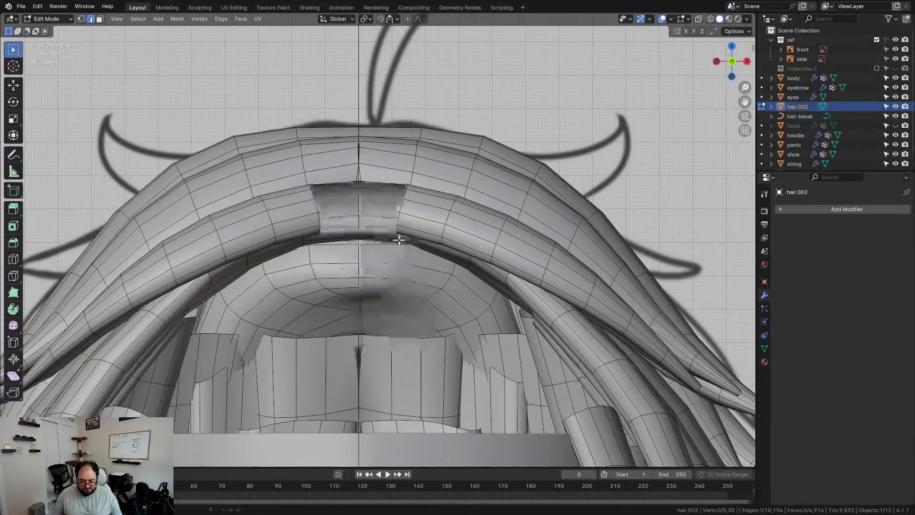
{"action": "key", "text": "ctrl+z"}
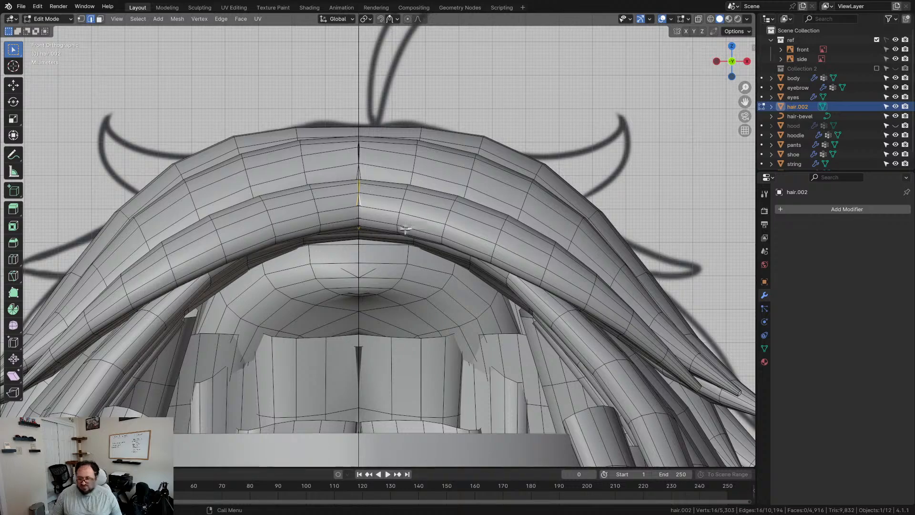
- Recalculate the normals of the whole hair mesh to the outside and merge its vertices by distance
{"action": "scroll", "coordinate": [405, 230], "scroll_direction": "down", "scroll_amount": 6}
{"action": "key", "text": "a"}
{"action": "key", "text": "q"}
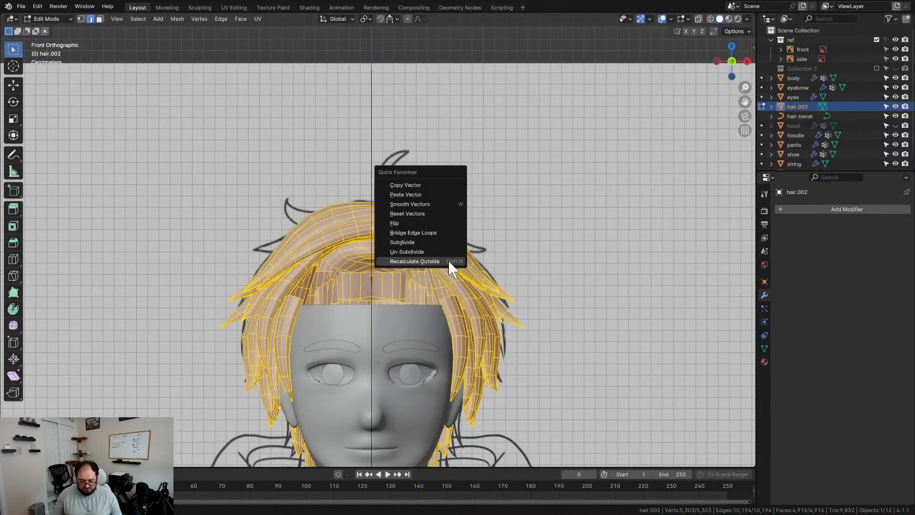
{"action": "left_click", "coordinate": [449, 261]}
{"action": "right_click", "coordinate": [520, 272]}
{"action": "key", "text": "Escape"}
{"action": "key", "text": "m"}
{"action": "left_click", "coordinate": [542, 227]}
{"action": "key", "text": "alt+a"}
- Switch the hair to Sculpt Mode and enable mirror symmetry on X
{"action": "middle_click_drag", "start_coordinate": [541, 226], "coordinate": [511, 256]}
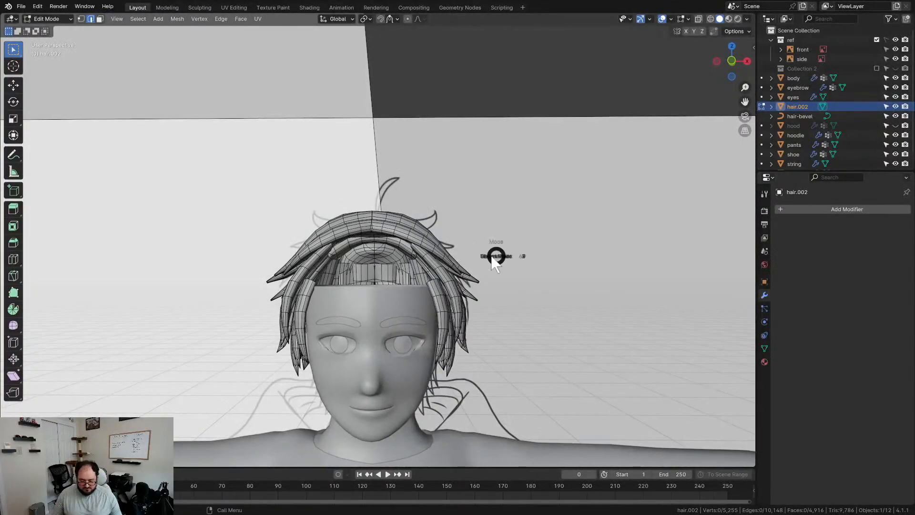
{"action": "left_click", "coordinate": [484, 311]}
{"action": "mouse_move", "coordinate": [484, 311]}
{"action": "middle_mouse_down"}
{"action": "mouse_move", "coordinate": [461, 217]}
{"action": "mouse_move", "coordinate": [548, 163]}
{"action": "middle_mouse_up"}
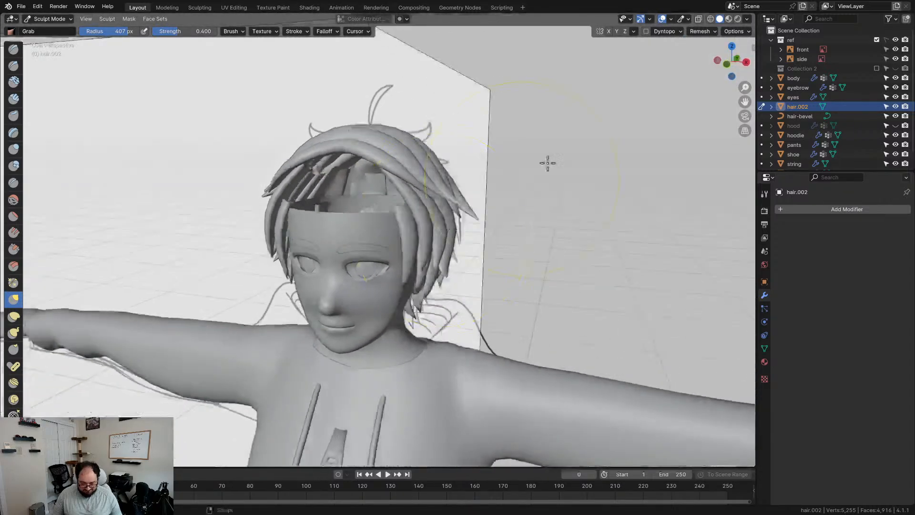
{"action": "left_click", "coordinate": [608, 31]}
{"action": "middle_click_drag", "start_coordinate": [449, 164], "coordinate": [378, 152]}
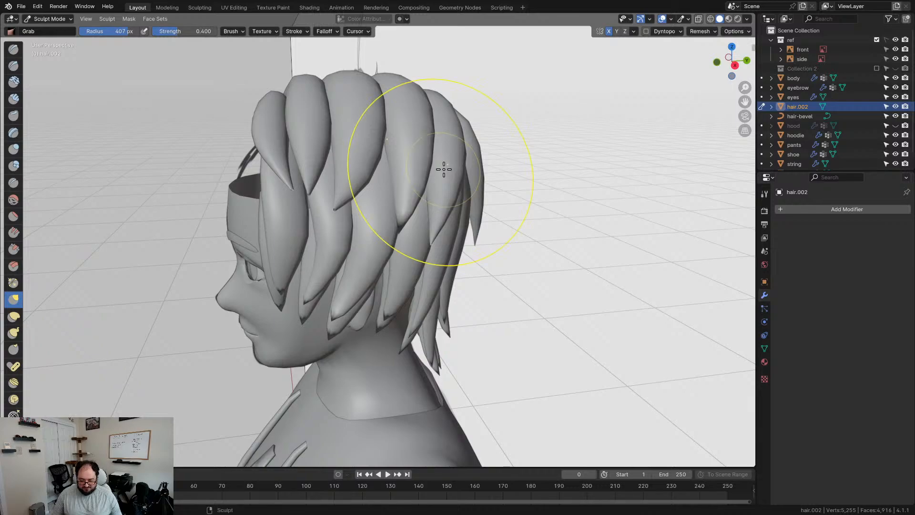
- Reshape the crown and side strands in the side view with the Grab brush to vary their flow and silhouette
{"action": "key", "text": "KP_3"}
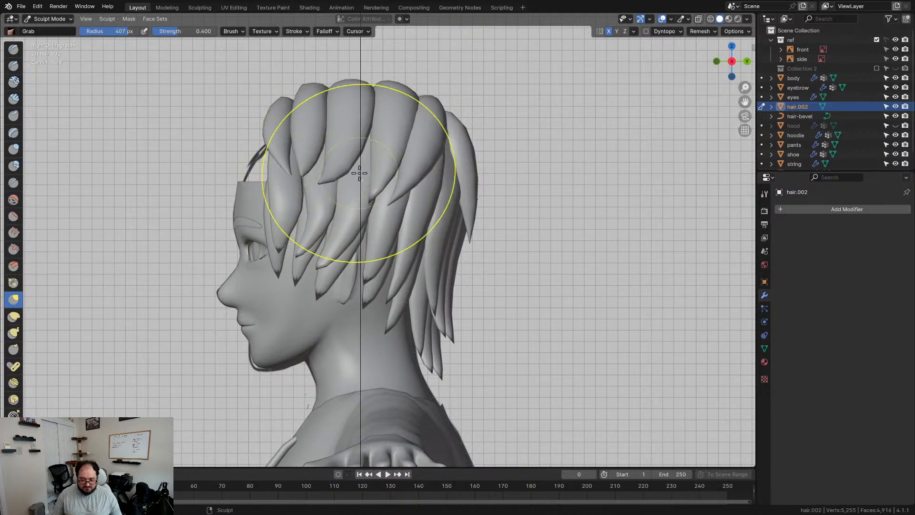
{"action": "mouse_move", "coordinate": [265, 192]}
{"action": "left_mouse_down"}
{"action": "mouse_move", "coordinate": [292, 215]}
{"action": "mouse_move", "coordinate": [299, 279]}
{"action": "mouse_move", "coordinate": [325, 284]}
{"action": "left_mouse_up"}
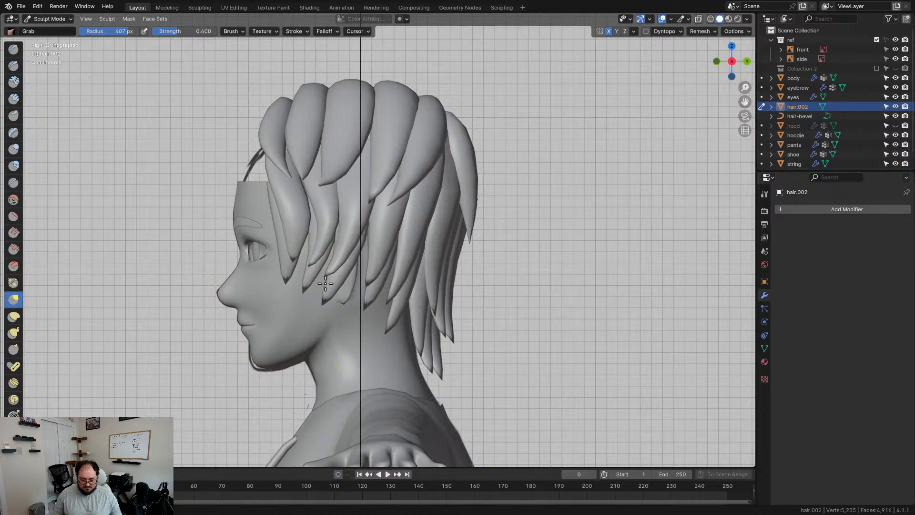
{"action": "left_click_drag", "start_coordinate": [335, 245], "coordinate": [309, 306]}
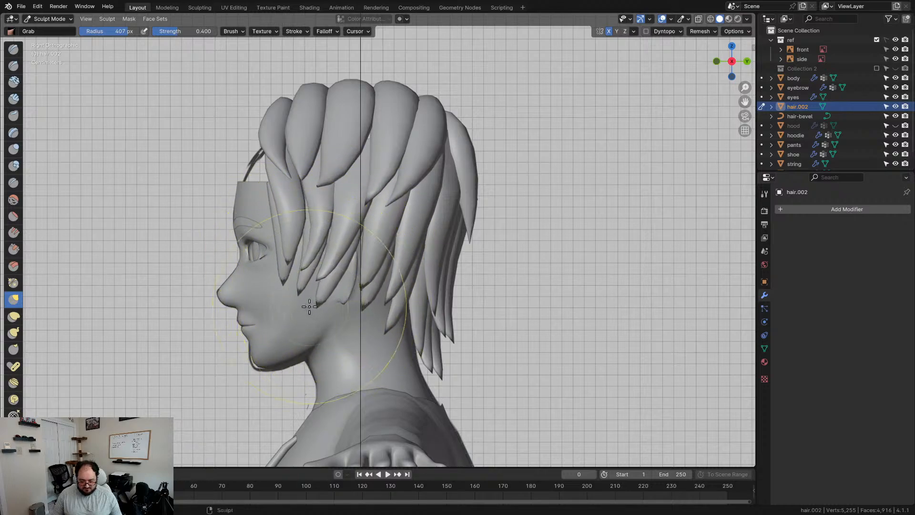
{"action": "left_click_drag", "start_coordinate": [369, 234], "coordinate": [314, 220]}
{"action": "left_click_drag", "start_coordinate": [289, 184], "coordinate": [292, 157]}
{"action": "left_click_drag", "start_coordinate": [418, 251], "coordinate": [464, 226]}
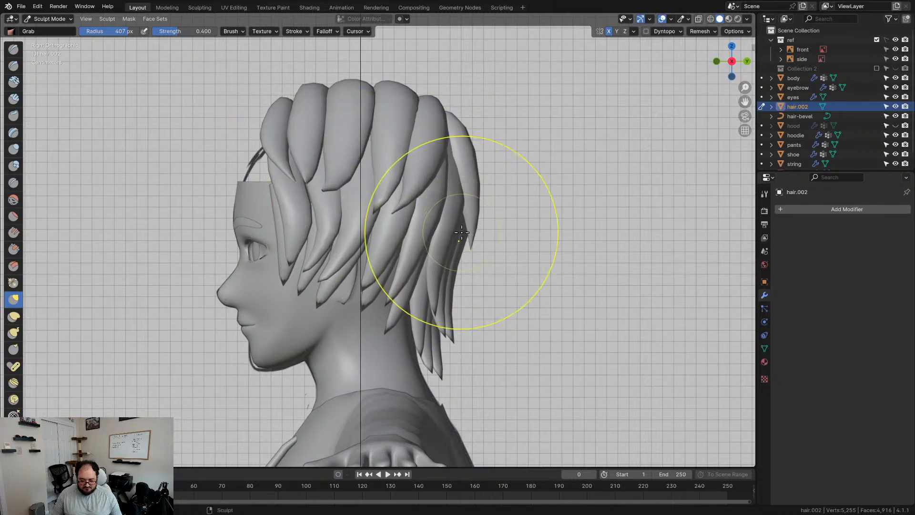
- Examine the sculpted hair from the back, three-quarter and front, including the open area above the forehead
{"action": "scroll", "coordinate": [468, 170], "scroll_direction": "down", "scroll_amount": 4}
{"action": "middle_click_drag", "start_coordinate": [468, 177], "coordinate": [394, 221]}
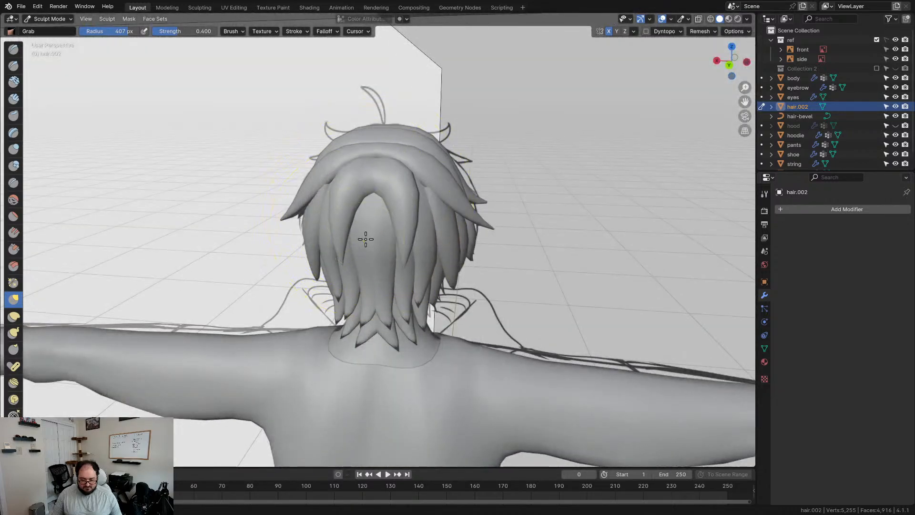
{"action": "mouse_move", "coordinate": [416, 162]}
{"action": "middle_mouse_down"}
{"action": "mouse_move", "coordinate": [327, 199]}
{"action": "mouse_move", "coordinate": [300, 168]}
{"action": "mouse_move", "coordinate": [333, 210]}
{"action": "mouse_move", "coordinate": [354, 214]}
{"action": "mouse_move", "coordinate": [367, 252]}
{"action": "mouse_move", "coordinate": [519, 181]}
{"action": "mouse_move", "coordinate": [445, 225]}
{"action": "mouse_move", "coordinate": [558, 220]}
{"action": "mouse_move", "coordinate": [370, 215]}
{"action": "mouse_move", "coordinate": [350, 227]}
{"action": "mouse_move", "coordinate": [384, 225]}
{"action": "mouse_move", "coordinate": [351, 233]}
{"action": "mouse_move", "coordinate": [326, 173]}
{"action": "middle_mouse_up"}
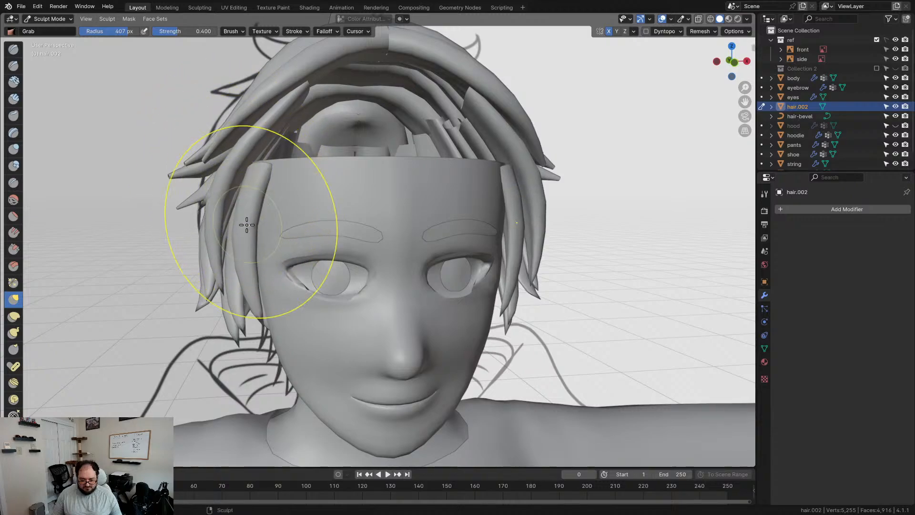
{"action": "middle_click_drag", "start_coordinate": [406, 152], "coordinate": [409, 173]}
{"action": "scroll", "coordinate": [452, 202], "scroll_direction": "up", "scroll_amount": 2}
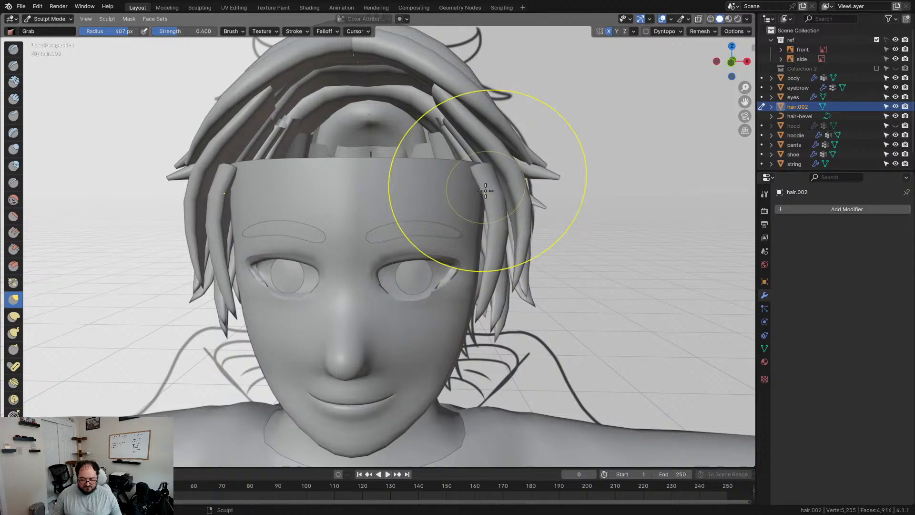
{"action": "scroll", "coordinate": [434, 220], "scroll_direction": "down", "scroll_amount": 4}
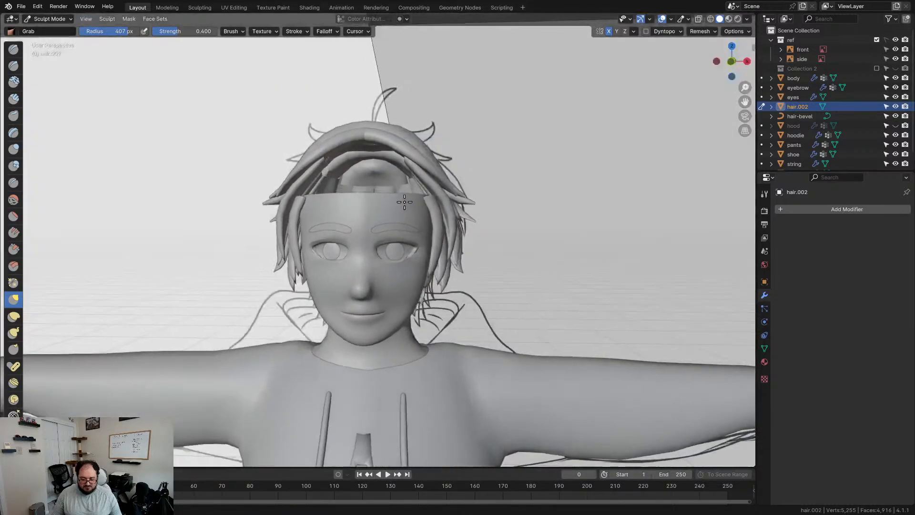
{"action": "scroll", "coordinate": [408, 206], "scroll_direction": "up", "scroll_amount": 4}
{"action": "mouse_move", "coordinate": [403, 207]}
{"action": "middle_mouse_down"}
{"action": "mouse_move", "coordinate": [314, 205]}
{"action": "mouse_move", "coordinate": [428, 205]}
{"action": "mouse_move", "coordinate": [392, 198]}
{"action": "middle_mouse_up"}
{"action": "scroll", "coordinate": [401, 206], "scroll_direction": "down", "scroll_amount": 4}
{"action": "scroll", "coordinate": [400, 209], "scroll_direction": "up", "scroll_amount": 5}
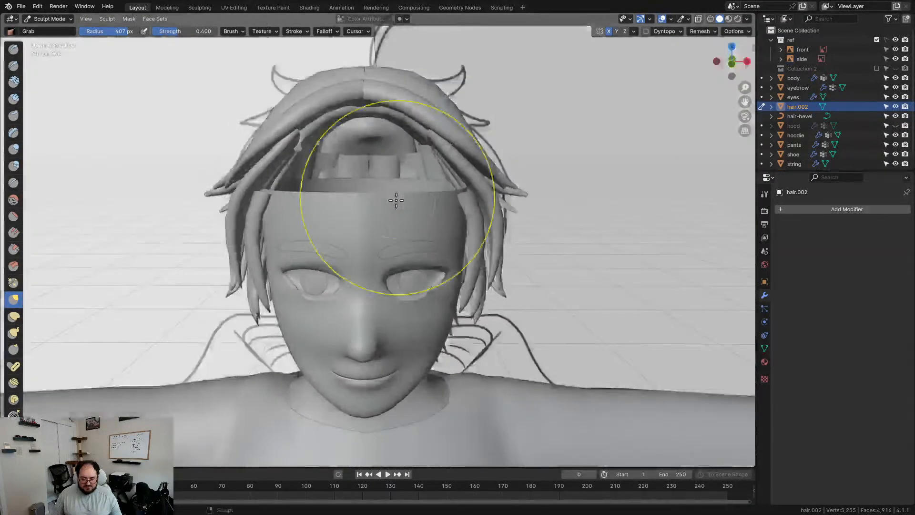
{"action": "scroll", "coordinate": [392, 199], "scroll_direction": "down", "scroll_amount": 3}
{"action": "scroll", "coordinate": [454, 208], "scroll_direction": "up", "scroll_amount": 2}
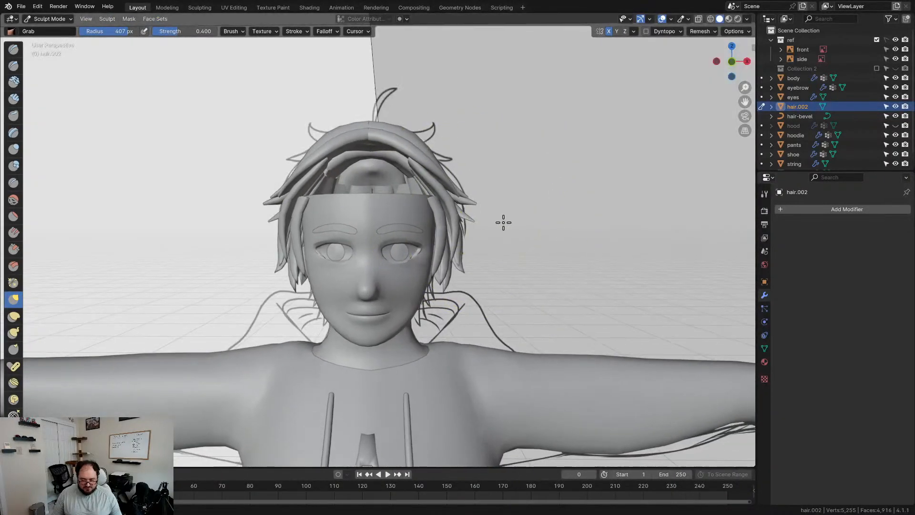
{"action": "middle_click_drag", "start_coordinate": [503, 222], "coordinate": [477, 235]}
{"action": "mouse_move", "coordinate": [408, 235]}
{"action": "middle_mouse_down"}
{"action": "mouse_move", "coordinate": [570, 211]}
{"action": "mouse_move", "coordinate": [741, 67]}
{"action": "middle_mouse_up"}
- Return to Object Mode, check the character in Material Preview shading and switch back to Solid shading
{"action": "key", "text": "ctrl+Tab"}
{"action": "left_click", "coordinate": [507, 214]}
{"action": "left_click", "coordinate": [728, 19]}
{"action": "mouse_move", "coordinate": [438, 210]}
{"action": "middle_mouse_down"}
{"action": "mouse_move", "coordinate": [547, 198]}
{"action": "mouse_move", "coordinate": [630, 208]}
{"action": "mouse_move", "coordinate": [518, 207]}
{"action": "mouse_move", "coordinate": [525, 198]}
{"action": "mouse_move", "coordinate": [513, 196]}
{"action": "mouse_move", "coordinate": [194, 213]}
{"action": "mouse_move", "coordinate": [315, 204]}
{"action": "mouse_move", "coordinate": [421, 222]}
{"action": "middle_mouse_up"}
{"action": "scroll", "coordinate": [388, 212], "scroll_direction": "down", "scroll_amount": 5}
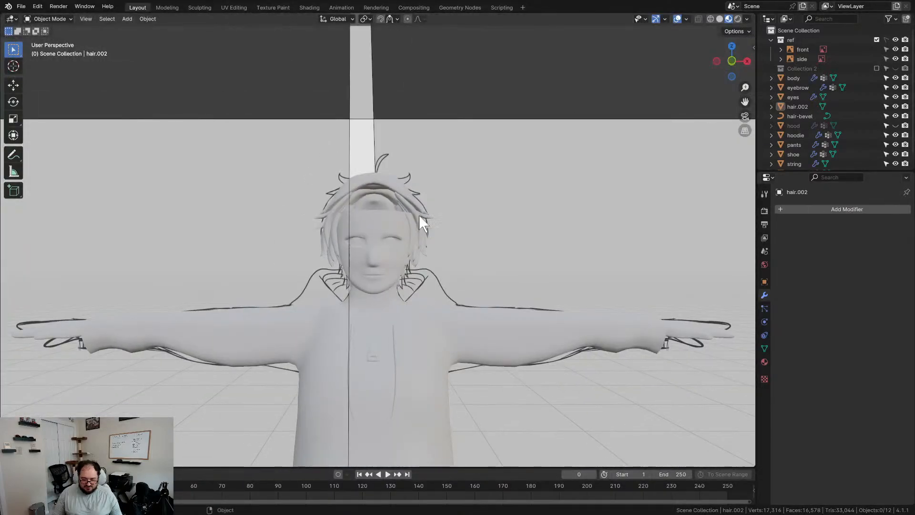
{"action": "left_click", "coordinate": [719, 20]}
- Inspect the hair's volume from the front and side, and reopen the hair mesh in Edit Mode
{"action": "scroll", "coordinate": [486, 170], "scroll_direction": "up", "scroll_amount": 3}
{"action": "mouse_move", "coordinate": [486, 170]}
{"action": "middle_mouse_down"}
{"action": "mouse_move", "coordinate": [416, 163]}
{"action": "mouse_move", "coordinate": [501, 183]}
{"action": "mouse_move", "coordinate": [434, 184]}
{"action": "middle_mouse_up"}
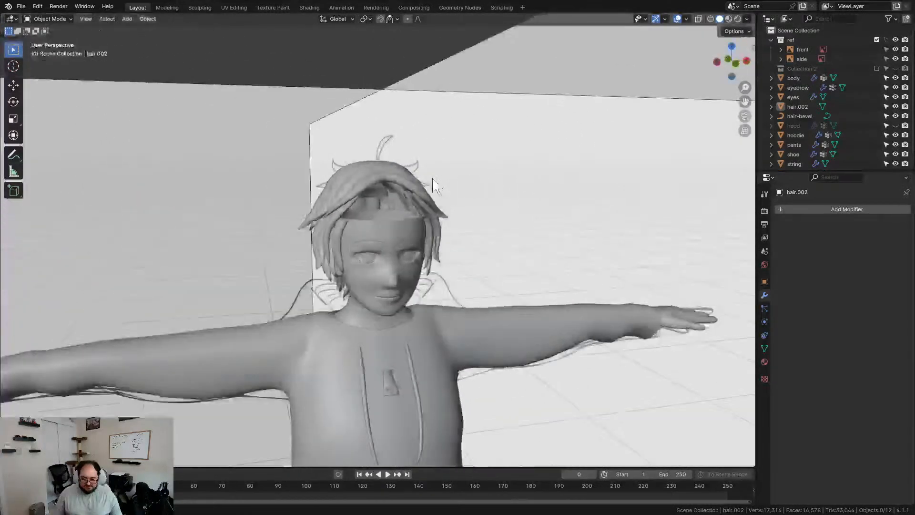
{"action": "middle_click_drag", "start_coordinate": [499, 186], "coordinate": [453, 194]}
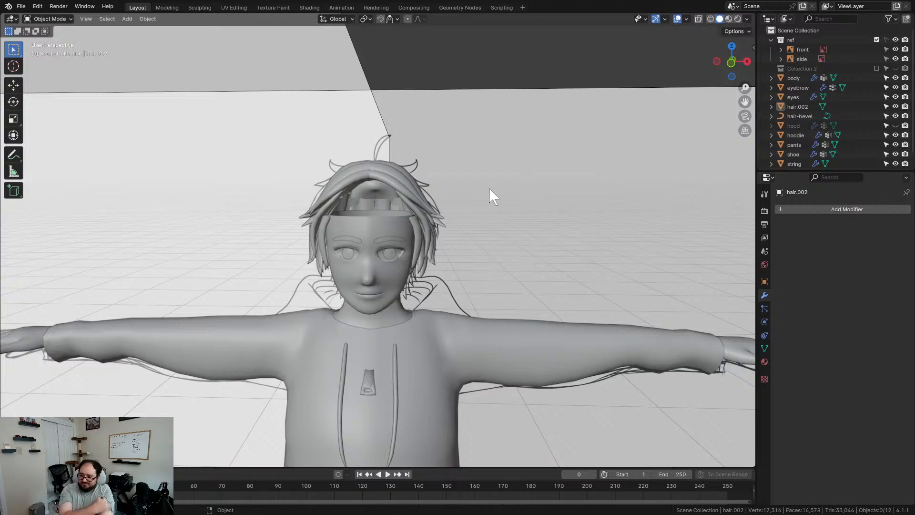
{"action": "scroll", "coordinate": [476, 186], "scroll_direction": "up", "scroll_amount": 3}
{"action": "middle_click_drag", "start_coordinate": [468, 180], "coordinate": [383, 126]}
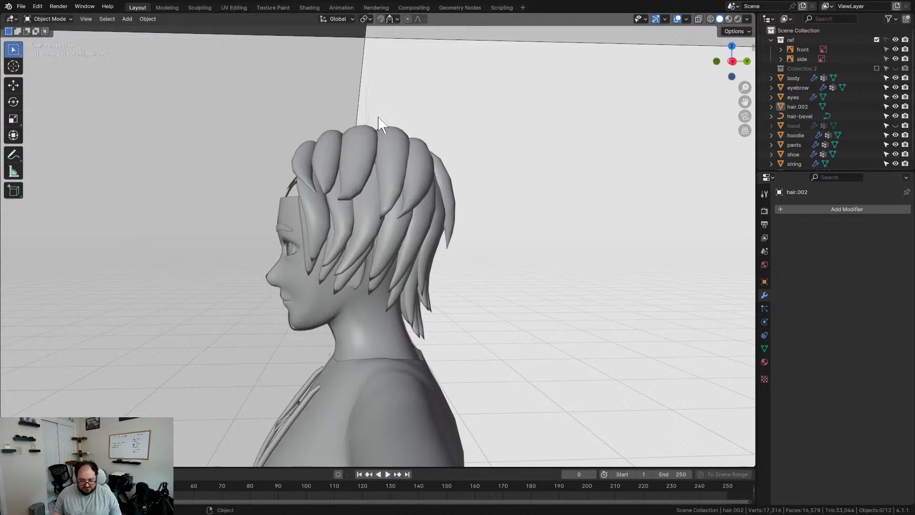
{"action": "middle_click_drag", "start_coordinate": [399, 89], "coordinate": [365, 63]}
{"action": "key", "text": "Tab"}
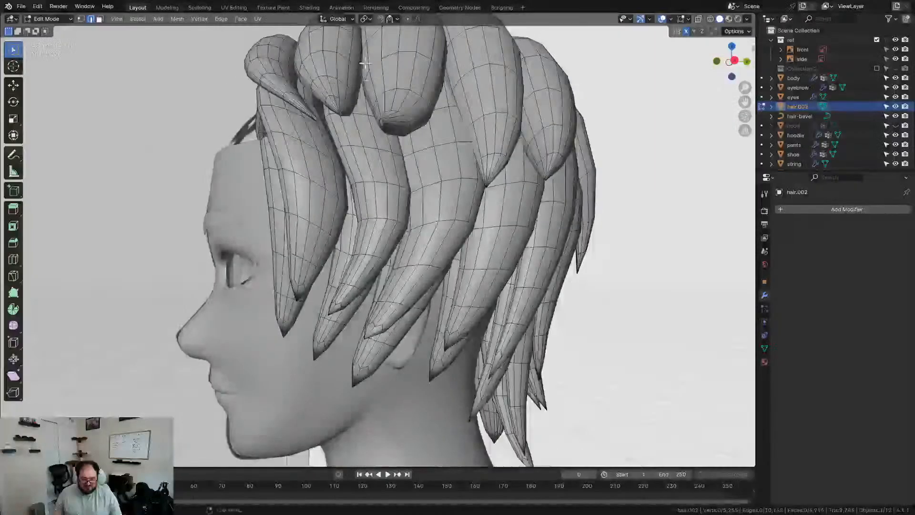
{"action": "key", "text": "l"}
{"action": "key", "text": "l"}
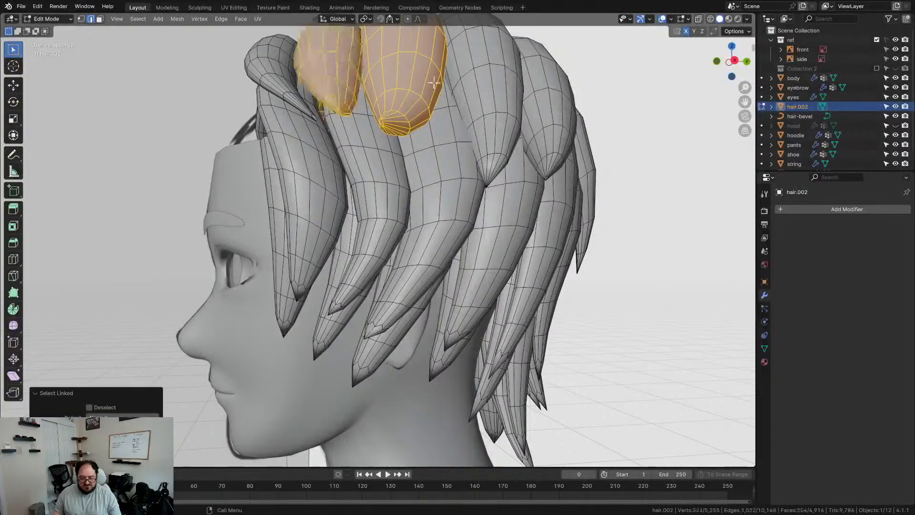
{"action": "middle_click_drag", "start_coordinate": [334, 62], "coordinate": [512, 91]}
{"action": "key", "text": "l"}
{"action": "key", "text": "l"}
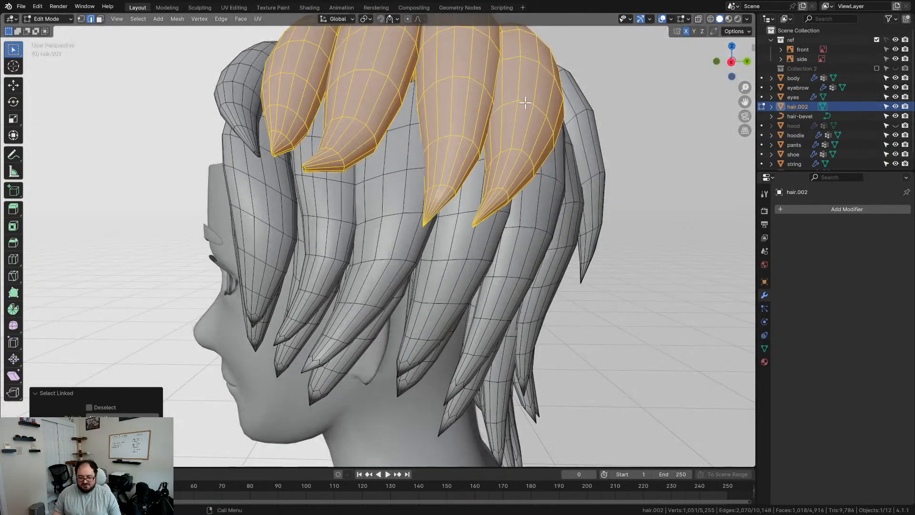
{"action": "left_click", "coordinate": [618, 124]}
- Delete the second strand from the front in the upper layer of side hair beneath the crown strands
{"action": "scroll", "coordinate": [618, 124], "scroll_direction": "down", "scroll_amount": 2}
{"action": "middle_click_drag", "start_coordinate": [459, 136], "coordinate": [466, 112]}
{"action": "middle_click_drag", "start_coordinate": [413, 223], "coordinate": [475, 237]}
{"action": "middle_click_drag", "start_coordinate": [401, 221], "coordinate": [357, 188]}
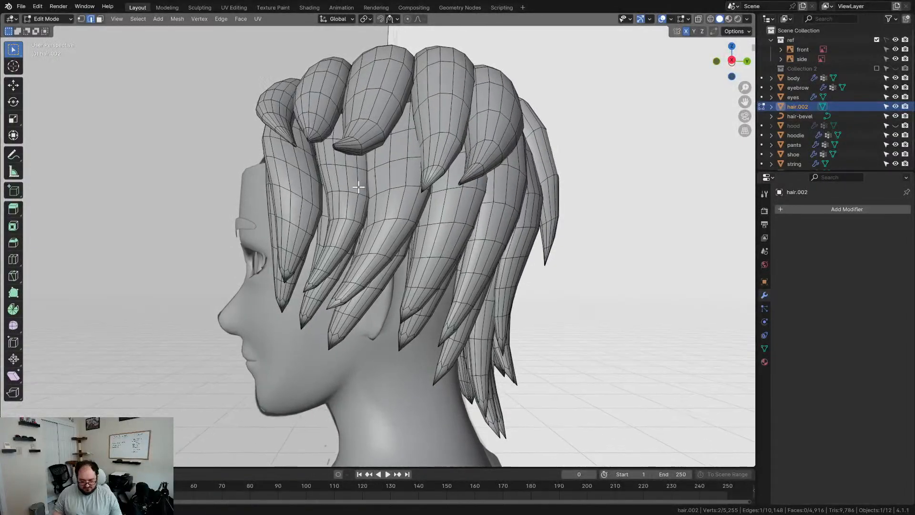
{"action": "key", "text": "l"}
{"action": "key", "text": "x"}
{"action": "left_click", "coordinate": [351, 183]}
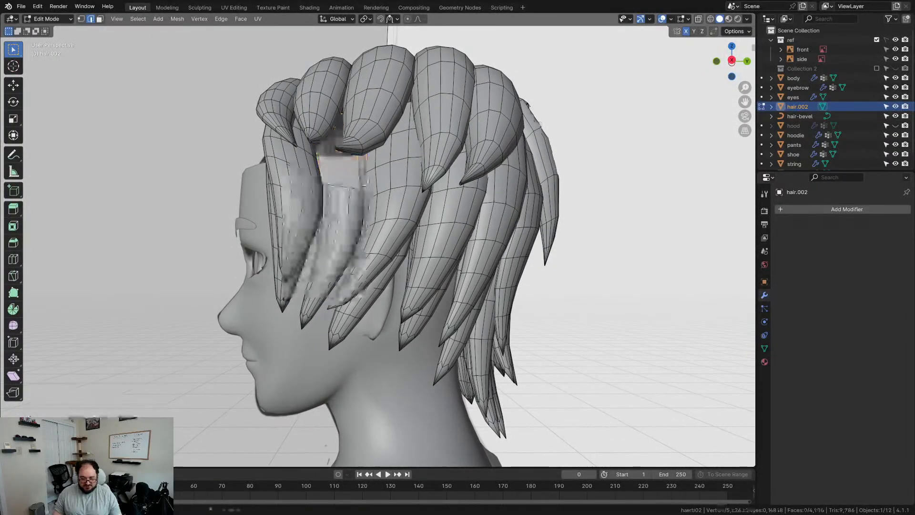
- Select the side strand behind the gap, move it forward in the side view and scale it to 1.424 along Y
{"action": "key", "text": "l"}
{"action": "middle_click_drag", "start_coordinate": [392, 183], "coordinate": [402, 188]}
{"action": "key", "text": "KP_3"}
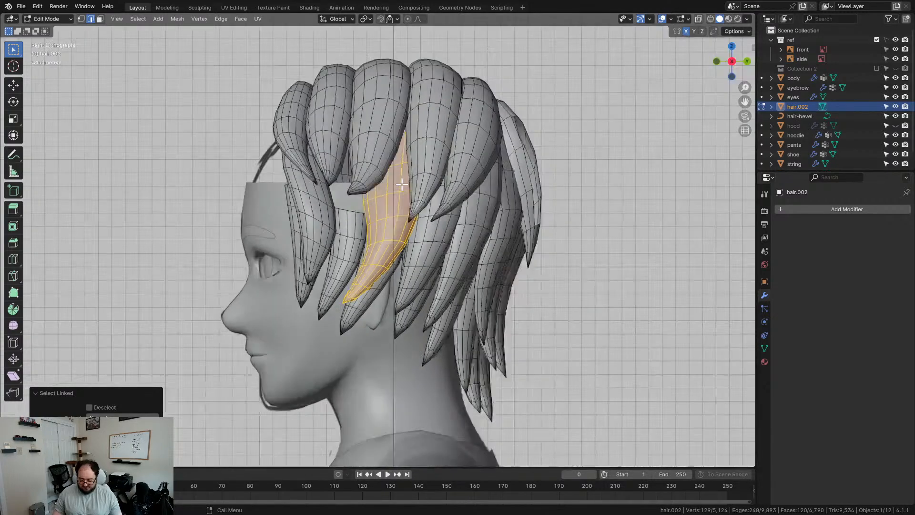
{"action": "key", "text": "g"}
{"action": "left_click", "coordinate": [375, 180]}
{"action": "key", "text": "s"}
{"action": "key", "text": "y"}
{"action": "left_click", "coordinate": [424, 199]}
{"action": "key", "text": "g"}
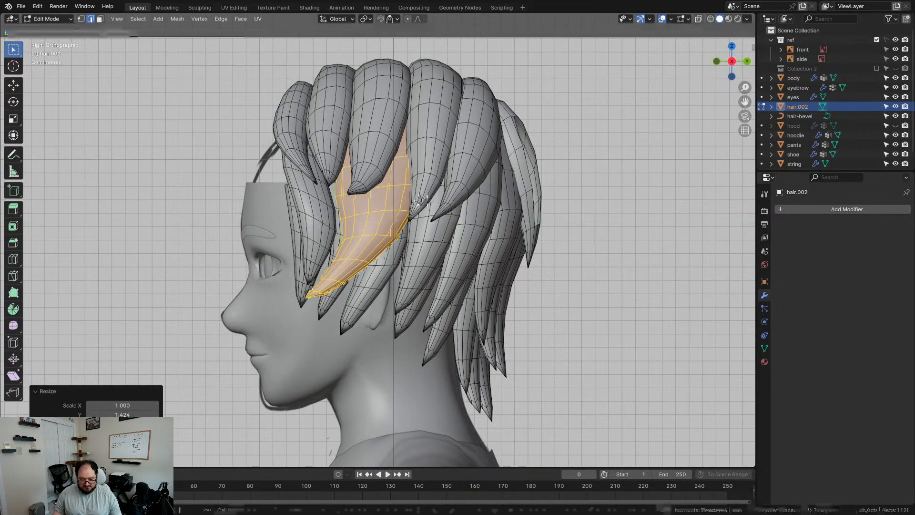
{"action": "left_click", "coordinate": [414, 204]}
- Delete the second crown strand from the front, above the widened side strand
{"action": "mouse_move", "coordinate": [371, 227]}
{"action": "middle_mouse_down"}
{"action": "mouse_move", "coordinate": [510, 239]}
{"action": "mouse_move", "coordinate": [375, 223]}
{"action": "middle_mouse_up"}
{"action": "scroll", "coordinate": [356, 266], "scroll_direction": "up", "scroll_amount": 3}
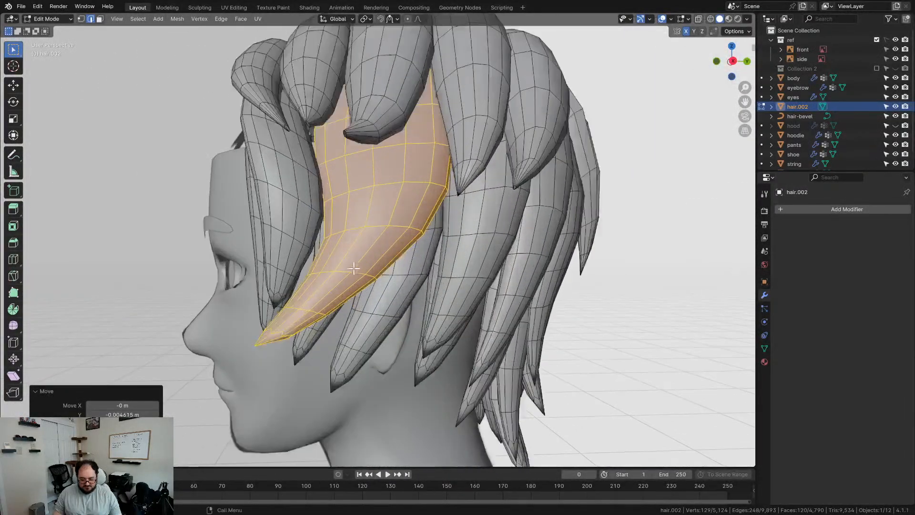
{"action": "scroll", "coordinate": [384, 265], "scroll_direction": "down", "scroll_amount": 5}
{"action": "middle_click_drag", "start_coordinate": [383, 266], "coordinate": [356, 255]}
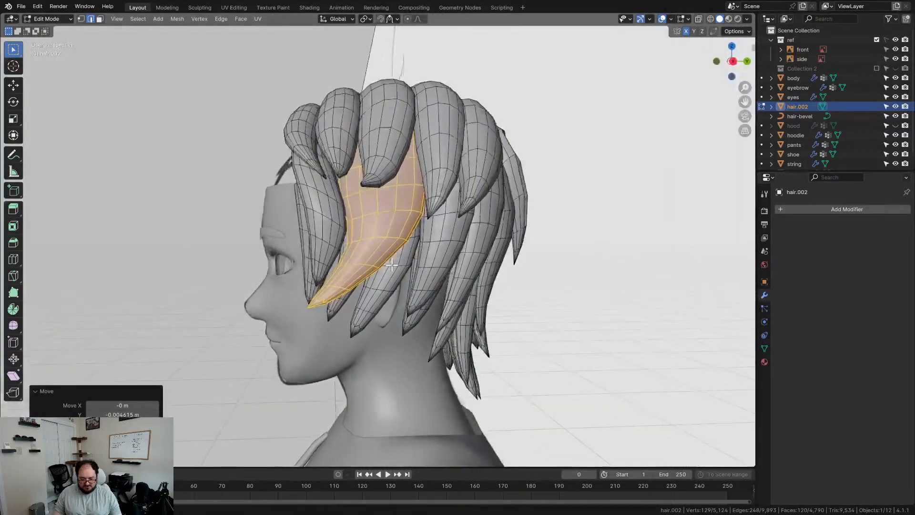
{"action": "scroll", "coordinate": [357, 255], "scroll_direction": "up", "scroll_amount": 5}
{"action": "scroll", "coordinate": [496, 266], "scroll_direction": "down", "scroll_amount": 3}
{"action": "middle_click_drag", "start_coordinate": [496, 266], "coordinate": [473, 297]}
{"action": "left_click", "coordinate": [337, 150]}
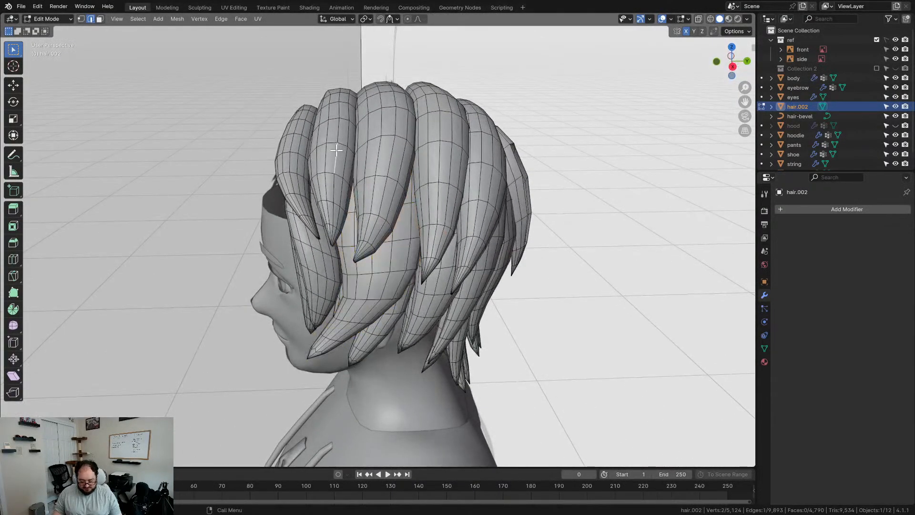
{"action": "key", "text": "l"}
{"action": "key", "text": "x"}
{"action": "left_click", "coordinate": [336, 150]}
- Select the crown strand bordering the gap in the side view and scale it to 1.412 along Y
{"action": "key", "text": "l"}
{"action": "middle_click_drag", "start_coordinate": [389, 146], "coordinate": [438, 141]}
{"action": "key", "text": "KP_3"}
{"action": "scroll", "coordinate": [466, 139], "scroll_direction": "up", "scroll_amount": 3}
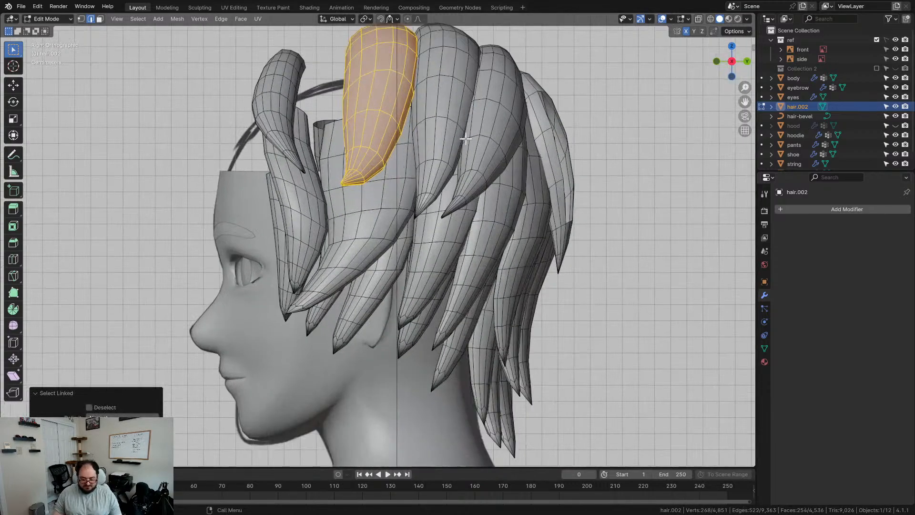
{"action": "key", "text": "s"}
{"action": "key", "text": "y"}
{"action": "left_click", "coordinate": [486, 138]}
- Further scale and widen the selected crown strand along Y, and shift it forward to close the gap behind the front strand
{"action": "key", "text": "s"}
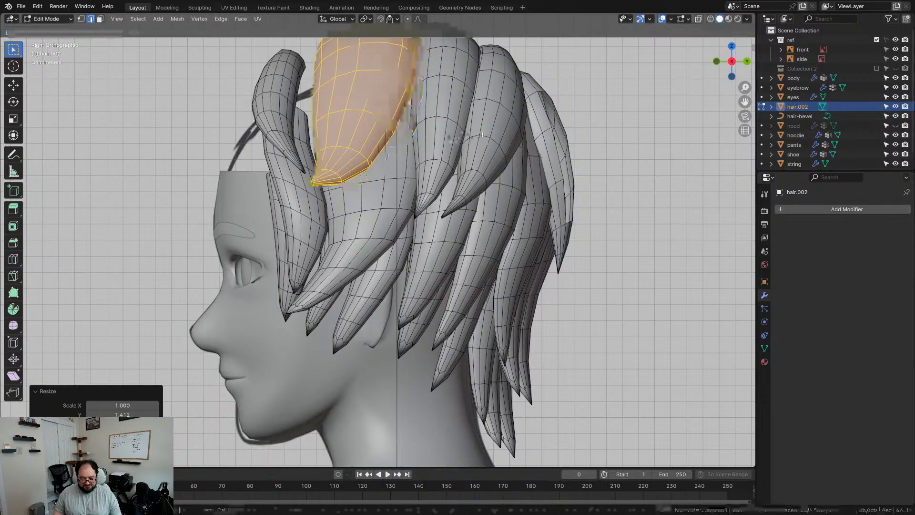
{"action": "left_click", "coordinate": [472, 137]}
{"action": "key", "text": "s"}
{"action": "key", "text": "y"}
{"action": "left_click", "coordinate": [477, 140]}
{"action": "key", "text": "g"}
{"action": "left_click", "coordinate": [478, 139]}
{"action": "key", "text": "s"}
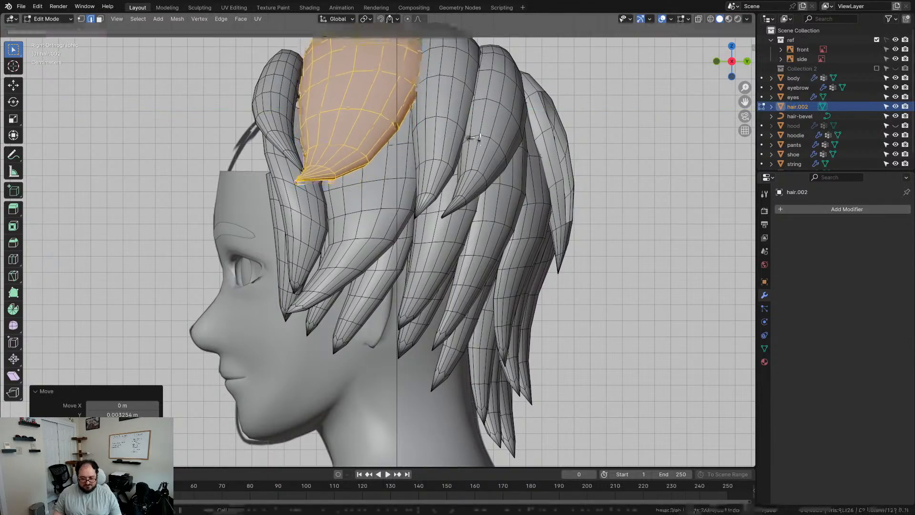
{"action": "left_click", "coordinate": [485, 142]}
{"action": "key", "text": "g"}
{"action": "left_click", "coordinate": [484, 140]}
{"action": "left_click", "coordinate": [319, 161]}
- Switch the hair to Sculpt Mode and grab the crown strand's upper edge inward to match the front reference outline
{"action": "scroll", "coordinate": [379, 199], "scroll_direction": "down", "scroll_amount": 2}
{"action": "middle_click_drag", "start_coordinate": [379, 199], "coordinate": [530, 207]}
{"action": "key", "text": "ctrl+Tab"}
{"action": "left_click", "coordinate": [534, 263]}
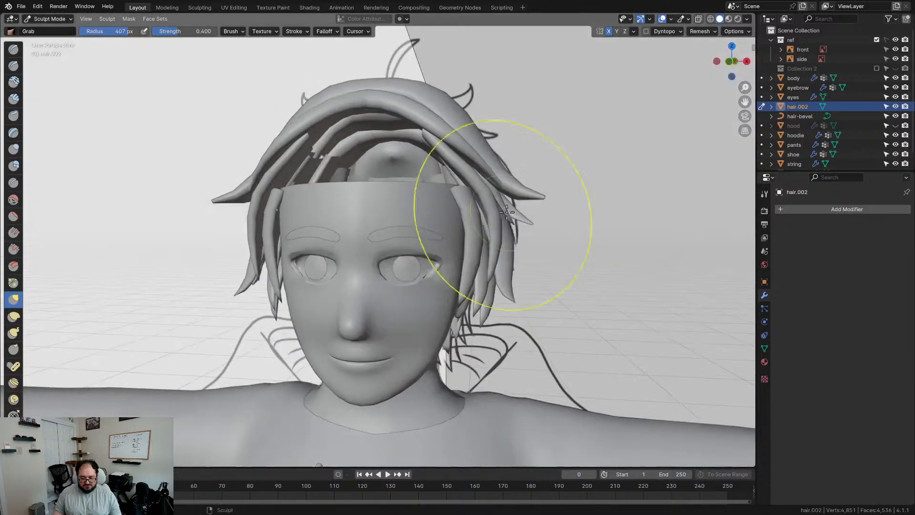
{"action": "key", "text": "KP_1"}
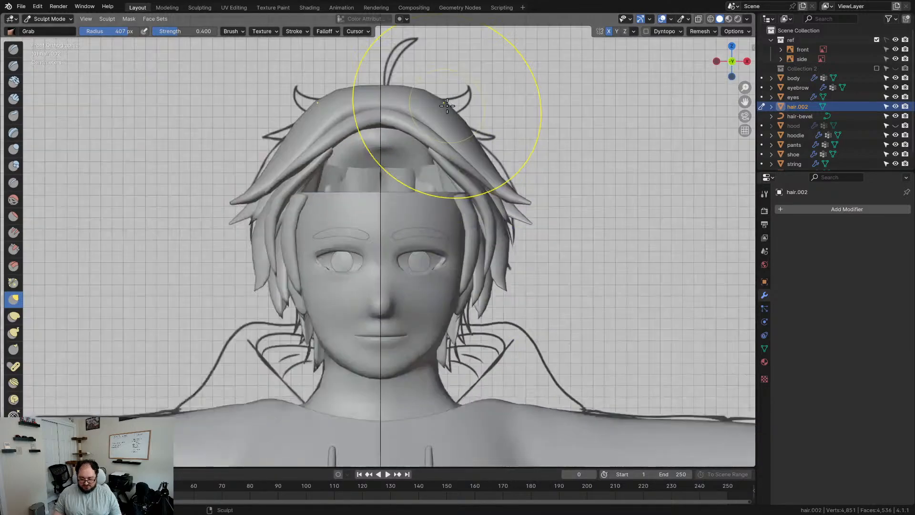
{"action": "scroll", "coordinate": [457, 110], "scroll_direction": "up", "scroll_amount": 4}
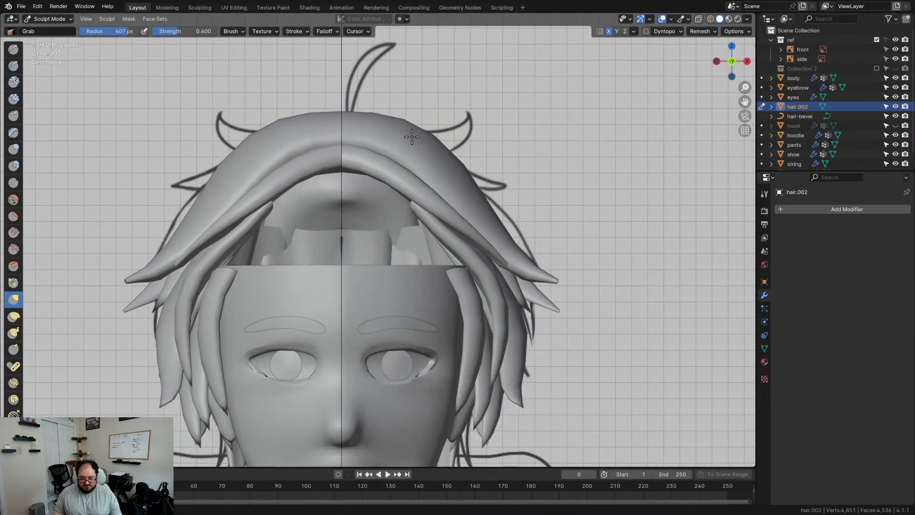
{"action": "left_click_drag", "start_coordinate": [408, 125], "coordinate": [391, 123]}
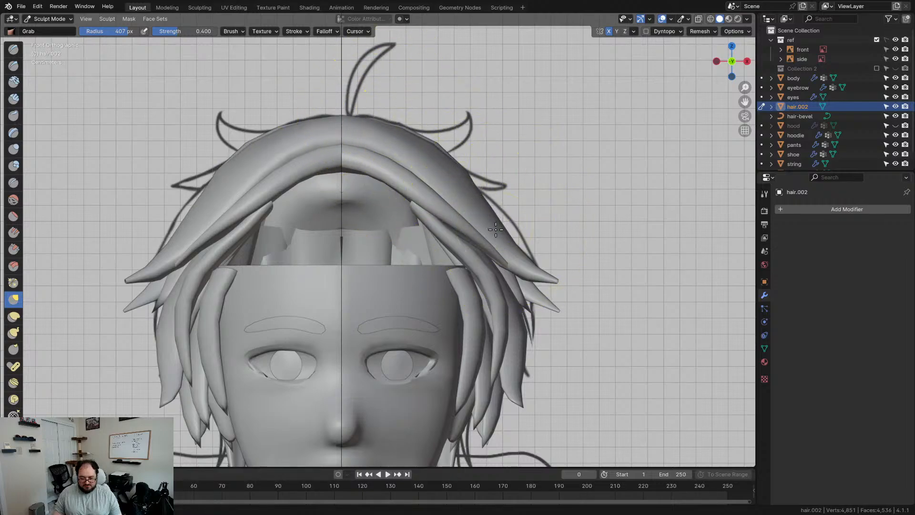
- Undo the last grab strokes and pull the crown strand's side inward against the front reference outline
{"action": "mouse_move", "coordinate": [495, 230]}
{"action": "left_mouse_down"}
{"action": "mouse_move", "coordinate": [514, 235]}
{"action": "mouse_move", "coordinate": [501, 255]}
{"action": "mouse_move", "coordinate": [511, 261]}
{"action": "left_mouse_up"}
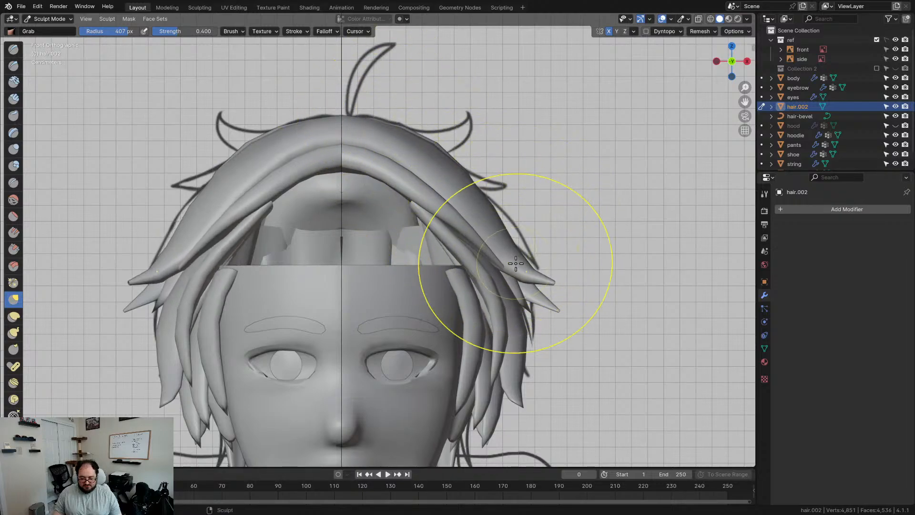
{"action": "key", "text": "ctrl+z"}
{"action": "key", "text": "ctrl+z"}
{"action": "mouse_move", "coordinate": [211, 205]}
{"action": "left_mouse_down"}
{"action": "mouse_move", "coordinate": [188, 210]}
{"action": "mouse_move", "coordinate": [204, 204]}
{"action": "mouse_move", "coordinate": [174, 229]}
{"action": "mouse_move", "coordinate": [206, 197]}
{"action": "mouse_move", "coordinate": [207, 218]}
{"action": "left_mouse_up"}
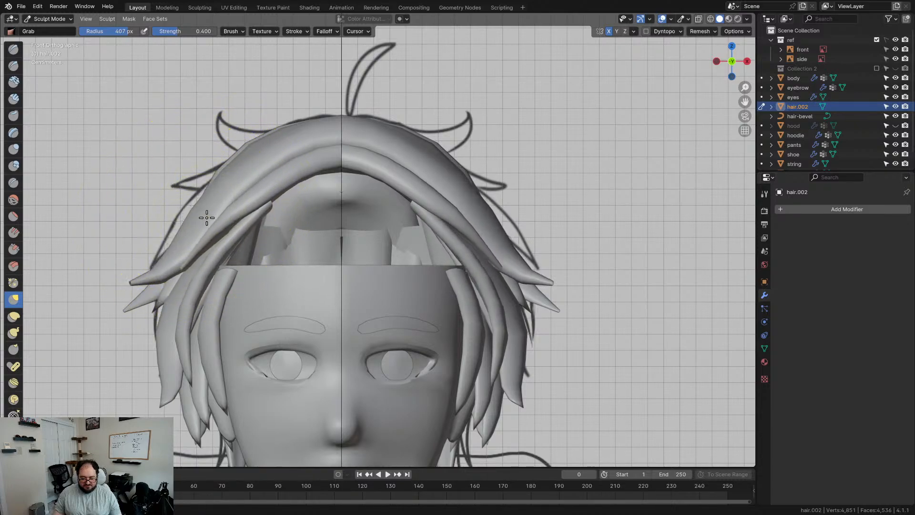
- In Edit Mode, delete the broken strand pieces on the back of the head beneath the rear crown strand
{"action": "scroll", "coordinate": [524, 272], "scroll_direction": "down", "scroll_amount": 2}
{"action": "middle_click_drag", "start_coordinate": [527, 276], "coordinate": [425, 283]}
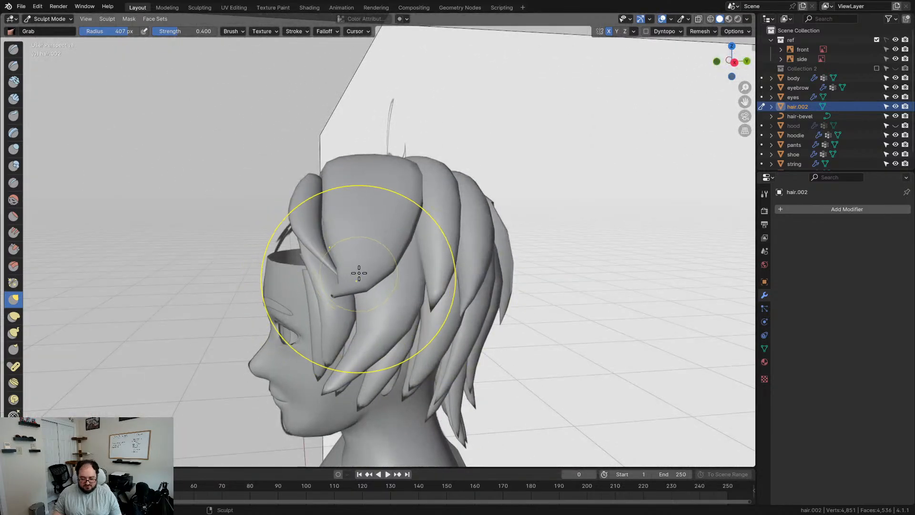
{"action": "middle_click_drag", "start_coordinate": [367, 313], "coordinate": [384, 239]}
{"action": "mouse_move", "coordinate": [433, 257]}
{"action": "middle_mouse_down"}
{"action": "mouse_move", "coordinate": [453, 267]}
{"action": "mouse_move", "coordinate": [423, 294]}
{"action": "mouse_move", "coordinate": [357, 265]}
{"action": "mouse_move", "coordinate": [400, 262]}
{"action": "mouse_move", "coordinate": [322, 277]}
{"action": "middle_mouse_up"}
{"action": "mouse_move", "coordinate": [457, 276]}
{"action": "middle_mouse_down"}
{"action": "mouse_move", "coordinate": [374, 248]}
{"action": "mouse_move", "coordinate": [415, 302]}
{"action": "mouse_move", "coordinate": [357, 280]}
{"action": "mouse_move", "coordinate": [345, 291]}
{"action": "middle_mouse_up"}
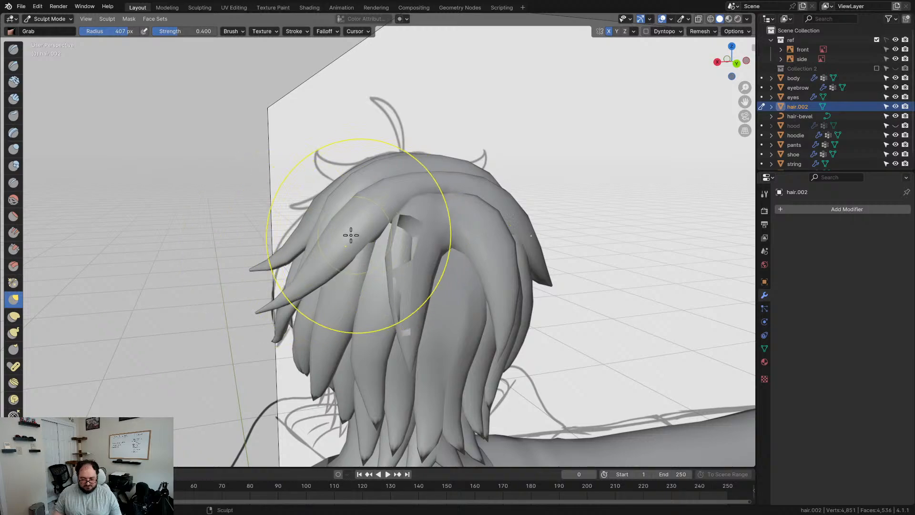
{"action": "mouse_move", "coordinate": [387, 261]}
{"action": "middle_mouse_down"}
{"action": "mouse_move", "coordinate": [362, 267]}
{"action": "mouse_move", "coordinate": [399, 276]}
{"action": "mouse_move", "coordinate": [405, 269]}
{"action": "mouse_move", "coordinate": [394, 265]}
{"action": "mouse_move", "coordinate": [422, 229]}
{"action": "mouse_move", "coordinate": [413, 239]}
{"action": "mouse_move", "coordinate": [436, 222]}
{"action": "mouse_move", "coordinate": [373, 261]}
{"action": "mouse_move", "coordinate": [421, 294]}
{"action": "mouse_move", "coordinate": [405, 276]}
{"action": "mouse_move", "coordinate": [400, 302]}
{"action": "mouse_move", "coordinate": [432, 273]}
{"action": "middle_mouse_up"}
{"action": "key", "text": "Tab"}
{"action": "scroll", "coordinate": [394, 235], "scroll_direction": "up", "scroll_amount": 2}
{"action": "key", "text": "x"}
{"action": "left_click", "coordinate": [413, 233]}
{"action": "key", "text": "l"}
{"action": "key", "text": "x"}
{"action": "left_click", "coordinate": [423, 300]}
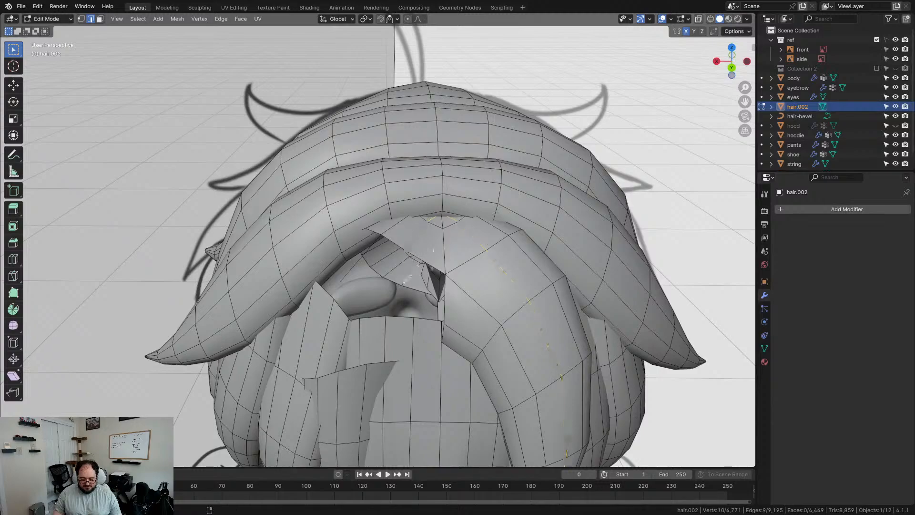
- Delete the torn faces beside the remaining half strand in the opening under the rear crown strand
{"action": "key", "text": "x"}
{"action": "left_click", "coordinate": [425, 238]}
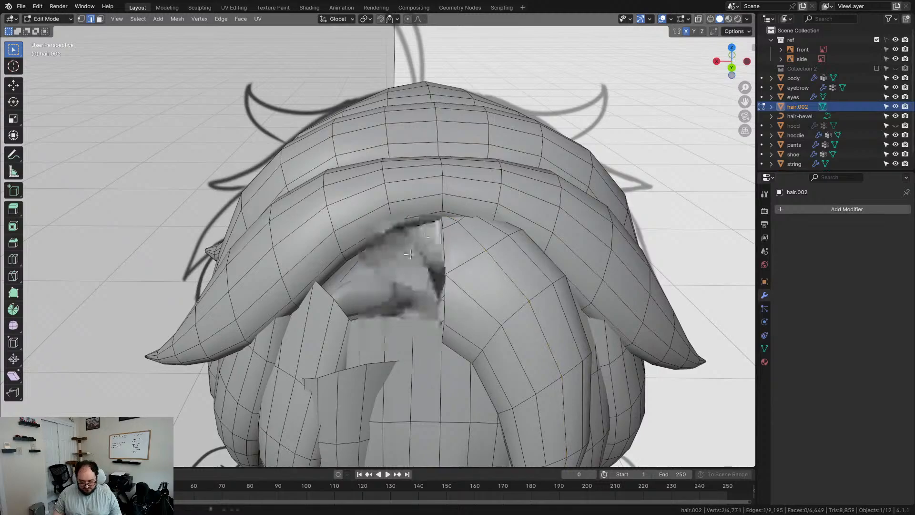
{"action": "middle_click_drag", "start_coordinate": [411, 267], "coordinate": [488, 167]}
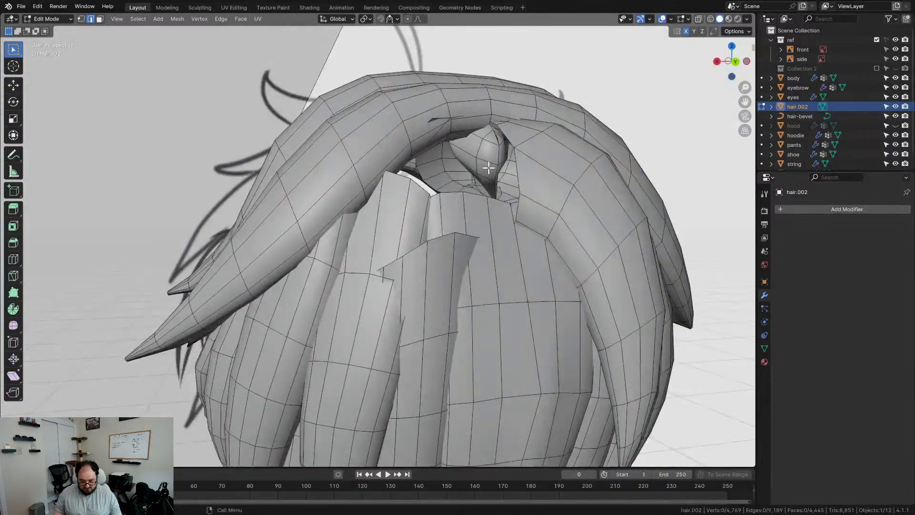
{"action": "key", "text": "l"}
{"action": "key", "text": "ctrl+z"}
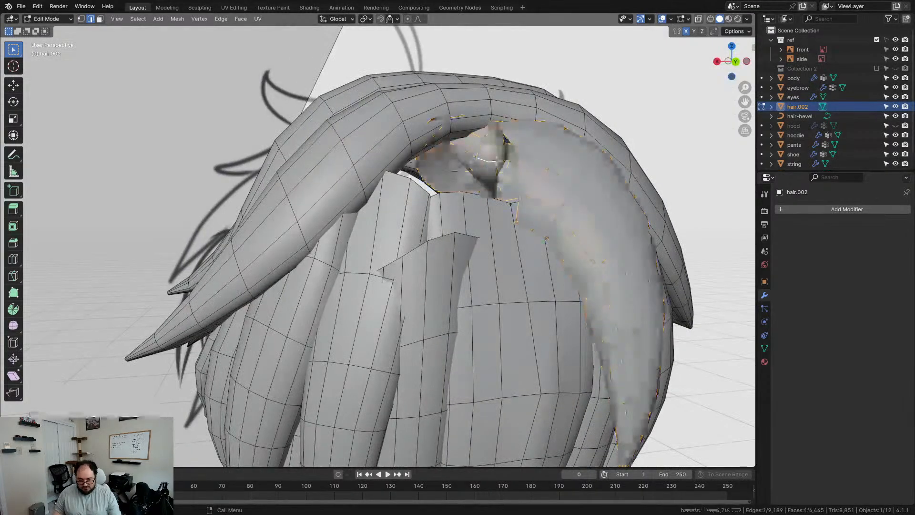
{"action": "key", "text": "x"}
{"action": "left_click", "coordinate": [489, 166]}
{"action": "middle_click_drag", "start_coordinate": [489, 165], "coordinate": [493, 143]}
{"action": "key", "text": "x"}
{"action": "left_click", "coordinate": [457, 188]}
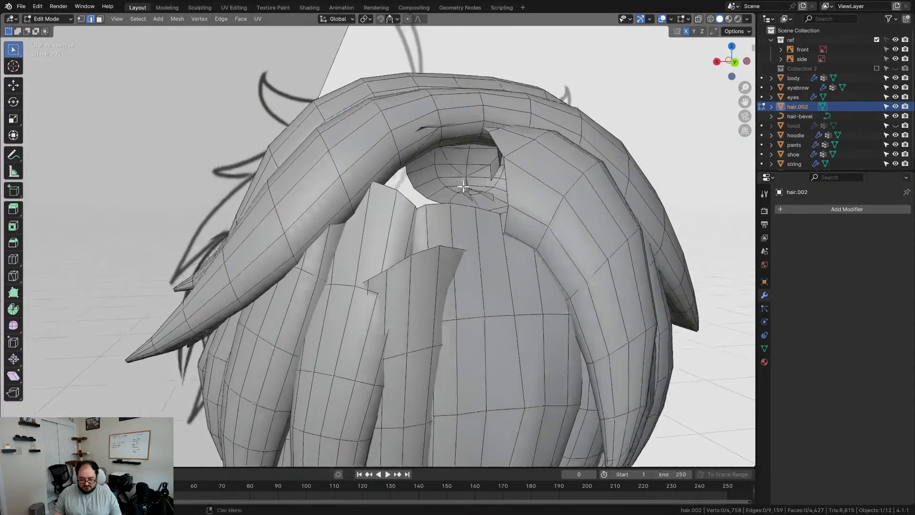
- Delete the leftover inner faces that close off the back of the opening
{"action": "scroll", "coordinate": [494, 143], "scroll_direction": "up", "scroll_amount": 4}
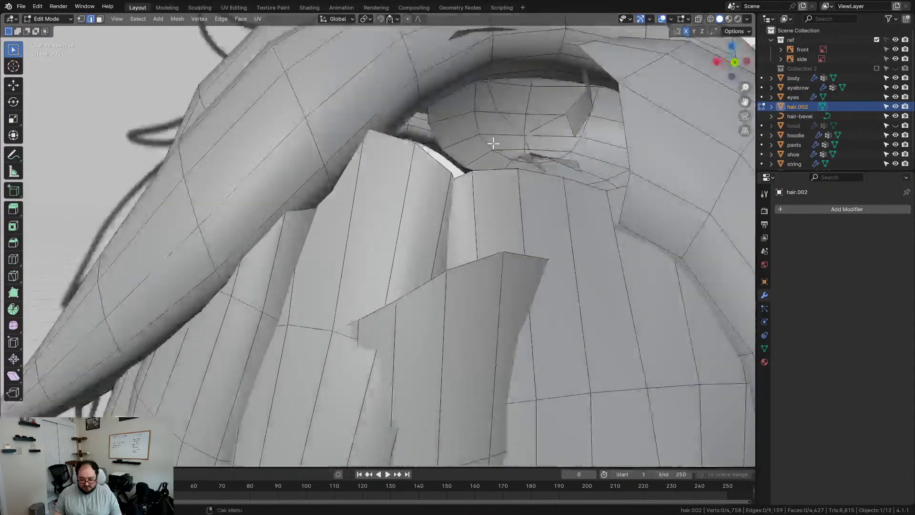
{"action": "key", "text": "x"}
{"action": "left_click", "coordinate": [527, 106]}
{"action": "scroll", "coordinate": [519, 116], "scroll_direction": "down", "scroll_amount": 4}
{"action": "scroll", "coordinate": [464, 165], "scroll_direction": "up", "scroll_amount": 4}
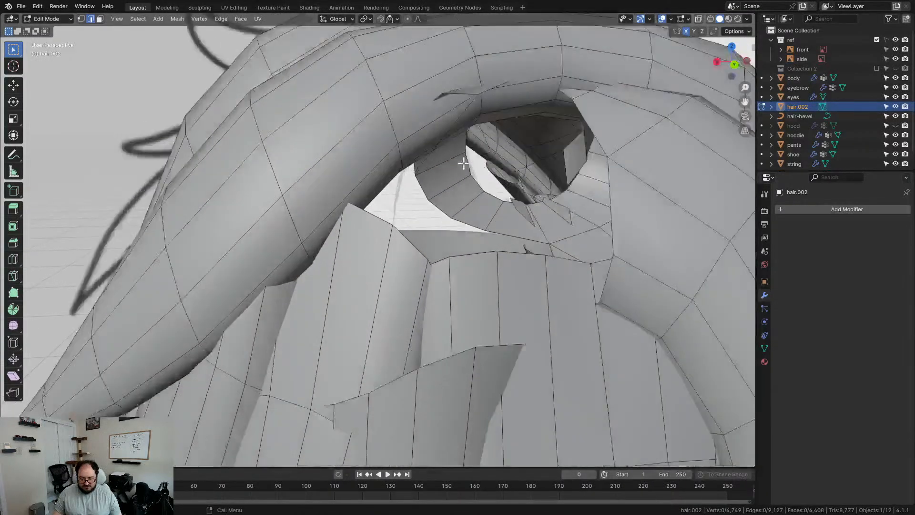
{"action": "key", "text": "x"}
{"action": "left_click", "coordinate": [462, 110]}
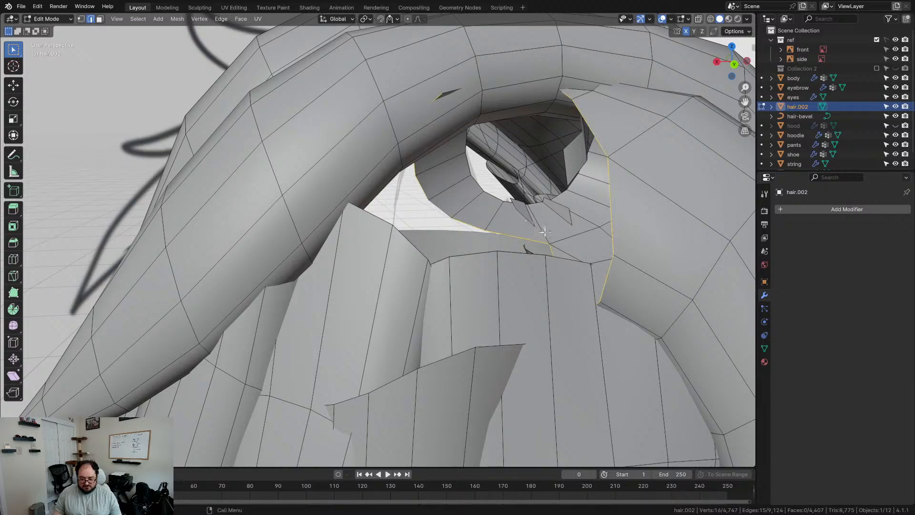
- Delete the stray vertices and faces along the lower inner rim of the opening beside the half strand
{"action": "key", "text": "x"}
{"action": "left_click", "coordinate": [491, 215]}
{"action": "key", "text": "x"}
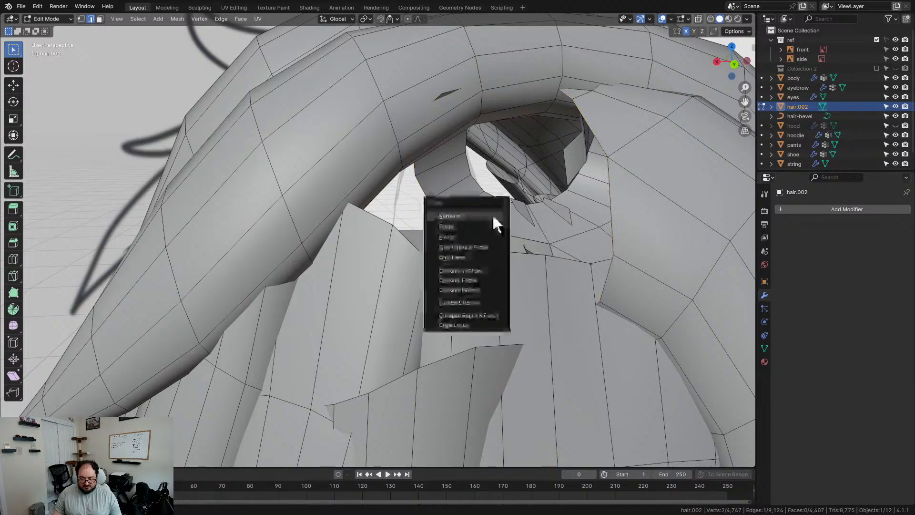
{"action": "left_click", "coordinate": [492, 215]}
{"action": "key", "text": "x"}
{"action": "left_click", "coordinate": [563, 211]}
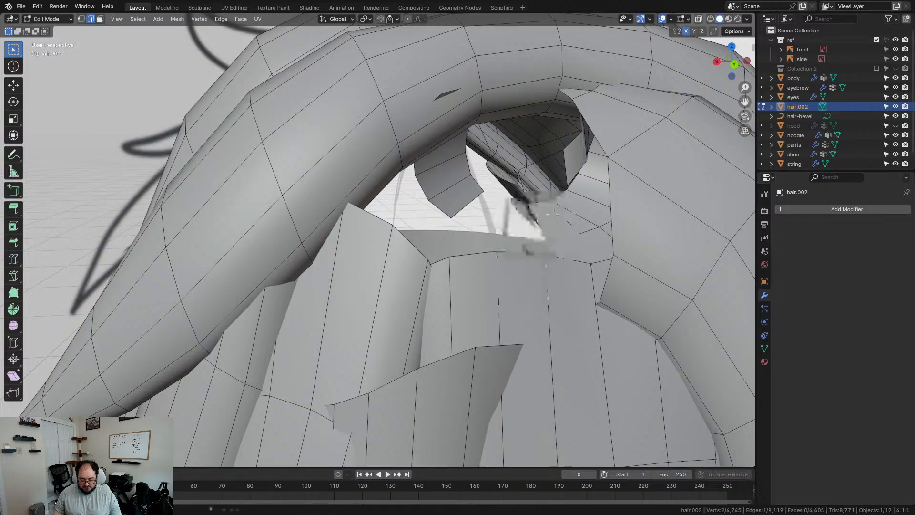
{"action": "key", "text": "x"}
{"action": "left_click", "coordinate": [519, 214]}
{"action": "key", "text": "x"}
{"action": "left_click", "coordinate": [574, 143]}
- Delete the detached fragment hanging beneath the rear crown strand and the remaining stray geometry in the opening
{"action": "middle_click_drag", "start_coordinate": [574, 143], "coordinate": [555, 180]}
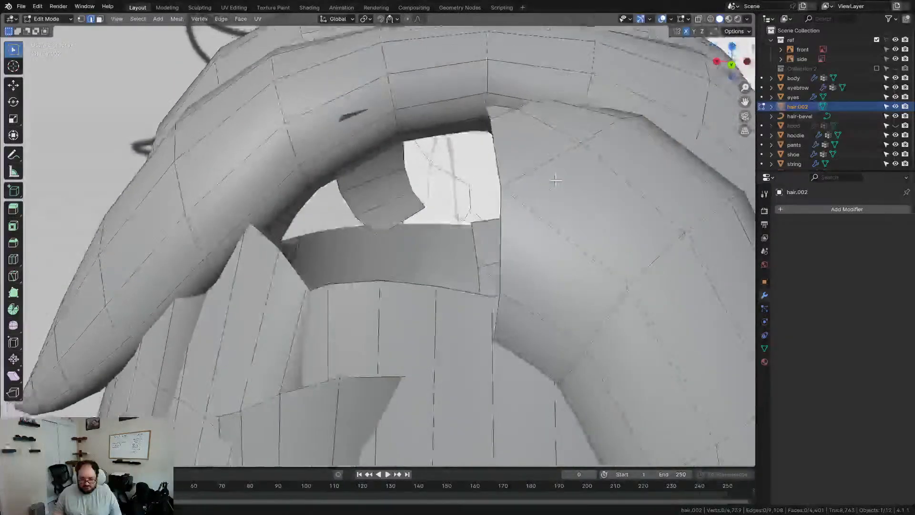
{"action": "key", "text": "l"}
{"action": "key", "text": "x"}
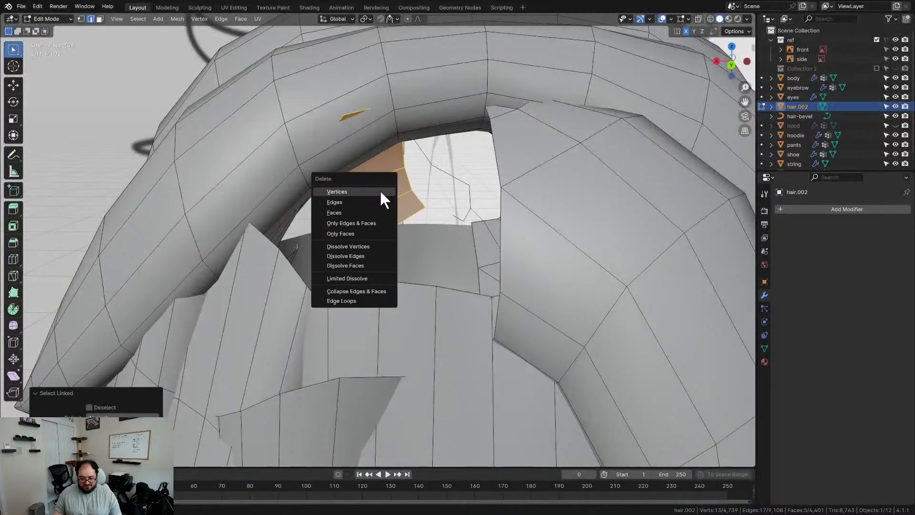
{"action": "left_click", "coordinate": [382, 193]}
{"action": "middle_click_drag", "start_coordinate": [501, 192], "coordinate": [472, 187]}
{"action": "scroll", "coordinate": [461, 186], "scroll_direction": "up", "scroll_amount": 4}
{"action": "key", "text": "x"}
{"action": "left_click", "coordinate": [455, 84]}
{"action": "scroll", "coordinate": [481, 112], "scroll_direction": "down", "scroll_amount": 5}
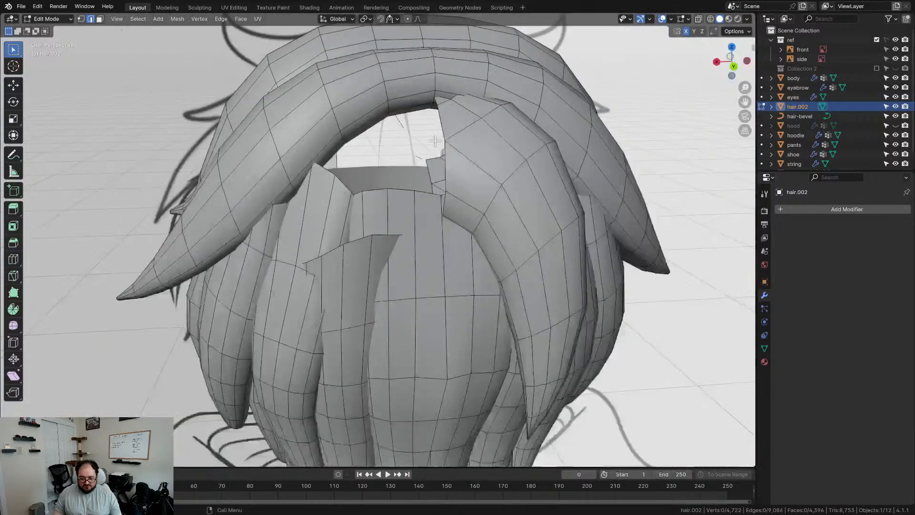
- Select the entire remaining half strand on the back of the head and switch to vertex selection
{"action": "middle_click_drag", "start_coordinate": [481, 111], "coordinate": [457, 162]}
{"action": "scroll", "coordinate": [457, 164], "scroll_direction": "up", "scroll_amount": 2}
{"action": "key", "text": "l"}
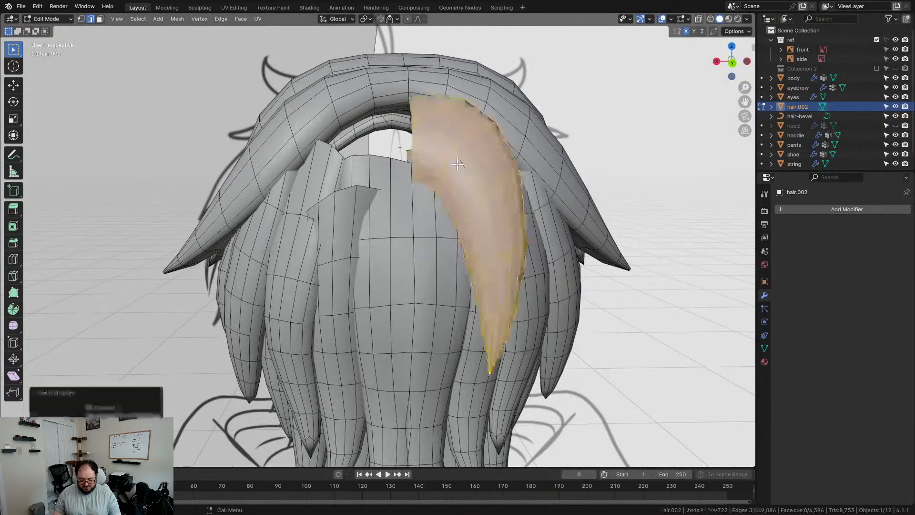
{"action": "scroll", "coordinate": [458, 164], "scroll_direction": "down", "scroll_amount": 4}
{"action": "scroll", "coordinate": [456, 158], "scroll_direction": "up", "scroll_amount": 2}
{"action": "right_click", "coordinate": [426, 218]}
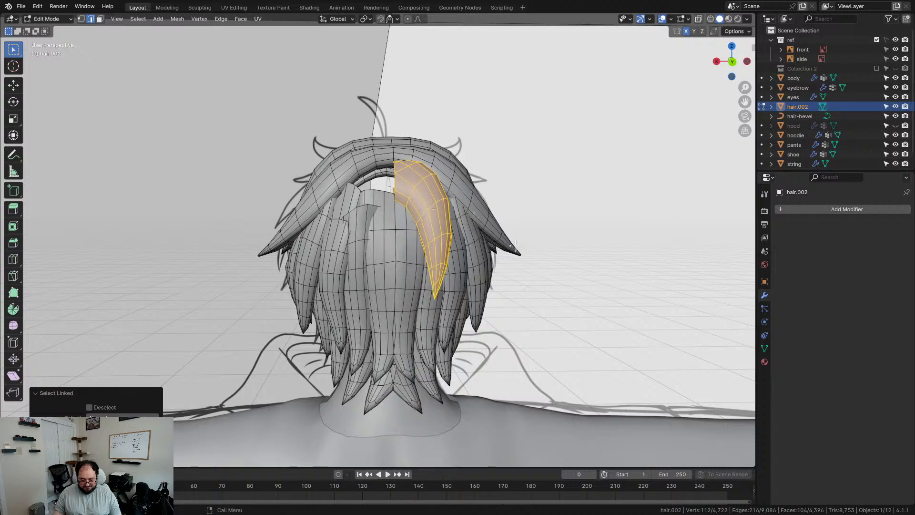
{"action": "scroll", "coordinate": [515, 243], "scroll_direction": "up", "scroll_amount": 2}
{"action": "key", "text": "1"}
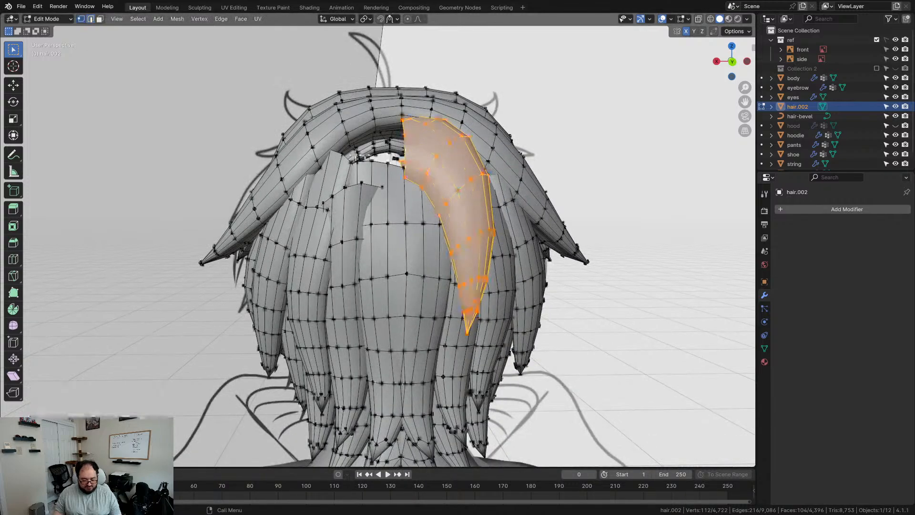
- Try to mirror the half strand's vertices across global X and to move the strand, undoing both changes
{"action": "right_click", "coordinate": [451, 161]}
{"action": "mouse_move", "coordinate": [426, 298]}
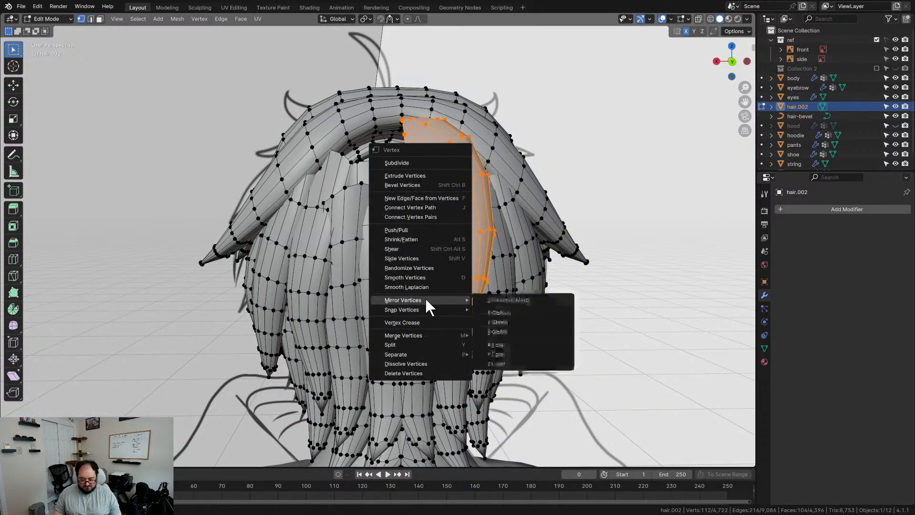
{"action": "left_click", "coordinate": [506, 310]}
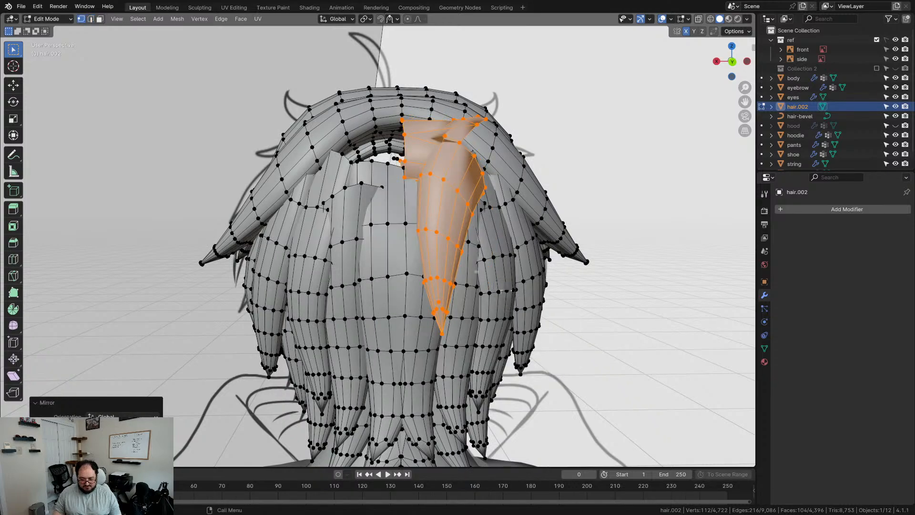
{"action": "key", "text": "ctrl+z"}
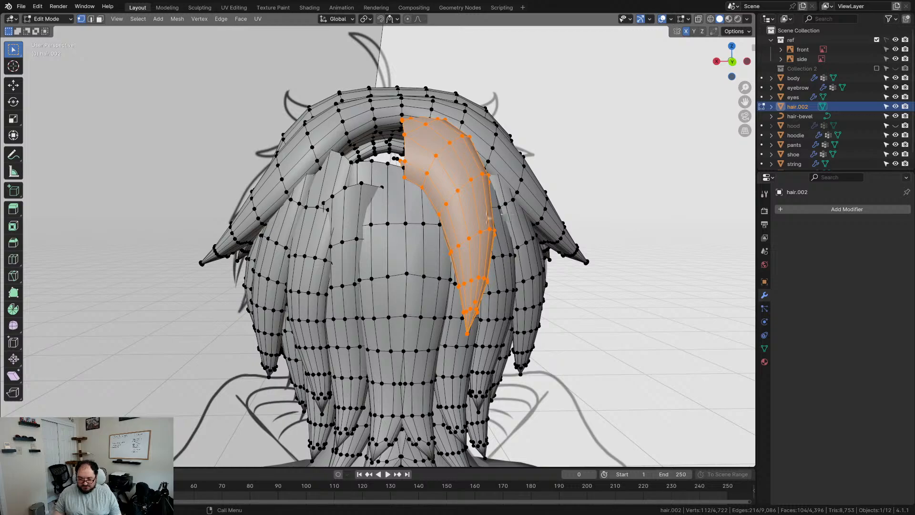
{"action": "key", "text": "g"}
{"action": "left_click", "coordinate": [503, 227]}
{"action": "key", "text": "ctrl+z"}
- Turn off X symmetry, mirror the half strand across global X and move it 0.052274 m along X to the opposite side
{"action": "key", "text": "ctrl+v"}
{"action": "mouse_move", "coordinate": [437, 185]}
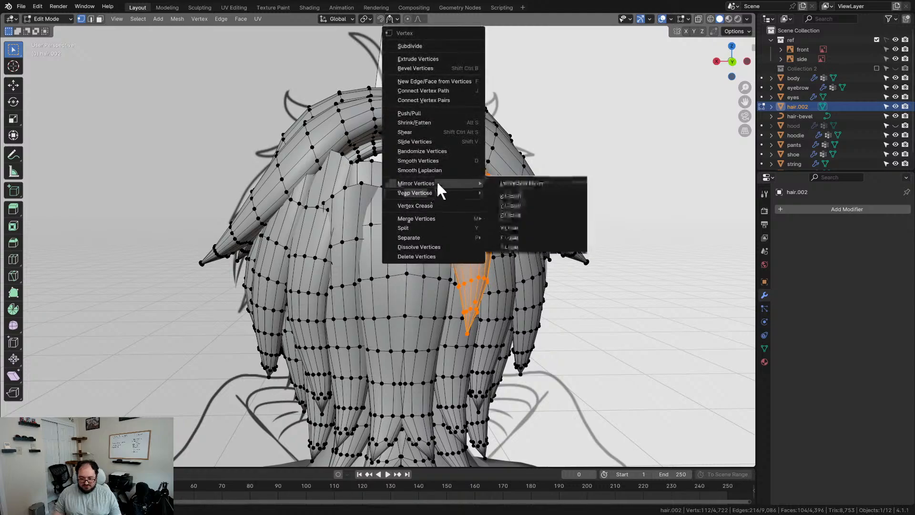
{"action": "left_click", "coordinate": [521, 196]}
{"action": "key", "text": "g"}
{"action": "key", "text": "x"}
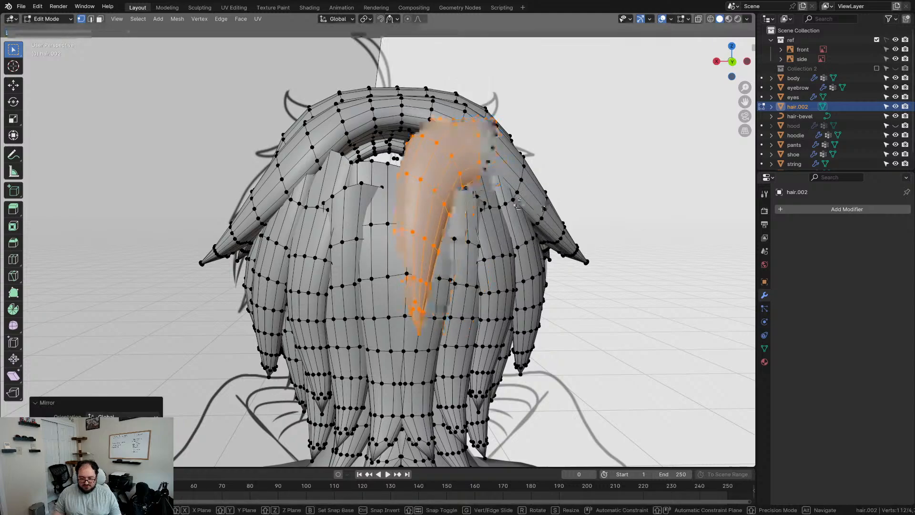
{"action": "left_click", "coordinate": [452, 205]}
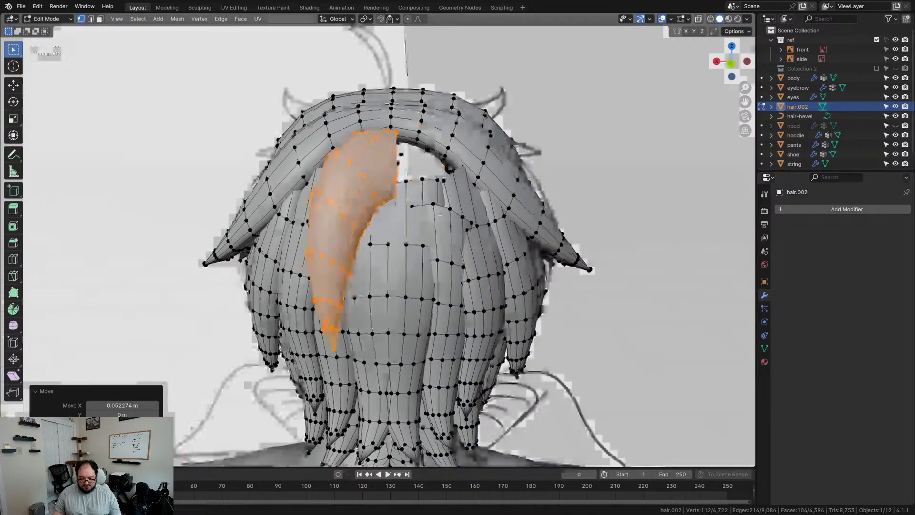
- Align the mirrored half strand's cut edge with the centre line by moving it along X in the back view
{"action": "key", "text": "KP_1"}
{"action": "key", "text": "ctrl+KP_1"}
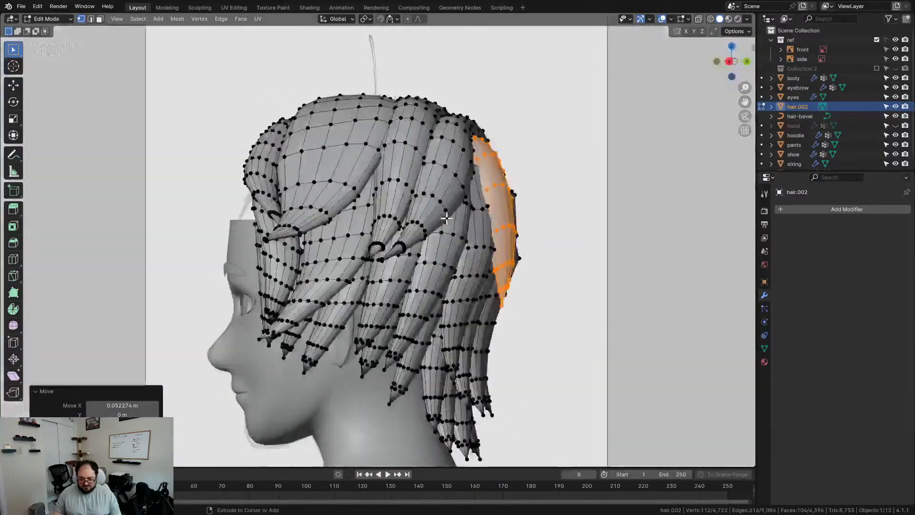
{"action": "scroll", "coordinate": [452, 214], "scroll_direction": "up", "scroll_amount": 4}
{"action": "key", "text": "g"}
{"action": "key", "text": "x"}
{"action": "left_click", "coordinate": [449, 208]}
{"action": "scroll", "coordinate": [433, 99], "scroll_direction": "down", "scroll_amount": 5}
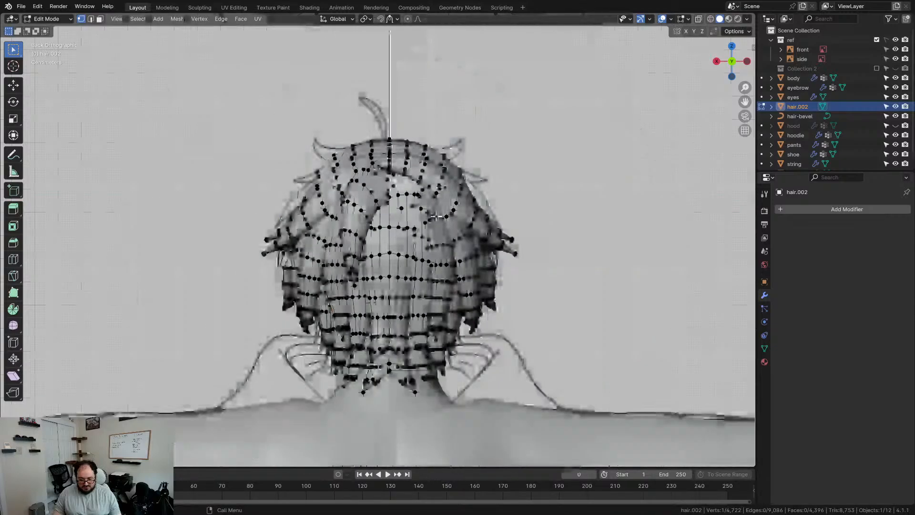
{"action": "key", "text": "a"}
{"action": "key", "text": "x"}
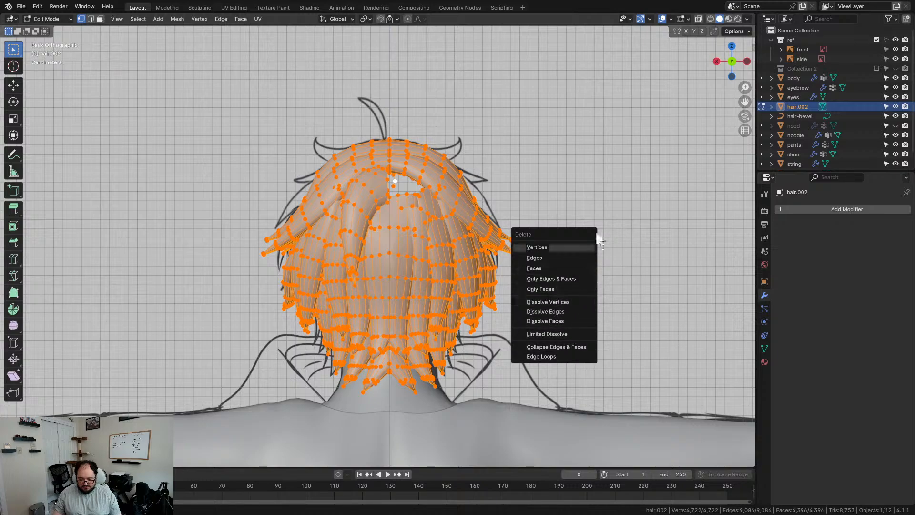
{"action": "key", "text": "Escape"}
{"action": "key", "text": "alt+a"}
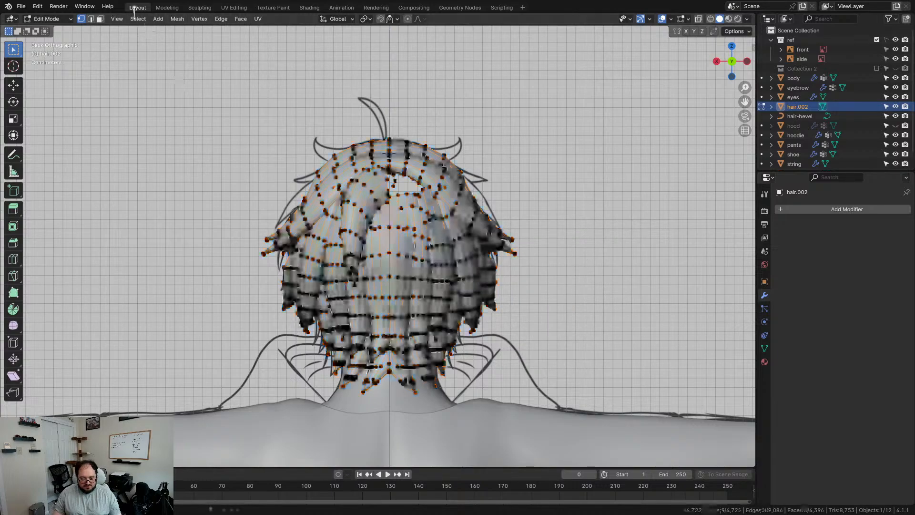
- Select the hair mesh's loose geometry by trait and delete it around the gap at the back of the head
{"action": "left_click", "coordinate": [138, 18]}
{"action": "mouse_move", "coordinate": [183, 170]}
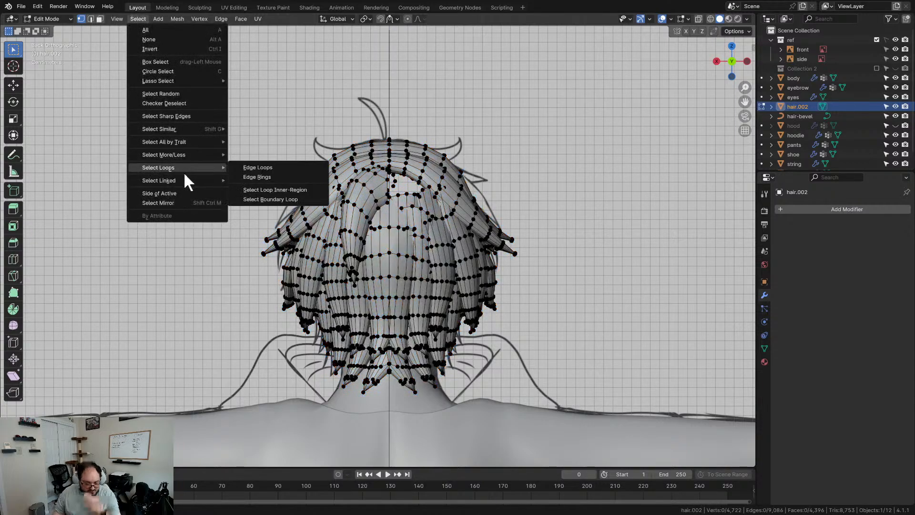
{"action": "mouse_move", "coordinate": [189, 125]}
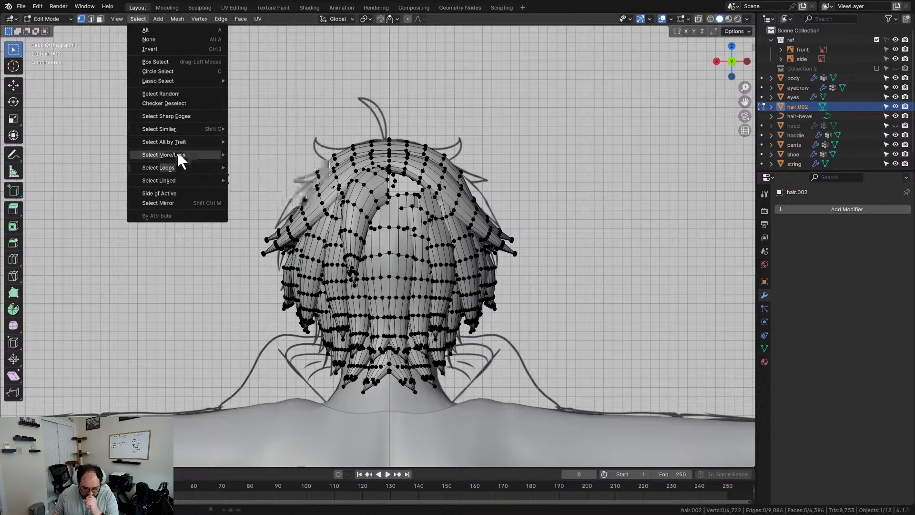
{"action": "mouse_move", "coordinate": [176, 140]}
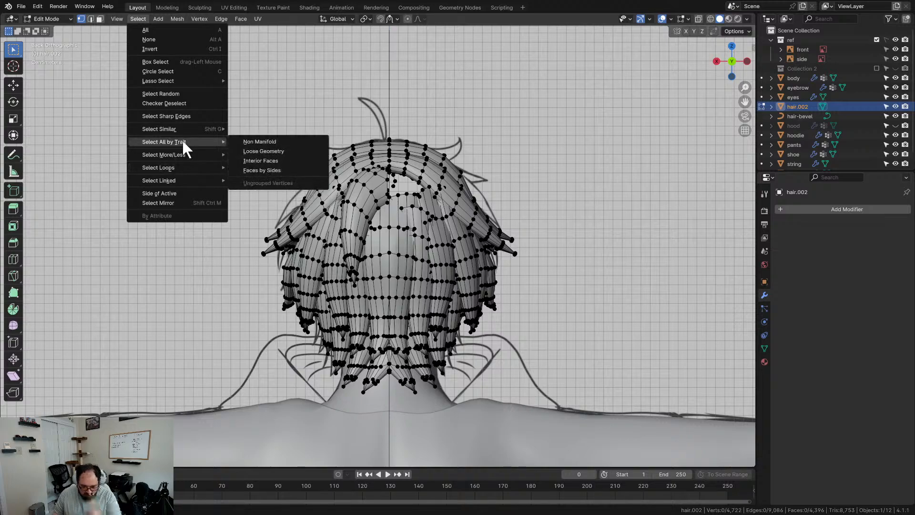
{"action": "left_click", "coordinate": [263, 151]}
{"action": "scroll", "coordinate": [458, 196], "scroll_direction": "up", "scroll_amount": 3}
{"action": "key", "text": "x"}
{"action": "left_click", "coordinate": [459, 196]}
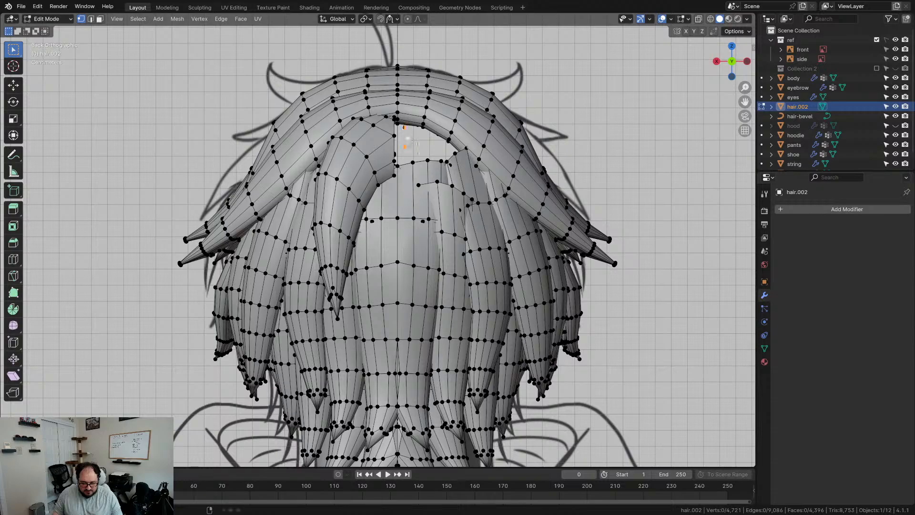
- Delete the remaining stray vertices around the gap at the upper back of the hair
{"action": "key", "text": "x"}
{"action": "left_click", "coordinate": [425, 149]}
{"action": "middle_click_drag", "start_coordinate": [425, 149], "coordinate": [472, 263]}
{"action": "key", "text": "x"}
{"action": "left_click", "coordinate": [319, 129]}
{"action": "key", "text": "x"}
{"action": "left_click", "coordinate": [306, 106]}
{"action": "scroll", "coordinate": [364, 149], "scroll_direction": "down", "scroll_amount": 5}
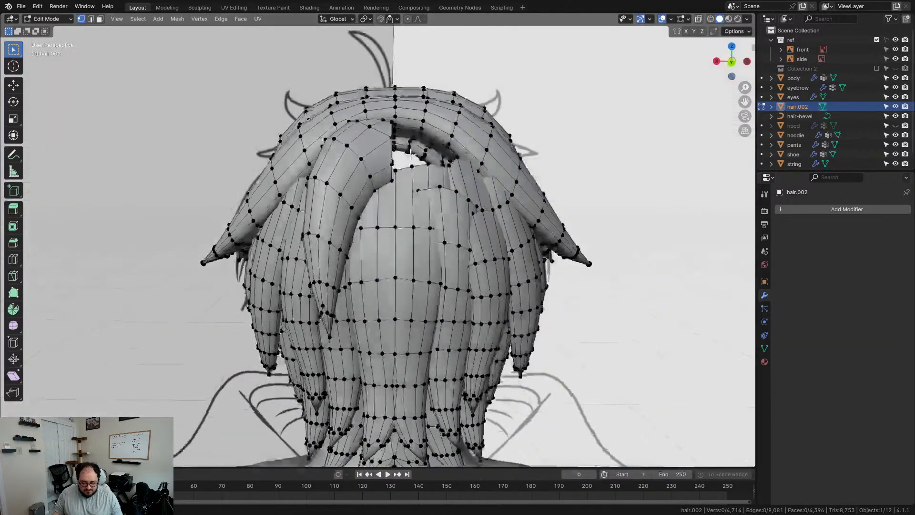
{"action": "scroll", "coordinate": [471, 263], "scroll_direction": "down", "scroll_amount": 3}
{"action": "scroll", "coordinate": [472, 263], "scroll_direction": "up", "scroll_amount": 2}
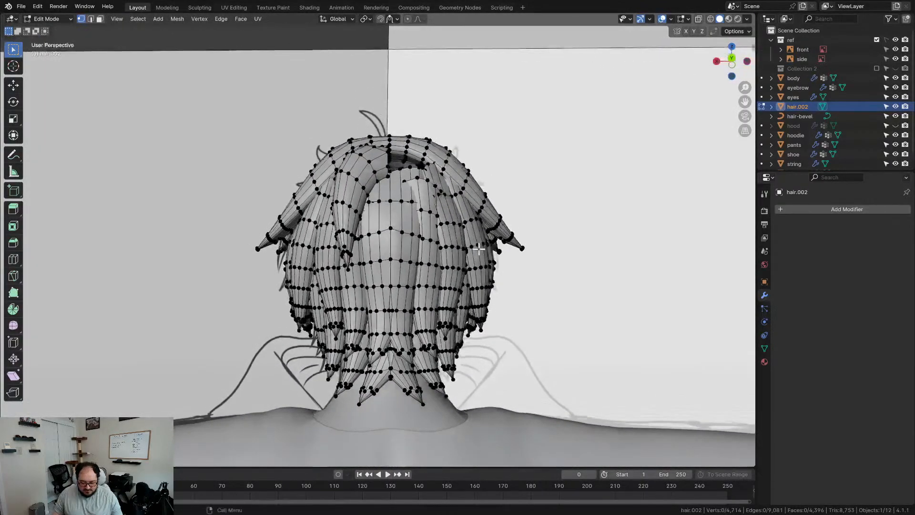
- Select the character's right half of the hair through the mesh in front view and delete its vertices
{"action": "middle_click_drag", "start_coordinate": [478, 335], "coordinate": [485, 300], "text": "shift"}
{"action": "scroll", "coordinate": [547, 291], "scroll_direction": "down", "scroll_amount": 2}
{"action": "middle_click_drag", "start_coordinate": [548, 290], "coordinate": [549, 310]}
{"action": "key", "text": "KP_1"}
{"action": "scroll", "coordinate": [474, 286], "scroll_direction": "up", "scroll_amount": 3}
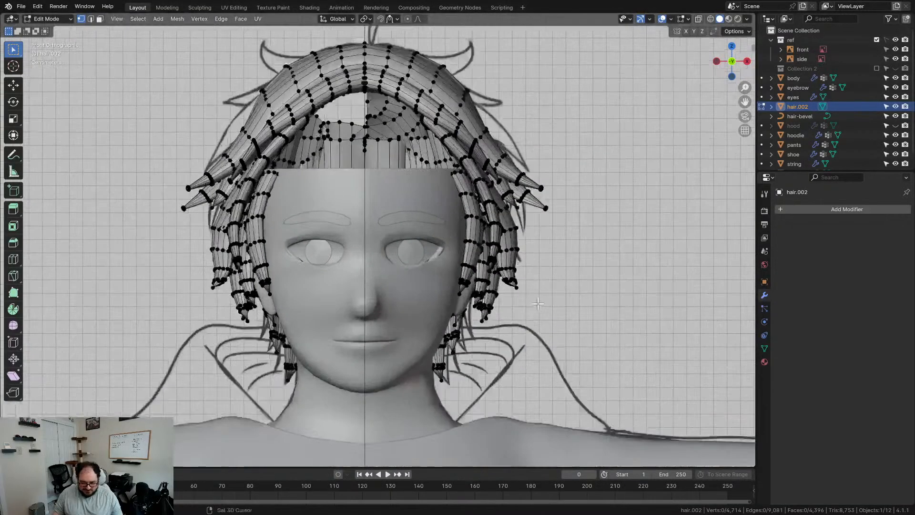
{"action": "key", "text": "alt+z"}
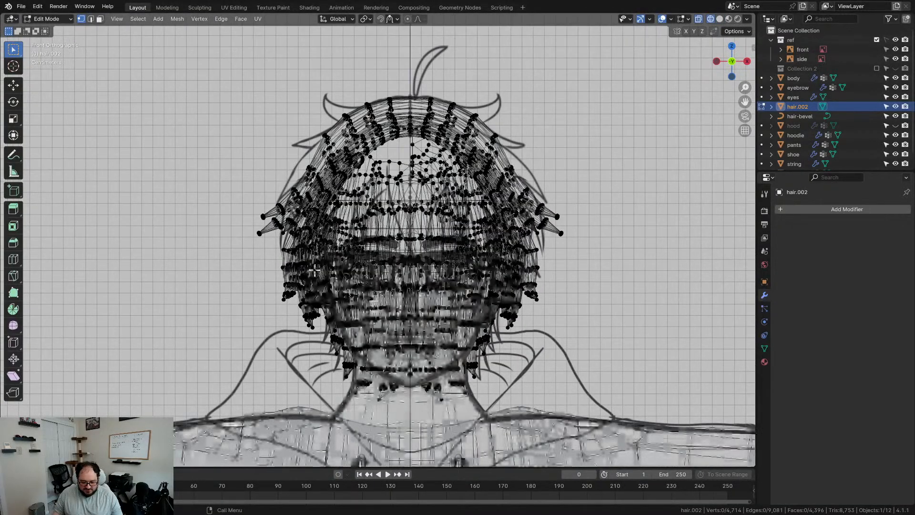
{"action": "key", "text": "alt+z"}
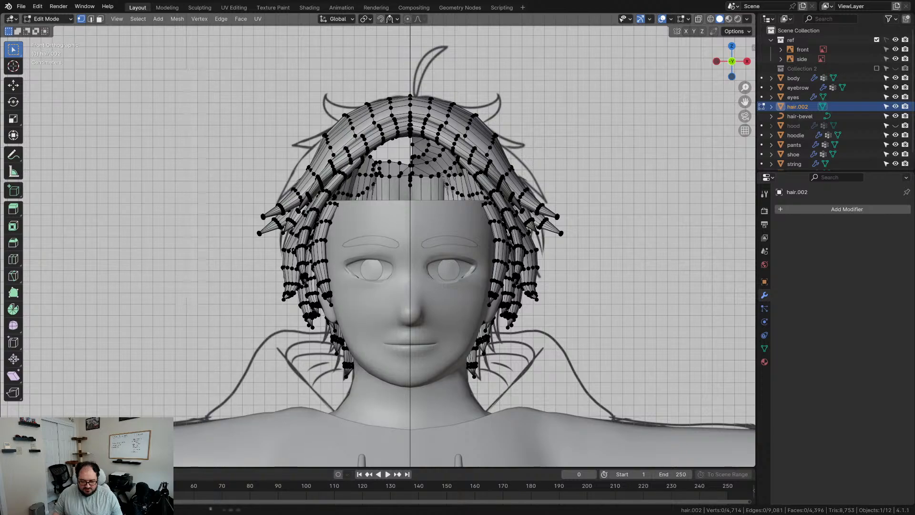
{"action": "key", "text": "alt+z"}
{"action": "left_click_drag", "start_coordinate": [189, 81], "coordinate": [382, 370]}
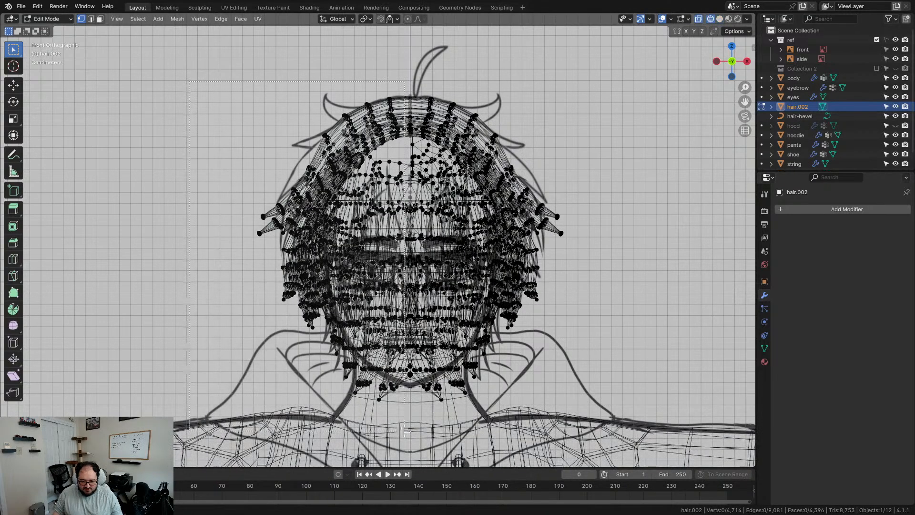
{"action": "left_click_drag", "start_coordinate": [405, 430], "coordinate": [404, 431]}
{"action": "key", "text": "alt+z"}
{"action": "key", "text": "x"}
{"action": "left_click", "coordinate": [378, 247]}
- Delete the stray vertices and linked leftover strand piece along the cut edge at the back of the head
{"action": "middle_click_drag", "start_coordinate": [377, 246], "coordinate": [507, 282]}
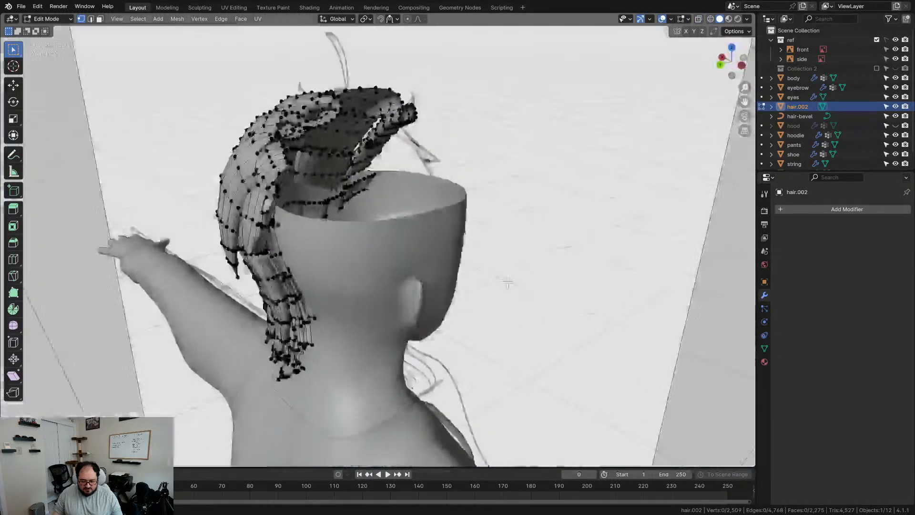
{"action": "key", "text": "ctrl+KP_1"}
{"action": "scroll", "coordinate": [422, 274], "scroll_direction": "up", "scroll_amount": 4}
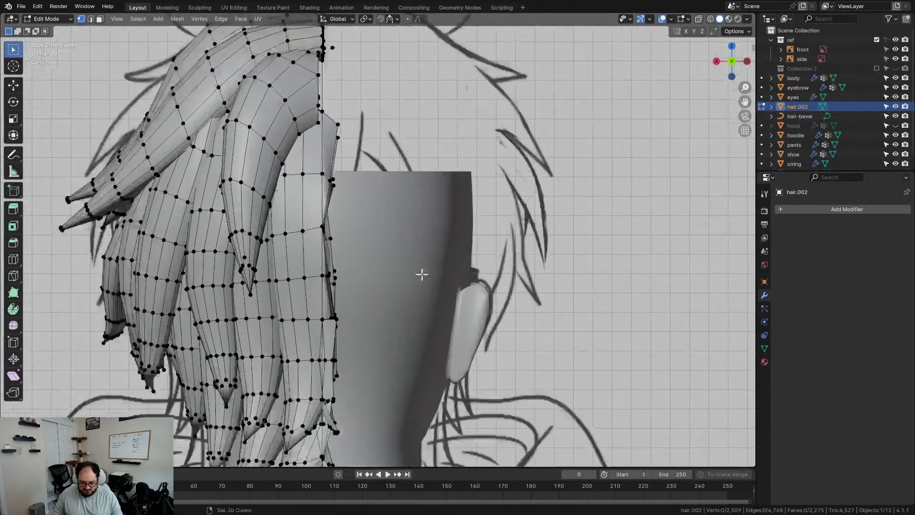
{"action": "scroll", "coordinate": [457, 194], "scroll_direction": "down", "scroll_amount": 3}
{"action": "scroll", "coordinate": [462, 147], "scroll_direction": "down", "scroll_amount": 2}
{"action": "middle_click_drag", "start_coordinate": [462, 147], "coordinate": [319, 293]}
{"action": "left_click", "coordinate": [408, 134]}
{"action": "key", "text": "x"}
{"action": "left_click", "coordinate": [411, 135]}
{"action": "key", "text": "l"}
{"action": "key", "text": "x"}
{"action": "left_click", "coordinate": [347, 272]}
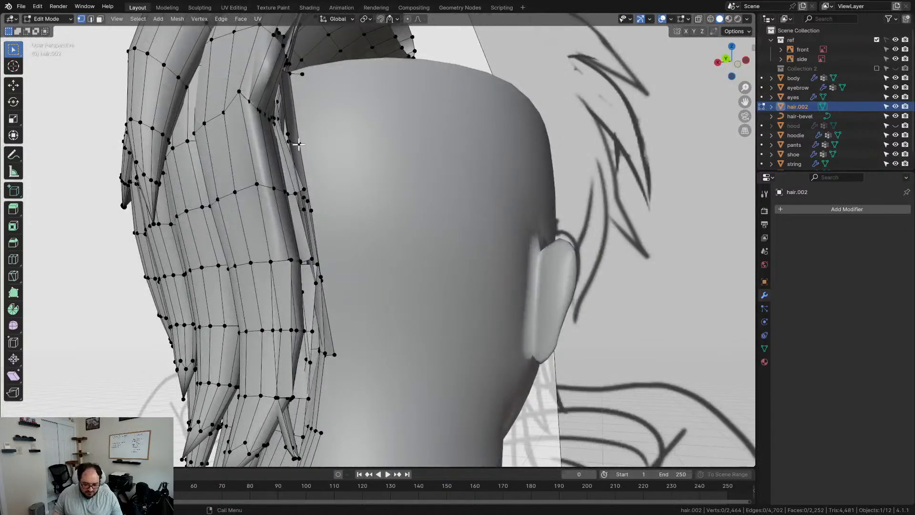
- Delete the last small leftover fragment beside the cut edge of the remaining hair half
{"action": "left_click", "coordinate": [307, 81]}
{"action": "middle_click_drag", "start_coordinate": [307, 81], "coordinate": [363, 283]}
{"action": "key", "text": "x"}
{"action": "left_click", "coordinate": [389, 280]}
- Try deleting the linked strand geometry beside the centre line at the back, and undo that deletion
{"action": "key", "text": "l"}
{"action": "key", "text": "x"}
{"action": "left_click", "coordinate": [390, 276]}
{"action": "scroll", "coordinate": [337, 269], "scroll_direction": "up", "scroll_amount": 5}
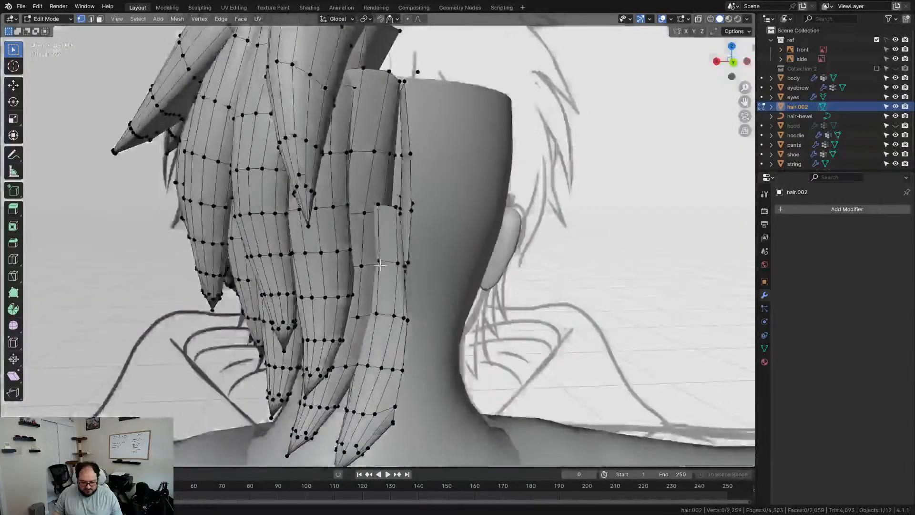
{"action": "scroll", "coordinate": [380, 265], "scroll_direction": "down", "scroll_amount": 2}
{"action": "key", "text": "ctrl+z"}
{"action": "middle_click_drag", "start_coordinate": [380, 270], "coordinate": [488, 255]}
{"action": "left_click", "coordinate": [422, 251]}
{"action": "scroll", "coordinate": [478, 258], "scroll_direction": "down", "scroll_amount": 4}
{"action": "scroll", "coordinate": [488, 255], "scroll_direction": "up", "scroll_amount": 1}
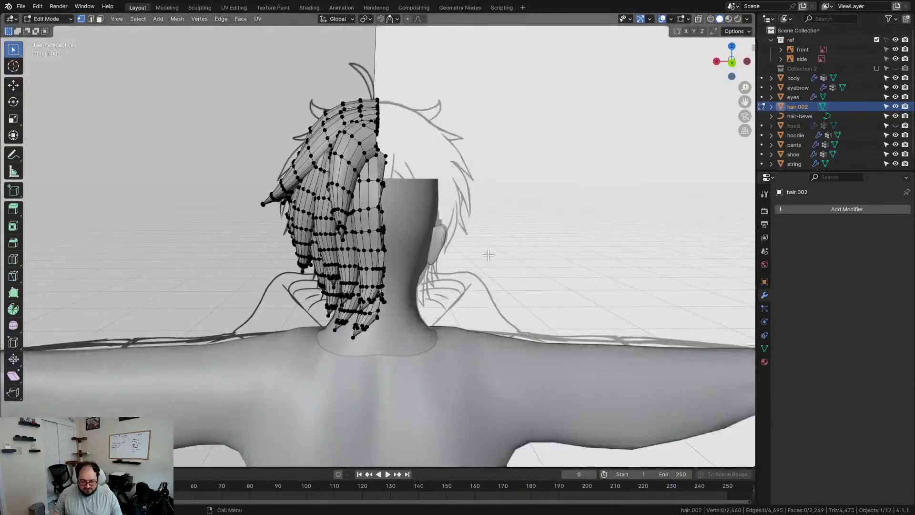
- Select the whole remaining hair half and add a Mirror modifier on the X axis
{"action": "key", "text": "KP_1"}
{"action": "key", "text": "a"}
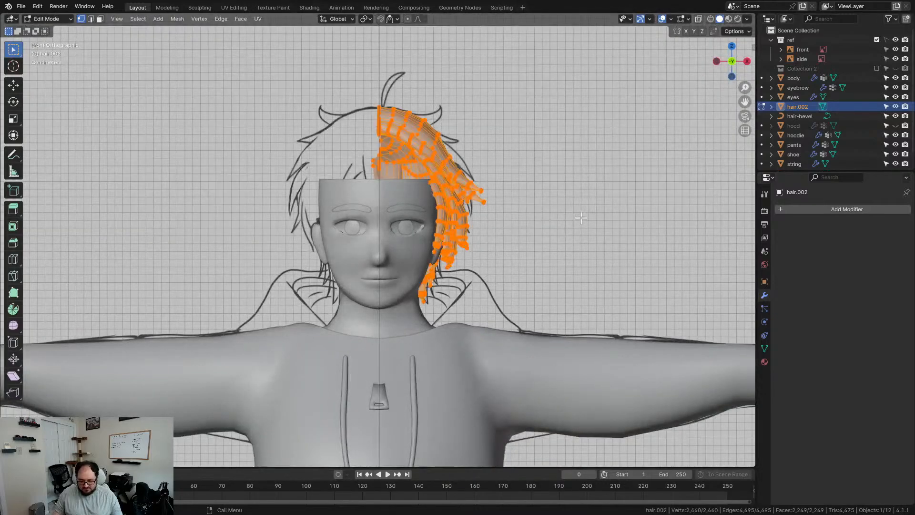
{"action": "scroll", "coordinate": [525, 204], "scroll_direction": "up", "scroll_amount": 2}
{"action": "mouse_move", "coordinate": [541, 149]}
{"action": "middle_mouse_down"}
{"action": "mouse_move", "coordinate": [472, 160]}
{"action": "mouse_move", "coordinate": [532, 162]}
{"action": "middle_mouse_up"}
{"action": "left_click", "coordinate": [850, 209]}
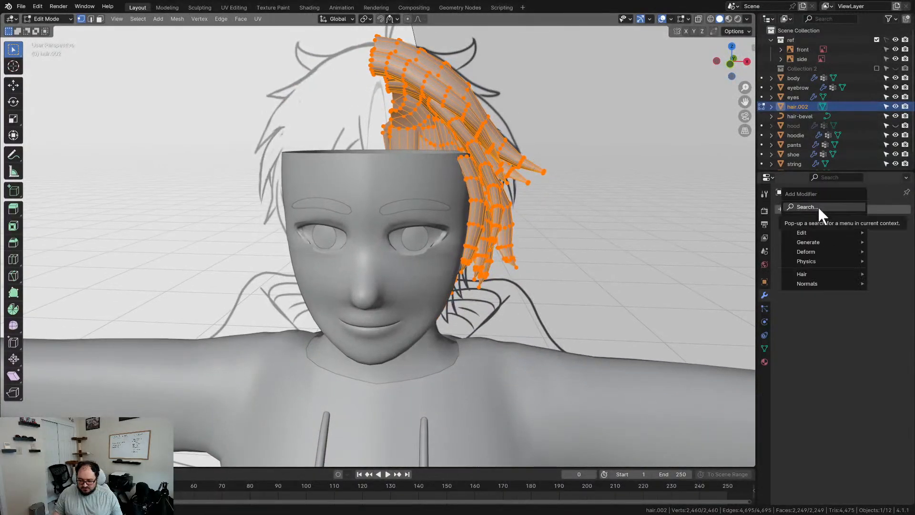
{"action": "left_click", "coordinate": [818, 209]}
{"action": "left_click", "coordinate": [746, 226]}
{"action": "key", "text": "KP_1"}
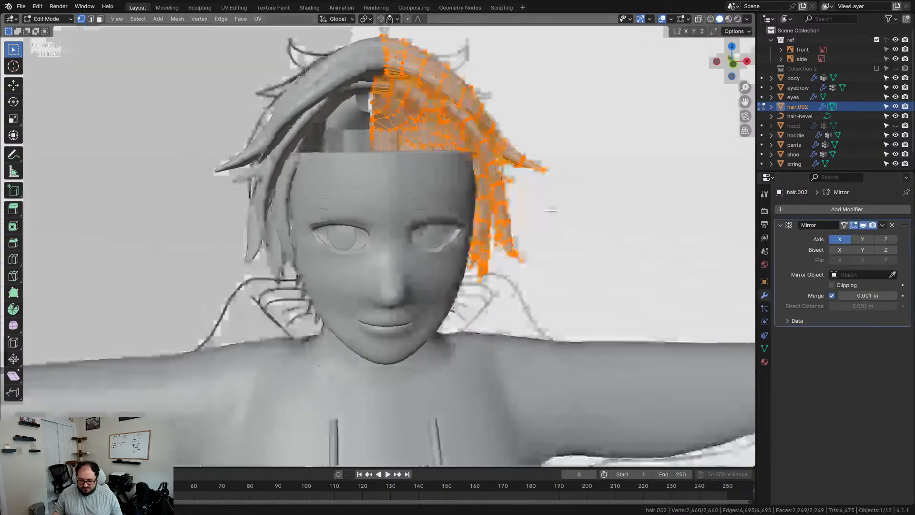
- Enable clipping on the Mirror modifier and move the hair half along X by -0.007029 m and 0.005751 m to seal the centre seam
{"action": "scroll", "coordinate": [542, 211], "scroll_direction": "down", "scroll_amount": 2}
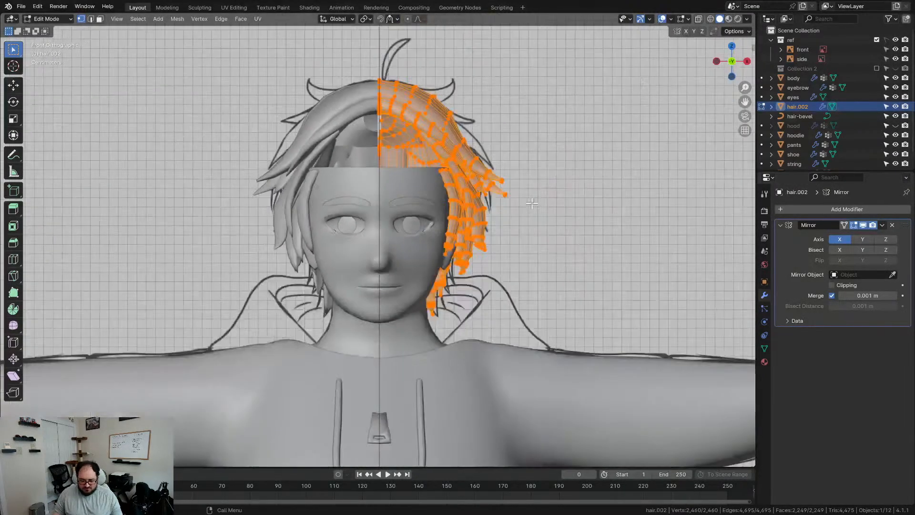
{"action": "scroll", "coordinate": [524, 200], "scroll_direction": "up", "scroll_amount": 1}
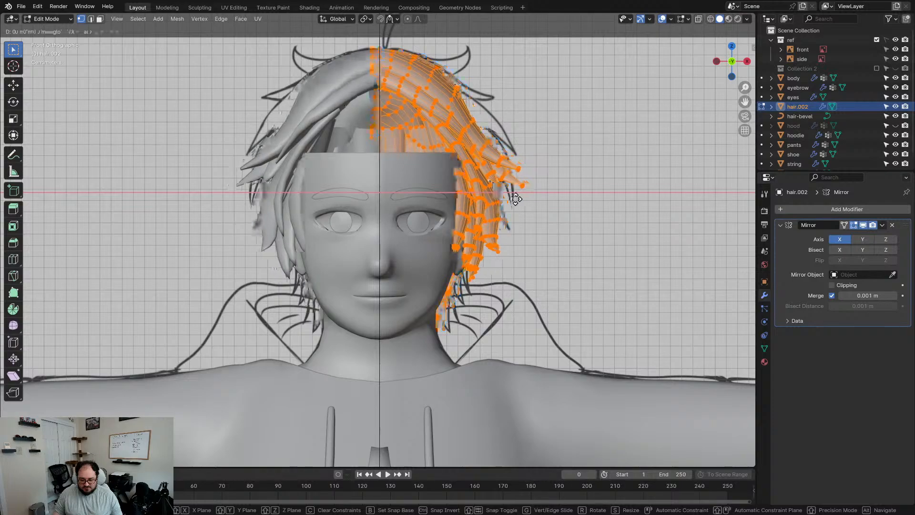
{"action": "key", "text": "g"}
{"action": "key", "text": "x"}
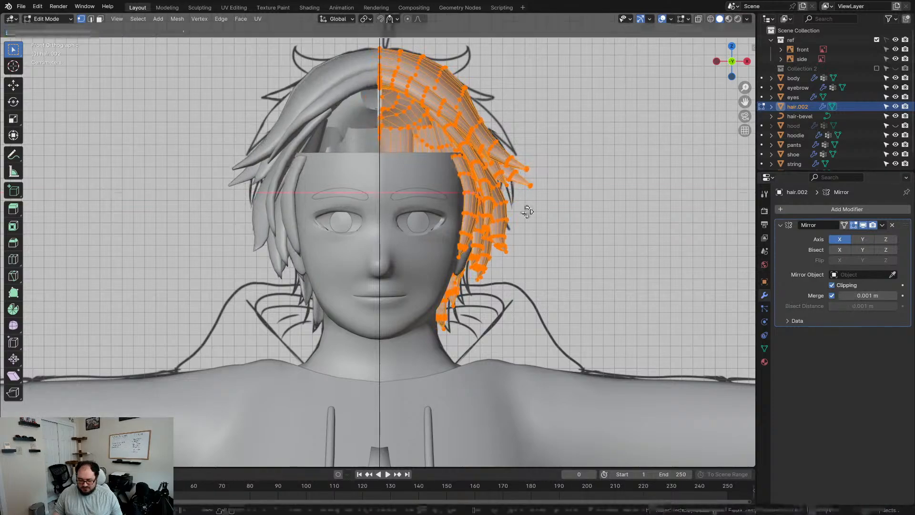
{"action": "left_click", "coordinate": [519, 211]}
{"action": "key", "text": "g"}
{"action": "key", "text": "x"}
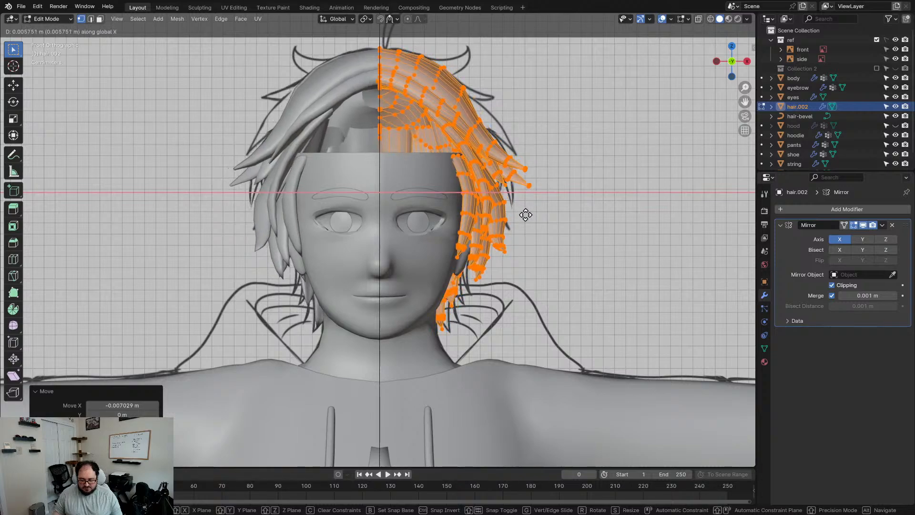
{"action": "left_click", "coordinate": [526, 214]}
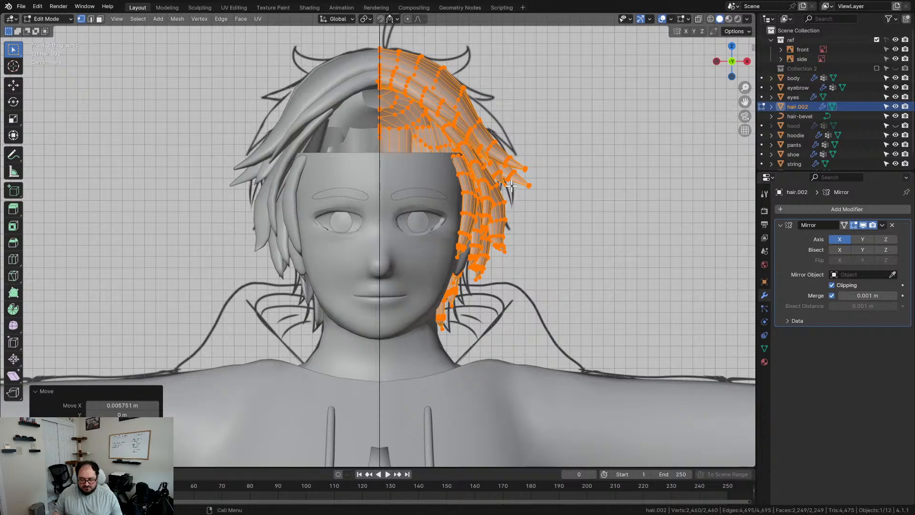
{"action": "left_click", "coordinate": [531, 189]}
- Switch to Sculpt Mode and grab the large upper side strand outward to follow the reference outline in front view
{"action": "middle_click_drag", "start_coordinate": [499, 136], "coordinate": [475, 204], "text": "shift"}
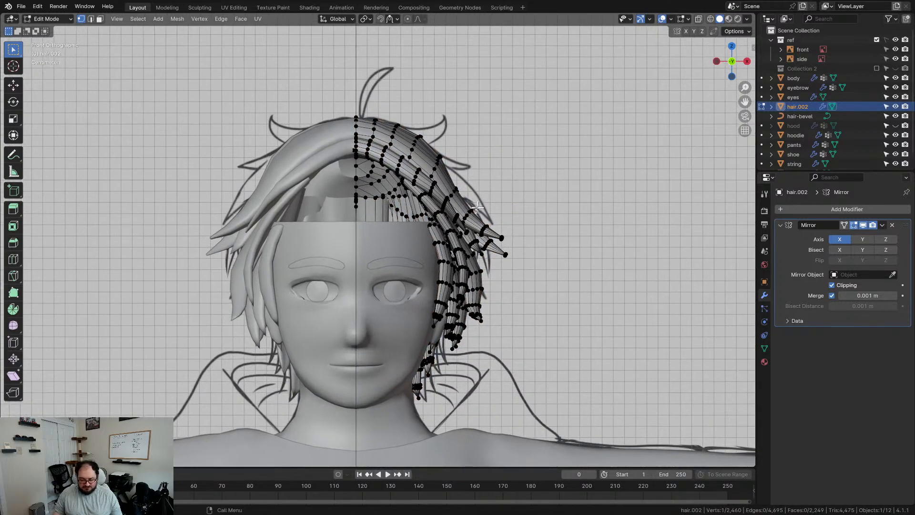
{"action": "key", "text": "ctrl+Tab"}
{"action": "left_click", "coordinate": [476, 258]}
{"action": "scroll", "coordinate": [499, 192], "scroll_direction": "up", "scroll_amount": 2}
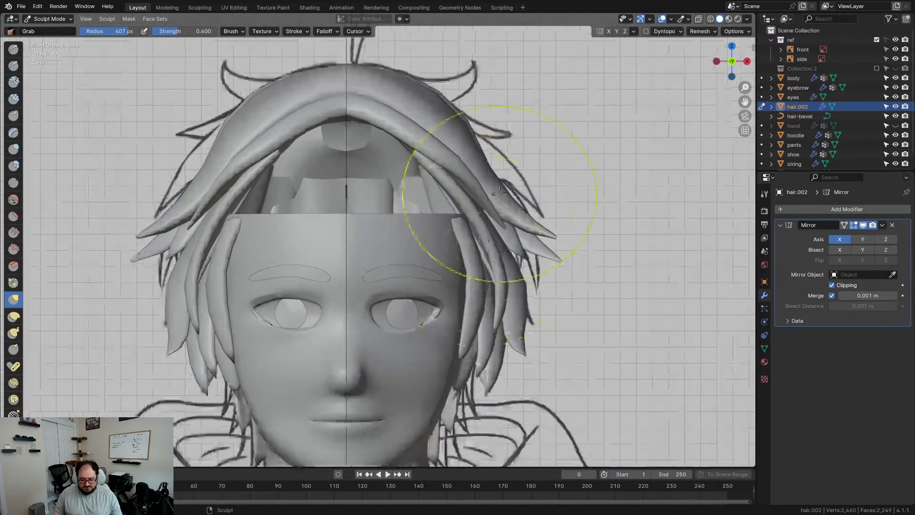
{"action": "mouse_move", "coordinate": [486, 177]}
{"action": "left_mouse_down"}
{"action": "mouse_move", "coordinate": [502, 165]}
{"action": "mouse_move", "coordinate": [517, 205]}
{"action": "mouse_move", "coordinate": [477, 167]}
{"action": "left_mouse_up"}
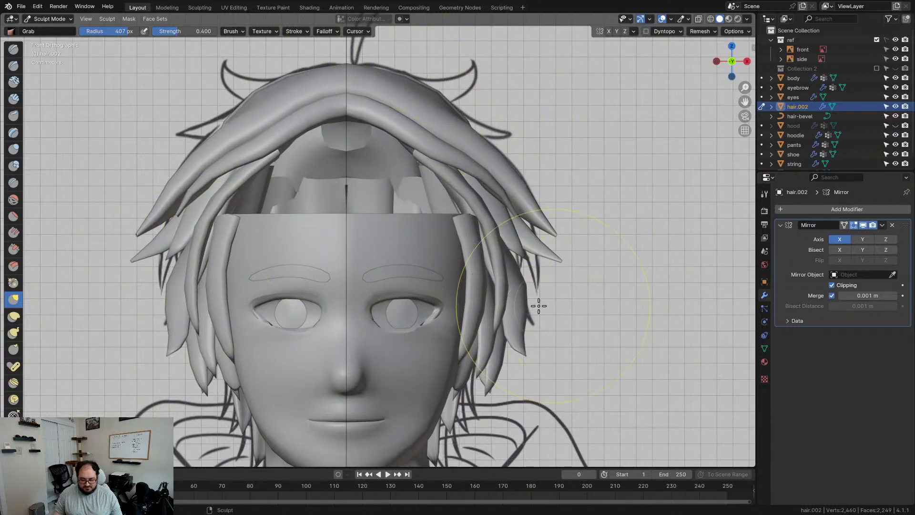
- Reshape the side strand beneath the large upper strand with the Grab brush from the side
{"action": "key", "text": "KP_3"}
{"action": "scroll", "coordinate": [445, 292], "scroll_direction": "up", "scroll_amount": 3}
{"action": "middle_click_drag", "start_coordinate": [445, 292], "coordinate": [195, 269]}
{"action": "mouse_move", "coordinate": [170, 265]}
{"action": "left_mouse_down"}
{"action": "mouse_move", "coordinate": [205, 255]}
{"action": "mouse_move", "coordinate": [241, 174]}
{"action": "mouse_move", "coordinate": [217, 202]}
{"action": "left_mouse_up"}
{"action": "mouse_move", "coordinate": [188, 243]}
{"action": "left_mouse_down"}
{"action": "mouse_move", "coordinate": [182, 263]}
{"action": "mouse_move", "coordinate": [241, 204]}
{"action": "mouse_move", "coordinate": [251, 223]}
{"action": "left_mouse_up"}
- Grab the side strand's tip under the upper strand in front view to match the reference hair outline
{"action": "key", "text": "KP_1"}
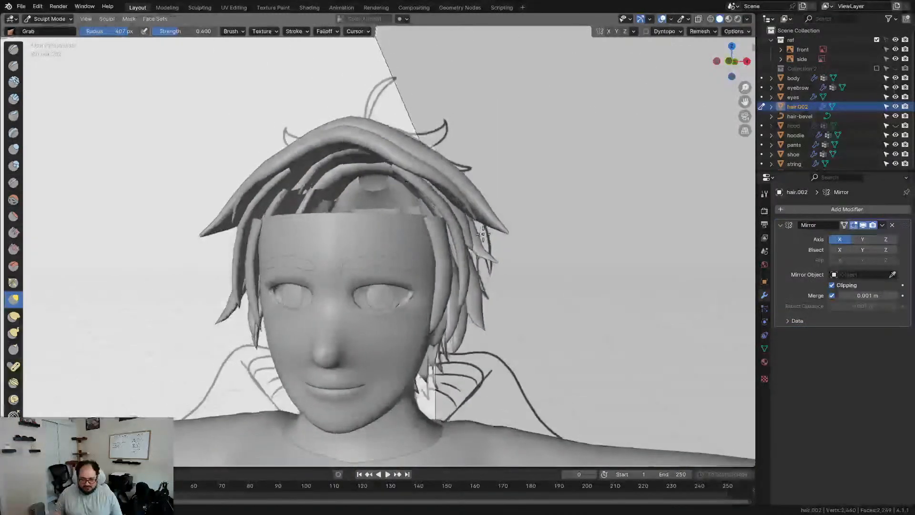
{"action": "scroll", "coordinate": [488, 233], "scroll_direction": "up", "scroll_amount": 2}
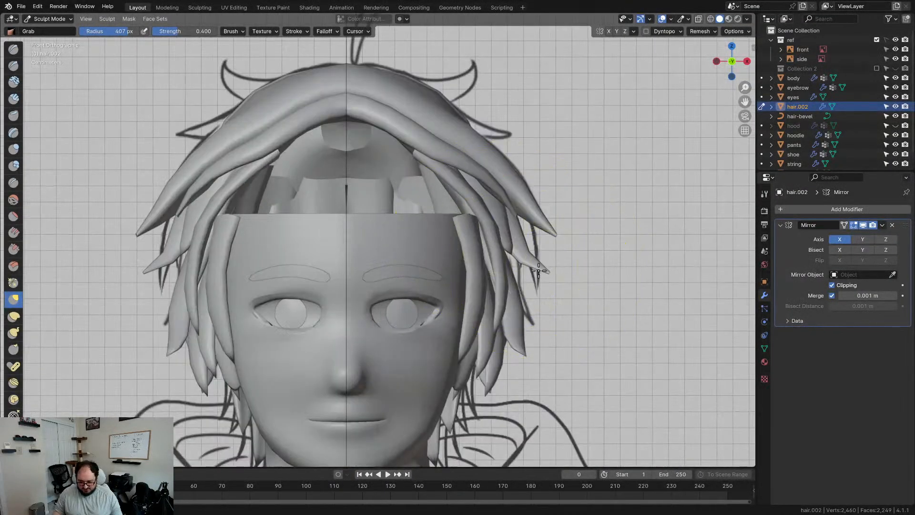
{"action": "left_click_drag", "start_coordinate": [537, 272], "coordinate": [537, 229]}
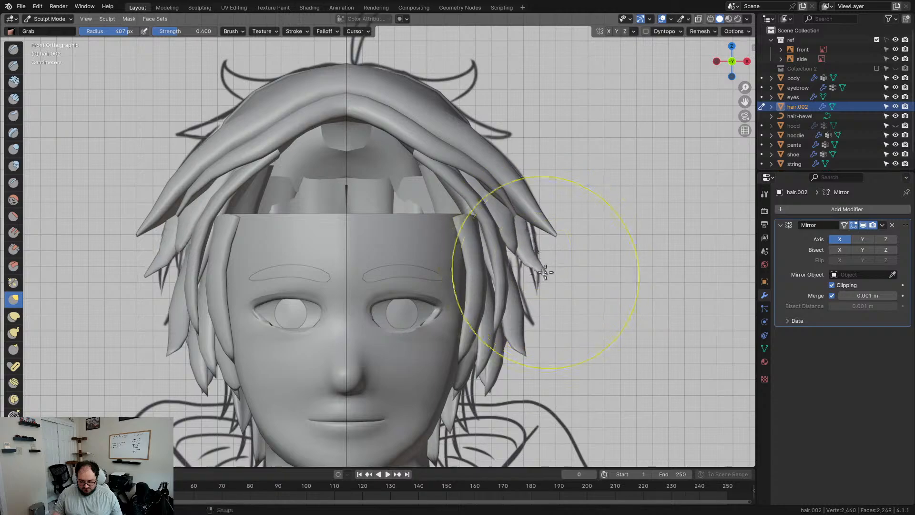
{"action": "left_click_drag", "start_coordinate": [563, 217], "coordinate": [545, 244]}
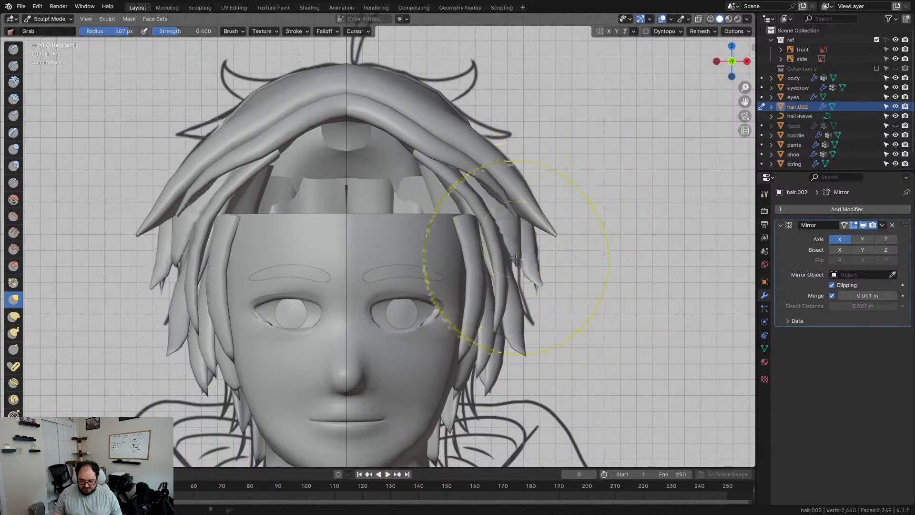
{"action": "left_click_drag", "start_coordinate": [529, 267], "coordinate": [529, 259]}
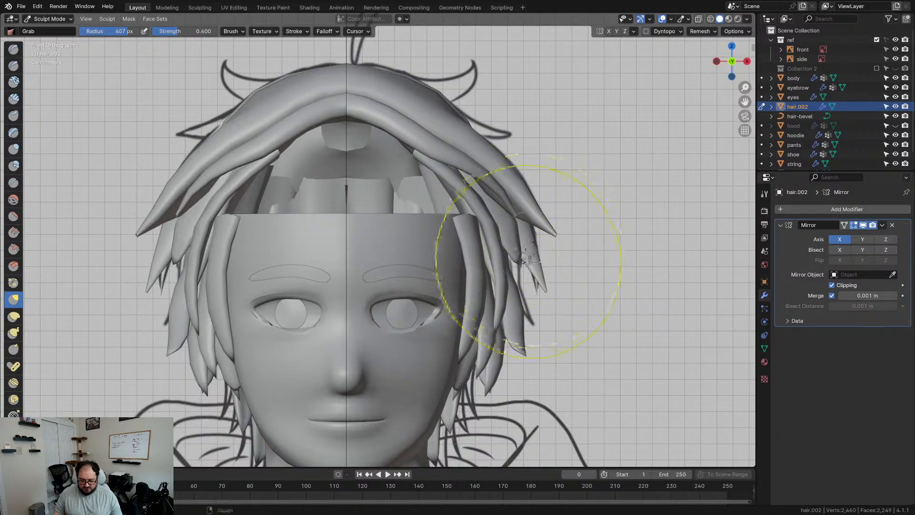
{"action": "scroll", "coordinate": [456, 258], "scroll_direction": "down", "scroll_amount": 1}
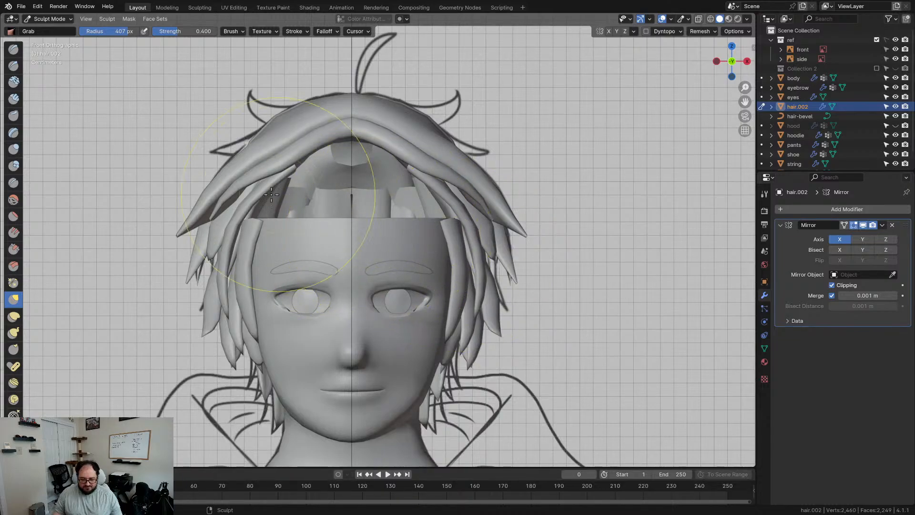
{"action": "mouse_move", "coordinate": [456, 200]}
{"action": "middle_mouse_down"}
{"action": "mouse_move", "coordinate": [337, 214]}
{"action": "mouse_move", "coordinate": [308, 281]}
{"action": "mouse_move", "coordinate": [347, 198]}
{"action": "middle_mouse_up"}
{"action": "scroll", "coordinate": [311, 179], "scroll_direction": "up", "scroll_amount": 3}
{"action": "scroll", "coordinate": [314, 171], "scroll_direction": "down", "scroll_amount": 4}
{"action": "scroll", "coordinate": [347, 195], "scroll_direction": "up", "scroll_amount": 3}
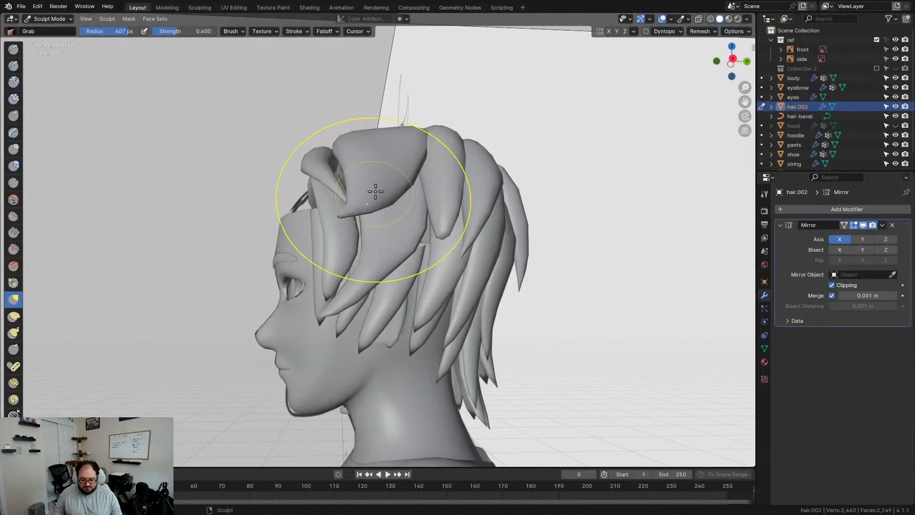
- Delete the narrow strand directly behind the large upper side strand in Edit Mode
{"action": "mouse_move", "coordinate": [338, 214]}
{"action": "middle_mouse_down"}
{"action": "mouse_move", "coordinate": [434, 232]}
{"action": "mouse_move", "coordinate": [316, 202]}
{"action": "mouse_move", "coordinate": [368, 206]}
{"action": "mouse_move", "coordinate": [423, 192]}
{"action": "mouse_move", "coordinate": [430, 207]}
{"action": "mouse_move", "coordinate": [433, 184]}
{"action": "mouse_move", "coordinate": [429, 225]}
{"action": "mouse_move", "coordinate": [505, 212]}
{"action": "mouse_move", "coordinate": [540, 229]}
{"action": "mouse_move", "coordinate": [429, 255]}
{"action": "middle_mouse_up"}
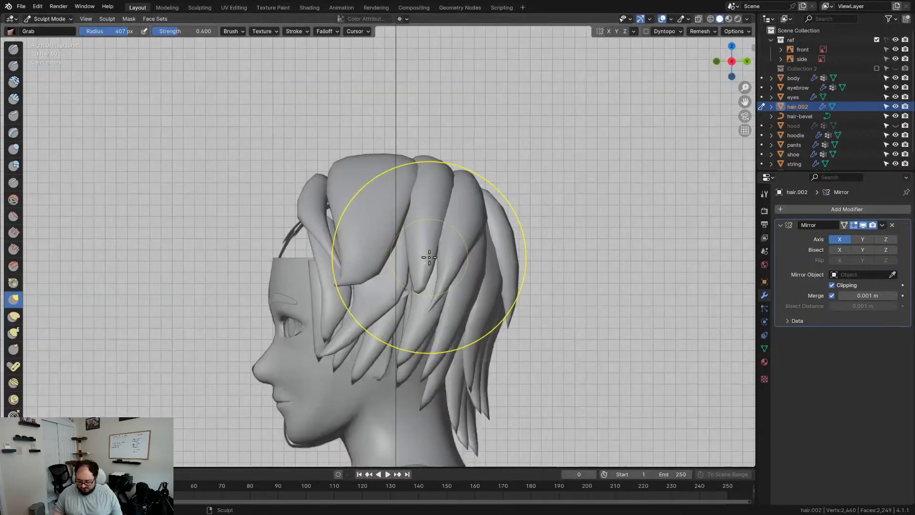
{"action": "scroll", "coordinate": [428, 258], "scroll_direction": "up", "scroll_amount": 2}
{"action": "key", "text": "Tab"}
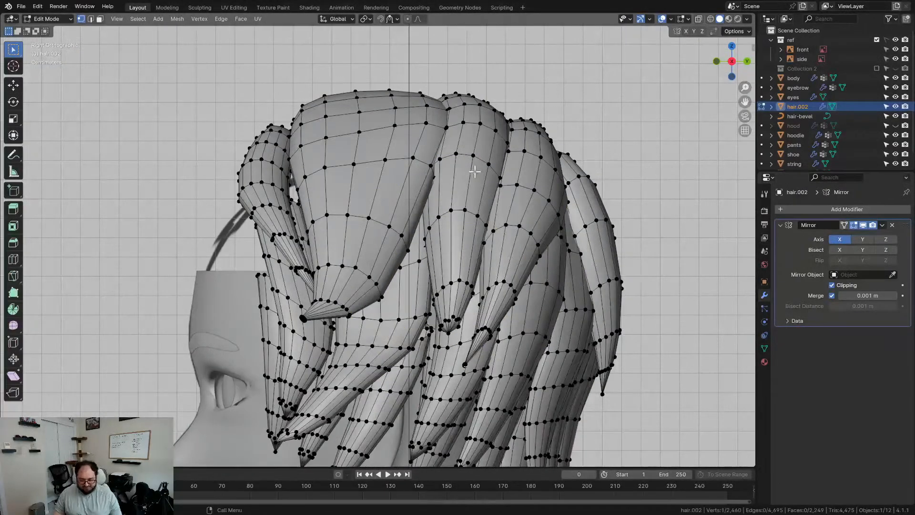
{"action": "key", "text": "l"}
{"action": "key", "text": "x"}
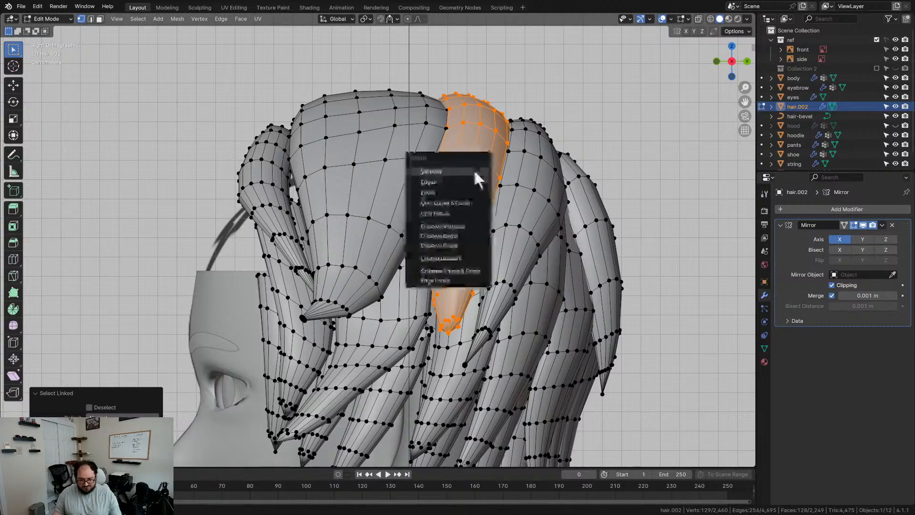
{"action": "left_click", "coordinate": [475, 174]}
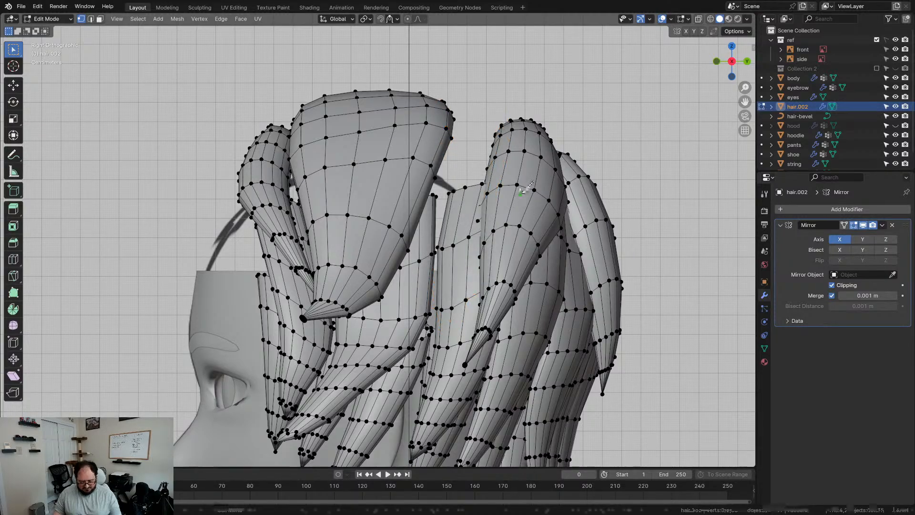
- Enlarge the strand behind the new gap and move it -0.017749 m along Y toward the large upper strand
{"action": "key", "text": "l"}
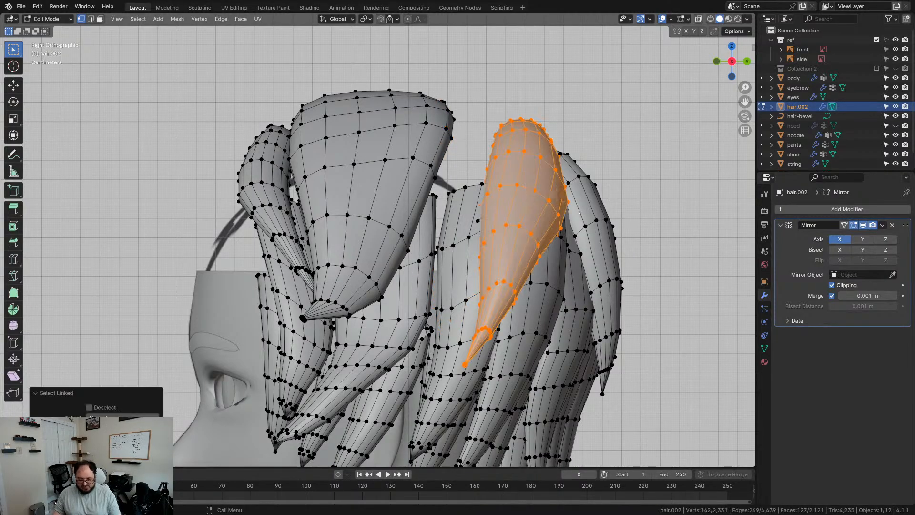
{"action": "key", "text": "s"}
{"action": "left_click", "coordinate": [616, 227]}
{"action": "key", "text": "g"}
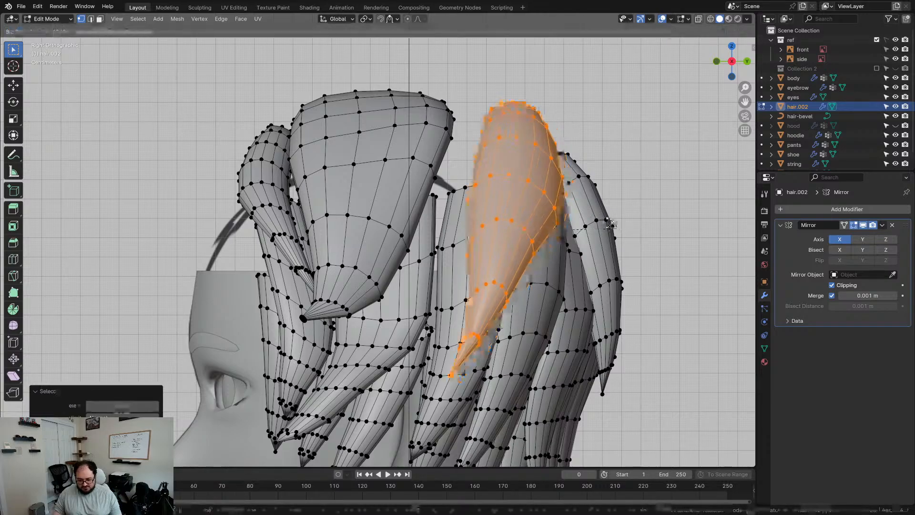
{"action": "left_click", "coordinate": [582, 218]}
- Widen the strand along Y in two passes, ending with a 1.051 scale, and nudge it -0.001356 m along Y between them
{"action": "key", "text": "s"}
{"action": "key", "text": "y"}
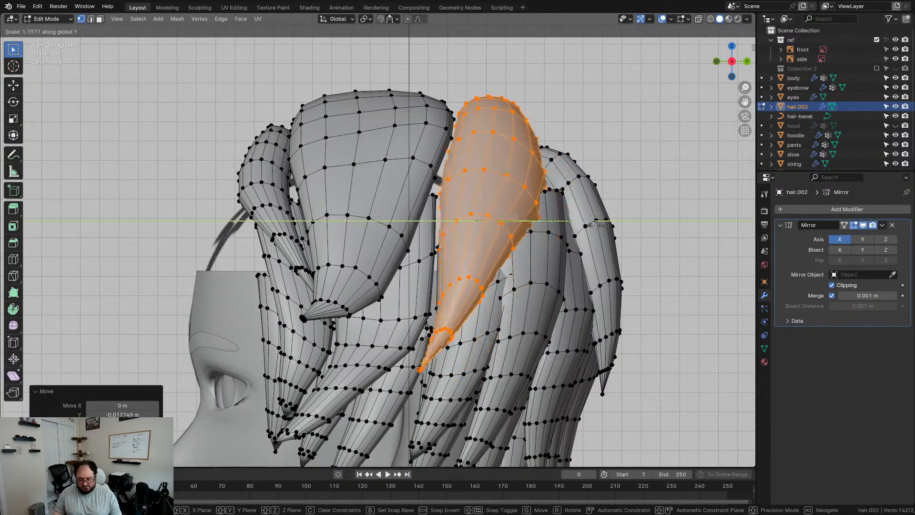
{"action": "left_click", "coordinate": [630, 231]}
{"action": "key", "text": "g"}
{"action": "left_click", "coordinate": [630, 230]}
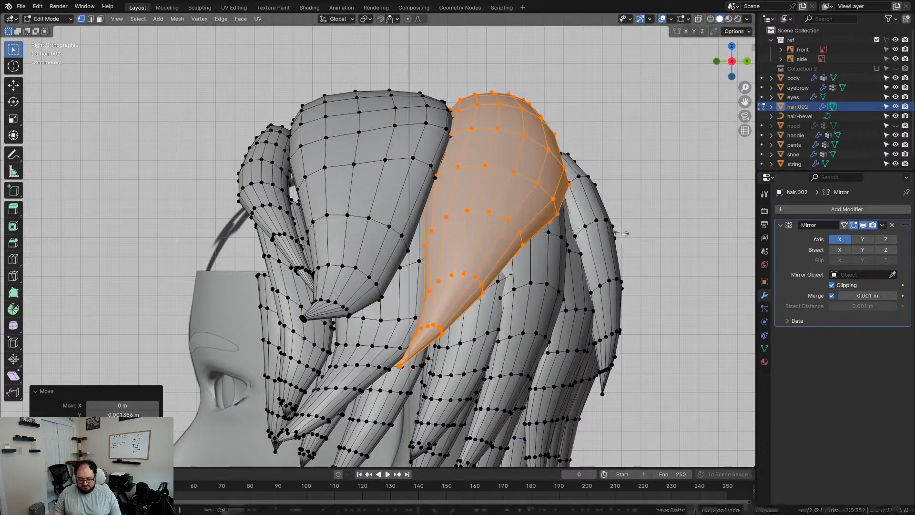
{"action": "key", "text": "s"}
{"action": "key", "text": "y"}
{"action": "left_click", "coordinate": [617, 230]}
{"action": "scroll", "coordinate": [496, 225], "scroll_direction": "down", "scroll_amount": 2}
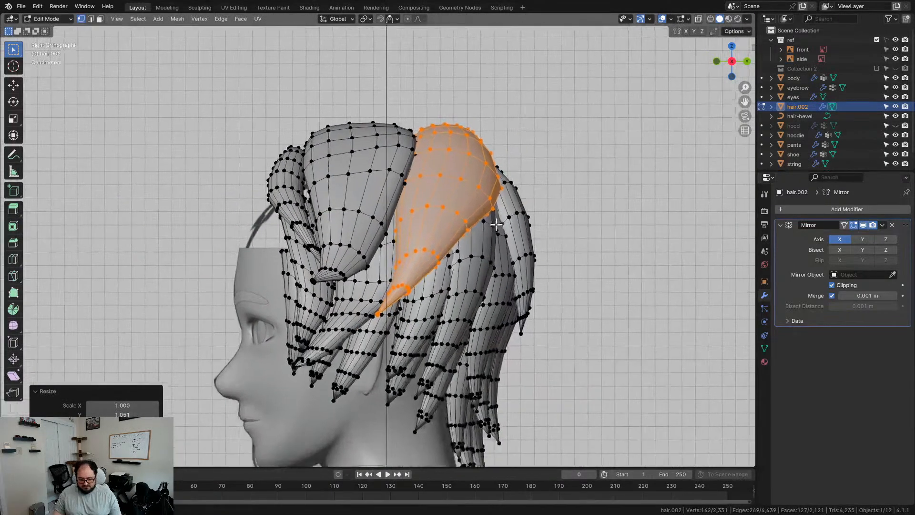
- Select the edge loop near the widened strand's tip, grow the selection, and move it 0.014298 m along Y
{"action": "scroll", "coordinate": [410, 293], "scroll_direction": "up", "scroll_amount": 2}
{"action": "left_click", "coordinate": [406, 295], "text": "alt"}
{"action": "key", "text": "ctrl+KP_Add"}
{"action": "key", "text": "g"}
{"action": "left_click", "coordinate": [485, 301]}
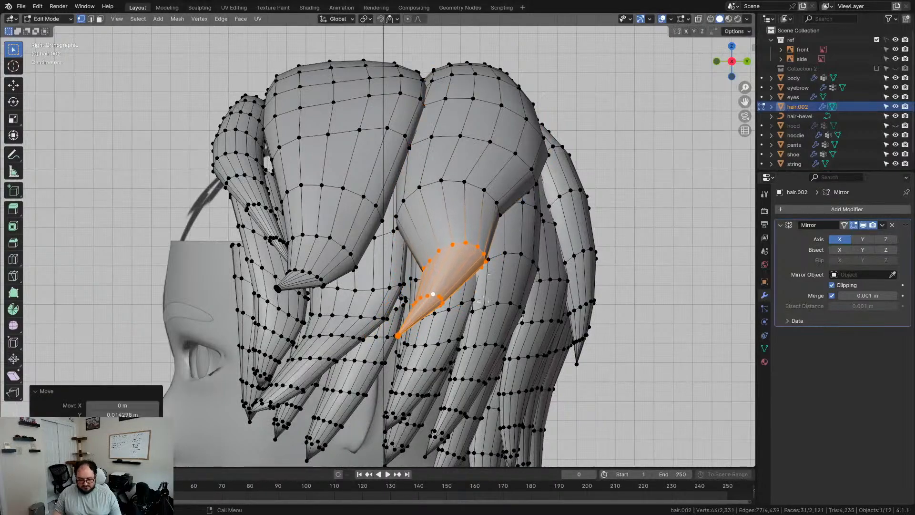
- Grow the tip selection further, rotate it, and move it 0.006903 m along Y to bend the strand's end
{"action": "key", "text": "ctrl+KP_Add"}
{"action": "right_click", "coordinate": [484, 273]}
{"action": "left_click", "coordinate": [484, 274]}
{"action": "key", "text": "r"}
{"action": "left_click", "coordinate": [553, 272]}
{"action": "key", "text": "g"}
{"action": "left_click", "coordinate": [552, 271]}
- Switch to Sculpt Mode and adjust the widened strand with the Grab brush from above
{"action": "middle_click_drag", "start_coordinate": [552, 271], "coordinate": [528, 210]}
{"action": "key", "text": "ctrl+Tab"}
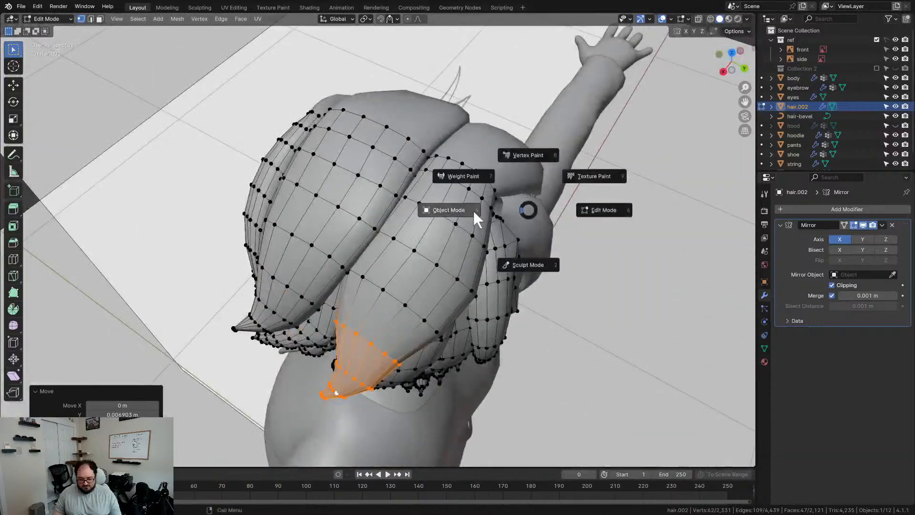
{"action": "left_click", "coordinate": [516, 258]}
{"action": "left_click_drag", "start_coordinate": [522, 233], "coordinate": [501, 219]}
- Examine the upper strands from the side, back and front against the reference outline
{"action": "mouse_move", "coordinate": [507, 226]}
{"action": "middle_mouse_down"}
{"action": "mouse_move", "coordinate": [560, 205]}
{"action": "mouse_move", "coordinate": [561, 179]}
{"action": "mouse_move", "coordinate": [419, 141]}
{"action": "middle_mouse_up"}
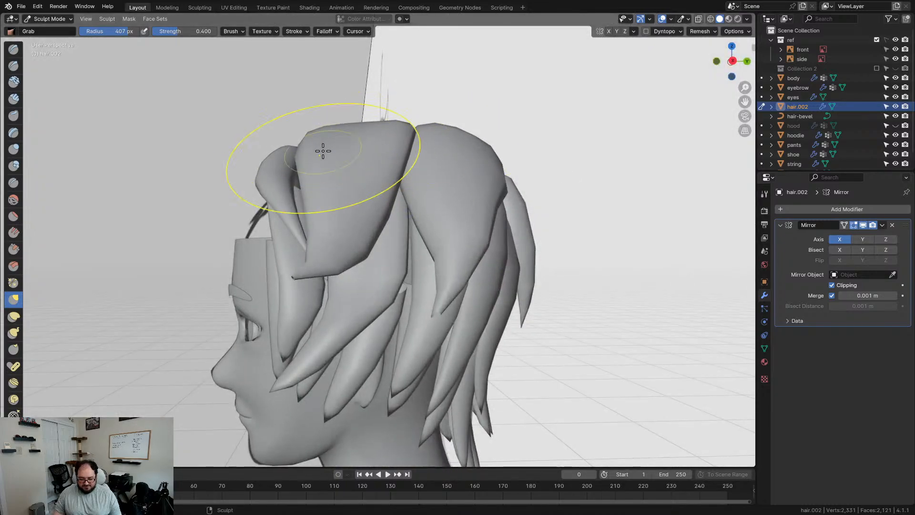
{"action": "mouse_move", "coordinate": [317, 167]}
{"action": "middle_mouse_down"}
{"action": "mouse_move", "coordinate": [368, 214]}
{"action": "mouse_move", "coordinate": [407, 151]}
{"action": "middle_mouse_up"}
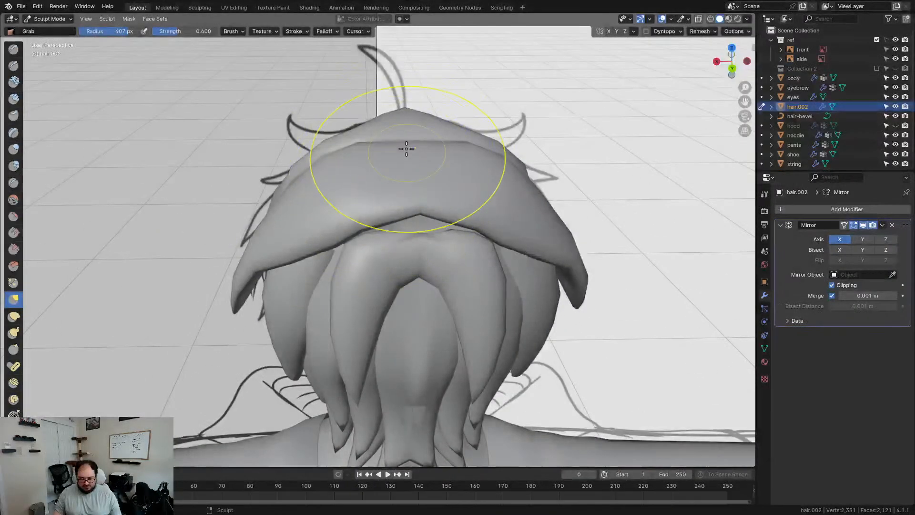
{"action": "middle_click_drag", "start_coordinate": [405, 109], "coordinate": [449, 163]}
{"action": "key", "text": "KP_1"}
{"action": "scroll", "coordinate": [487, 173], "scroll_direction": "up", "scroll_amount": 2}
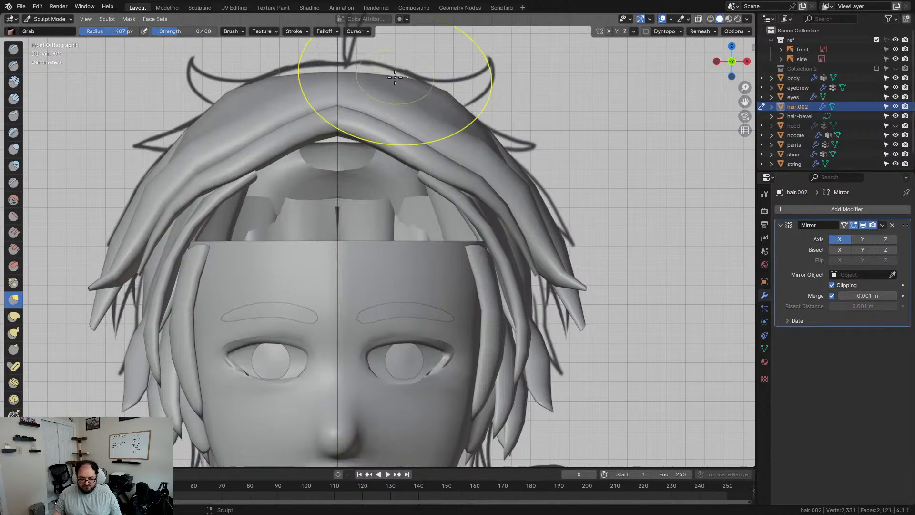
{"action": "middle_click_drag", "start_coordinate": [392, 85], "coordinate": [390, 89]}
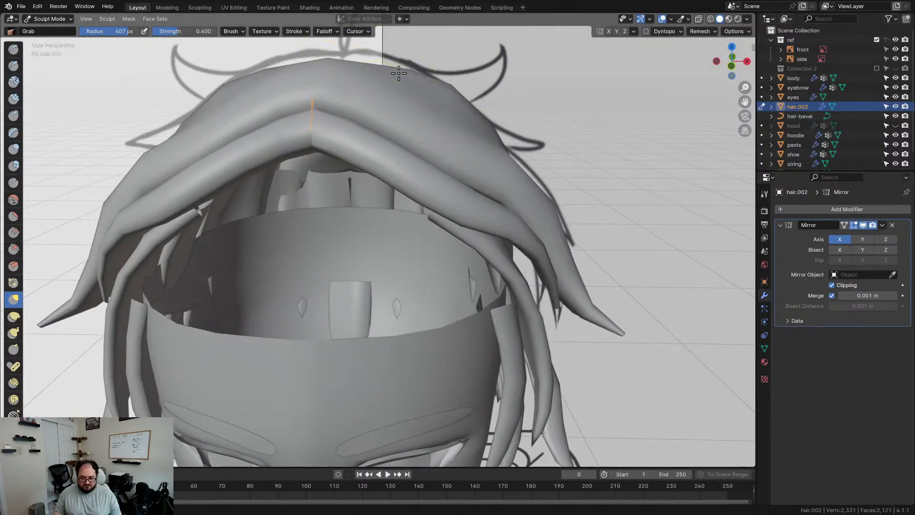
{"action": "mouse_move", "coordinate": [448, 139]}
{"action": "middle_mouse_down"}
{"action": "mouse_move", "coordinate": [498, 128]}
{"action": "mouse_move", "coordinate": [387, 178]}
{"action": "mouse_move", "coordinate": [364, 170]}
{"action": "mouse_move", "coordinate": [429, 205]}
{"action": "middle_mouse_up"}
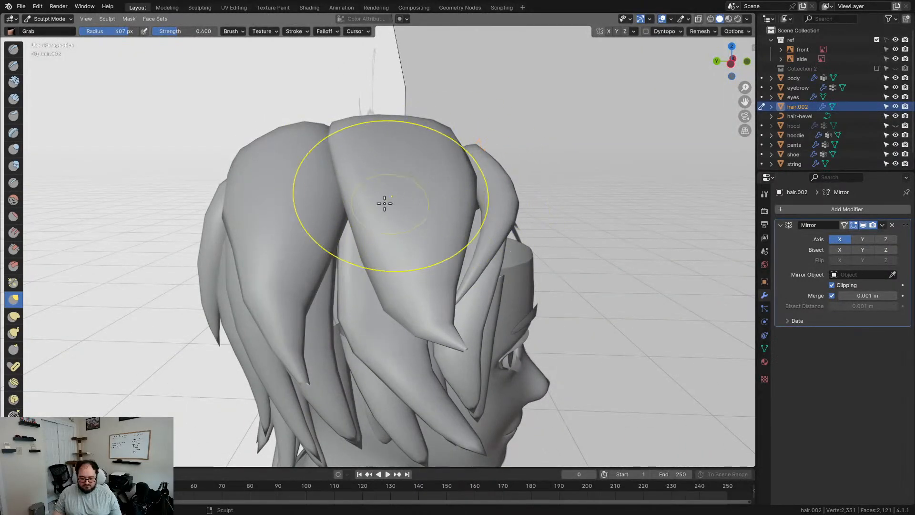
{"action": "mouse_move", "coordinate": [247, 180]}
{"action": "middle_mouse_down"}
{"action": "mouse_move", "coordinate": [286, 206]}
{"action": "mouse_move", "coordinate": [347, 176]}
{"action": "mouse_move", "coordinate": [453, 184]}
{"action": "middle_mouse_up"}
- Grab the widened back strand's crown, outer edge and tip into shape from behind
{"action": "scroll", "coordinate": [453, 184], "scroll_direction": "up", "scroll_amount": 2}
{"action": "mouse_move", "coordinate": [251, 214]}
{"action": "left_mouse_down"}
{"action": "mouse_move", "coordinate": [248, 277]}
{"action": "mouse_move", "coordinate": [247, 260]}
{"action": "mouse_move", "coordinate": [279, 222]}
{"action": "mouse_move", "coordinate": [276, 211]}
{"action": "mouse_move", "coordinate": [296, 198]}
{"action": "left_mouse_up"}
{"action": "left_click_drag", "start_coordinate": [355, 175], "coordinate": [353, 177]}
{"action": "left_click_drag", "start_coordinate": [414, 142], "coordinate": [413, 149]}
{"action": "left_click_drag", "start_coordinate": [262, 238], "coordinate": [238, 234]}
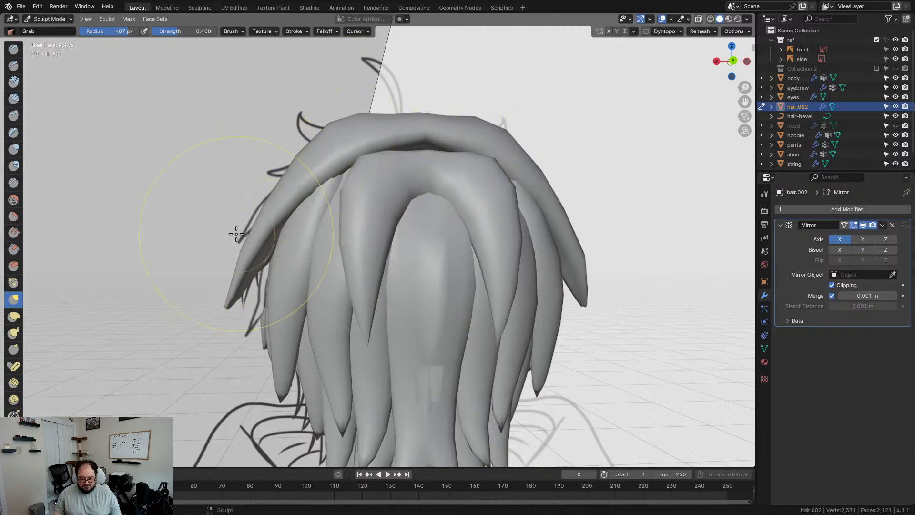
{"action": "mouse_move", "coordinate": [230, 275]}
{"action": "left_mouse_down"}
{"action": "mouse_move", "coordinate": [225, 308]}
{"action": "mouse_move", "coordinate": [241, 301]}
{"action": "left_mouse_up"}
{"action": "left_click_drag", "start_coordinate": [254, 257], "coordinate": [249, 249]}
{"action": "left_click_drag", "start_coordinate": [276, 210], "coordinate": [272, 206]}
- Switch to the Inflate/Deflate brush for the strands at the back of the head
{"action": "scroll", "coordinate": [341, 252], "scroll_direction": "down", "scroll_amount": 2}
{"action": "mouse_move", "coordinate": [347, 255]}
{"action": "middle_mouse_down"}
{"action": "mouse_move", "coordinate": [432, 271]}
{"action": "mouse_move", "coordinate": [460, 221]}
{"action": "middle_mouse_up"}
{"action": "middle_click_drag", "start_coordinate": [339, 238], "coordinate": [453, 235]}
{"action": "scroll", "coordinate": [451, 205], "scroll_direction": "up", "scroll_amount": 3}
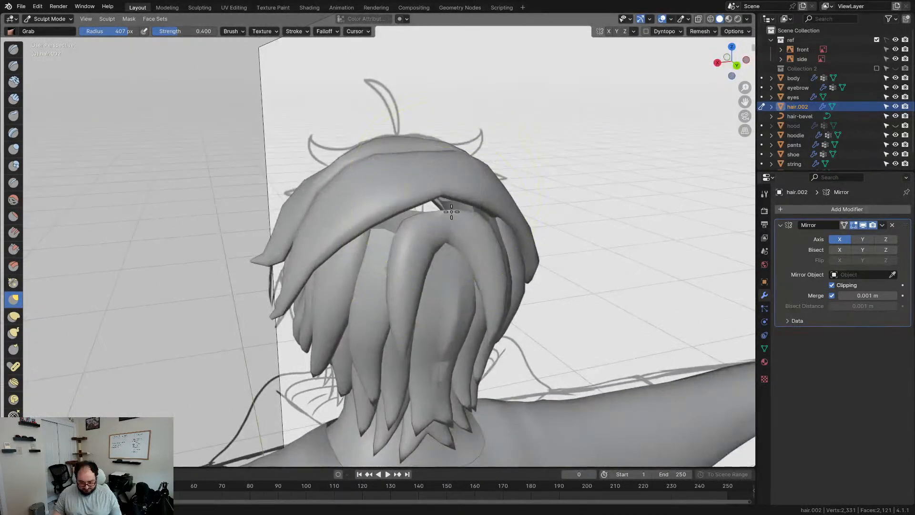
{"action": "left_click", "coordinate": [13, 148]}
{"action": "scroll", "coordinate": [334, 215], "scroll_direction": "up", "scroll_amount": 3}
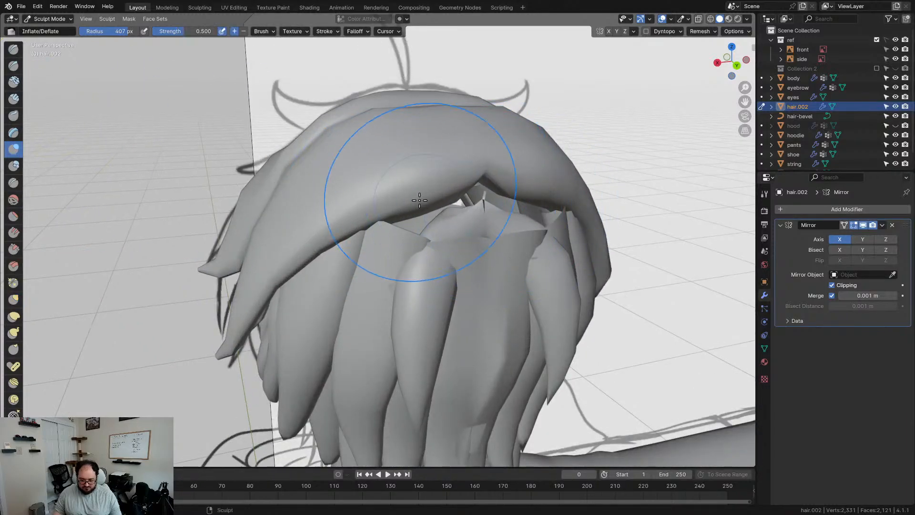
- Recalculate the normals of all hair geometry to the outside and return to Sculpt Mode
{"action": "scroll", "coordinate": [423, 199], "scroll_direction": "down", "scroll_amount": 5}
{"action": "key", "text": "Tab"}
{"action": "key", "text": "a"}
{"action": "key", "text": "q"}
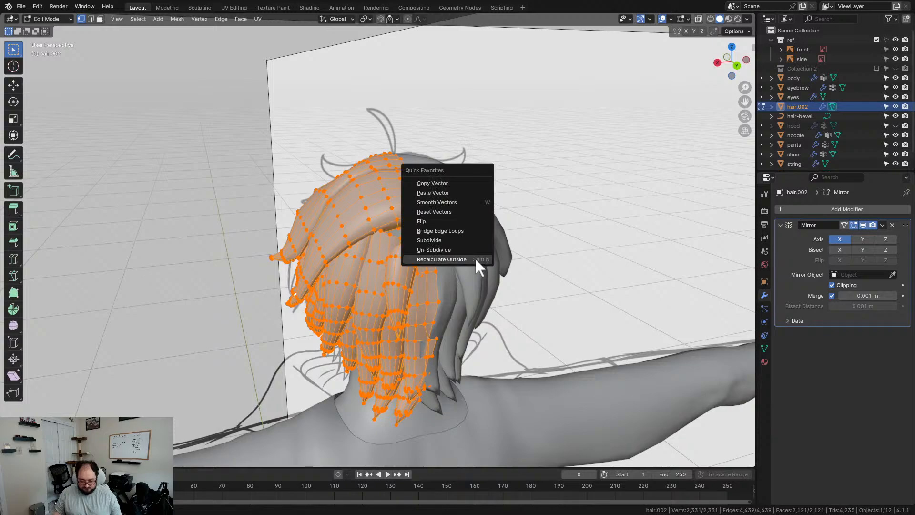
{"action": "left_click", "coordinate": [470, 258]}
{"action": "key", "text": "Tab"}
{"action": "scroll", "coordinate": [441, 236], "scroll_direction": "up", "scroll_amount": 1}
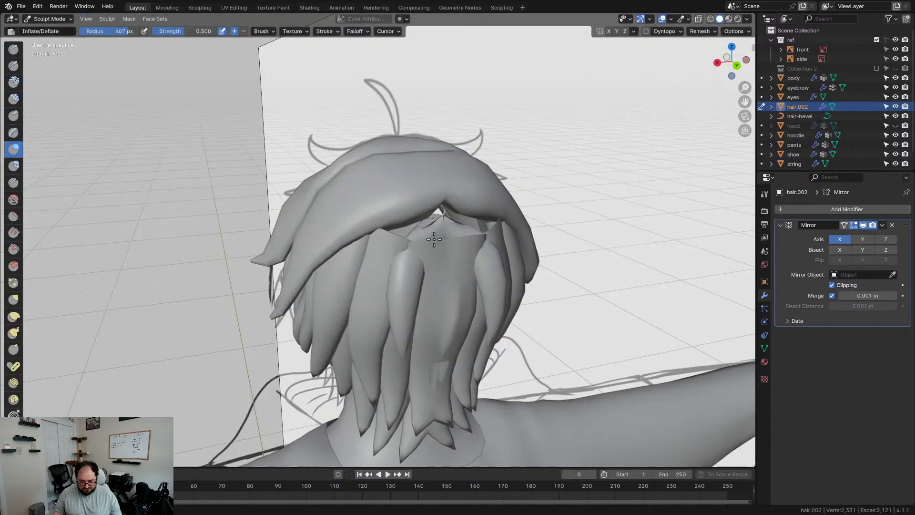
- Delete the short overlapping strand near the centre back in Edit Mode
{"action": "scroll", "coordinate": [450, 243], "scroll_direction": "up", "scroll_amount": 2}
{"action": "middle_click_drag", "start_coordinate": [450, 243], "coordinate": [425, 233]}
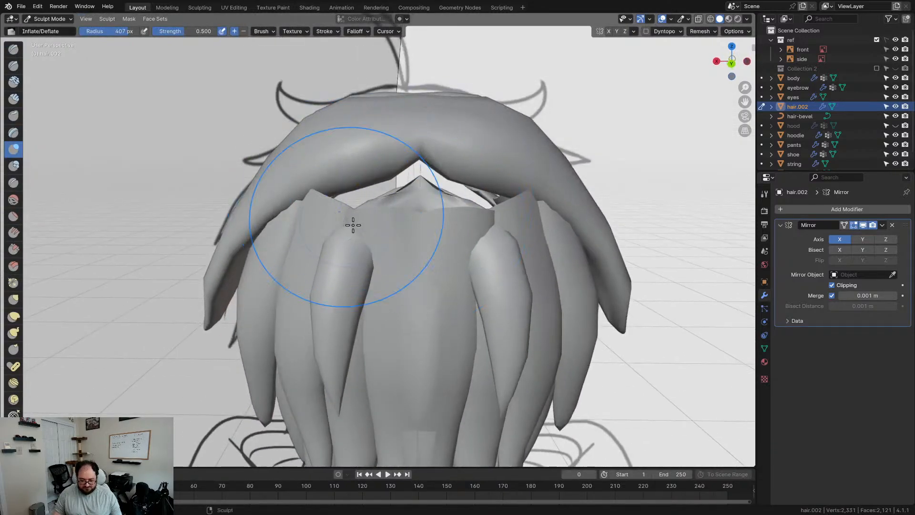
{"action": "middle_click_drag", "start_coordinate": [367, 276], "coordinate": [392, 282]}
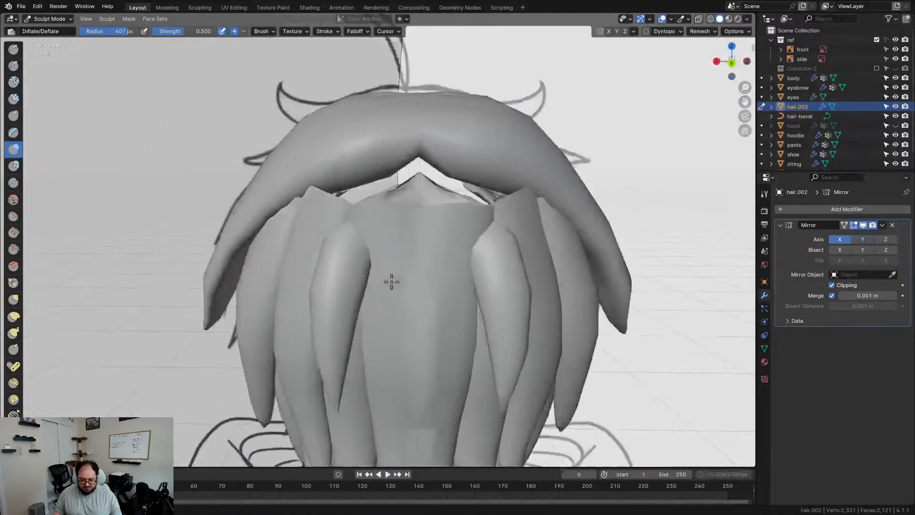
{"action": "mouse_move", "coordinate": [498, 288]}
{"action": "middle_mouse_down"}
{"action": "mouse_move", "coordinate": [551, 280]}
{"action": "mouse_move", "coordinate": [492, 286]}
{"action": "mouse_move", "coordinate": [453, 265]}
{"action": "mouse_move", "coordinate": [556, 267]}
{"action": "mouse_move", "coordinate": [419, 266]}
{"action": "mouse_move", "coordinate": [449, 272]}
{"action": "middle_mouse_up"}
{"action": "scroll", "coordinate": [514, 284], "scroll_direction": "down", "scroll_amount": 1}
{"action": "key", "text": "Tab"}
{"action": "scroll", "coordinate": [481, 280], "scroll_direction": "up", "scroll_amount": 2}
{"action": "key", "text": "alt+a"}
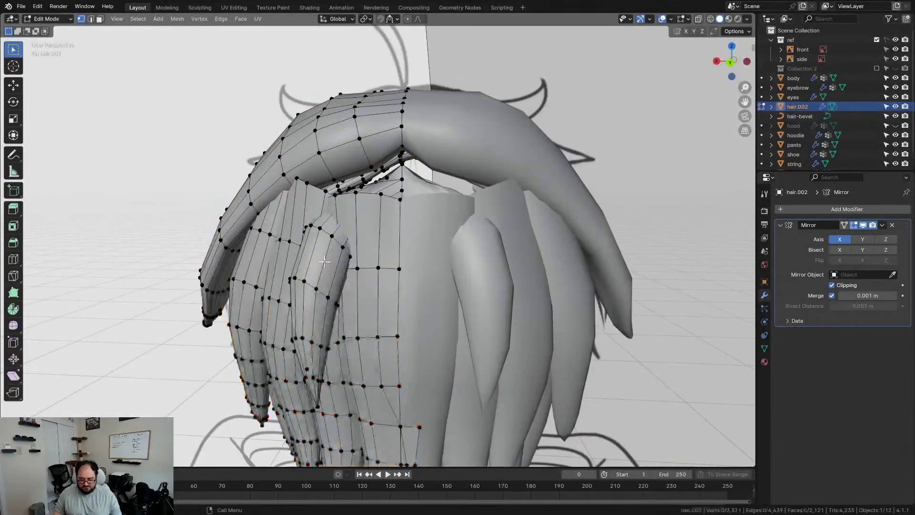
{"action": "key", "text": "l"}
{"action": "key", "text": "x"}
{"action": "left_click", "coordinate": [326, 263]}
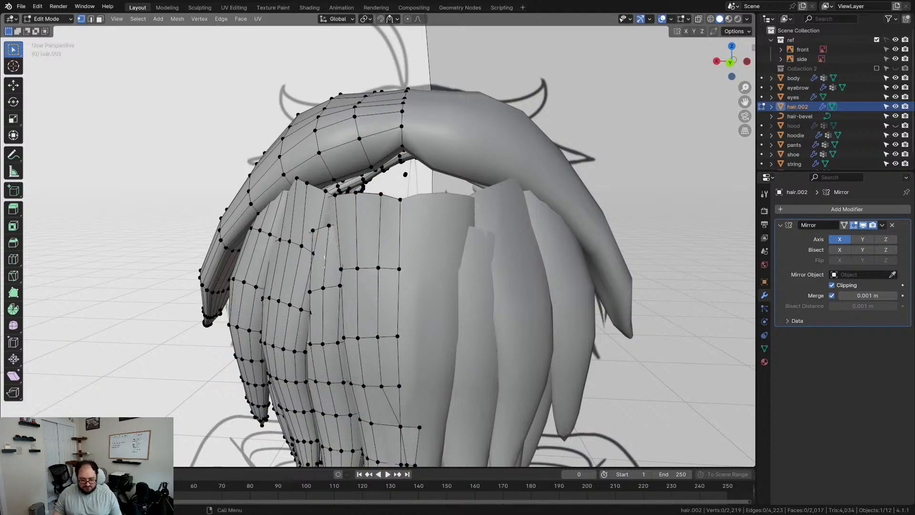
- Delete the stray vertices floating beneath the wide upper back strand near the centre seam
{"action": "scroll", "coordinate": [447, 148], "scroll_direction": "up", "scroll_amount": 4}
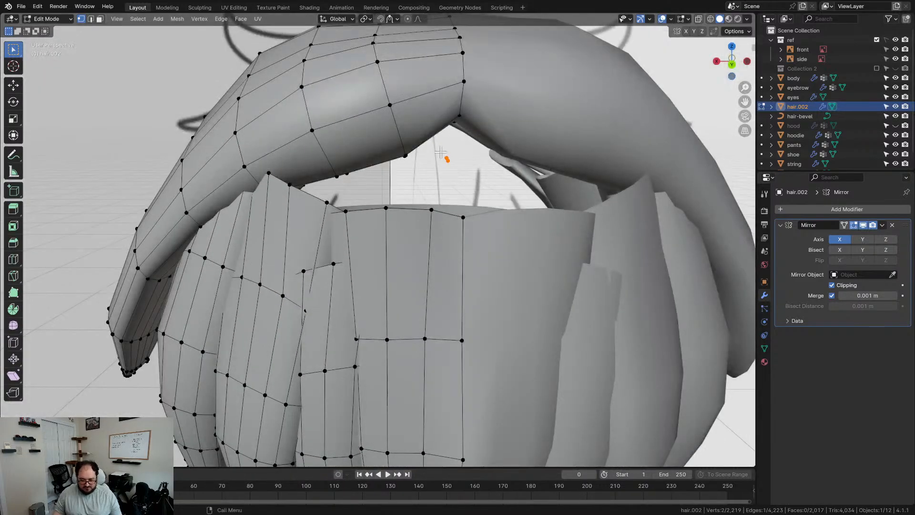
{"action": "key", "text": "x"}
{"action": "left_click", "coordinate": [471, 180]}
- Extrude the centre back strand's open top edge up beneath the wide upper strand, then scale and reposition it in side view
{"action": "middle_click_drag", "start_coordinate": [404, 214], "coordinate": [492, 221]}
{"action": "key", "text": "KP_3"}
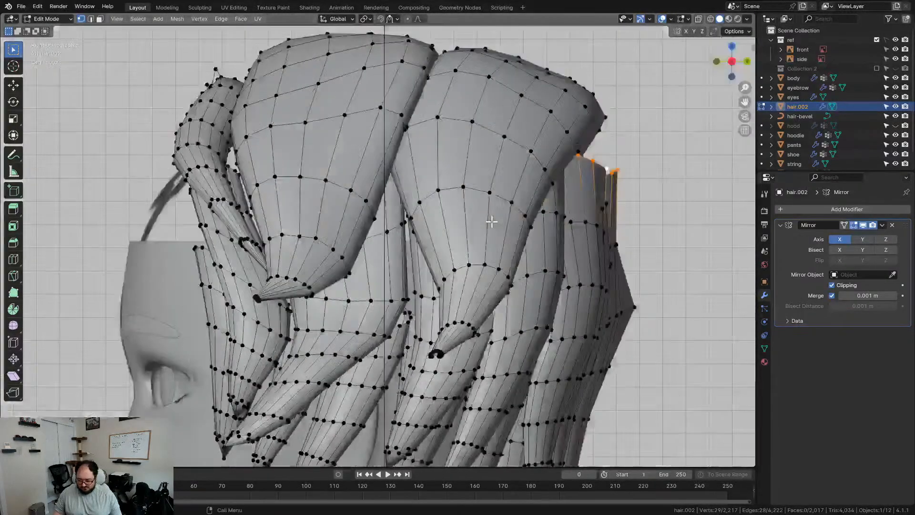
{"action": "key", "text": "g"}
{"action": "left_click", "coordinate": [689, 108]}
{"action": "key", "text": "s"}
{"action": "left_click", "coordinate": [667, 123]}
{"action": "key", "text": "g"}
{"action": "left_click", "coordinate": [678, 120]}
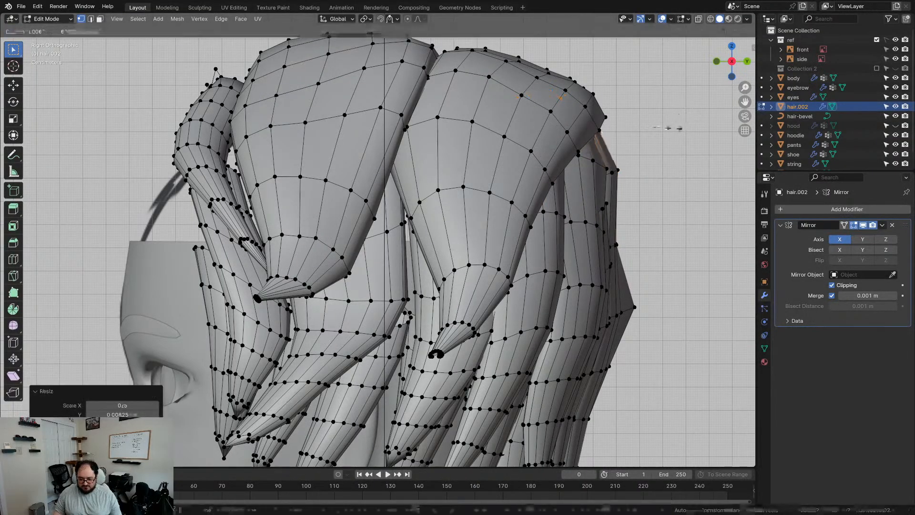
- Move the extruded edge -0.006919 m along X and -0.000443 m along Y to the centre seam
{"action": "middle_click_drag", "start_coordinate": [680, 130], "coordinate": [537, 187]}
{"action": "key", "text": "g"}
{"action": "left_click", "coordinate": [585, 185]}
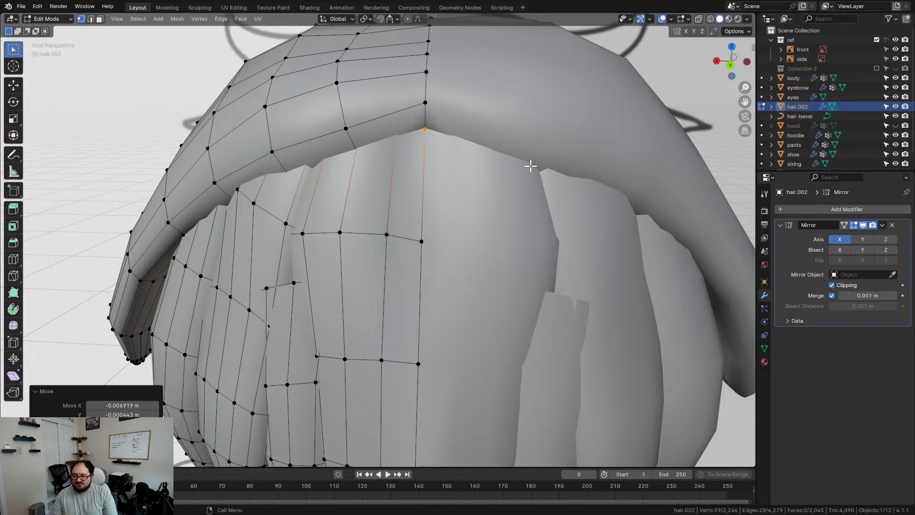
- Select an edge loop on the centre back strand, reposition it, and return to Sculpt Mode
{"action": "mouse_move", "coordinate": [530, 165]}
{"action": "middle_mouse_down"}
{"action": "mouse_move", "coordinate": [420, 258]}
{"action": "mouse_move", "coordinate": [377, 264]}
{"action": "mouse_move", "coordinate": [505, 253]}
{"action": "mouse_move", "coordinate": [415, 282]}
{"action": "mouse_move", "coordinate": [415, 254]}
{"action": "middle_mouse_up"}
{"action": "left_click", "coordinate": [416, 262], "text": "alt"}
{"action": "key", "text": "g"}
{"action": "left_click", "coordinate": [351, 263]}
{"action": "key", "text": "ctrl+Tab"}
{"action": "left_click_drag", "start_coordinate": [416, 254], "coordinate": [403, 223]}
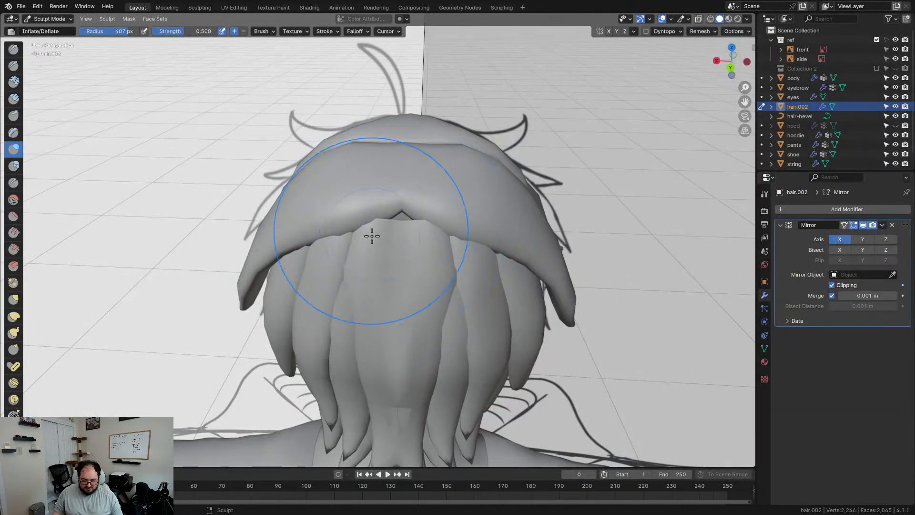
- Reshape the top front strand with the Grab brush, rounding its peak at the centre seam to follow the front reference outline
{"action": "middle_click_drag", "start_coordinate": [429, 267], "coordinate": [556, 248]}
{"action": "scroll", "coordinate": [398, 221], "scroll_direction": "down", "scroll_amount": 2}
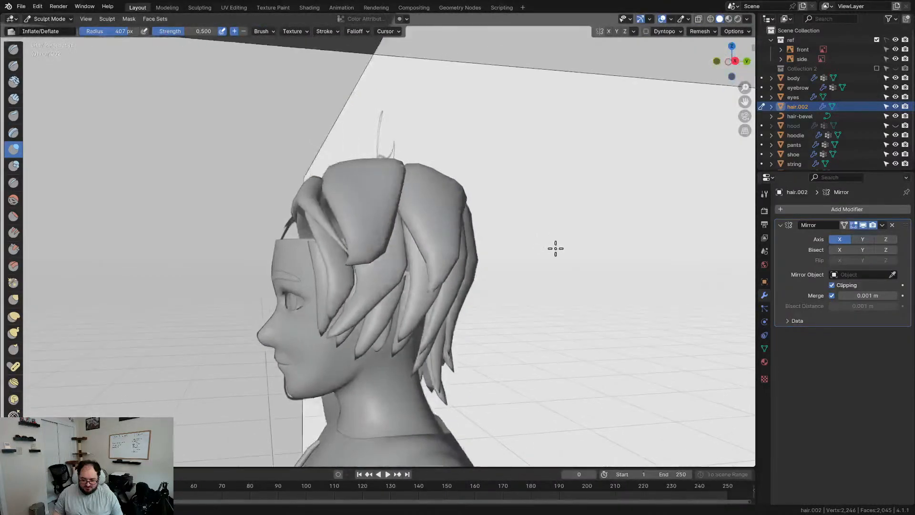
{"action": "scroll", "coordinate": [365, 221], "scroll_direction": "up", "scroll_amount": 2}
{"action": "middle_click_drag", "start_coordinate": [365, 221], "coordinate": [294, 234]}
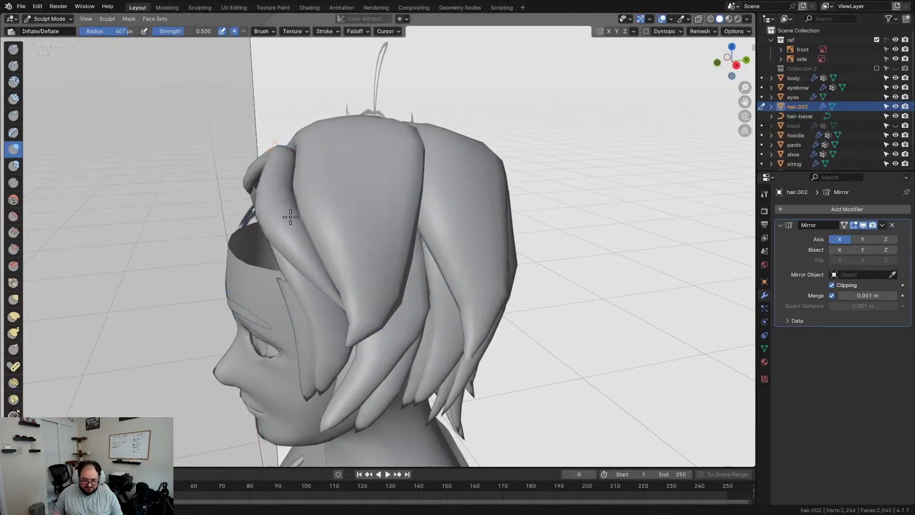
{"action": "middle_click_drag", "start_coordinate": [275, 145], "coordinate": [378, 253]}
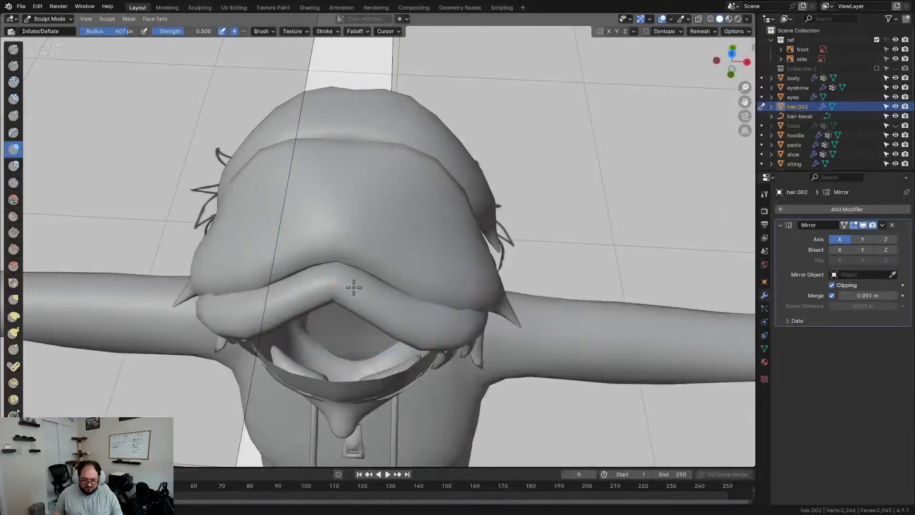
{"action": "middle_click_drag", "start_coordinate": [299, 262], "coordinate": [281, 292]}
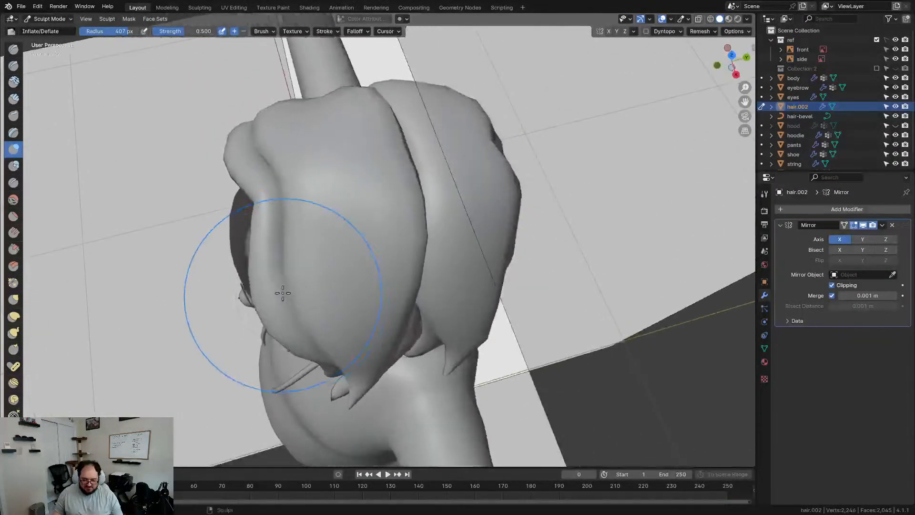
{"action": "key", "text": "g"}
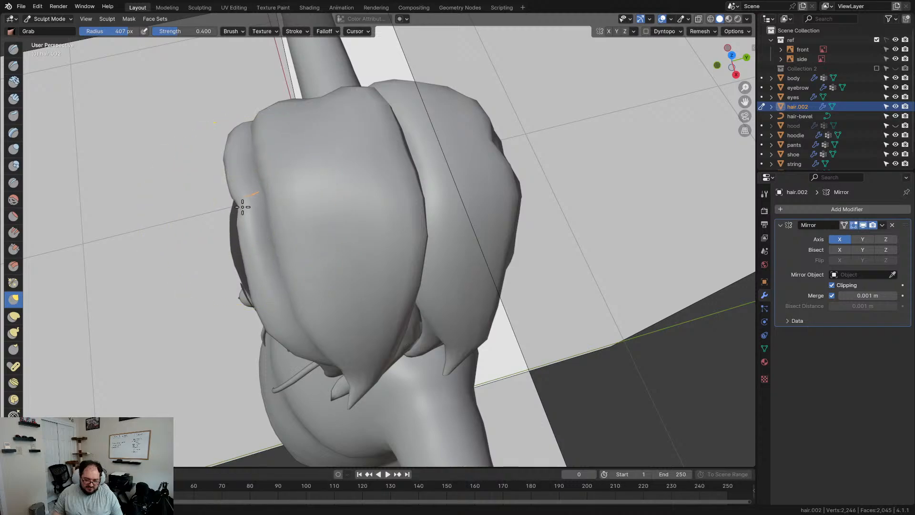
{"action": "middle_click_drag", "start_coordinate": [273, 201], "coordinate": [472, 162]}
{"action": "key", "text": "KP_1"}
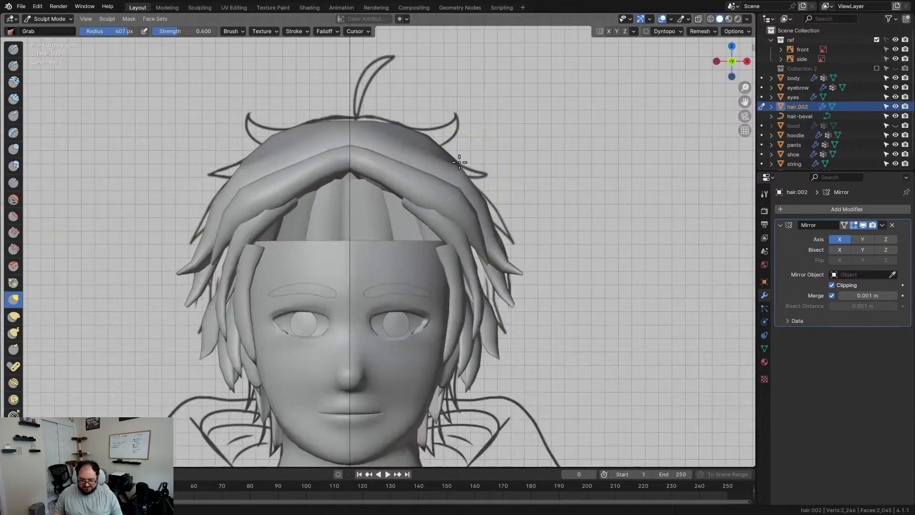
{"action": "mouse_move", "coordinate": [380, 139]}
{"action": "left_mouse_down"}
{"action": "mouse_move", "coordinate": [406, 184]}
{"action": "mouse_move", "coordinate": [419, 178]}
{"action": "mouse_move", "coordinate": [404, 164]}
{"action": "left_mouse_up"}
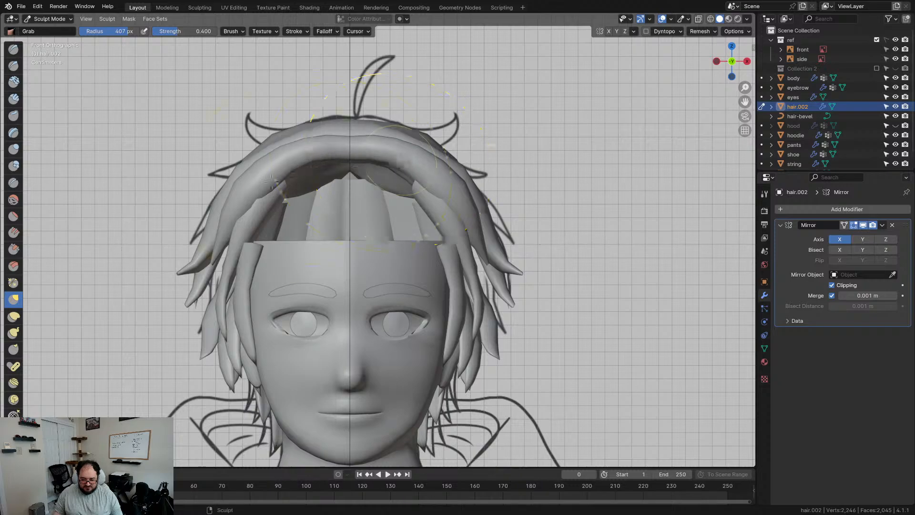
- Reposition the upper edge loops of the side strand beneath the outer temple strands and smooth its vertices
{"action": "middle_click_drag", "start_coordinate": [227, 274], "coordinate": [409, 238]}
{"action": "key", "text": "Tab"}
{"action": "scroll", "coordinate": [455, 225], "scroll_direction": "up", "scroll_amount": 3}
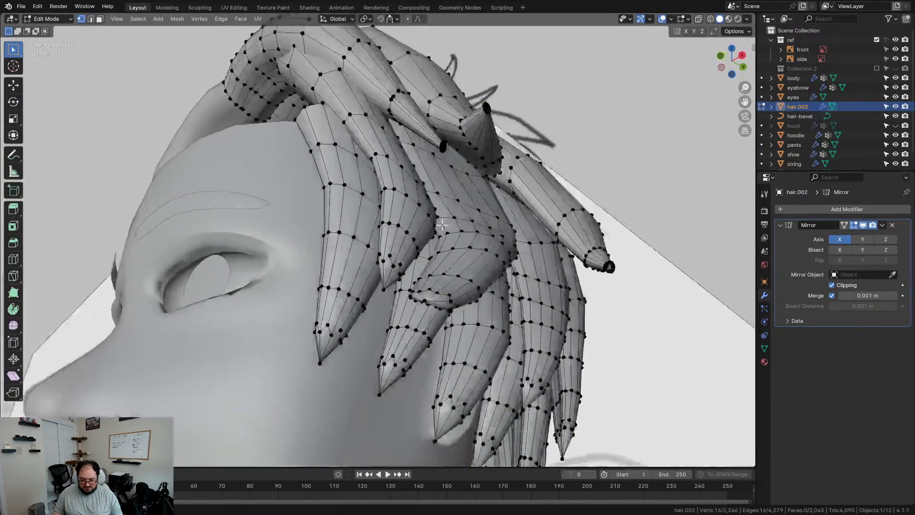
{"action": "middle_click_drag", "start_coordinate": [465, 187], "coordinate": [576, 300]}
{"action": "key", "text": "g"}
{"action": "left_click", "coordinate": [543, 246]}
{"action": "key", "text": "g"}
{"action": "left_click", "coordinate": [577, 256]}
{"action": "key", "text": "shift+r"}
{"action": "key", "text": "g"}
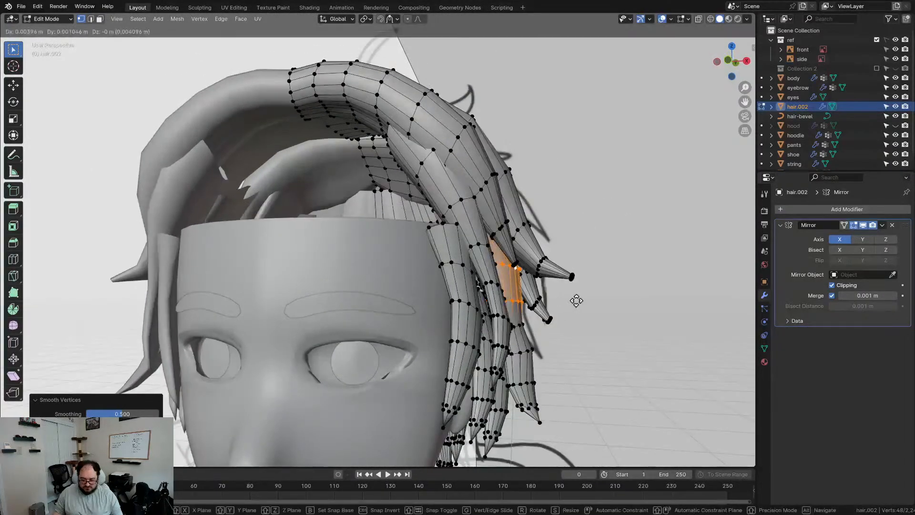
{"action": "right_click", "coordinate": [575, 301]}
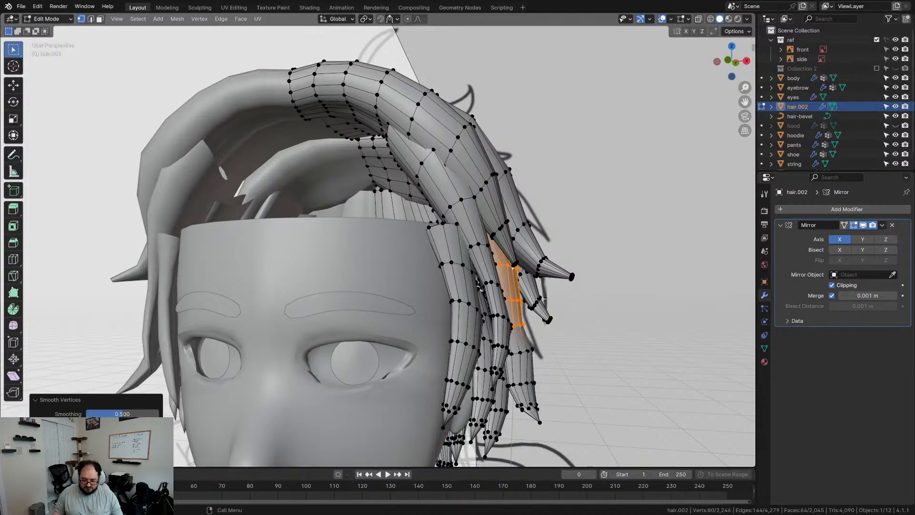
- Adjust the crown and lower back edge of the wide upper side strand with the Grab brush in side view
{"action": "middle_click_drag", "start_coordinate": [545, 298], "coordinate": [553, 317]}
{"action": "key", "text": "ctrl+Tab"}
{"action": "scroll", "coordinate": [491, 296], "scroll_direction": "down", "scroll_amount": 3}
{"action": "mouse_move", "coordinate": [491, 297]}
{"action": "middle_mouse_down"}
{"action": "mouse_move", "coordinate": [603, 288]}
{"action": "mouse_move", "coordinate": [425, 291]}
{"action": "mouse_move", "coordinate": [566, 298]}
{"action": "middle_mouse_up"}
{"action": "key", "text": "Tab"}
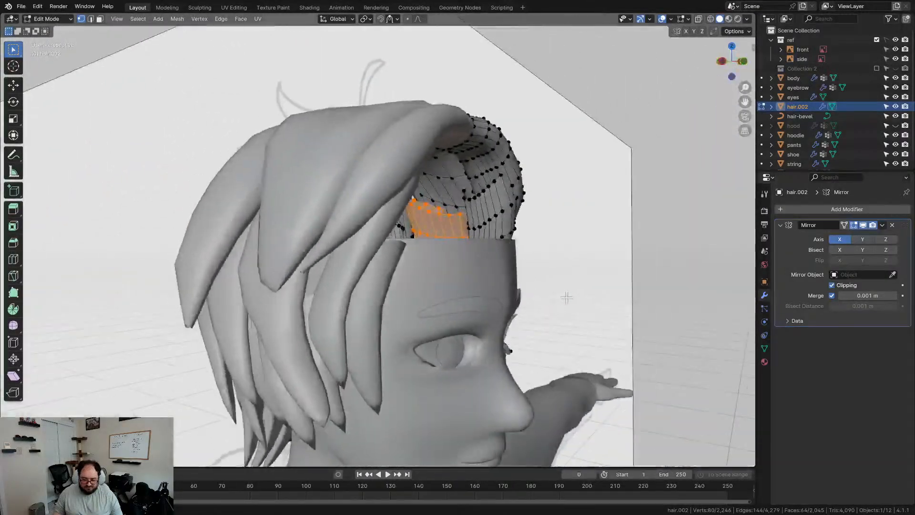
{"action": "scroll", "coordinate": [524, 294], "scroll_direction": "down", "scroll_amount": 5}
{"action": "middle_click_drag", "start_coordinate": [496, 289], "coordinate": [530, 287]}
{"action": "scroll", "coordinate": [491, 285], "scroll_direction": "up", "scroll_amount": 2}
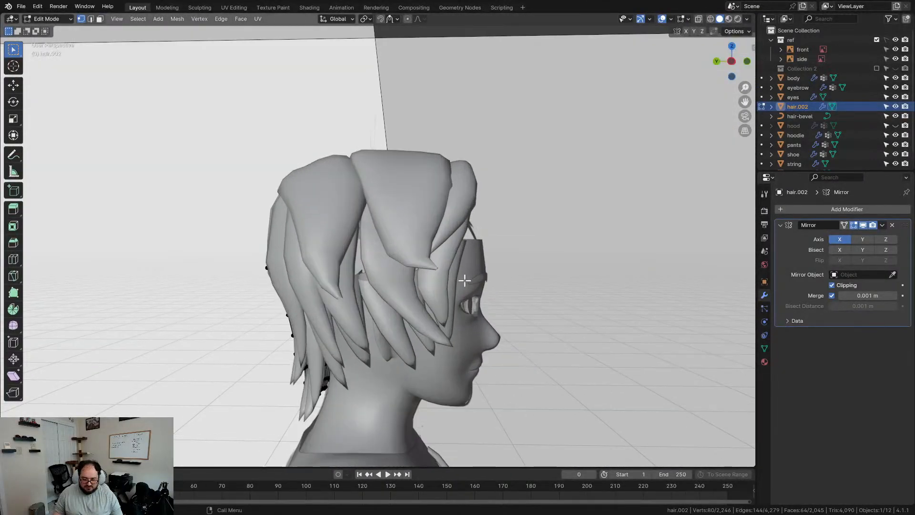
{"action": "key", "text": "KP_3"}
{"action": "key", "text": "Tab"}
{"action": "scroll", "coordinate": [429, 215], "scroll_direction": "up", "scroll_amount": 3}
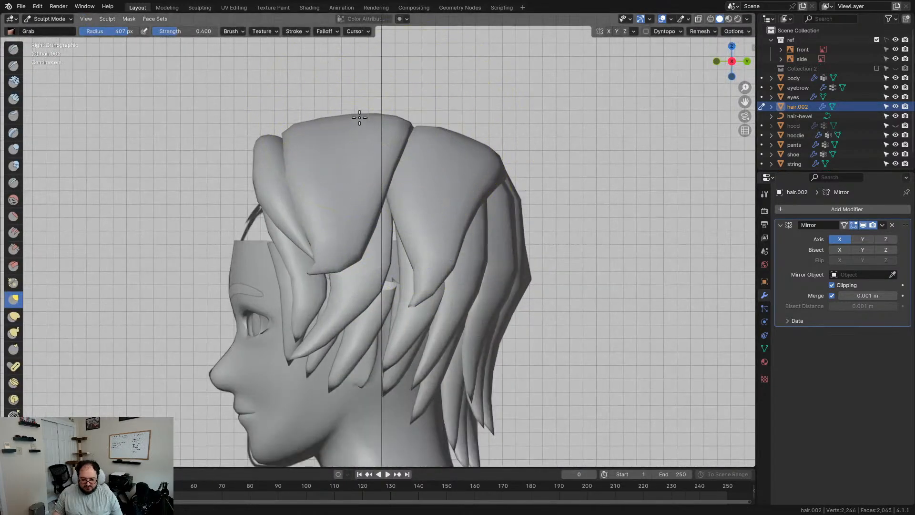
{"action": "left_click_drag", "start_coordinate": [352, 127], "coordinate": [353, 121]}
{"action": "left_click_drag", "start_coordinate": [351, 190], "coordinate": [402, 234]}
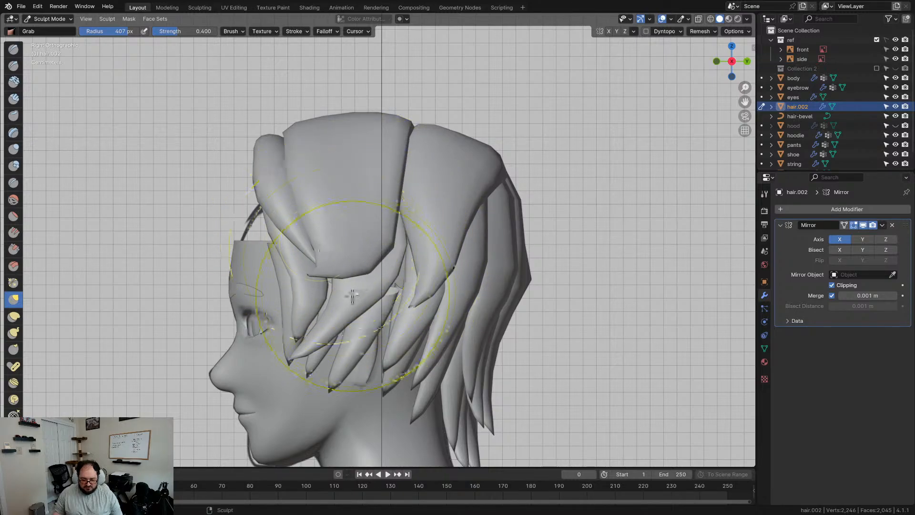
- Extrude the open top edge of the short strand near the ear twice, extending it up beneath the wide side strand
{"action": "key", "text": "Tab"}
{"action": "scroll", "coordinate": [401, 341], "scroll_direction": "up", "scroll_amount": 3}
{"action": "left_click", "coordinate": [404, 332]}
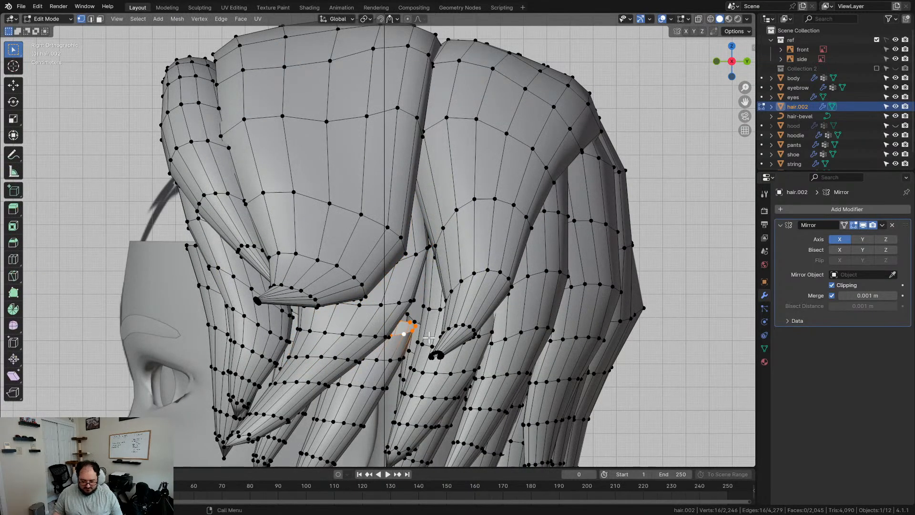
{"action": "key", "text": "g"}
{"action": "left_click", "coordinate": [435, 279]}
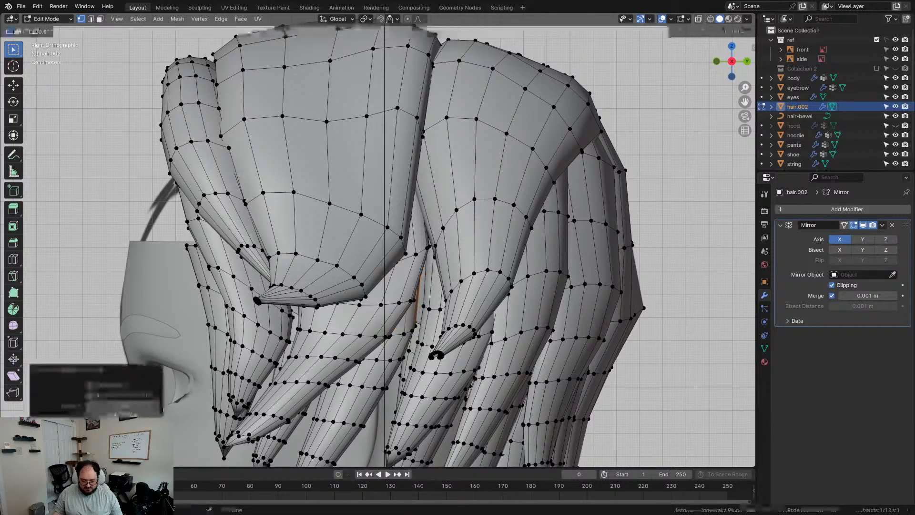
{"action": "left_click", "coordinate": [418, 326], "text": "alt"}
{"action": "key", "text": "g"}
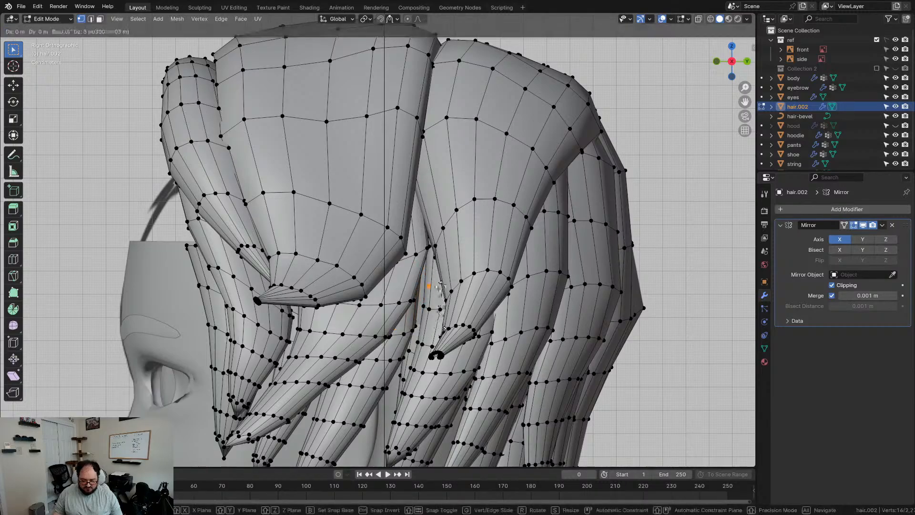
{"action": "left_click", "coordinate": [439, 272]}
- Move the extruded edge about -0.012 m along X and -0.006 m along Y, then reposition it inside the hair and smooth it
{"action": "middle_click_drag", "start_coordinate": [439, 272], "coordinate": [567, 265]}
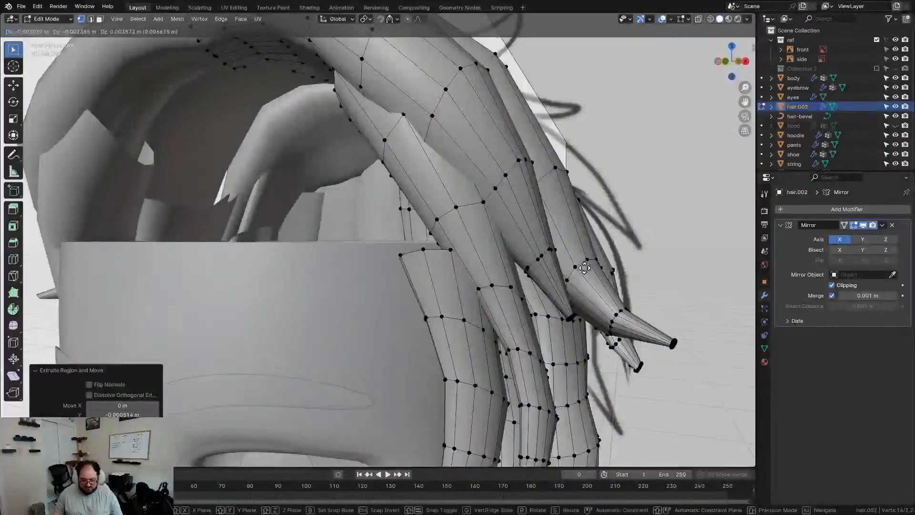
{"action": "scroll", "coordinate": [549, 270], "scroll_direction": "down", "scroll_amount": 6}
{"action": "middle_click_drag", "start_coordinate": [369, 310], "coordinate": [421, 309]}
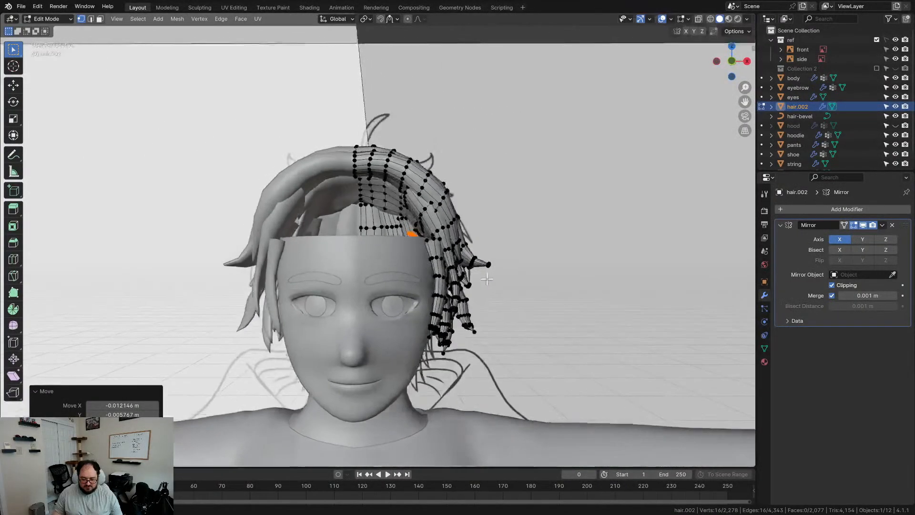
{"action": "scroll", "coordinate": [465, 271], "scroll_direction": "up", "scroll_amount": 3}
{"action": "key", "text": "g"}
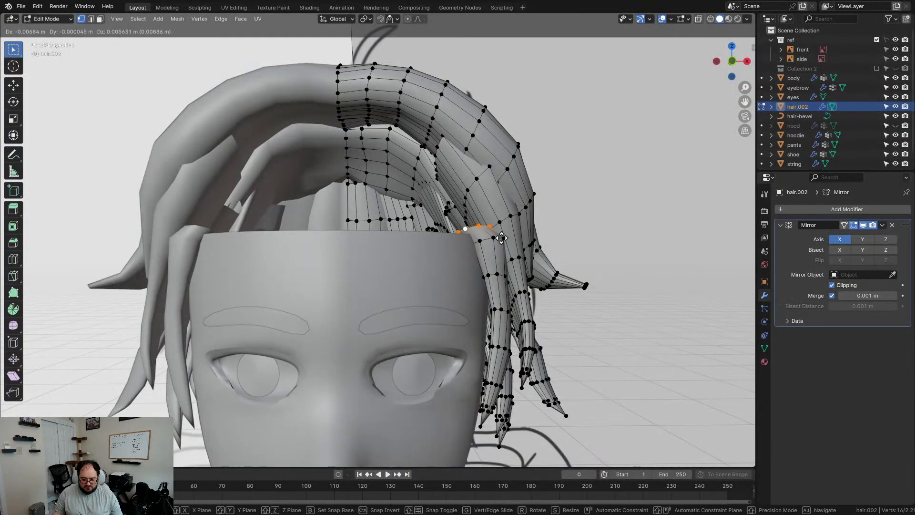
{"action": "left_click", "coordinate": [497, 231]}
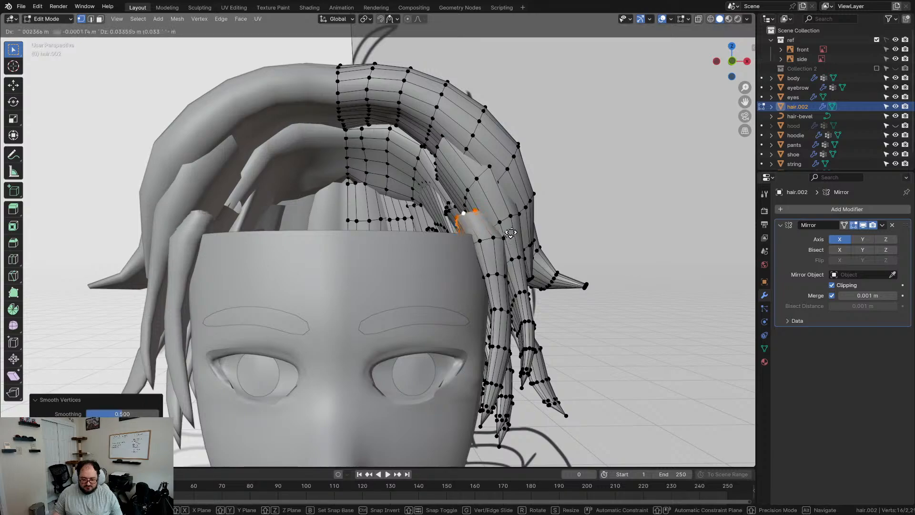
- Return to Object Mode, deselect everything, and view the whole character from the front
{"action": "scroll", "coordinate": [510, 245], "scroll_direction": "down", "scroll_amount": 3}
{"action": "scroll", "coordinate": [513, 251], "scroll_direction": "down", "scroll_amount": 3}
{"action": "key", "text": "ctrl+Tab"}
{"action": "scroll", "coordinate": [516, 253], "scroll_direction": "down", "scroll_amount": 3}
{"action": "mouse_move", "coordinate": [507, 252]}
{"action": "middle_mouse_down"}
{"action": "mouse_move", "coordinate": [604, 251]}
{"action": "mouse_move", "coordinate": [622, 264]}
{"action": "middle_mouse_up"}
{"action": "key", "text": "ctrl+Tab"}
{"action": "left_click", "coordinate": [496, 271]}
{"action": "middle_click_drag", "start_coordinate": [496, 270], "coordinate": [466, 224]}
{"action": "key", "text": "alt+a"}
{"action": "scroll", "coordinate": [484, 235], "scroll_direction": "up", "scroll_amount": 3}
{"action": "scroll", "coordinate": [469, 281], "scroll_direction": "down", "scroll_amount": 3}
{"action": "middle_click_drag", "start_coordinate": [469, 281], "coordinate": [496, 138]}
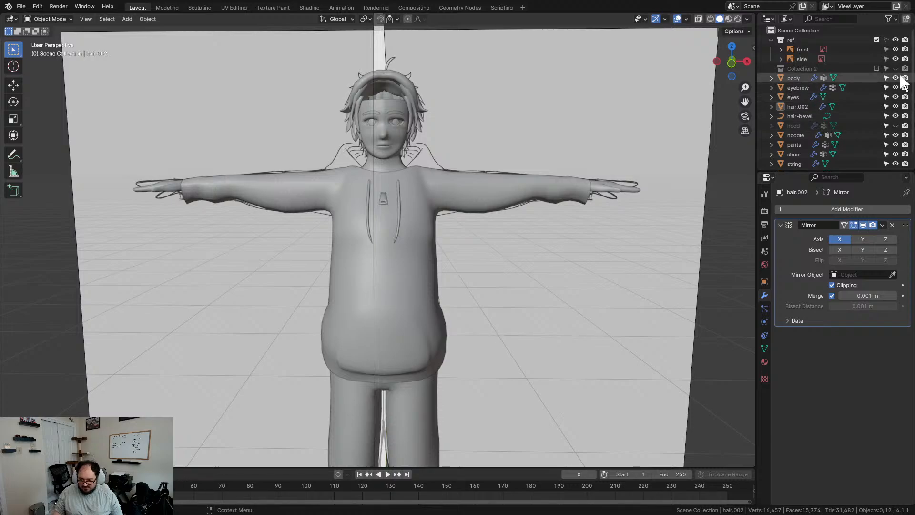
- Make the hood object visible, keeping the hoodie shown
{"action": "left_click", "coordinate": [895, 135]}
{"action": "left_click", "coordinate": [895, 125]}
{"action": "left_click", "coordinate": [895, 135]}
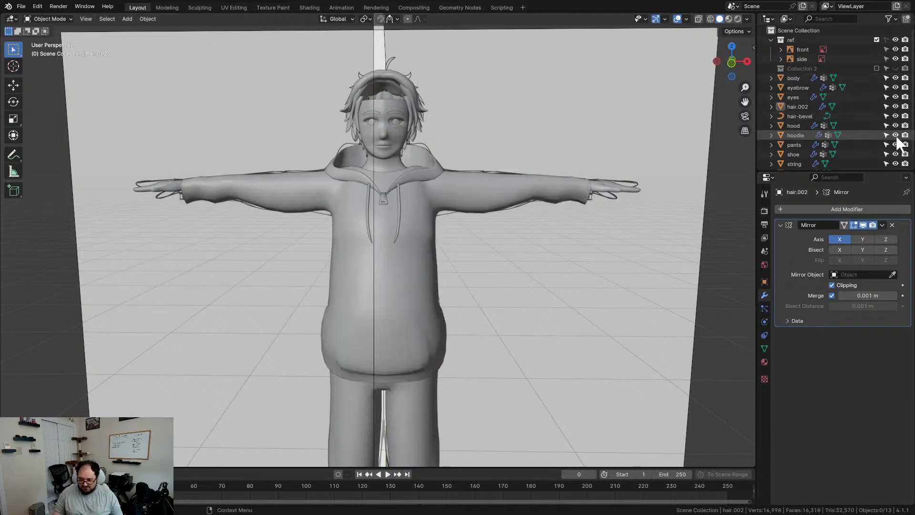
{"action": "scroll", "coordinate": [489, 165], "scroll_direction": "down", "scroll_amount": 3}
{"action": "middle_click_drag", "start_coordinate": [477, 222], "coordinate": [456, 216], "text": "shift"}
- Select the hoodie and check its material slot for existing materials
{"action": "left_click", "coordinate": [387, 223]}
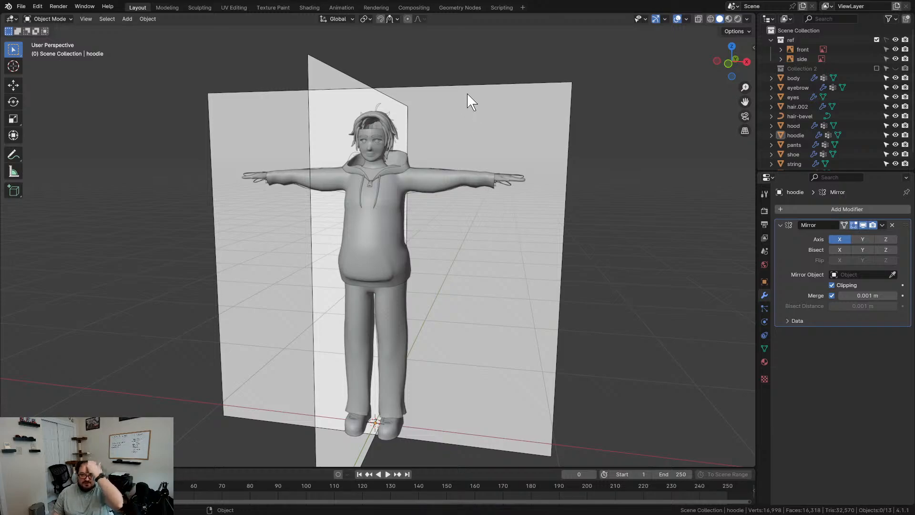
{"action": "left_click", "coordinate": [764, 362]}
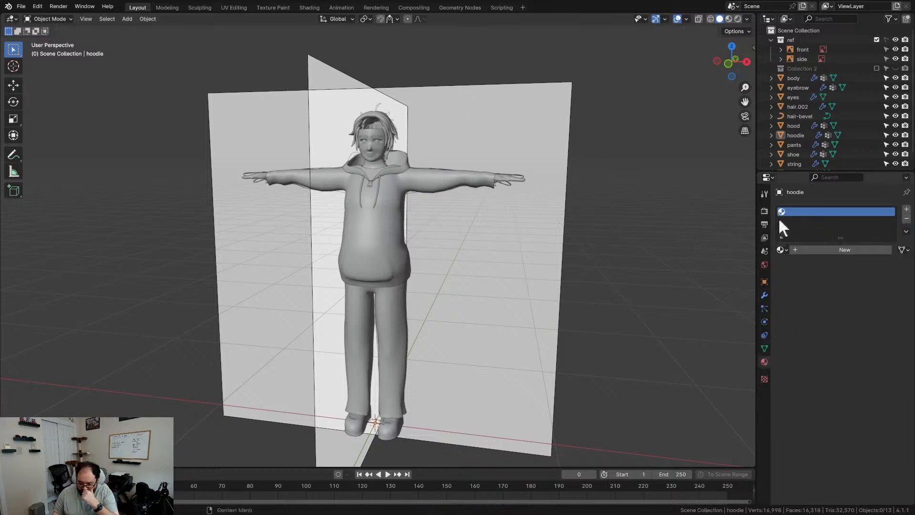
{"action": "left_click", "coordinate": [785, 251]}
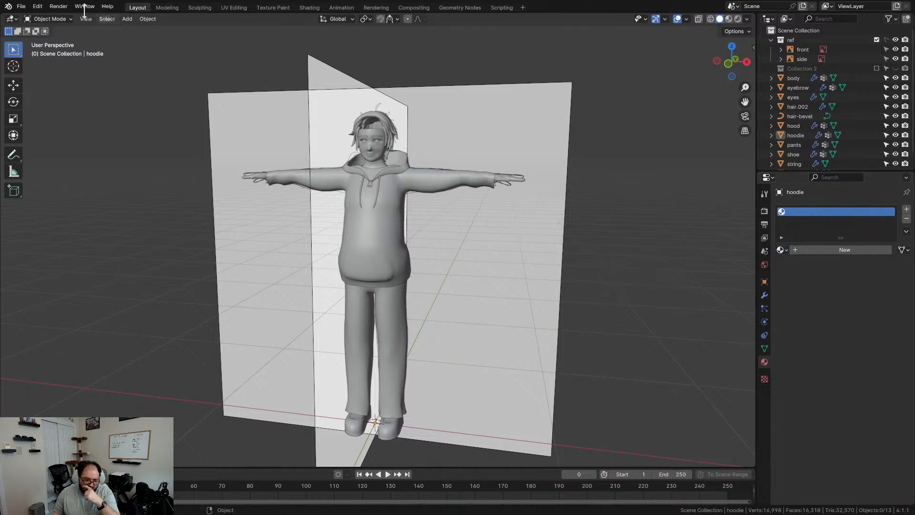
- Append the materials main and outline from kaila__.blend in the characters folder's kaila__ subfolder
{"action": "left_click", "coordinate": [26, 8]}
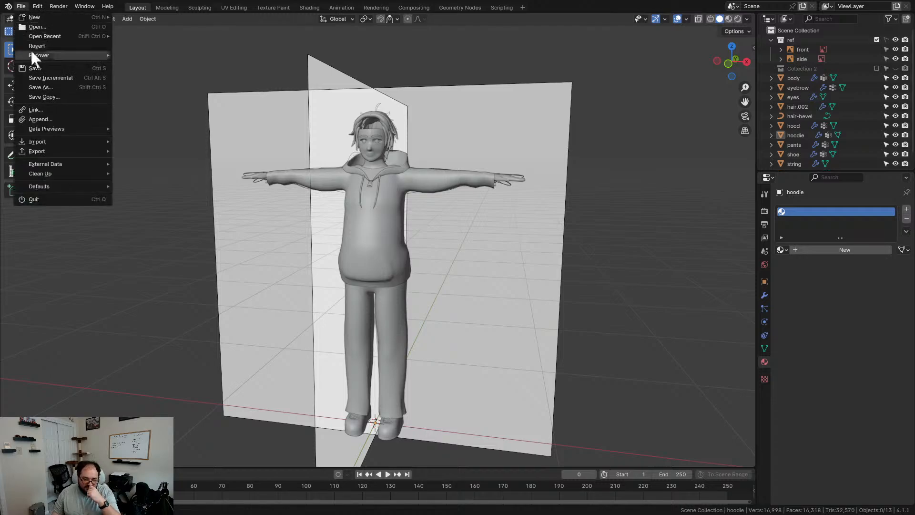
{"action": "left_click", "coordinate": [54, 120]}
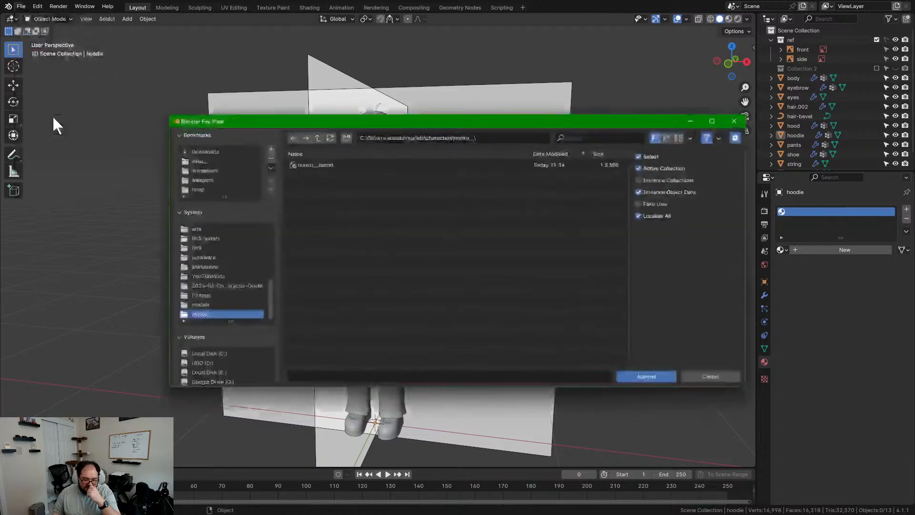
{"action": "left_click", "coordinate": [316, 137]}
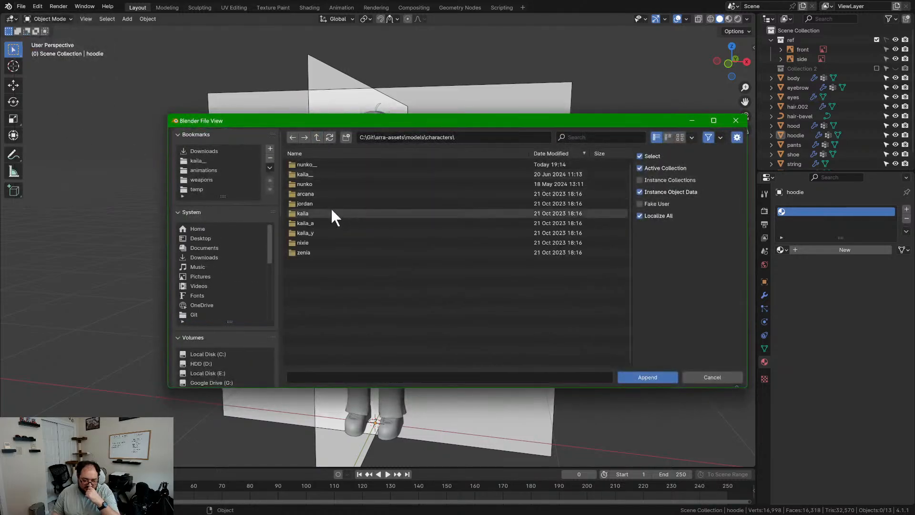
{"action": "double_click", "coordinate": [315, 172]}
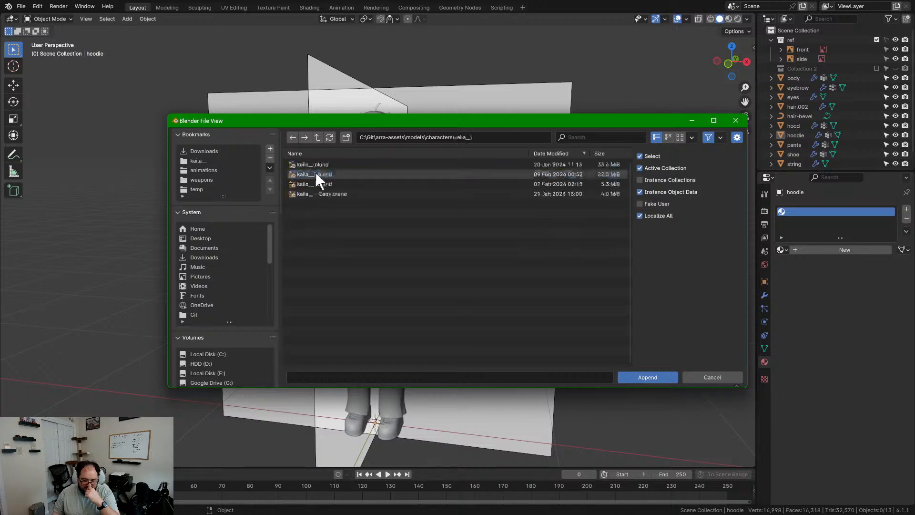
{"action": "double_click", "coordinate": [312, 164]}
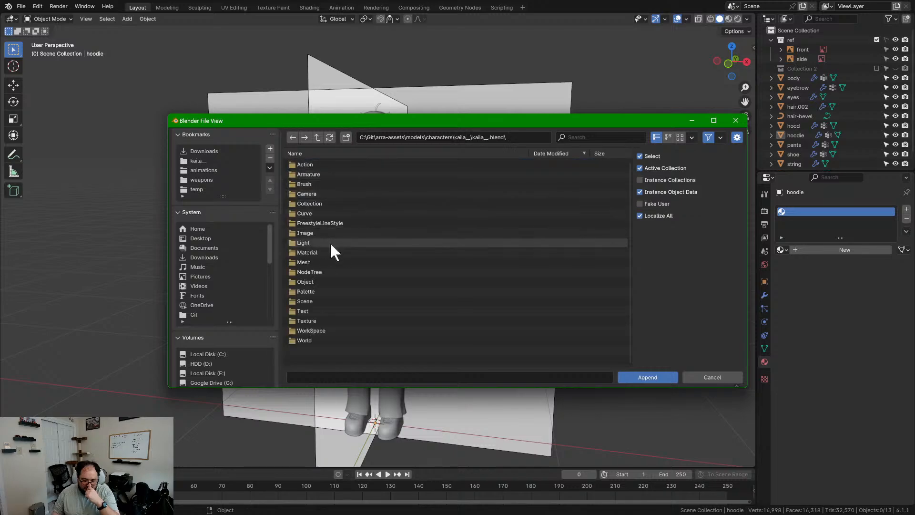
{"action": "double_click", "coordinate": [308, 249]}
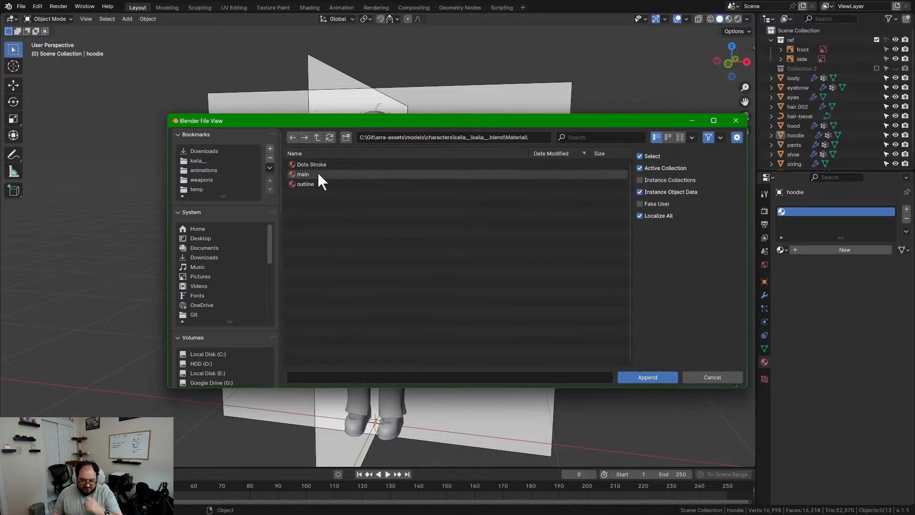
{"action": "left_click", "coordinate": [326, 175]}
{"action": "left_click", "coordinate": [326, 181], "text": "shift"}
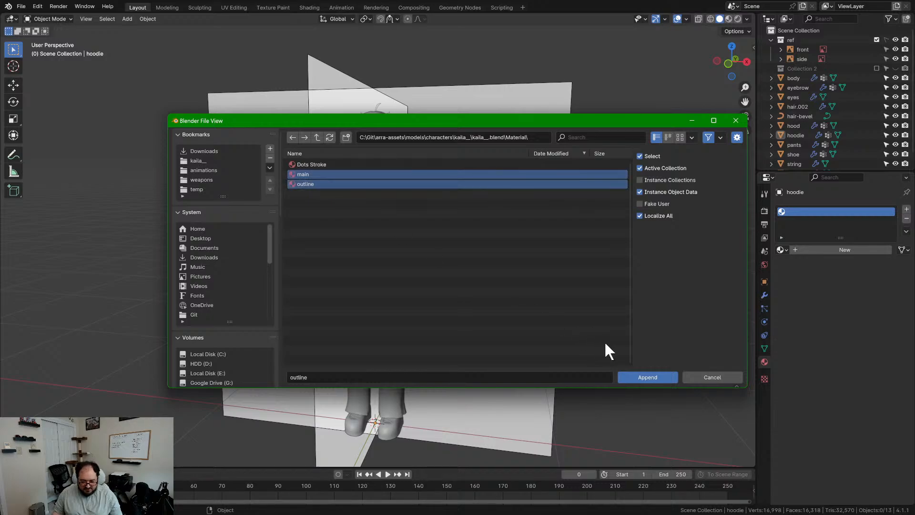
{"action": "left_click", "coordinate": [646, 375]}
- Assign the main material to the hoodie
{"action": "left_click", "coordinate": [782, 250]}
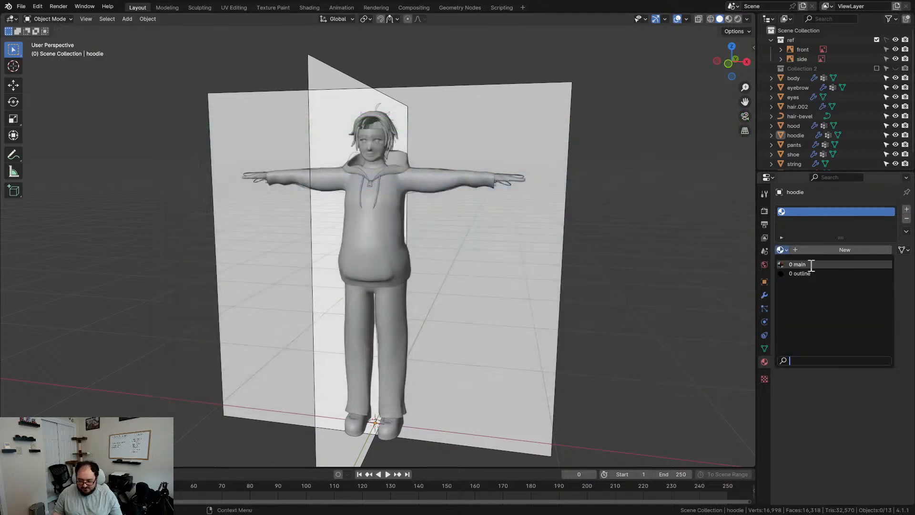
{"action": "left_click", "coordinate": [809, 263]}
{"action": "scroll", "coordinate": [559, 227], "scroll_direction": "up", "scroll_amount": 5}
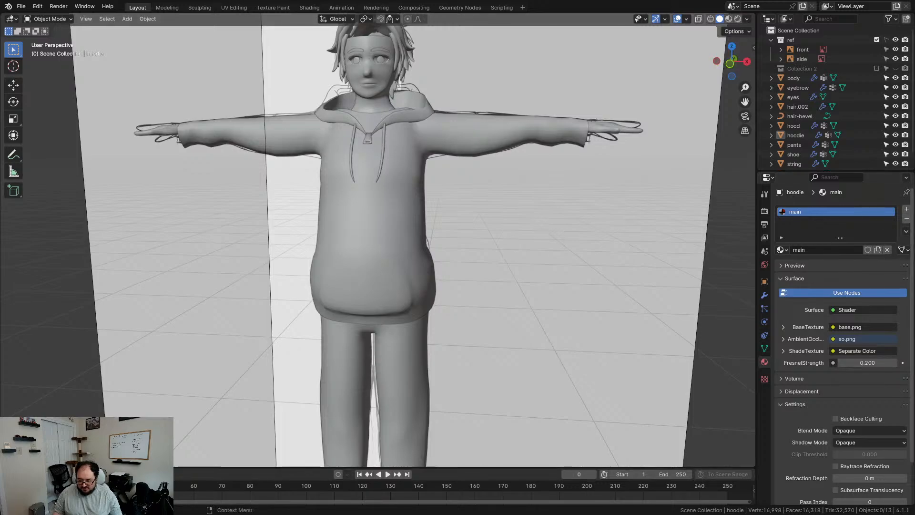
- Add outline as the hoodie's second material and make main the active slot
{"action": "left_click", "coordinate": [906, 208]}
{"action": "left_click", "coordinate": [786, 269]}
{"action": "left_click", "coordinate": [812, 297]}
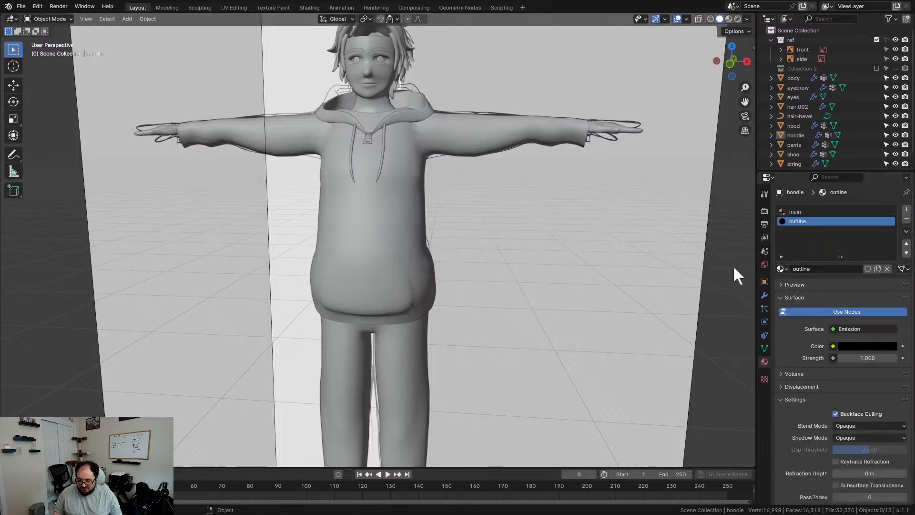
{"action": "left_click", "coordinate": [810, 212]}
- Show the character in material preview and inspect the hoodie's materials from an angle
{"action": "left_click", "coordinate": [729, 20]}
{"action": "mouse_move", "coordinate": [443, 234]}
{"action": "middle_mouse_down"}
{"action": "mouse_move", "coordinate": [480, 249]}
{"action": "mouse_move", "coordinate": [427, 233]}
{"action": "mouse_move", "coordinate": [458, 240]}
{"action": "mouse_move", "coordinate": [401, 241]}
{"action": "middle_mouse_up"}
{"action": "left_click", "coordinate": [391, 207]}
{"action": "middle_click_drag", "start_coordinate": [390, 276], "coordinate": [366, 248]}
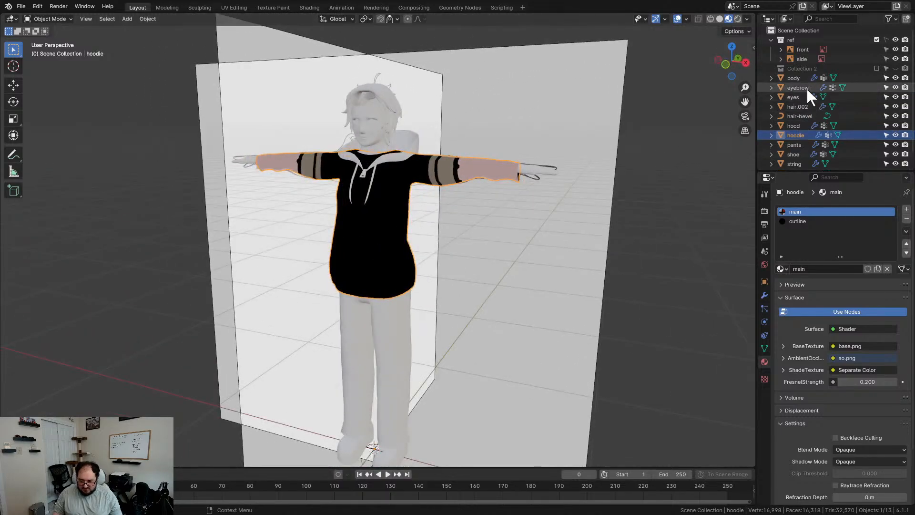
- Select all character parts from body through zipper, with body active, and assign the main material
{"action": "left_click", "coordinate": [793, 78]}
{"action": "scroll", "coordinate": [793, 82], "scroll_direction": "down", "scroll_amount": 1}
{"action": "left_click", "coordinate": [790, 162], "text": "shift"}
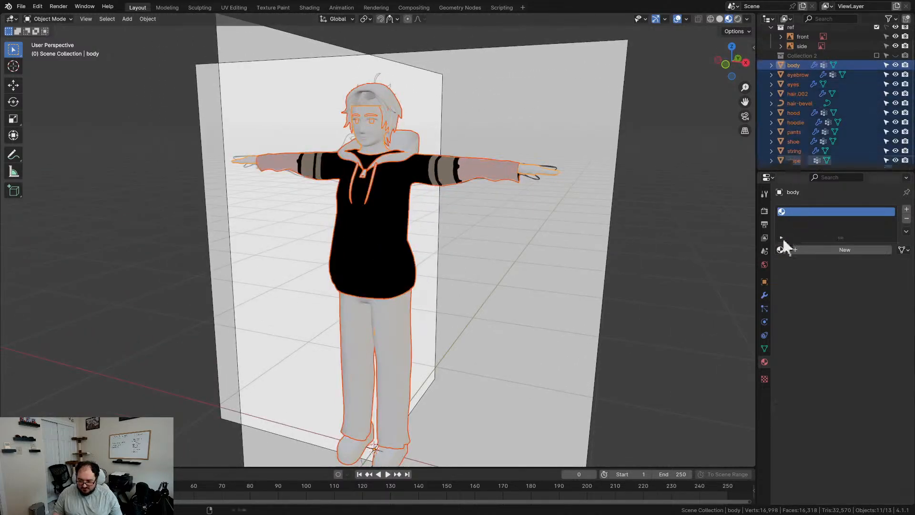
{"action": "left_click", "coordinate": [782, 250]}
{"action": "left_click", "coordinate": [794, 264]}
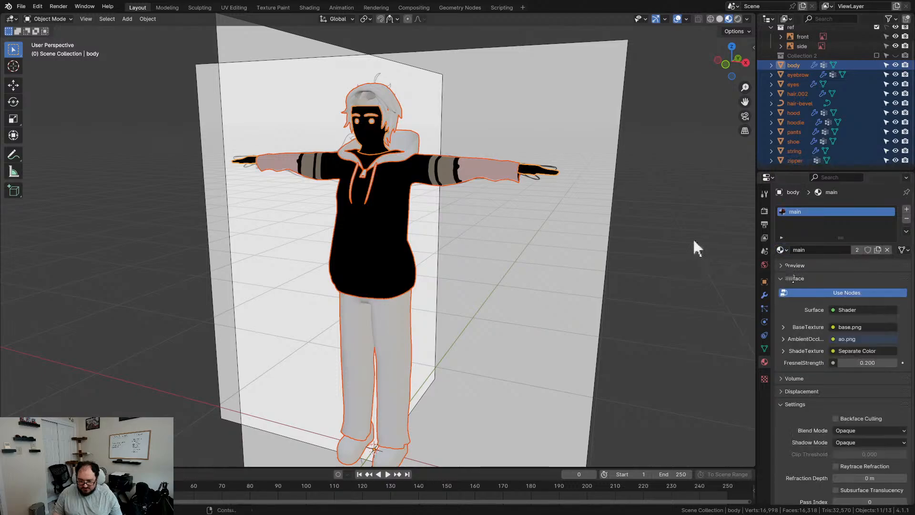
{"action": "middle_click_drag", "start_coordinate": [693, 237], "coordinate": [639, 246]}
- Assign the main material to hair.002 and inspect how it looks on the character
{"action": "left_click", "coordinate": [797, 94]}
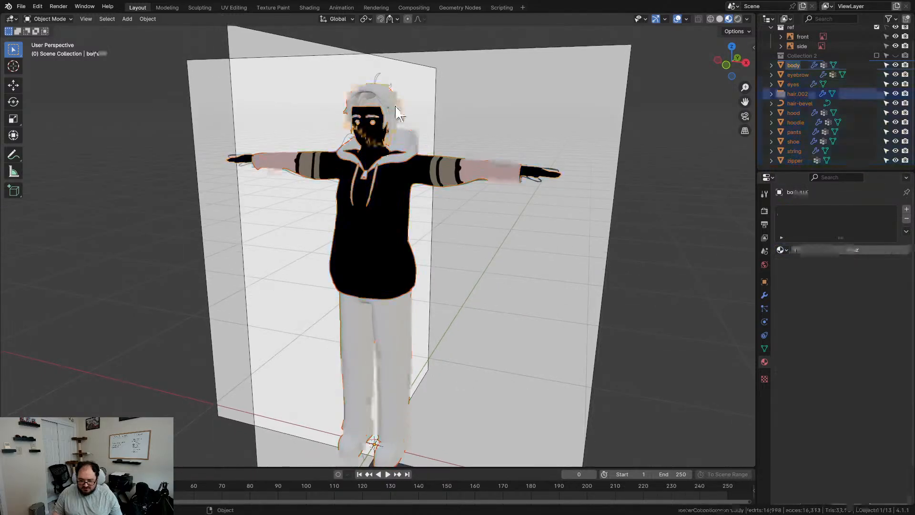
{"action": "left_click", "coordinate": [781, 250]}
{"action": "left_click", "coordinate": [793, 264]}
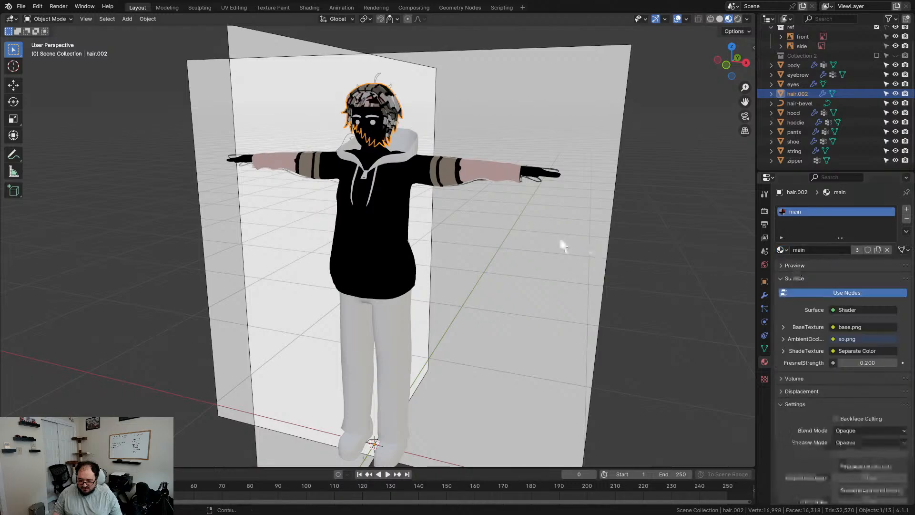
{"action": "middle_click_drag", "start_coordinate": [559, 236], "coordinate": [670, 192]}
{"action": "middle_click_drag", "start_coordinate": [416, 215], "coordinate": [457, 251]}
{"action": "left_click", "coordinate": [516, 259]}
{"action": "middle_click_drag", "start_coordinate": [515, 258], "coordinate": [429, 224]}
{"action": "scroll", "coordinate": [376, 159], "scroll_direction": "up", "scroll_amount": 6}
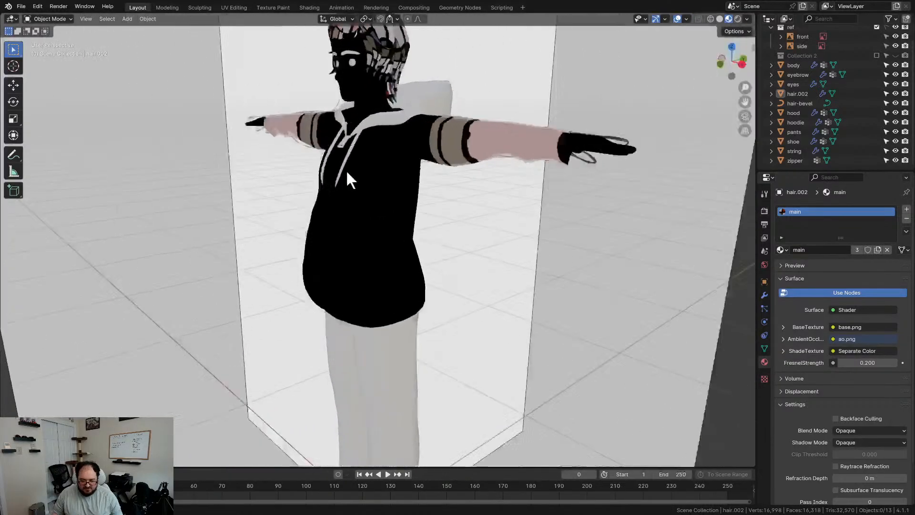
{"action": "scroll", "coordinate": [347, 174], "scroll_direction": "down", "scroll_amount": 5}
{"action": "middle_click_drag", "start_coordinate": [347, 174], "coordinate": [398, 225]}
- Examine the hair in the UV Editing workspace and check the images available in the file
{"action": "left_click", "coordinate": [235, 8]}
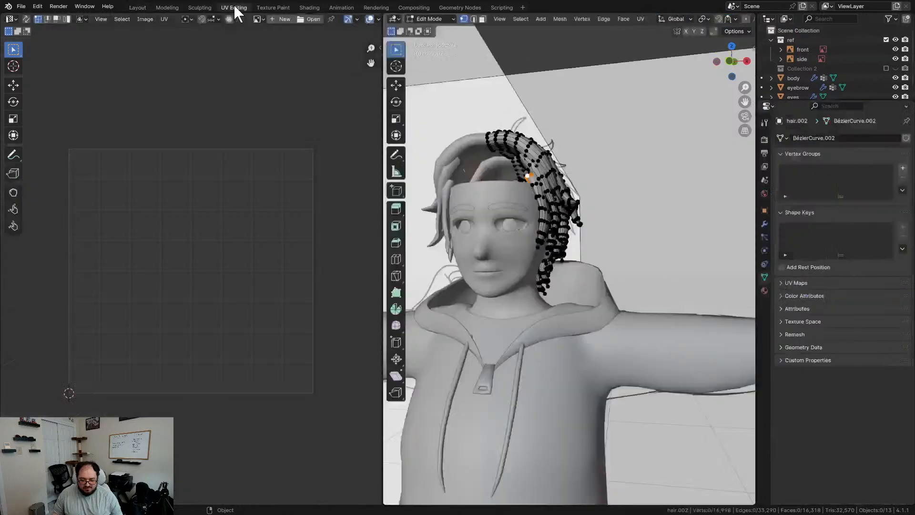
{"action": "mouse_move", "coordinate": [476, 205]}
{"action": "middle_mouse_down"}
{"action": "mouse_move", "coordinate": [505, 231]}
{"action": "mouse_move", "coordinate": [486, 219]}
{"action": "middle_mouse_up"}
{"action": "scroll", "coordinate": [486, 219], "scroll_direction": "down", "scroll_amount": 2}
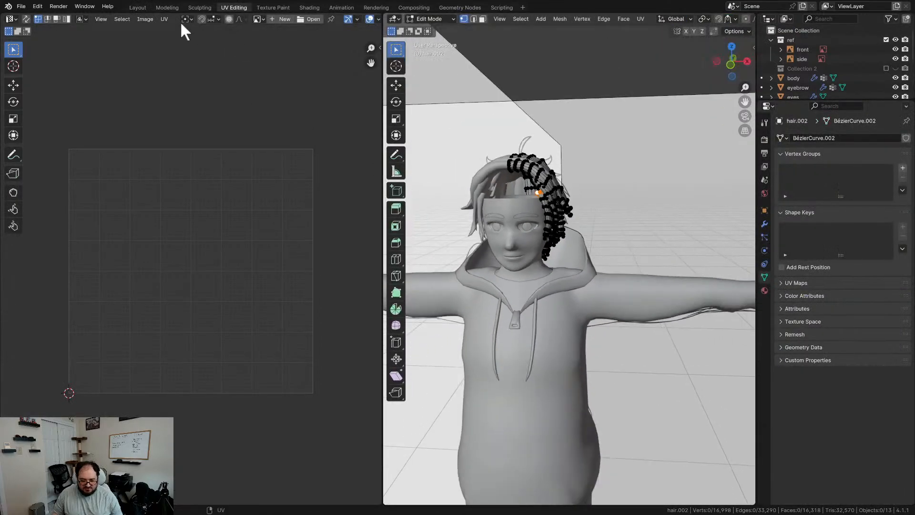
{"action": "left_click", "coordinate": [260, 18]}
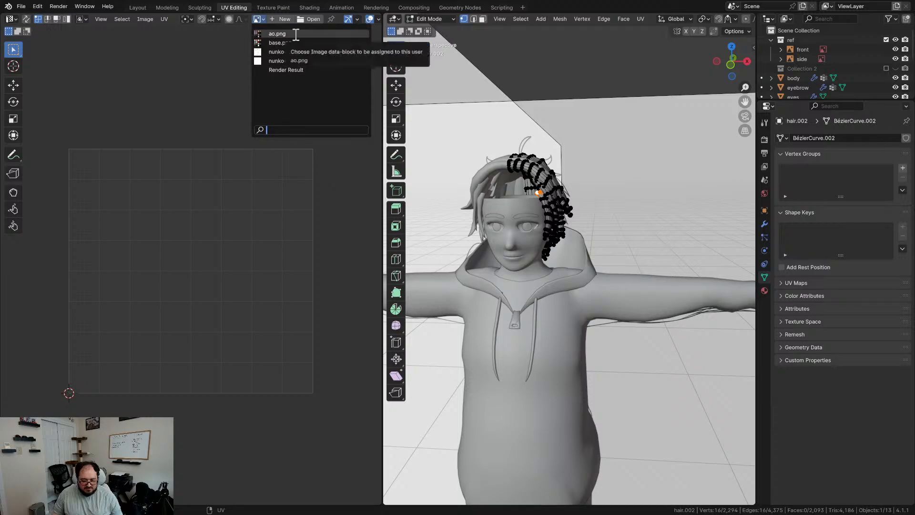
{"action": "left_click", "coordinate": [210, 61]}
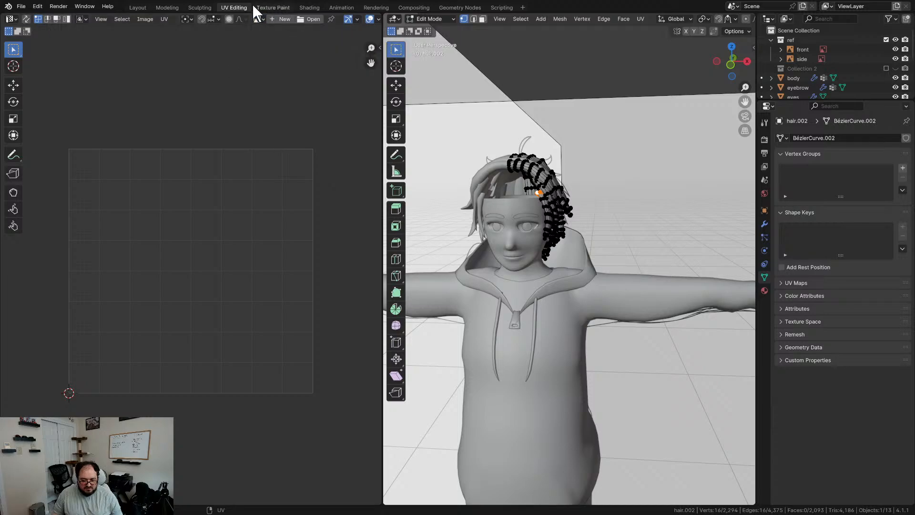
- In the Texture Paint workspace, replace ao.png with base.png in the image editor, and unlink that image too
{"action": "left_click", "coordinate": [198, 7]}
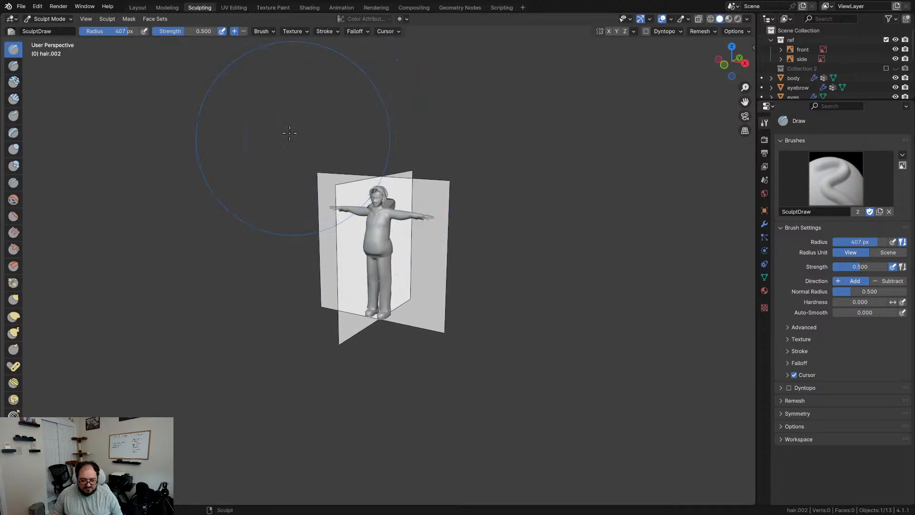
{"action": "left_click", "coordinate": [280, 7]}
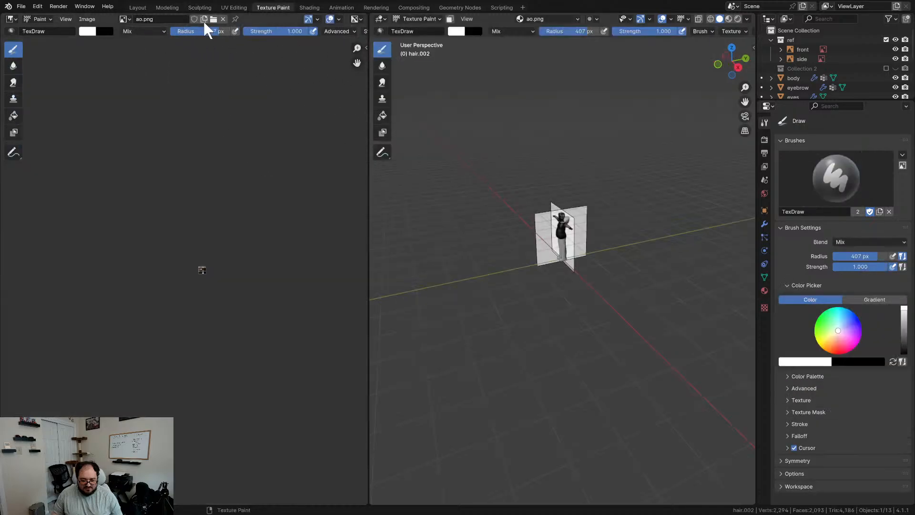
{"action": "left_click", "coordinate": [222, 19]}
{"action": "left_click", "coordinate": [124, 19]}
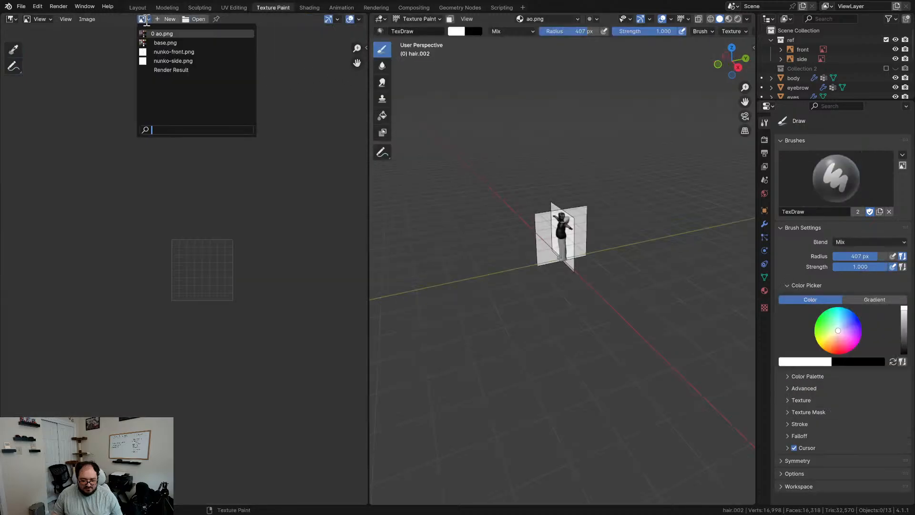
{"action": "left_click", "coordinate": [189, 41]}
{"action": "left_click", "coordinate": [223, 19]}
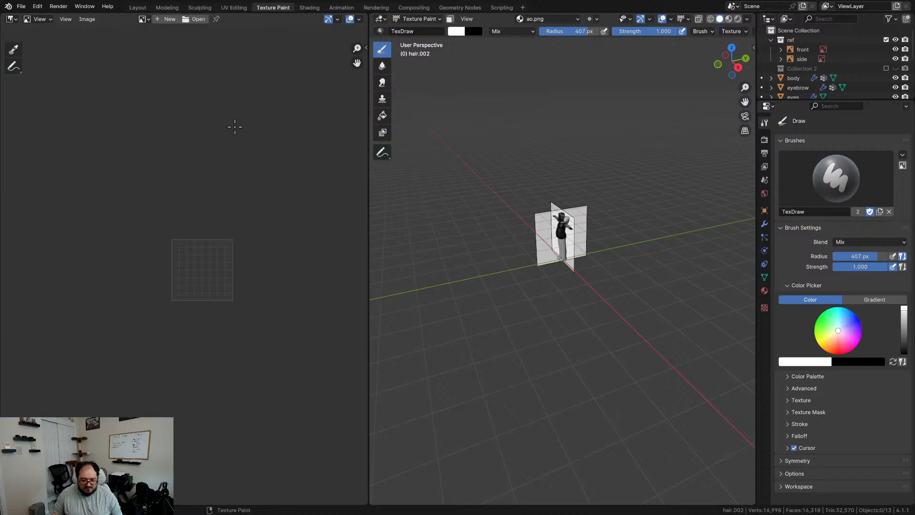
- Save the file and revert it to its saved version
{"action": "key", "text": "ctrl+s"}
{"action": "key", "text": "q"}
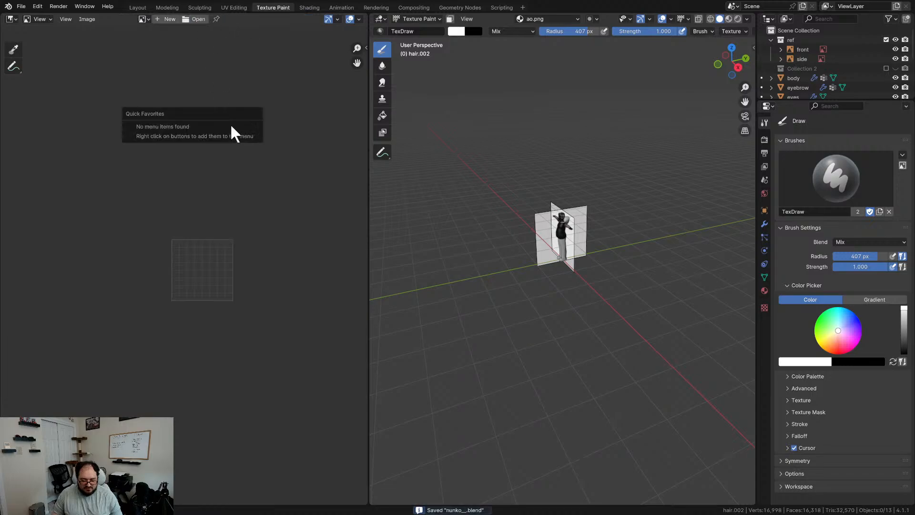
{"action": "left_click", "coordinate": [145, 19]}
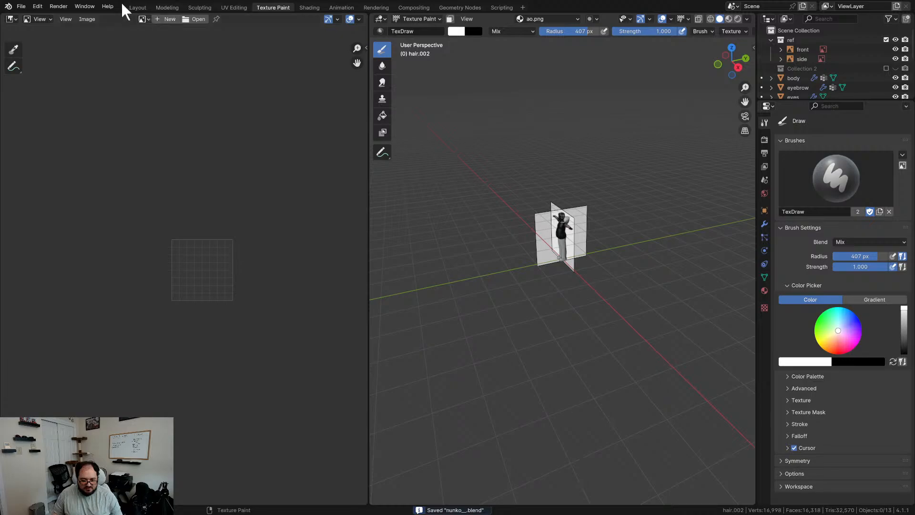
{"action": "left_click", "coordinate": [138, 7]}
{"action": "key", "text": "q"}
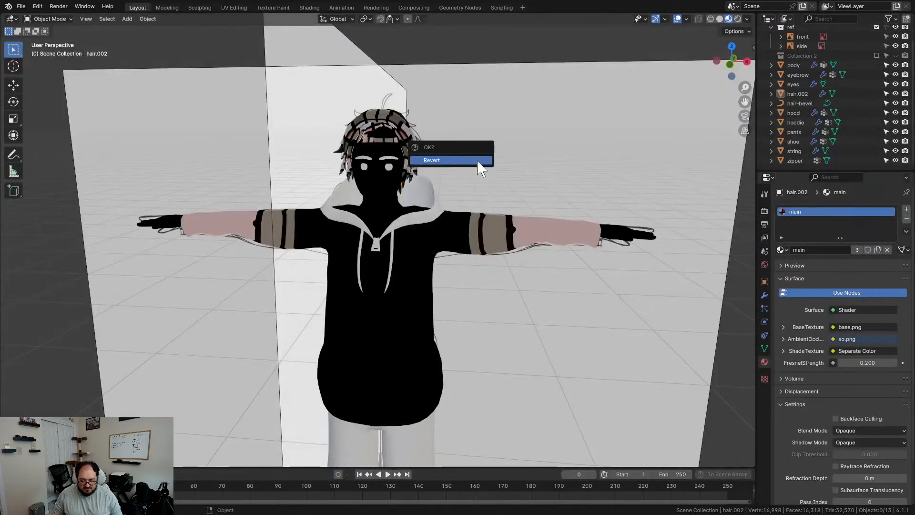
{"action": "left_click", "coordinate": [477, 164]}
{"action": "middle_click_drag", "start_coordinate": [472, 170], "coordinate": [390, 134]}
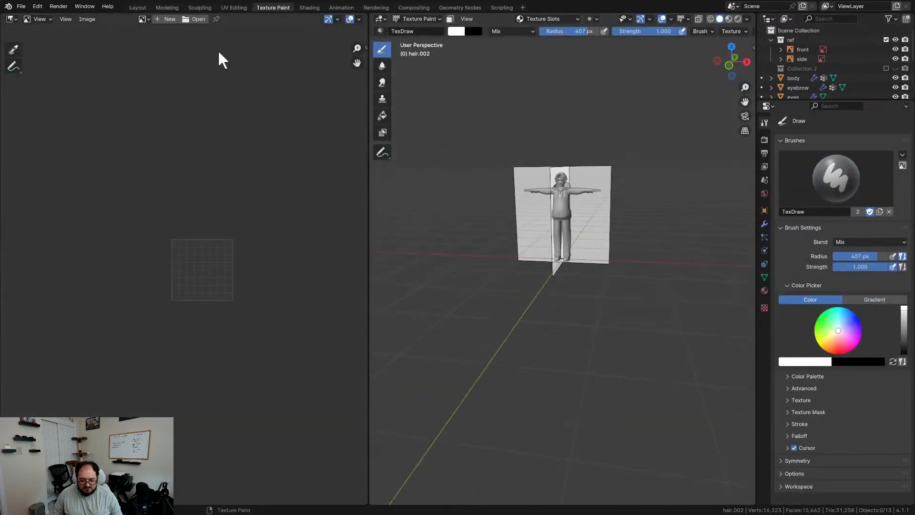
- Check the image list in Texture Paint and look over the character model
{"action": "left_click", "coordinate": [142, 19]}
{"action": "scroll", "coordinate": [220, 93], "scroll_direction": "up", "scroll_amount": 3}
{"action": "middle_click_drag", "start_coordinate": [531, 213], "coordinate": [535, 198]}
{"action": "scroll", "coordinate": [553, 224], "scroll_direction": "up", "scroll_amount": 4}
{"action": "middle_click_drag", "start_coordinate": [570, 247], "coordinate": [576, 244]}
{"action": "scroll", "coordinate": [572, 241], "scroll_direction": "down", "scroll_amount": 3}
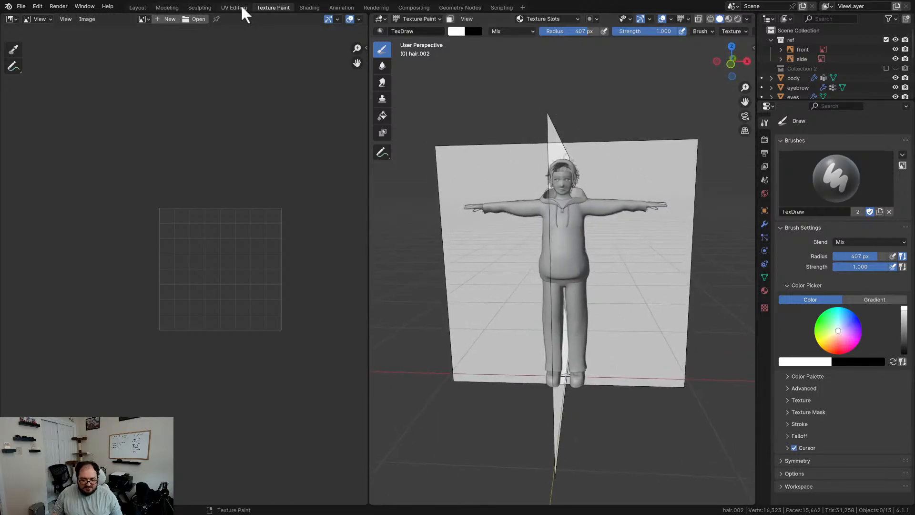
- Set up a new image named base, 32 px wide and 32 px high
{"action": "left_click", "coordinate": [164, 17]}
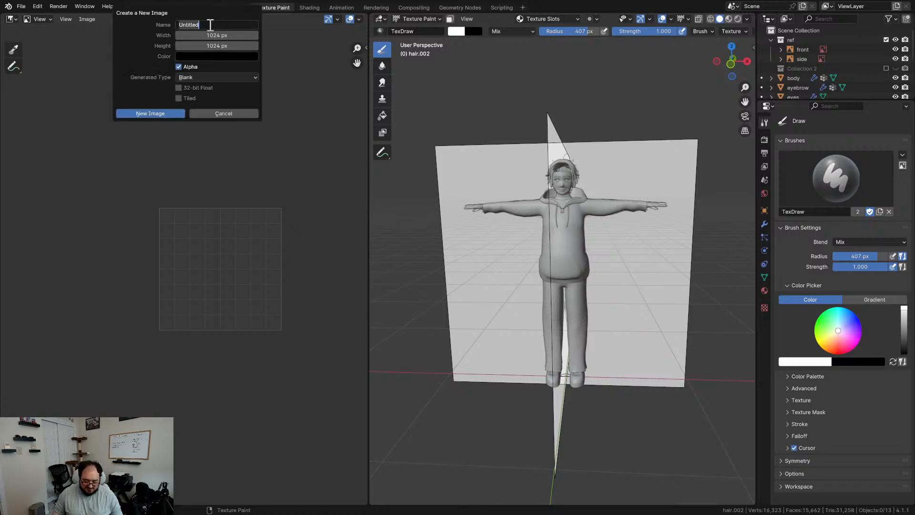
{"action": "type", "text": "base"}
{"action": "key", "text": "Tab"}
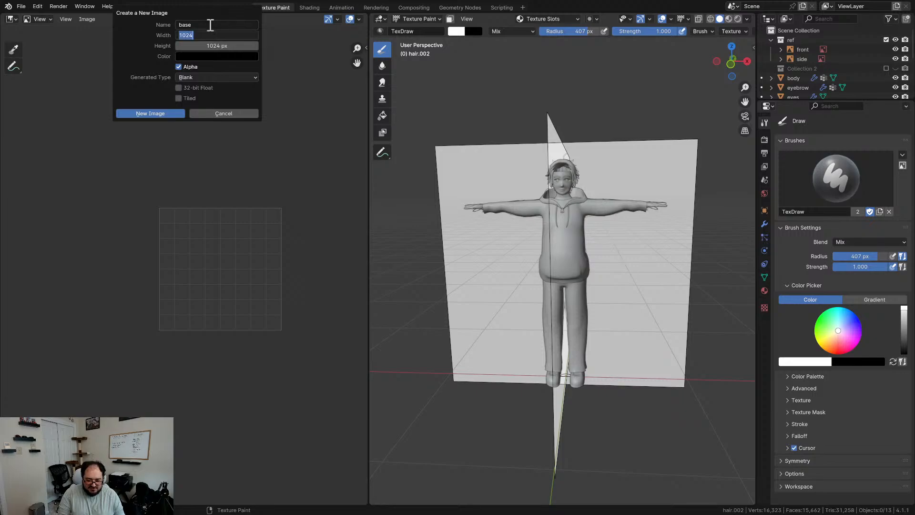
{"action": "type", "text": "32"}
{"action": "key", "text": "Tab"}
{"action": "type", "text": "32"}
{"action": "key", "text": "Tab"}
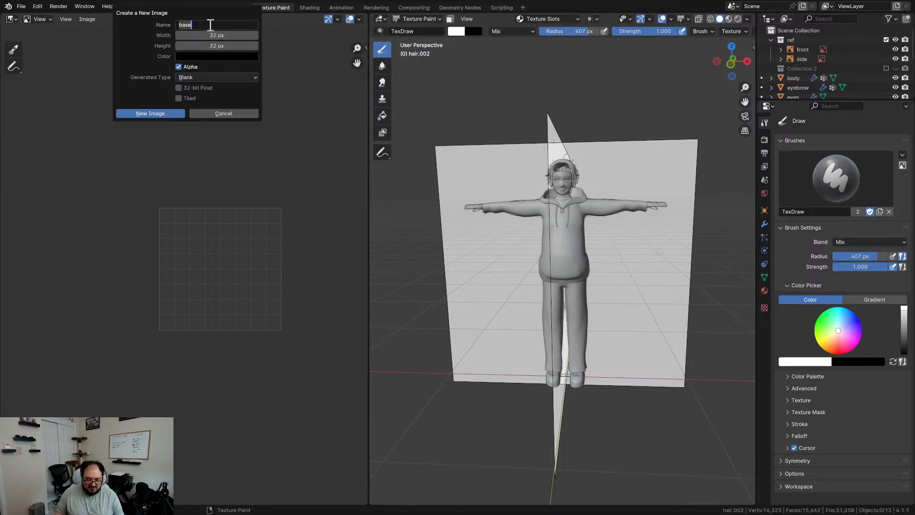
- Set the new image's fill color to white and create it
{"action": "left_click", "coordinate": [213, 56]}
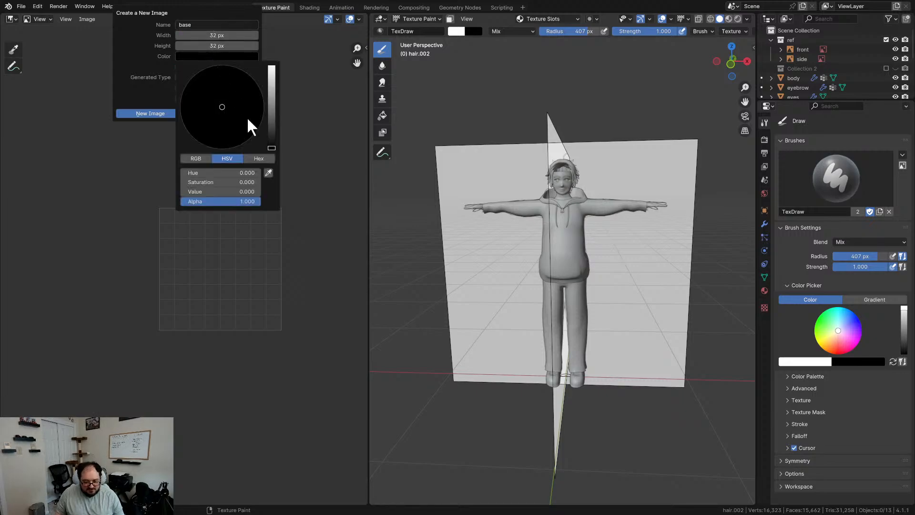
{"action": "left_click_drag", "start_coordinate": [272, 130], "coordinate": [271, 67]}
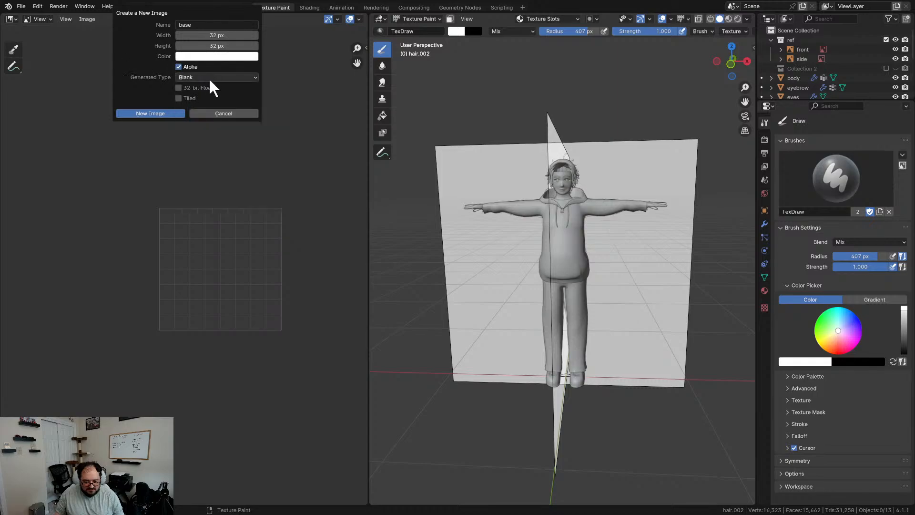
{"action": "left_click", "coordinate": [153, 110]}
{"action": "scroll", "coordinate": [249, 266], "scroll_direction": "up", "scroll_amount": 9}
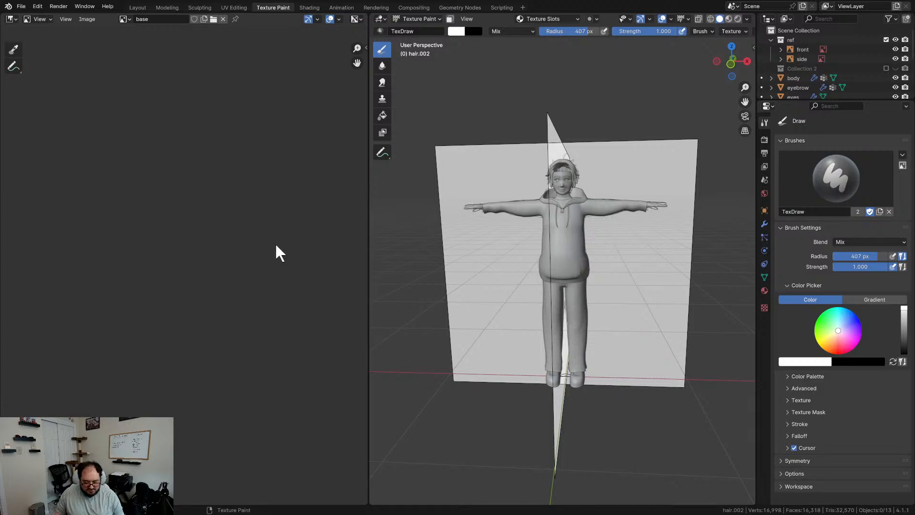
{"action": "middle_click_drag", "start_coordinate": [275, 251], "coordinate": [9, 243]}
{"action": "scroll", "coordinate": [204, 253], "scroll_direction": "up", "scroll_amount": 3}
{"action": "middle_click_drag", "start_coordinate": [258, 257], "coordinate": [198, 248]}
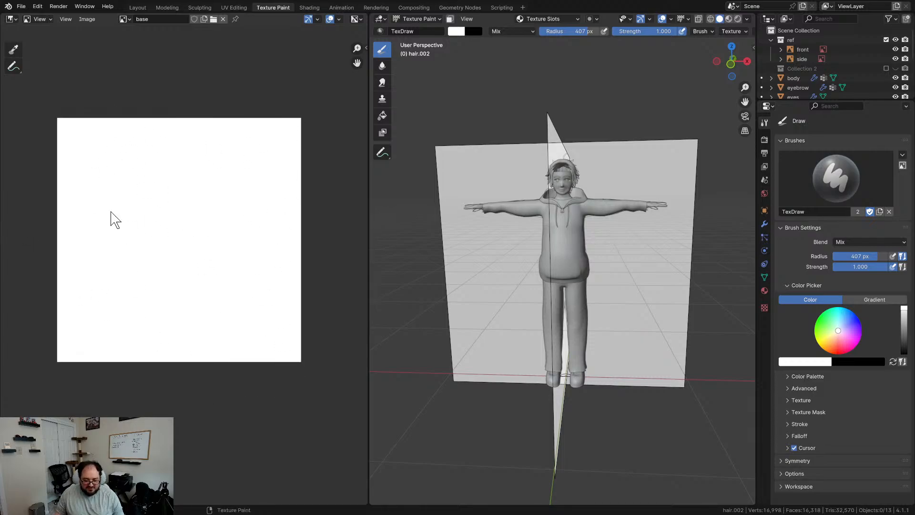
{"action": "middle_click_drag", "start_coordinate": [190, 202], "coordinate": [202, 208]}
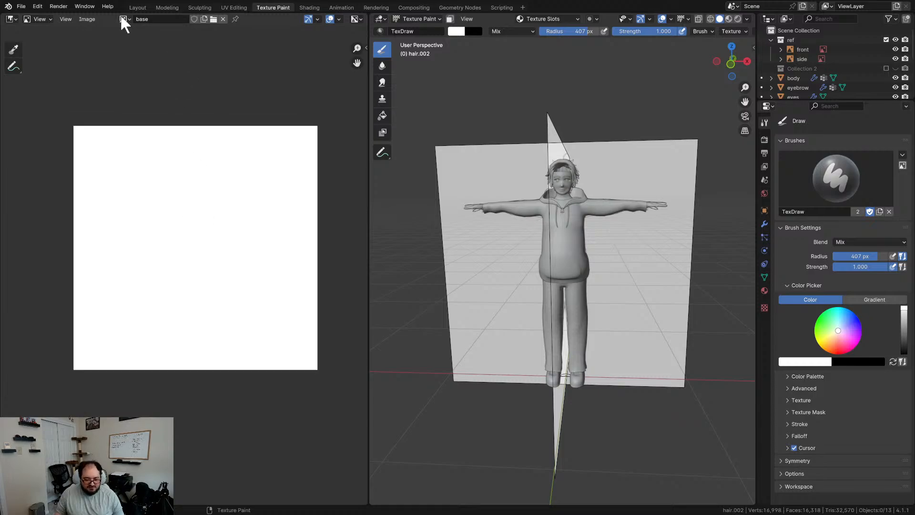
- Save the base image as base.png in the characters folder's nunko__ subfolder and check the image list
{"action": "left_click", "coordinate": [87, 20]}
{"action": "left_click", "coordinate": [101, 116]}
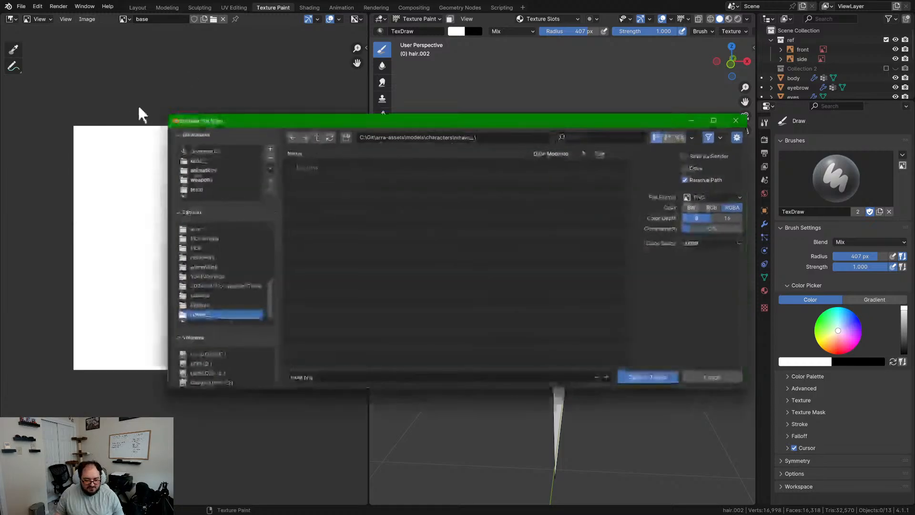
{"action": "left_click_drag", "start_coordinate": [444, 120], "coordinate": [413, 104]}
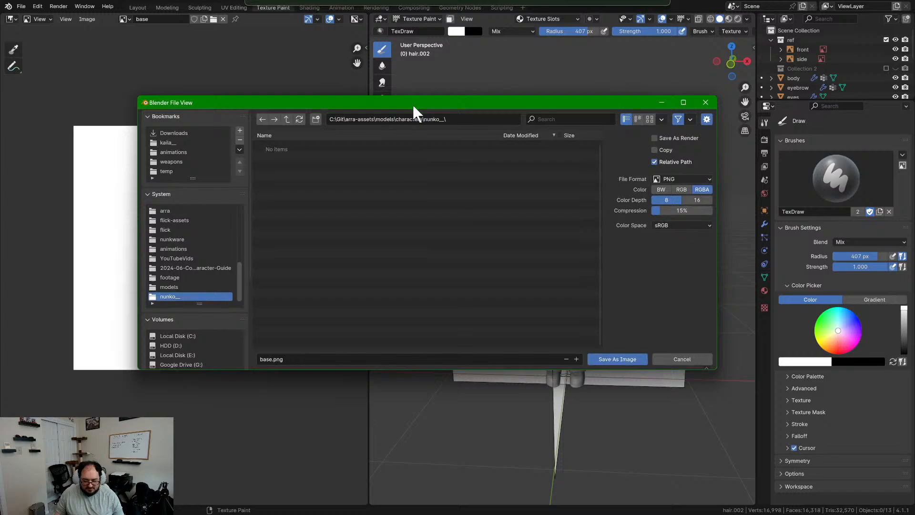
{"action": "left_click", "coordinate": [622, 359]}
{"action": "left_click", "coordinate": [125, 19]}
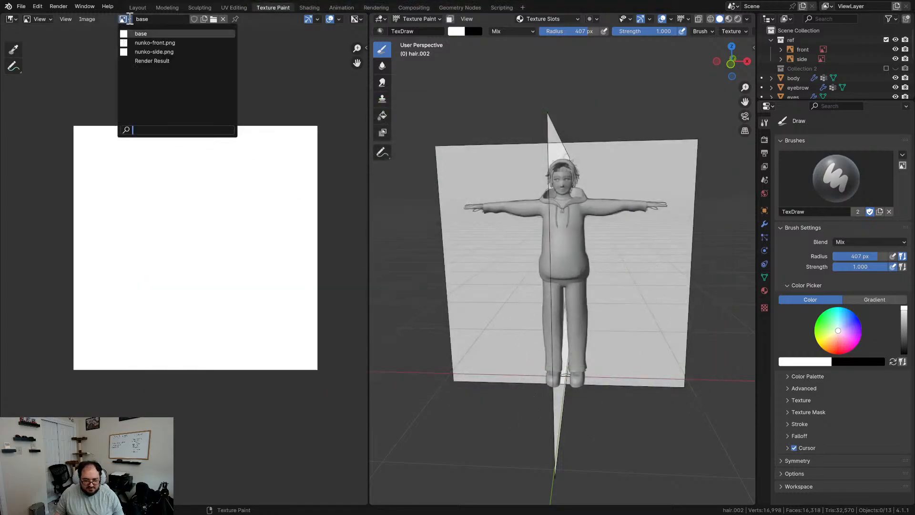
{"action": "left_click", "coordinate": [87, 46]}
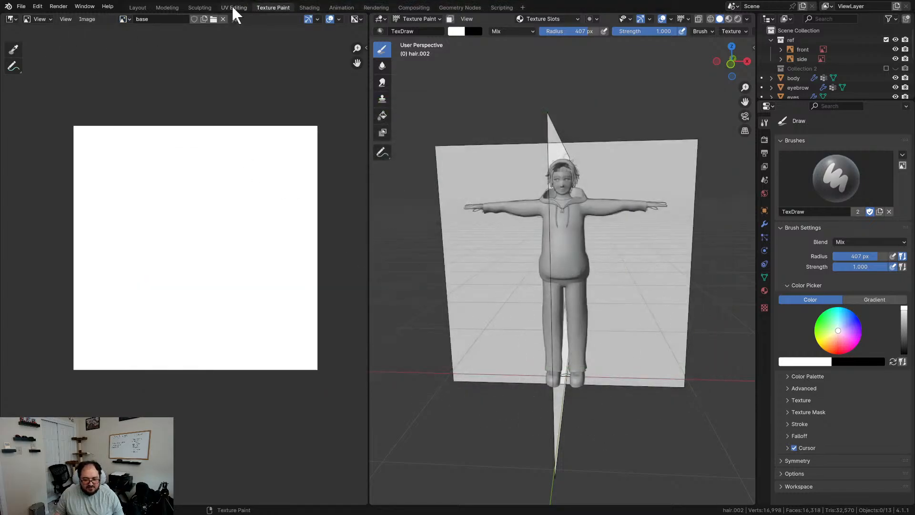
- Select the entire hair.002 mesh in UV Editing and view its UV layout over the base image in Texture Paint
{"action": "left_click", "coordinate": [233, 8]}
{"action": "scroll", "coordinate": [583, 245], "scroll_direction": "down", "scroll_amount": 6}
{"action": "scroll", "coordinate": [583, 245], "scroll_direction": "down", "scroll_amount": 1}
{"action": "middle_click_drag", "start_coordinate": [583, 245], "coordinate": [600, 263]}
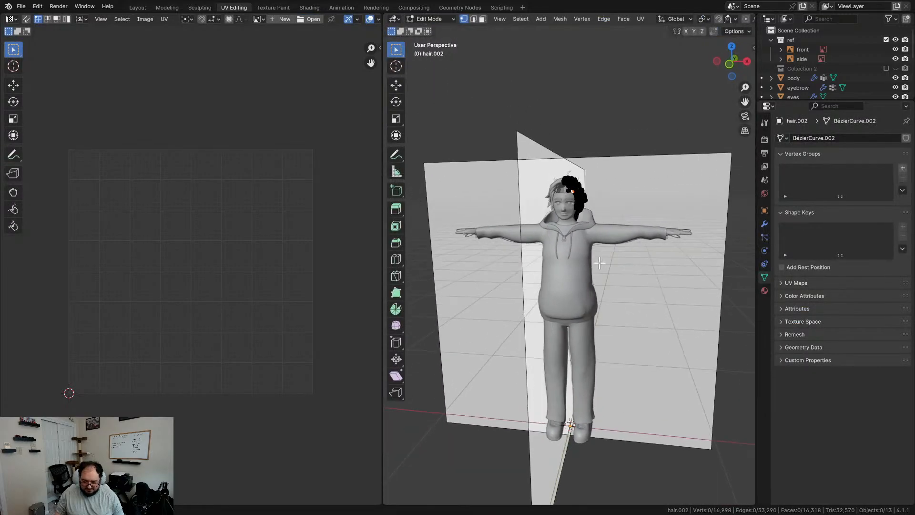
{"action": "key", "text": "a"}
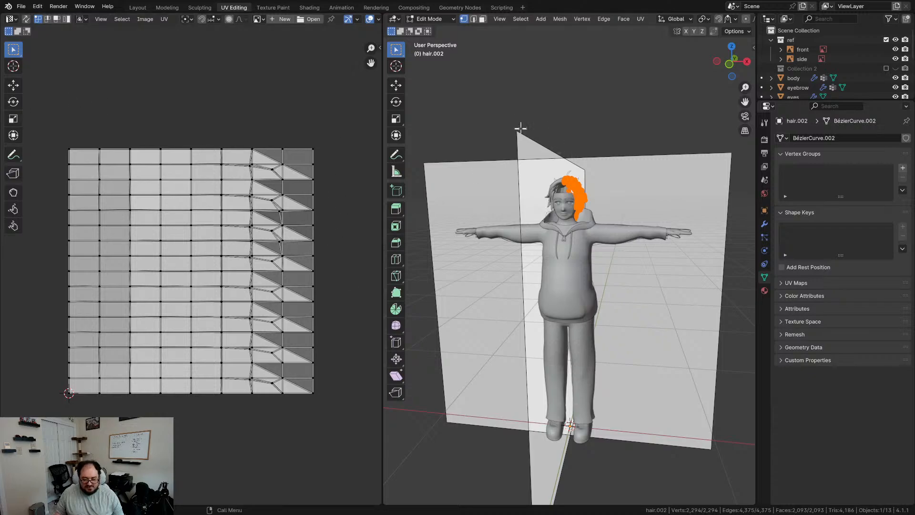
{"action": "left_click", "coordinate": [287, 5]}
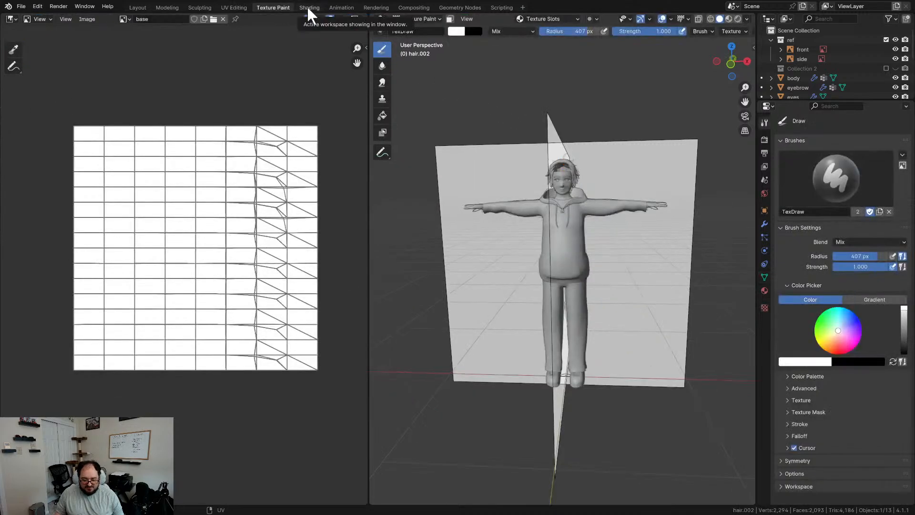
- Switch to the Shading workspace and bring the hair.002 object's main material node tree into view
{"action": "left_click", "coordinate": [307, 6]}
{"action": "scroll", "coordinate": [442, 173], "scroll_direction": "up", "scroll_amount": 3}
{"action": "middle_click_drag", "start_coordinate": [441, 174], "coordinate": [460, 216]}
{"action": "scroll", "coordinate": [469, 151], "scroll_direction": "up", "scroll_amount": 4}
{"action": "scroll", "coordinate": [460, 217], "scroll_direction": "down", "scroll_amount": 2}
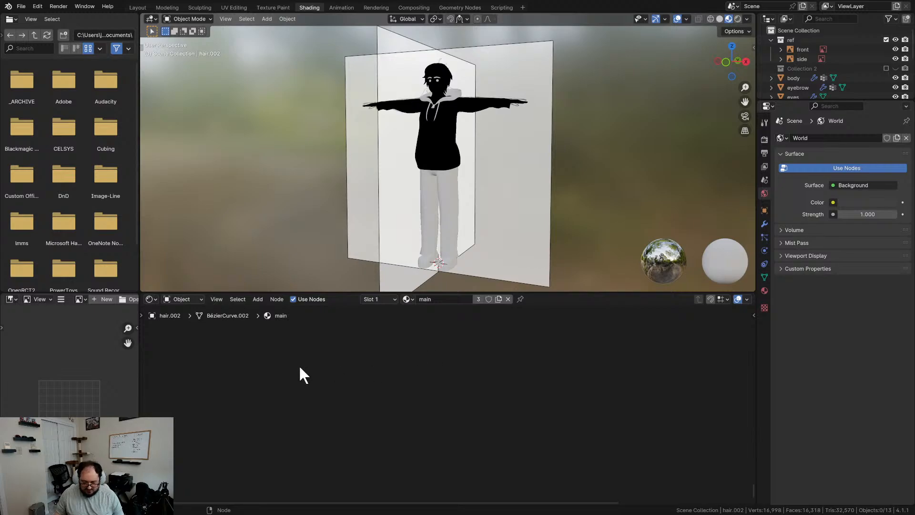
{"action": "left_click", "coordinate": [394, 300]}
{"action": "left_click_drag", "start_coordinate": [752, 487], "coordinate": [753, 387]}
{"action": "scroll", "coordinate": [608, 377], "scroll_direction": "down", "scroll_amount": 3}
{"action": "middle_click_drag", "start_coordinate": [611, 386], "coordinate": [556, 409]}
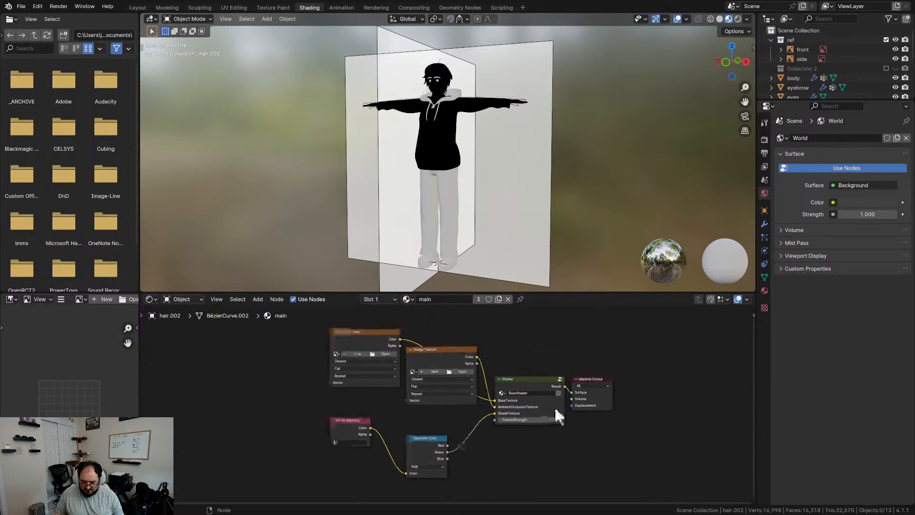
- Spread out the main material's two Image Texture nodes, Color Attribute, Separate Color, Shader and Material Output nodes so they no longer overlap
{"action": "scroll", "coordinate": [505, 374], "scroll_direction": "up", "scroll_amount": 2}
{"action": "left_click_drag", "start_coordinate": [334, 349], "coordinate": [329, 320]}
{"action": "left_click_drag", "start_coordinate": [447, 395], "coordinate": [400, 419]}
{"action": "middle_click_drag", "start_coordinate": [441, 400], "coordinate": [418, 347]}
{"action": "left_click_drag", "start_coordinate": [286, 425], "coordinate": [277, 439]}
{"action": "middle_click_drag", "start_coordinate": [416, 351], "coordinate": [417, 403]}
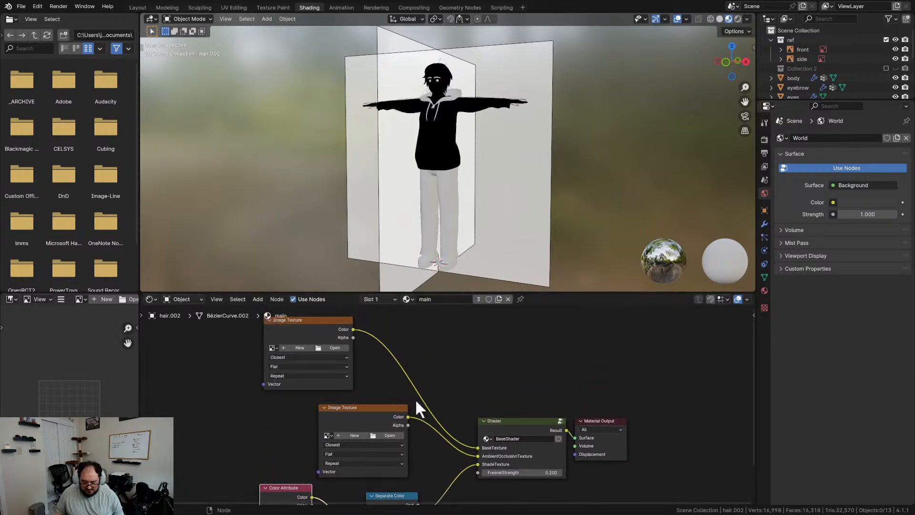
{"action": "left_click_drag", "start_coordinate": [522, 422], "coordinate": [507, 403]}
{"action": "left_click_drag", "start_coordinate": [595, 417], "coordinate": [609, 414]}
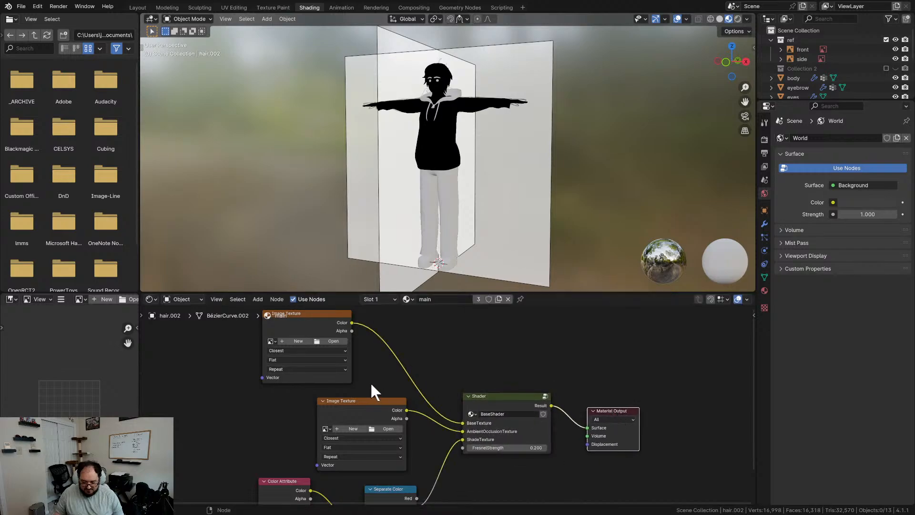
- Assign the base image to the Image Texture node feeding BaseTexture and move that node clear of the others
{"action": "left_click", "coordinate": [275, 341]}
{"action": "left_click", "coordinate": [299, 353]}
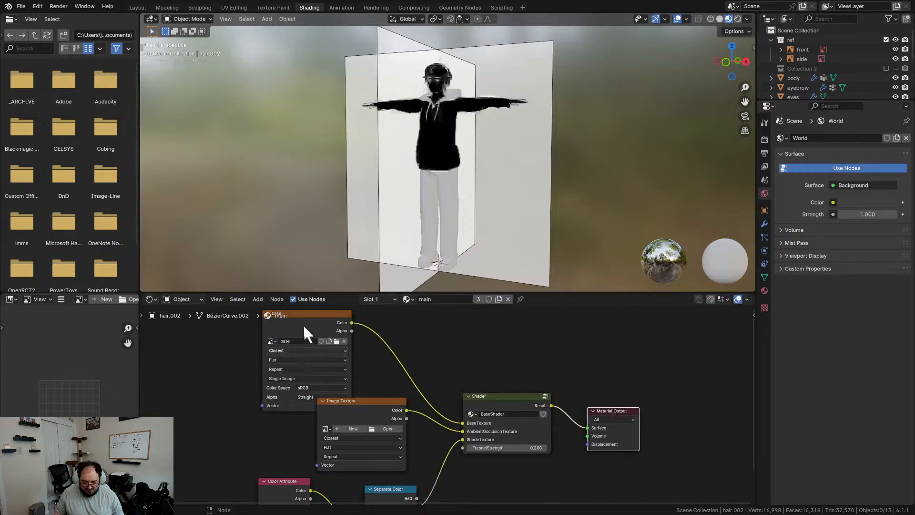
{"action": "left_click_drag", "start_coordinate": [296, 315], "coordinate": [247, 330]}
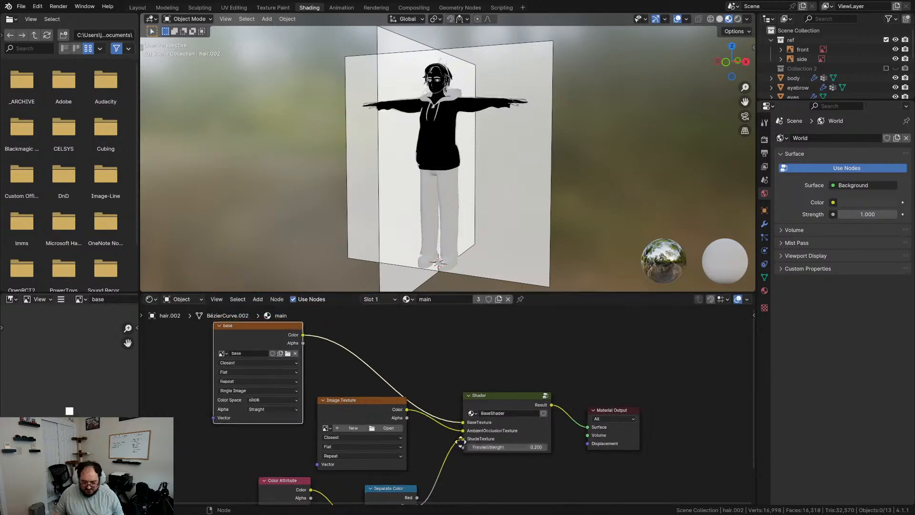
- Assign the base image to the Image Texture node feeding AmbientOcclusionTexture
{"action": "middle_click_drag", "start_coordinate": [459, 440], "coordinate": [450, 373]}
{"action": "left_click_drag", "start_coordinate": [355, 331], "coordinate": [350, 335]}
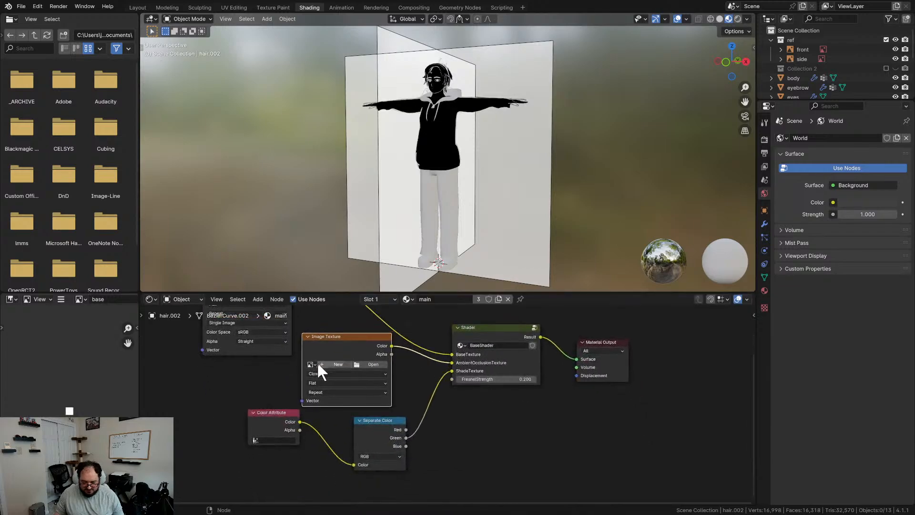
{"action": "left_click", "coordinate": [312, 364]}
{"action": "left_click", "coordinate": [324, 376]}
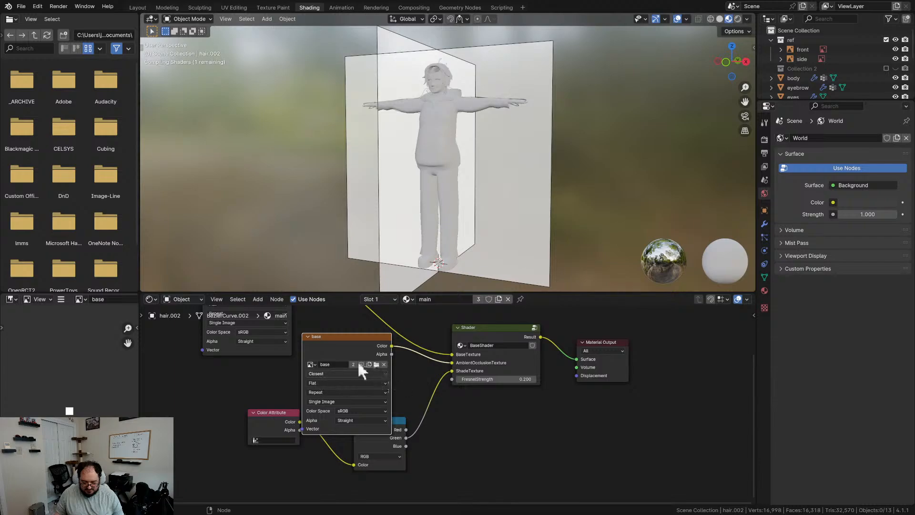
- Move the Color Attribute and Separate Color nodes down to make room beneath the ambient occlusion texture node
{"action": "scroll", "coordinate": [358, 360], "scroll_direction": "up", "scroll_amount": 1}
{"action": "left_click_drag", "start_coordinate": [333, 331], "coordinate": [330, 323]}
{"action": "left_click_drag", "start_coordinate": [274, 410], "coordinate": [251, 431]}
{"action": "left_click_drag", "start_coordinate": [394, 424], "coordinate": [399, 440]}
- Delete the texture node feeding the AmbientOcclusionTexture input and move the remaining base texture node closer to the Shader node
{"action": "left_click", "coordinate": [353, 321]}
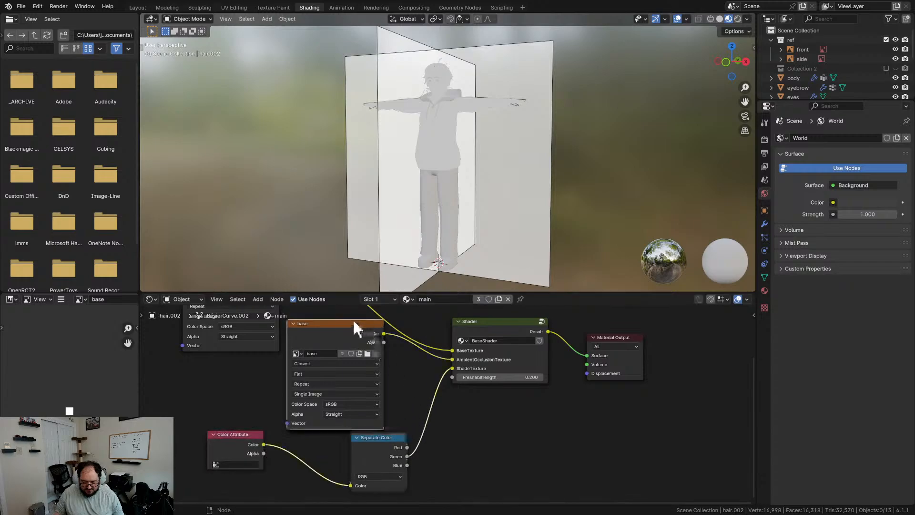
{"action": "key", "text": "x"}
{"action": "scroll", "coordinate": [512, 365], "scroll_direction": "up", "scroll_amount": 1}
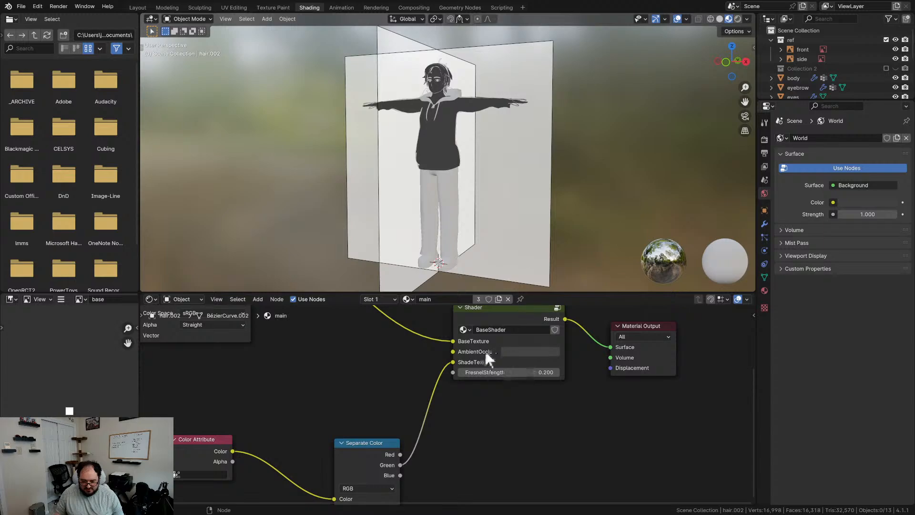
{"action": "scroll", "coordinate": [341, 360], "scroll_direction": "down", "scroll_amount": 2}
{"action": "middle_click_drag", "start_coordinate": [342, 361], "coordinate": [368, 425]}
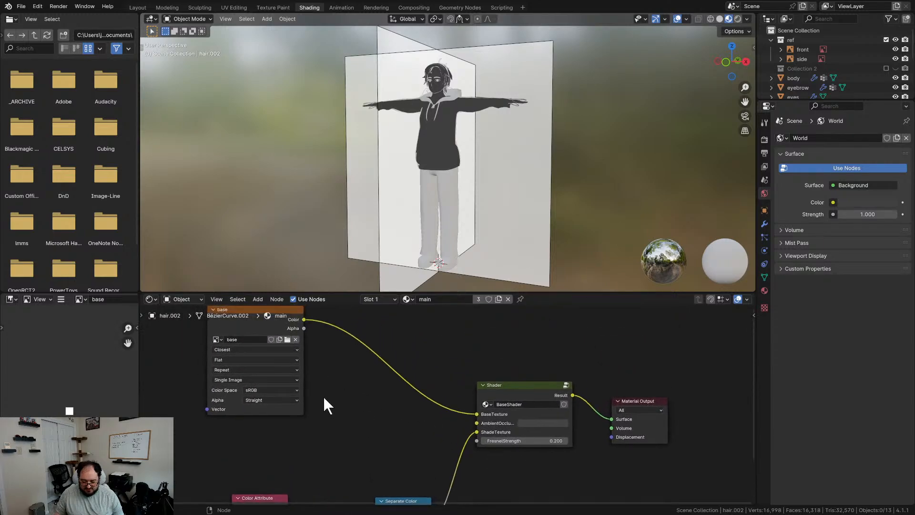
{"action": "left_click_drag", "start_coordinate": [287, 308], "coordinate": [361, 347]}
{"action": "middle_click_drag", "start_coordinate": [577, 470], "coordinate": [552, 446]}
- Make the viewport's material preview use the scene lights and the scene world
{"action": "left_click", "coordinate": [747, 19]}
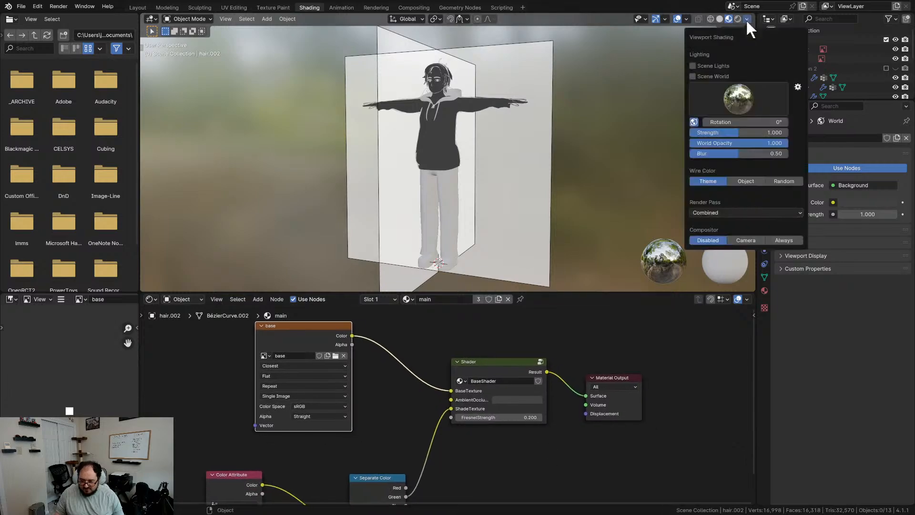
{"action": "left_click", "coordinate": [701, 76]}
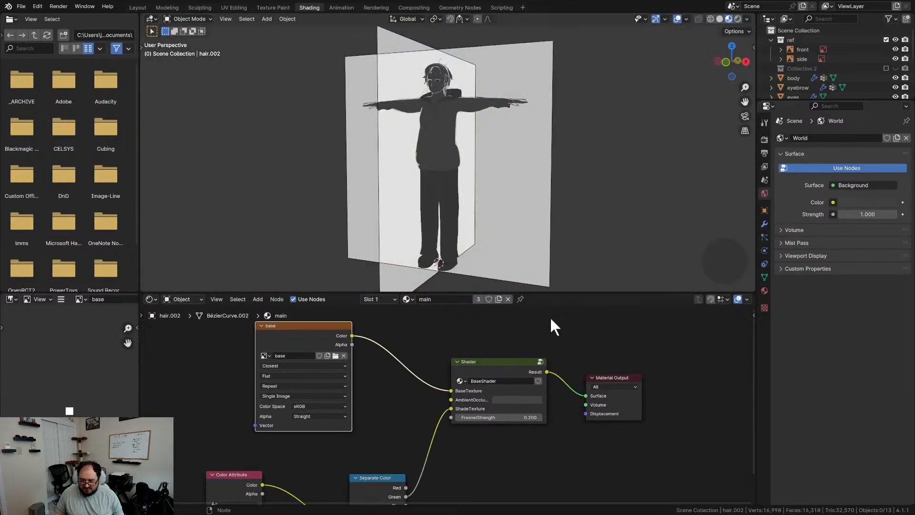
{"action": "scroll", "coordinate": [820, 41], "scroll_direction": "up", "scroll_amount": 8}
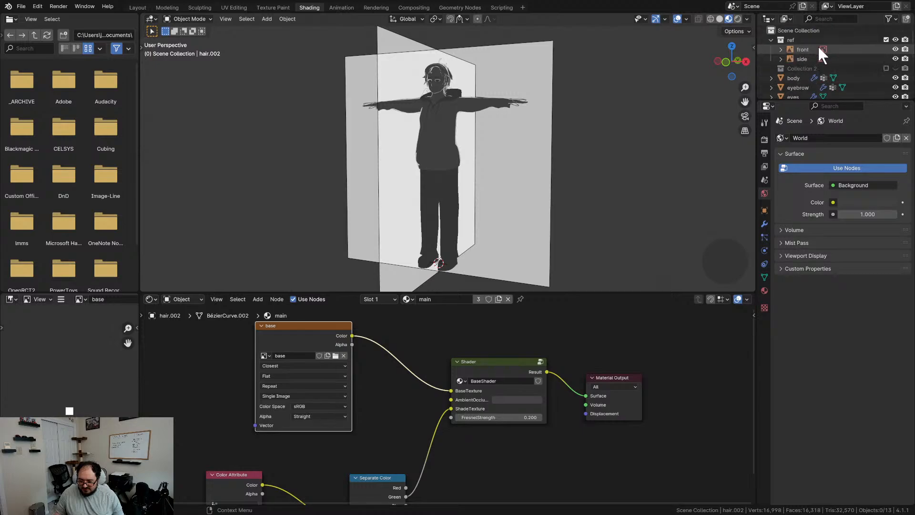
- Add a sun light to the scene
{"action": "key", "text": "shift+a"}
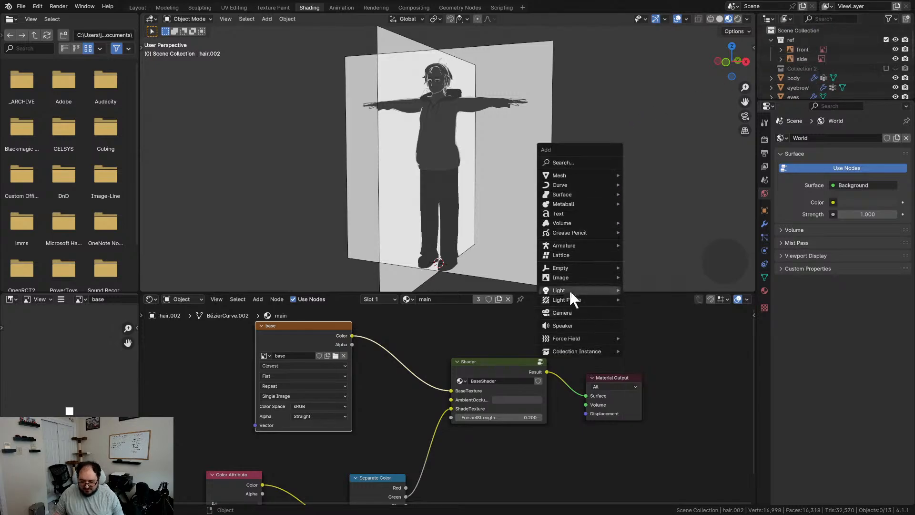
{"action": "mouse_move", "coordinate": [569, 289]}
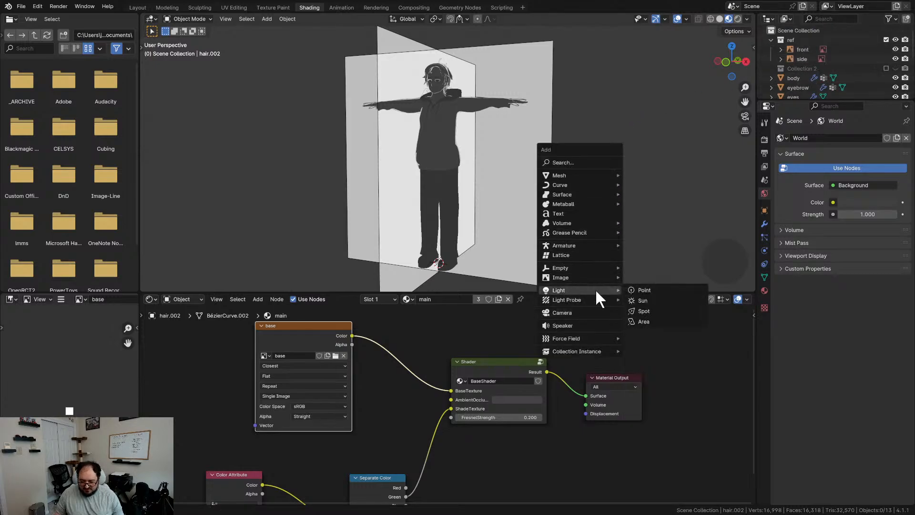
{"action": "left_click", "coordinate": [660, 299]}
- Rotate the sun light to a slanted direction in the side view, and turn it around the Z axis
{"action": "middle_click_drag", "start_coordinate": [491, 203], "coordinate": [436, 200]}
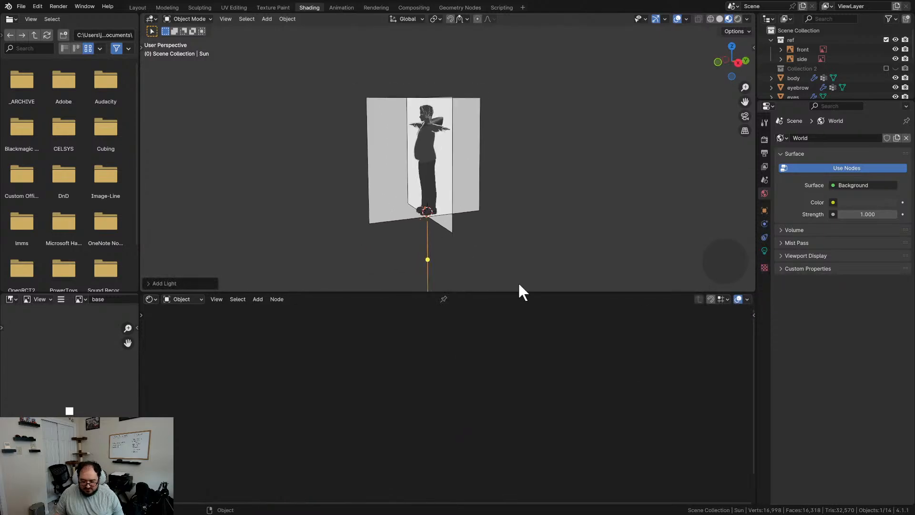
{"action": "key", "text": "r"}
{"action": "left_click", "coordinate": [593, 192]}
{"action": "middle_click_drag", "start_coordinate": [592, 192], "coordinate": [548, 19]}
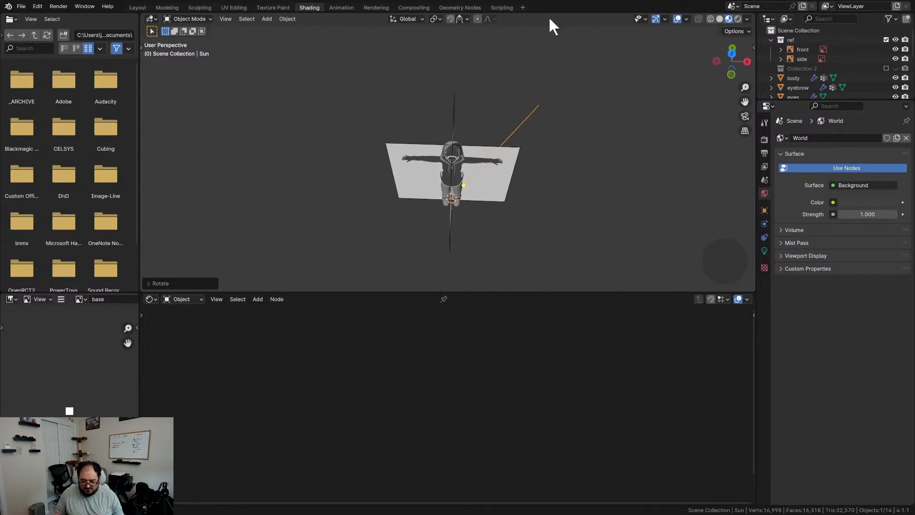
{"action": "key", "text": "r"}
{"action": "key", "text": "z"}
{"action": "left_click", "coordinate": [496, 106]}
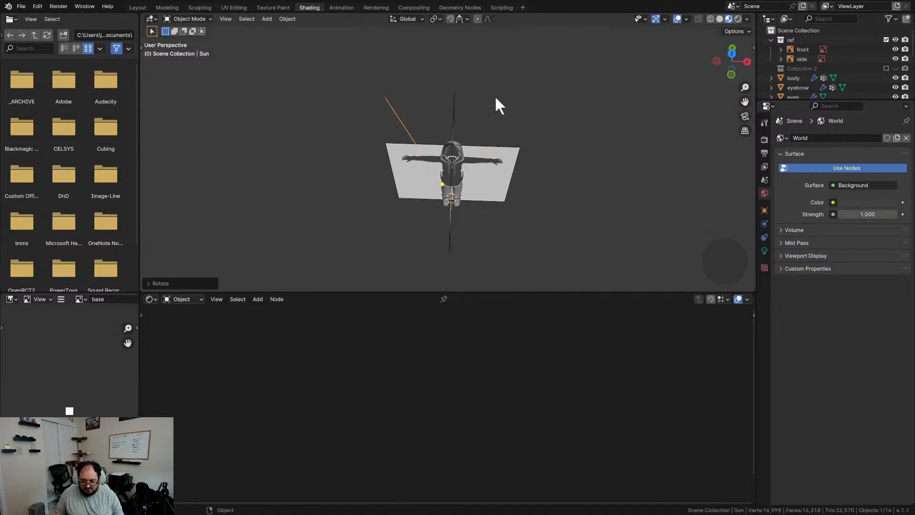
- Move the sun light up beside the character, next to the legs, and deselect it
{"action": "key", "text": "KP_1"}
{"action": "middle_click_drag", "start_coordinate": [505, 74], "coordinate": [496, 96]}
{"action": "scroll", "coordinate": [476, 88], "scroll_direction": "up", "scroll_amount": 5}
{"action": "scroll", "coordinate": [496, 101], "scroll_direction": "down", "scroll_amount": 4}
{"action": "key", "text": "g"}
{"action": "left_click", "coordinate": [576, 109]}
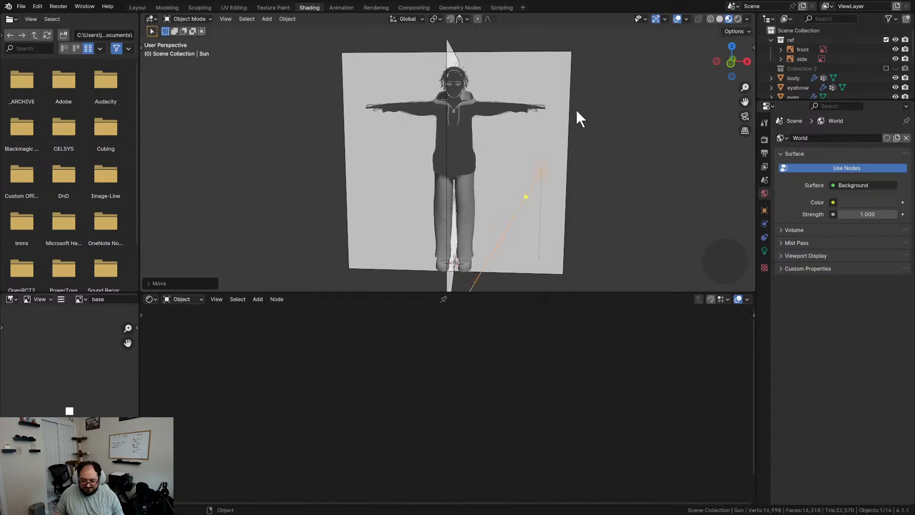
{"action": "scroll", "coordinate": [836, 67], "scroll_direction": "down", "scroll_amount": 5}
{"action": "scroll", "coordinate": [810, 70], "scroll_direction": "up", "scroll_amount": 5}
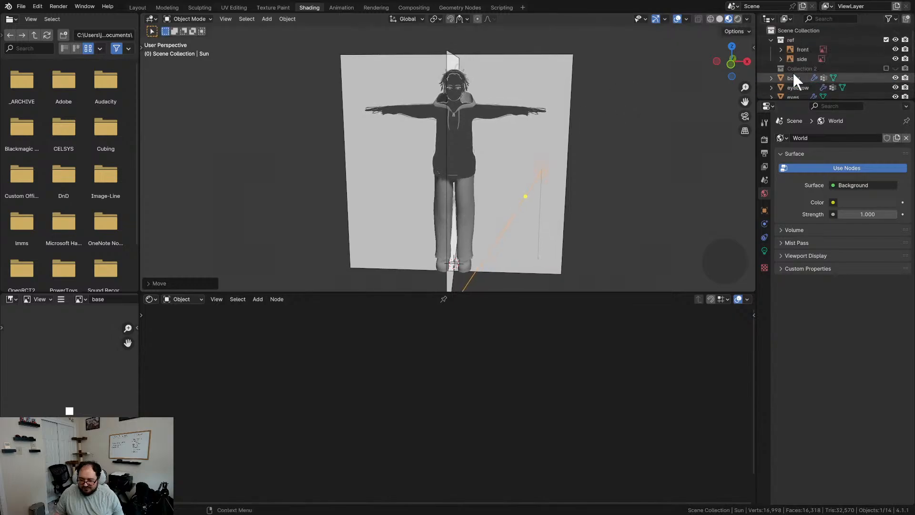
{"action": "left_click", "coordinate": [594, 161]}
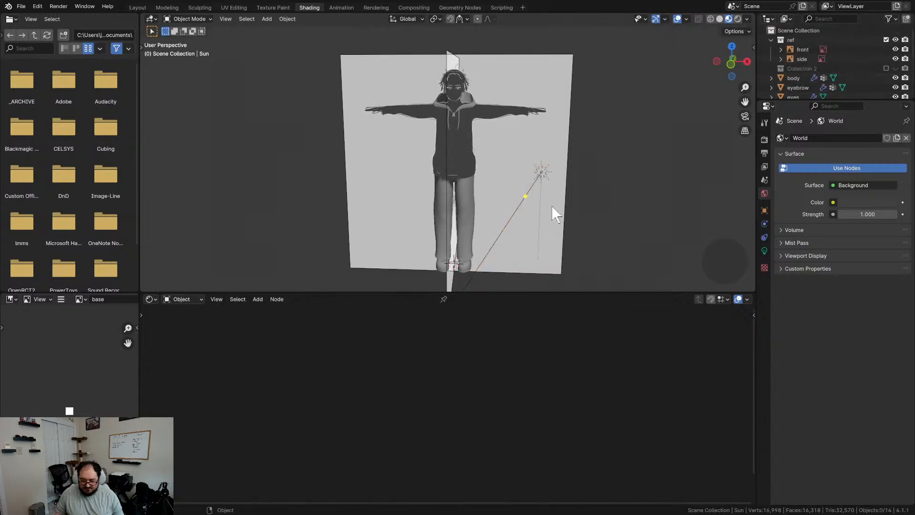
- Select the hoodie, open the BaseColorRamp group nested in its BaseShader group, and enlarge the node editor
{"action": "left_click", "coordinate": [464, 127]}
{"action": "middle_click_drag", "start_coordinate": [390, 355], "coordinate": [375, 337]}
{"action": "scroll", "coordinate": [394, 378], "scroll_direction": "up", "scroll_amount": 7}
{"action": "scroll", "coordinate": [394, 379], "scroll_direction": "down", "scroll_amount": 8}
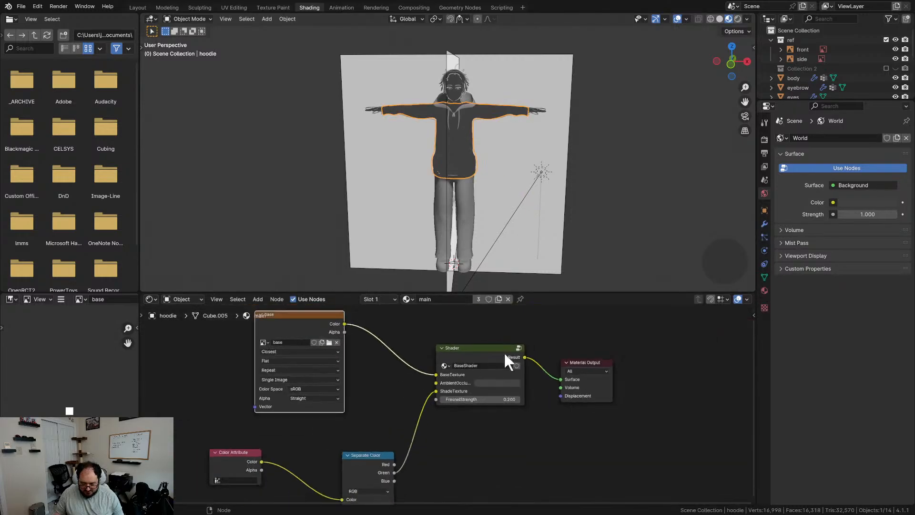
{"action": "left_click", "coordinate": [519, 348]}
{"action": "scroll", "coordinate": [450, 373], "scroll_direction": "down", "scroll_amount": 1}
{"action": "middle_click_drag", "start_coordinate": [435, 378], "coordinate": [386, 352]}
{"action": "left_click", "coordinate": [398, 336]}
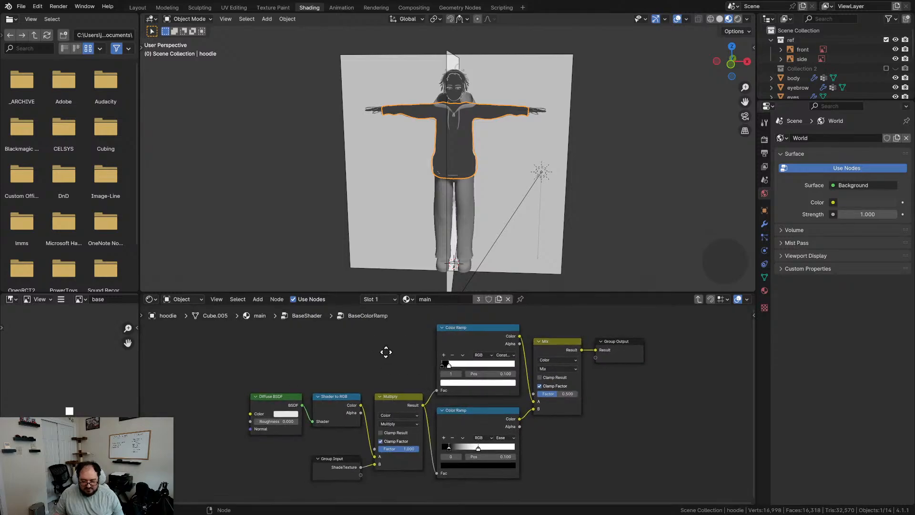
{"action": "left_click_drag", "start_coordinate": [422, 291], "coordinate": [421, 201]}
{"action": "scroll", "coordinate": [380, 301], "scroll_direction": "up", "scroll_amount": 3}
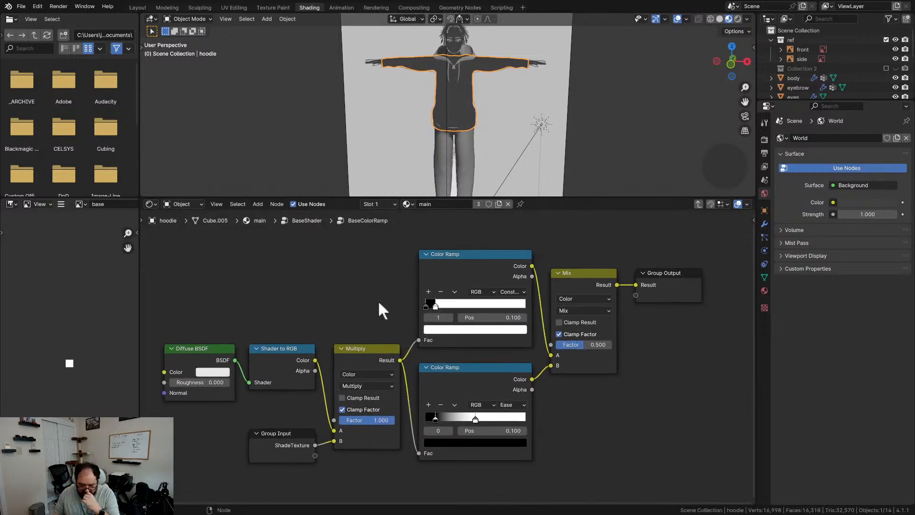
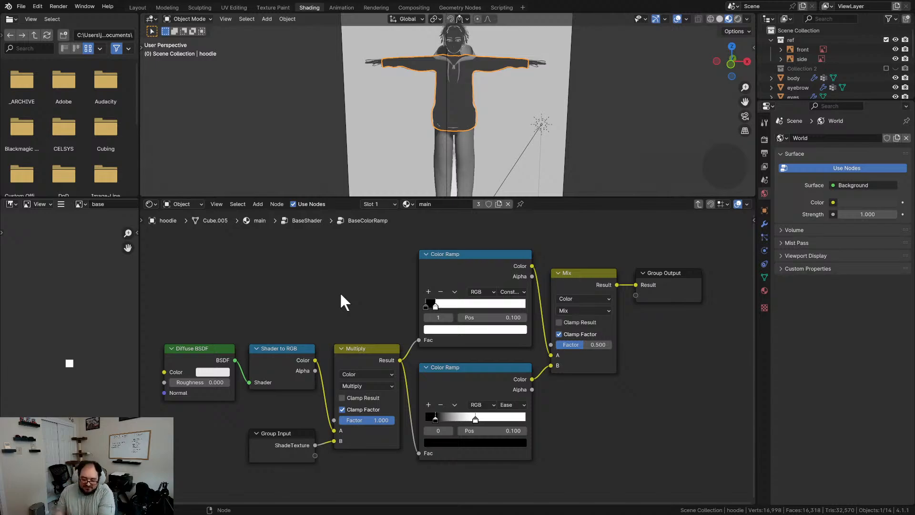
- Examine the BaseColorRamp group's Diffuse BSDF and Shader to RGB nodes and how ShadeTexture enters the Multiply node
{"action": "scroll", "coordinate": [360, 307], "scroll_direction": "down", "scroll_amount": 1}
{"action": "middle_click_drag", "start_coordinate": [359, 306], "coordinate": [380, 299]}
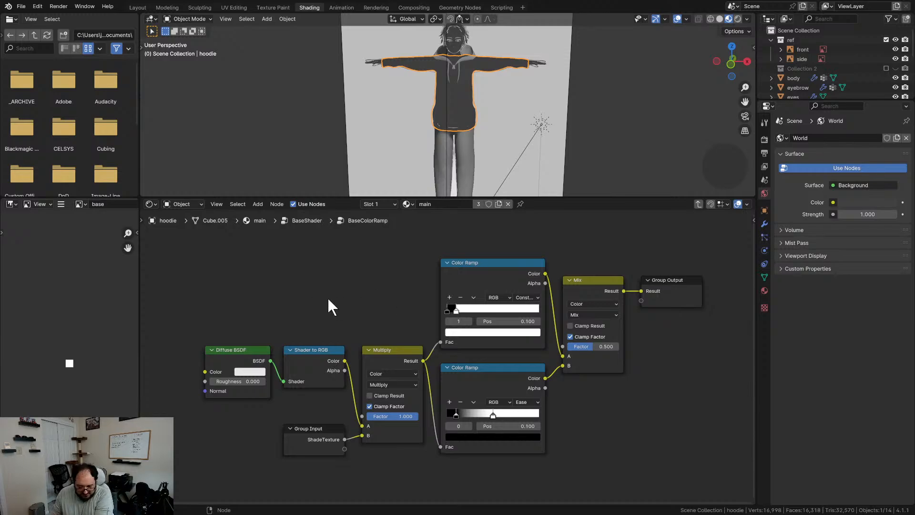
{"action": "left_click", "coordinate": [246, 348]}
{"action": "left_click", "coordinate": [324, 350]}
{"action": "left_click", "coordinate": [253, 353]}
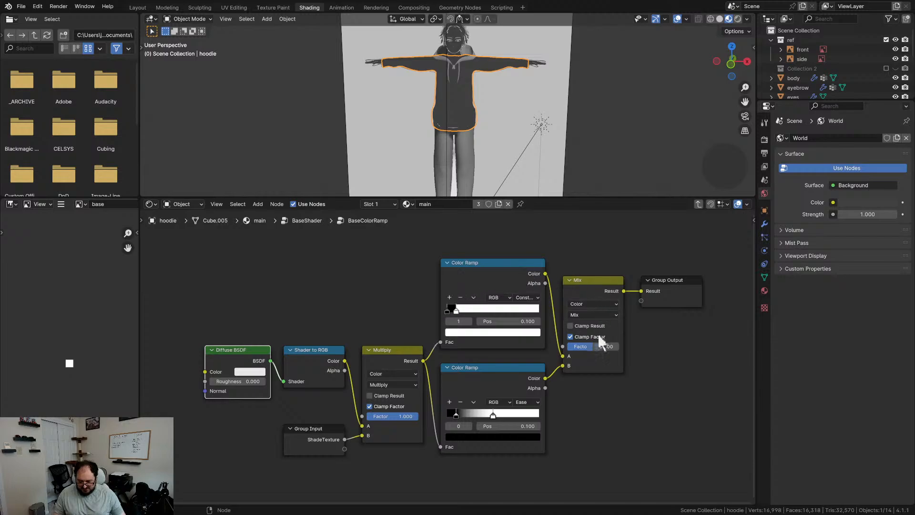
{"action": "left_click_drag", "start_coordinate": [407, 467], "coordinate": [322, 419]}
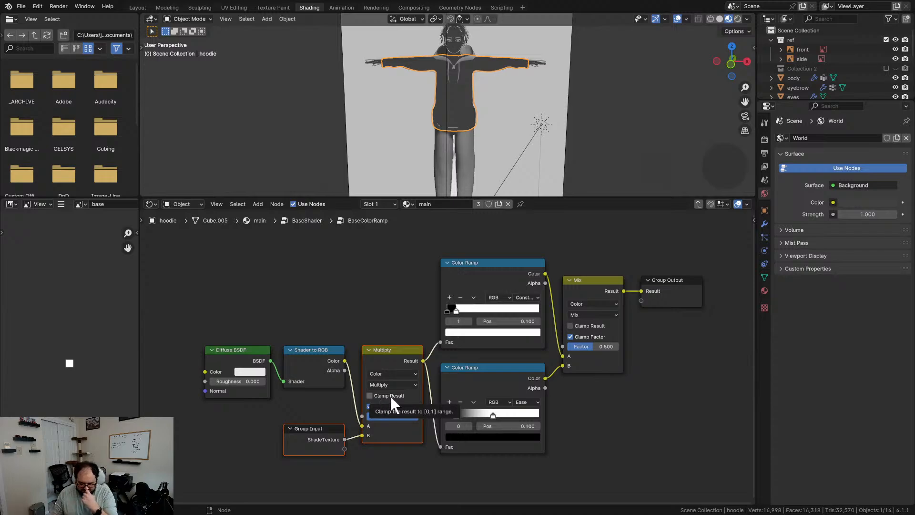
- Switch the selected hoodie from Object Mode to Vertex Paint mode
{"action": "middle_click_drag", "start_coordinate": [487, 109], "coordinate": [459, 139]}
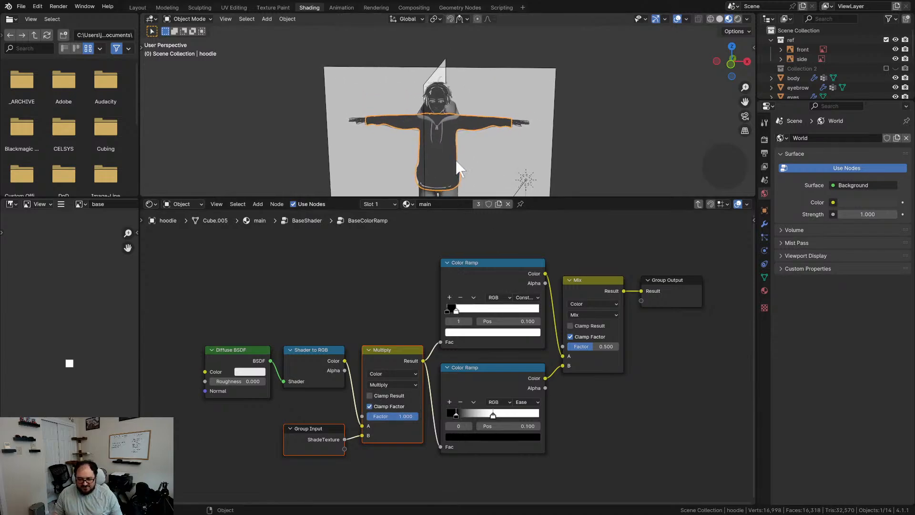
{"action": "scroll", "coordinate": [457, 152], "scroll_direction": "up", "scroll_amount": 4}
{"action": "mouse_move", "coordinate": [469, 142]}
{"action": "middle_mouse_down"}
{"action": "mouse_move", "coordinate": [471, 122]}
{"action": "mouse_move", "coordinate": [471, 138]}
{"action": "middle_mouse_up"}
{"action": "scroll", "coordinate": [474, 110], "scroll_direction": "up", "scroll_amount": 2}
{"action": "scroll", "coordinate": [474, 110], "scroll_direction": "down", "scroll_amount": 3}
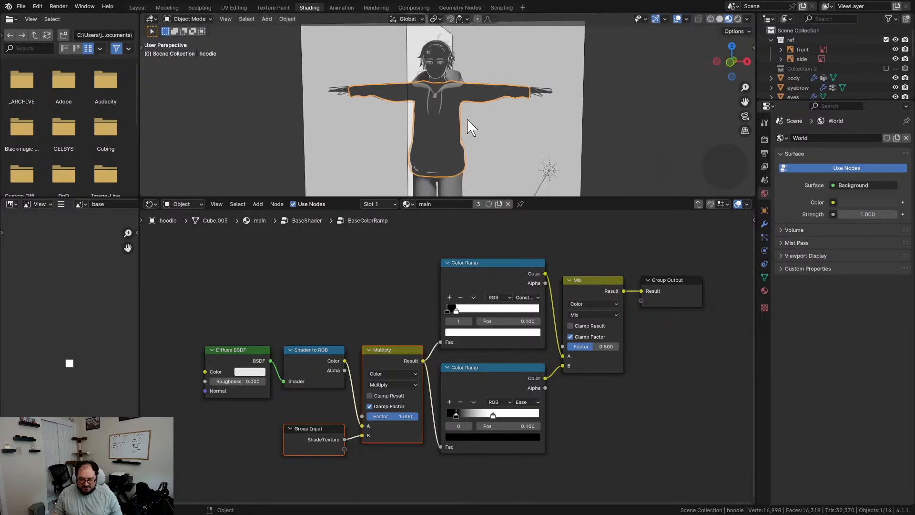
{"action": "key", "text": "ctrl+Tab"}
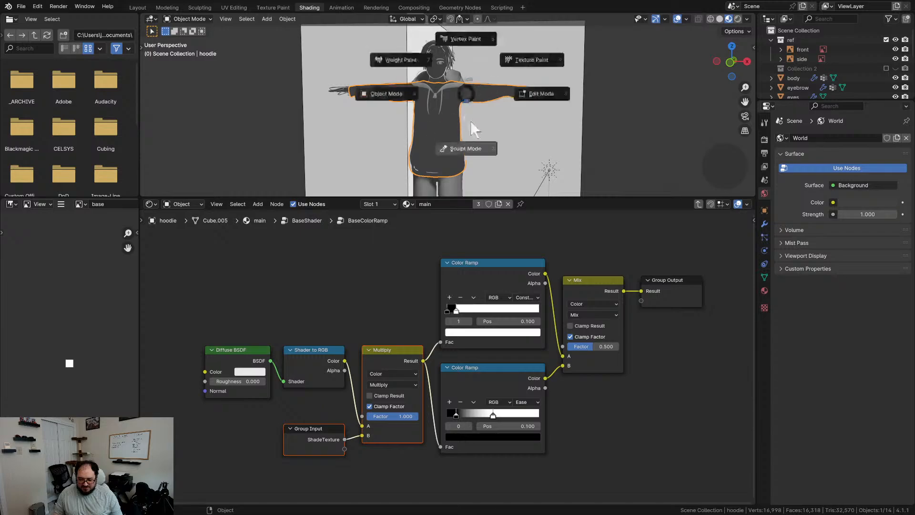
{"action": "left_click", "coordinate": [467, 37]}
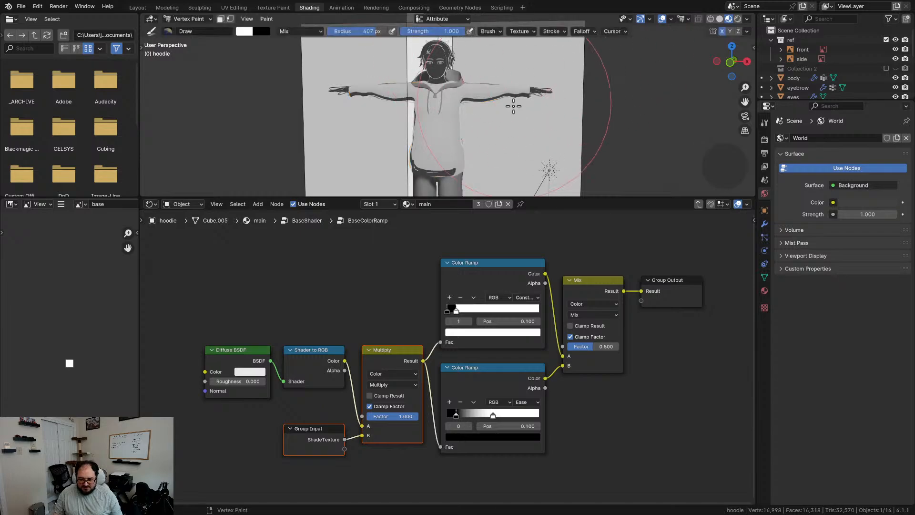
- Fill all of the hoodie's vertex colors with white using Set Vertex Colors
{"action": "scroll", "coordinate": [492, 125], "scroll_direction": "up", "scroll_amount": 4}
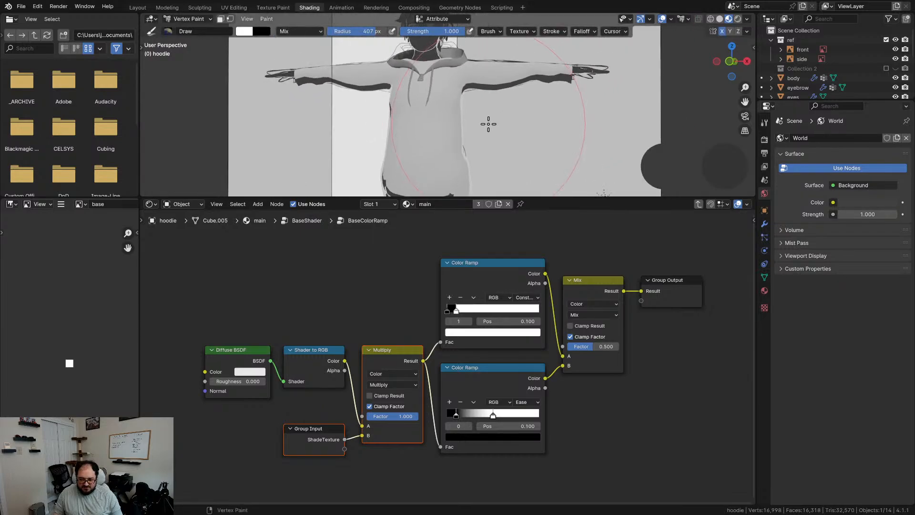
{"action": "scroll", "coordinate": [477, 129], "scroll_direction": "down", "scroll_amount": 4}
{"action": "left_click", "coordinate": [266, 19]}
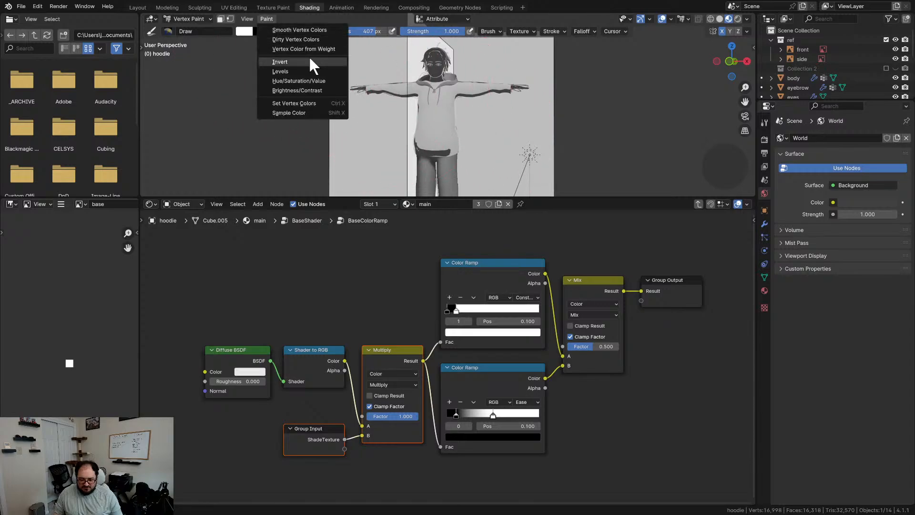
{"action": "left_click", "coordinate": [305, 102]}
{"action": "scroll", "coordinate": [429, 129], "scroll_direction": "up", "scroll_amount": 3}
{"action": "scroll", "coordinate": [452, 140], "scroll_direction": "down", "scroll_amount": 1}
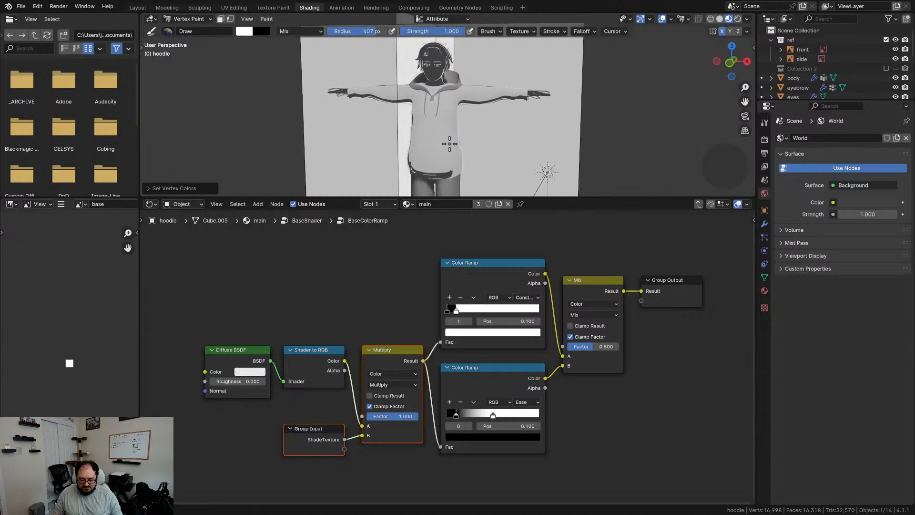
{"action": "scroll", "coordinate": [434, 139], "scroll_direction": "up", "scroll_amount": 3}
{"action": "mouse_move", "coordinate": [419, 139]}
{"action": "middle_mouse_down"}
{"action": "mouse_move", "coordinate": [313, 135]}
{"action": "mouse_move", "coordinate": [438, 135]}
{"action": "middle_mouse_up"}
{"action": "scroll", "coordinate": [438, 135], "scroll_direction": "down", "scroll_amount": 2}
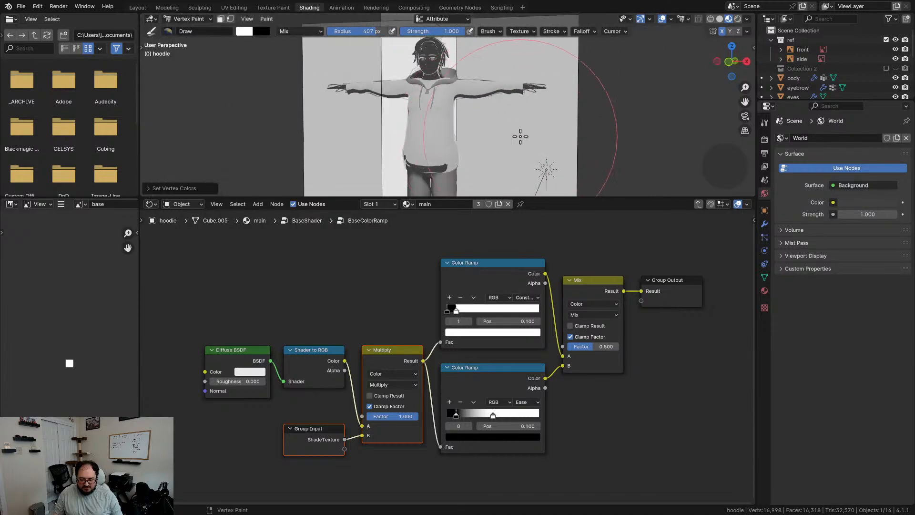
- Return the hoodie to Object Mode and select the pants
{"action": "key", "text": "Tab"}
{"action": "mouse_move", "coordinate": [520, 137]}
{"action": "middle_mouse_down"}
{"action": "mouse_move", "coordinate": [437, 141]}
{"action": "mouse_move", "coordinate": [483, 141]}
{"action": "mouse_move", "coordinate": [460, 176]}
{"action": "middle_mouse_up"}
{"action": "key", "text": "ctrl+Tab"}
{"action": "left_click", "coordinate": [387, 148]}
{"action": "scroll", "coordinate": [474, 142], "scroll_direction": "down", "scroll_amount": 2}
{"action": "left_click", "coordinate": [461, 176]}
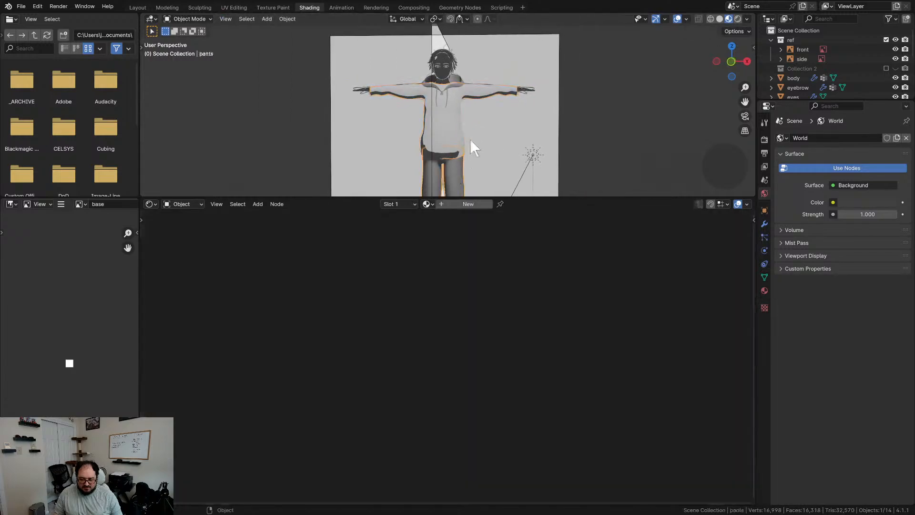
- Select the body, enter Vertex Paint mode to give it a color attribute, undo the stray stroke, and return to Object Mode
{"action": "scroll", "coordinate": [456, 68], "scroll_direction": "up", "scroll_amount": 2}
{"action": "left_click", "coordinate": [445, 59]}
{"action": "middle_click_drag", "start_coordinate": [448, 91], "coordinate": [396, 83]}
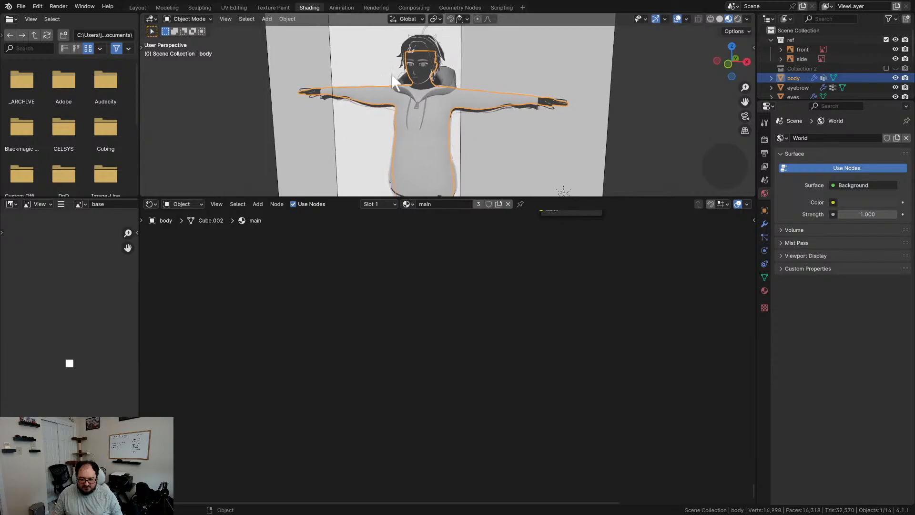
{"action": "key", "text": "ctrl+Tab"}
{"action": "left_click", "coordinate": [380, 19]}
{"action": "mouse_move", "coordinate": [465, 157]}
{"action": "middle_mouse_down"}
{"action": "mouse_move", "coordinate": [472, 147]}
{"action": "mouse_move", "coordinate": [467, 161]}
{"action": "middle_mouse_up"}
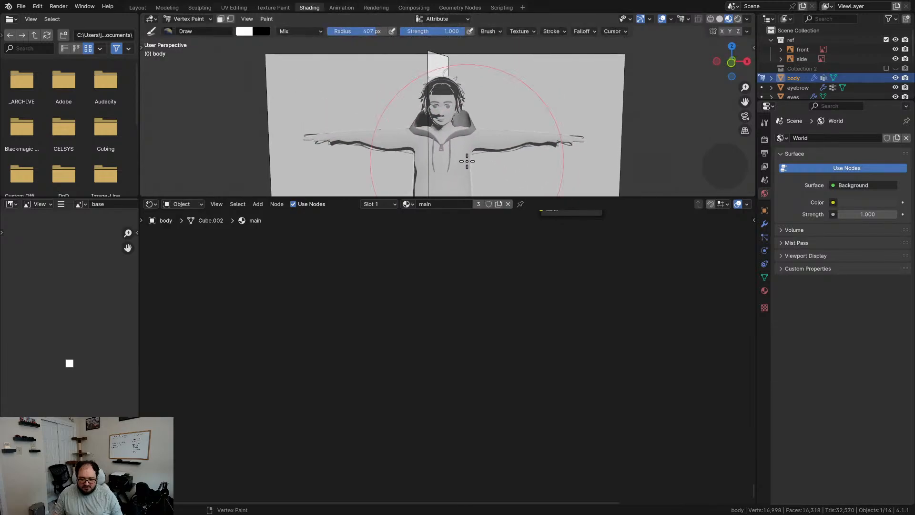
{"action": "left_click", "coordinate": [457, 121]}
{"action": "key", "text": "ctrl+z"}
{"action": "key", "text": "ctrl+Tab"}
{"action": "left_click", "coordinate": [388, 116]}
- Select the hair.002 object, enter Vertex Paint mode to give it a color attribute, and return to Object Mode
{"action": "left_click", "coordinate": [445, 85]}
{"action": "scroll", "coordinate": [464, 100], "scroll_direction": "up", "scroll_amount": 2}
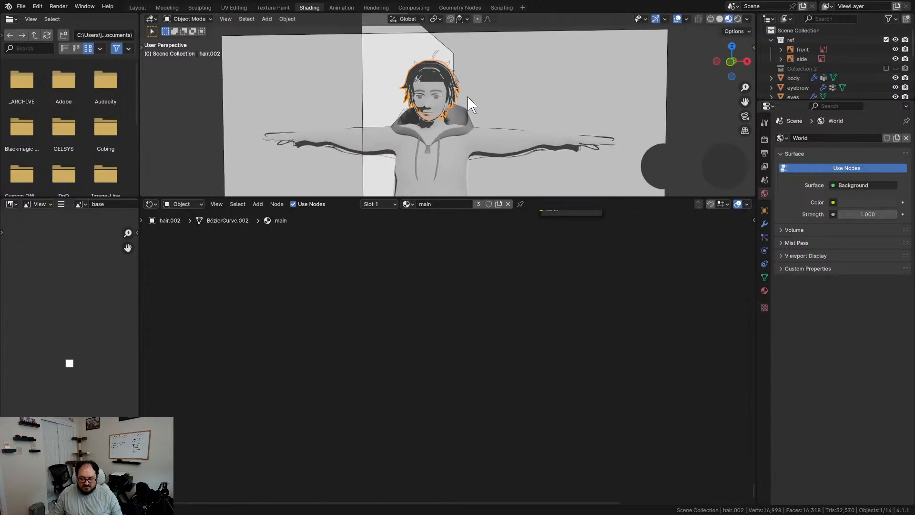
{"action": "scroll", "coordinate": [457, 101], "scroll_direction": "up", "scroll_amount": 4}
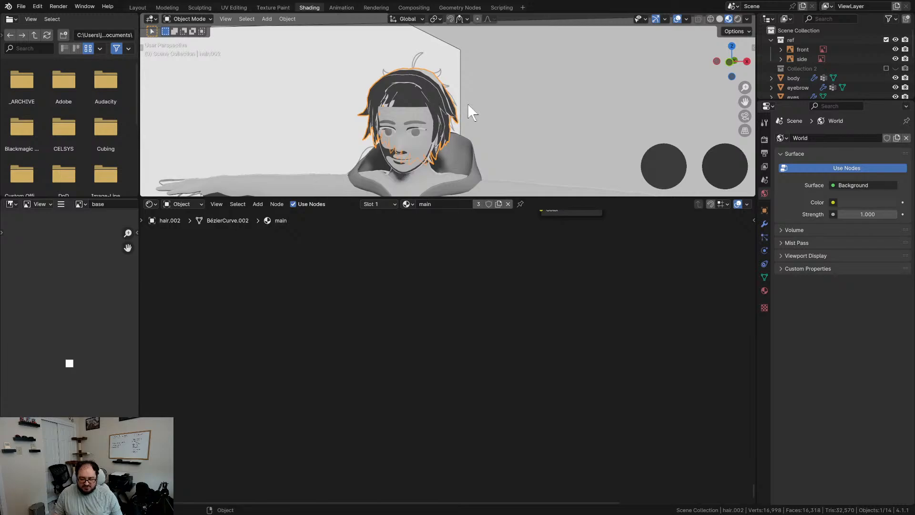
{"action": "key", "text": "ctrl+Tab"}
{"action": "left_click", "coordinate": [456, 47]}
{"action": "mouse_move", "coordinate": [456, 71]}
{"action": "middle_mouse_down"}
{"action": "mouse_move", "coordinate": [443, 110]}
{"action": "mouse_move", "coordinate": [500, 114]}
{"action": "mouse_move", "coordinate": [403, 123]}
{"action": "mouse_move", "coordinate": [425, 108]}
{"action": "mouse_move", "coordinate": [430, 130]}
{"action": "mouse_move", "coordinate": [419, 125]}
{"action": "mouse_move", "coordinate": [448, 136]}
{"action": "middle_mouse_up"}
{"action": "key", "text": "ctrl+Tab"}
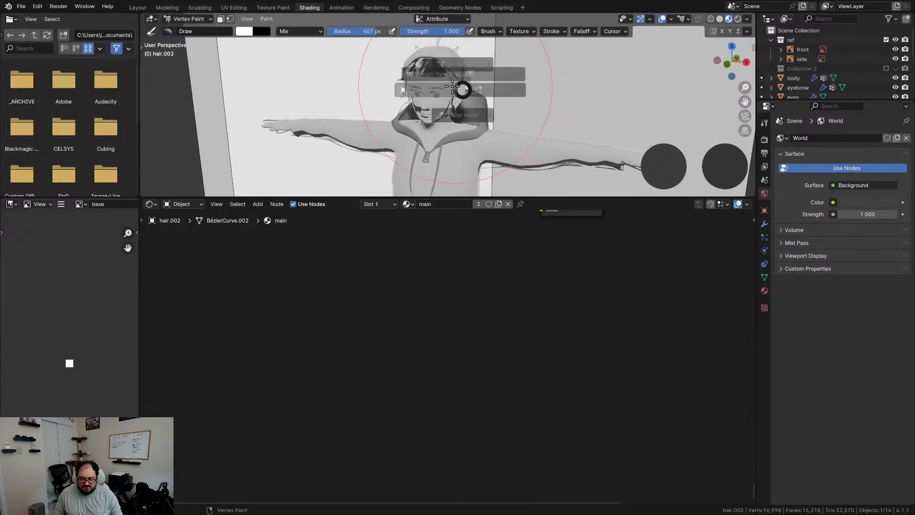
{"action": "left_click", "coordinate": [388, 92]}
- Put the hoodie into Vertex Paint mode with black as the paint color and a brush radius of 94 px
{"action": "left_click", "coordinate": [473, 153]}
{"action": "scroll", "coordinate": [463, 89], "scroll_direction": "up", "scroll_amount": 3}
{"action": "middle_click_drag", "start_coordinate": [463, 89], "coordinate": [470, 116]}
{"action": "left_click", "coordinate": [461, 59]}
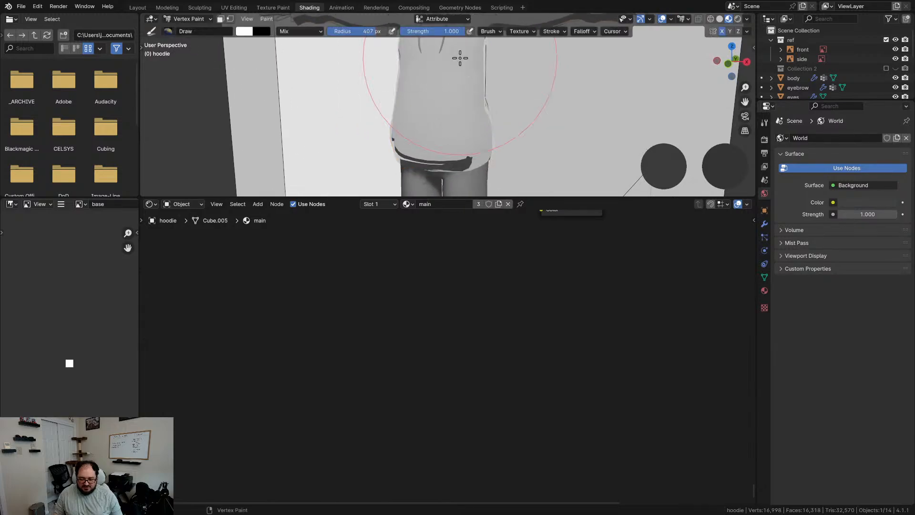
{"action": "scroll", "coordinate": [457, 116], "scroll_direction": "up", "scroll_amount": 2}
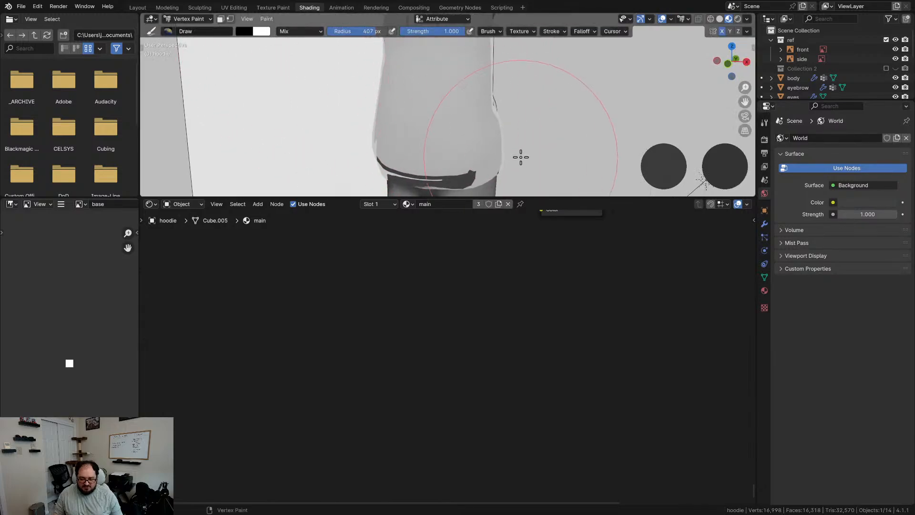
{"action": "key", "text": "f"}
{"action": "left_click", "coordinate": [469, 113]}
- Paint black shadow areas on both sides of the hoodie's waist, above the hem
{"action": "scroll", "coordinate": [451, 138], "scroll_direction": "up", "scroll_amount": 2}
{"action": "mouse_move", "coordinate": [453, 114]}
{"action": "left_mouse_down"}
{"action": "mouse_move", "coordinate": [446, 110]}
{"action": "mouse_move", "coordinate": [456, 106]}
{"action": "mouse_move", "coordinate": [405, 122]}
{"action": "mouse_move", "coordinate": [453, 86]}
{"action": "mouse_move", "coordinate": [493, 92]}
{"action": "mouse_move", "coordinate": [445, 133]}
{"action": "mouse_move", "coordinate": [436, 106]}
{"action": "mouse_move", "coordinate": [465, 93]}
{"action": "mouse_move", "coordinate": [419, 118]}
{"action": "mouse_move", "coordinate": [490, 66]}
{"action": "mouse_move", "coordinate": [462, 116]}
{"action": "left_mouse_up"}
{"action": "middle_click_drag", "start_coordinate": [461, 116], "coordinate": [364, 112]}
{"action": "mouse_move", "coordinate": [364, 112]}
{"action": "left_mouse_down"}
{"action": "mouse_move", "coordinate": [316, 102]}
{"action": "mouse_move", "coordinate": [318, 119]}
{"action": "mouse_move", "coordinate": [363, 151]}
{"action": "mouse_move", "coordinate": [347, 163]}
{"action": "left_mouse_up"}
{"action": "mouse_move", "coordinate": [347, 163]}
{"action": "middle_mouse_down"}
{"action": "mouse_move", "coordinate": [388, 137]}
{"action": "mouse_move", "coordinate": [394, 142]}
{"action": "mouse_move", "coordinate": [395, 114]}
{"action": "middle_mouse_up"}
{"action": "mouse_move", "coordinate": [394, 115]}
{"action": "left_mouse_down"}
{"action": "mouse_move", "coordinate": [388, 141]}
{"action": "mouse_move", "coordinate": [400, 94]}
{"action": "mouse_move", "coordinate": [419, 86]}
{"action": "mouse_move", "coordinate": [377, 156]}
{"action": "mouse_move", "coordinate": [400, 147]}
{"action": "mouse_move", "coordinate": [428, 167]}
{"action": "mouse_move", "coordinate": [453, 160]}
{"action": "left_mouse_up"}
{"action": "middle_click_drag", "start_coordinate": [453, 159], "coordinate": [454, 145]}
{"action": "middle_click_drag", "start_coordinate": [465, 143], "coordinate": [464, 148]}
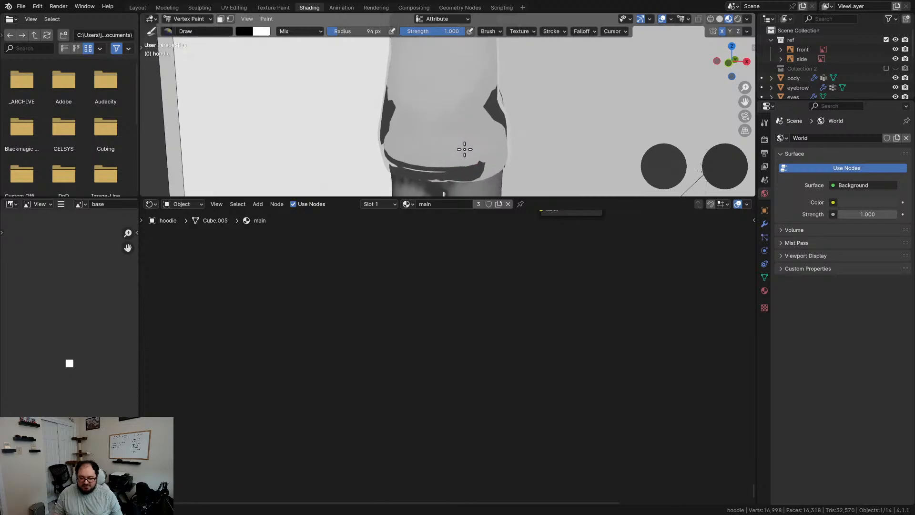
{"action": "mouse_move", "coordinate": [424, 156]}
{"action": "middle_mouse_down"}
{"action": "mouse_move", "coordinate": [484, 148]}
{"action": "mouse_move", "coordinate": [399, 160]}
{"action": "mouse_move", "coordinate": [423, 157]}
{"action": "mouse_move", "coordinate": [417, 130]}
{"action": "mouse_move", "coordinate": [448, 131]}
{"action": "mouse_move", "coordinate": [433, 143]}
{"action": "mouse_move", "coordinate": [403, 131]}
{"action": "mouse_move", "coordinate": [398, 73]}
{"action": "mouse_move", "coordinate": [416, 116]}
{"action": "mouse_move", "coordinate": [447, 117]}
{"action": "mouse_move", "coordinate": [450, 126]}
{"action": "mouse_move", "coordinate": [405, 129]}
{"action": "middle_mouse_up"}
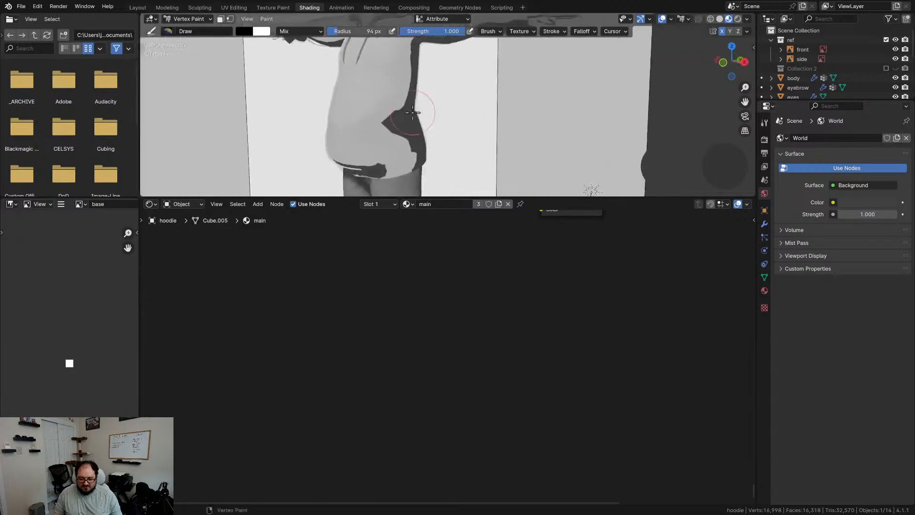
{"action": "middle_click_drag", "start_coordinate": [433, 157], "coordinate": [447, 136]}
{"action": "scroll", "coordinate": [448, 138], "scroll_direction": "down", "scroll_amount": 4}
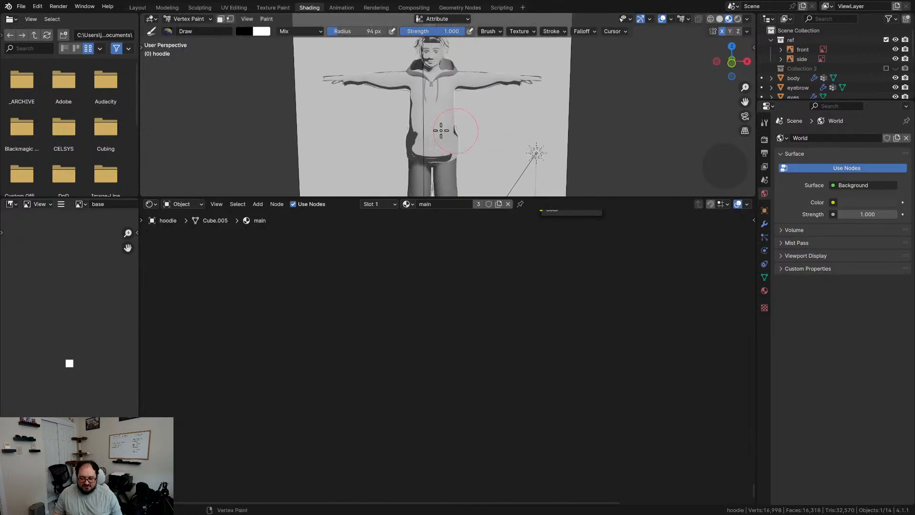
- Return to Object Mode and reselect the hoodie to show its main material
{"action": "key", "text": "ctrl+Tab"}
{"action": "left_click", "coordinate": [370, 141]}
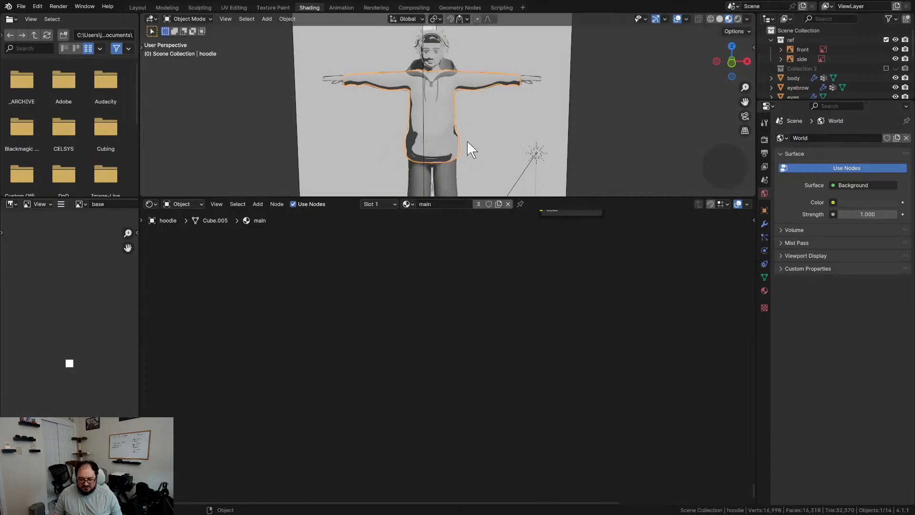
{"action": "left_click", "coordinate": [539, 155]}
{"action": "left_click", "coordinate": [434, 125]}
- Open the hoodie material's BaseShader group and the BaseColorRamp group nested inside it
{"action": "middle_click_drag", "start_coordinate": [469, 256], "coordinate": [376, 429]}
{"action": "middle_click_drag", "start_coordinate": [614, 304], "coordinate": [502, 379]}
{"action": "scroll", "coordinate": [564, 330], "scroll_direction": "down", "scroll_amount": 1}
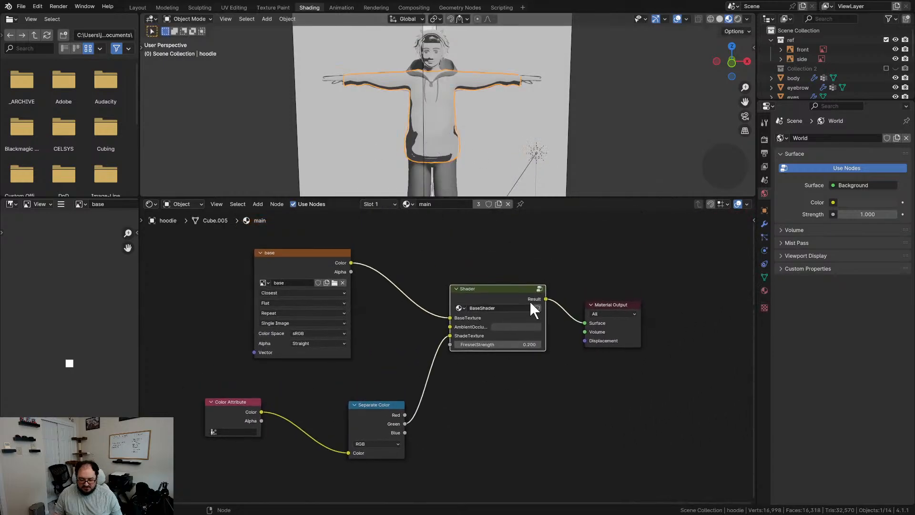
{"action": "left_click", "coordinate": [540, 289]}
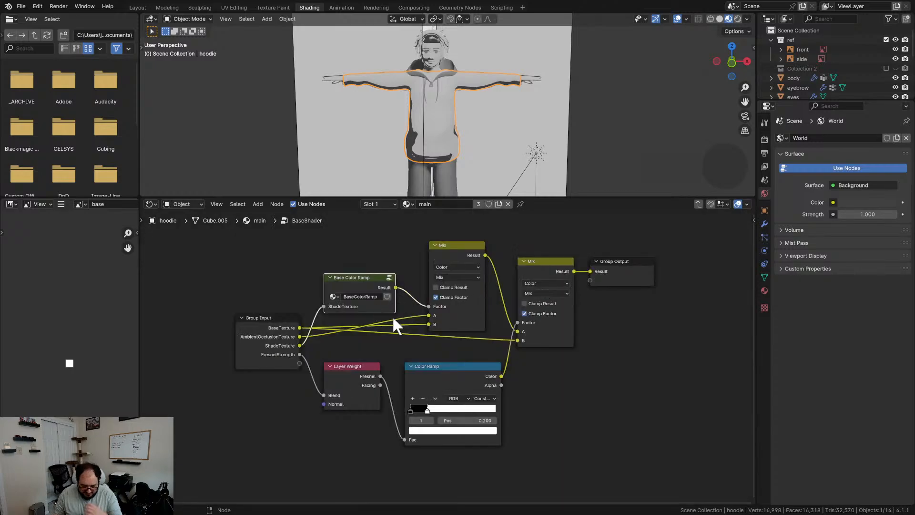
{"action": "left_click", "coordinate": [361, 354]}
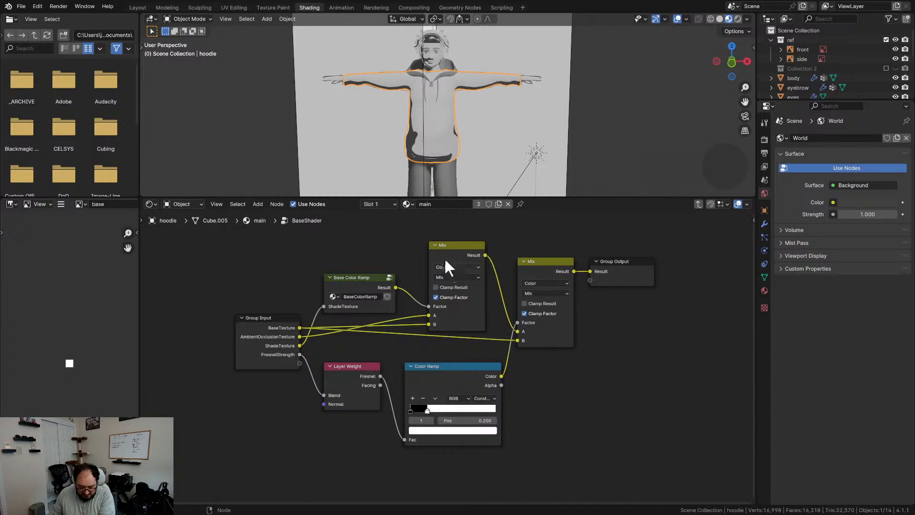
{"action": "left_click", "coordinate": [389, 276]}
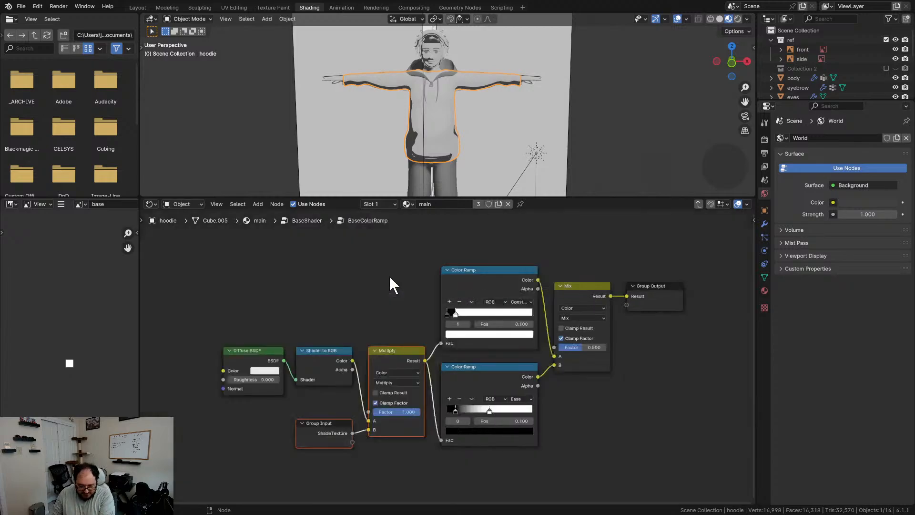
{"action": "scroll", "coordinate": [339, 285], "scroll_direction": "down", "scroll_amount": 3}
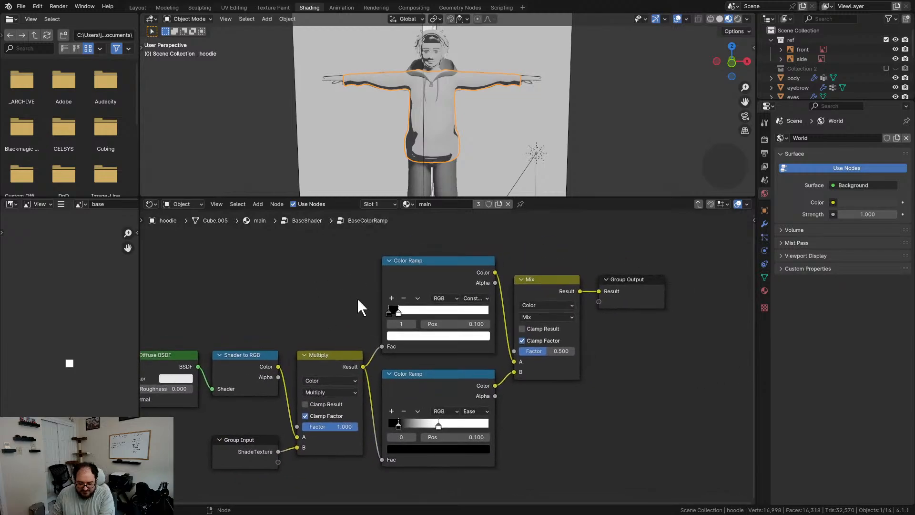
- Connect the constant Color Ramp directly to the Group Output to preview its shading, and reconnect the Mix result to the output
{"action": "left_click", "coordinate": [427, 265]}
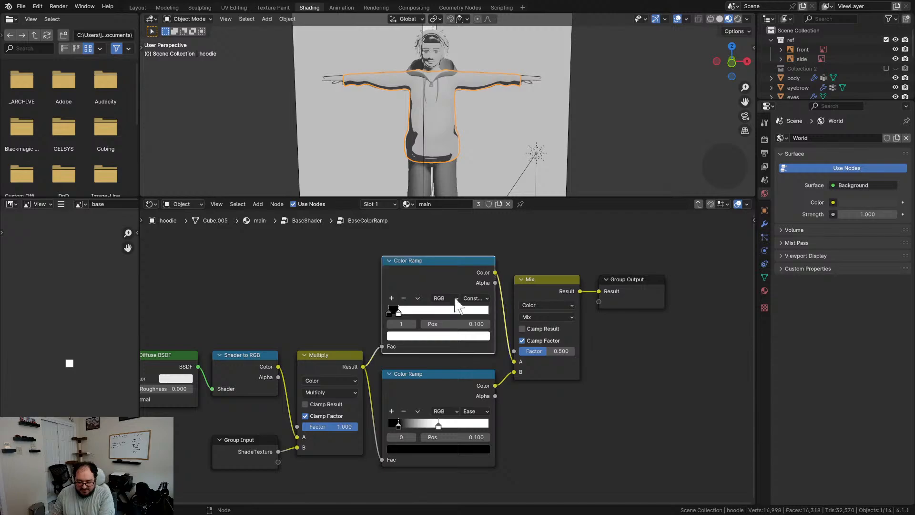
{"action": "left_click_drag", "start_coordinate": [495, 272], "coordinate": [598, 291]}
{"action": "scroll", "coordinate": [459, 140], "scroll_direction": "up", "scroll_amount": 10}
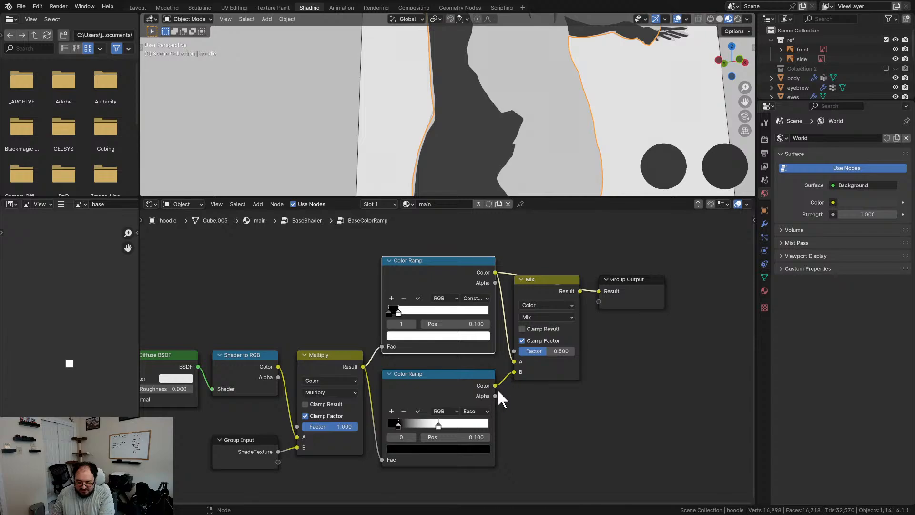
{"action": "left_click_drag", "start_coordinate": [580, 291], "coordinate": [601, 290]}
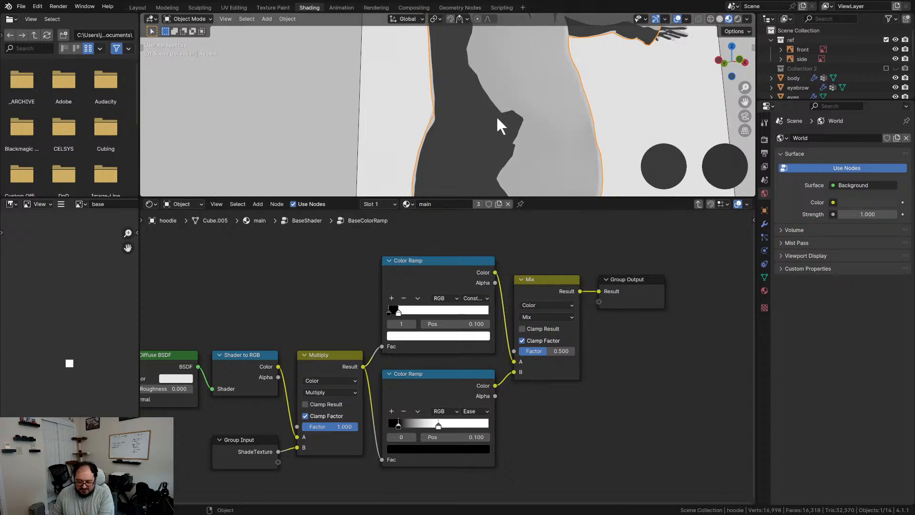
{"action": "middle_click_drag", "start_coordinate": [497, 118], "coordinate": [494, 139]}
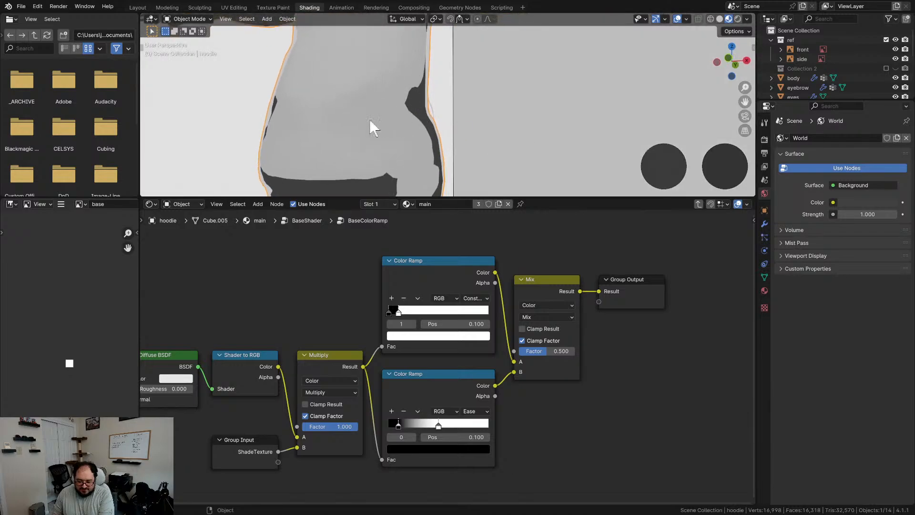
{"action": "scroll", "coordinate": [381, 119], "scroll_direction": "down", "scroll_amount": 6}
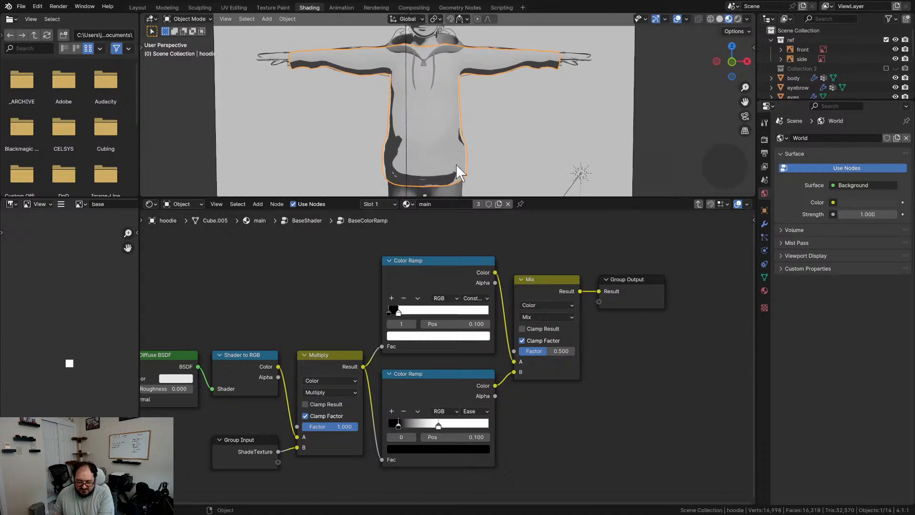
- Examine how the constant and ease Color Ramps are combined by the Mix node in the BaseColorRamp group
{"action": "left_click", "coordinate": [439, 281]}
{"action": "left_click", "coordinate": [439, 398]}
{"action": "left_click", "coordinate": [547, 279]}
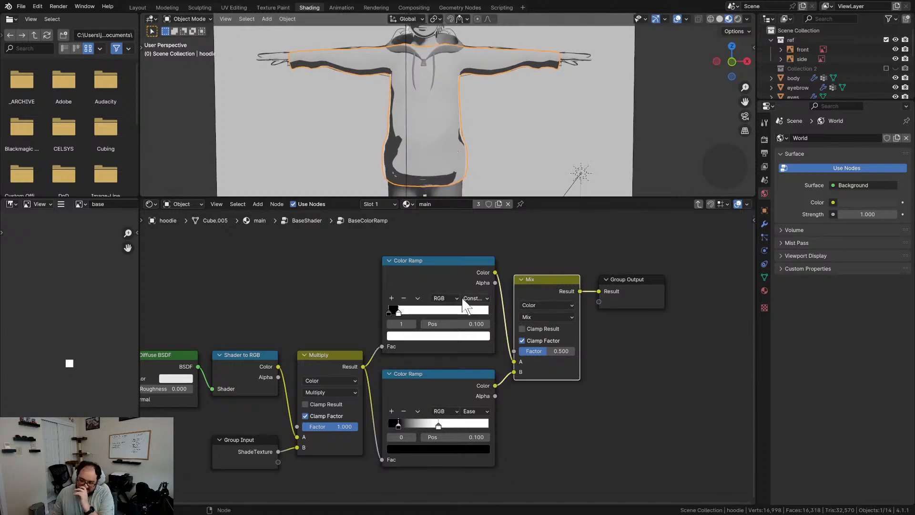
{"action": "scroll", "coordinate": [446, 286], "scroll_direction": "down", "scroll_amount": 2}
{"action": "mouse_move", "coordinate": [442, 298]}
{"action": "middle_mouse_down"}
{"action": "mouse_move", "coordinate": [467, 296]}
{"action": "mouse_move", "coordinate": [458, 291]}
{"action": "middle_mouse_up"}
{"action": "scroll", "coordinate": [465, 295], "scroll_direction": "up", "scroll_amount": 1}
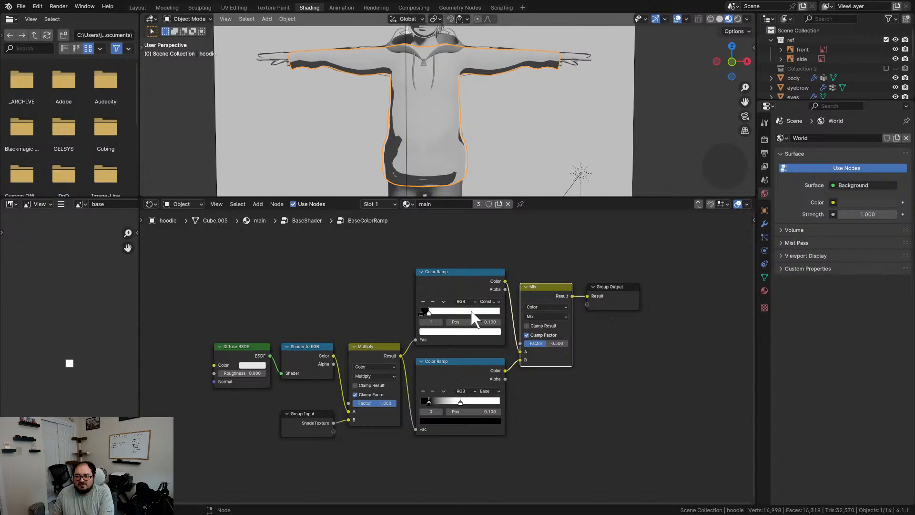
{"action": "left_click", "coordinate": [364, 275]}
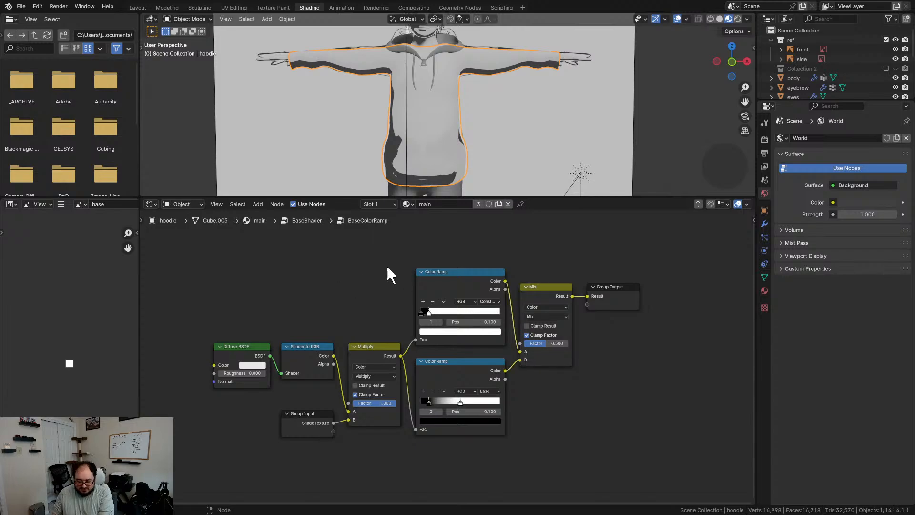
- Go back up to the BaseShader group and examine how the Base Color Ramp feeds the first Mix node's factor
{"action": "left_click", "coordinate": [698, 204]}
{"action": "scroll", "coordinate": [451, 284], "scroll_direction": "up", "scroll_amount": 1}
{"action": "middle_click_drag", "start_coordinate": [389, 337], "coordinate": [406, 340]}
{"action": "left_click_drag", "start_coordinate": [467, 241], "coordinate": [469, 235]}
{"action": "scroll", "coordinate": [294, 336], "scroll_direction": "up", "scroll_amount": 1}
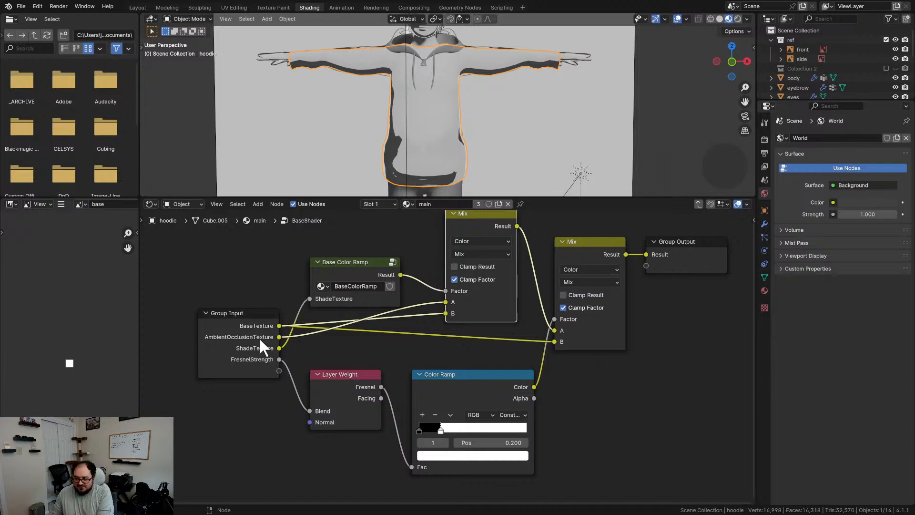
{"action": "mouse_move", "coordinate": [349, 259]}
{"action": "left_mouse_down"}
{"action": "mouse_move", "coordinate": [344, 244]}
{"action": "mouse_move", "coordinate": [349, 257]}
{"action": "left_mouse_up"}
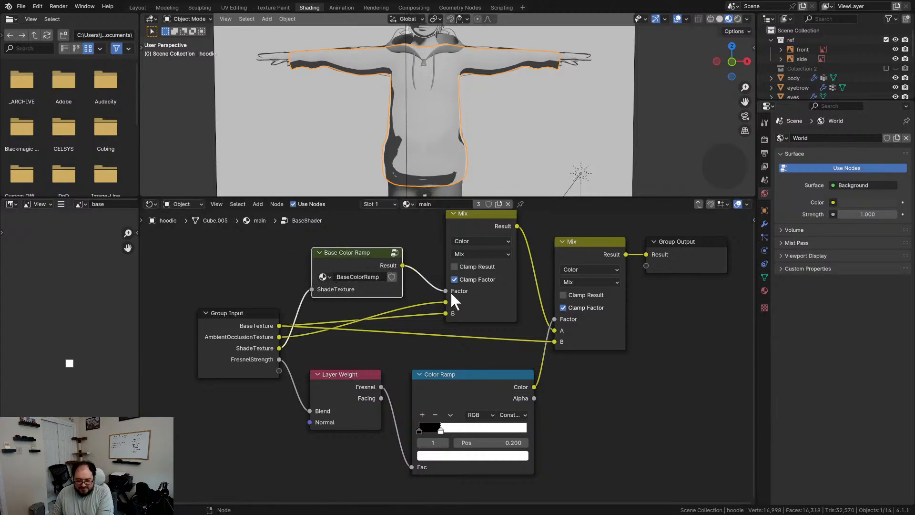
- Examine how the BaseShader's Mix nodes combine the textures with the Layer Weight Fresnel ramp, and inspect the rim effect along the hoodie's sleeves
{"action": "left_click_drag", "start_coordinate": [471, 217], "coordinate": [467, 223]}
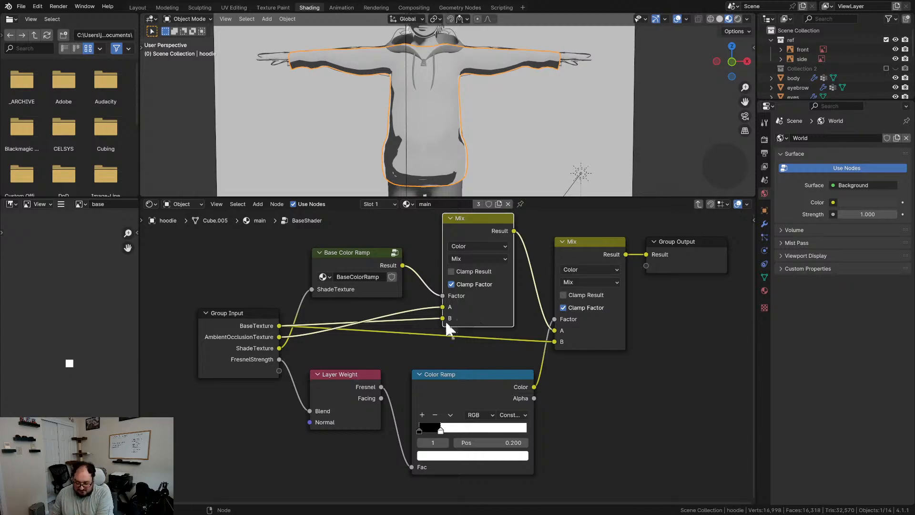
{"action": "left_click_drag", "start_coordinate": [574, 239], "coordinate": [573, 243]}
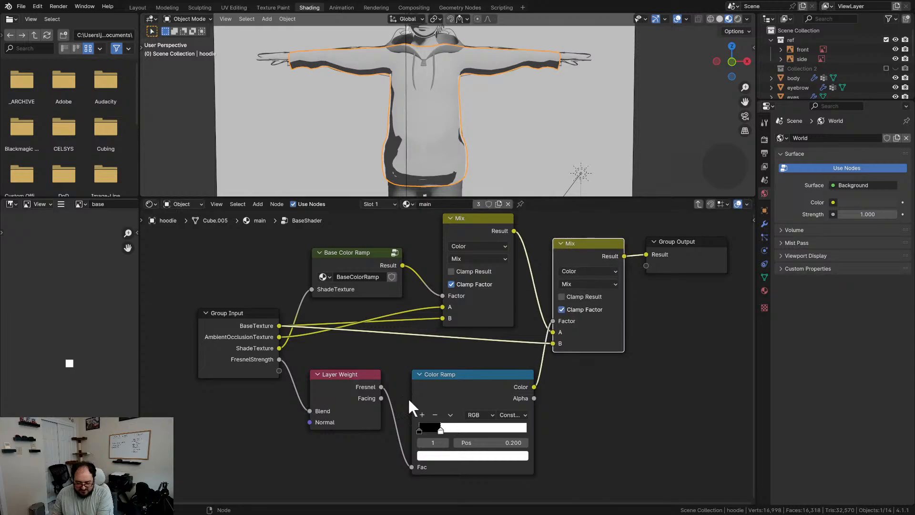
{"action": "scroll", "coordinate": [481, 128], "scroll_direction": "up", "scroll_amount": 2}
{"action": "middle_click_drag", "start_coordinate": [481, 127], "coordinate": [458, 102]}
{"action": "scroll", "coordinate": [461, 109], "scroll_direction": "up", "scroll_amount": 3}
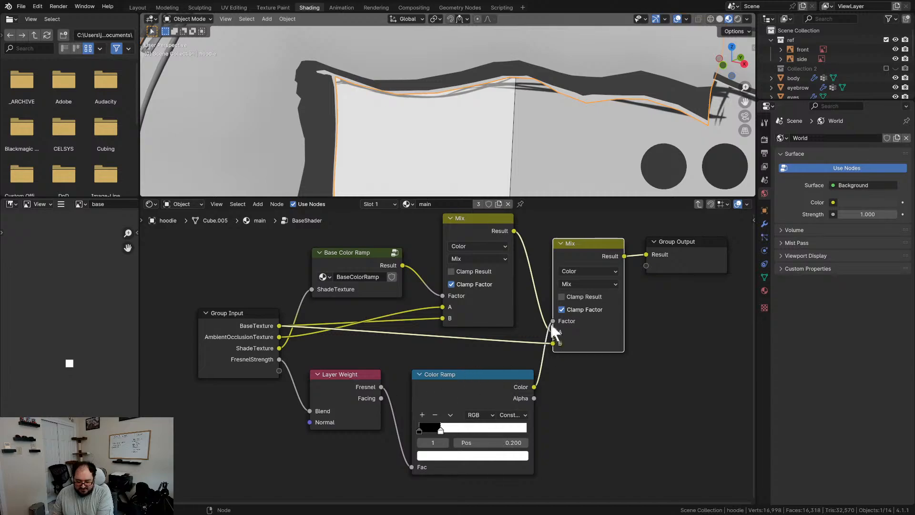
{"action": "middle_click_drag", "start_coordinate": [548, 45], "coordinate": [504, 71]}
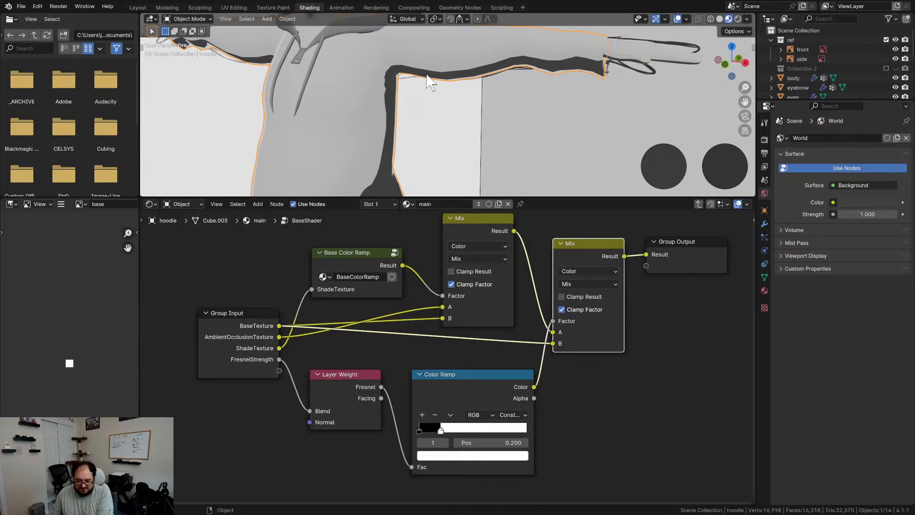
{"action": "middle_click_drag", "start_coordinate": [543, 89], "coordinate": [419, 116]}
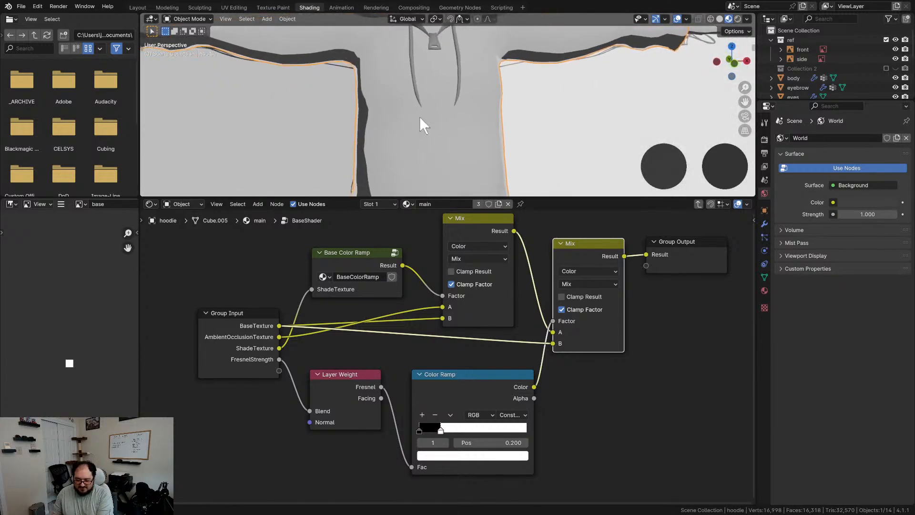
{"action": "scroll", "coordinate": [616, 396], "scroll_direction": "down", "scroll_amount": 3}
{"action": "scroll", "coordinate": [560, 371], "scroll_direction": "up", "scroll_amount": 1}
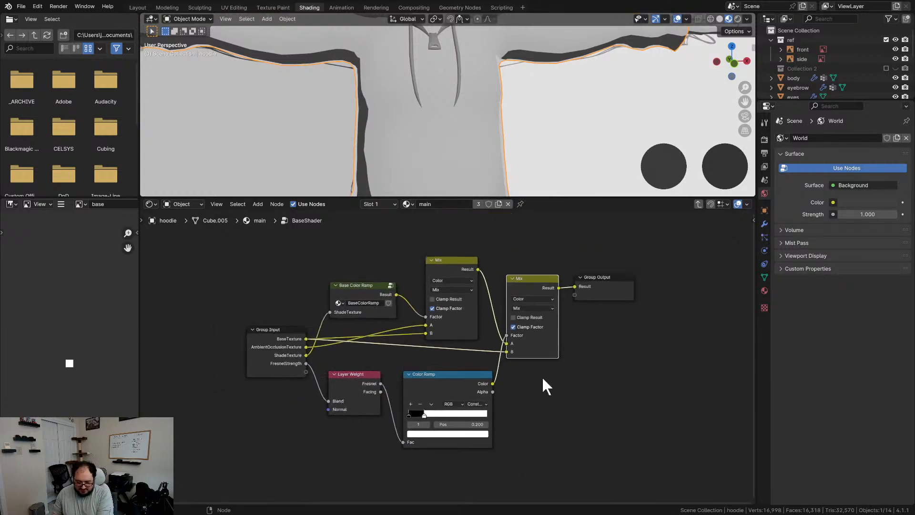
- Go back up to the main material and move the Separate Color and Color Attribute nodes closer to the Shader group
{"action": "left_click", "coordinate": [697, 204]}
{"action": "middle_click_drag", "start_coordinate": [461, 366], "coordinate": [489, 360]}
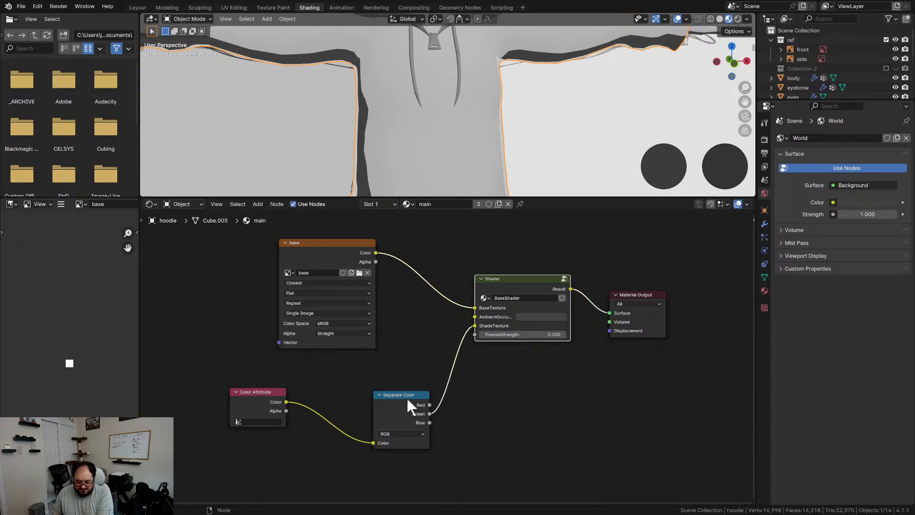
{"action": "scroll", "coordinate": [425, 353], "scroll_direction": "up", "scroll_amount": 2}
{"action": "left_click_drag", "start_coordinate": [401, 384], "coordinate": [419, 342]}
{"action": "left_click_drag", "start_coordinate": [255, 382], "coordinate": [347, 365]}
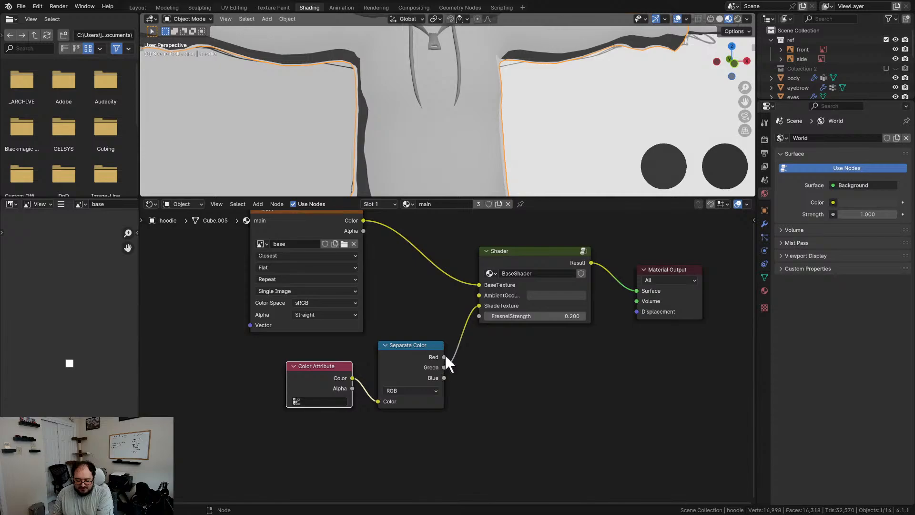
{"action": "left_click", "coordinate": [402, 357]}
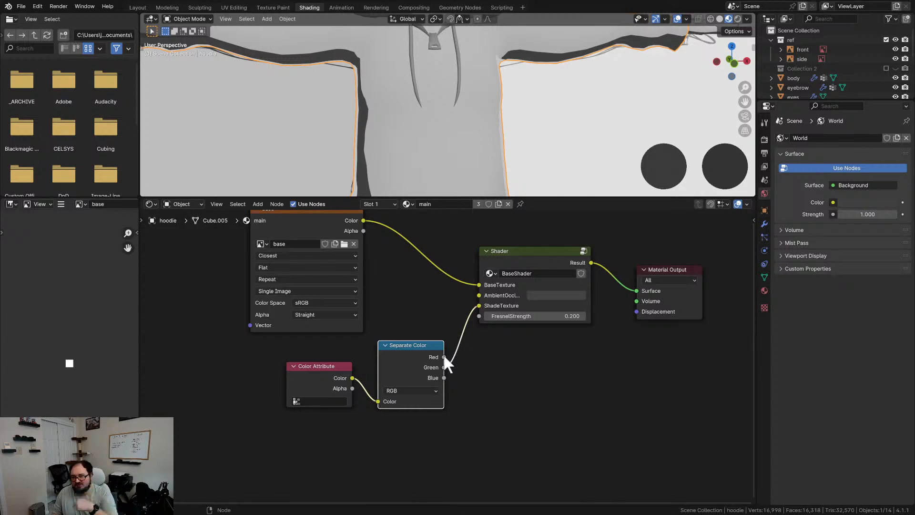
- Examine how Separate Color's Green output feeds ShadeTexture and how it affects the shadows on the character
{"action": "scroll", "coordinate": [444, 358], "scroll_direction": "down", "scroll_amount": 2}
{"action": "left_click_drag", "start_coordinate": [444, 365], "coordinate": [469, 322]}
{"action": "scroll", "coordinate": [498, 116], "scroll_direction": "down", "scroll_amount": 6}
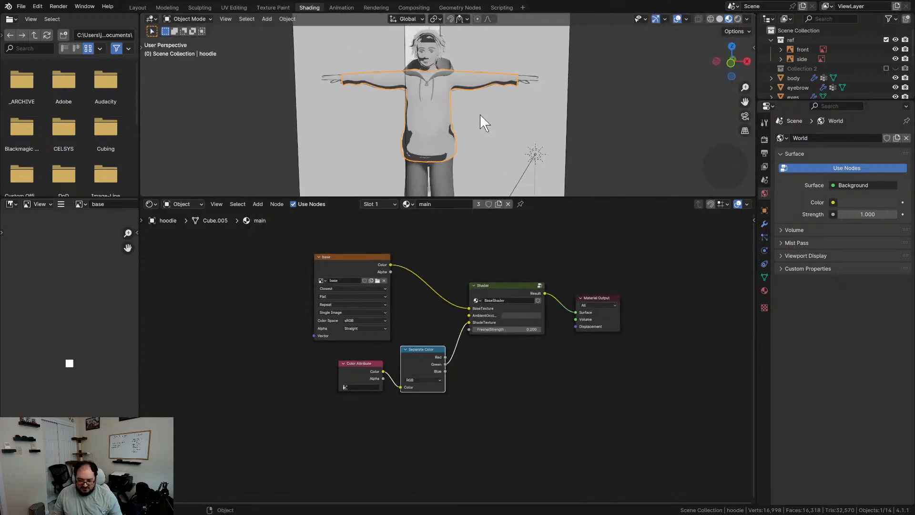
{"action": "scroll", "coordinate": [479, 115], "scroll_direction": "up", "scroll_amount": 4}
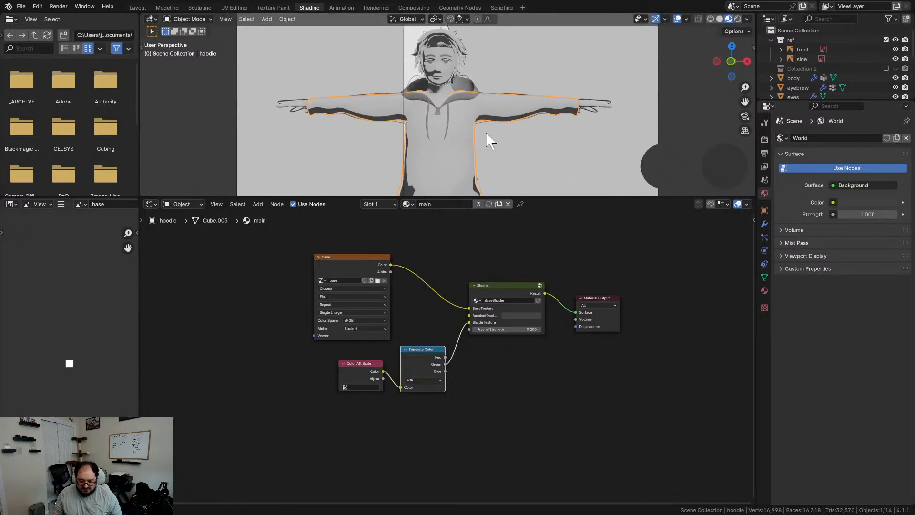
{"action": "scroll", "coordinate": [486, 135], "scroll_direction": "up", "scroll_amount": 3}
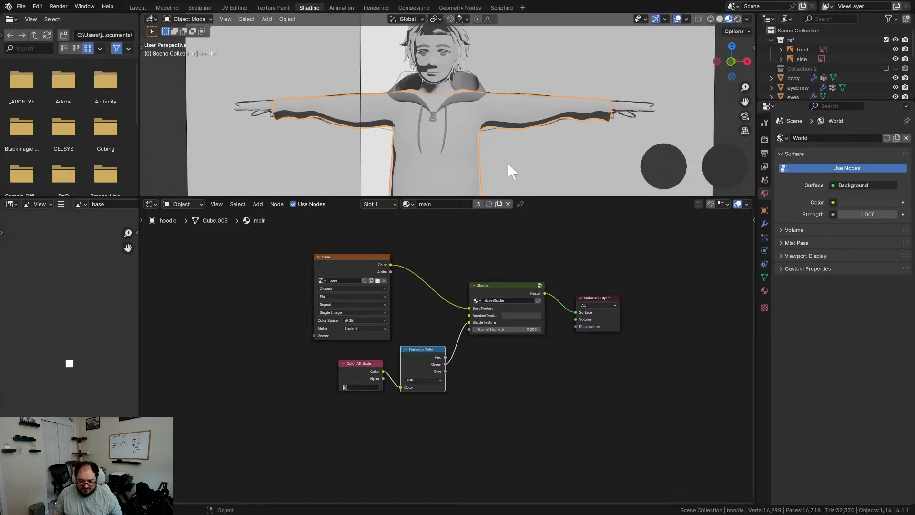
{"action": "scroll", "coordinate": [476, 357], "scroll_direction": "up", "scroll_amount": 2}
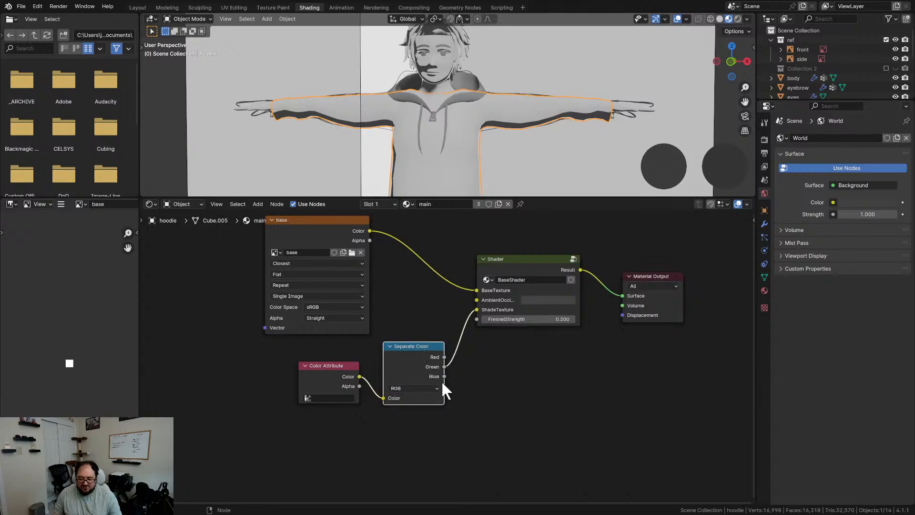
{"action": "middle_click_drag", "start_coordinate": [476, 361], "coordinate": [432, 399]}
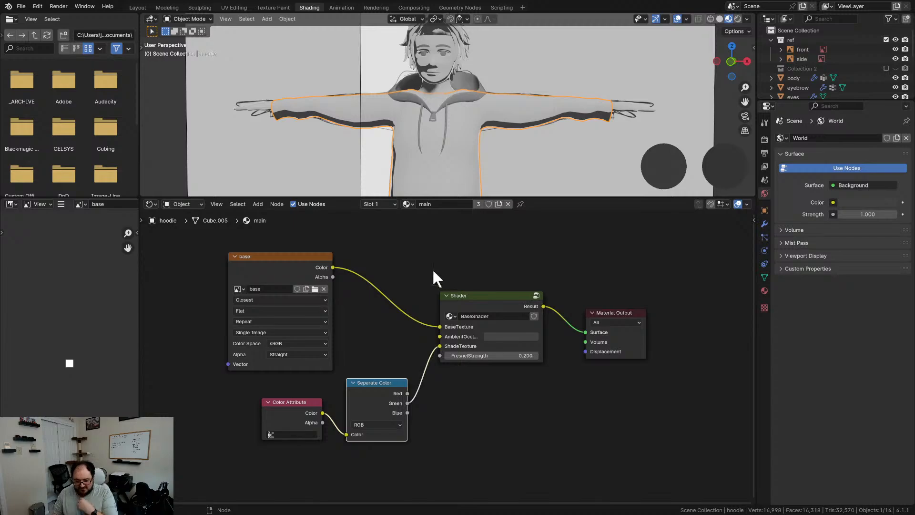
- Switch to the Layout workspace and enable Scene Lights for its Material Preview shading
{"action": "left_click", "coordinate": [135, 8]}
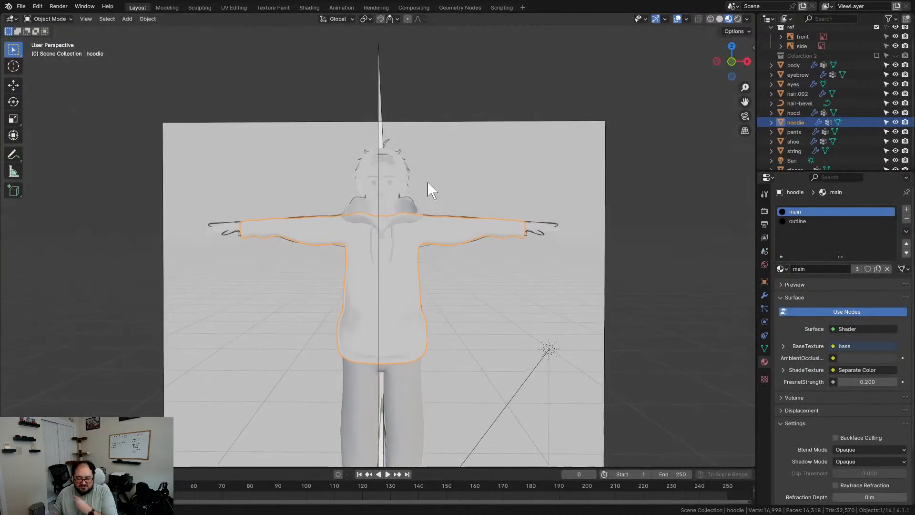
{"action": "middle_click_drag", "start_coordinate": [431, 191], "coordinate": [418, 197]}
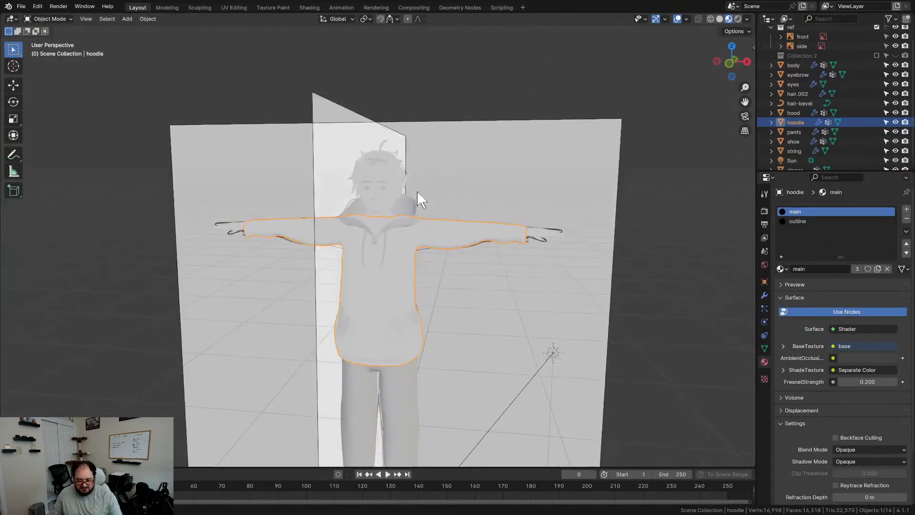
{"action": "left_click", "coordinate": [747, 18]}
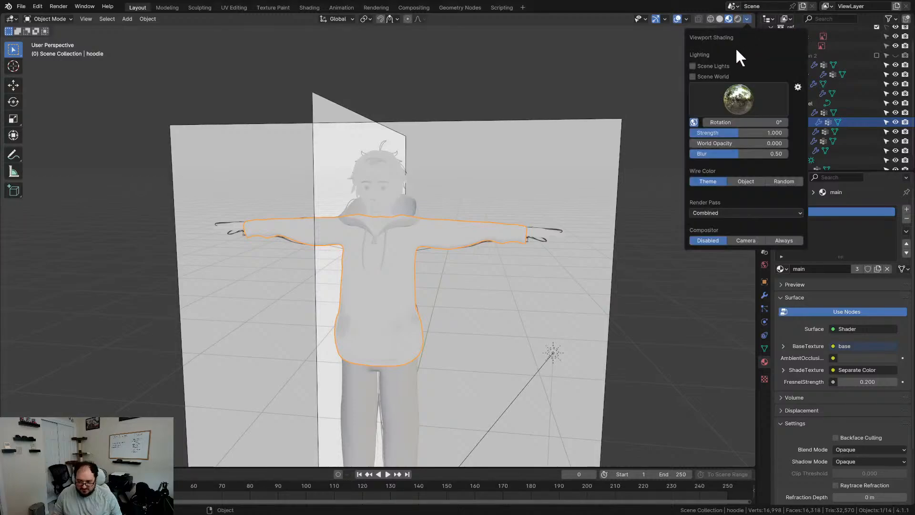
{"action": "left_click", "coordinate": [711, 69]}
{"action": "mouse_move", "coordinate": [482, 313]}
{"action": "middle_mouse_down"}
{"action": "mouse_move", "coordinate": [502, 198]}
{"action": "mouse_move", "coordinate": [521, 218]}
{"action": "mouse_move", "coordinate": [319, 219]}
{"action": "mouse_move", "coordinate": [395, 233]}
{"action": "mouse_move", "coordinate": [461, 231]}
{"action": "mouse_move", "coordinate": [446, 239]}
{"action": "mouse_move", "coordinate": [567, 227]}
{"action": "mouse_move", "coordinate": [452, 227]}
{"action": "mouse_move", "coordinate": [479, 243]}
{"action": "mouse_move", "coordinate": [429, 256]}
{"action": "mouse_move", "coordinate": [501, 247]}
{"action": "middle_mouse_up"}
{"action": "scroll", "coordinate": [487, 244], "scroll_direction": "down", "scroll_amount": 1}
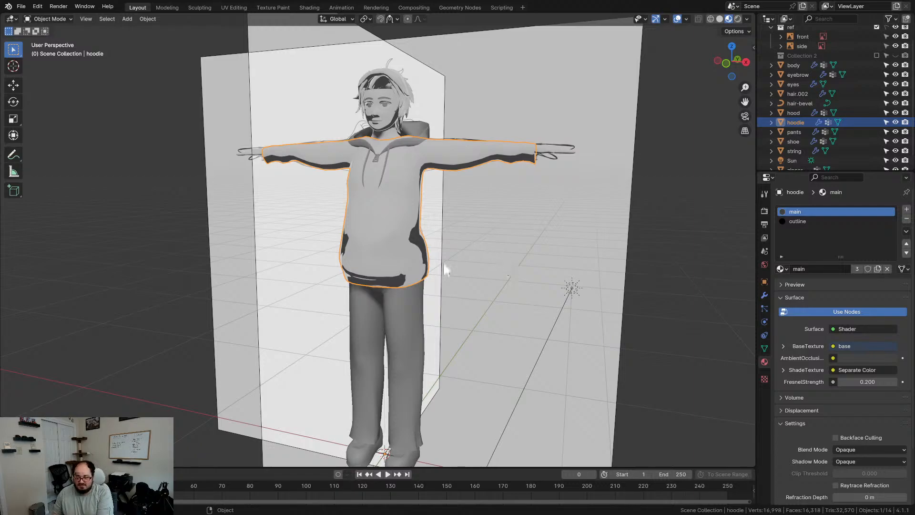
- Assign the existing main material to the pants, the shoes and the hood, checking the body's material as well
{"action": "middle_click_drag", "start_coordinate": [445, 265], "coordinate": [482, 265]}
{"action": "left_click", "coordinate": [404, 310]}
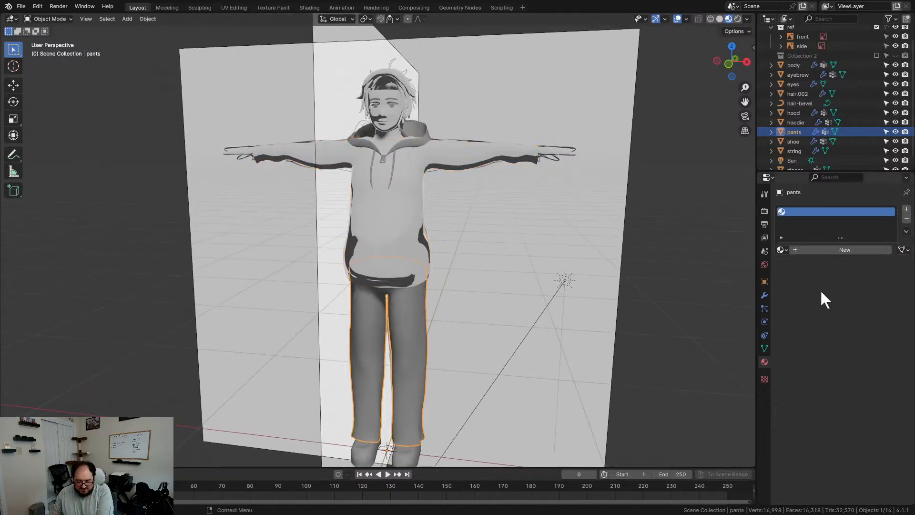
{"action": "left_click", "coordinate": [787, 250]}
{"action": "left_click", "coordinate": [805, 267]}
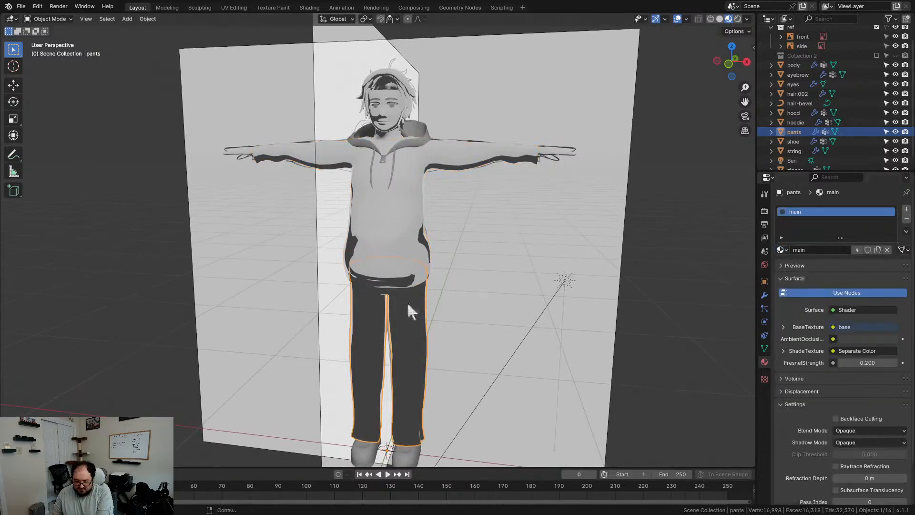
{"action": "left_click", "coordinate": [405, 458]}
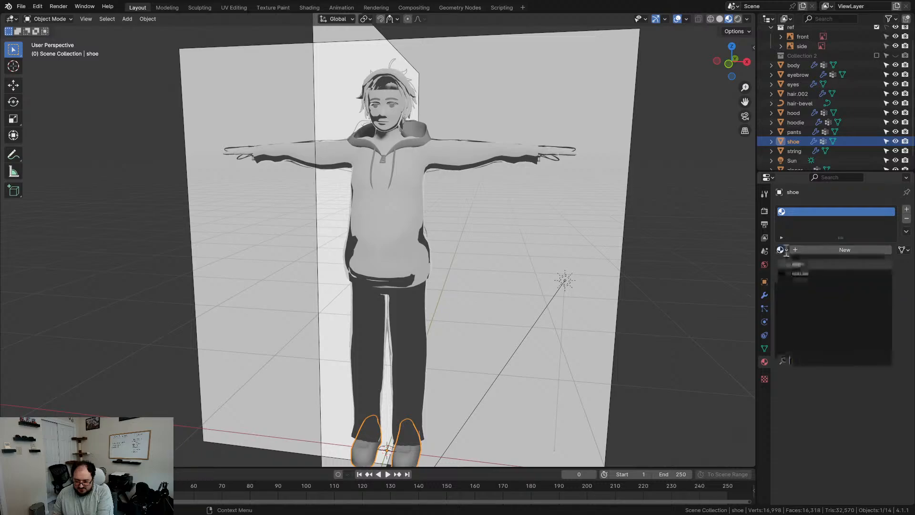
{"action": "left_click", "coordinate": [561, 150]}
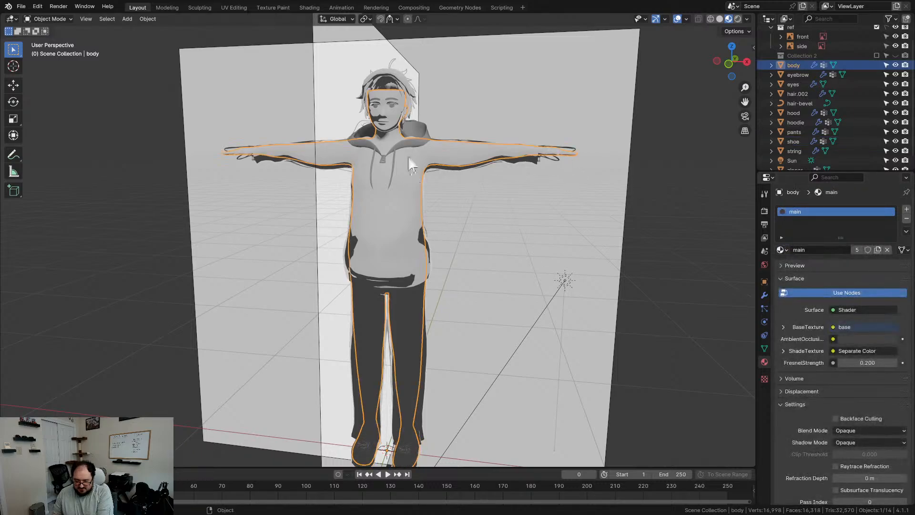
{"action": "left_click", "coordinate": [422, 130]}
{"action": "left_click", "coordinate": [788, 251]}
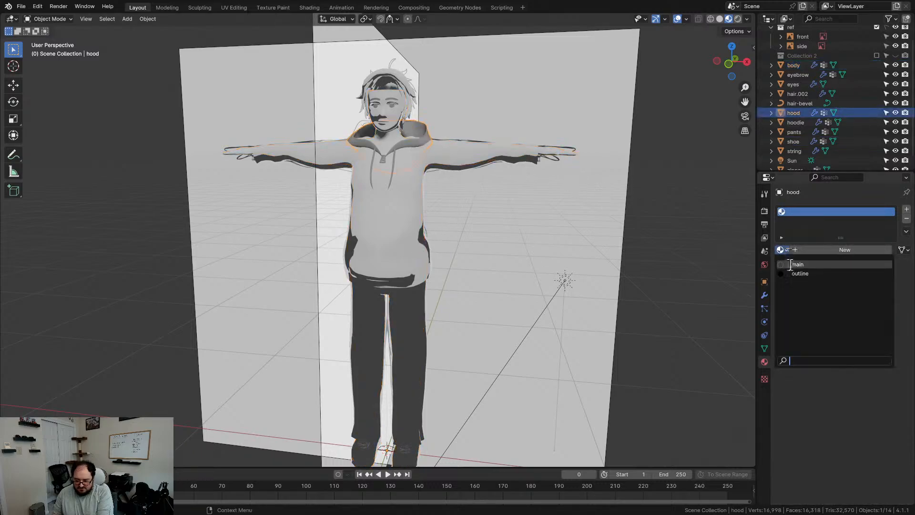
{"action": "left_click", "coordinate": [805, 267]}
- Initialize the pants' vertex colors by entering Vertex Paint mode, and return to Object Mode
{"action": "middle_click_drag", "start_coordinate": [505, 190], "coordinate": [407, 179]}
{"action": "left_click", "coordinate": [404, 310]}
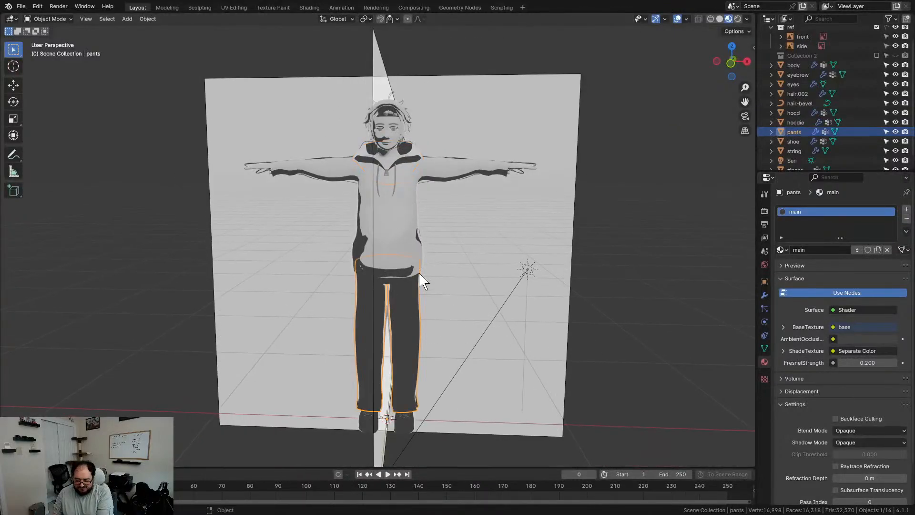
{"action": "key", "text": "ctrl+Tab"}
{"action": "left_click", "coordinate": [495, 213]}
{"action": "key", "text": "ctrl+Tab"}
{"action": "left_click", "coordinate": [347, 343]}
- Initialize the shoes' vertex colors through Vertex Paint mode, and return to Object Mode
{"action": "left_click", "coordinate": [402, 421]}
{"action": "key", "text": "ctrl+Tab"}
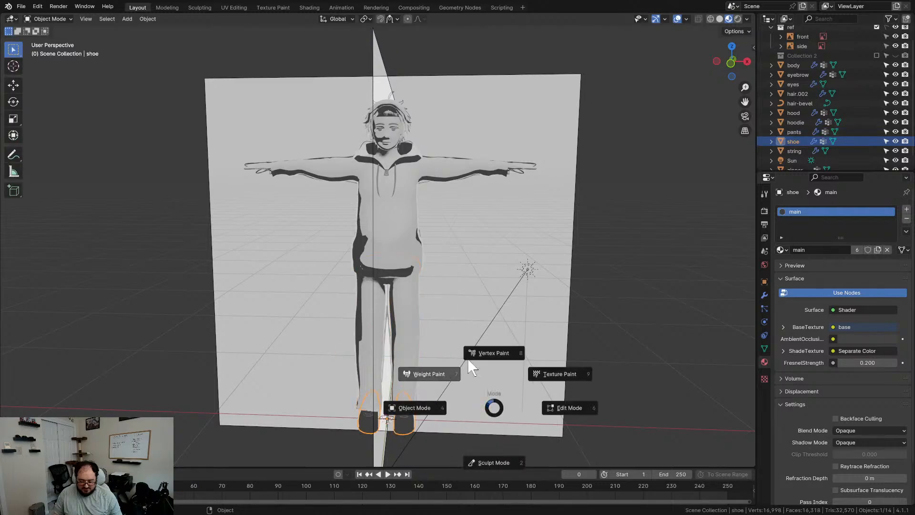
{"action": "left_click", "coordinate": [476, 354]}
{"action": "key", "text": "ctrl+Tab"}
{"action": "left_click", "coordinate": [384, 398]}
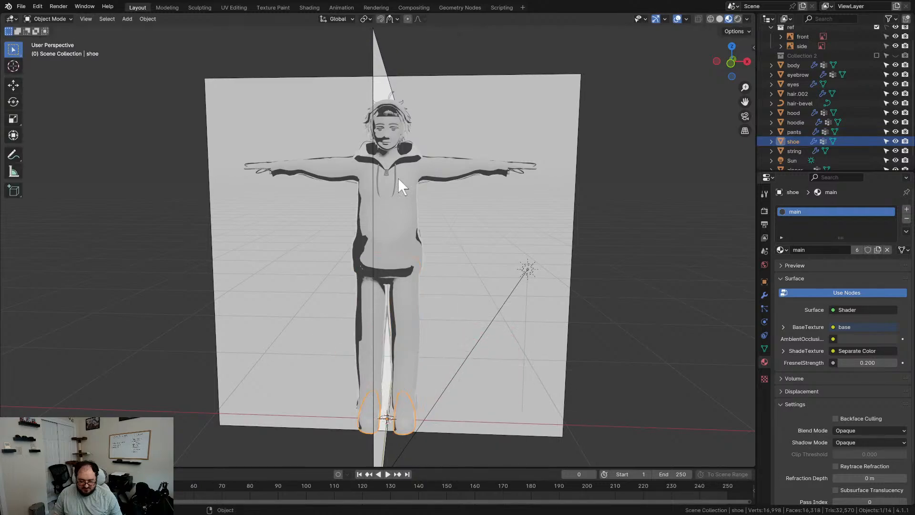
- Initialize the hood's vertex colors through Vertex Paint mode, and return to Object Mode
{"action": "left_click", "coordinate": [419, 152]}
{"action": "key", "text": "ctrl+Tab"}
{"action": "left_click", "coordinate": [476, 193]}
{"action": "key", "text": "ctrl+Tab"}
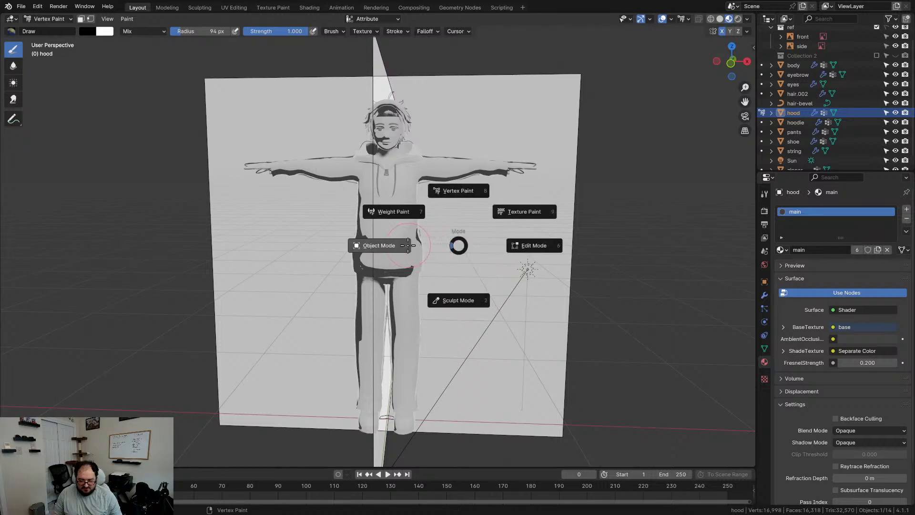
{"action": "left_click", "coordinate": [408, 246]}
- Inspect the toon-shaded character up close, compare it with Solid viewport shading, and deselect the hood
{"action": "middle_click_drag", "start_coordinate": [391, 245], "coordinate": [475, 238]}
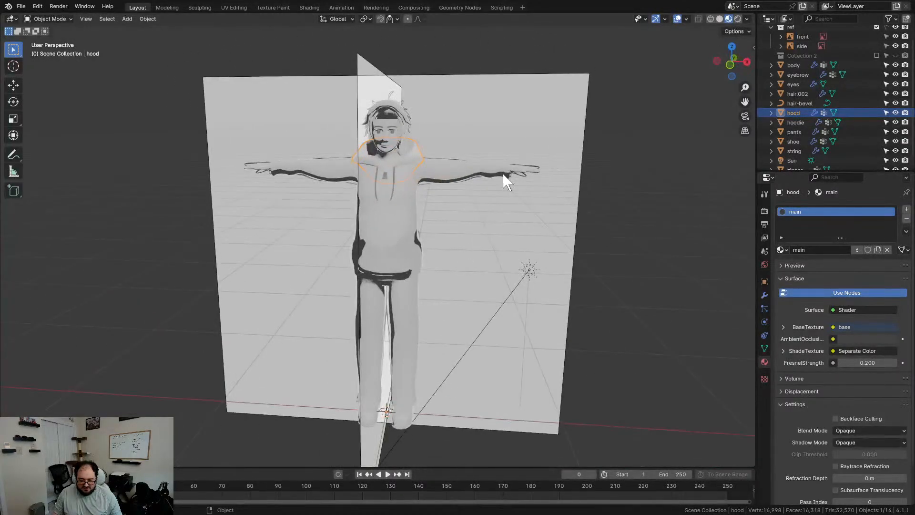
{"action": "scroll", "coordinate": [476, 183], "scroll_direction": "up", "scroll_amount": 3}
{"action": "mouse_move", "coordinate": [435, 184]}
{"action": "middle_mouse_down"}
{"action": "mouse_move", "coordinate": [364, 184]}
{"action": "mouse_move", "coordinate": [399, 164]}
{"action": "mouse_move", "coordinate": [422, 168]}
{"action": "mouse_move", "coordinate": [307, 173]}
{"action": "mouse_move", "coordinate": [533, 170]}
{"action": "mouse_move", "coordinate": [425, 162]}
{"action": "mouse_move", "coordinate": [532, 163]}
{"action": "mouse_move", "coordinate": [505, 167]}
{"action": "middle_mouse_up"}
{"action": "scroll", "coordinate": [421, 168], "scroll_direction": "up", "scroll_amount": 1}
{"action": "left_click", "coordinate": [719, 19]}
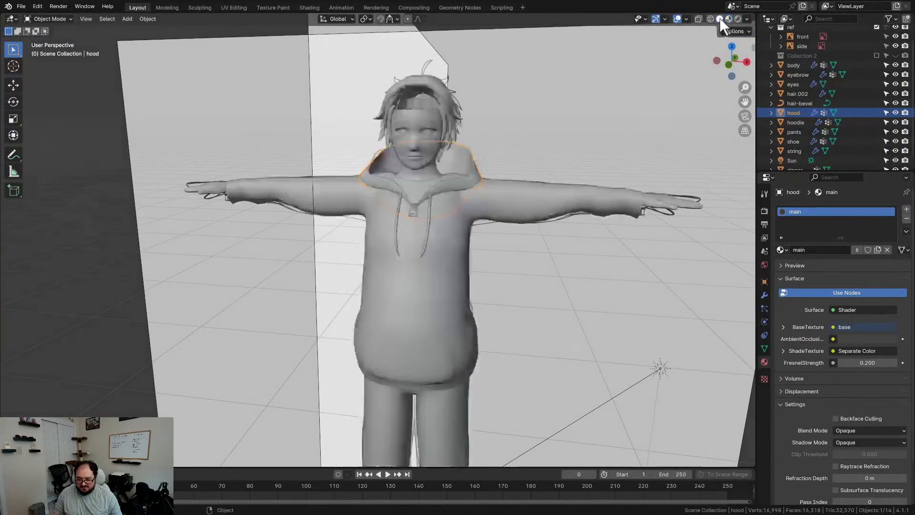
{"action": "scroll", "coordinate": [449, 228], "scroll_direction": "down", "scroll_amount": 1}
{"action": "middle_click_drag", "start_coordinate": [449, 229], "coordinate": [469, 221]}
{"action": "left_click", "coordinate": [498, 167]}
{"action": "middle_click_drag", "start_coordinate": [516, 264], "coordinate": [510, 259]}
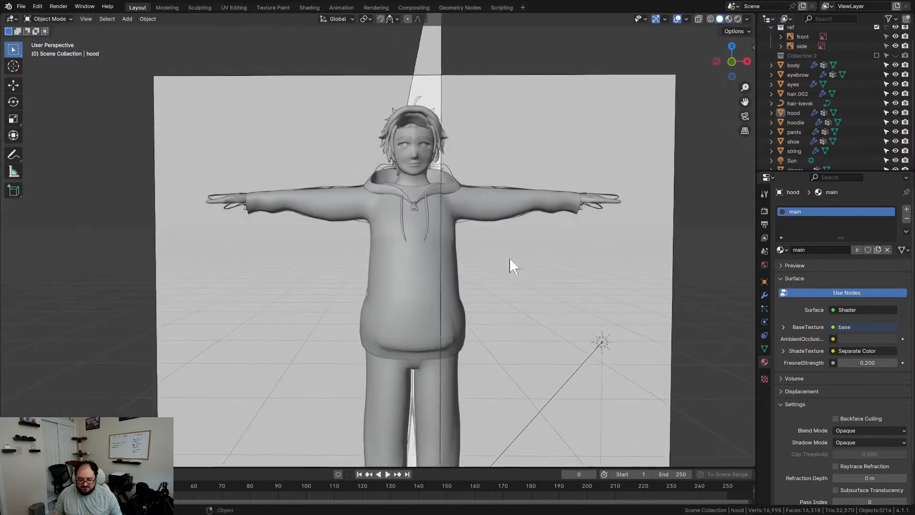
- Return to Material Preview shading and inspect the toon shadows on the face, hood and hoodie
{"action": "left_click", "coordinate": [729, 18]}
{"action": "scroll", "coordinate": [405, 138], "scroll_direction": "up", "scroll_amount": 3}
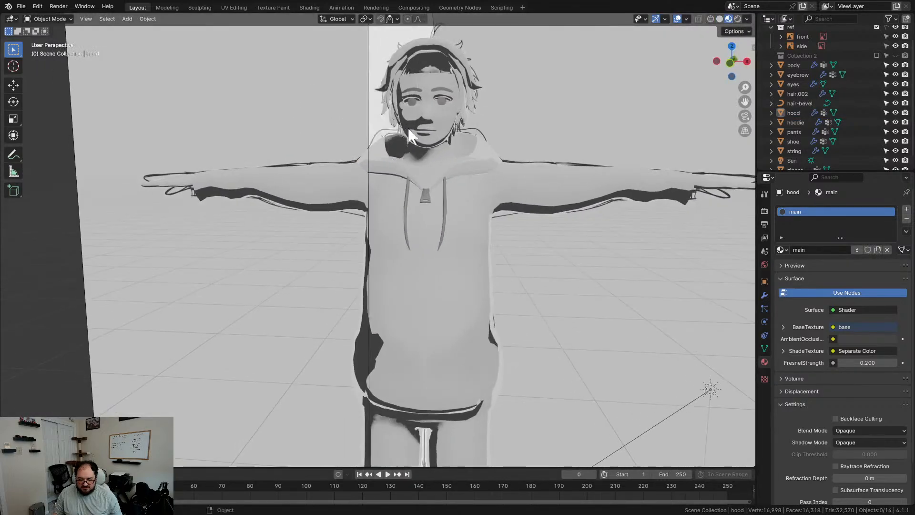
{"action": "mouse_move", "coordinate": [470, 136]}
{"action": "middle_mouse_down"}
{"action": "mouse_move", "coordinate": [393, 171]}
{"action": "mouse_move", "coordinate": [453, 176]}
{"action": "mouse_move", "coordinate": [460, 220]}
{"action": "mouse_move", "coordinate": [421, 205]}
{"action": "mouse_move", "coordinate": [478, 222]}
{"action": "mouse_move", "coordinate": [427, 227]}
{"action": "middle_mouse_up"}
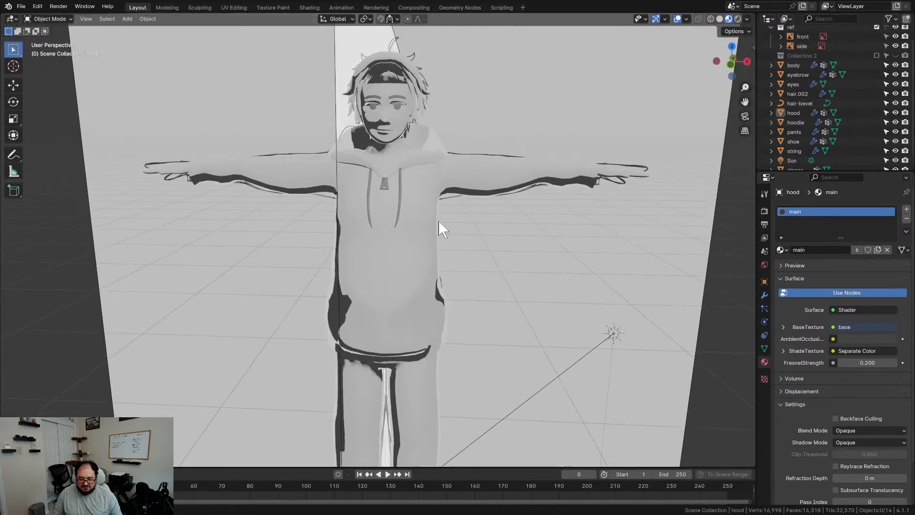
- Set the viewport to Solid shading and view the whole character from the side
{"action": "left_click", "coordinate": [722, 21]}
{"action": "scroll", "coordinate": [521, 230], "scroll_direction": "down", "scroll_amount": 2}
{"action": "mouse_move", "coordinate": [491, 262]}
{"action": "middle_mouse_down", "text": "shift"}
{"action": "mouse_move", "coordinate": [489, 242]}
{"action": "mouse_move", "coordinate": [491, 257]}
{"action": "middle_mouse_up", "text": "shift"}
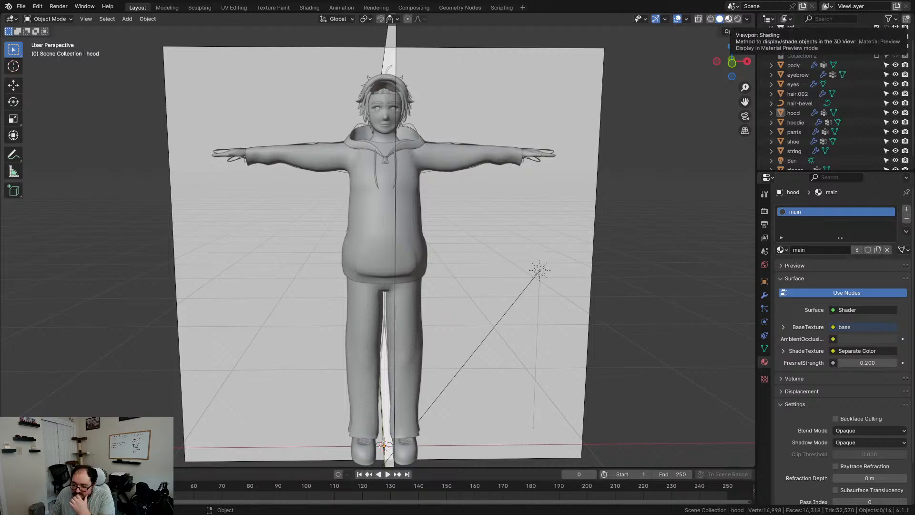
{"action": "middle_click_drag", "start_coordinate": [579, 253], "coordinate": [443, 236]}
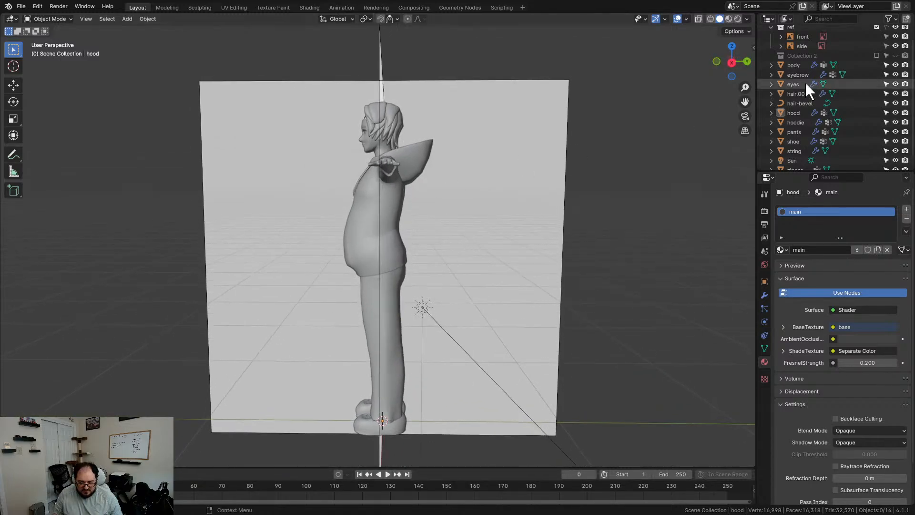
{"action": "scroll", "coordinate": [864, 65], "scroll_direction": "up", "scroll_amount": 2}
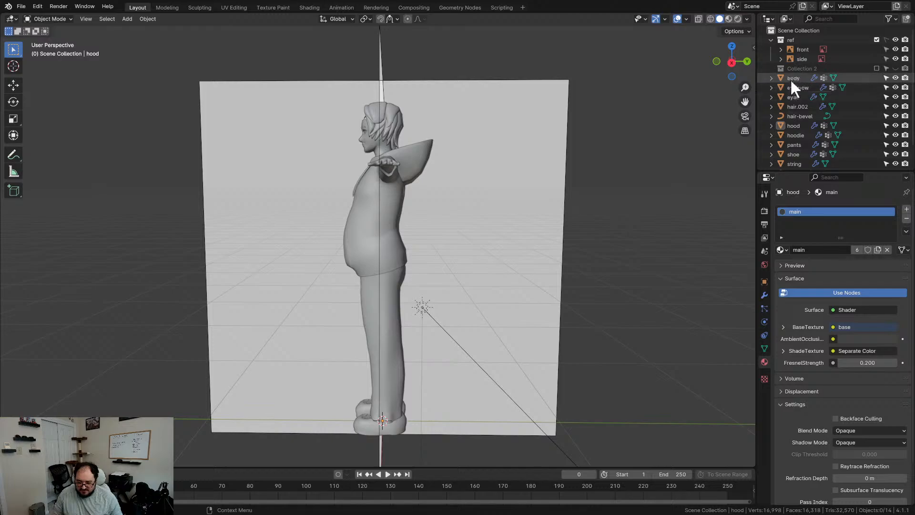
- Check the list of scene objects starting from the body, view the character from the front, and clear the selection
{"action": "left_click", "coordinate": [789, 77]}
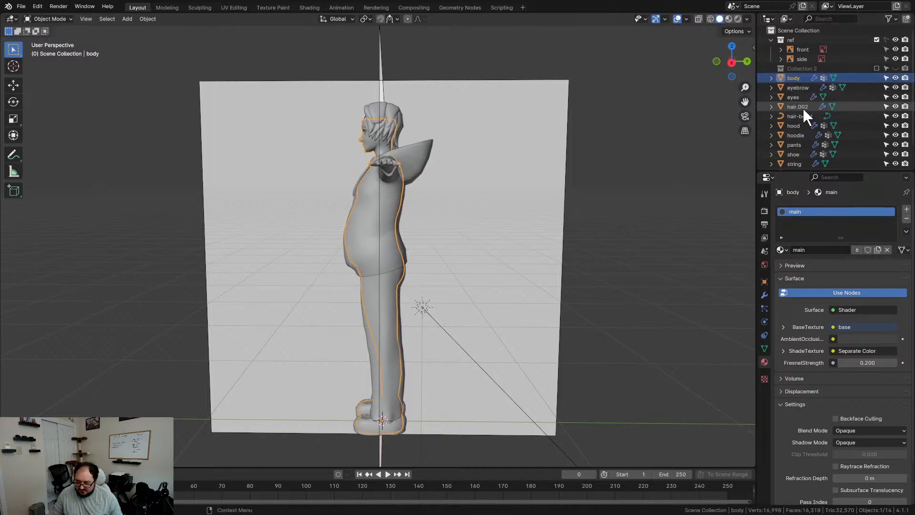
{"action": "scroll", "coordinate": [799, 113], "scroll_direction": "down", "scroll_amount": 2}
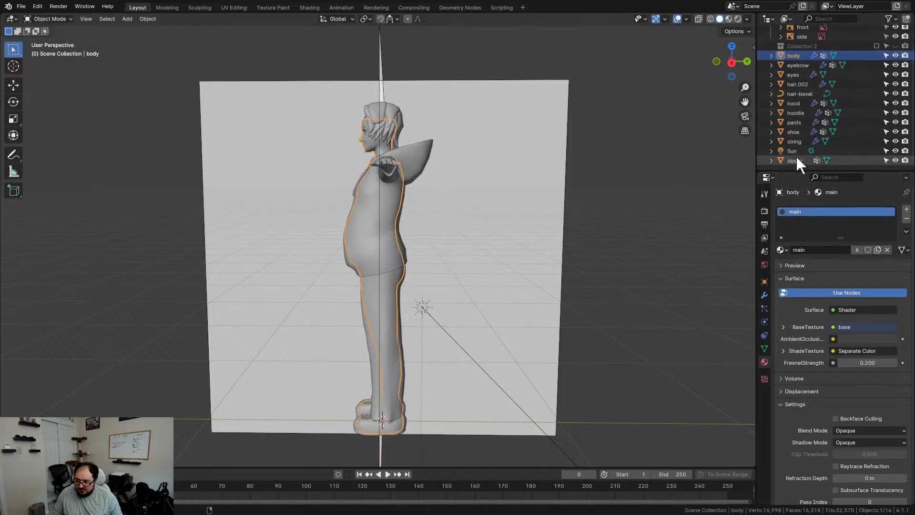
{"action": "middle_click_drag", "start_coordinate": [446, 253], "coordinate": [485, 219]}
{"action": "left_click", "coordinate": [458, 232]}
{"action": "scroll", "coordinate": [457, 231], "scroll_direction": "up", "scroll_amount": 1}
{"action": "scroll", "coordinate": [521, 221], "scroll_direction": "up", "scroll_amount": 1}
{"action": "scroll", "coordinate": [514, 226], "scroll_direction": "down", "scroll_amount": 2}
{"action": "scroll", "coordinate": [518, 232], "scroll_direction": "up", "scroll_amount": 1}
{"action": "scroll", "coordinate": [494, 221], "scroll_direction": "down", "scroll_amount": 1}
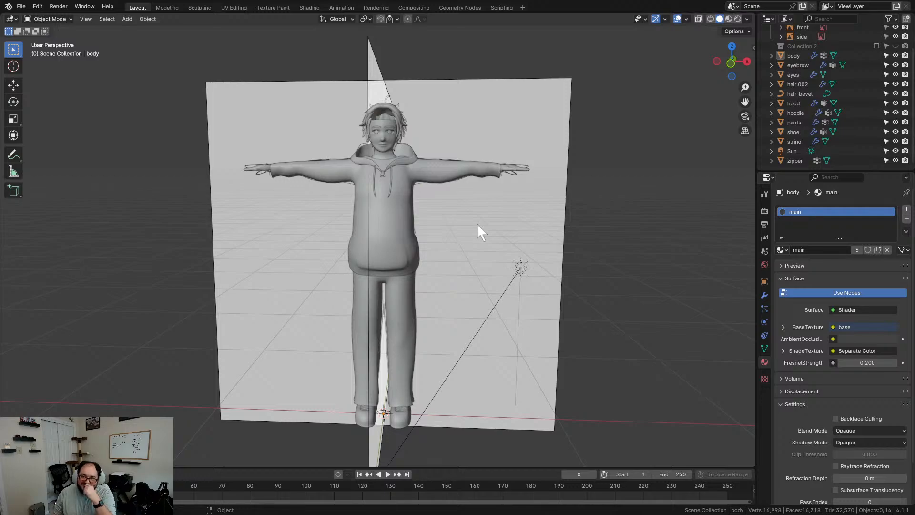
{"action": "middle_click_drag", "start_coordinate": [451, 218], "coordinate": [455, 222]}
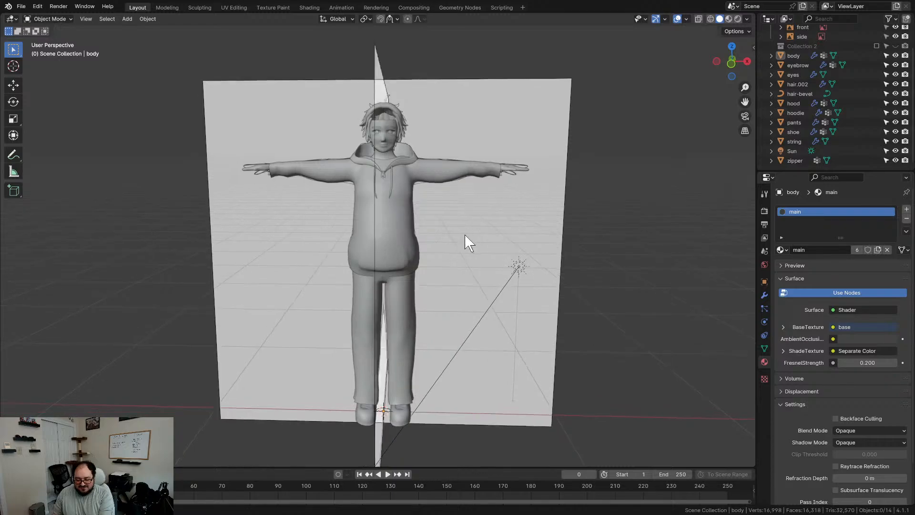
{"action": "scroll", "coordinate": [466, 239], "scroll_direction": "up", "scroll_amount": 2}
{"action": "middle_click_drag", "start_coordinate": [470, 240], "coordinate": [466, 242]}
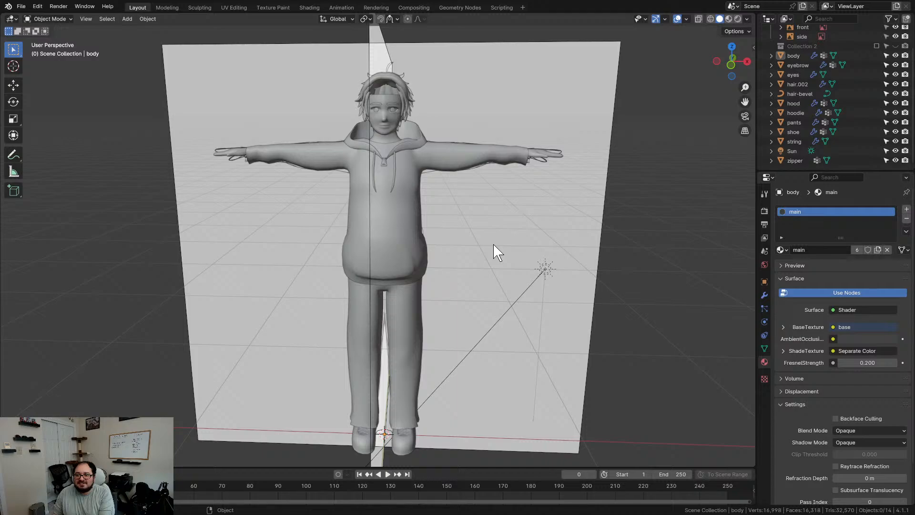
{"action": "middle_click_drag", "start_coordinate": [501, 234], "coordinate": [491, 242]}
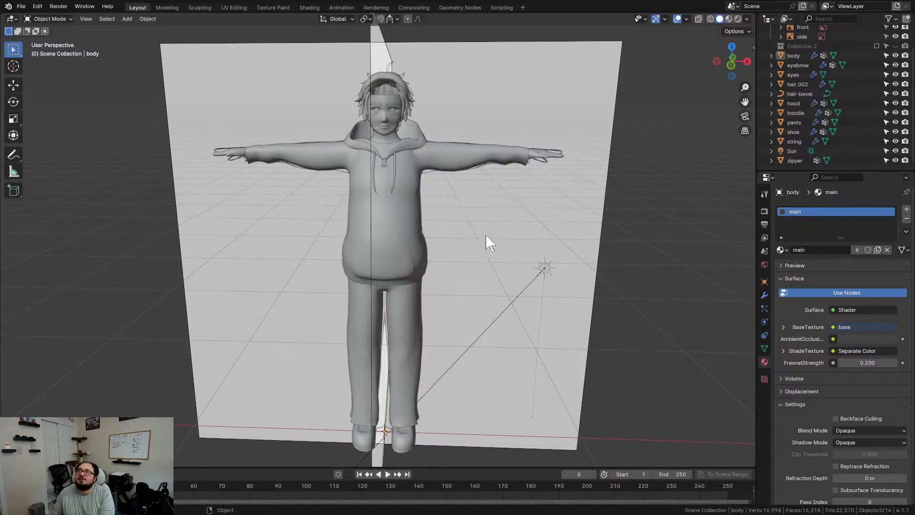
{"action": "middle_click_drag", "start_coordinate": [482, 241], "coordinate": [484, 244]}
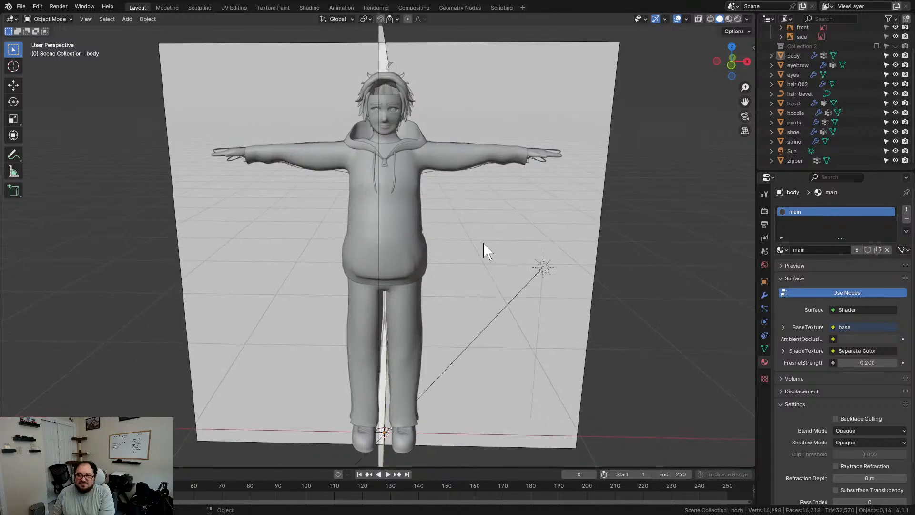
{"action": "middle_click_drag", "start_coordinate": [484, 251], "coordinate": [484, 243]}
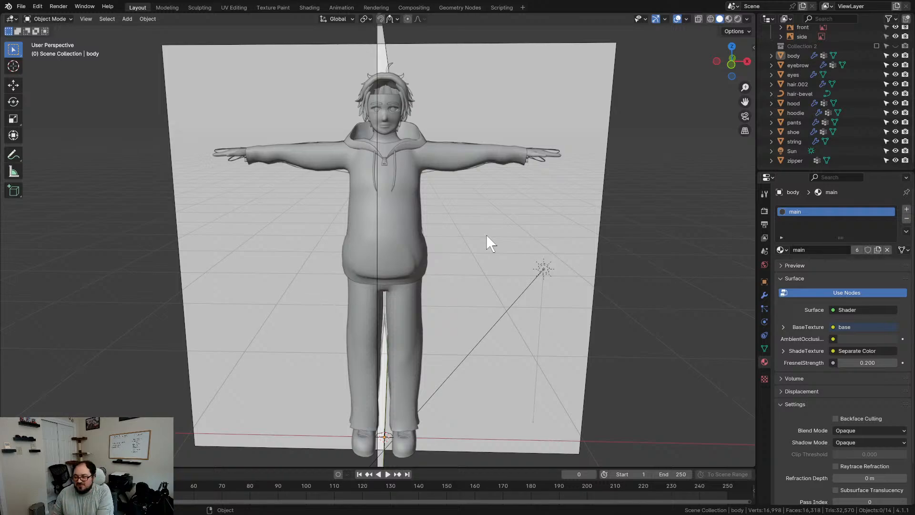
{"action": "middle_click_drag", "start_coordinate": [486, 234], "coordinate": [484, 236]}
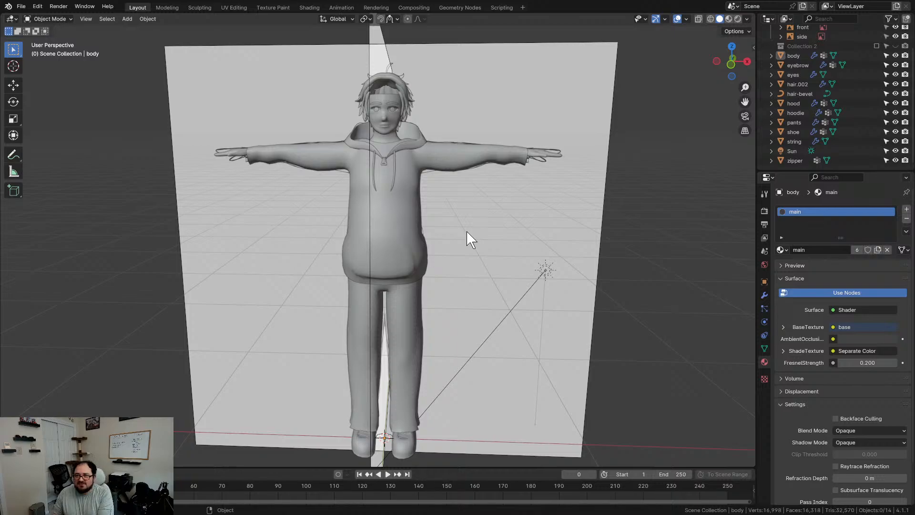
- Enlarge the Outliner so the full object list fits, and save the file
{"action": "left_click_drag", "start_coordinate": [853, 171], "coordinate": [854, 205]}
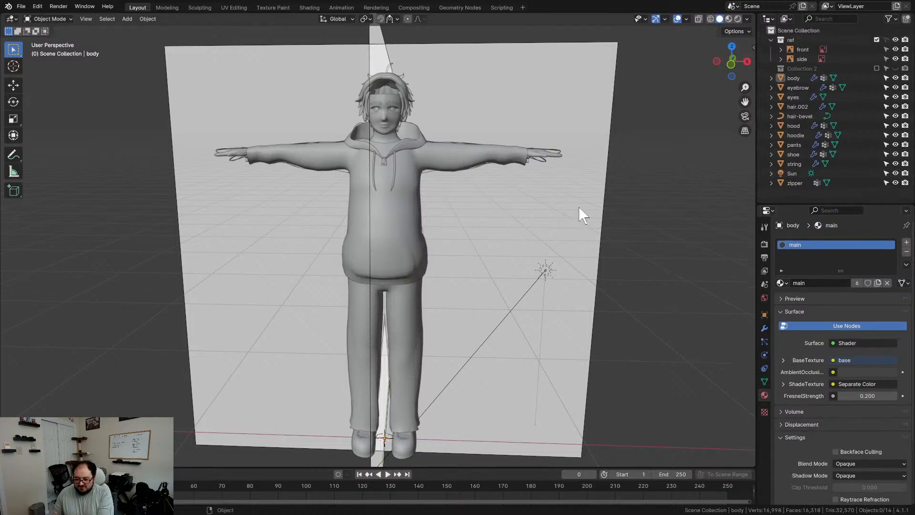
{"action": "key", "text": "ctrl+s"}
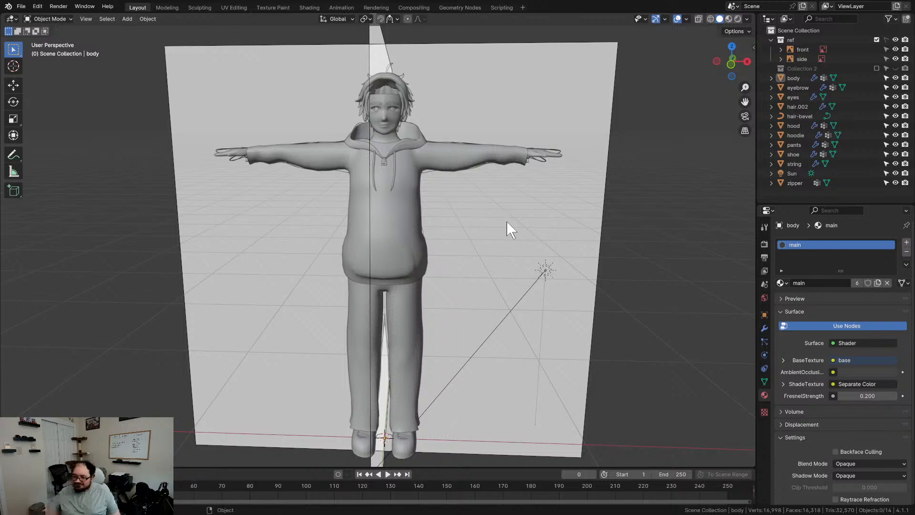
- Inspect the character's head and hair from several angles, and leave the hair deselected
{"action": "mouse_move", "coordinate": [455, 220]}
{"action": "middle_mouse_down"}
{"action": "mouse_move", "coordinate": [543, 220]}
{"action": "mouse_move", "coordinate": [451, 222]}
{"action": "middle_mouse_up"}
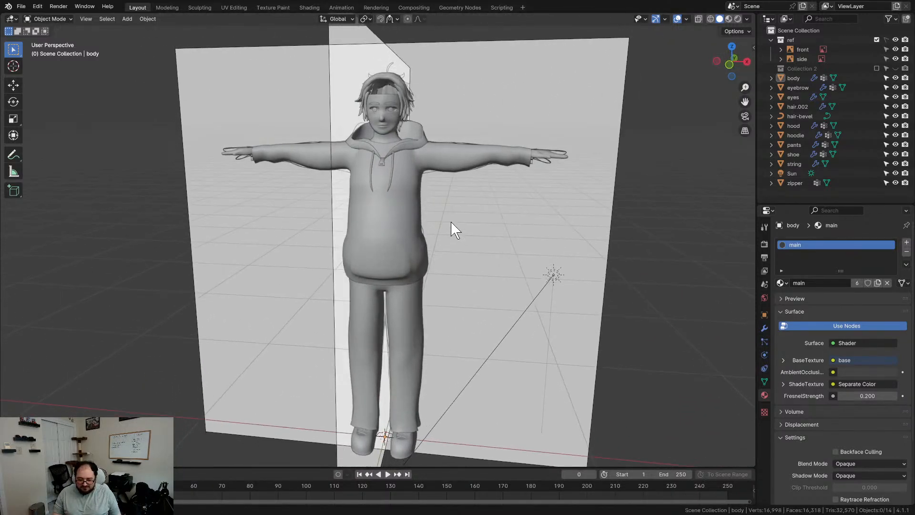
{"action": "middle_click_drag", "start_coordinate": [474, 249], "coordinate": [471, 247]}
{"action": "scroll", "coordinate": [470, 245], "scroll_direction": "up", "scroll_amount": 1}
{"action": "middle_click_drag", "start_coordinate": [435, 119], "coordinate": [405, 117]}
{"action": "left_click", "coordinate": [393, 90]}
{"action": "middle_click_drag", "start_coordinate": [462, 160], "coordinate": [494, 150]}
{"action": "left_click", "coordinate": [485, 243]}
{"action": "middle_click_drag", "start_coordinate": [485, 243], "coordinate": [487, 242]}
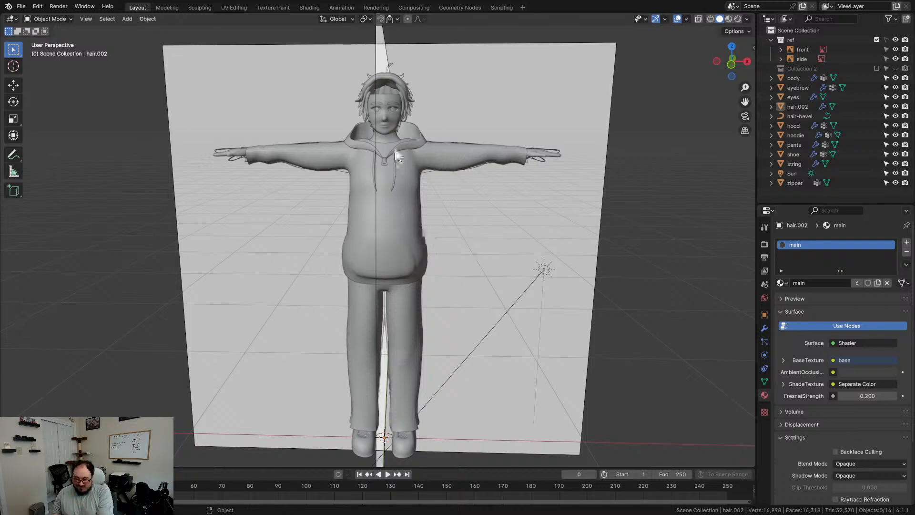
- Temporarily hide the character's body, hair and clothing to examine the reference drawings, and reveal and deselect all parts again
{"action": "middle_click_drag", "start_coordinate": [476, 227], "coordinate": [385, 147]}
{"action": "left_click_drag", "start_coordinate": [319, 62], "coordinate": [457, 264]}
{"action": "key", "text": "h"}
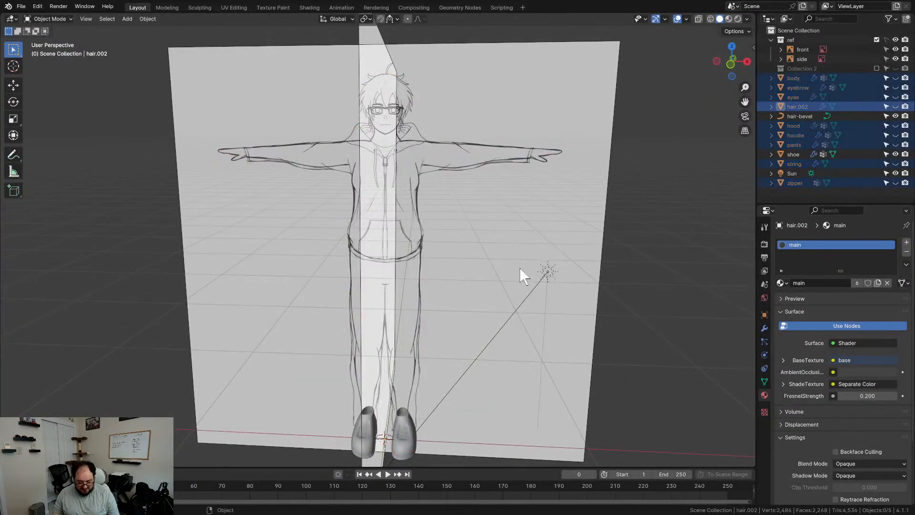
{"action": "middle_click_drag", "start_coordinate": [441, 205], "coordinate": [414, 146]}
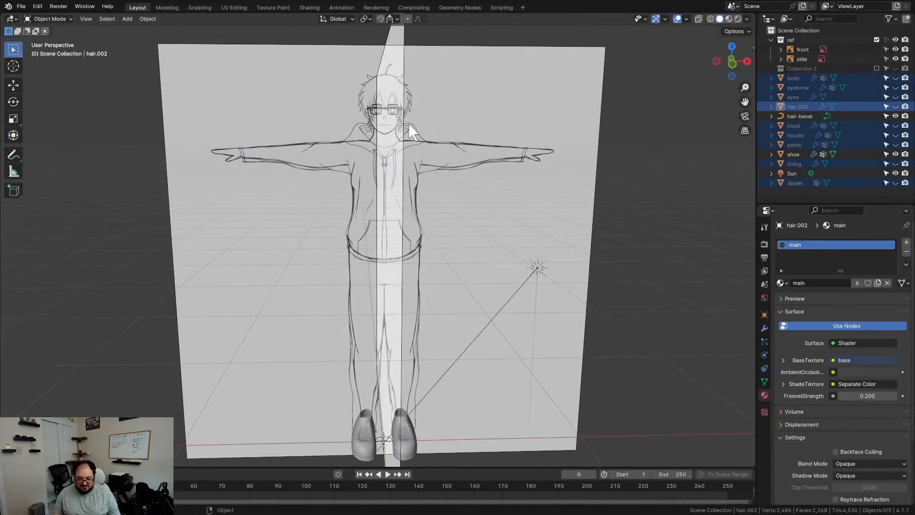
{"action": "middle_click_drag", "start_coordinate": [440, 178], "coordinate": [439, 179]}
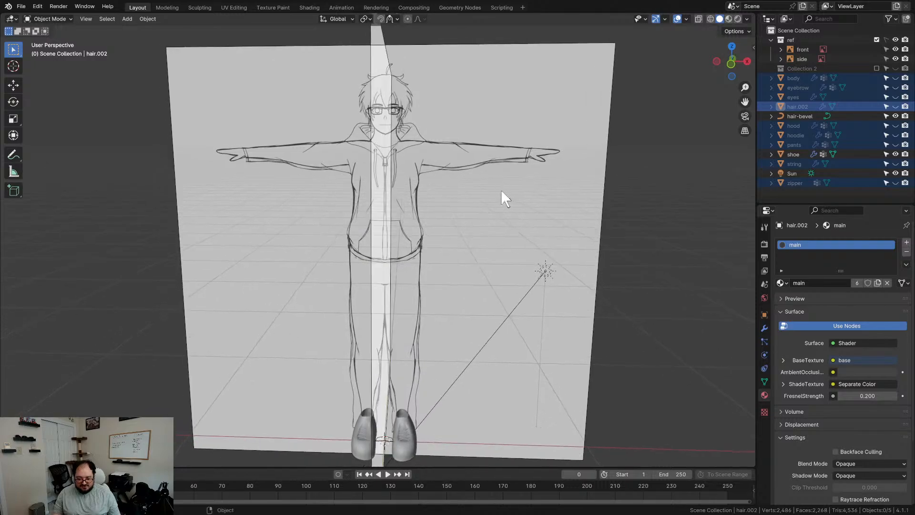
{"action": "key", "text": "alt+h"}
{"action": "key", "text": "alt+a"}
- View the whole character from several angles in front of the reference planes
{"action": "middle_click_drag", "start_coordinate": [497, 196], "coordinate": [400, 243]}
{"action": "middle_click_drag", "start_coordinate": [391, 178], "coordinate": [523, 205]}
{"action": "scroll", "coordinate": [489, 230], "scroll_direction": "down", "scroll_amount": 5}
{"action": "middle_click_drag", "start_coordinate": [489, 282], "coordinate": [486, 205], "text": "shift"}
{"action": "scroll", "coordinate": [501, 254], "scroll_direction": "down", "scroll_amount": 1}
{"action": "middle_click_drag", "start_coordinate": [502, 255], "coordinate": [502, 282]}
{"action": "middle_click_drag", "start_coordinate": [509, 245], "coordinate": [525, 256]}
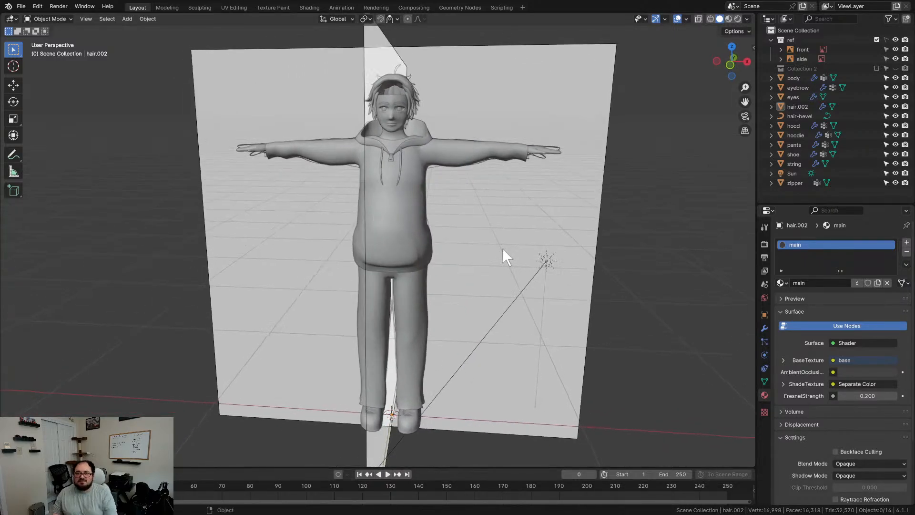